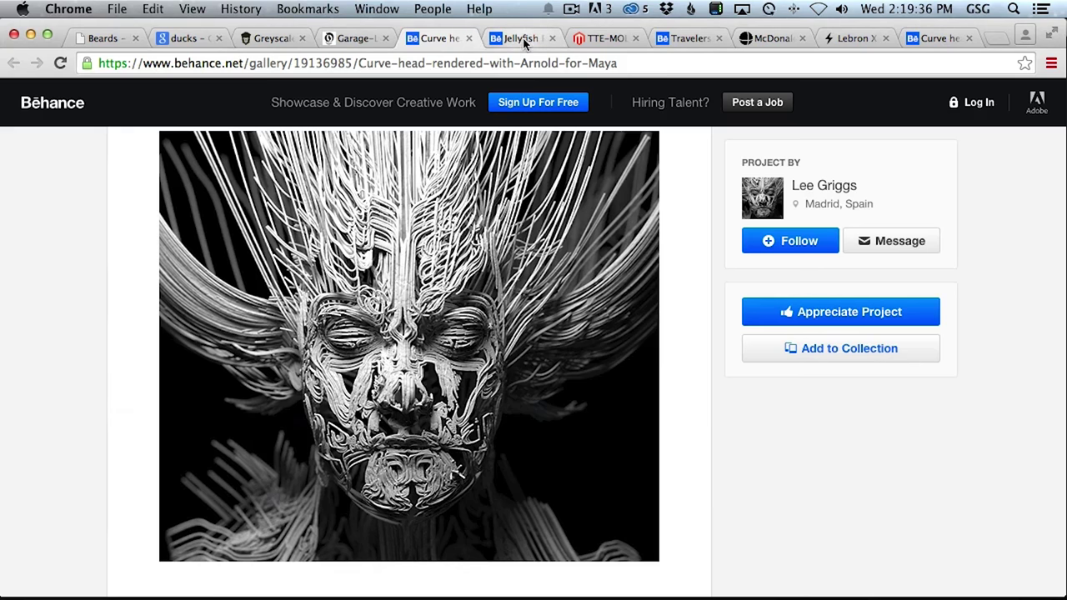
Examine the jellyfish bells and tentacles in the Jellyfish Rise project image.
scroll(532, 317, down, 5)
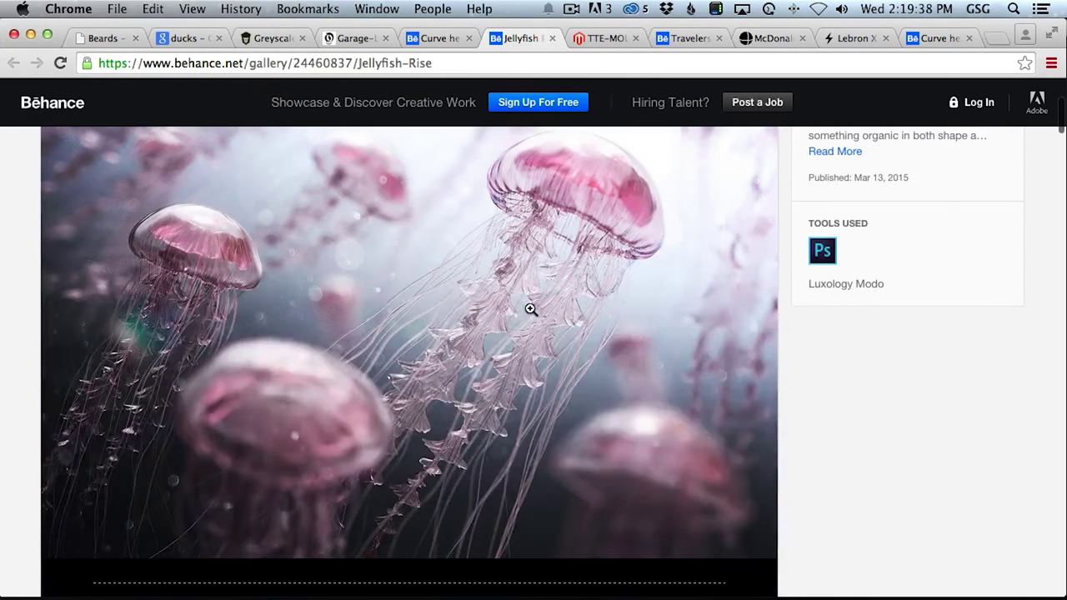
scroll(532, 308, up, 2)
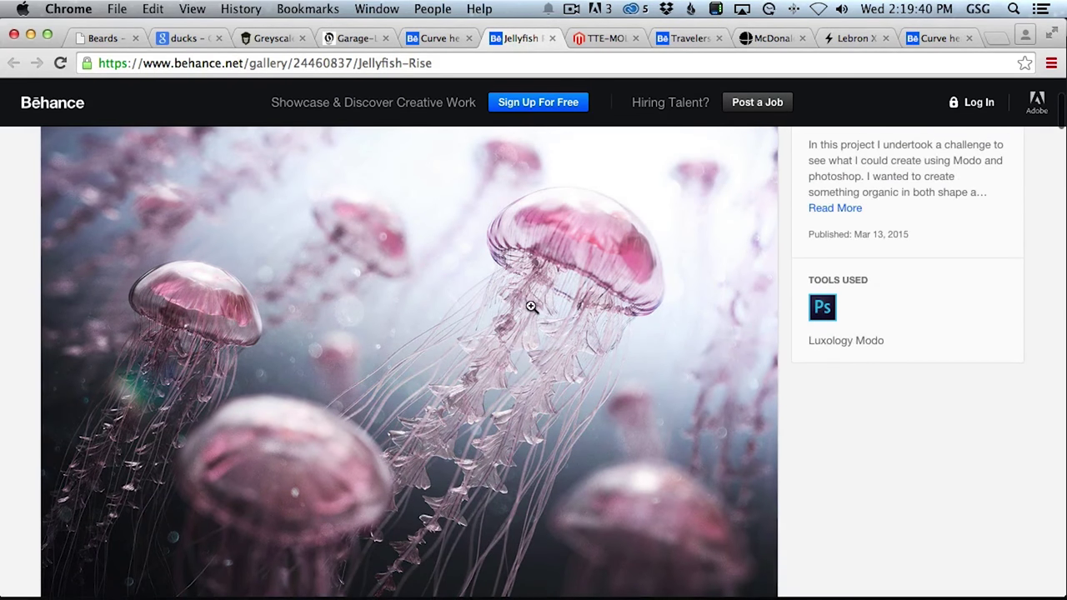
scroll(537, 310, down, 1)
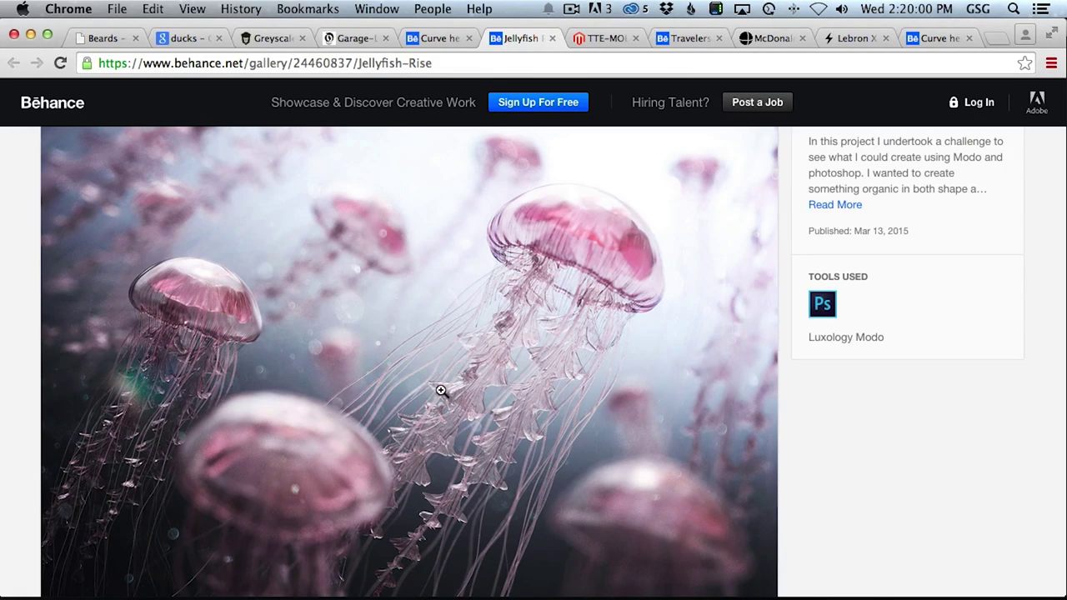
scroll(437, 390, up, 5)
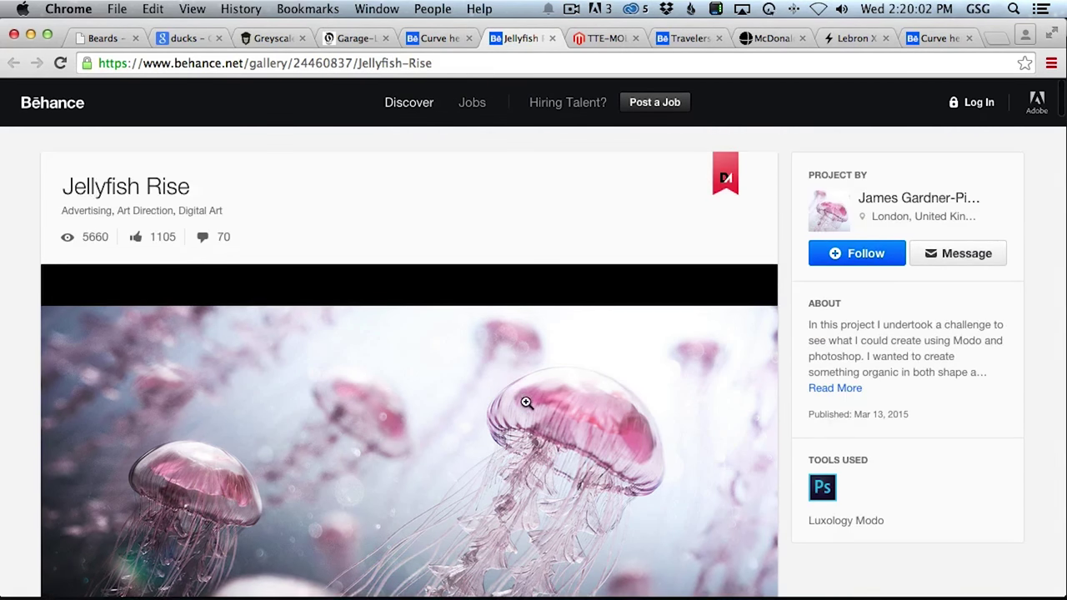
Open the Jellyfish Rise artist's profile in a separate tab and browse the project thumbnails.
super+click(896, 203)
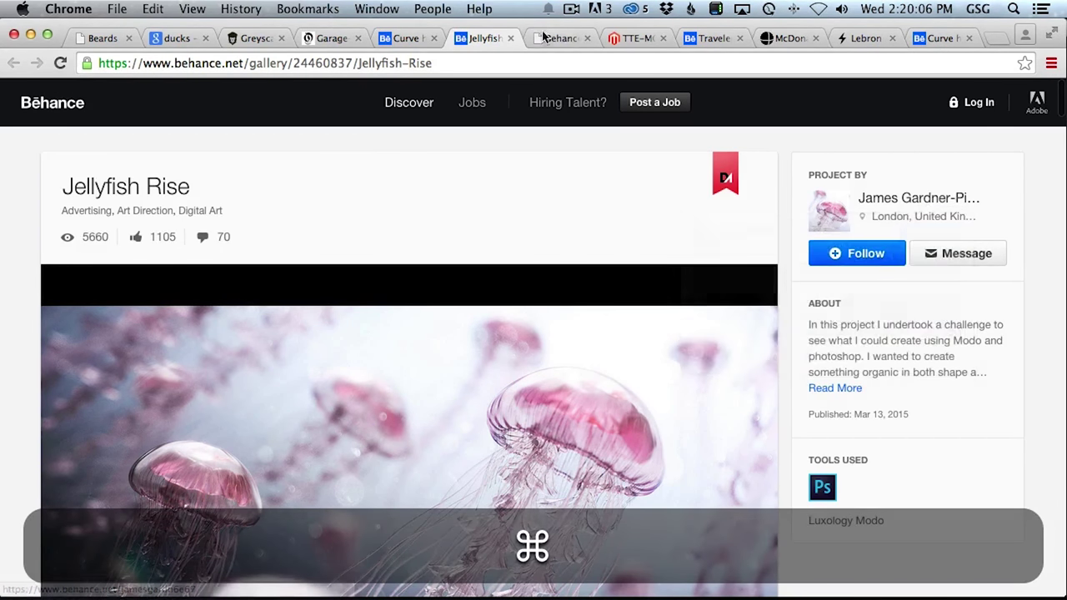
click(559, 38)
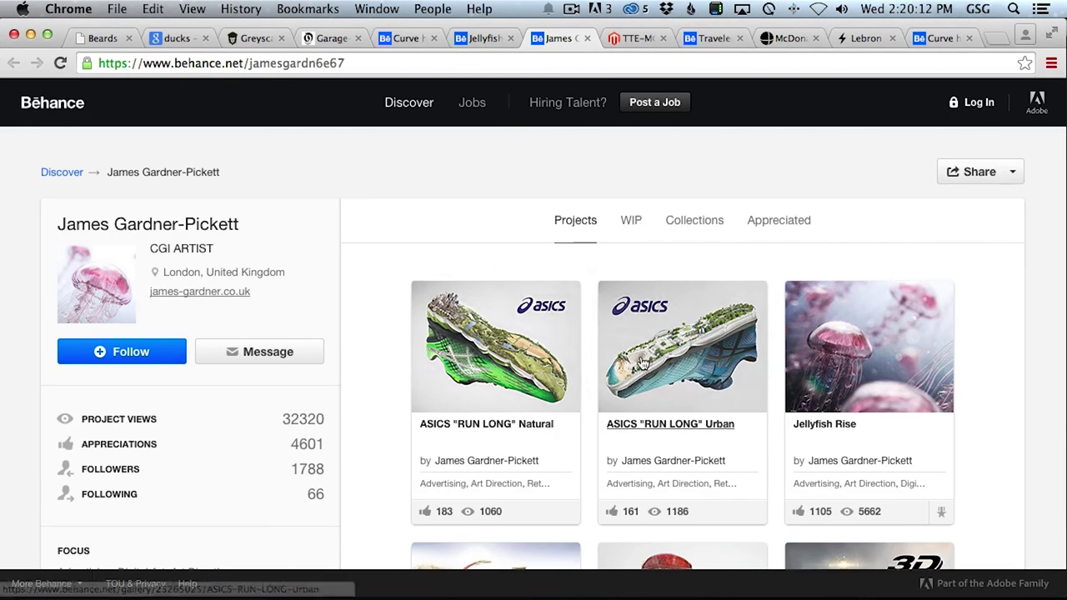
scroll(387, 372, down, 5)
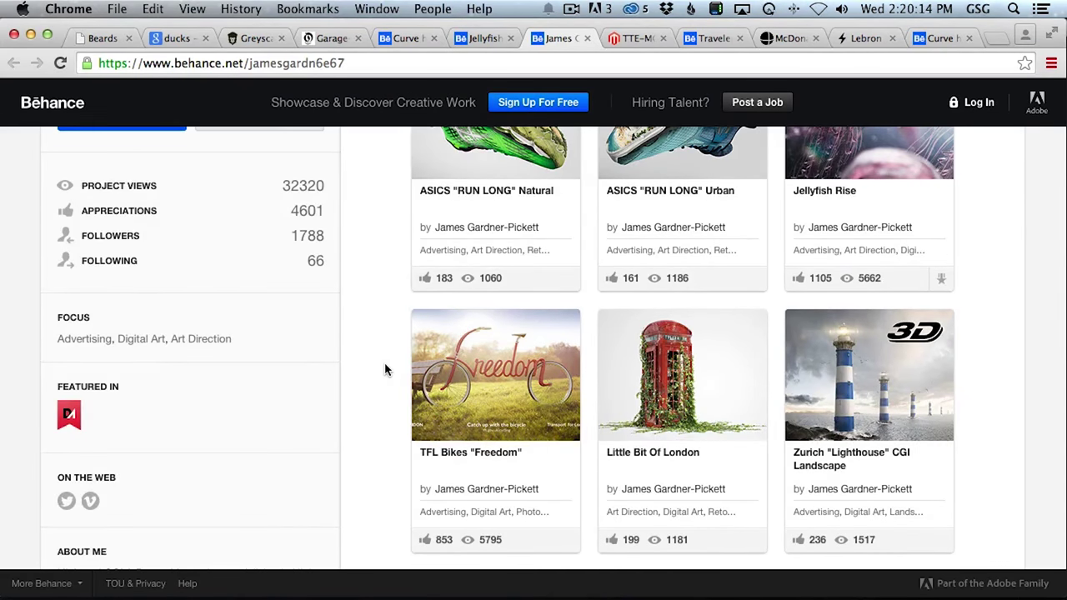
scroll(385, 370, down, 6)
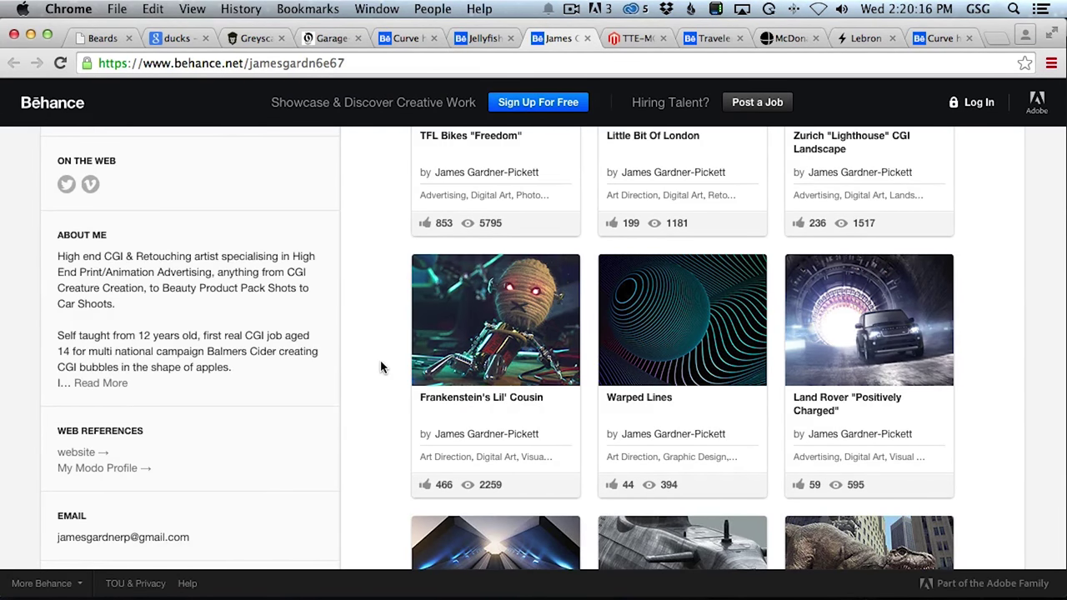
scroll(363, 315, down, 7)
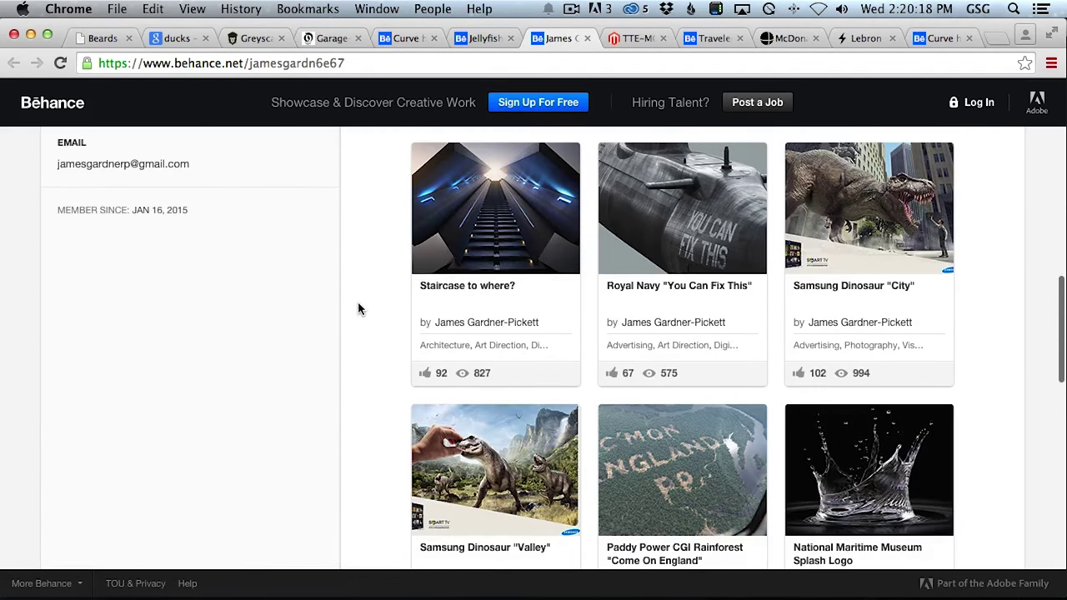
scroll(358, 310, up, 15)
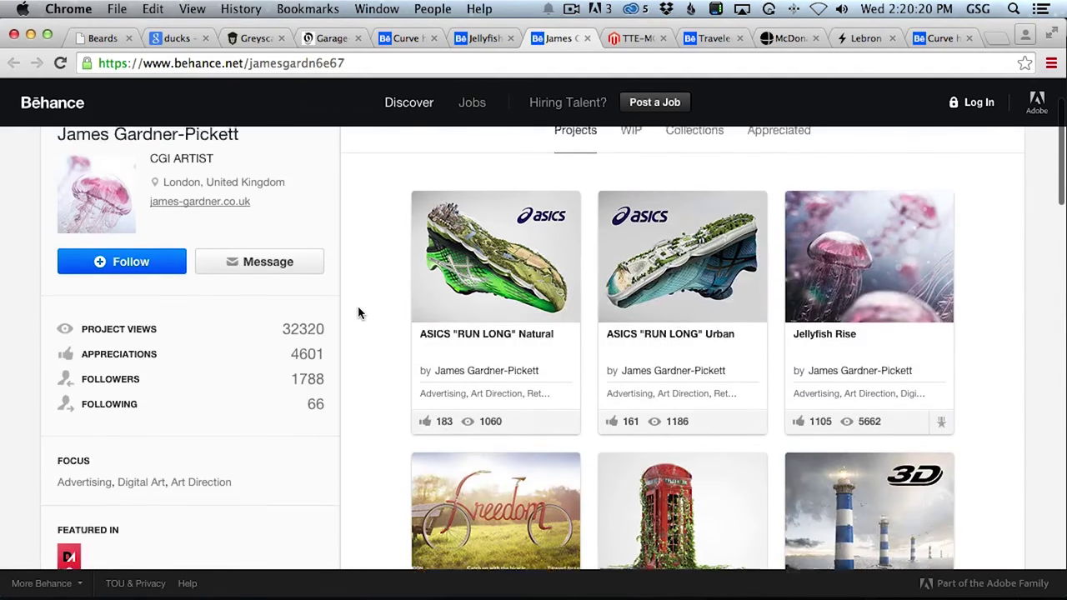
scroll(357, 315, down, 3)
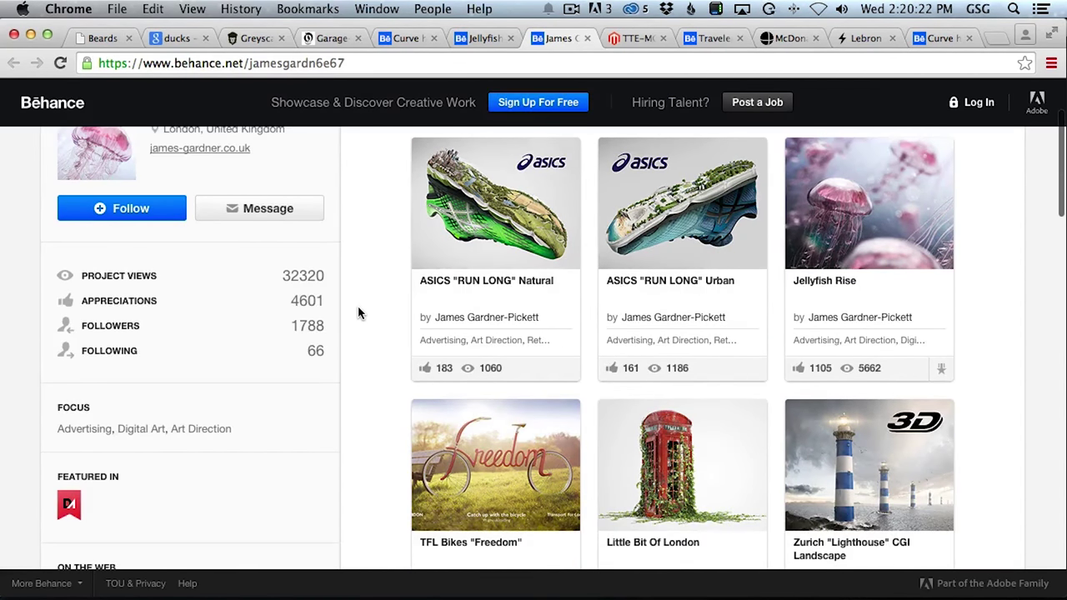
scroll(359, 312, up, 2)
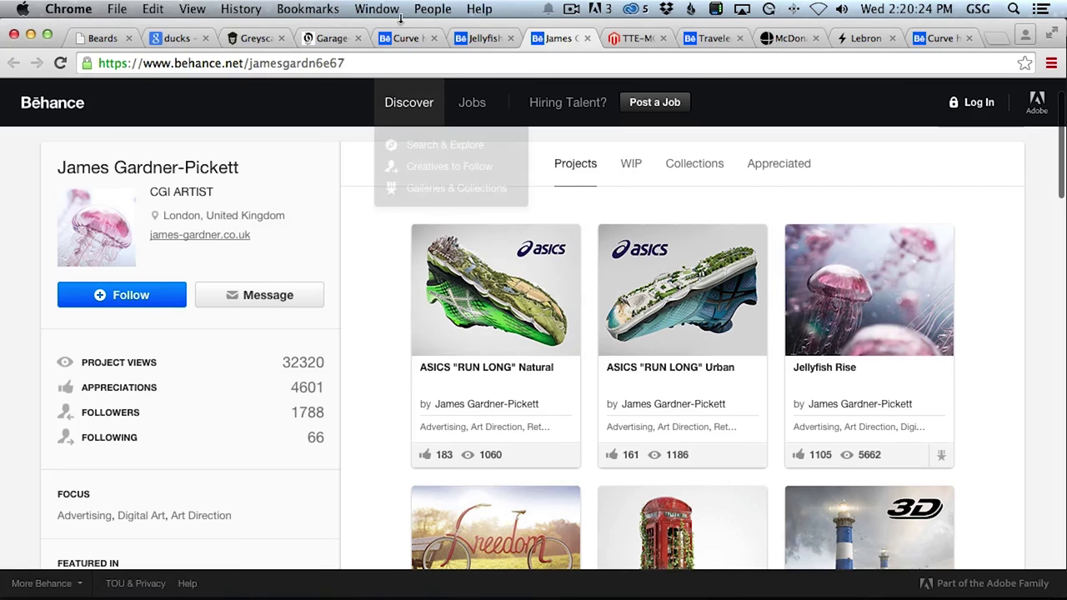
Switch to CINEMA 4D, save the head_0001.c4d project and create a new empty project.
click(327, 42)
click(259, 42)
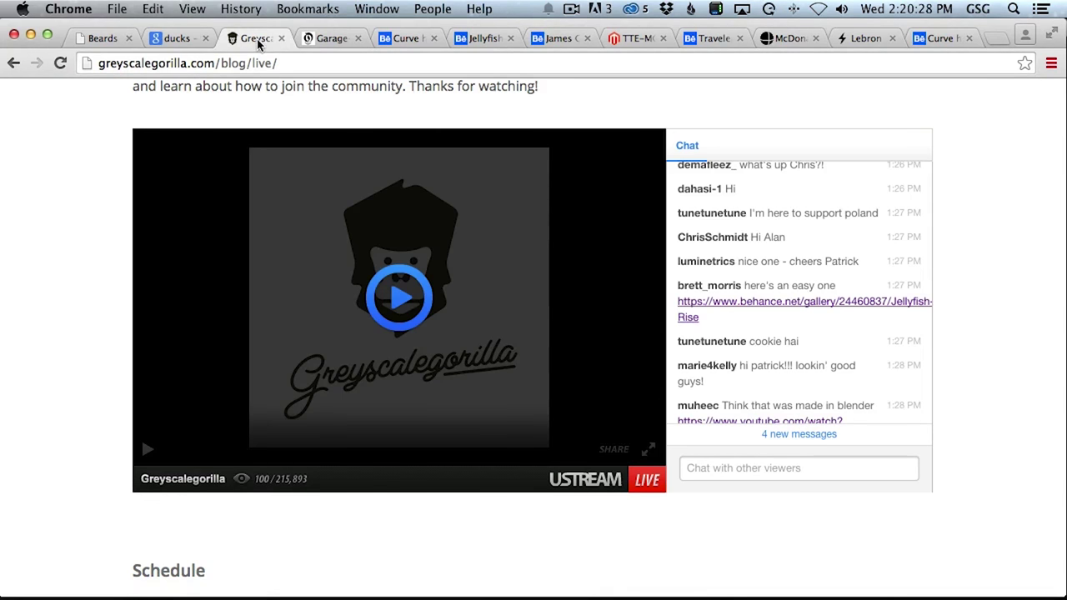
key(super+Tab)
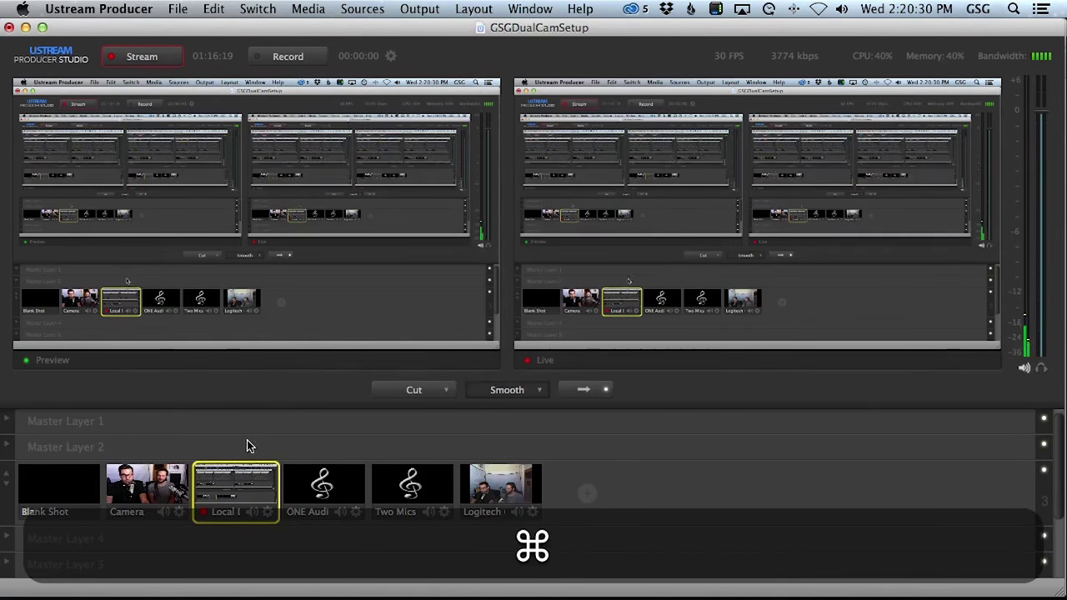
key(super+Tab)
key(super+Tab)
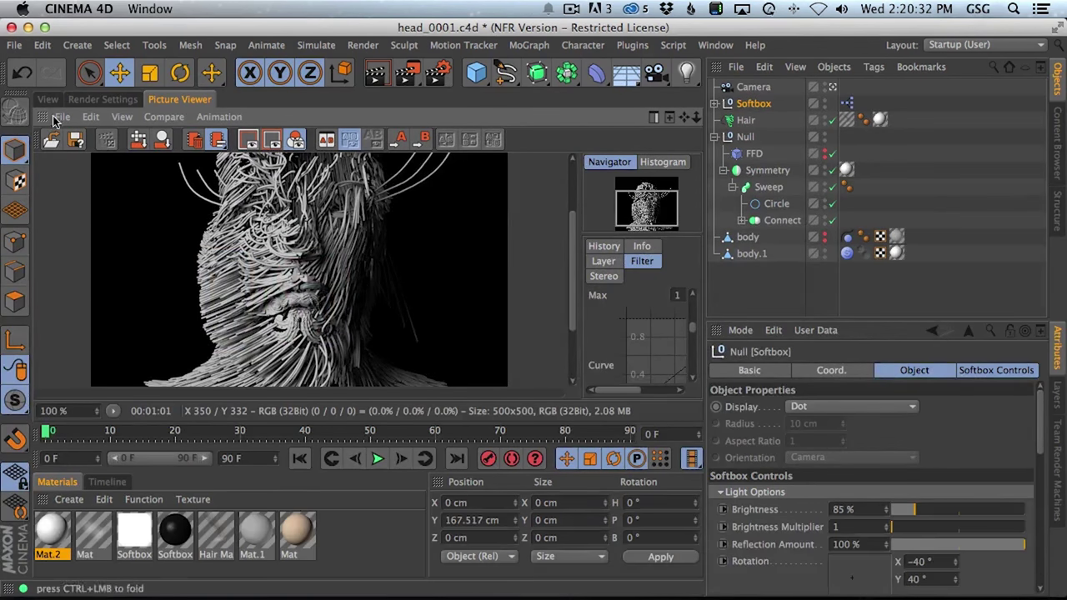
click(47, 99)
key(super+s)
key(super+n)
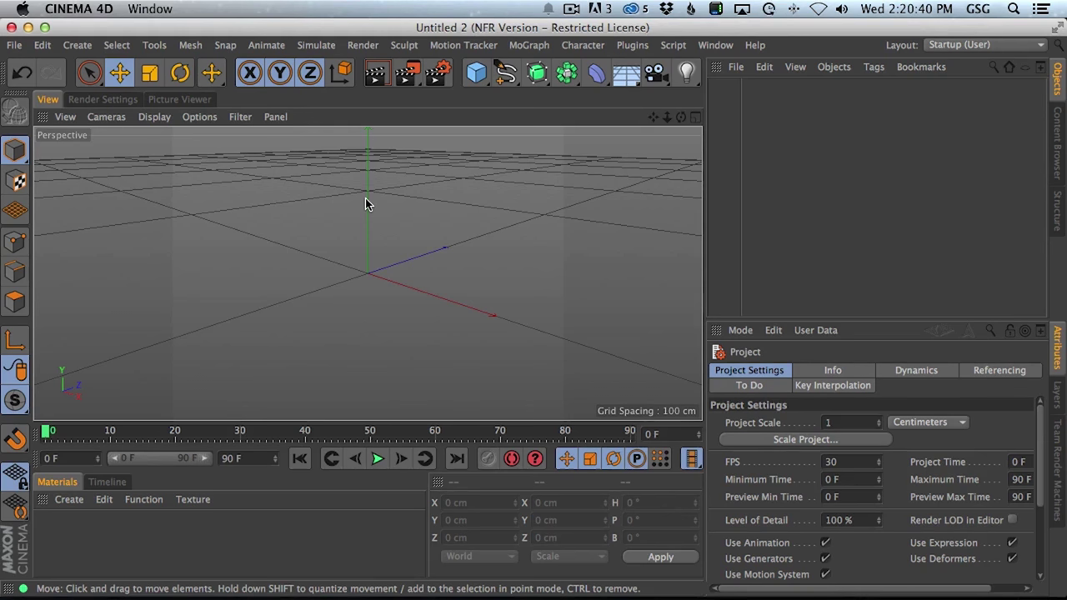
Switch to Chrome and study the full jellyfish image in the Jellyfish Rise project.
mouse_move(459, 597)
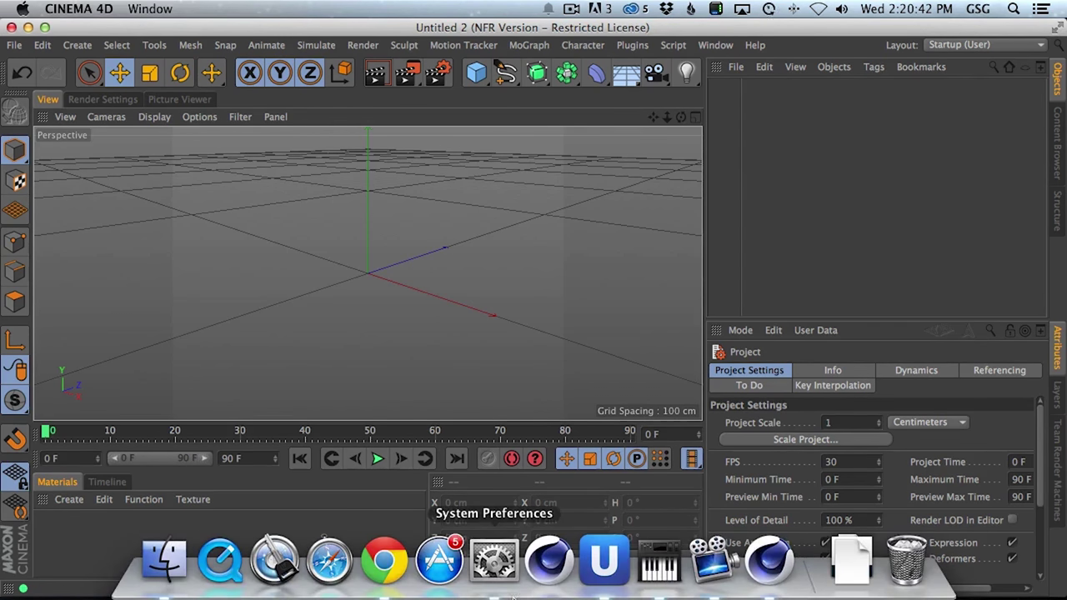
click(386, 560)
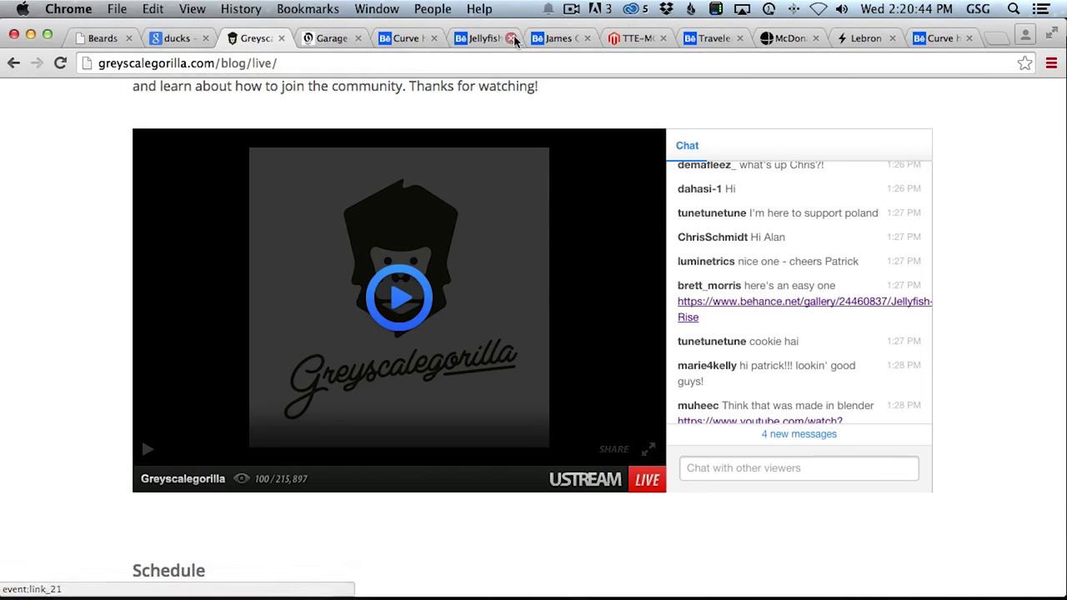
click(485, 39)
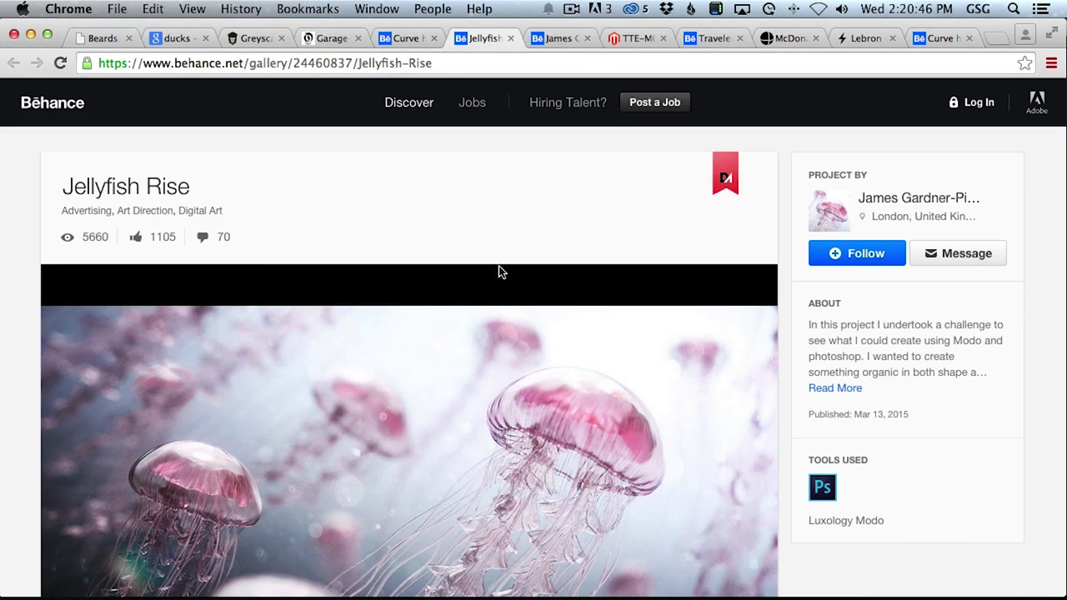
scroll(867, 414, down, 5)
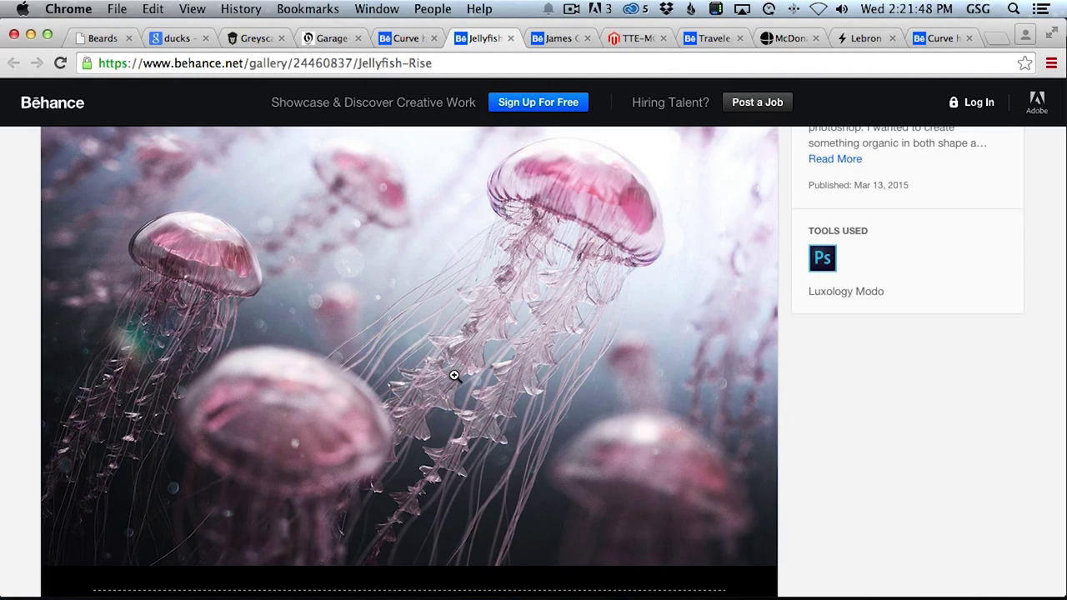
Switch to CINEMA 4D and show the empty scene in a maximized Front view.
mouse_move(548, 587)
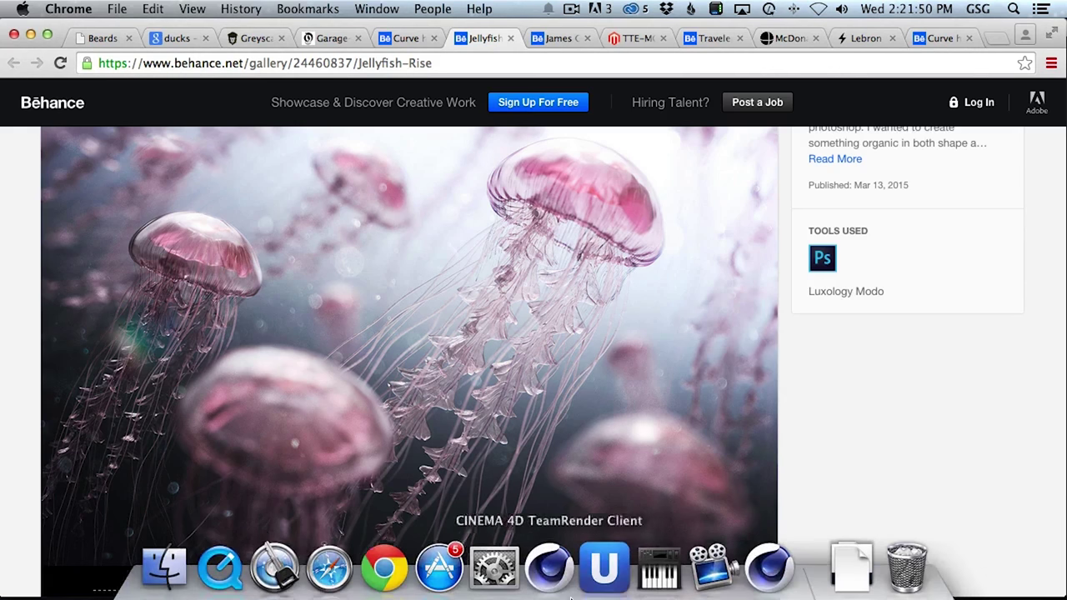
click(771, 565)
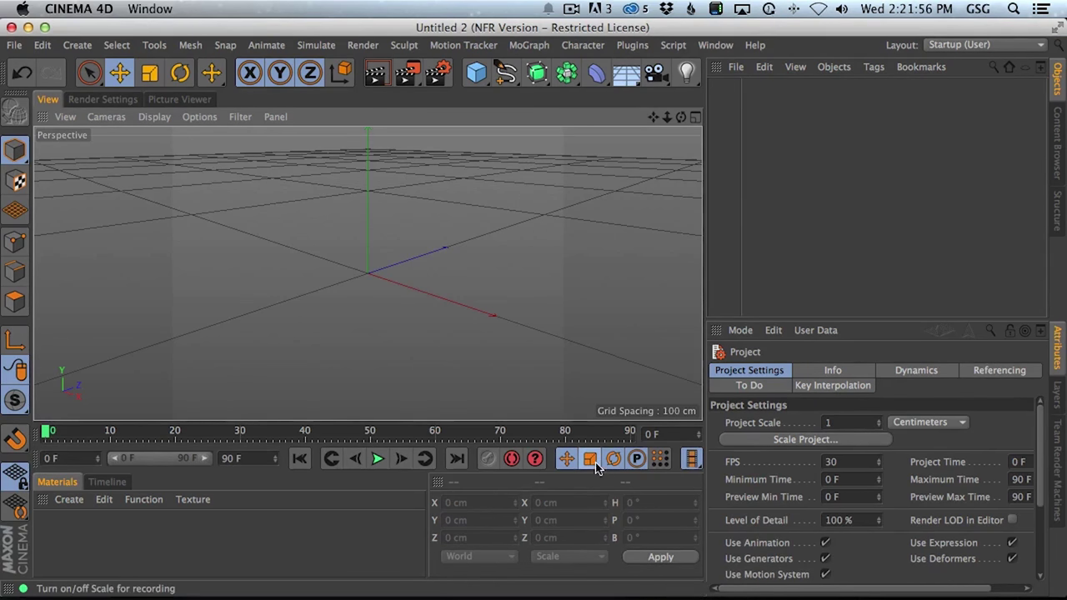
alt+right_drag(455, 250, 352, 245)
alt+middle_drag(322, 318, 356, 274)
alt+right_drag(355, 274, 487, 272)
middle_click(488, 278)
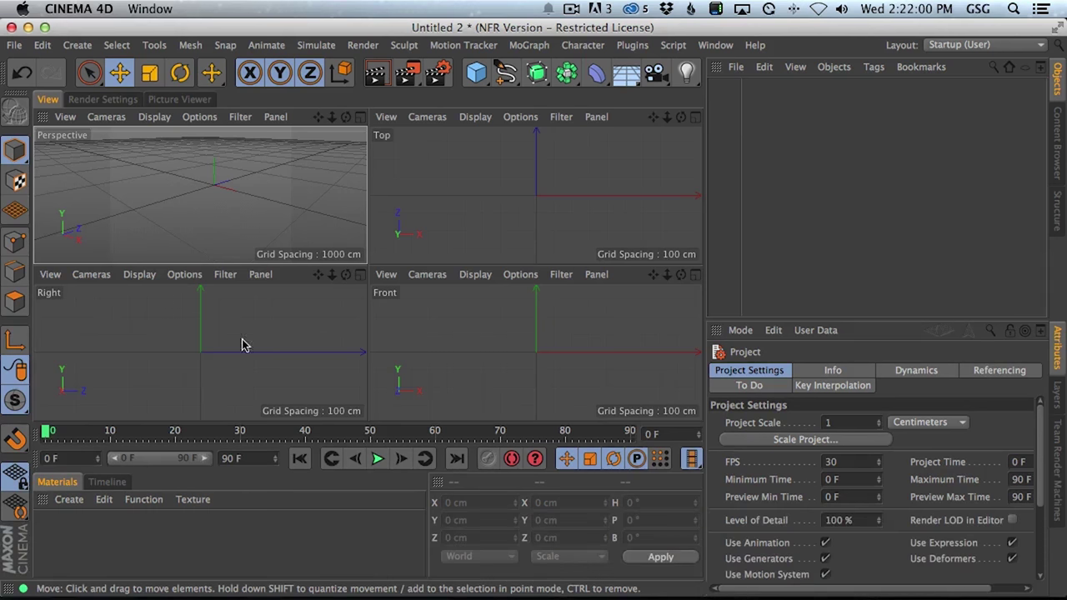
middle_click(524, 376)
key(alt)
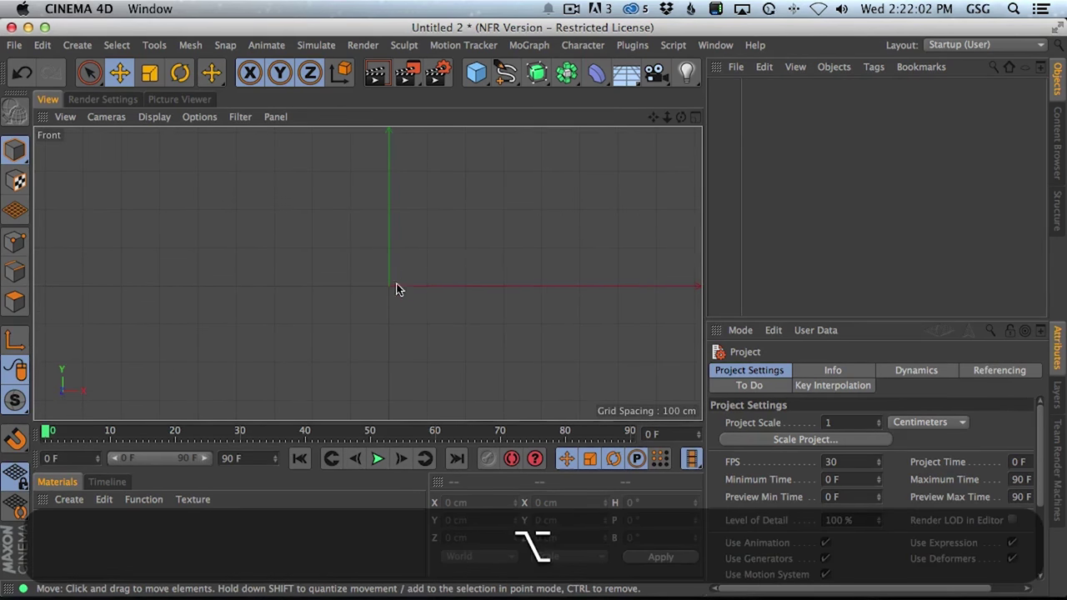
Draw an open B-Spline for the right half of the jellyfish bell, from the lower rim up to about X 2, Y 269 cm.
click(502, 77)
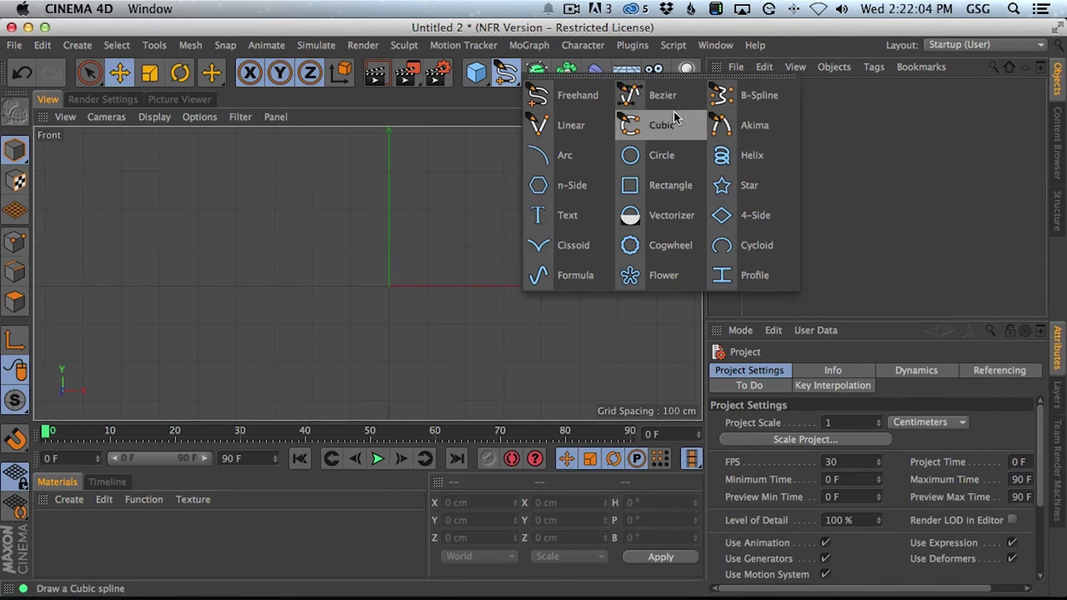
click(758, 97)
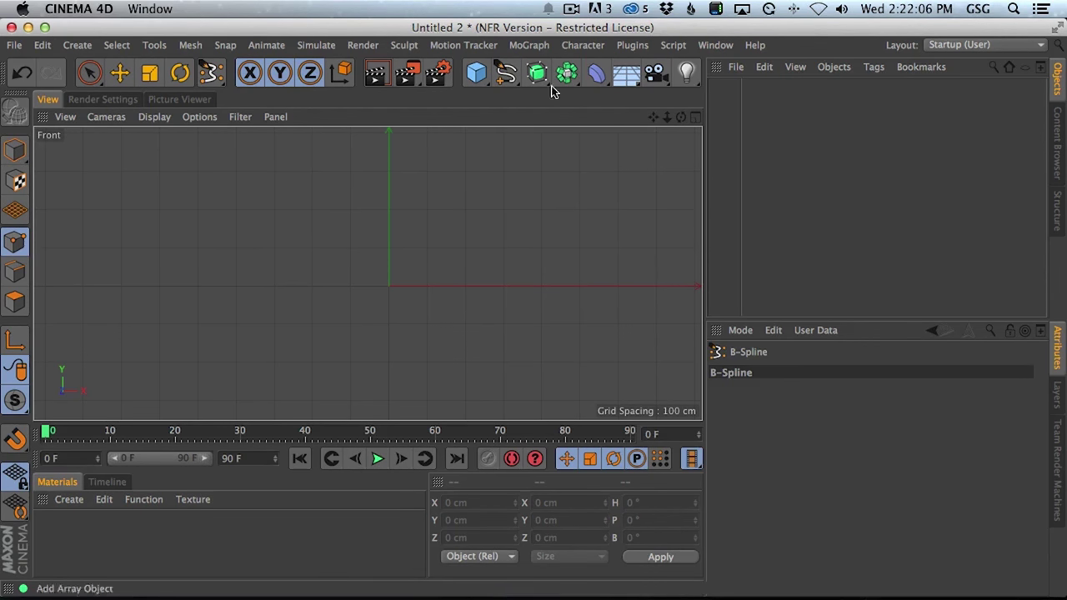
alt+middle_drag(350, 253, 348, 260)
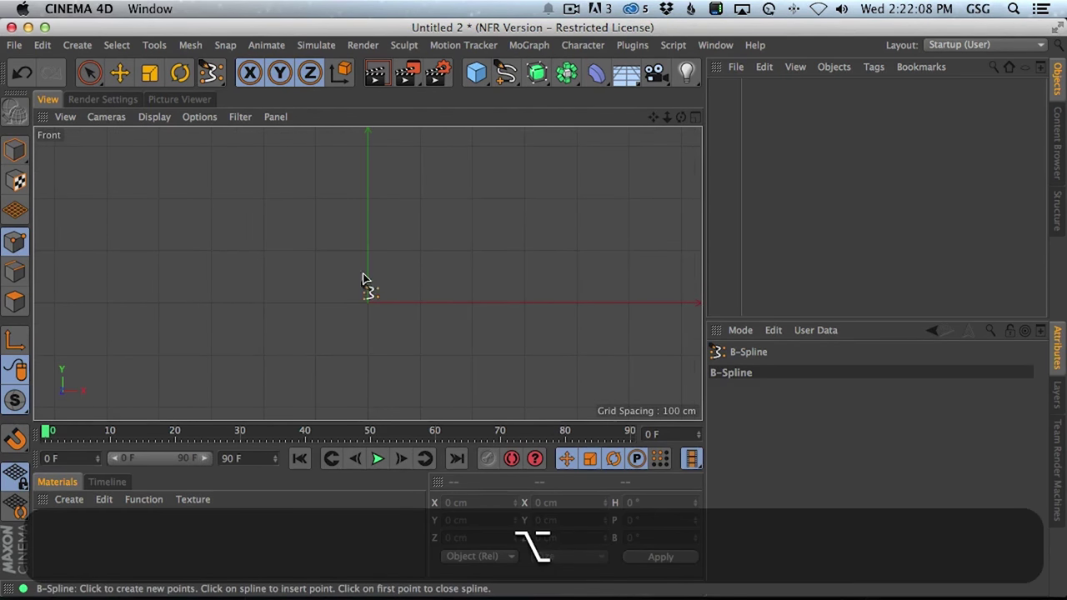
click(495, 313)
drag(517, 312, 531, 309)
drag(545, 273, 525, 217)
drag(481, 193, 369, 163)
alt+middle_drag(552, 314, 547, 333)
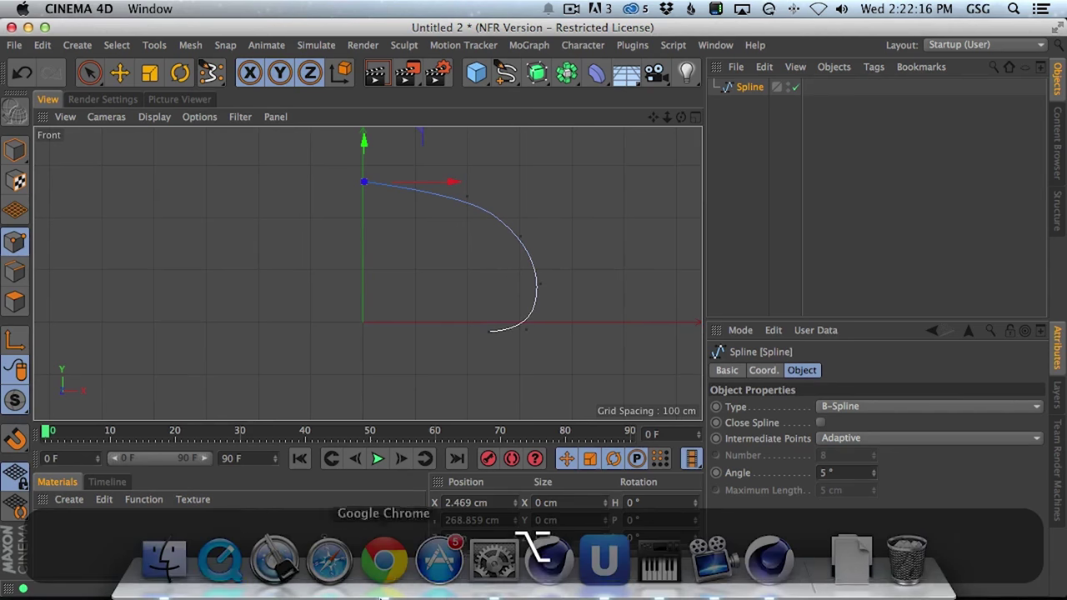
Compare the bell shape with the jellyfish reference image in Chrome and return to CINEMA 4D.
click(387, 567)
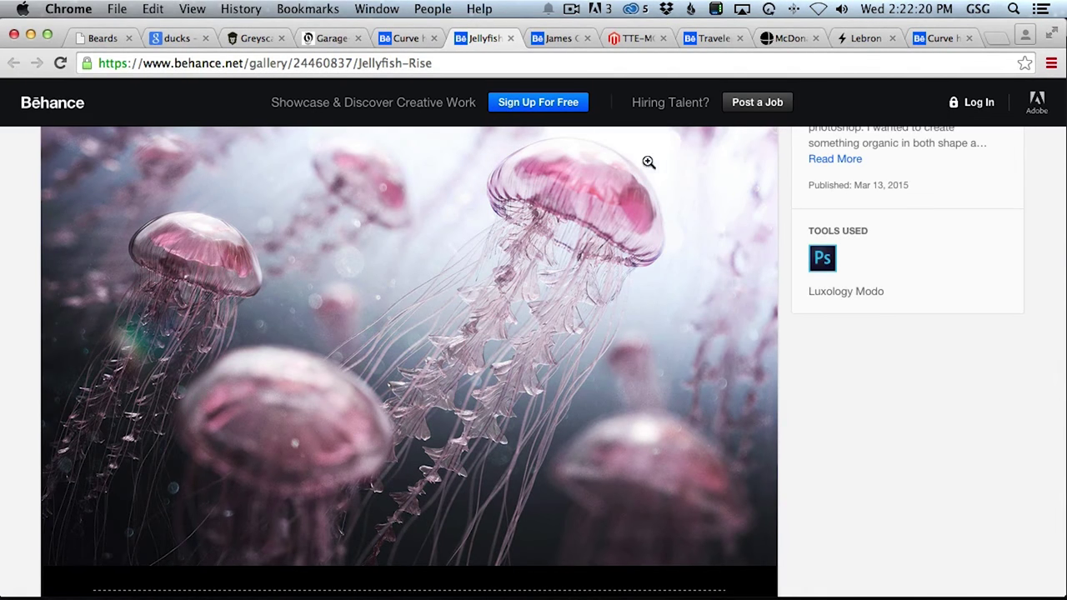
key(super)
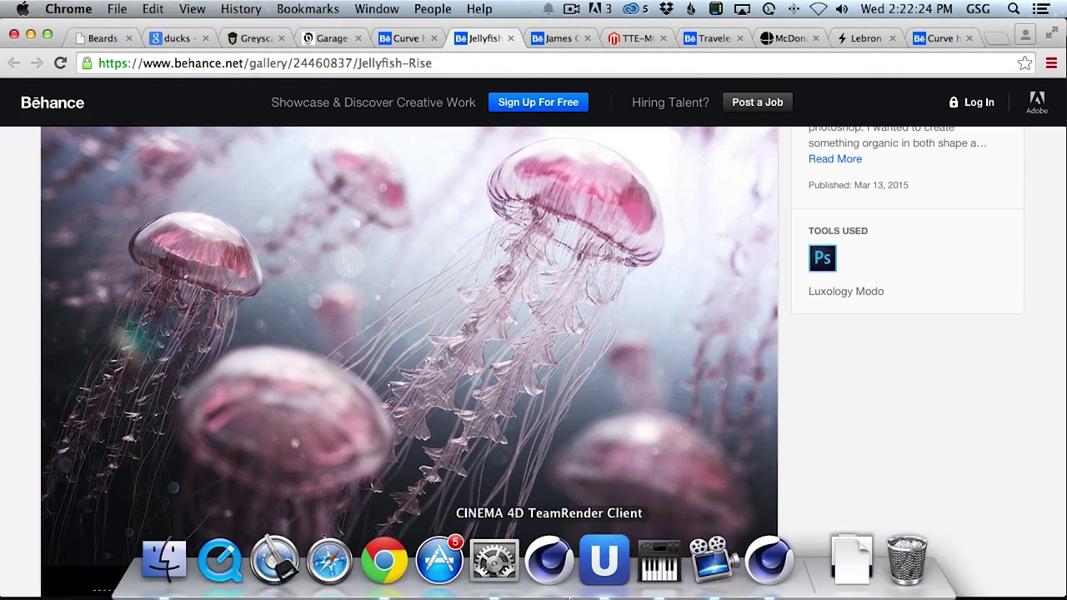
click(766, 563)
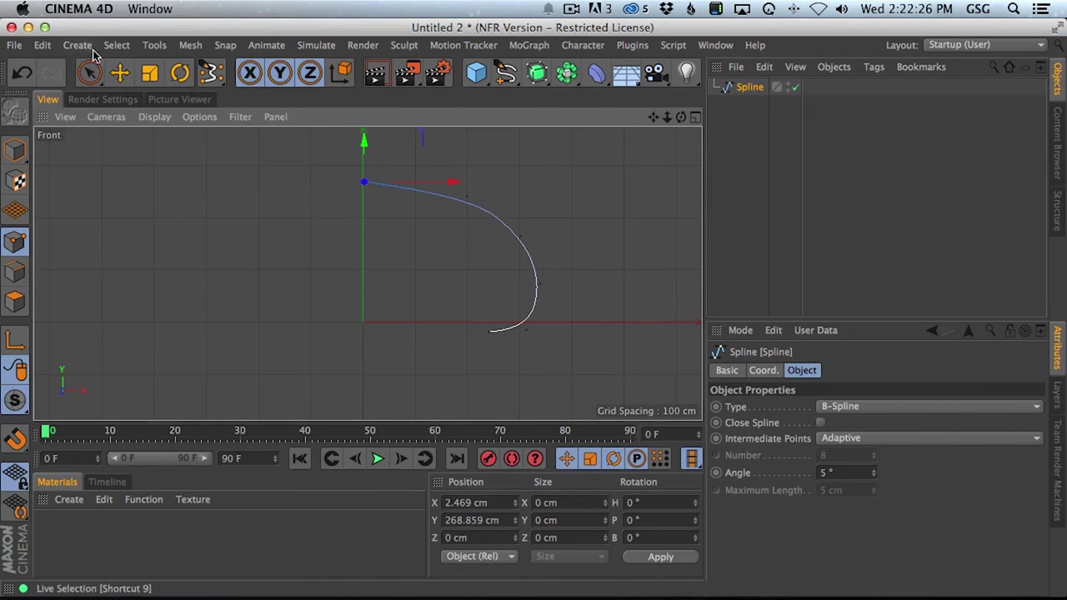
Move the spline's upper and outer control points to flatten the top and widen the side of the bell.
click(443, 134)
drag(468, 196, 461, 185)
drag(520, 241, 528, 237)
mouse_move(543, 288)
mouse_down()
mouse_move(553, 302)
mouse_move(560, 293)
mouse_up()
drag(458, 189, 441, 180)
drag(526, 235, 525, 228)
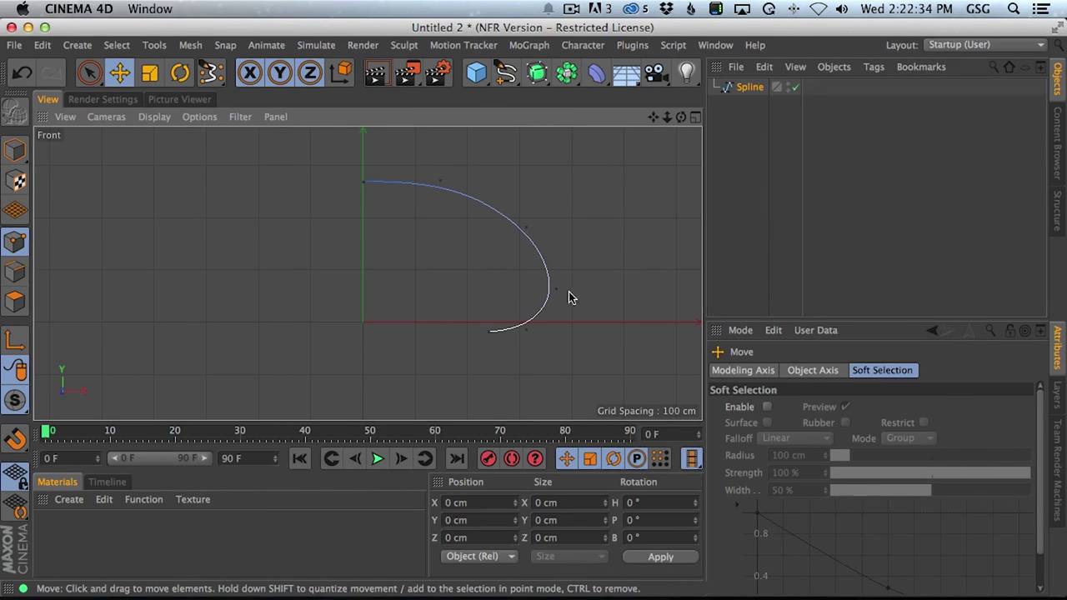
Set the X position of the spline's topmost point to 0 cm.
alt+middle_drag(403, 248, 461, 274)
click(749, 89)
click(422, 208)
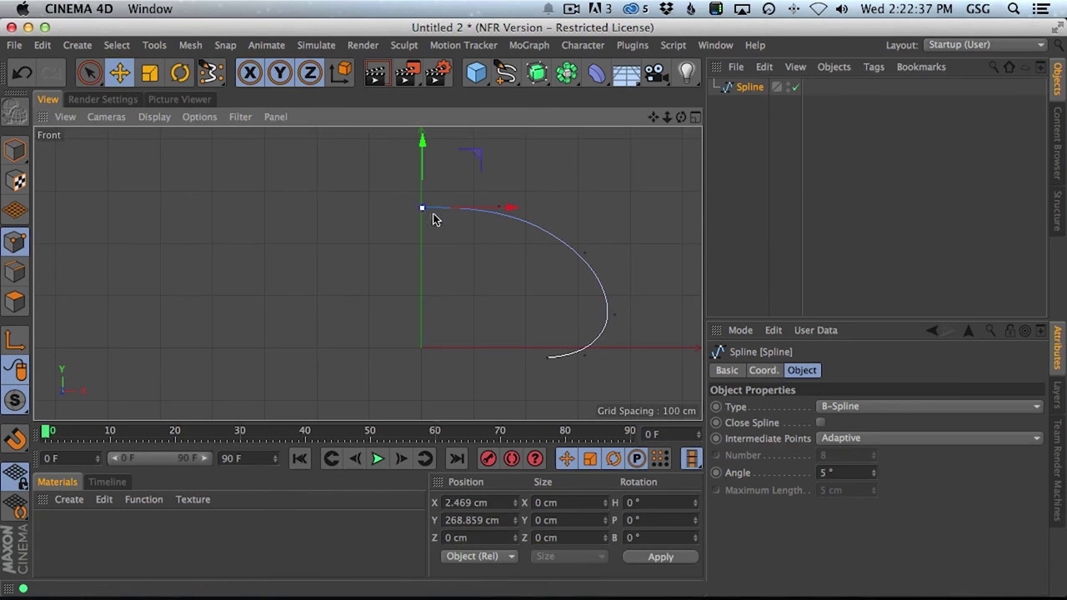
double_click(482, 505)
text(0)
key(Return)
Add a Lathe, make the bell spline its child, and rename the spline jelly_profile.
drag(566, 72, 621, 132)
drag(745, 105, 748, 88)
double_click(757, 105)
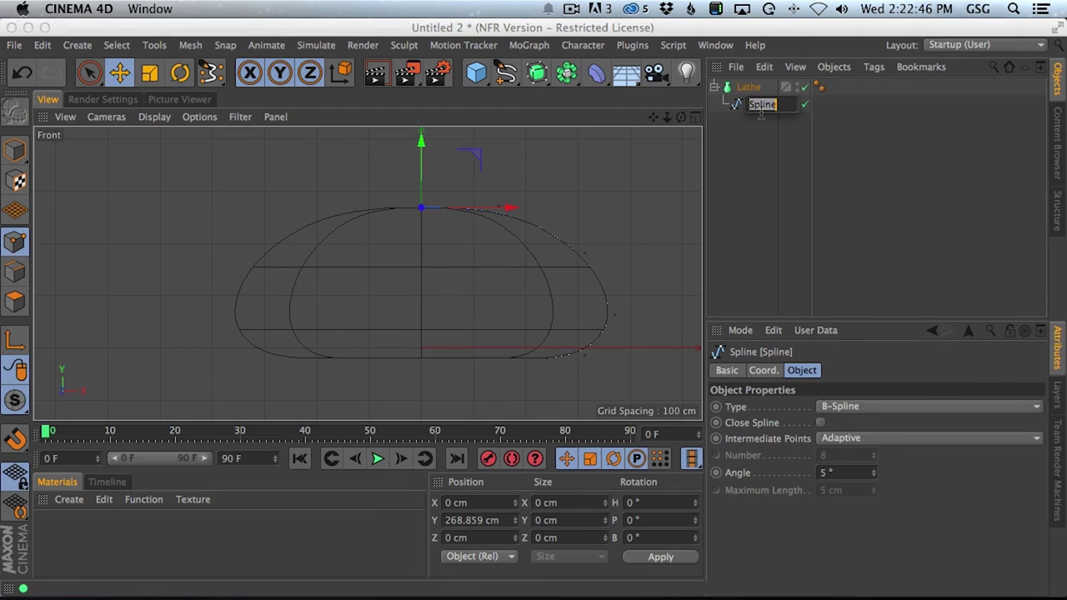
text(jelly)
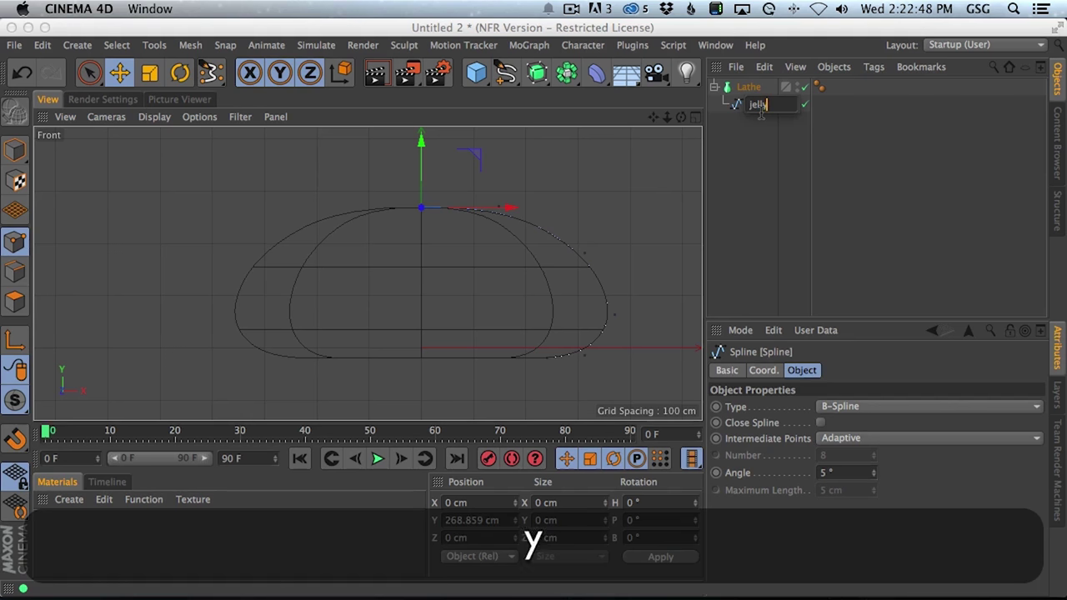
text(_profile)
key(Return)
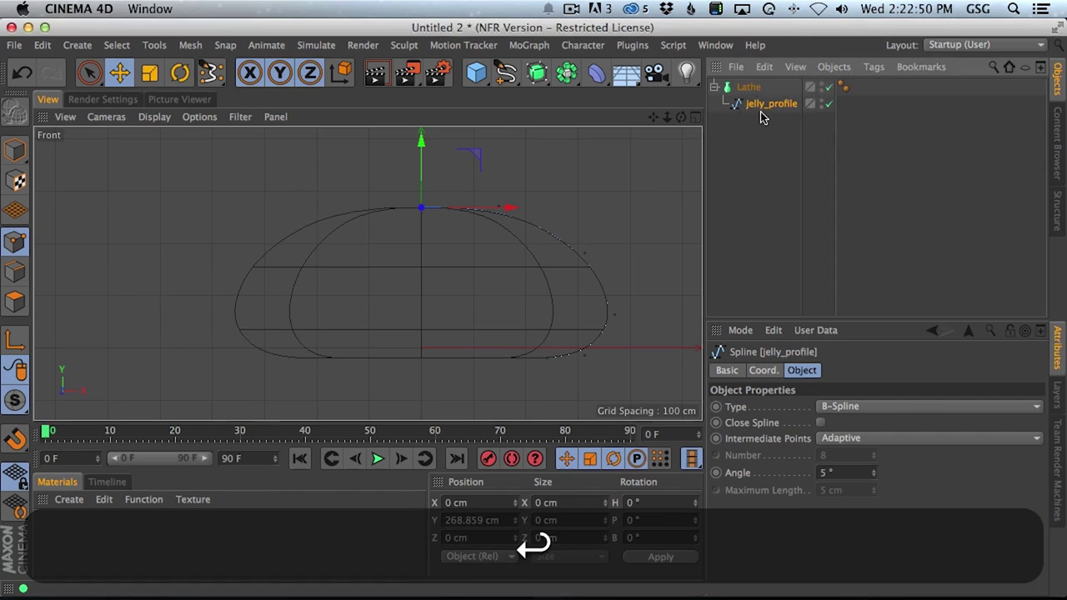
Rename the Lathe object as jellyfish_body_thing and collapse its hierarchy.
double_click(751, 88)
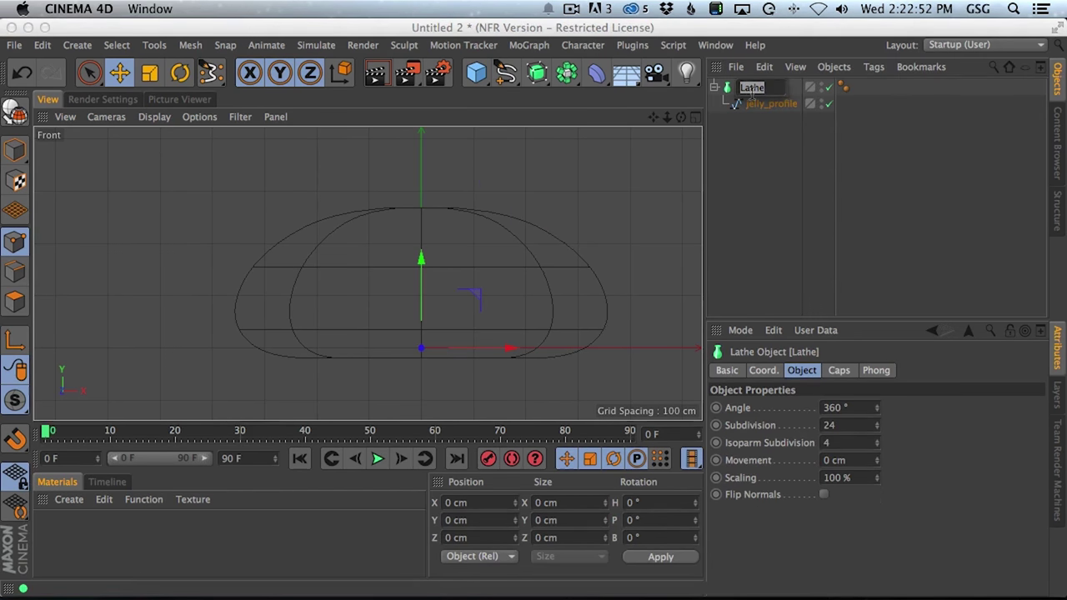
text(jellyfish)
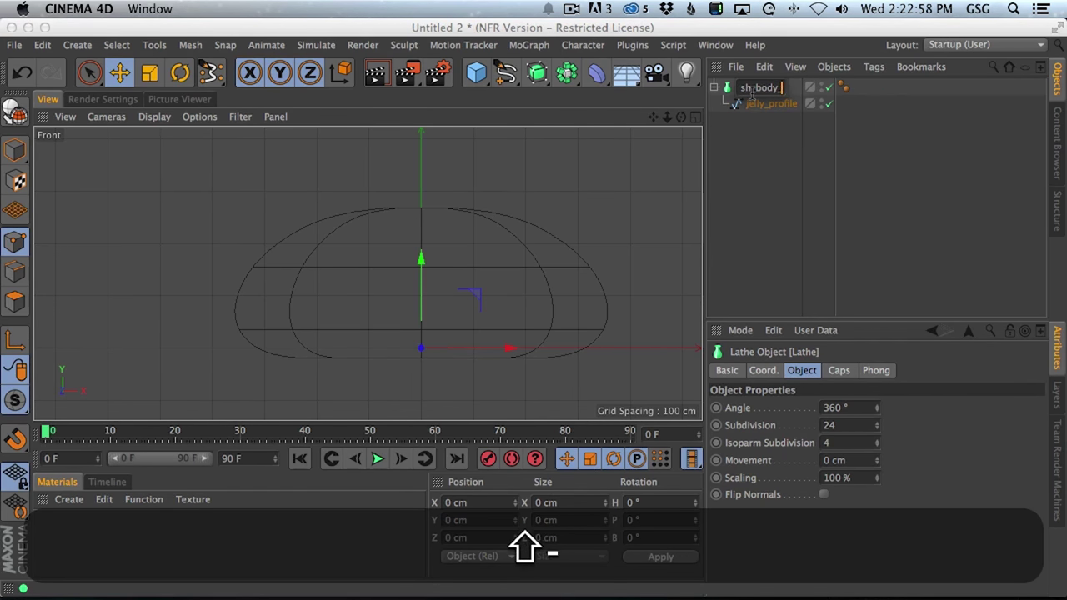
key(Return)
click(810, 175)
click(753, 92)
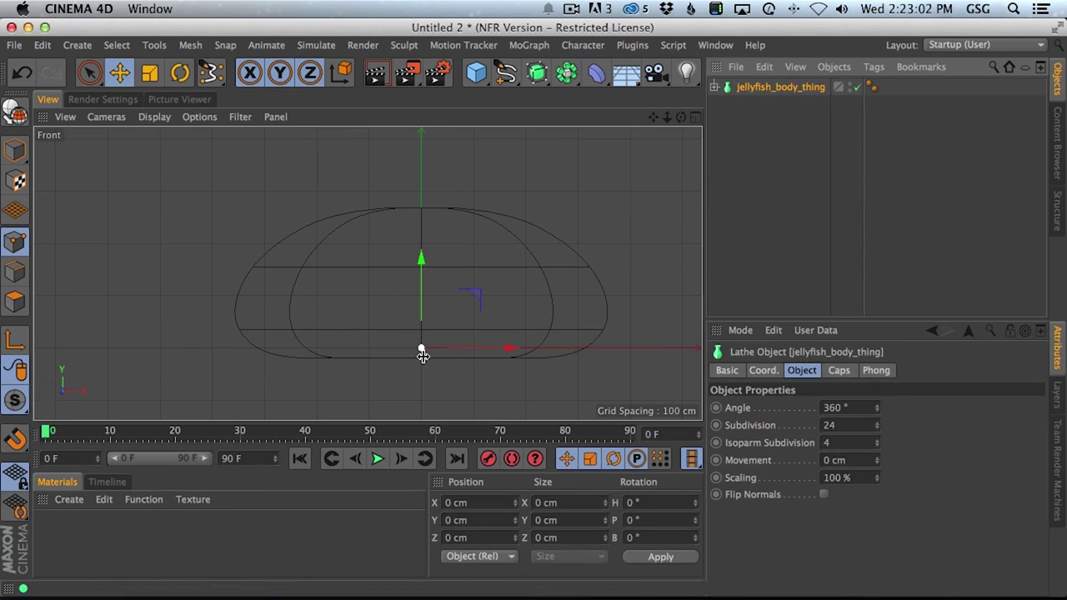
Add a Cloth Surface and make jellyfish_body_thing its child.
alt+middle_drag(424, 345, 387, 282)
alt+middle_drag(568, 265, 536, 283)
alt+right_drag(535, 241, 520, 267)
middle_click(519, 266)
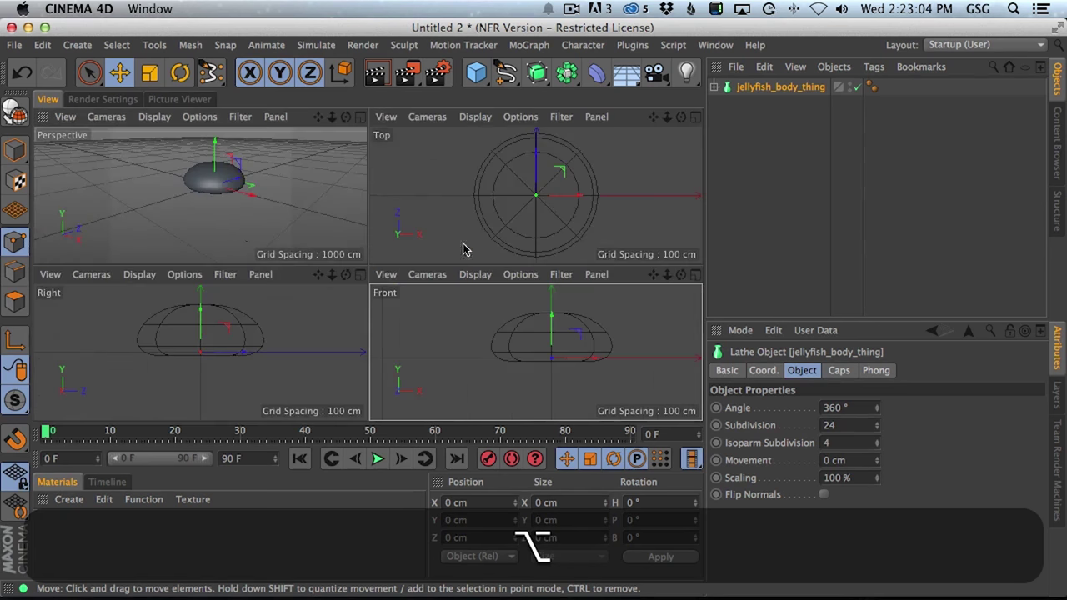
middle_click(358, 215)
alt+right_drag(403, 229, 450, 224)
alt+drag(397, 250, 469, 304)
click(316, 45)
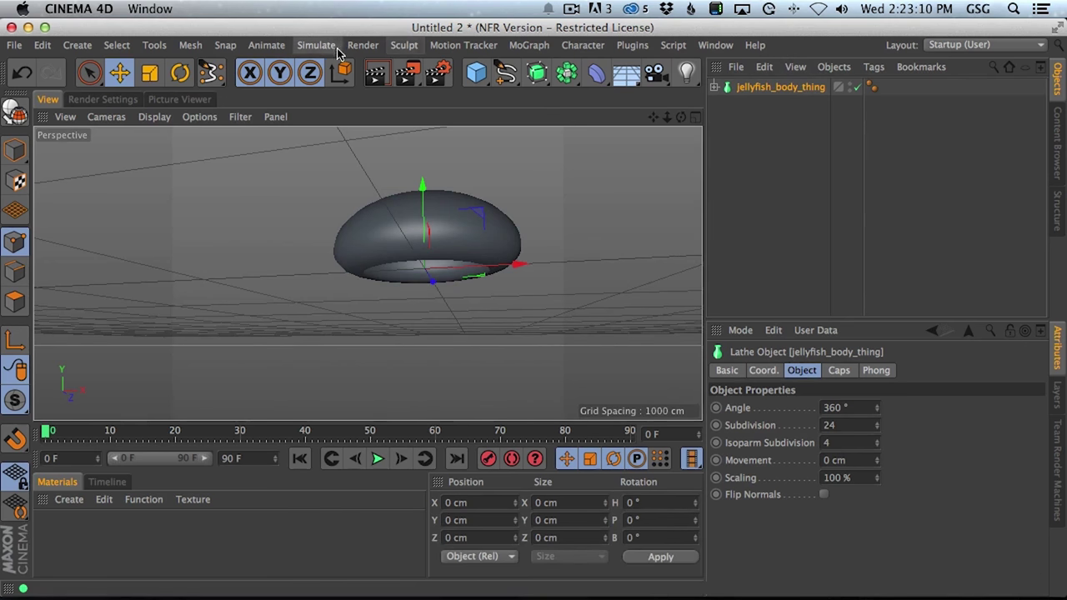
mouse_move(329, 74)
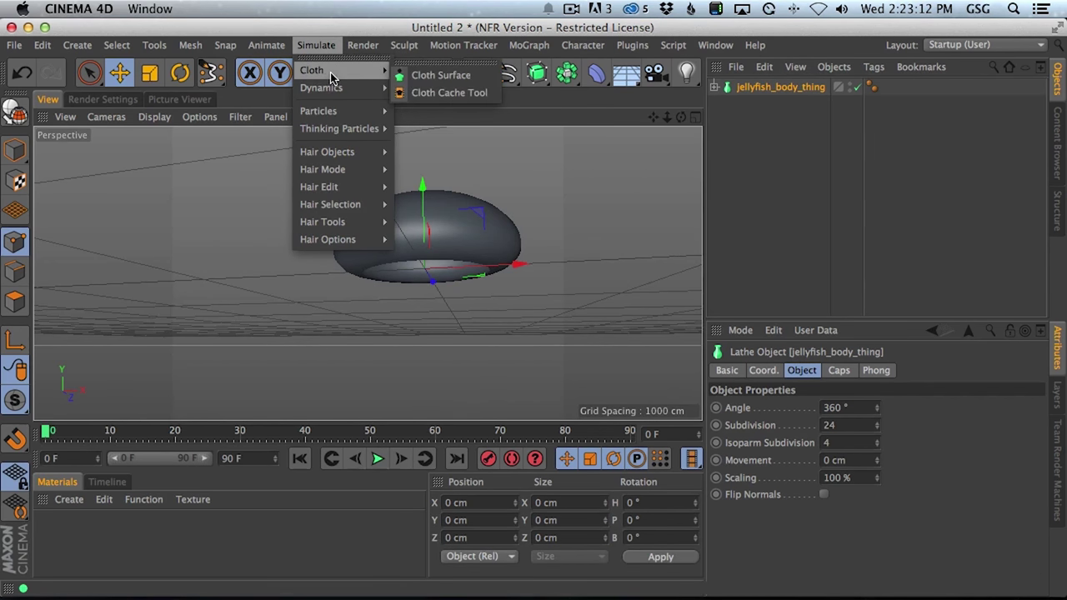
click(424, 75)
drag(757, 109, 763, 87)
alt+right_drag(442, 260, 542, 275)
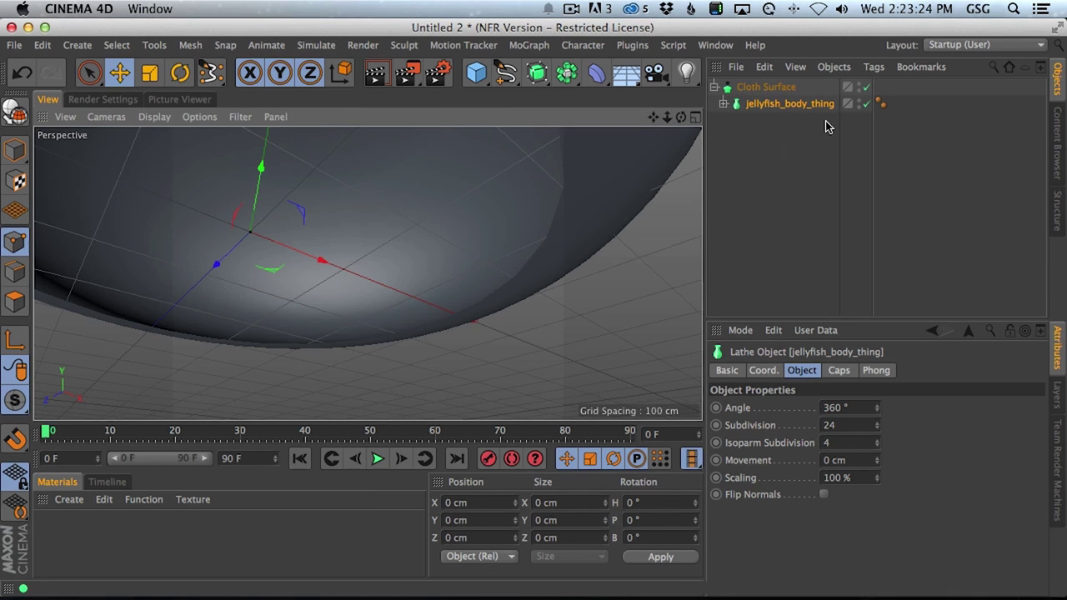
Set the Cloth Surface thickness to 23 cm to give the bell a solid wall.
click(787, 87)
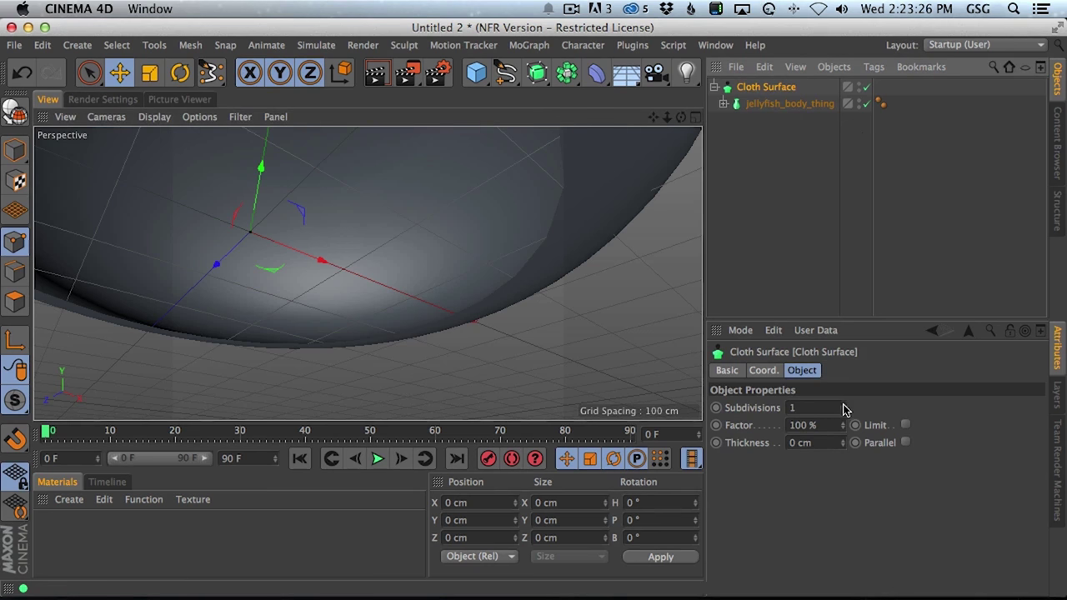
drag(843, 444, 844, 410)
alt+right_drag(505, 248, 515, 279)
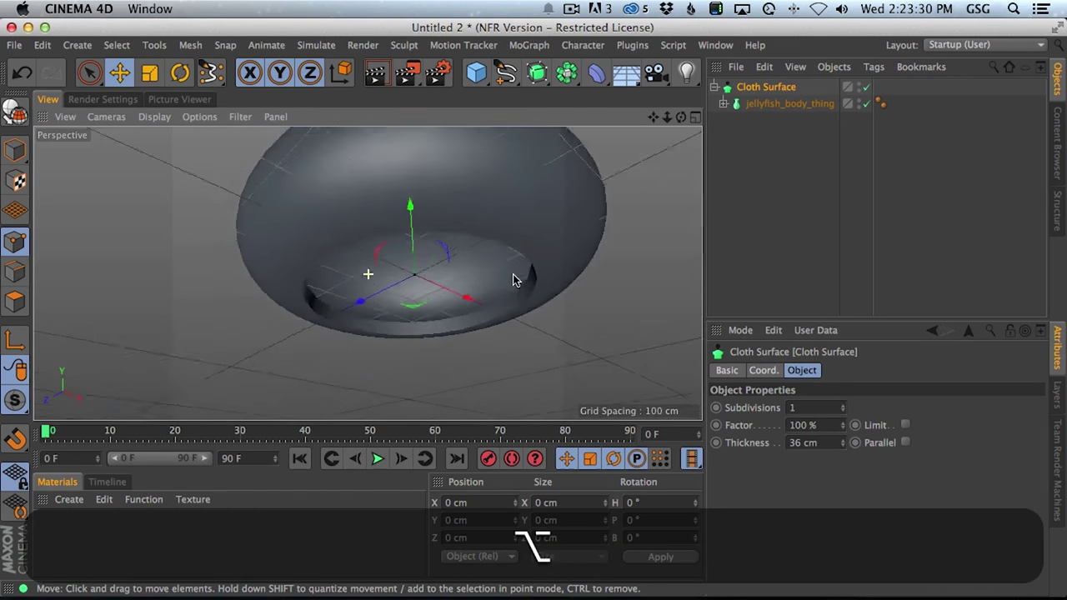
alt+drag(514, 286, 541, 310)
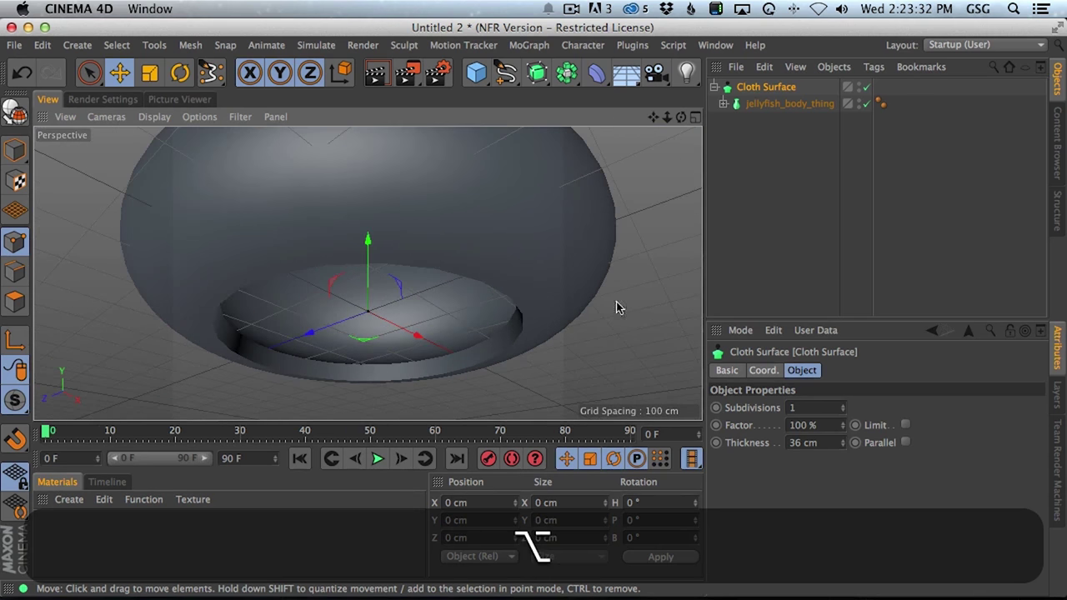
drag(846, 443, 851, 458)
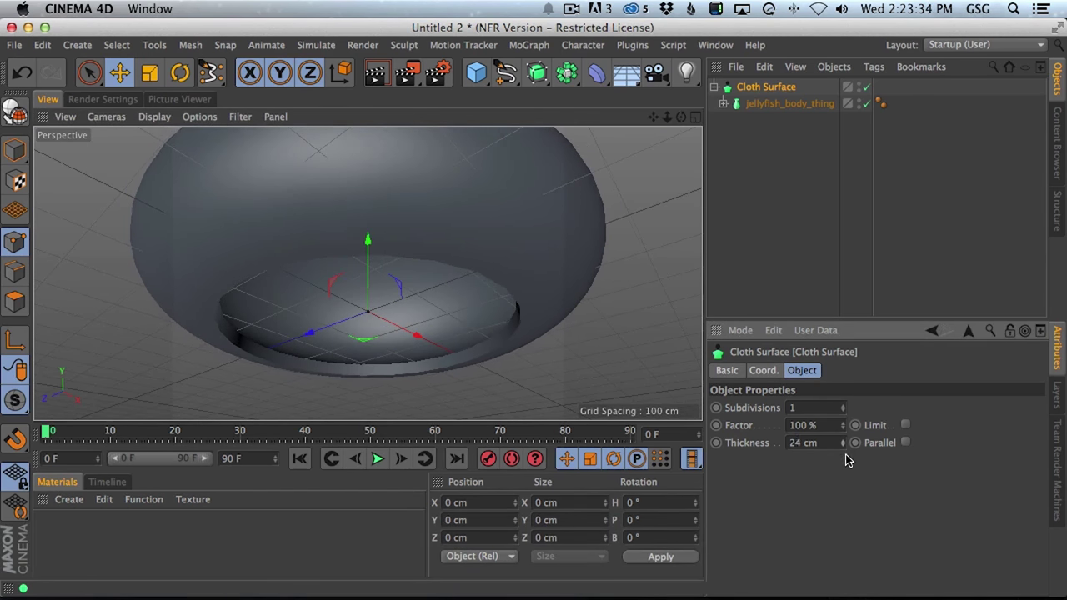
alt+drag(529, 314, 534, 275)
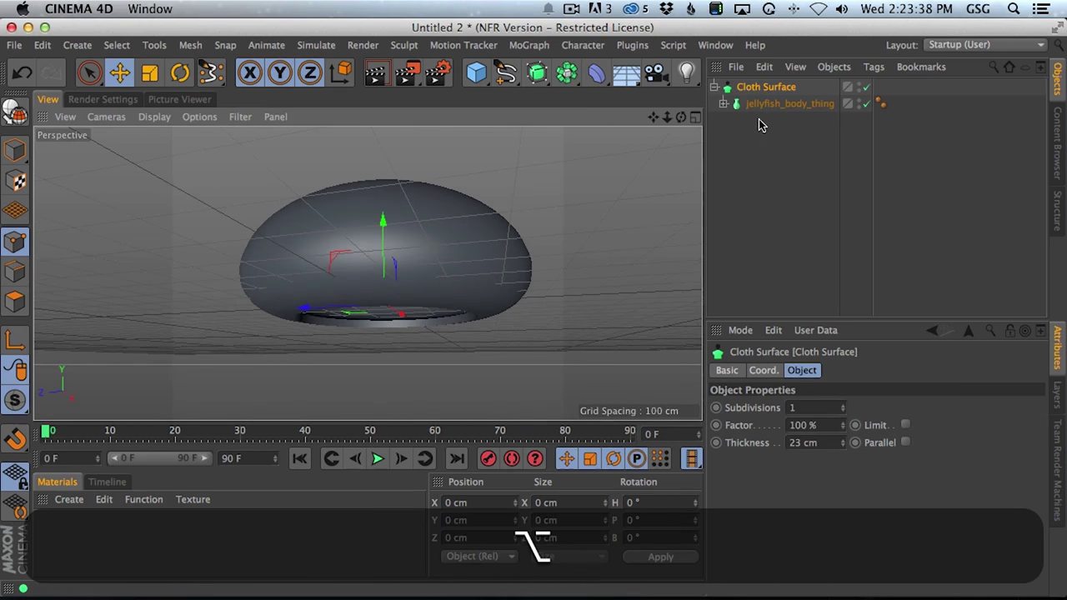
alt+drag(452, 316, 481, 301)
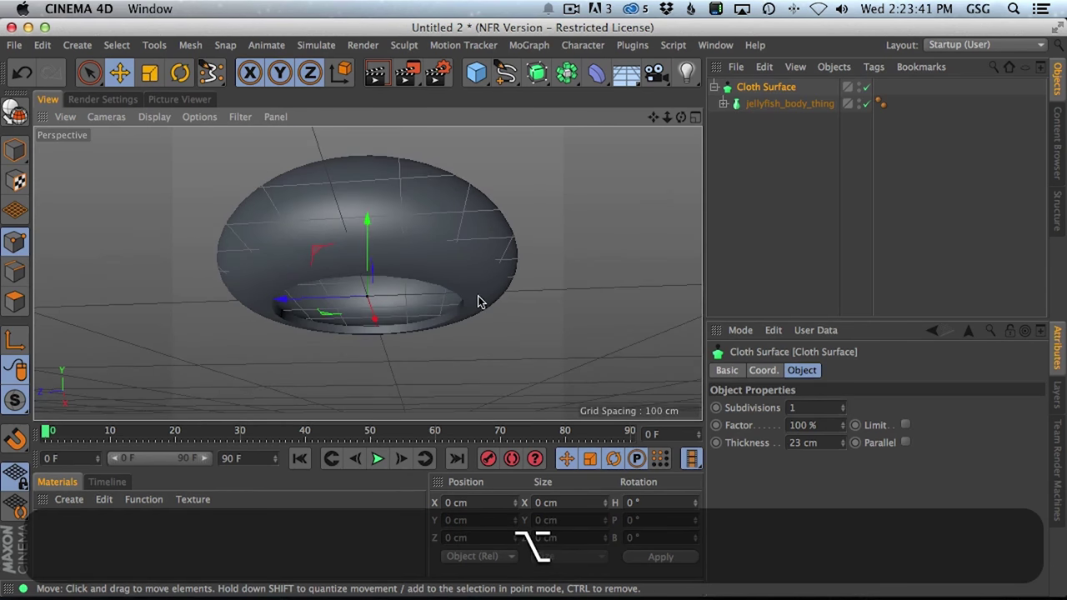
Examine the bell in the front view and the empty space beneath it for tentacles.
middle_click(597, 301)
middle_click(587, 388)
alt+middle_drag(496, 332, 513, 256)
alt+right_drag(505, 254, 441, 291)
alt+middle_drag(449, 313, 444, 227)
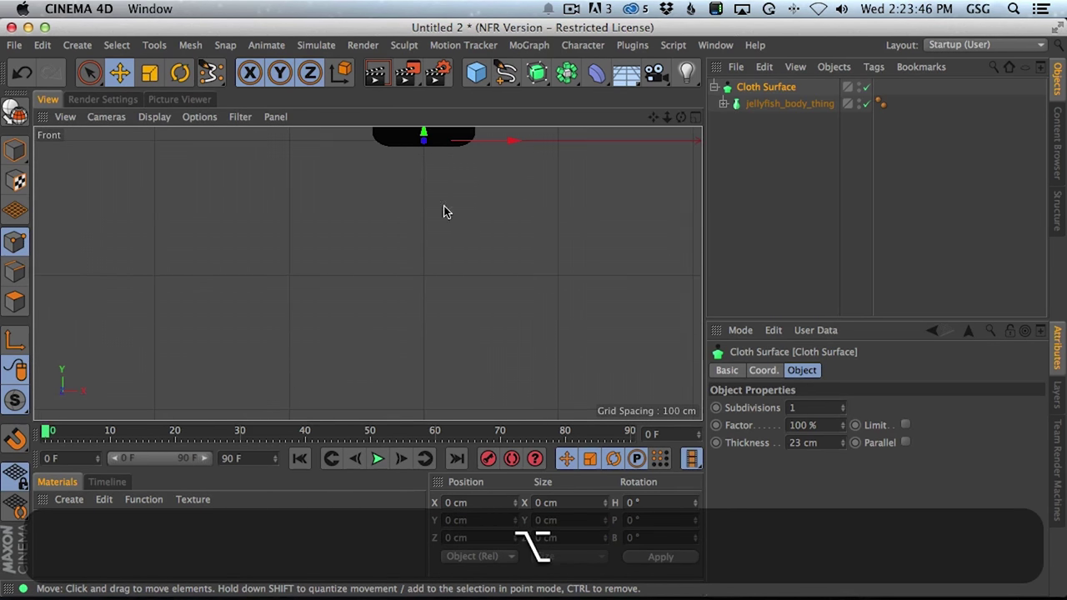
alt+right_drag(424, 331, 449, 259)
alt+middle_drag(490, 266, 464, 274)
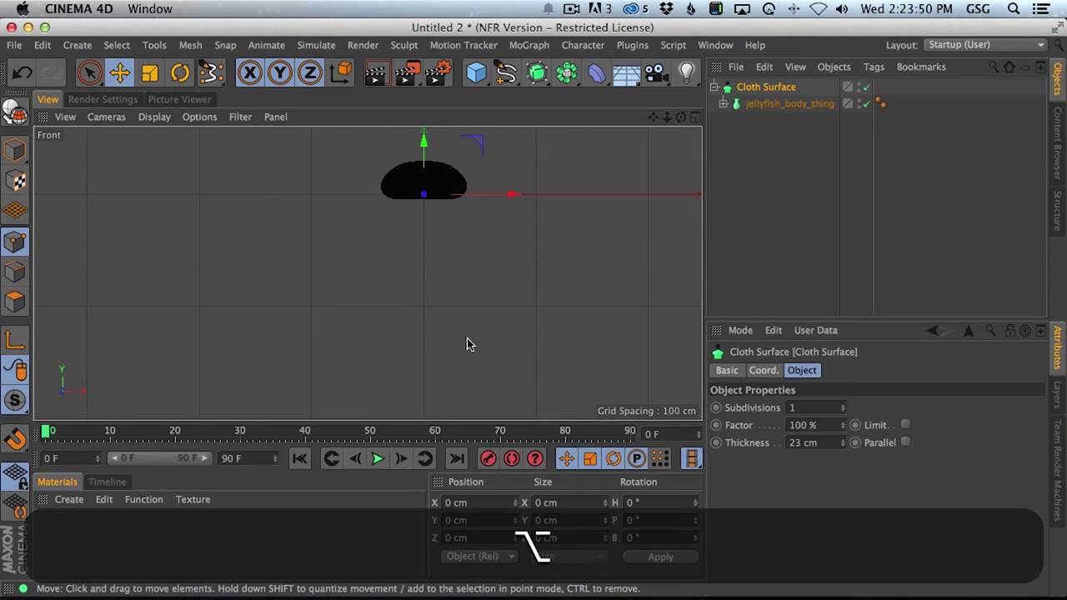
alt+middle_drag(467, 338, 466, 324)
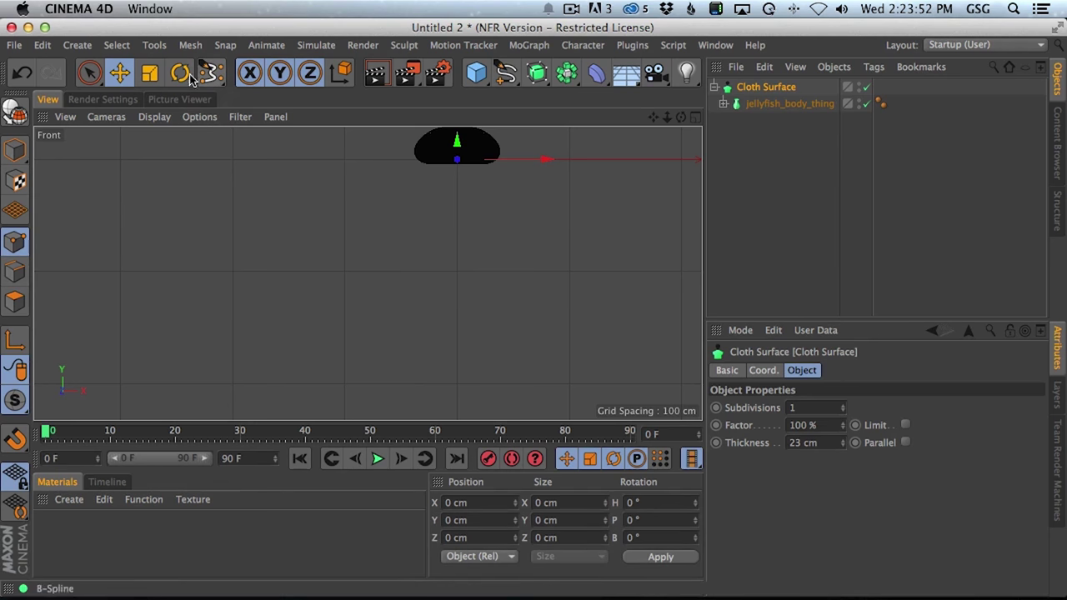
Try to paint a tentacle strip hanging from the bell with the Polygon Pen at a 74 cm brush radius.
click(14, 301)
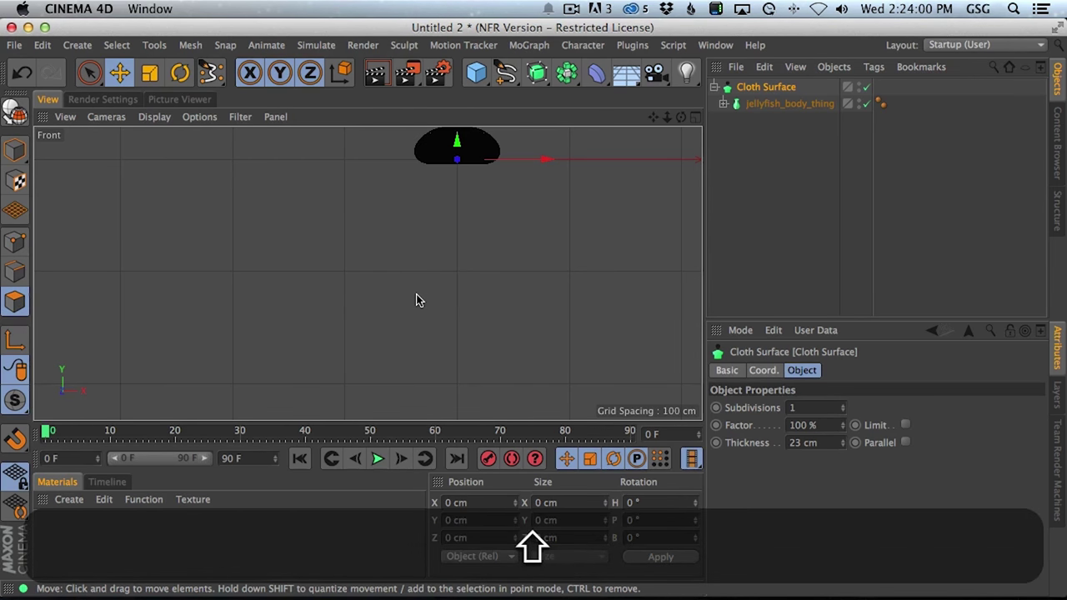
key(shift+c)
text(poly)
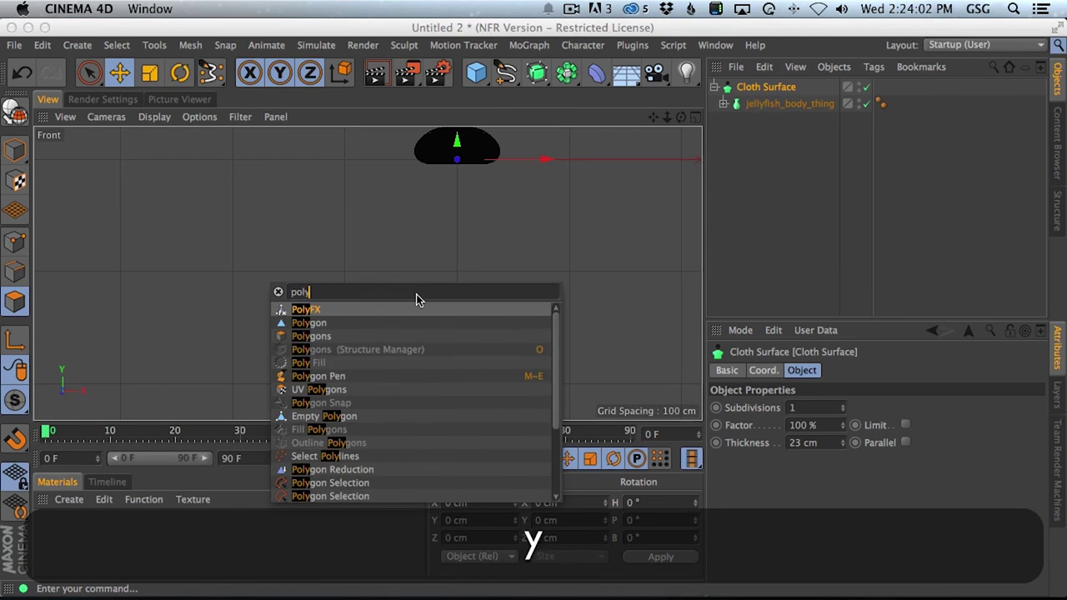
text(gon)
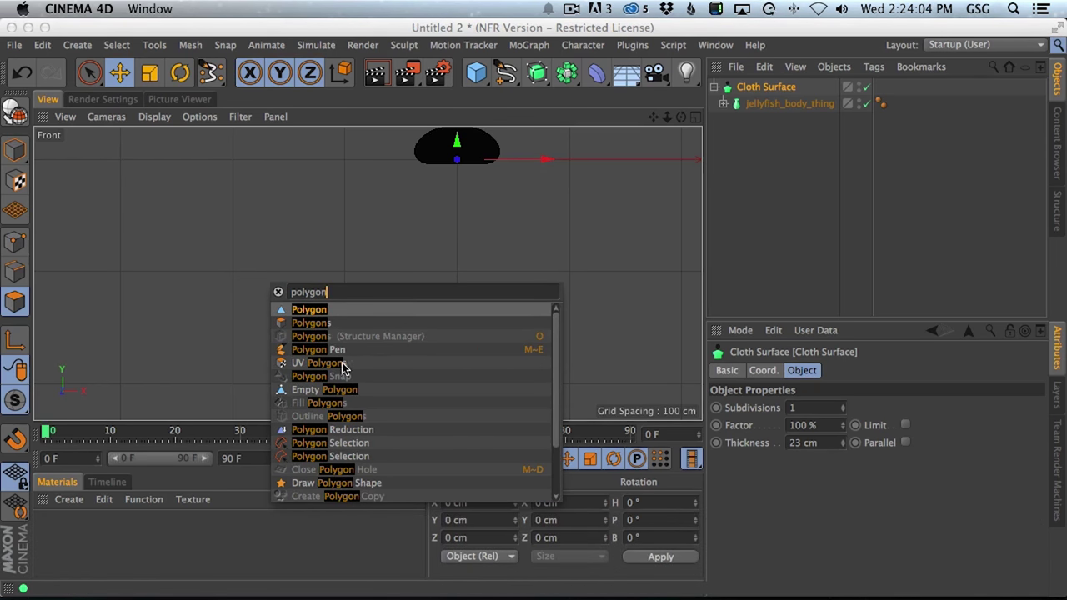
click(338, 350)
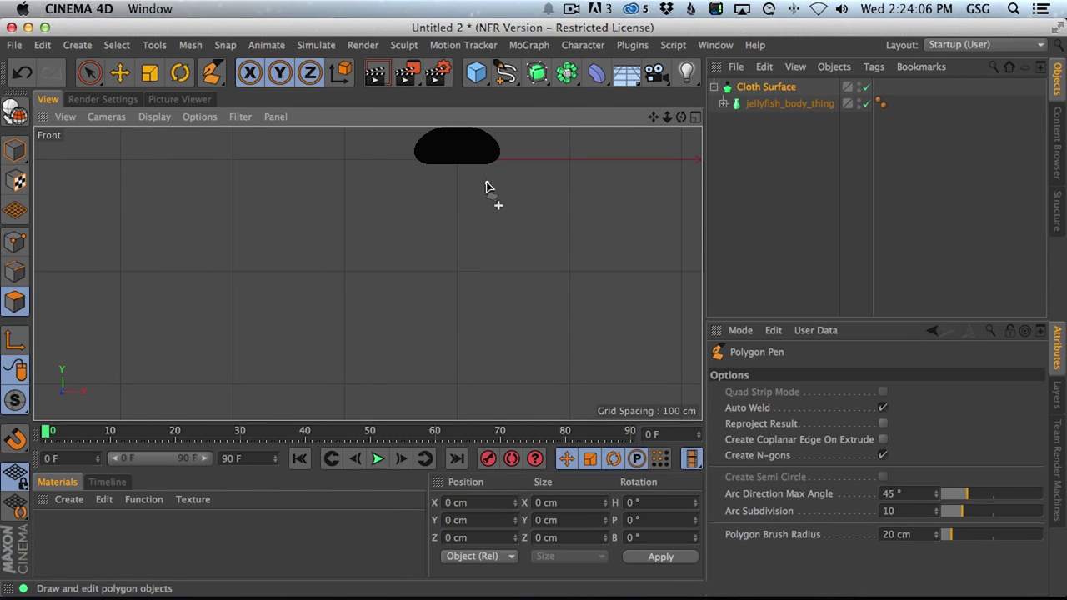
alt+middle_drag(517, 249, 472, 293)
alt+right_drag(458, 251, 486, 239)
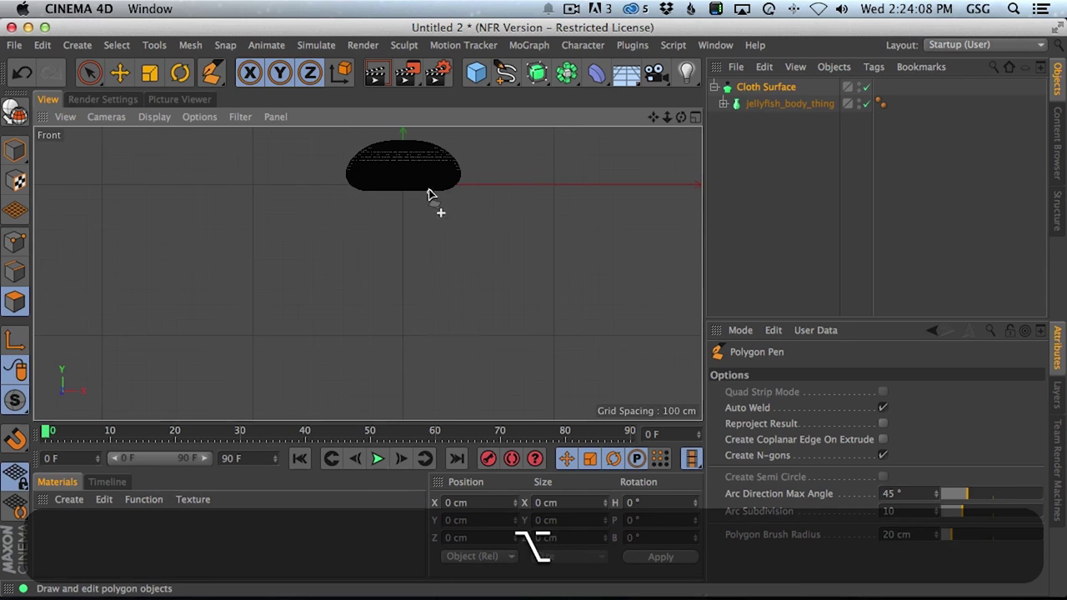
middle_drag(440, 192, 463, 195)
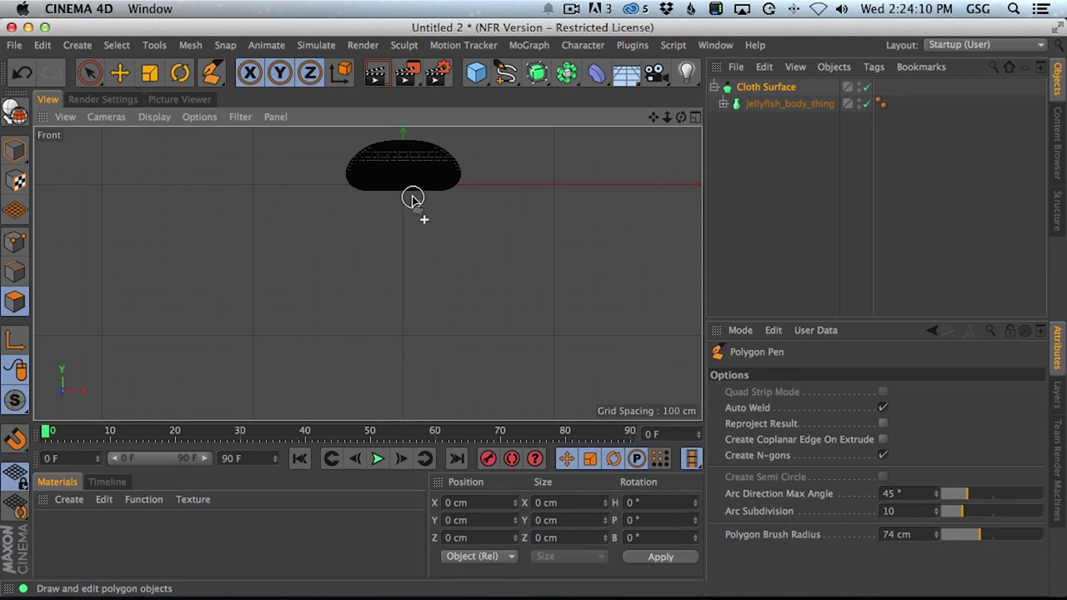
drag(431, 186, 427, 411)
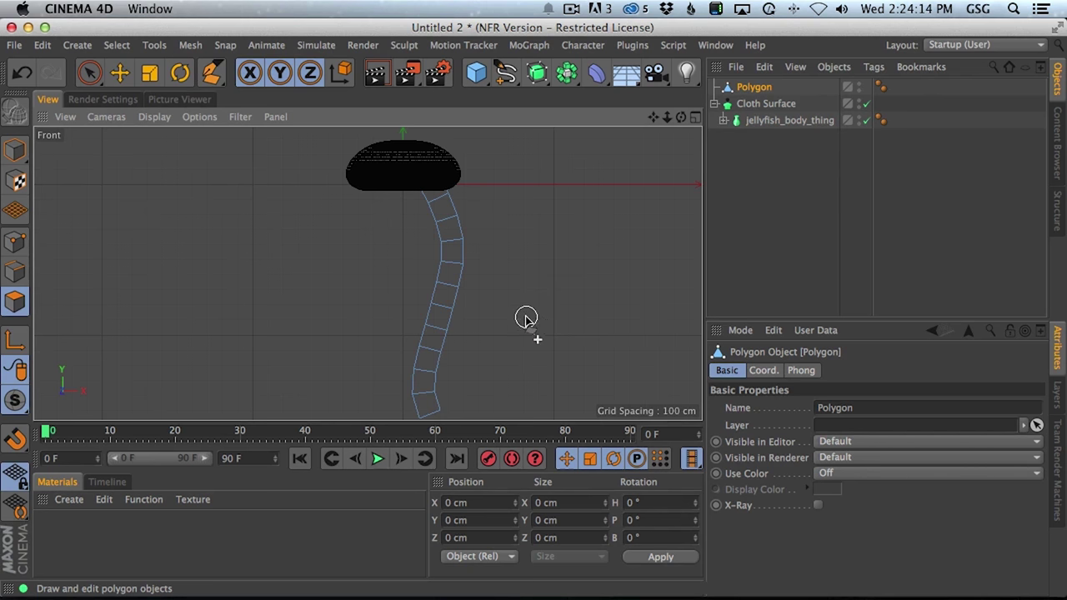
key(alt+z)
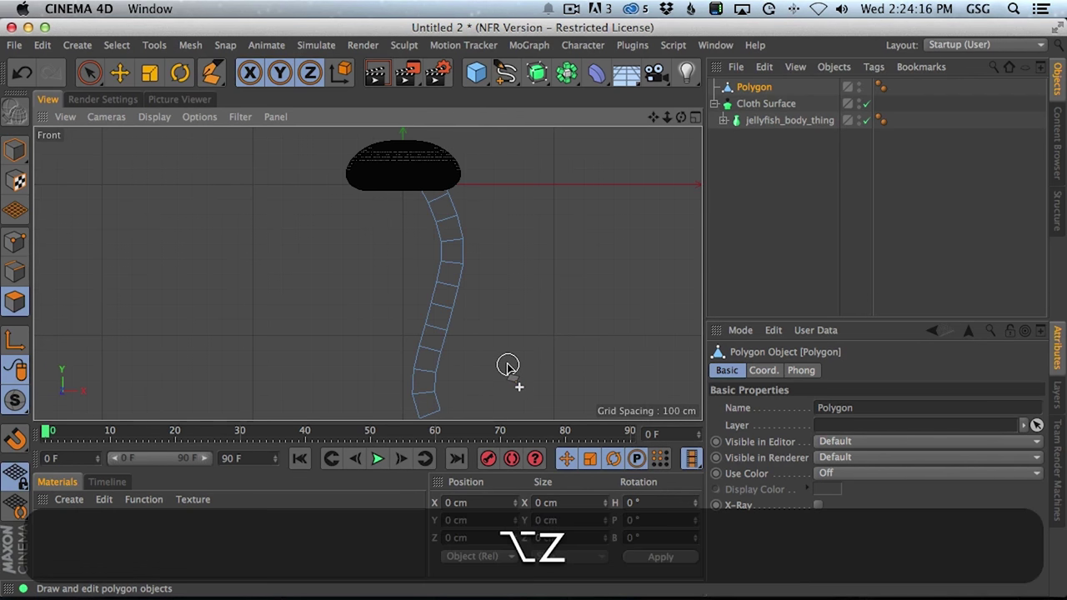
key(super+z)
Add a Plane object and set its orientation to +Z.
drag(479, 87, 631, 122)
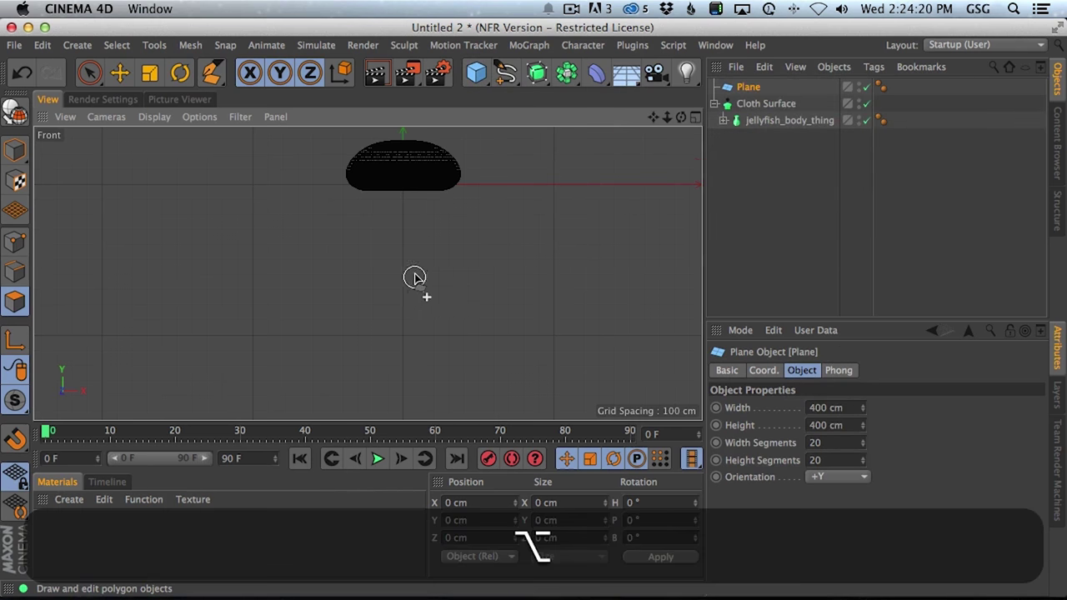
scroll(415, 277, down, 3)
click(836, 477)
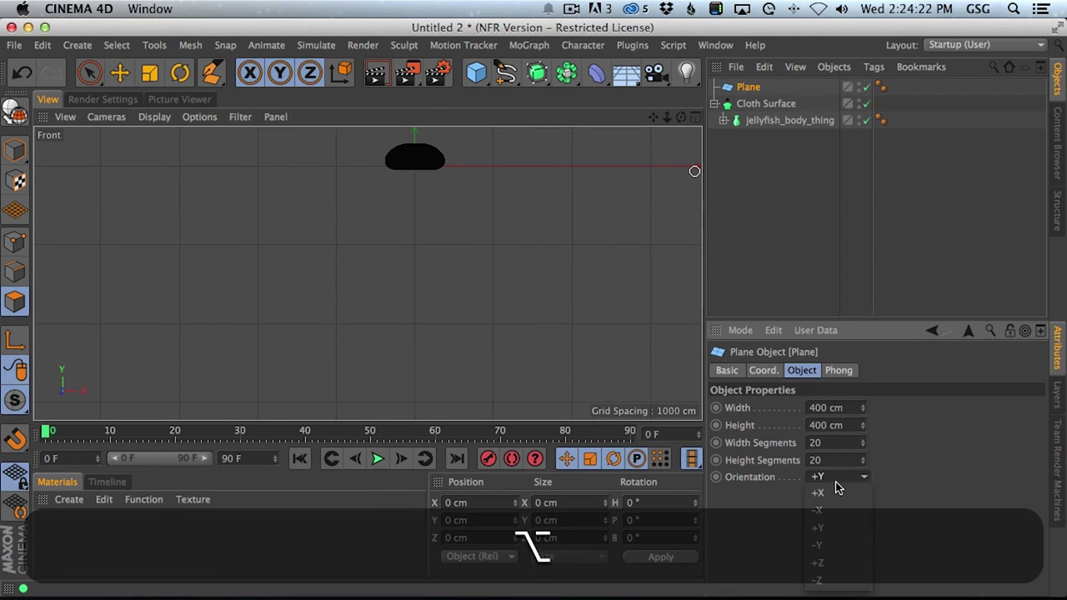
click(838, 562)
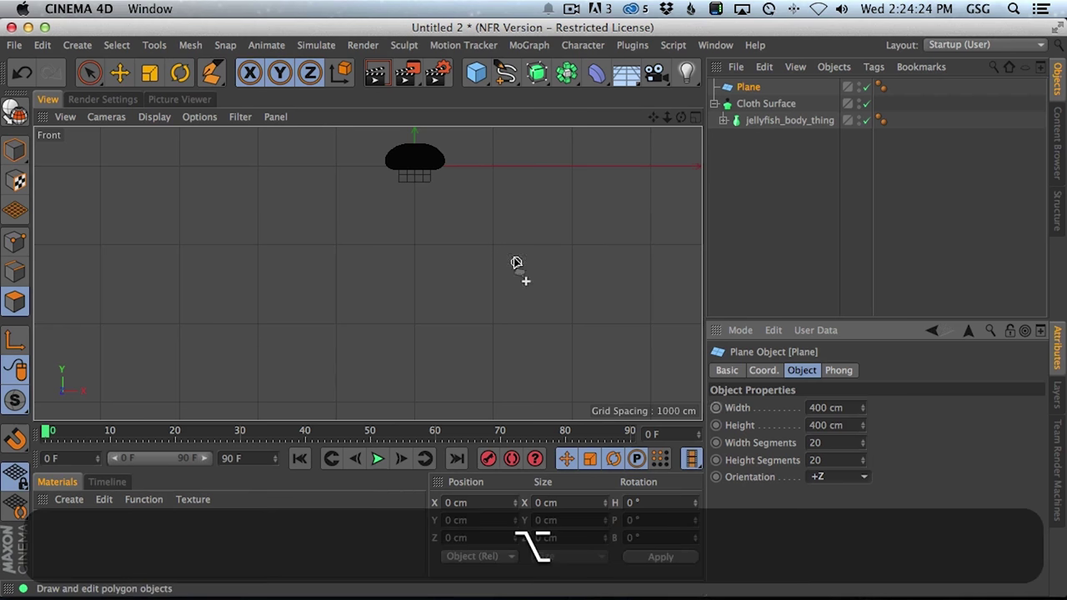
Shape the plane into a strip about 170 cm wide and 2179 cm high, centred below the bell at about Y -1245 cm.
alt+middle_drag(516, 263, 393, 225)
alt+right_drag(393, 226, 412, 220)
drag(14, 149, 68, 172)
click(122, 78)
drag(410, 243, 410, 353)
drag(429, 219, 420, 220)
drag(409, 158, 409, 281)
alt+middle_drag(472, 260, 503, 197)
alt+right_drag(460, 256, 455, 274)
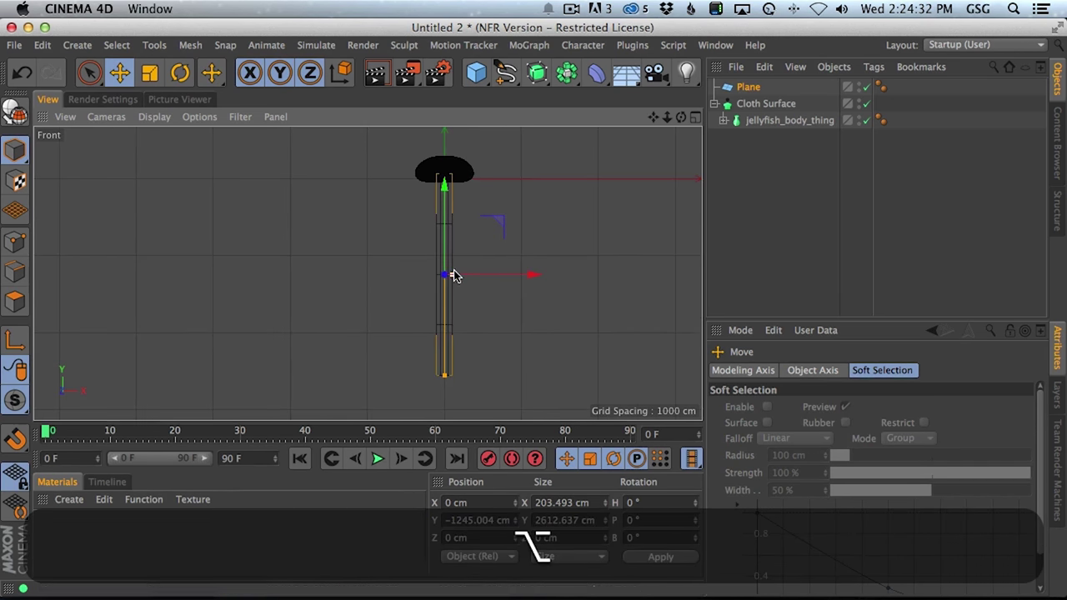
drag(445, 375, 446, 360)
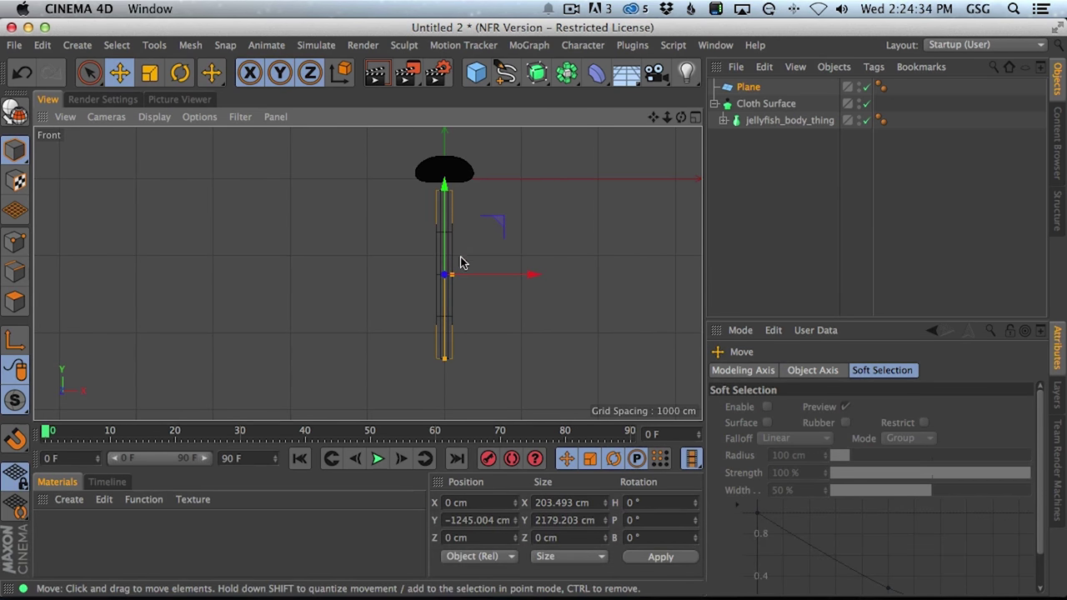
drag(450, 275, 447, 275)
Set the plane's width segments and height segments to 1.
click(748, 88)
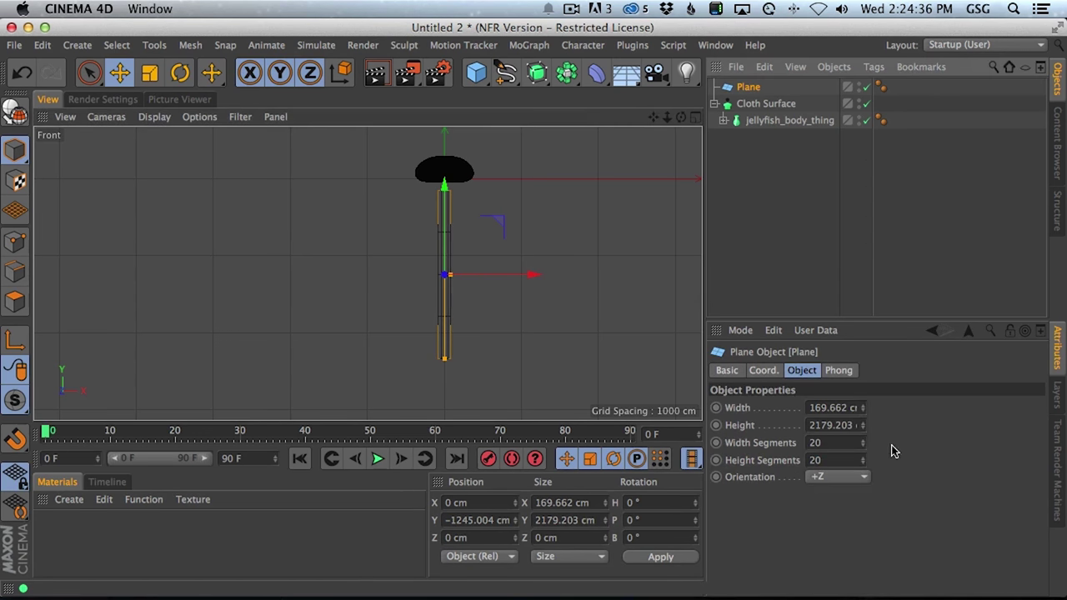
click(864, 446)
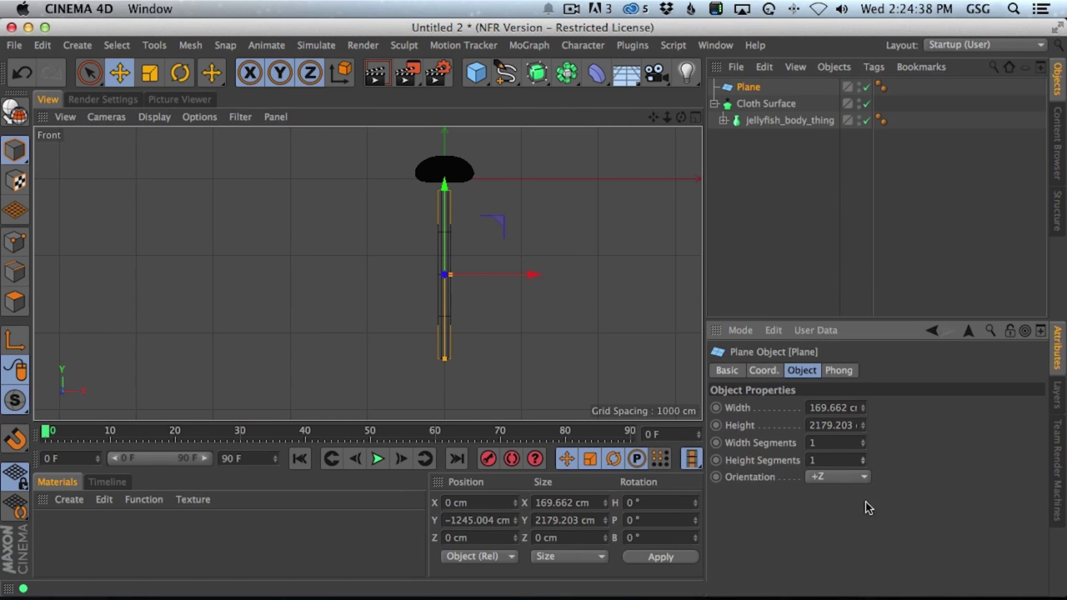
Subdivide the tentacle plane with 4 width segments and 19 height segments.
scroll(436, 305, up, 3)
click(107, 117)
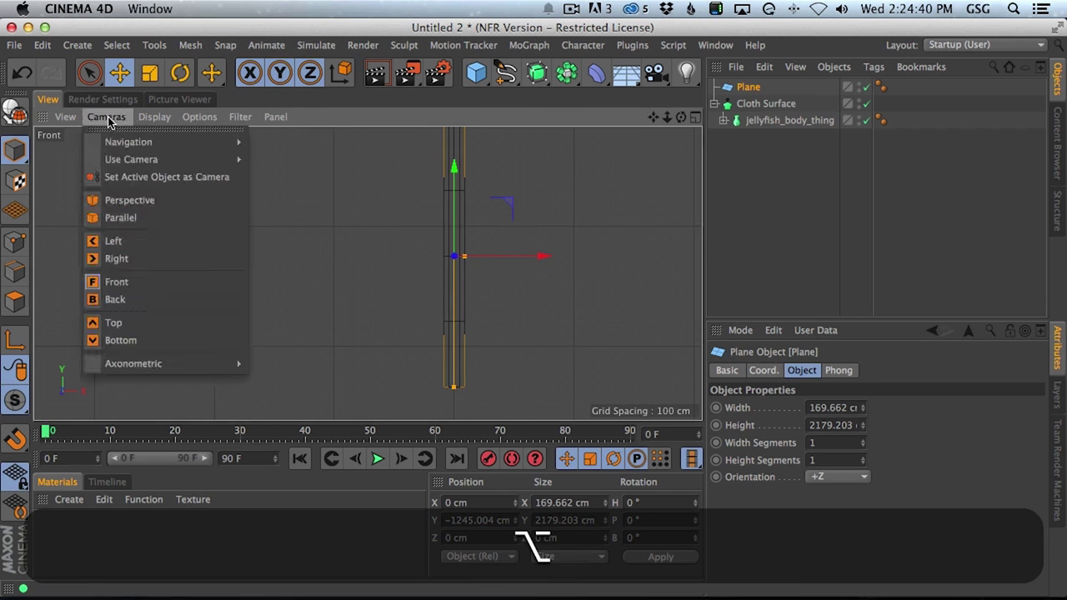
mouse_move(154, 116)
click(202, 286)
mouse_move(469, 273)
alt+right_down()
mouse_move(481, 272)
mouse_move(465, 279)
alt+right_up()
alt+middle_drag(465, 280, 453, 304)
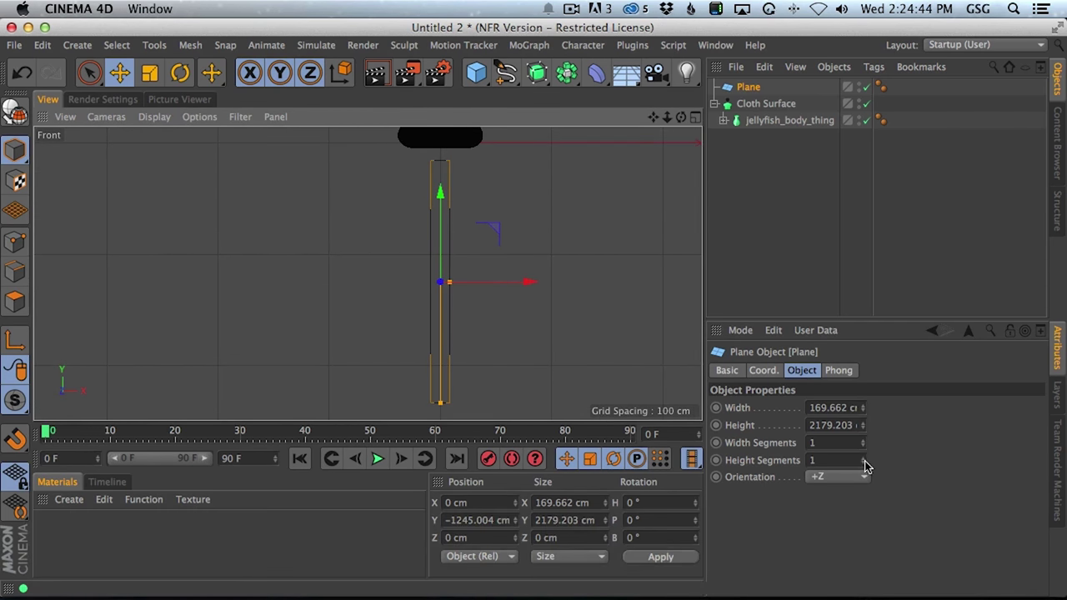
drag(862, 460, 868, 457)
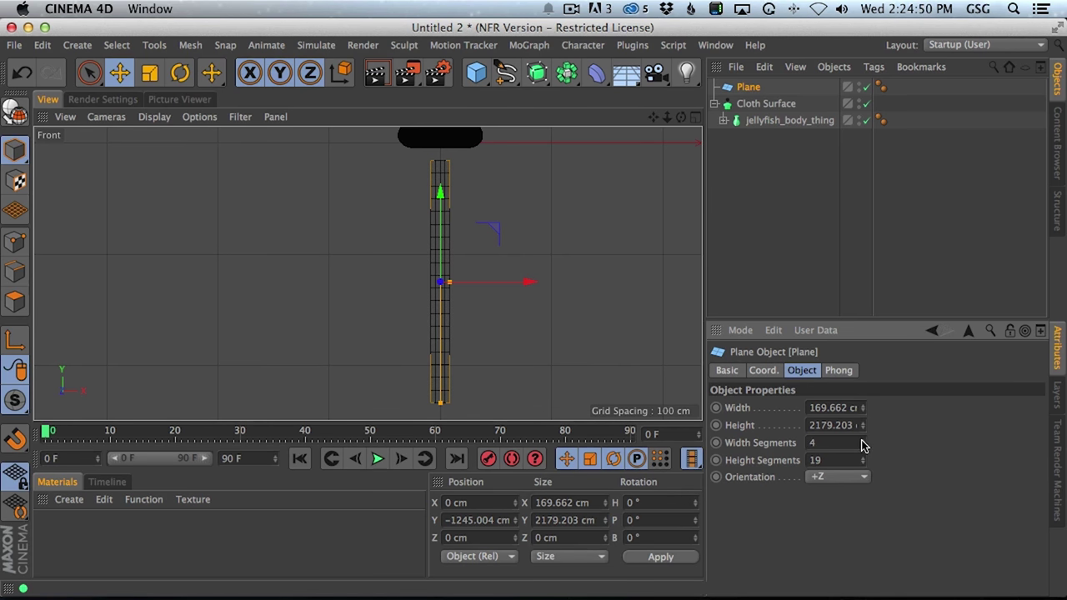
Activate Points mode and examine the tentacle plane beneath the bell in the perspective view.
middle_click(548, 205)
middle_click(243, 226)
alt+middle_drag(359, 353, 378, 196)
alt+drag(356, 303, 272, 374)
alt+right_drag(364, 309, 310, 341)
mouse_move(355, 348)
alt+mouse_down()
mouse_move(501, 336)
mouse_move(345, 355)
alt+mouse_up()
alt+middle_drag(345, 355, 348, 327)
alt+drag(350, 326, 35, 231)
click(15, 241)
alt+drag(328, 245, 512, 197)
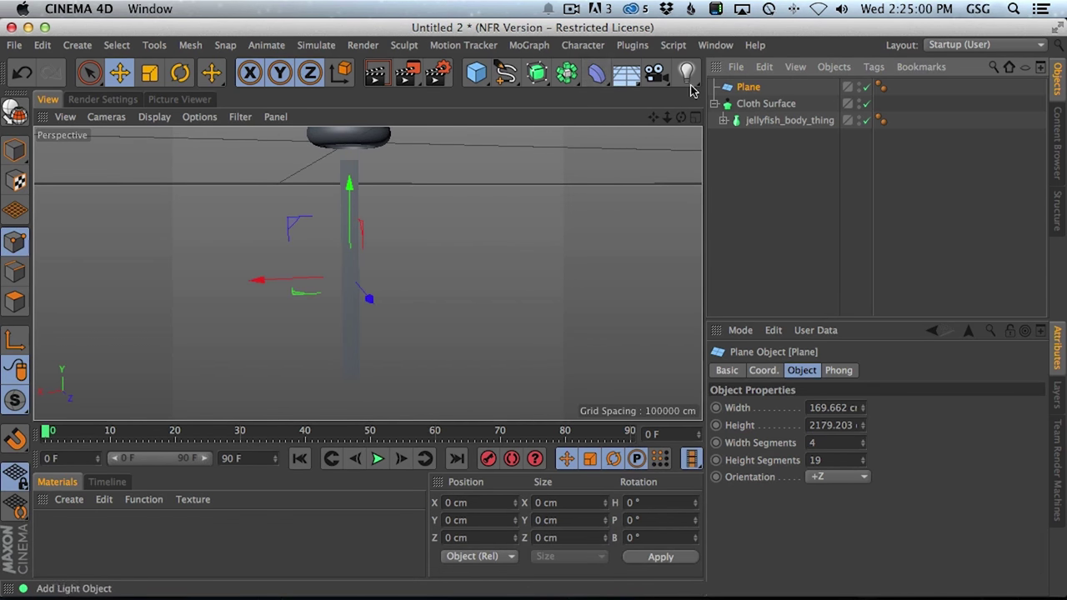
Add a single Displacer deformer as a child of the plane.
click(589, 85)
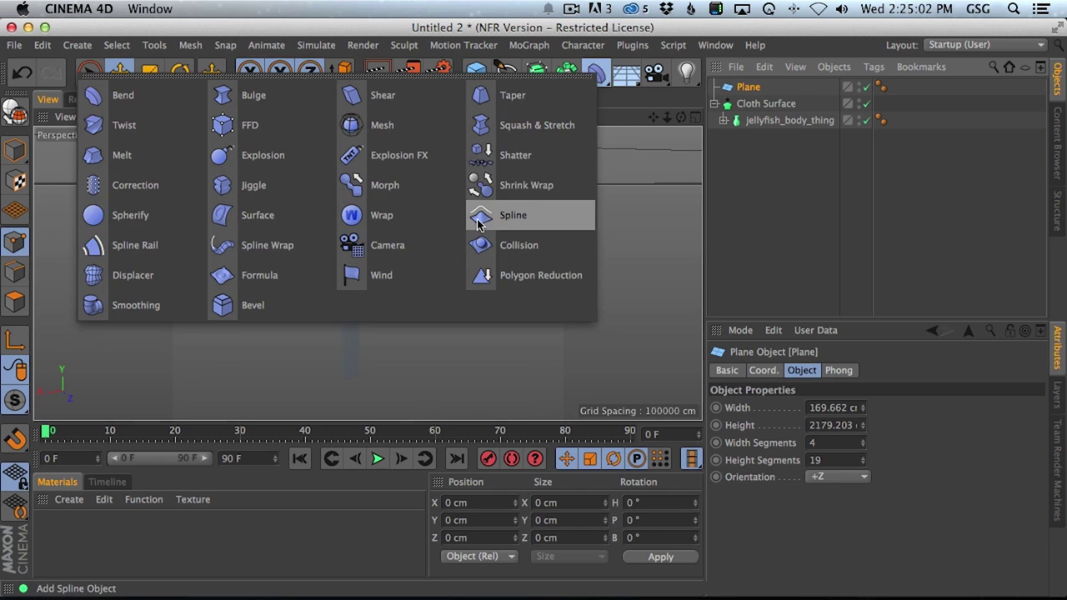
shift+click(165, 276)
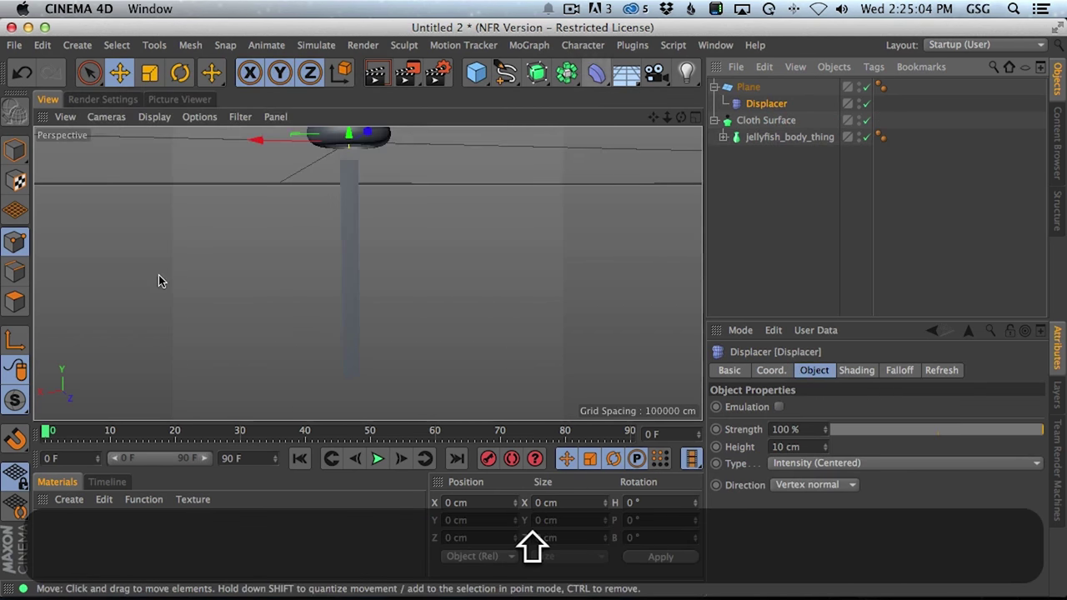
super+drag(342, 257, 390, 243)
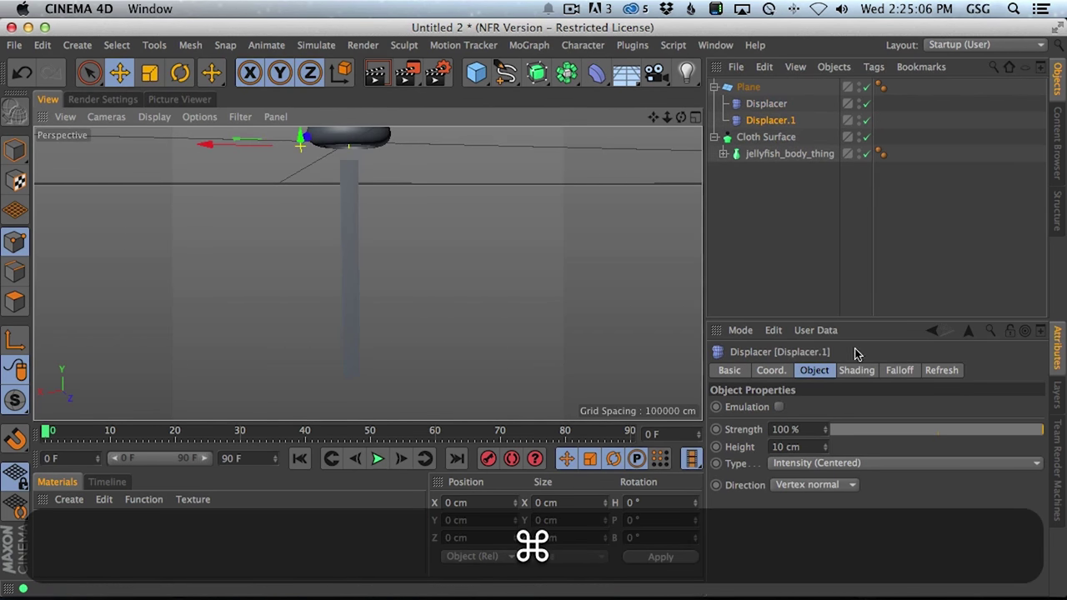
key(ctrl+z)
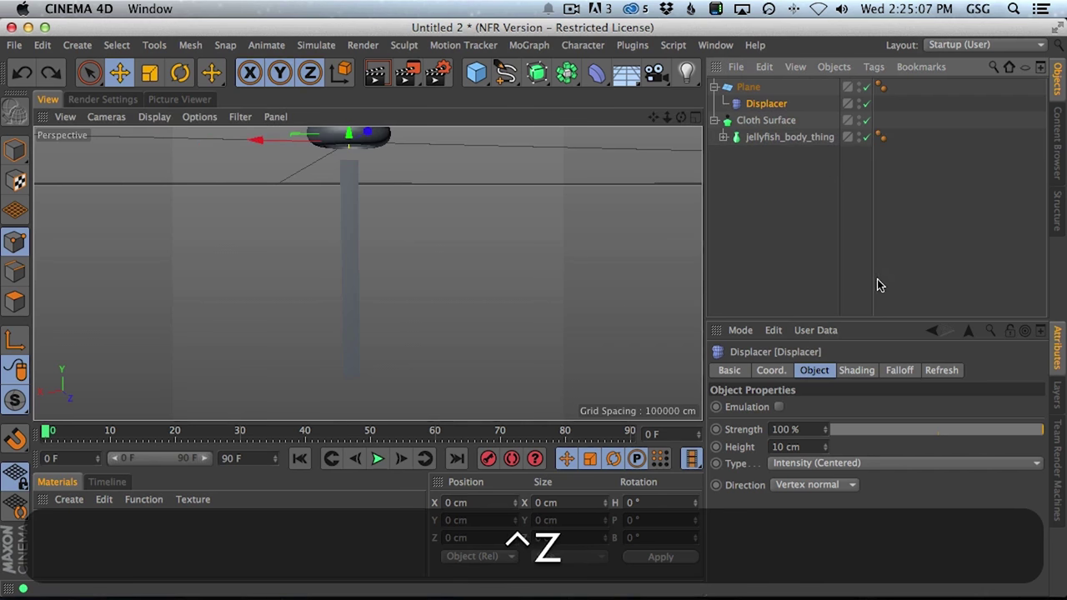
click(857, 370)
click(760, 424)
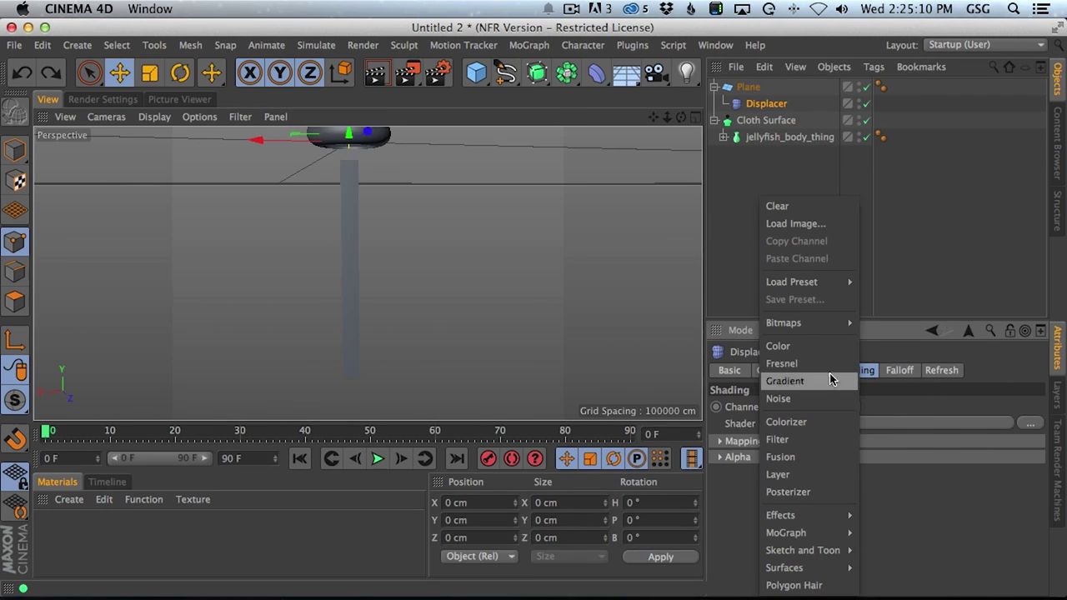
click(900, 386)
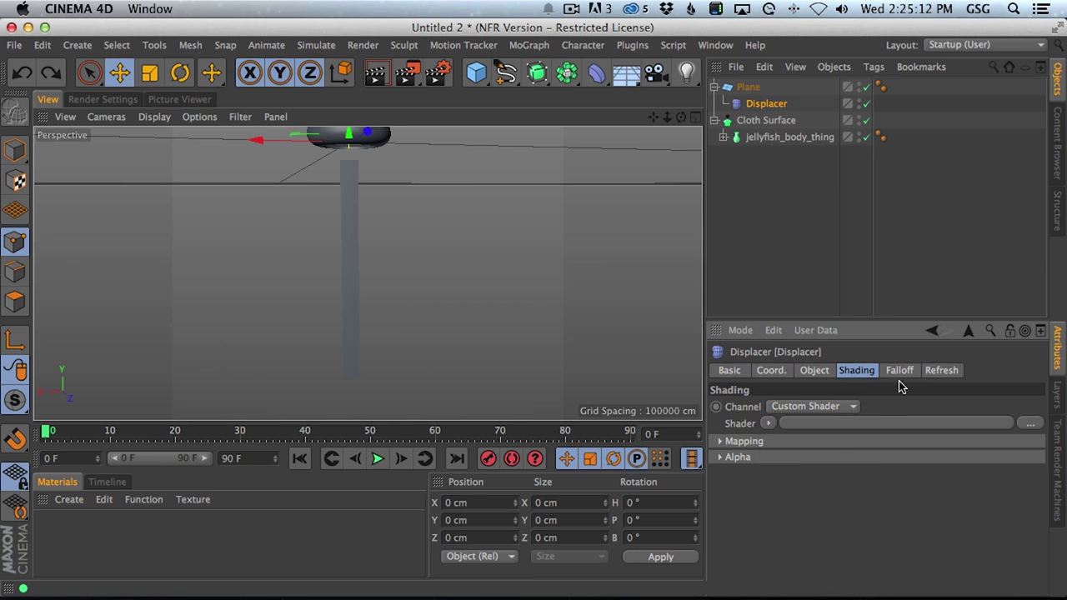
Set the Displacer's falloff shape to Box and move the Displacer down to the middle of the tentacle plane.
click(899, 373)
click(799, 408)
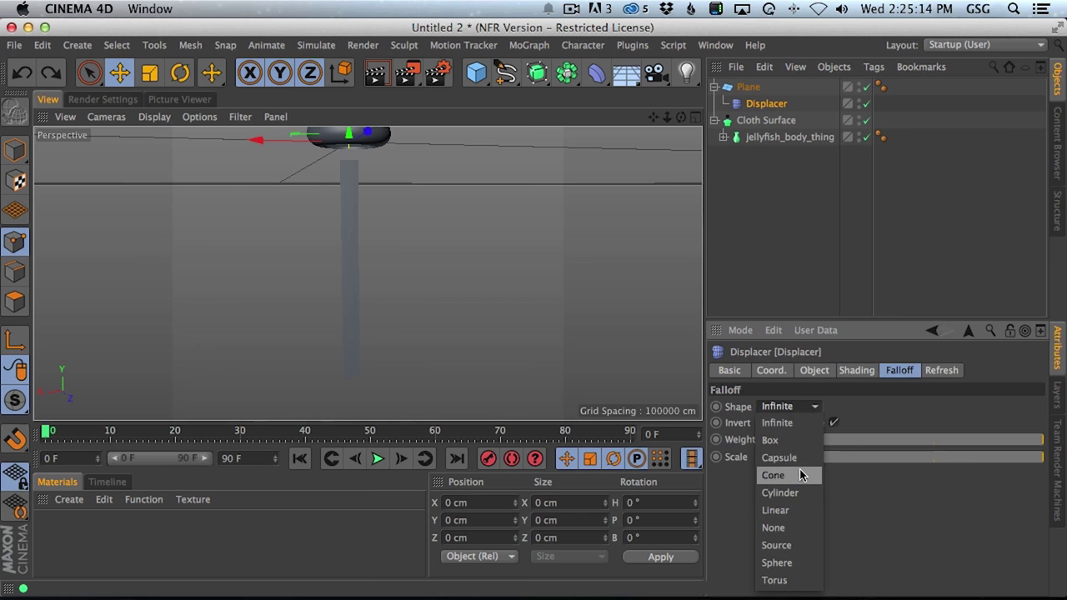
click(798, 441)
middle_click(421, 251)
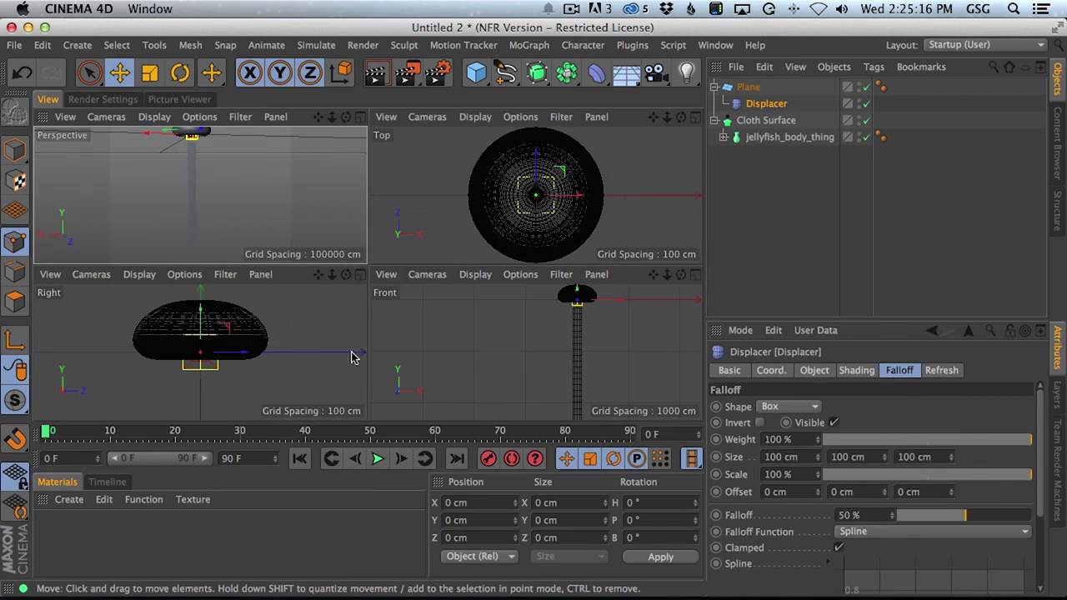
middle_click(579, 363)
alt+right_drag(498, 275, 483, 288)
alt+middle_drag(513, 269, 498, 236)
drag(455, 138, 463, 238)
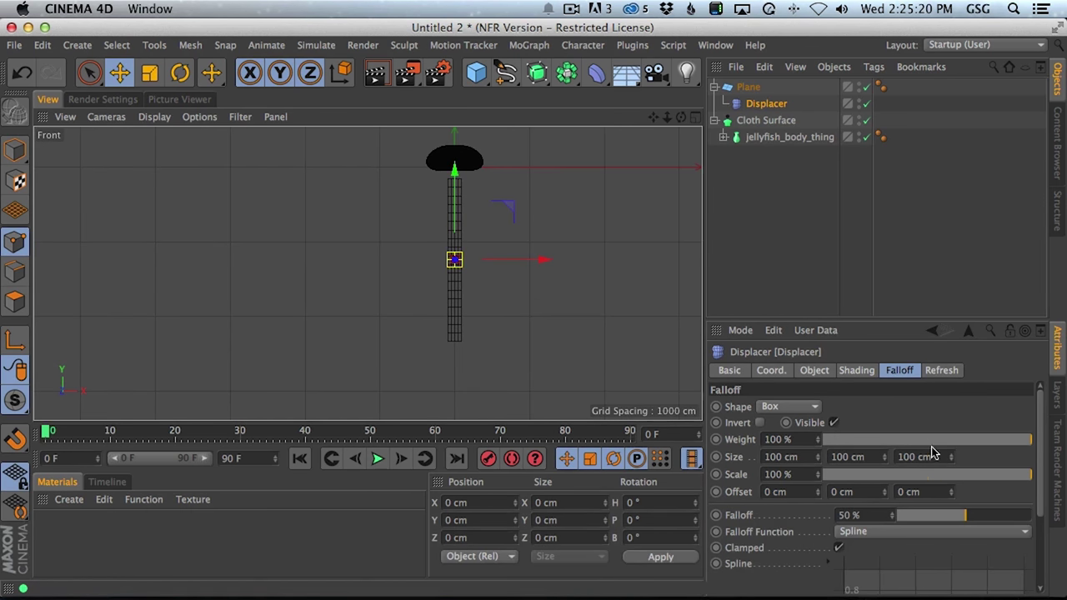
Stretch the Displacer's falloff box to 3861 cm in Y so that it extends past both ends of the plane.
mouse_move(887, 459)
mouse_down()
mouse_move(953, 155)
mouse_move(887, 463)
mouse_up()
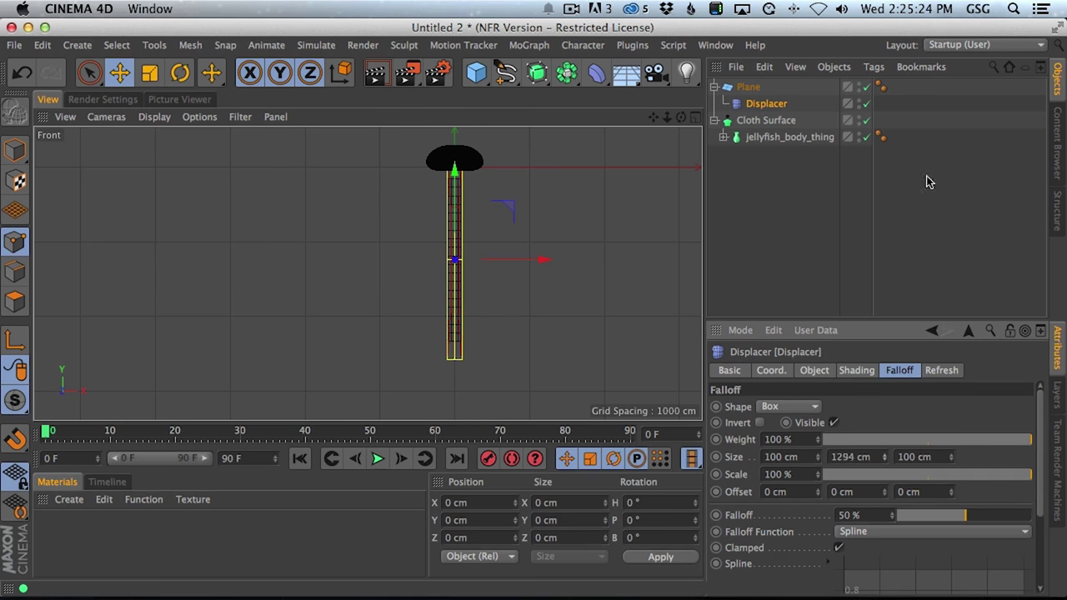
shift+drag(917, 223, 889, 461)
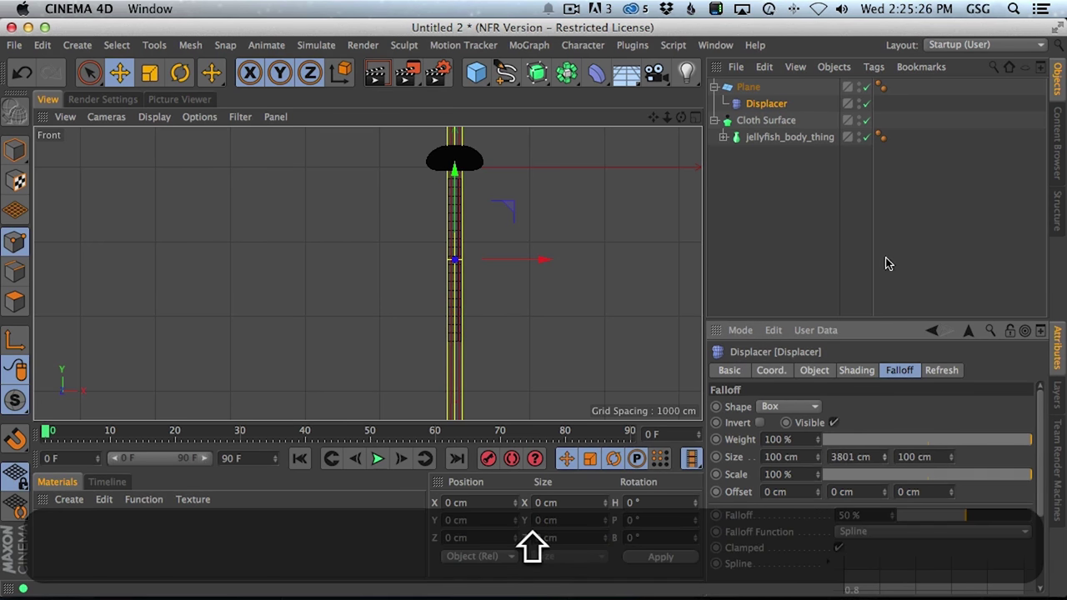
shift+drag(889, 263, 889, 254)
scroll(442, 291, up, 2)
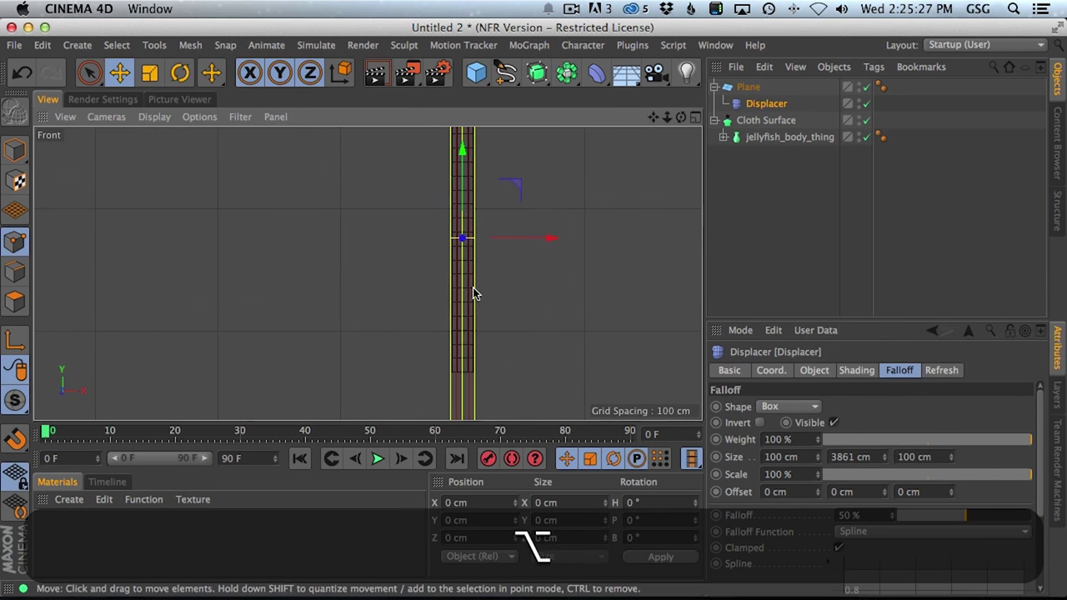
Assign a Noise shader to the Displacer and frame the tentacle plane up close in the perspective view.
click(842, 372)
click(771, 425)
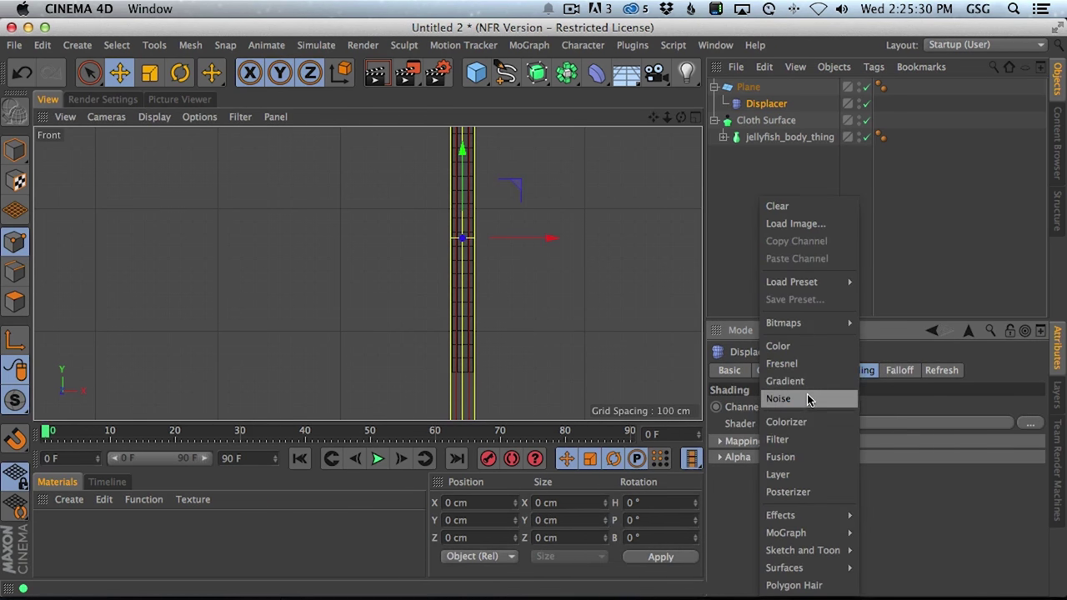
click(807, 396)
middle_click(603, 329)
middle_click(255, 232)
alt+right_drag(355, 265, 453, 230)
alt+drag(320, 270, 659, 192)
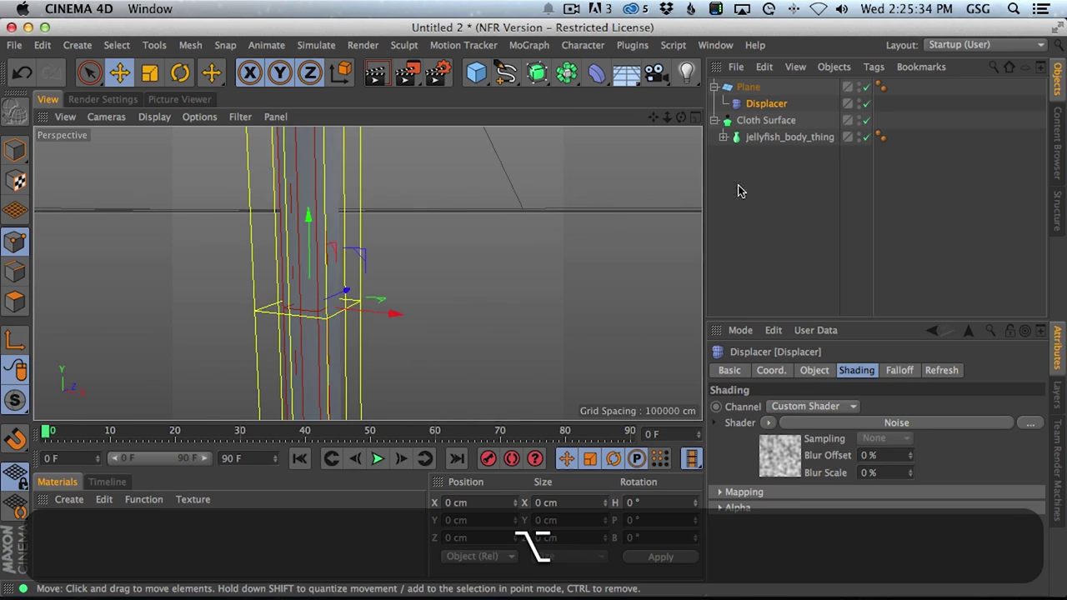
Increase the plane's subdivision to 13 width segments and 52 height segments.
click(754, 87)
drag(865, 447, 864, 436)
mouse_move(305, 261)
alt+mouse_down()
mouse_move(316, 214)
mouse_move(308, 332)
mouse_move(488, 295)
mouse_move(341, 312)
mouse_move(323, 272)
alt+mouse_up()
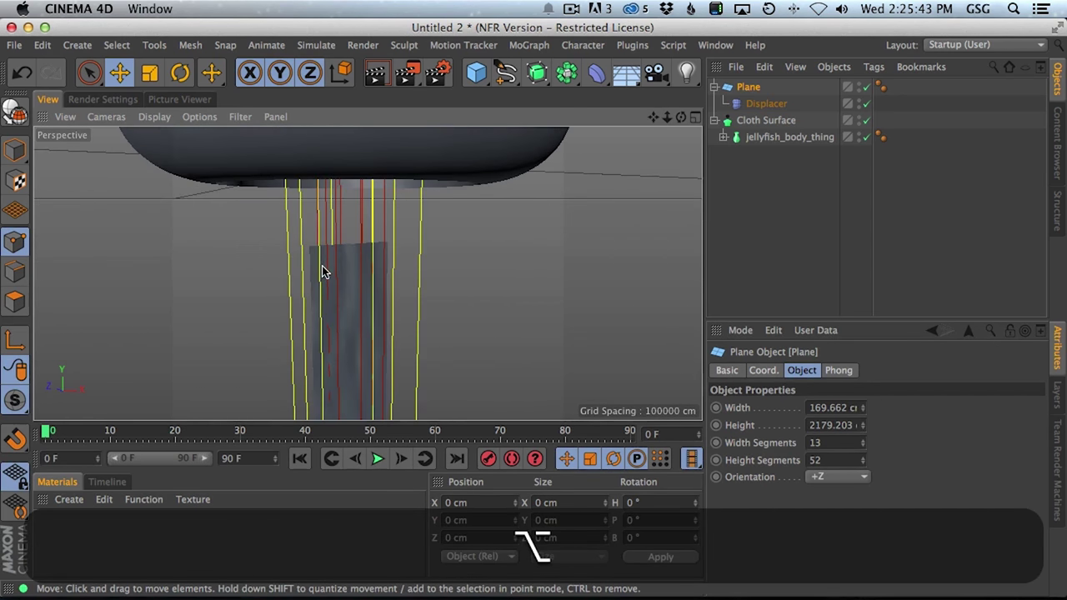
Set the Displacer's height to 40 cm.
click(766, 103)
click(814, 370)
drag(827, 450, 829, 429)
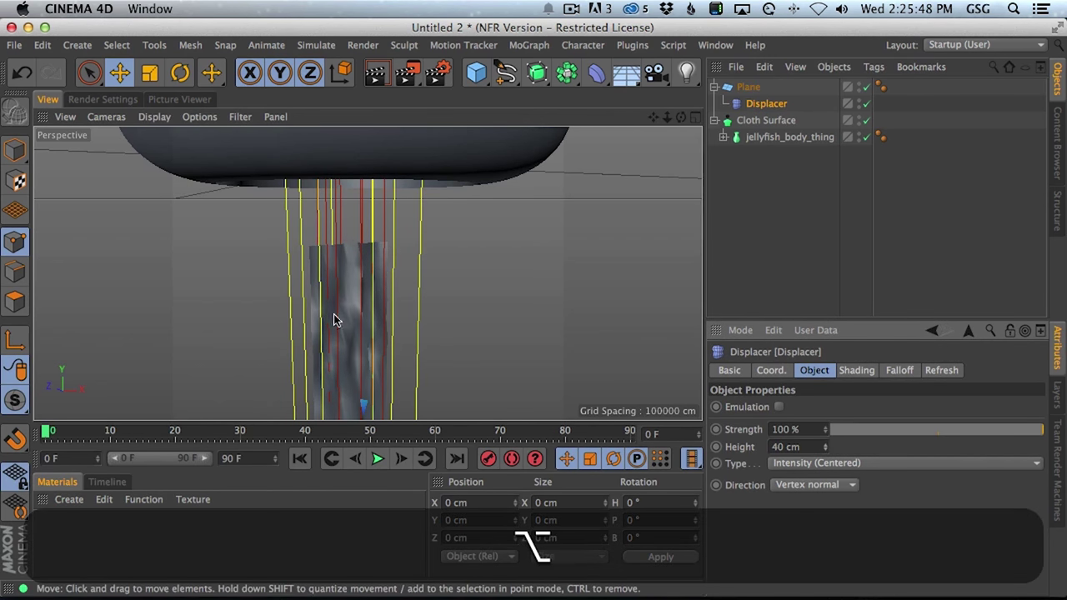
alt+middle_drag(315, 330, 372, 239)
alt+right_drag(371, 239, 292, 250)
Invert the Displacer's box falloff and narrow its X size to 48 cm.
click(900, 370)
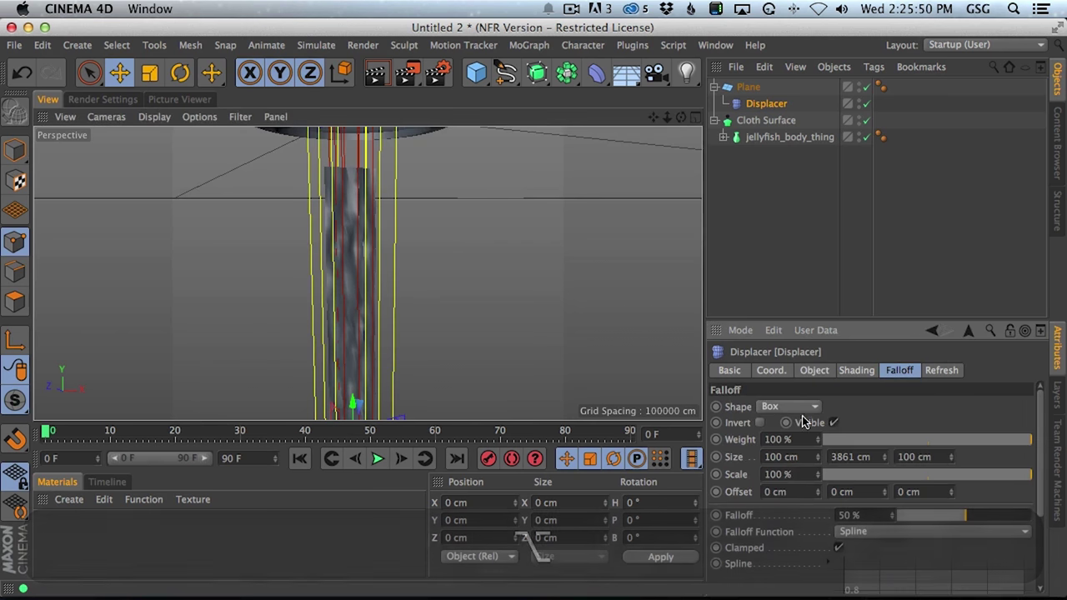
click(762, 423)
alt+drag(381, 270, 400, 287)
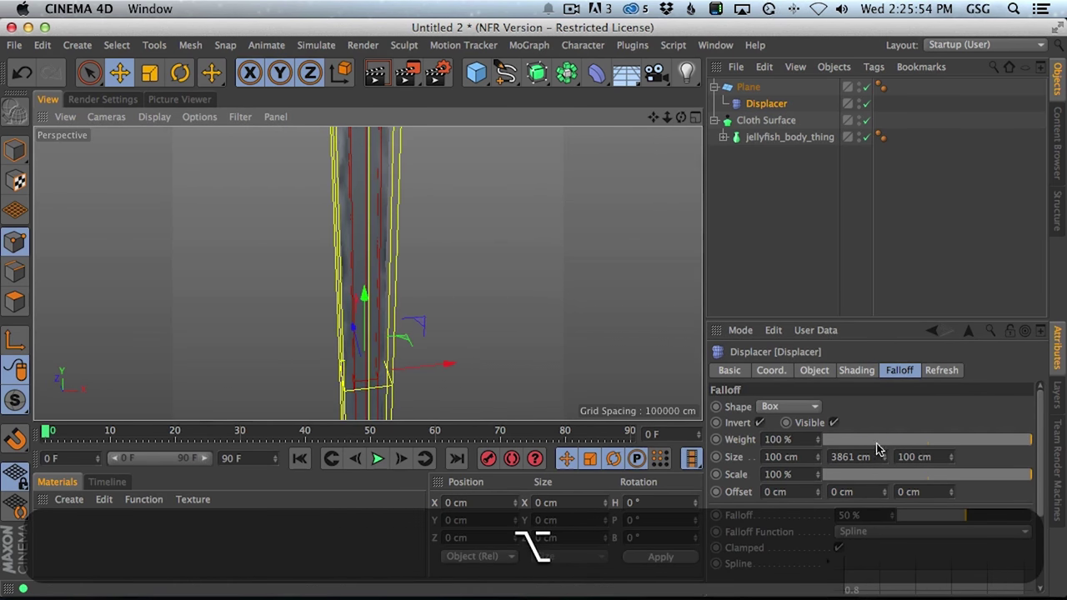
drag(817, 456, 823, 598)
drag(821, 469, 817, 575)
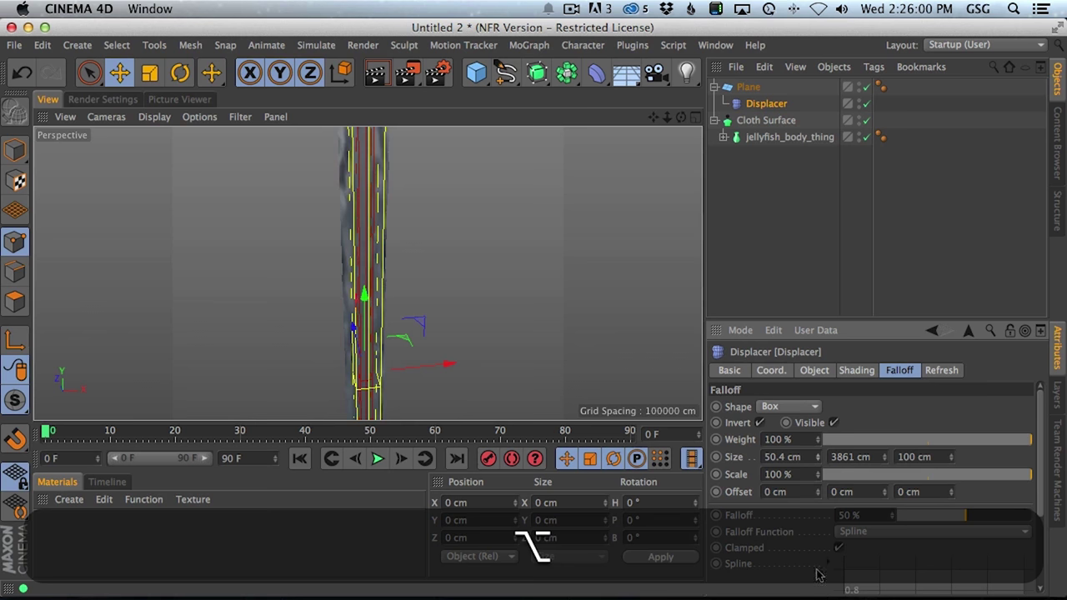
drag(825, 476, 823, 484)
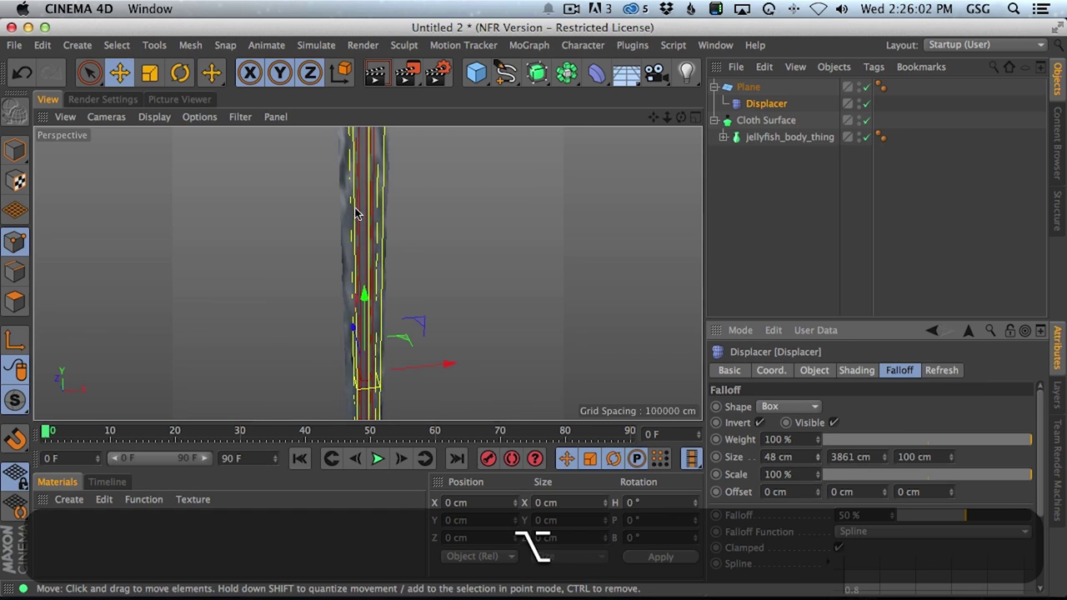
Refine the tentacle plane to 28 width segments and 140 height segments.
alt+right_drag(366, 212, 419, 188)
alt+drag(353, 226, 343, 118)
scroll(371, 246, down, 5)
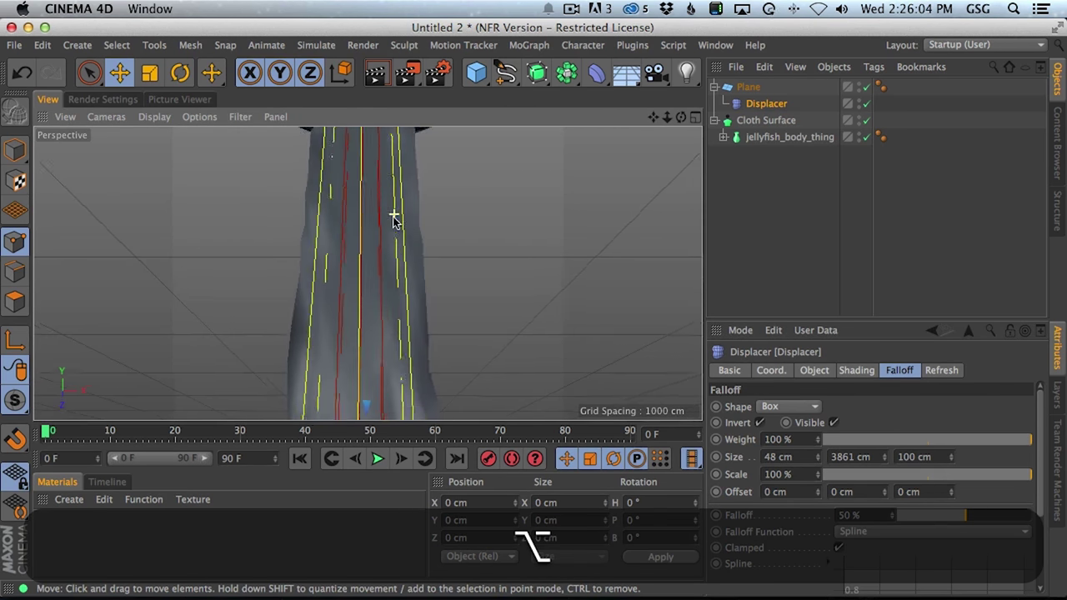
click(748, 87)
drag(863, 448, 875, 392)
alt+drag(429, 370, 717, 325)
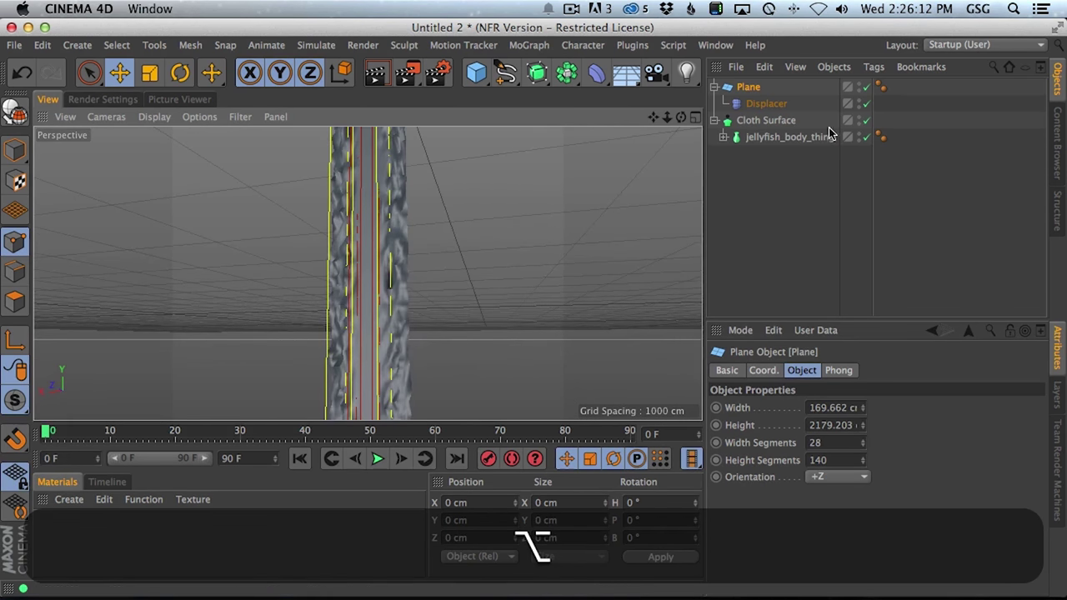
Stretch the Displacer's noise along its first axis by setting the first Relative Scale value to 1047%.
click(761, 106)
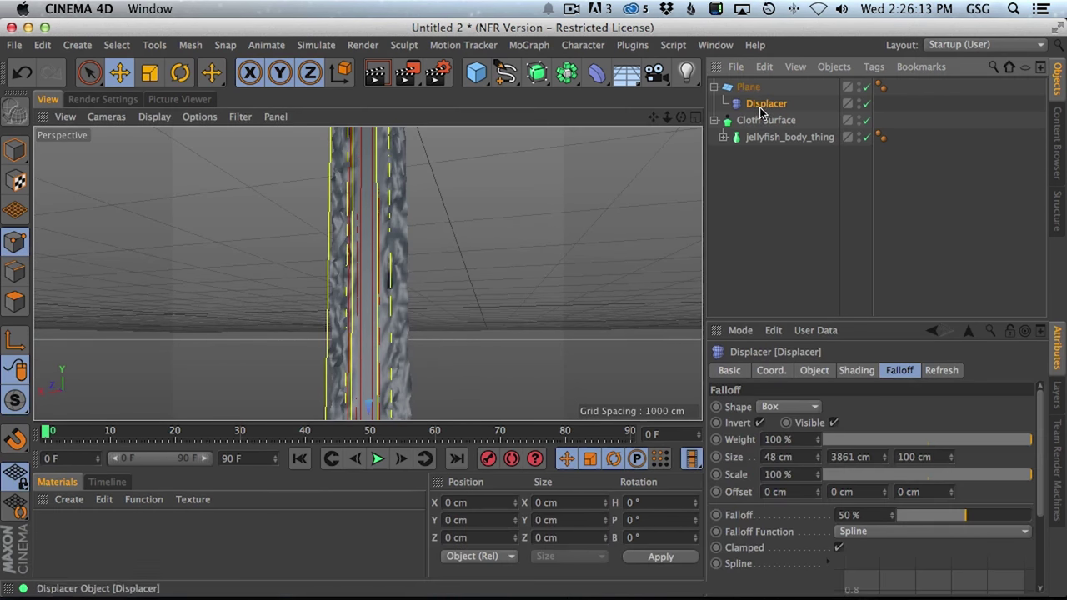
click(857, 370)
click(967, 421)
scroll(958, 515, down, 4)
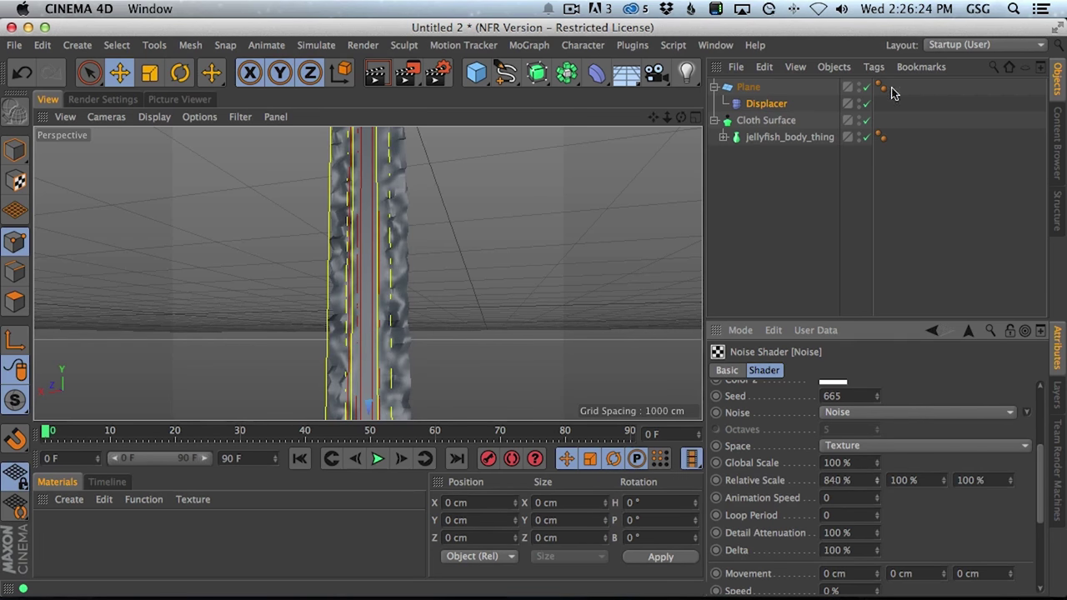
drag(893, 115, 893, 98)
drag(889, 369, 904, 333)
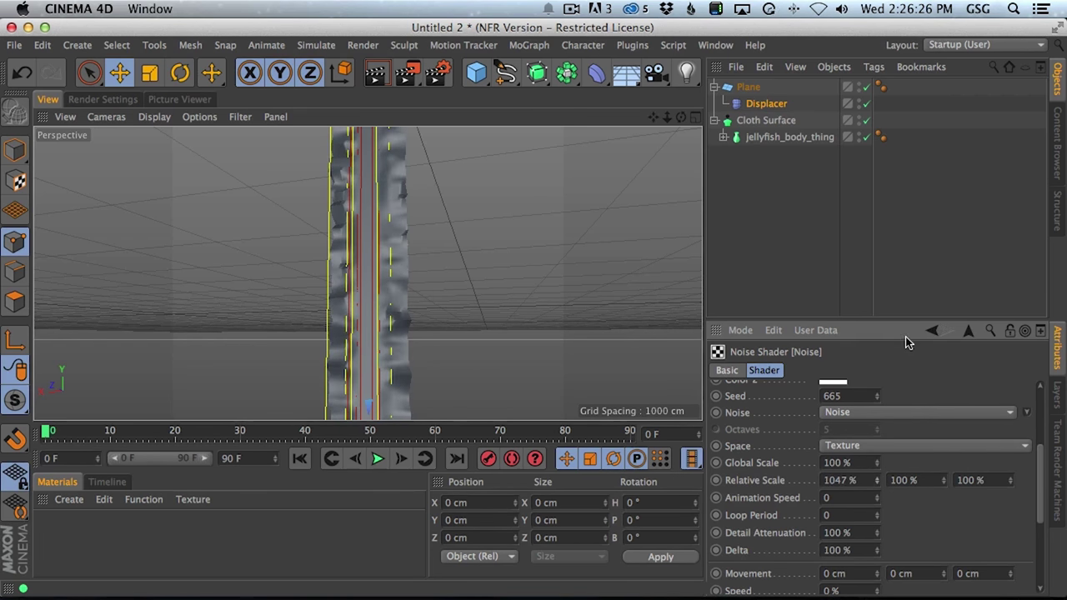
alt+drag(390, 276, 904, 393)
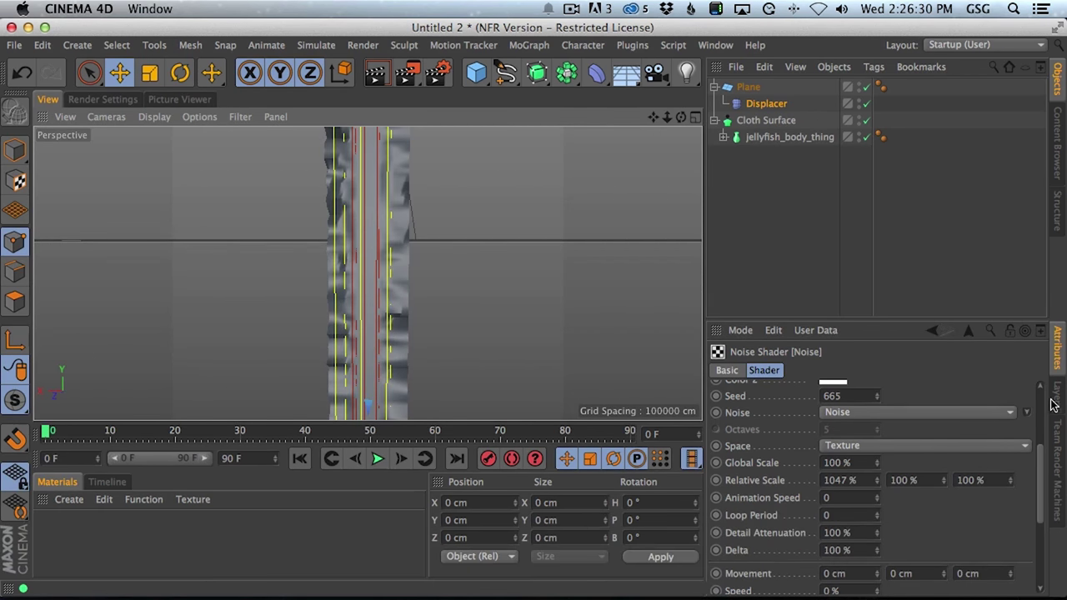
Return to the Displacer's object settings and reduce its height to 19 cm.
scroll(1039, 417, up, 5)
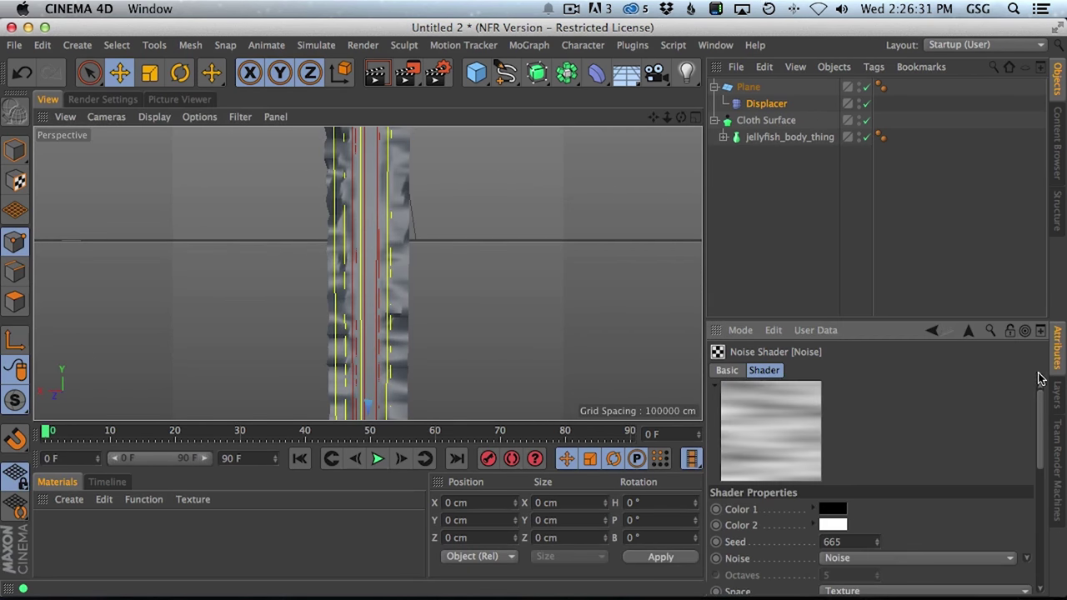
click(969, 333)
click(814, 371)
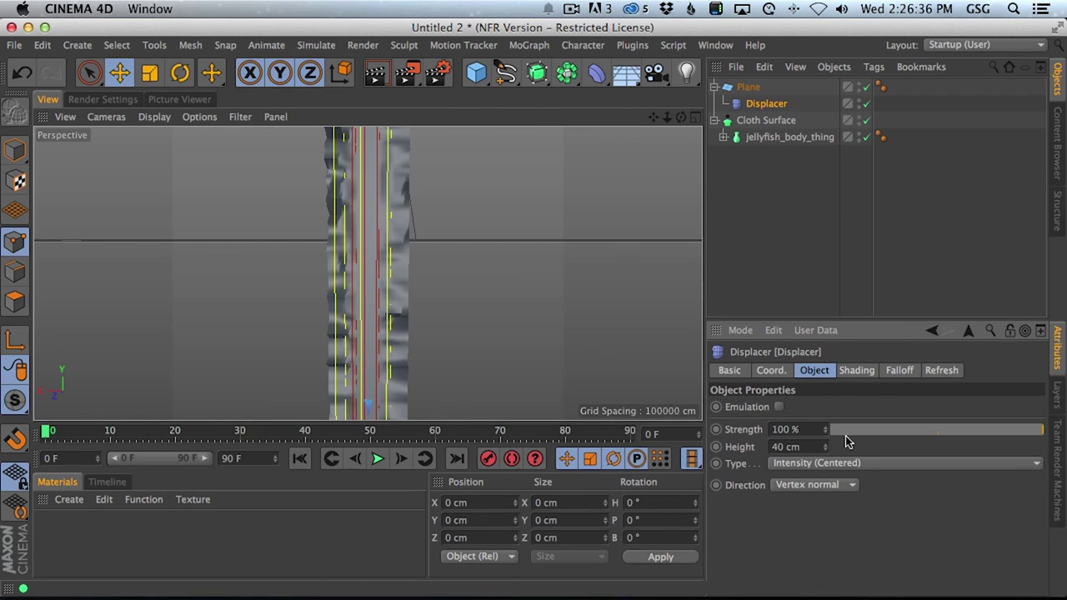
drag(826, 448, 826, 467)
alt+middle_drag(386, 294, 421, 294)
alt+right_drag(421, 294, 383, 333)
alt+drag(382, 336, 481, 214)
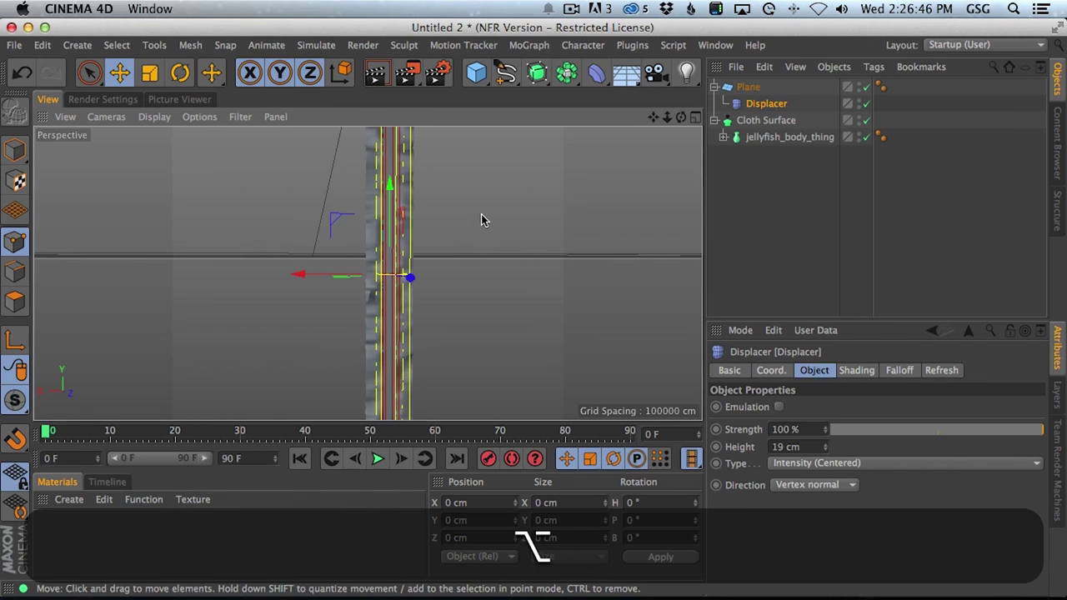
Select the tentacle plane, collapse its hierarchy and bring its full length into view.
click(742, 87)
click(714, 87)
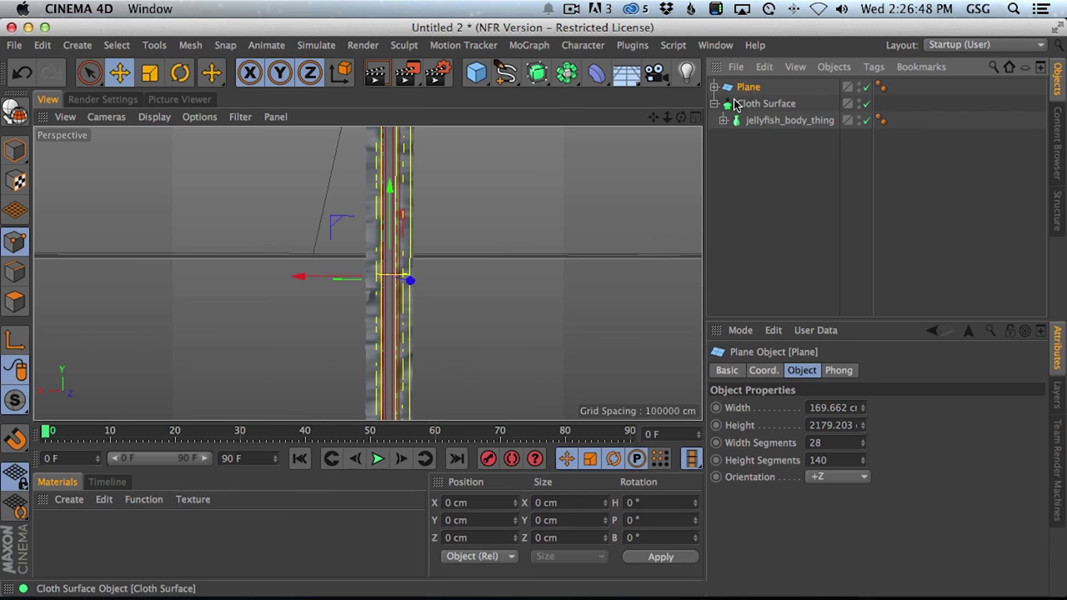
alt+drag(408, 371, 383, 211)
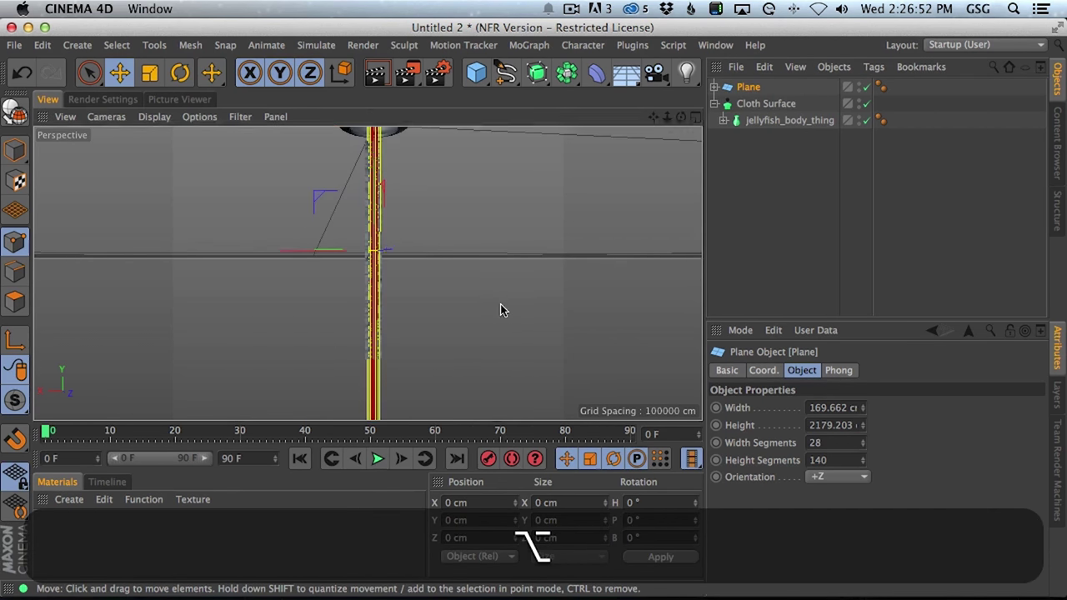
In the front view, add a Taper deformer fitted to the tentacle plane and place it below the Displacer.
middle_click(501, 312)
middle_click(564, 369)
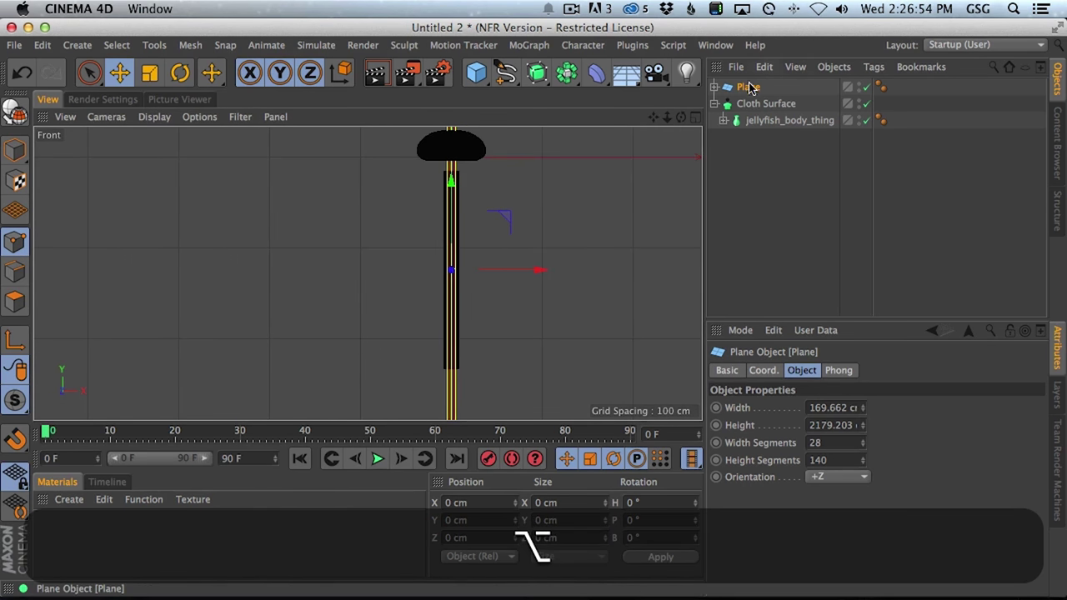
click(715, 87)
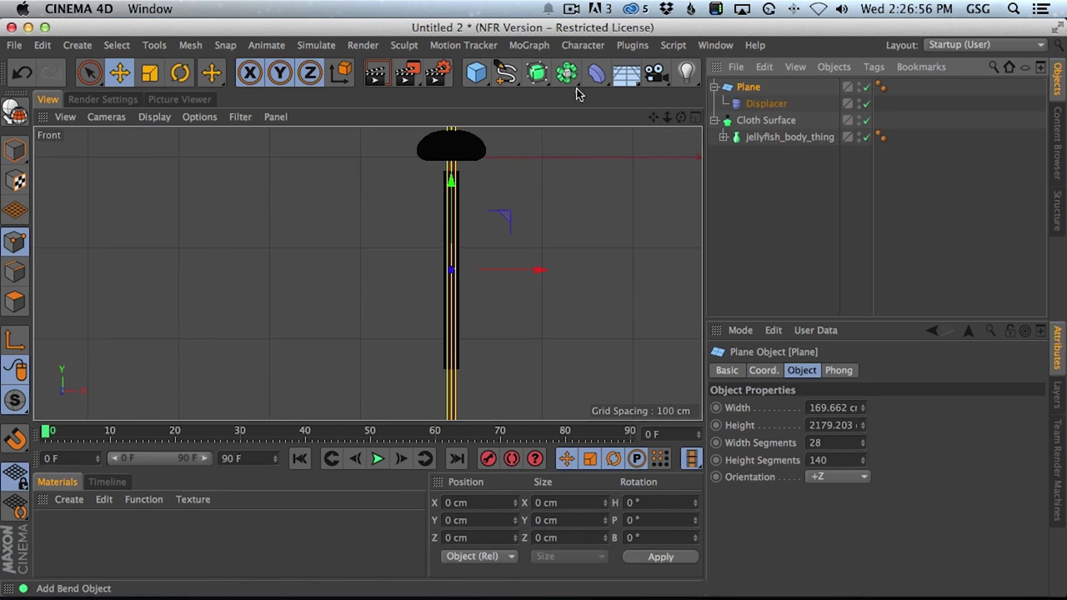
drag(602, 75, 498, 95)
drag(759, 123, 760, 125)
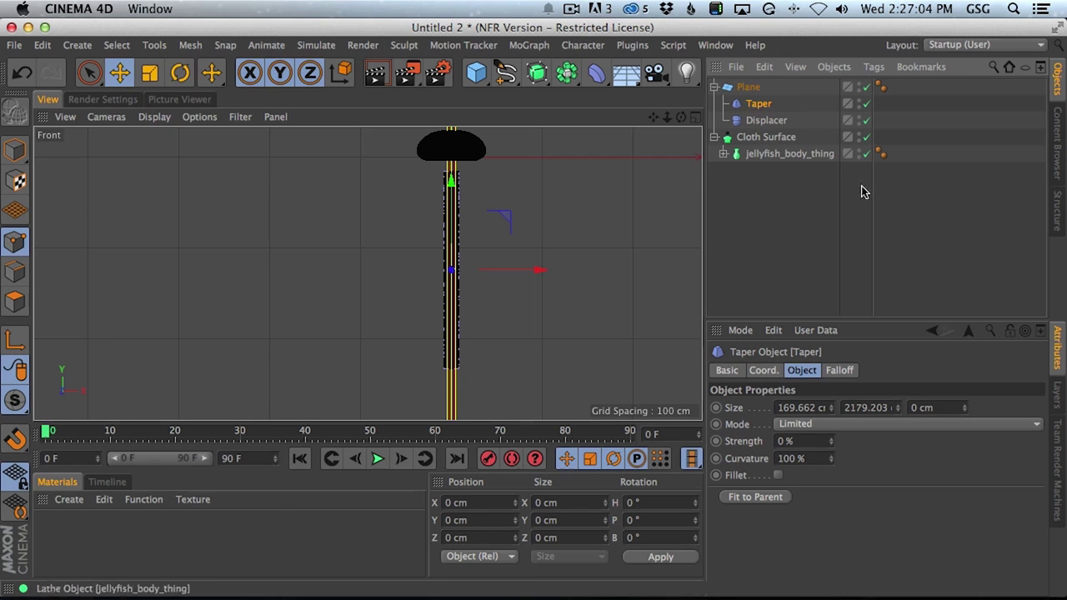
drag(760, 122, 760, 99)
click(767, 125)
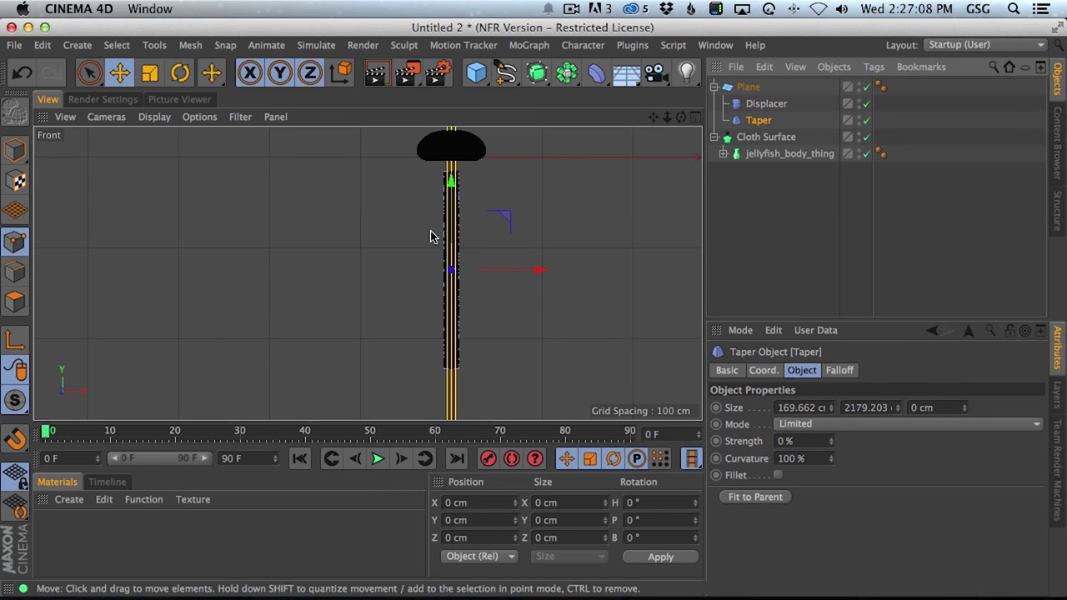
Rotate the Taper deformer 180° in bank so it narrows towards the tentacle's lower end.
click(180, 73)
drag(584, 200, 308, 365)
alt+shift+drag(493, 326, 550, 272)
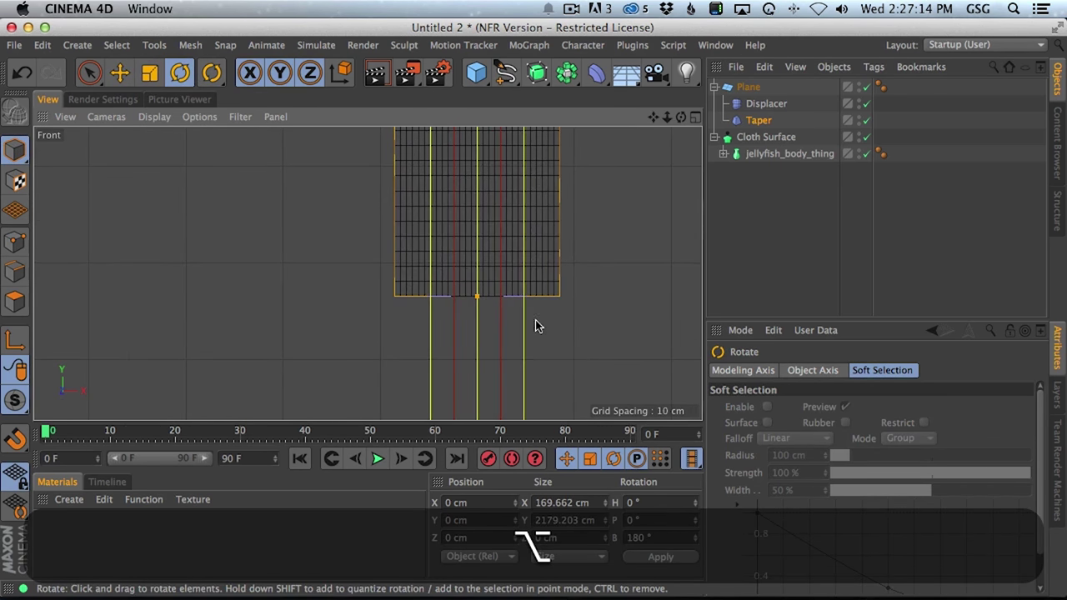
In the perspective view, set the Taper's size to 2180.203 cm high and 137 cm deep, with 74% strength.
middle_click(539, 326)
middle_click(339, 264)
alt+right_drag(369, 363, 491, 315)
alt+drag(383, 298, 467, 291)
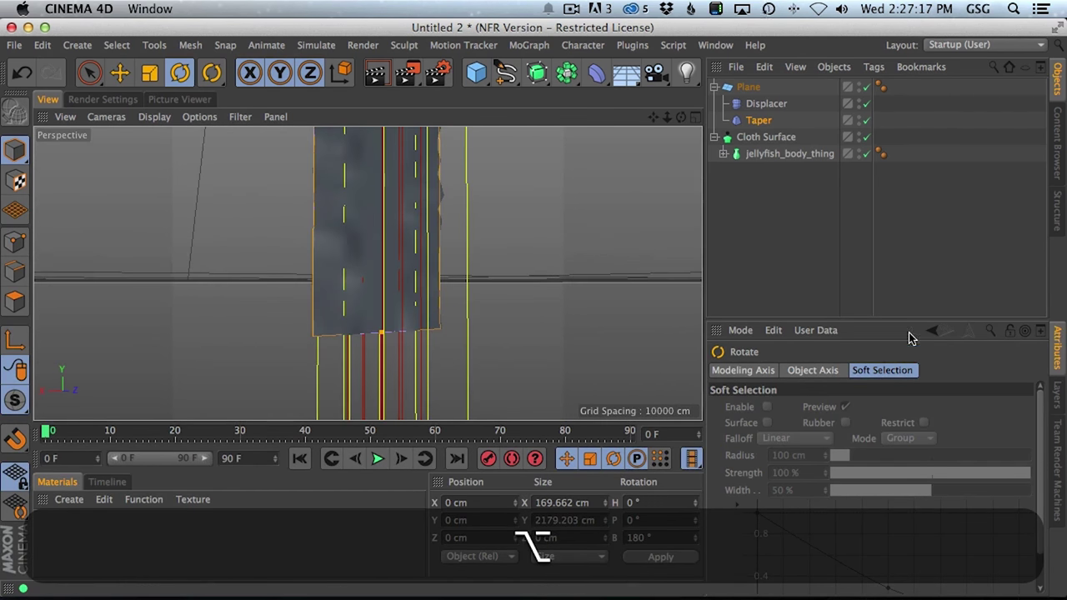
click(756, 121)
drag(966, 409, 950, 293)
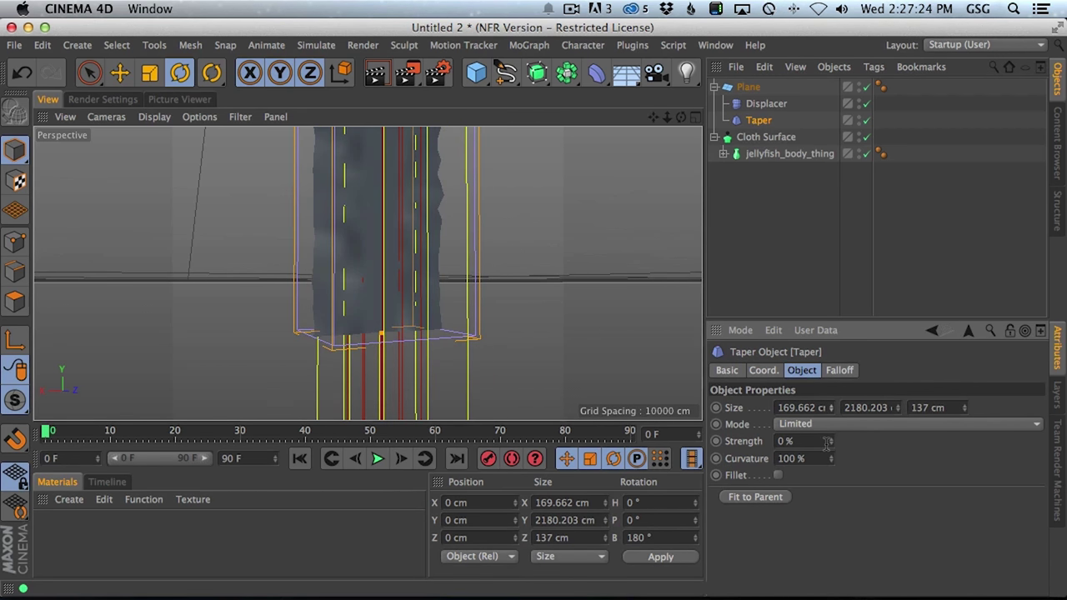
drag(835, 447, 839, 374)
alt+drag(384, 207, 465, 348)
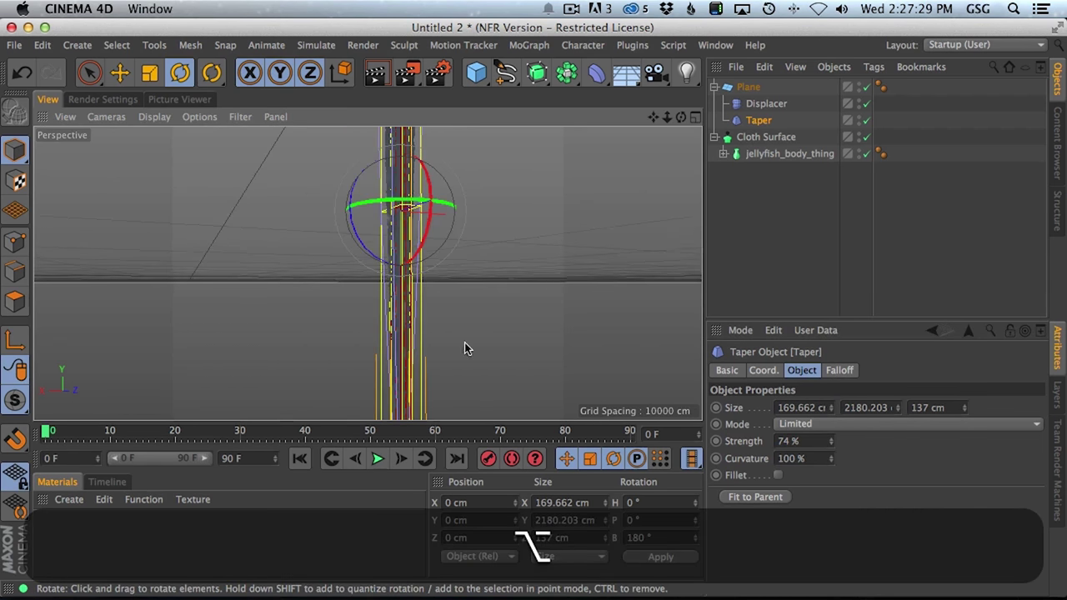
Turn off editor and render visibility for the Displacer and Taper, and inspect the tapered tentacle below the bell.
alt+click(861, 101)
alt+click(861, 102)
alt+click(860, 117)
alt+click(859, 117)
alt+middle_drag(367, 219, 395, 310)
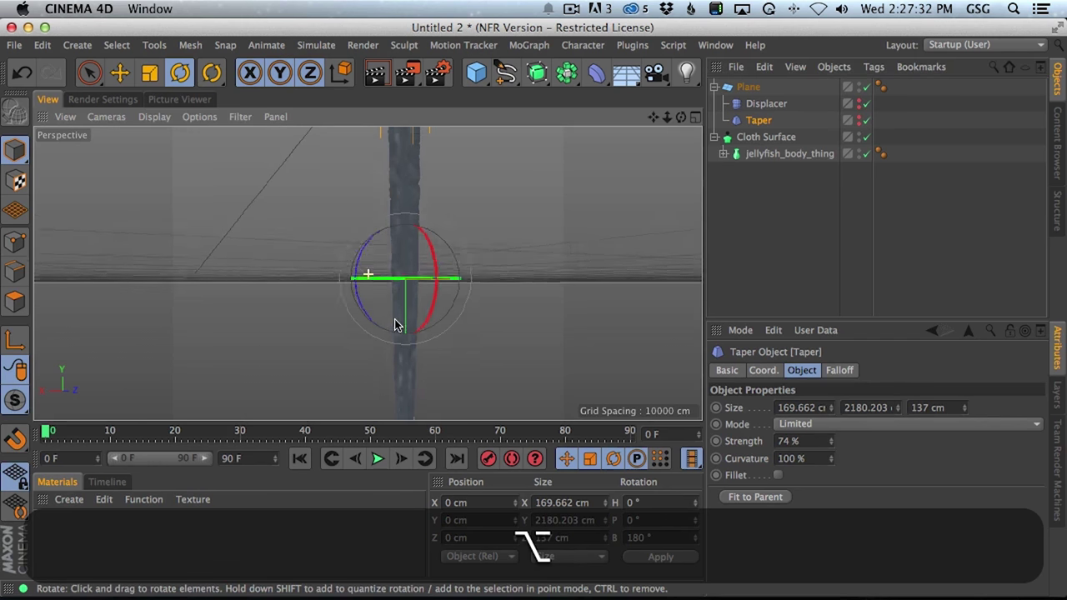
alt+drag(408, 212, 350, 278)
alt+middle_drag(420, 226, 429, 298)
alt+drag(423, 257, 472, 309)
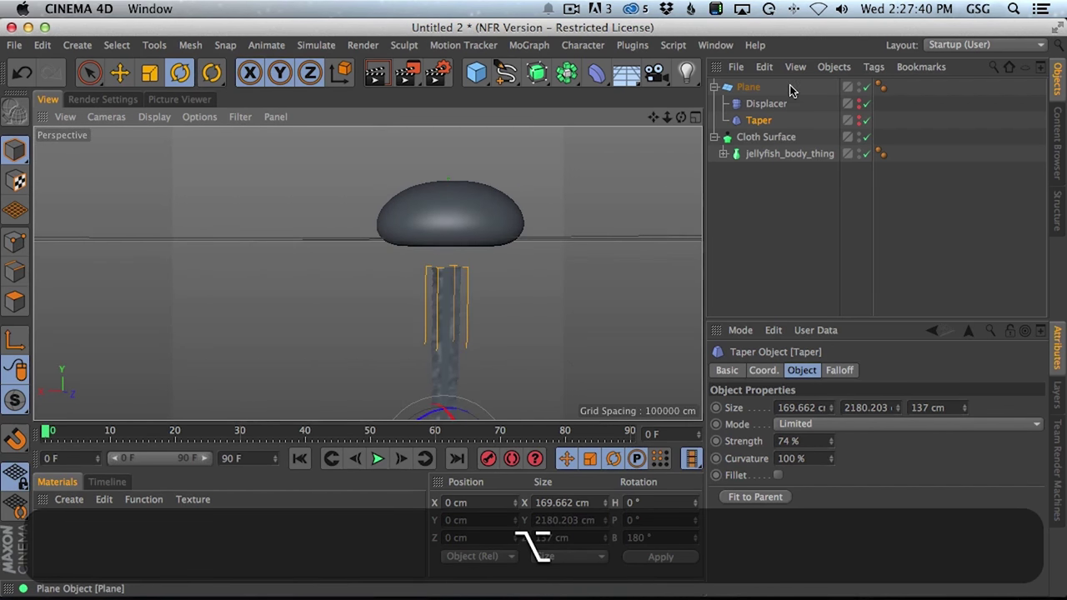
In the front view, draw a B-Spline from just under the bell, bowing out beside the tentacle and ending below its tip.
click(796, 90)
key(F4)
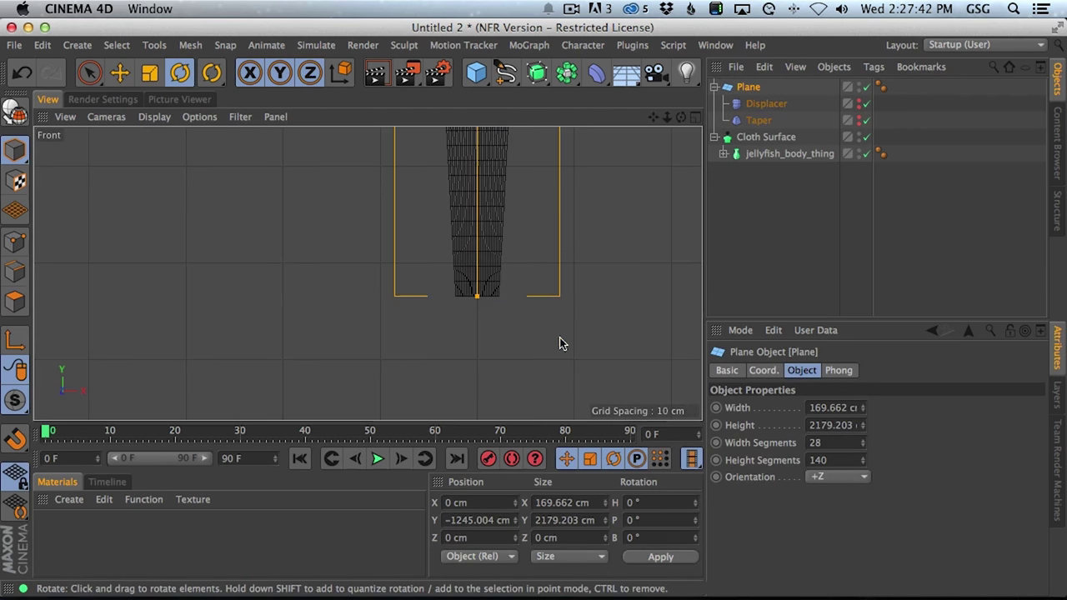
alt+middle_drag(507, 188, 472, 355)
alt+right_drag(560, 205, 489, 248)
alt+middle_drag(573, 131, 506, 305)
alt+right_drag(548, 197, 606, 271)
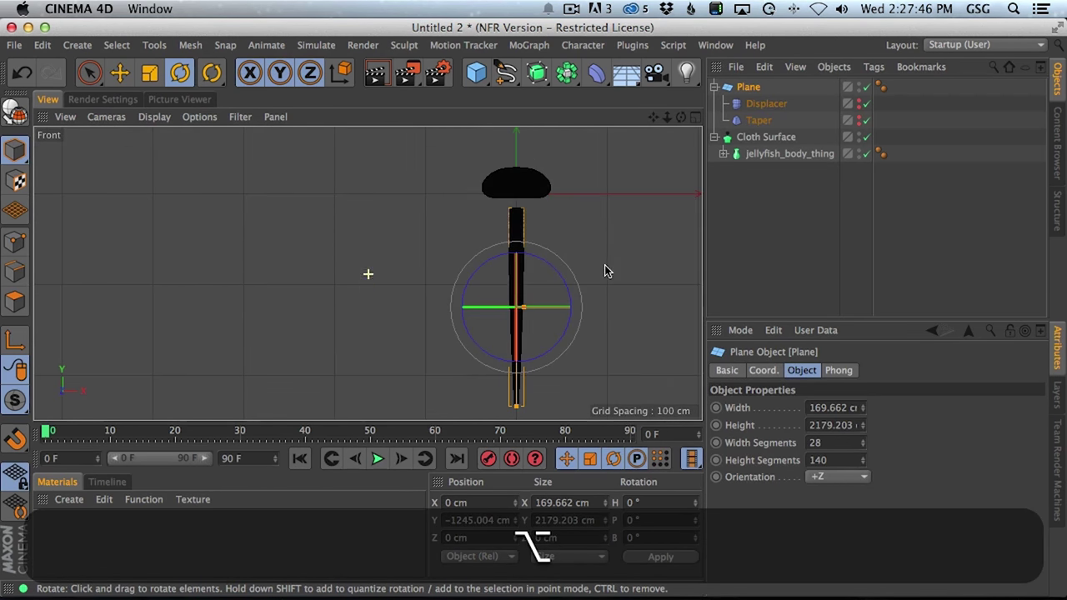
click(506, 72)
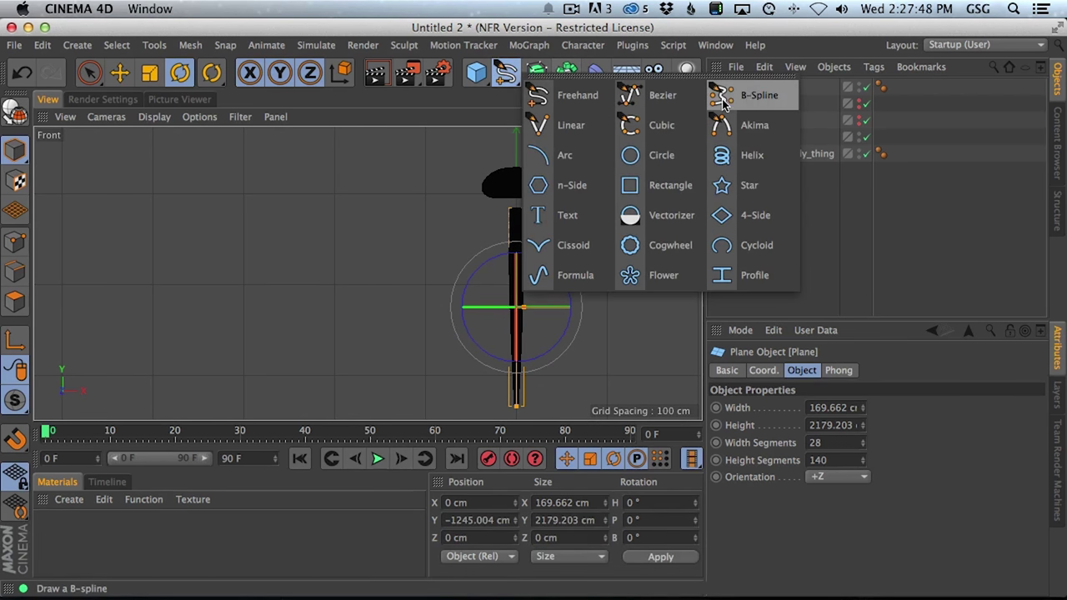
click(722, 96)
click(505, 203)
click(498, 249)
drag(498, 247, 496, 275)
drag(473, 338, 478, 347)
alt+middle_drag(499, 385, 493, 266)
drag(499, 312, 498, 325)
alt+middle_drag(507, 370, 493, 351)
drag(490, 385, 489, 390)
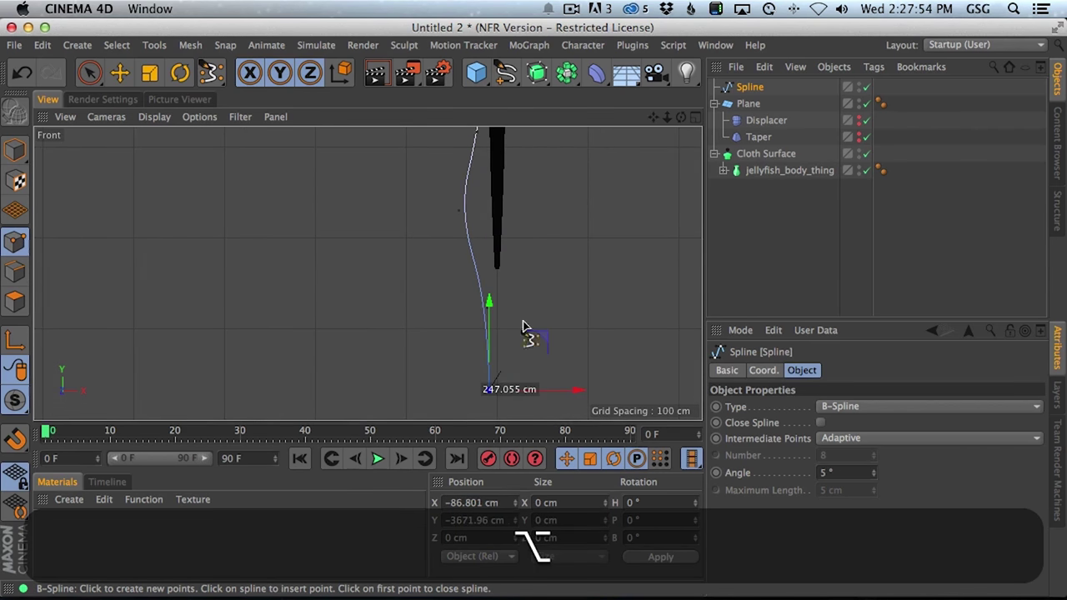
alt+middle_drag(523, 325, 552, 313)
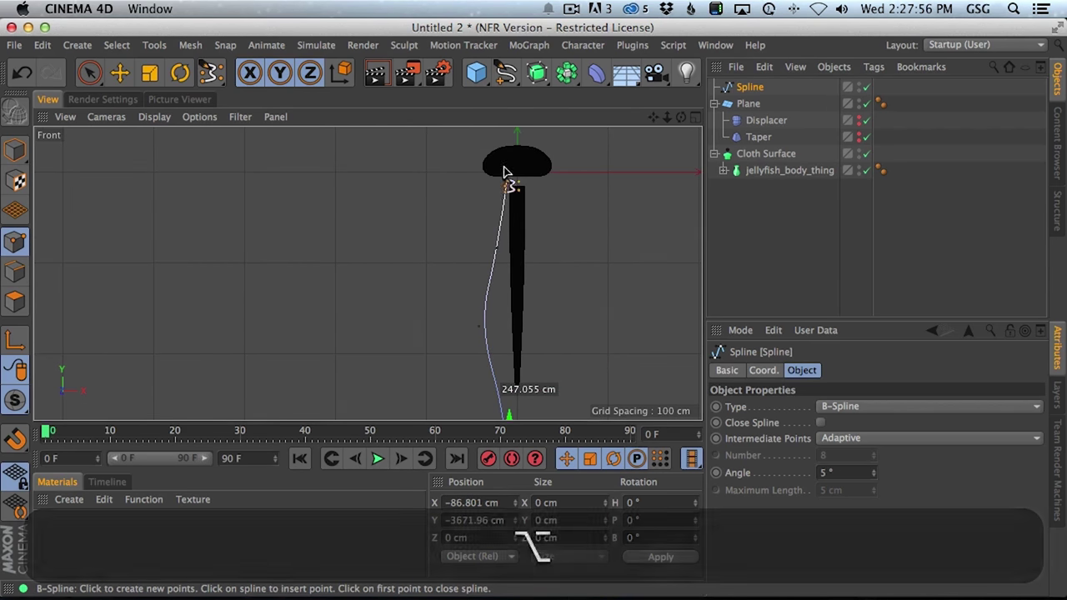
Add a Spline Wrap deformer under the tentacle plane, below the Taper, and assign the drawn B-Spline to it.
click(714, 104)
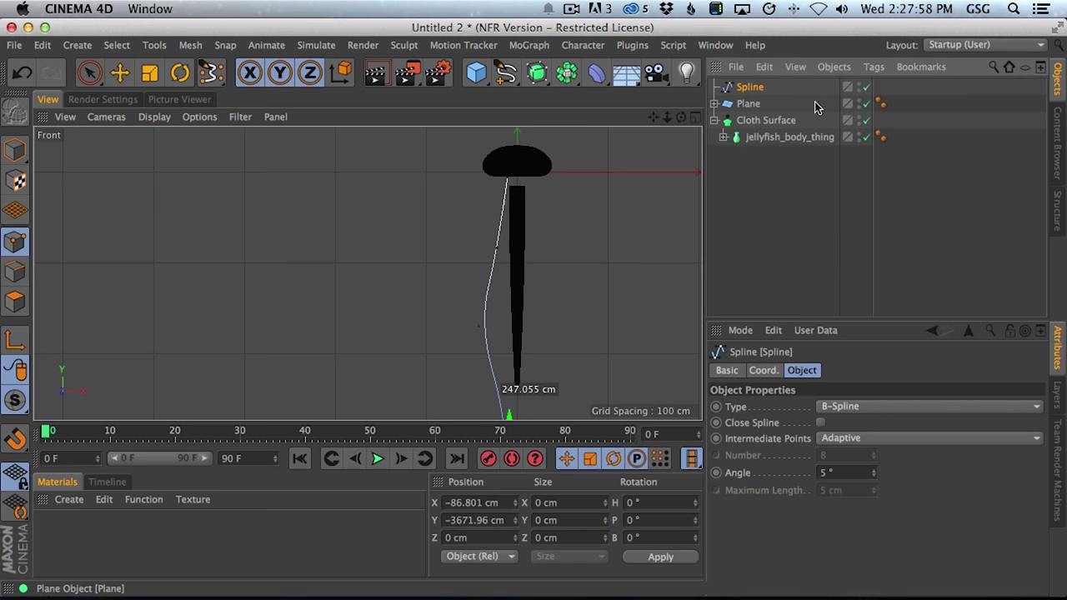
click(570, 76)
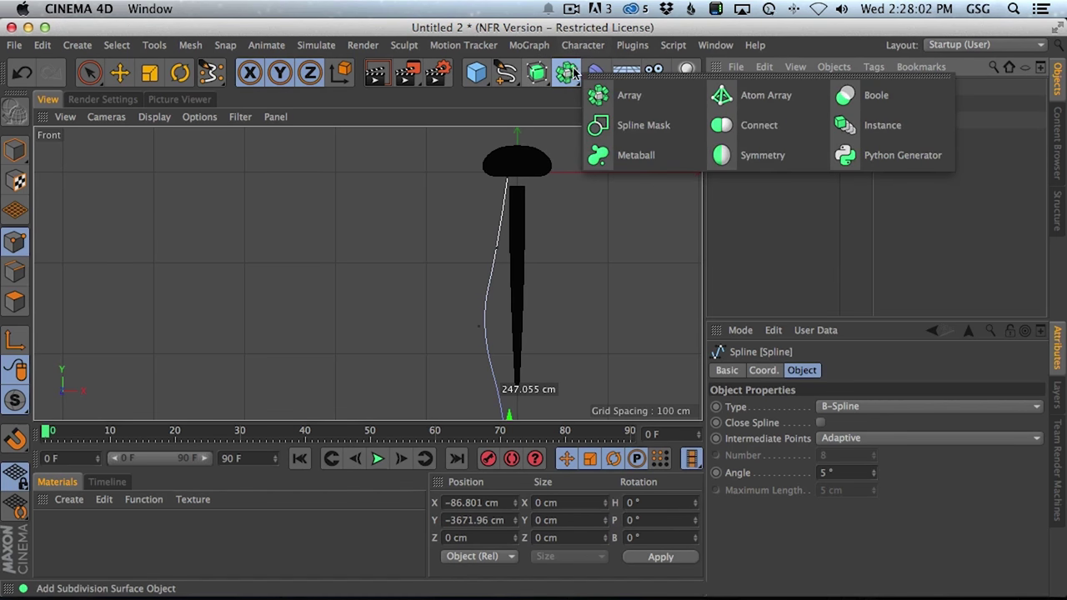
click(602, 75)
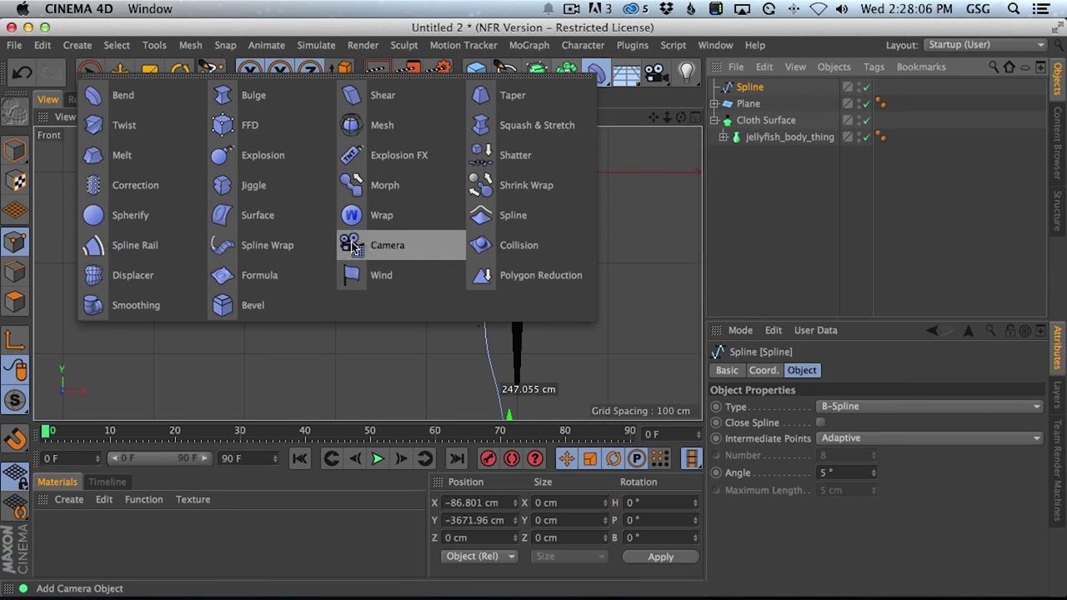
click(259, 246)
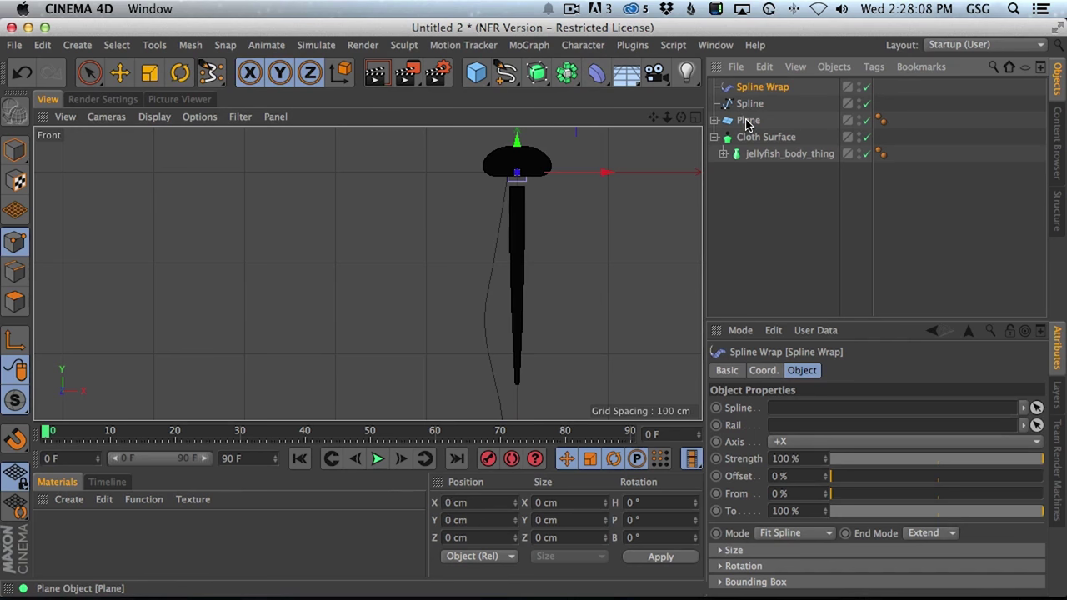
click(714, 121)
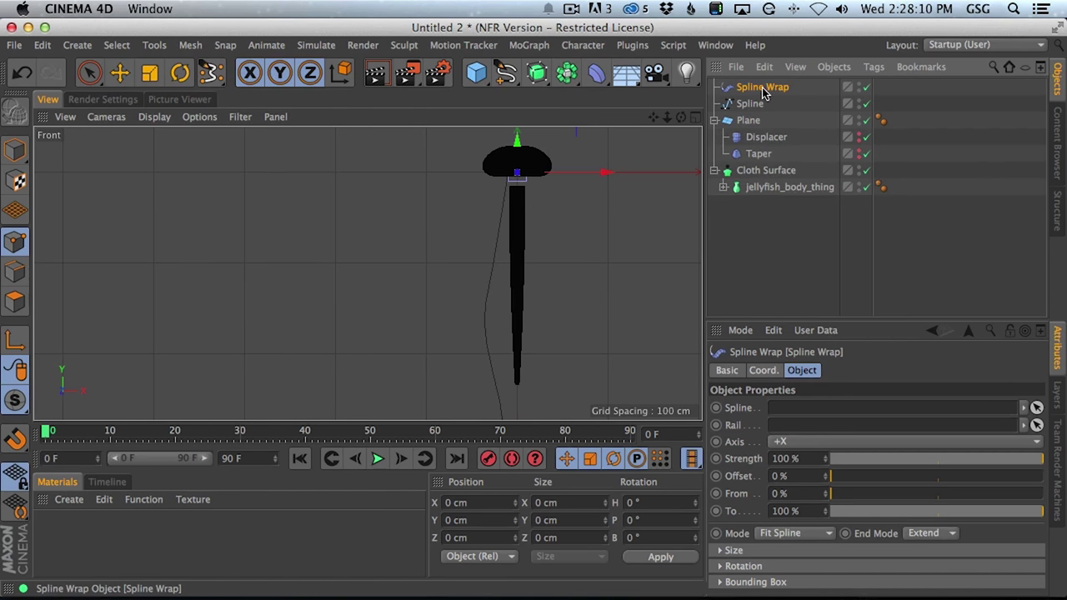
drag(753, 165, 752, 161)
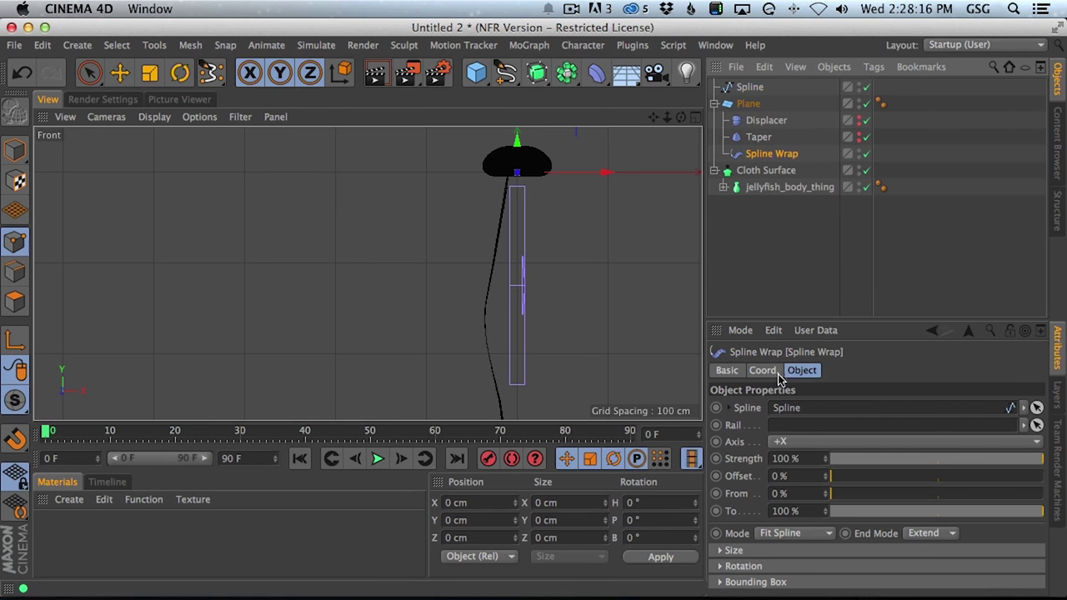
Inspect the wrapped tentacle in the perspective view and try the Spline Wrap along the +Y axis.
middle_click(562, 289)
middle_click(236, 202)
alt+drag(476, 315, 500, 275)
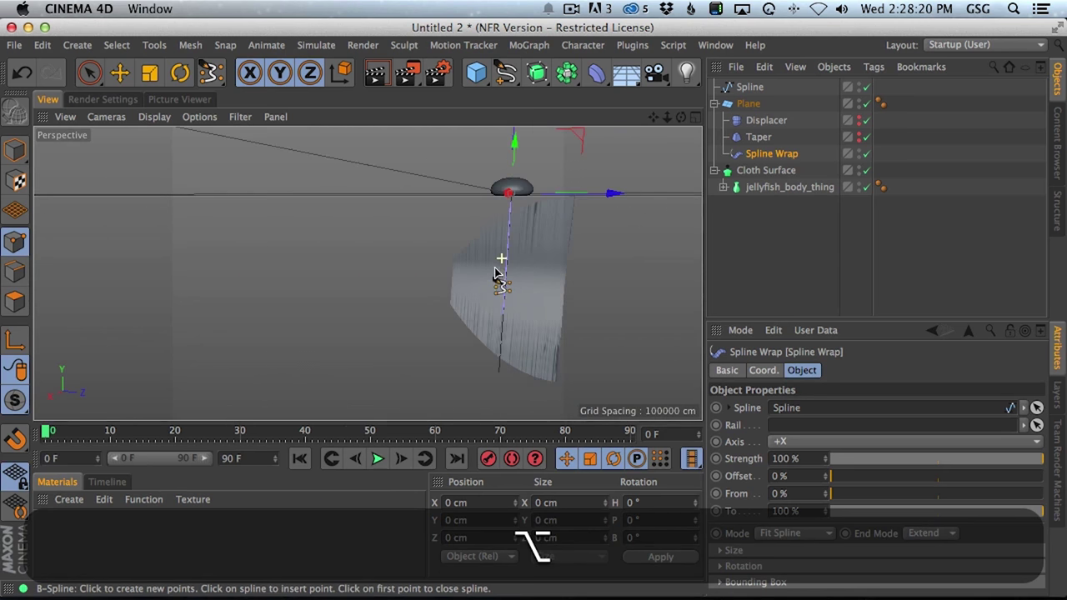
click(748, 103)
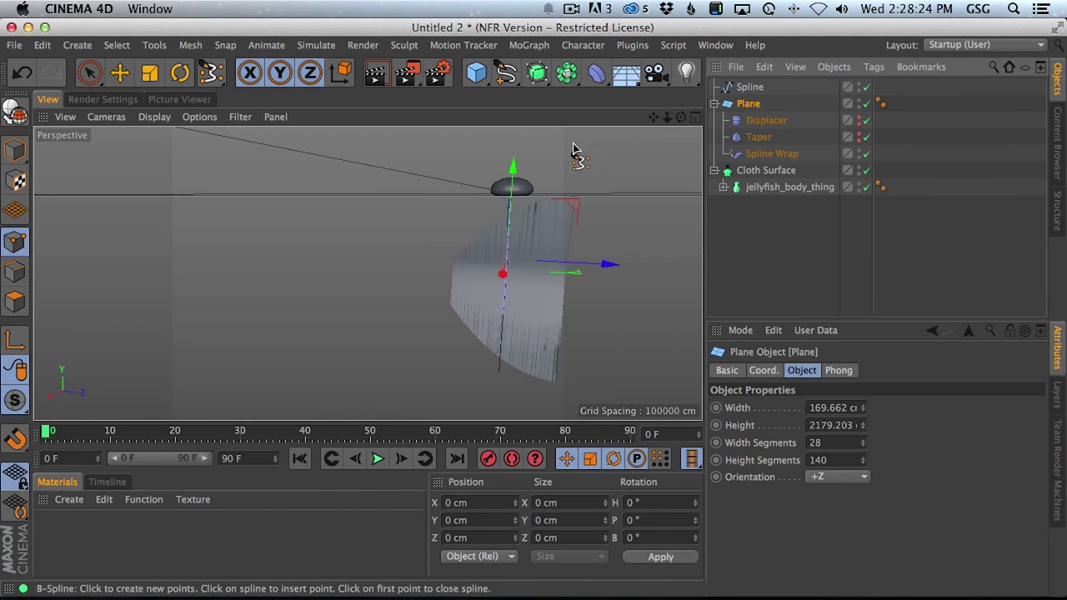
click(772, 153)
click(802, 446)
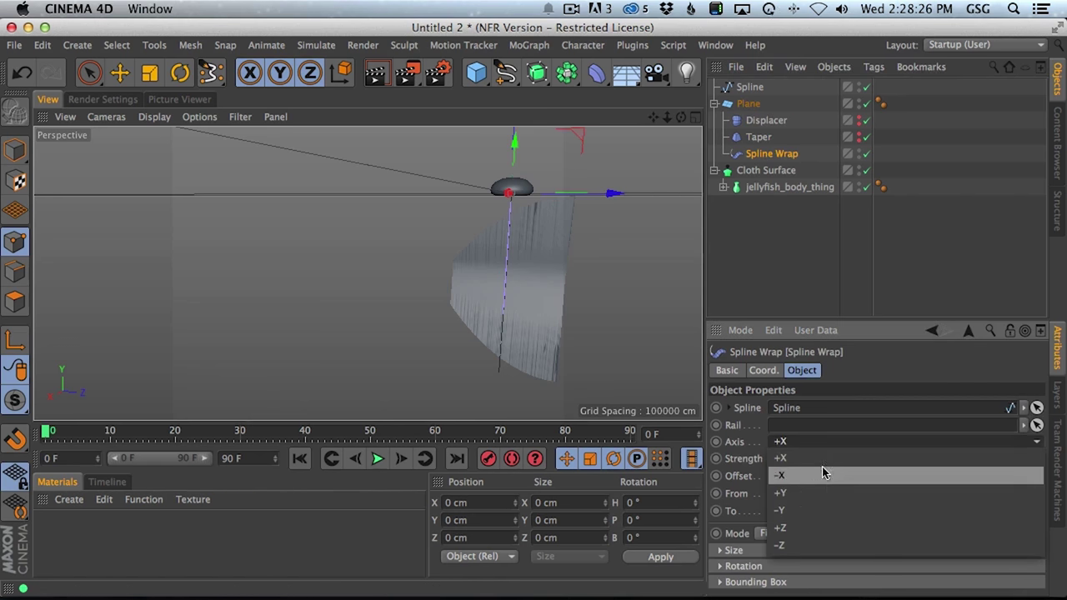
click(817, 496)
alt+drag(503, 276, 383, 276)
alt+right_drag(529, 251, 553, 254)
alt+drag(440, 321, 377, 314)
alt+right_drag(377, 319, 455, 162)
Set the Spline Wrap's axis to -Y and check the tentacle's attachment at the bell.
click(790, 442)
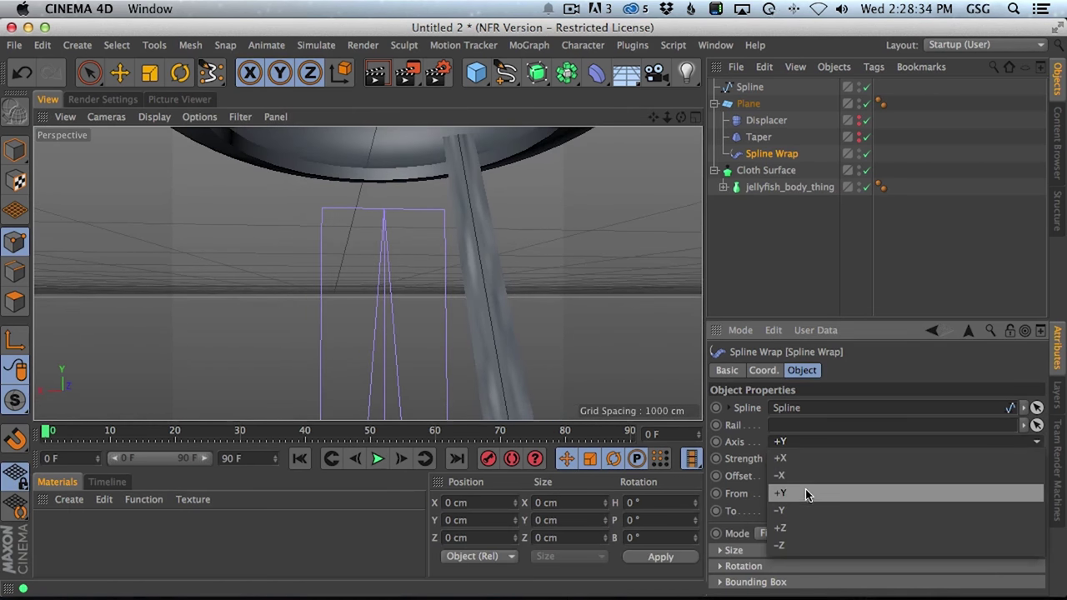
click(809, 476)
mouse_move(492, 226)
alt+right_down()
mouse_move(483, 275)
mouse_move(488, 126)
mouse_move(484, 242)
alt+right_up()
alt+middle_drag(483, 233, 475, 342)
Shape the Spline Wrap's Rotation curve to fall smoothly from 1 at the start to 0 at the end.
click(733, 566)
drag(867, 322, 905, 145)
drag(854, 561, 836, 451)
drag(906, 456, 905, 486)
alt+right_drag(446, 219, 426, 228)
alt+right_drag(485, 174, 413, 200)
alt+middle_drag(485, 236, 477, 302)
alt+drag(480, 270, 663, 305)
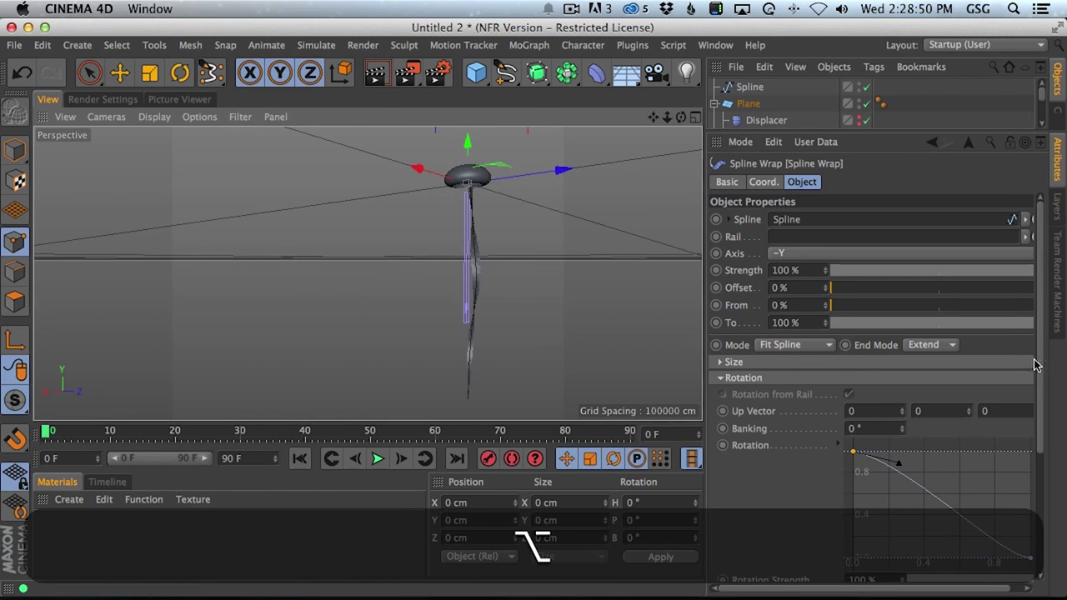
Set the Spline Wrap's Rotation Strength to 258% and check the twist along the tentacle.
scroll(1034, 364, down, 5)
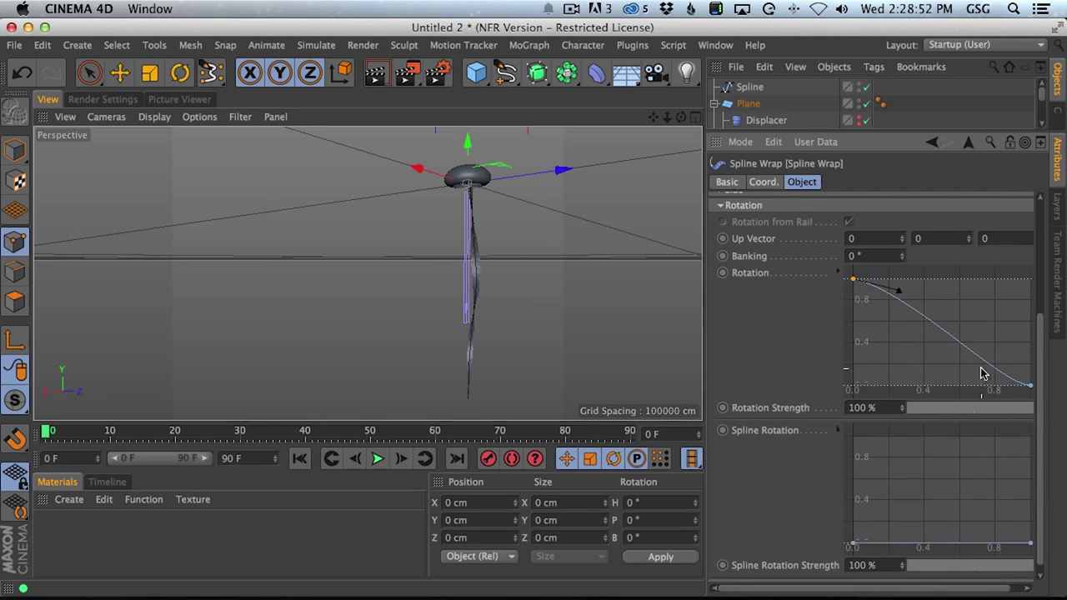
scroll(1048, 384, down, 1)
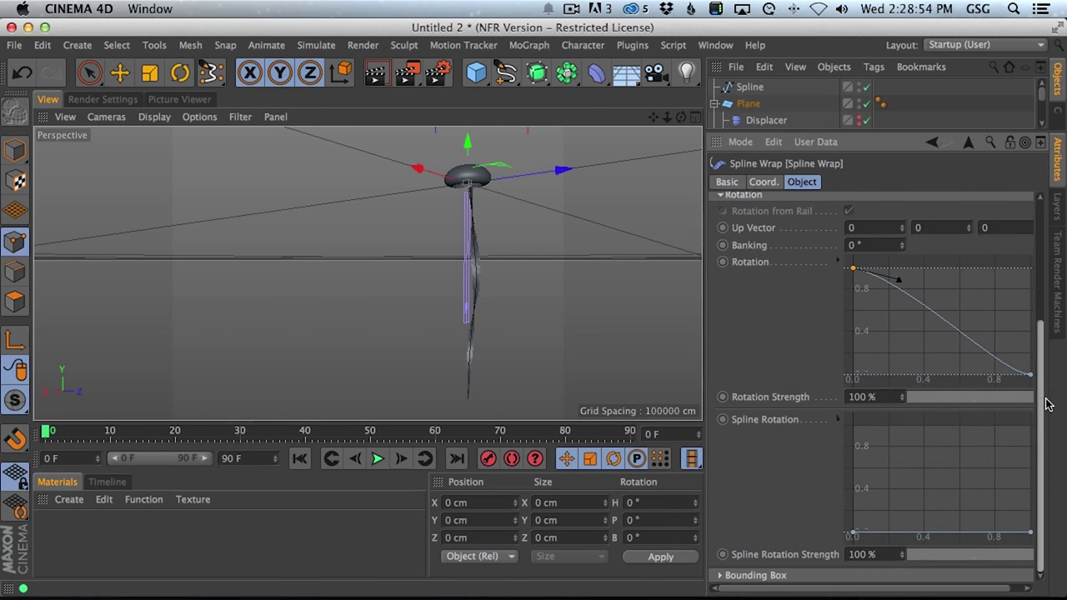
scroll(1048, 390, up, 4)
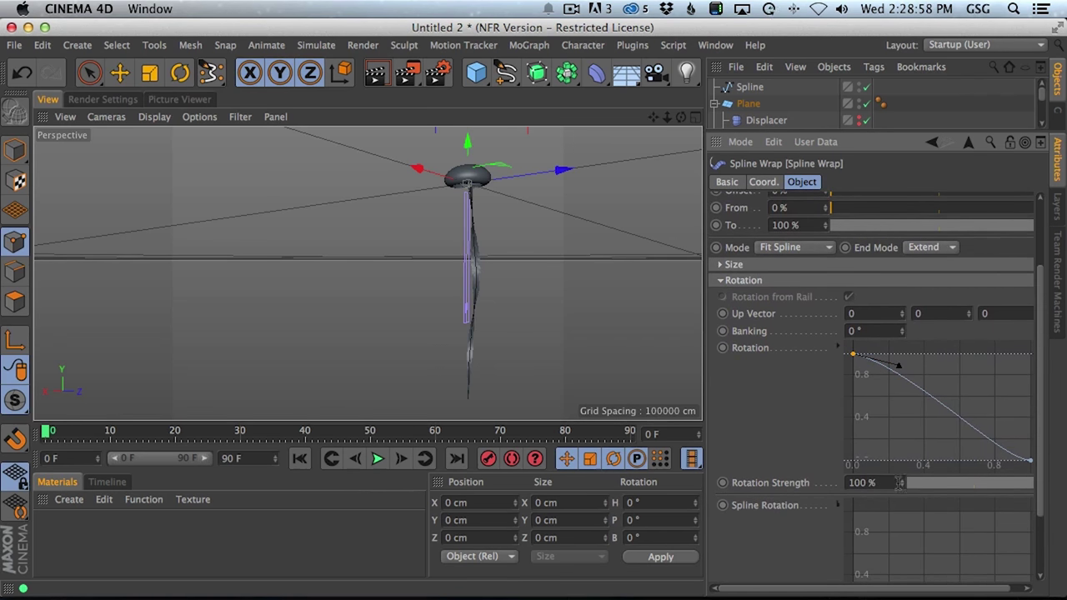
drag(906, 487, 932, 355)
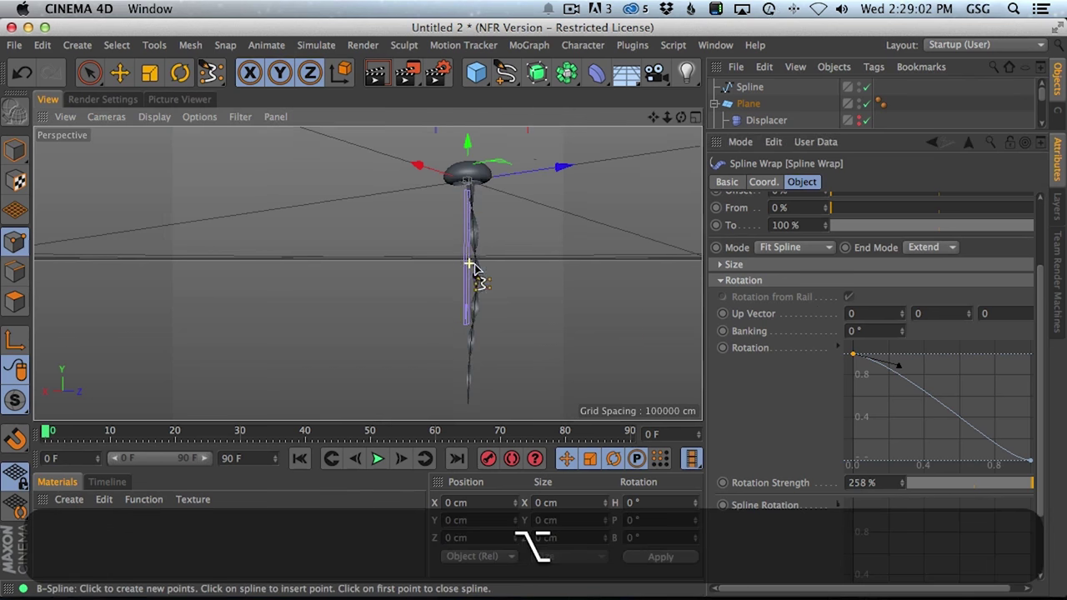
alt+right_drag(471, 265, 588, 239)
alt+drag(482, 268, 593, 273)
alt+right_drag(593, 274, 388, 266)
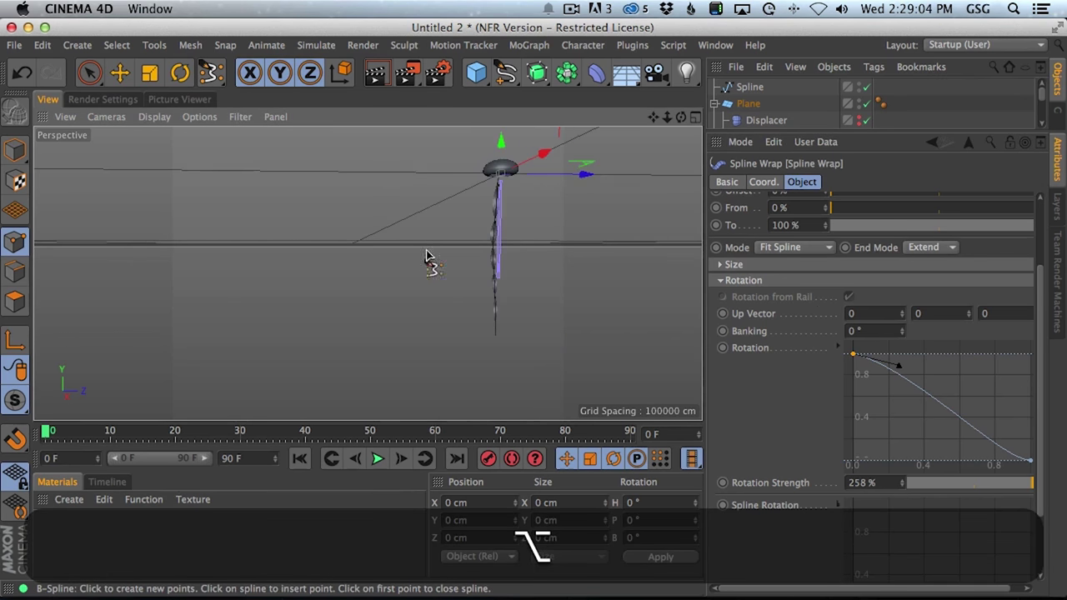
Group the tentacle plane with its deformers into a null and collapse the null's hierarchy.
click(734, 103)
click(714, 104)
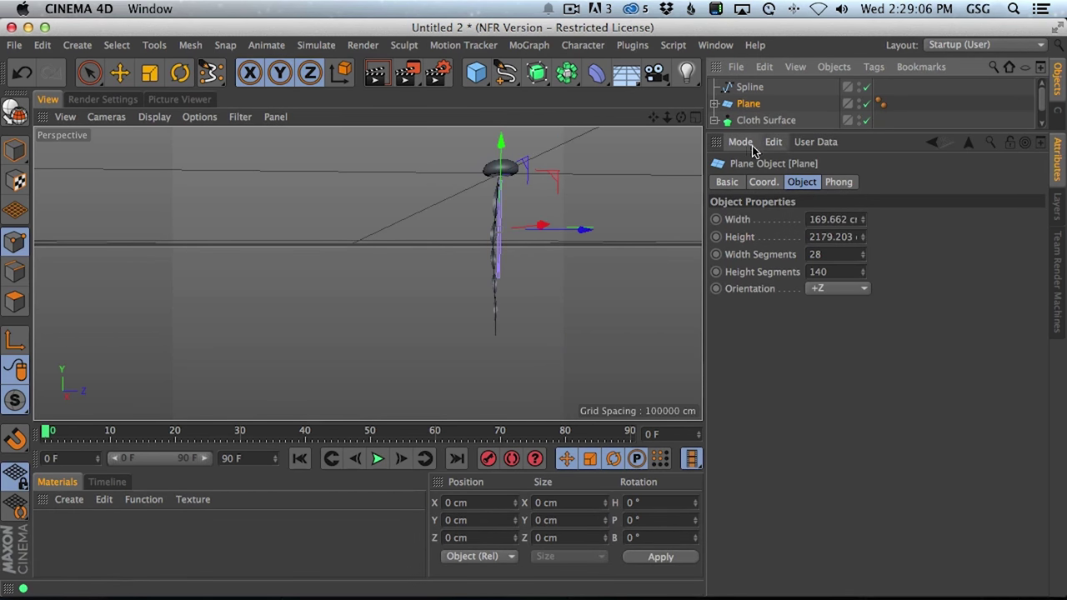
key(super+g)
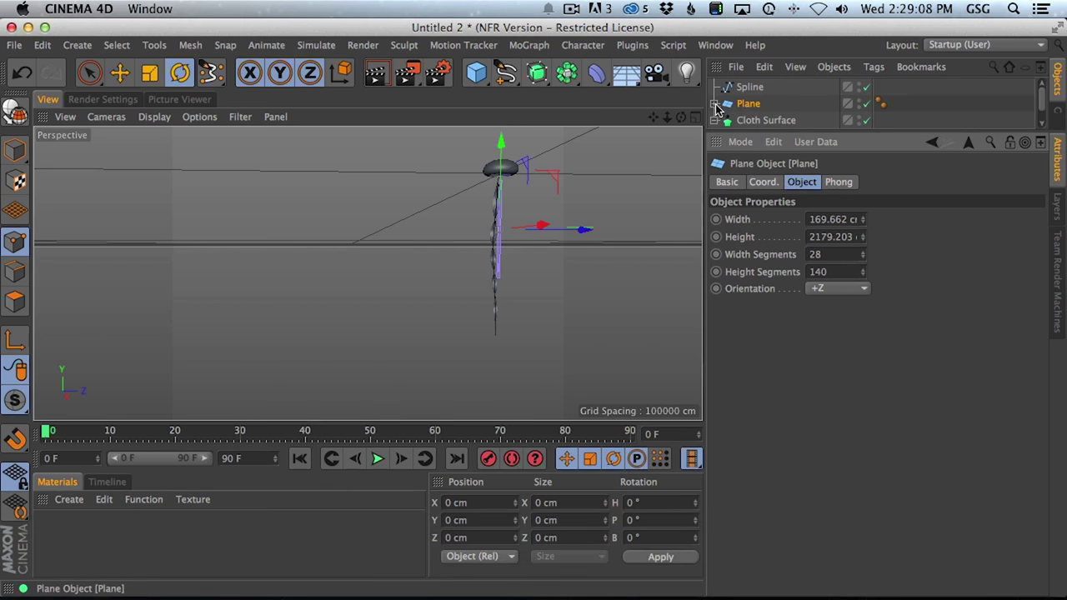
key(alt+g)
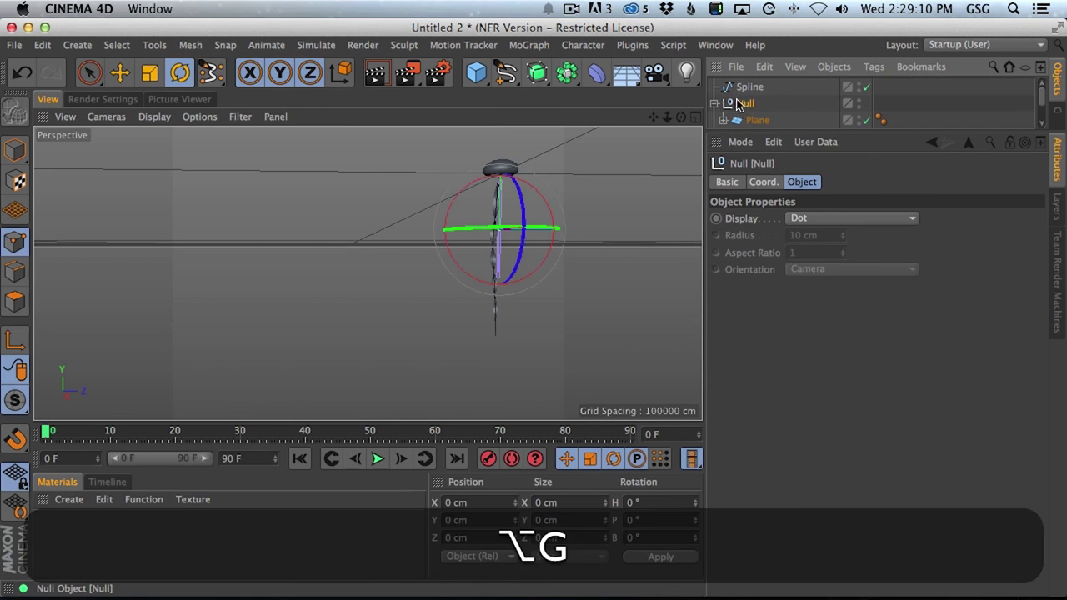
click(715, 103)
Add a Cloth Surface as the parent of the tentacle's null.
click(266, 45)
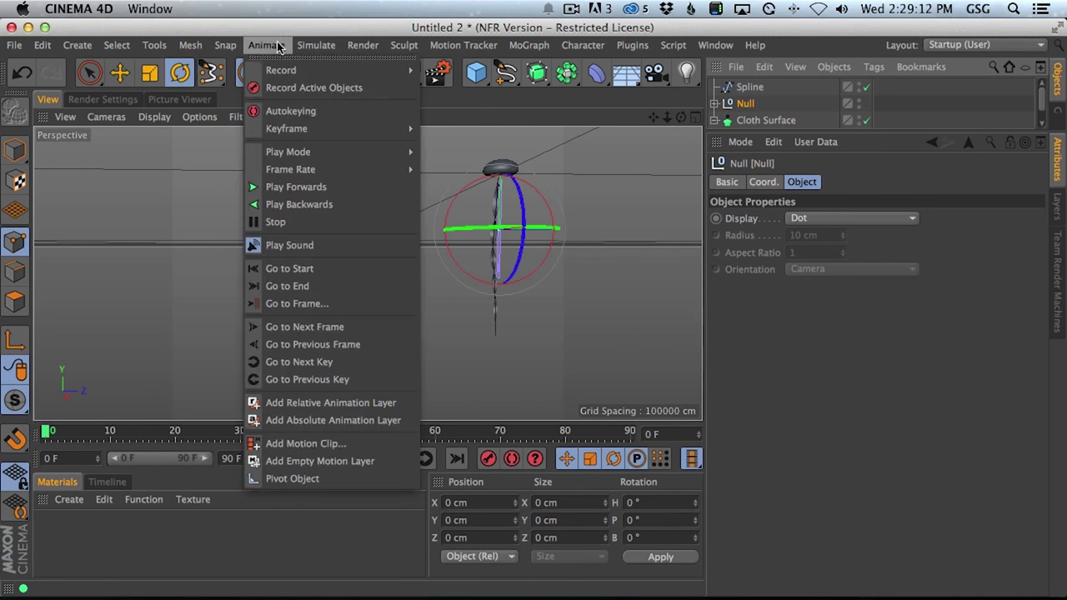
mouse_move(239, 49)
mouse_move(192, 52)
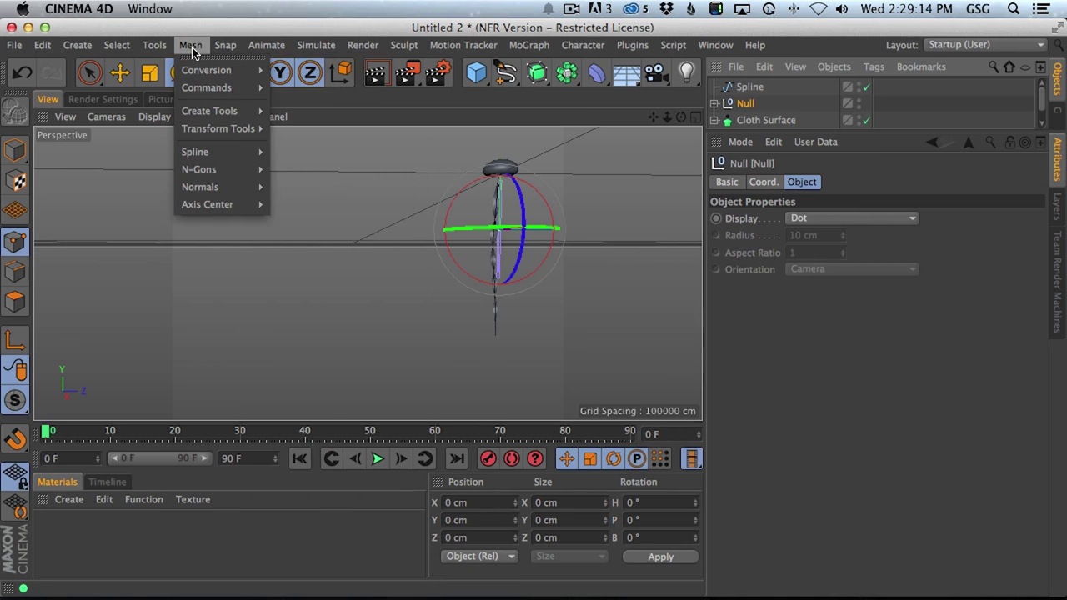
mouse_move(317, 46)
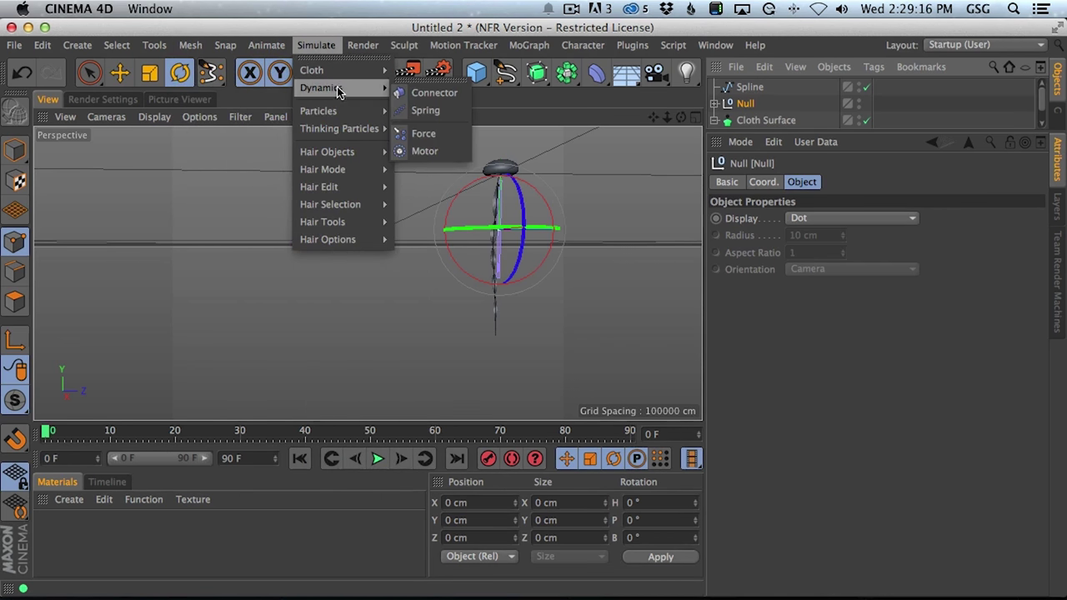
mouse_move(361, 75)
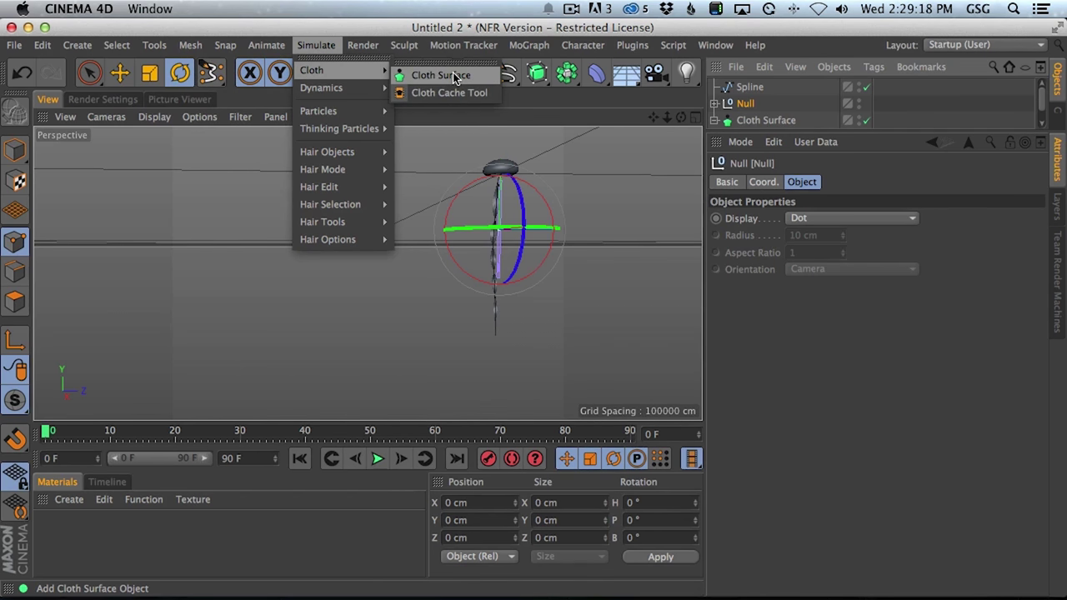
alt+click(456, 77)
Set the tentacle Cloth Surface's thickness to 18 cm and check the thickened edges from another angle.
alt+drag(369, 274, 564, 255)
click(843, 251)
drag(844, 255, 842, 242)
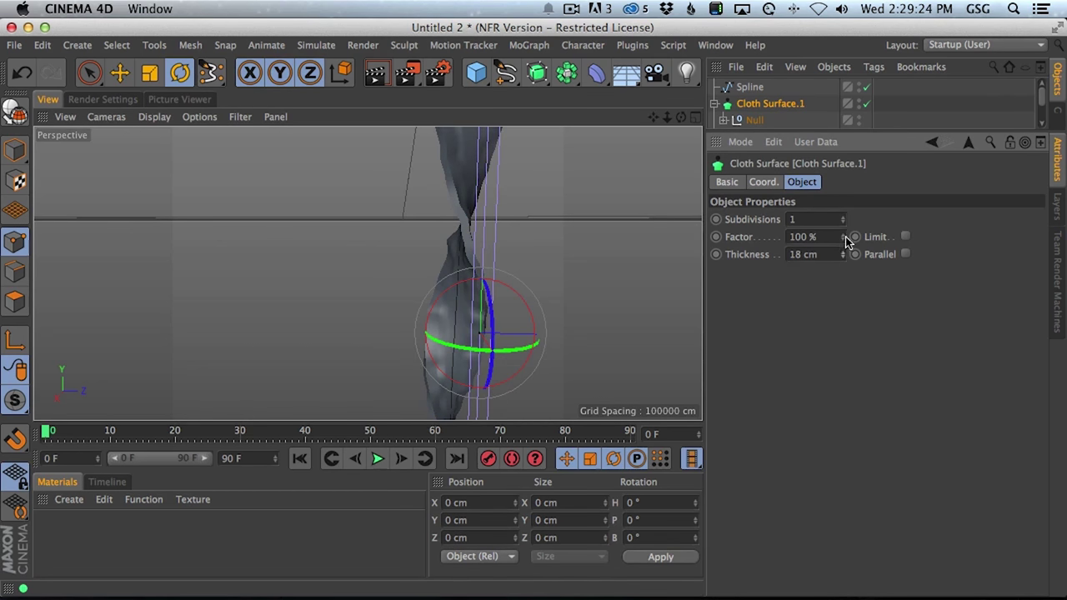
alt+drag(462, 248, 636, 256)
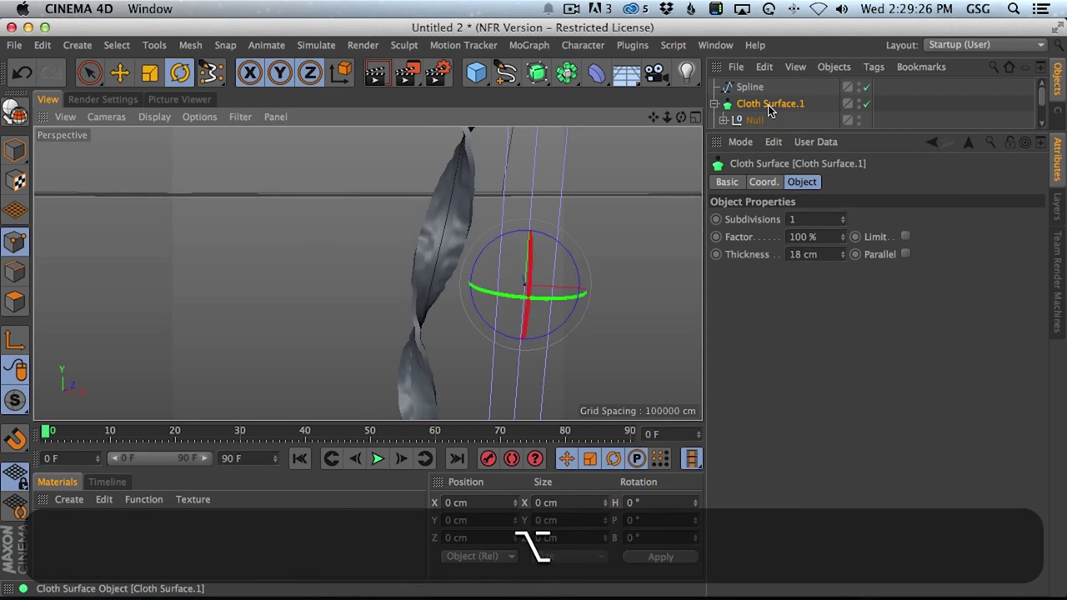
Put the tentacle's Cloth Surface inside a Subdivision Surface with editor and renderer subdivision both set to 1.
alt+click(536, 73)
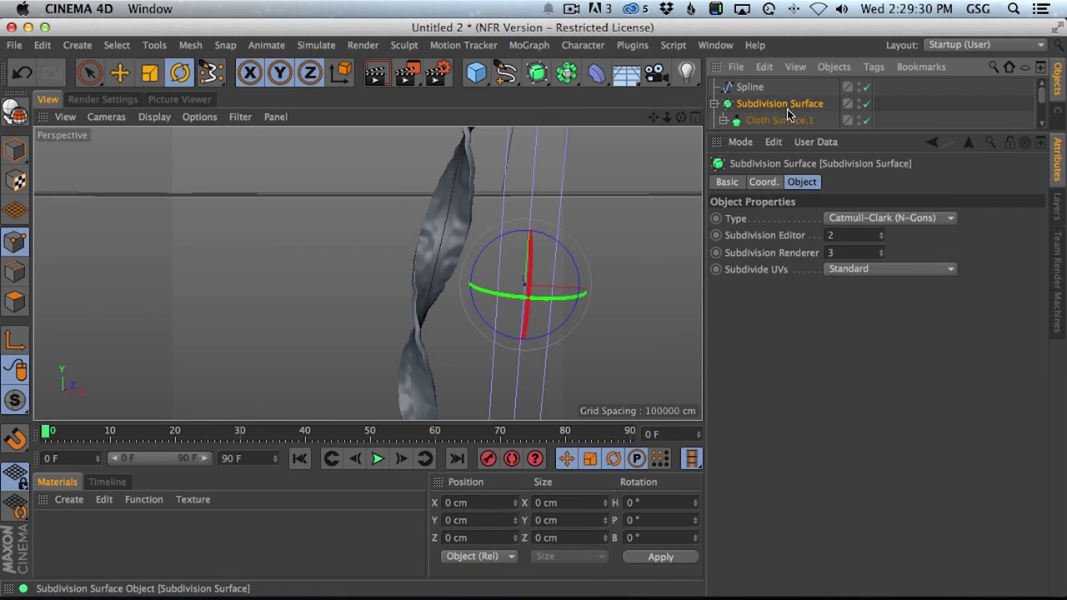
click(882, 239)
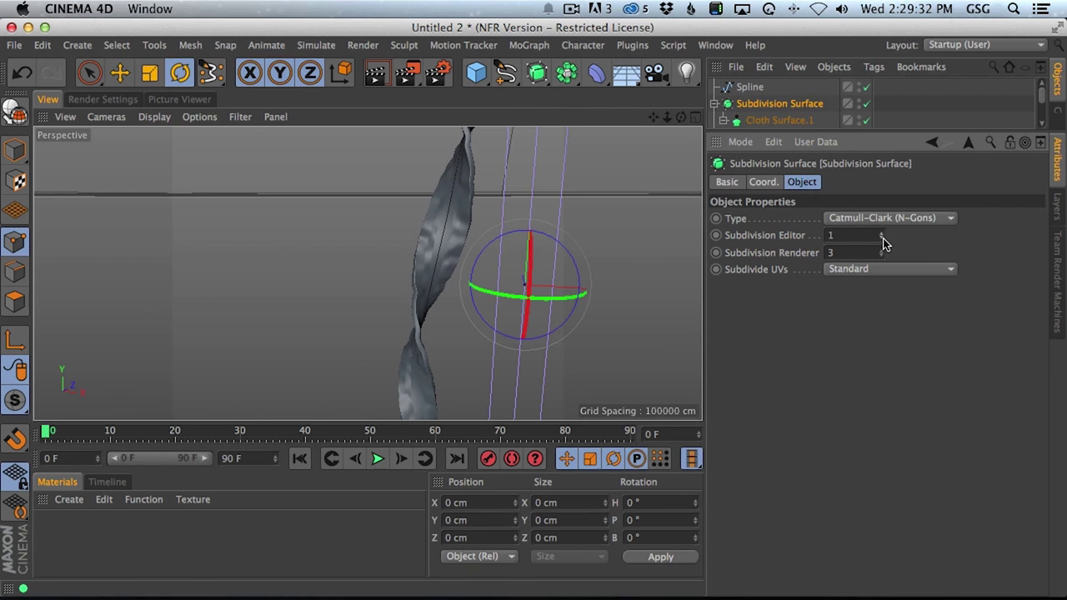
Set the Subdivisions of the tentacle's Cloth Surface to 0 and check its surface up close.
click(781, 122)
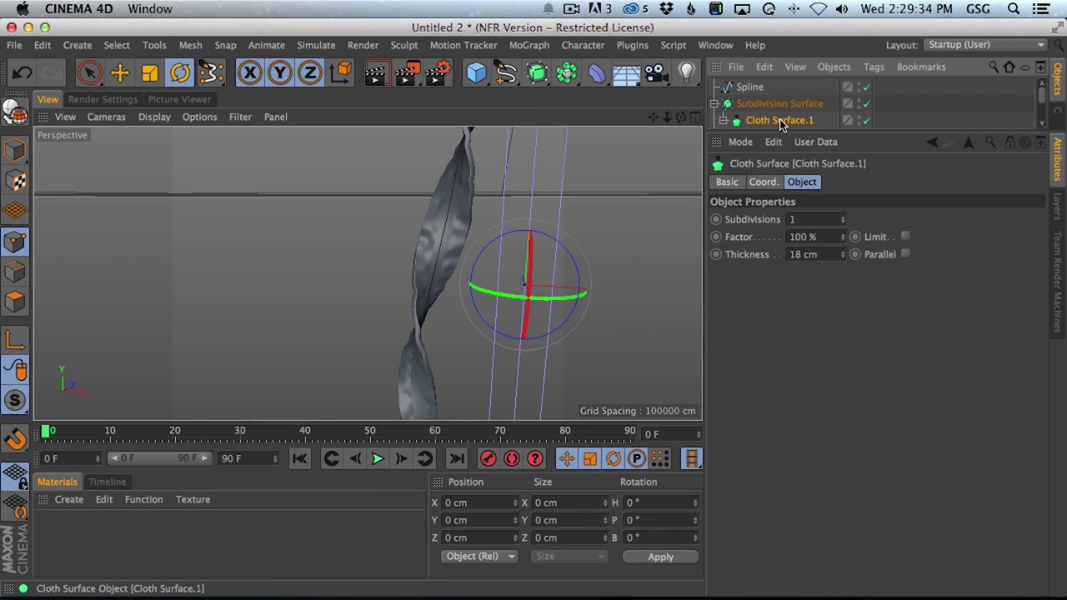
mouse_move(435, 229)
alt+mouse_down()
mouse_move(484, 216)
mouse_move(391, 237)
mouse_move(432, 240)
alt+mouse_up()
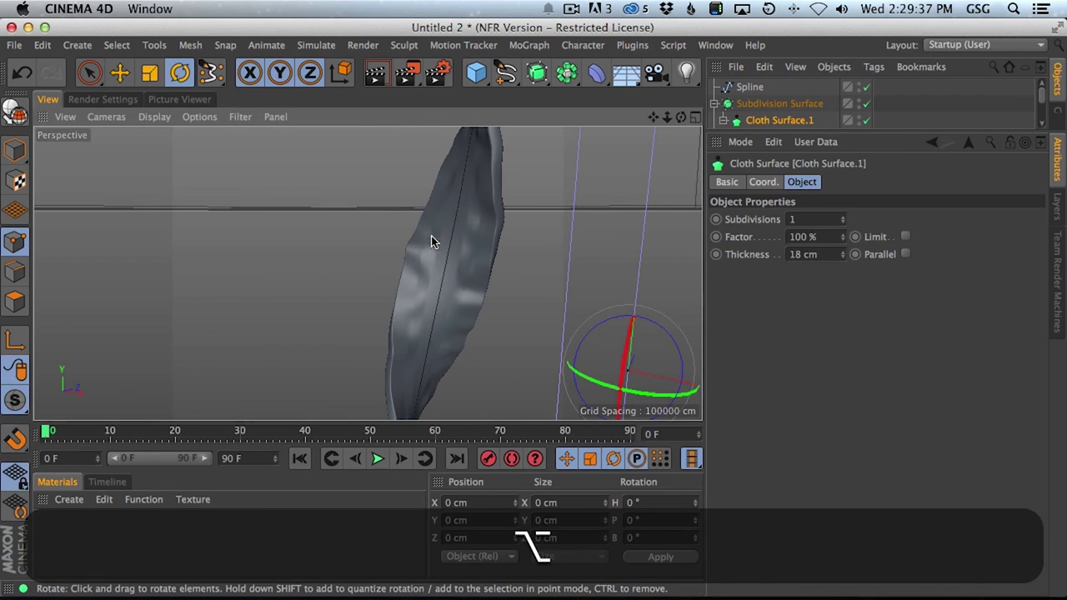
click(841, 223)
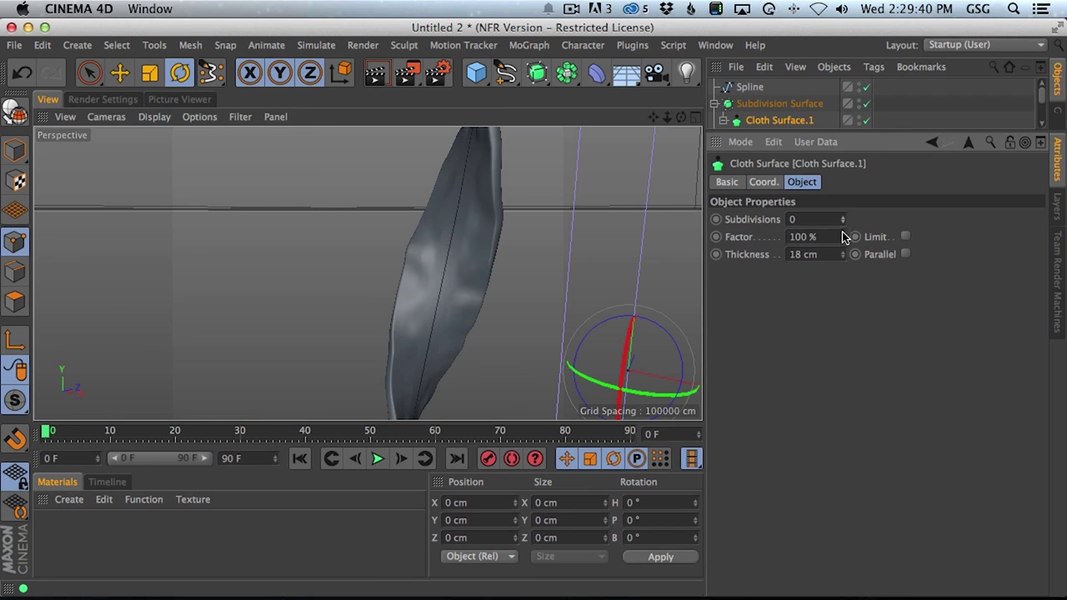
alt+drag(499, 295, 221, 191)
Show the viewport shading with mesh lines and turn off the Subdivision Surface to examine the tentacle's base mesh.
click(108, 116)
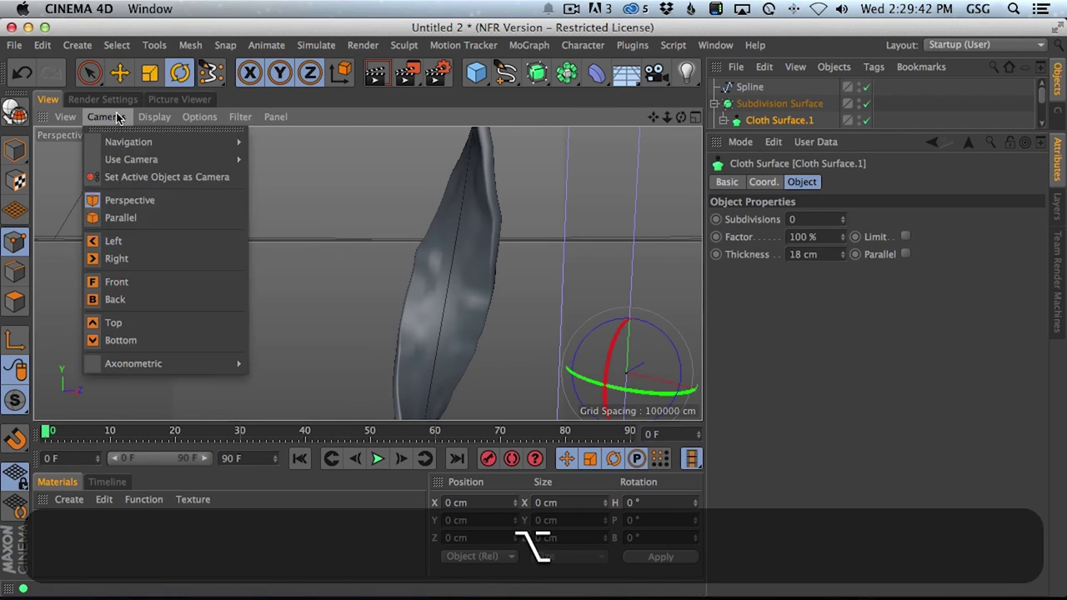
mouse_move(154, 117)
click(150, 157)
alt+drag(492, 221, 551, 201)
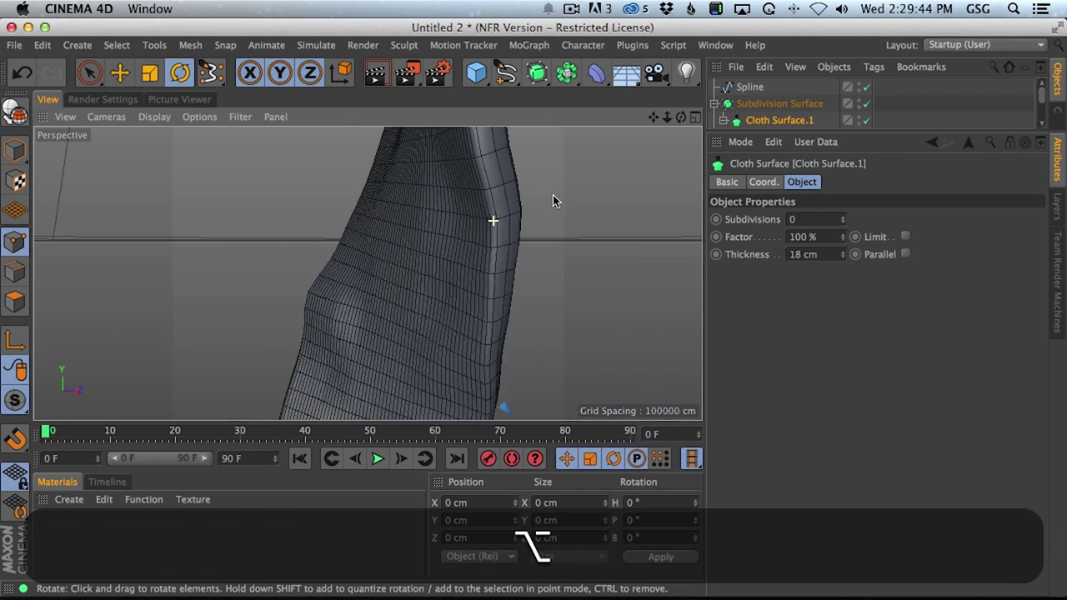
click(807, 103)
click(867, 104)
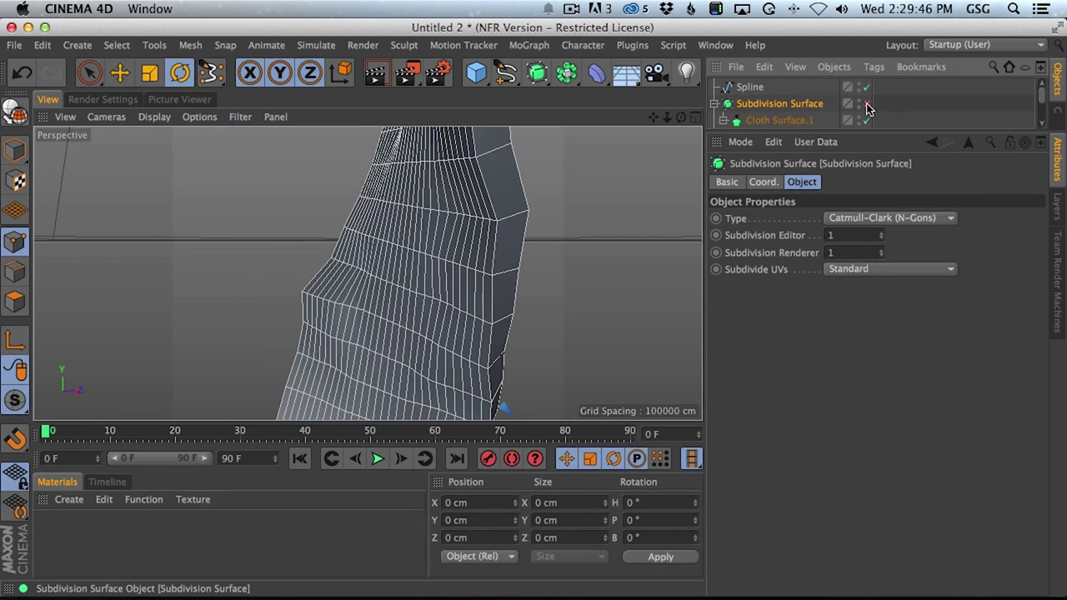
alt+drag(626, 164, 677, 190)
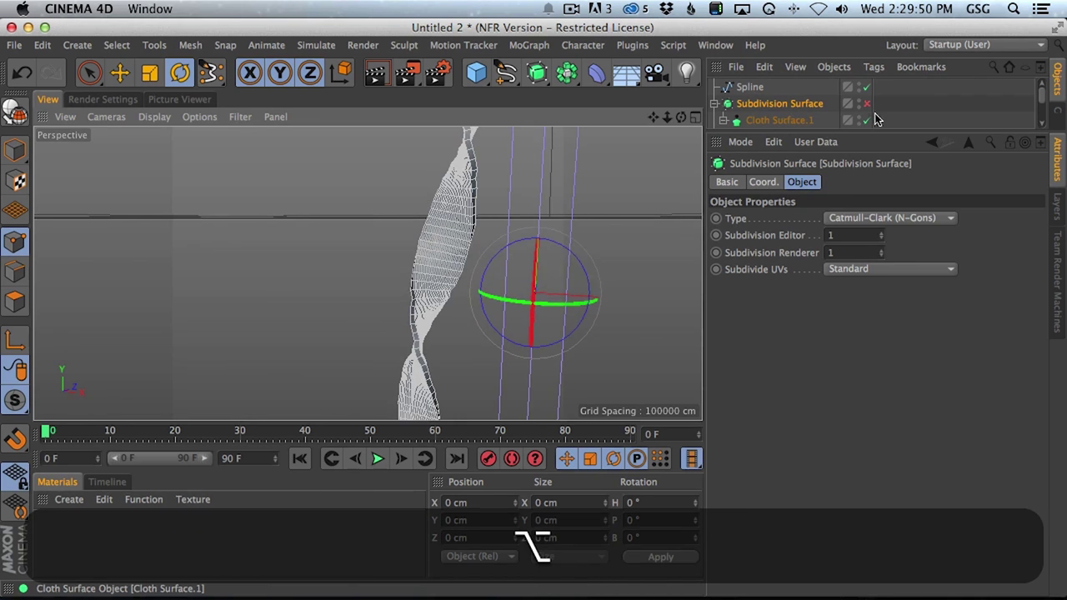
Expand the tentacle's hierarchy and set the plane's Width Segments to 5.
scroll(900, 100, down, 2)
drag(792, 130, 800, 231)
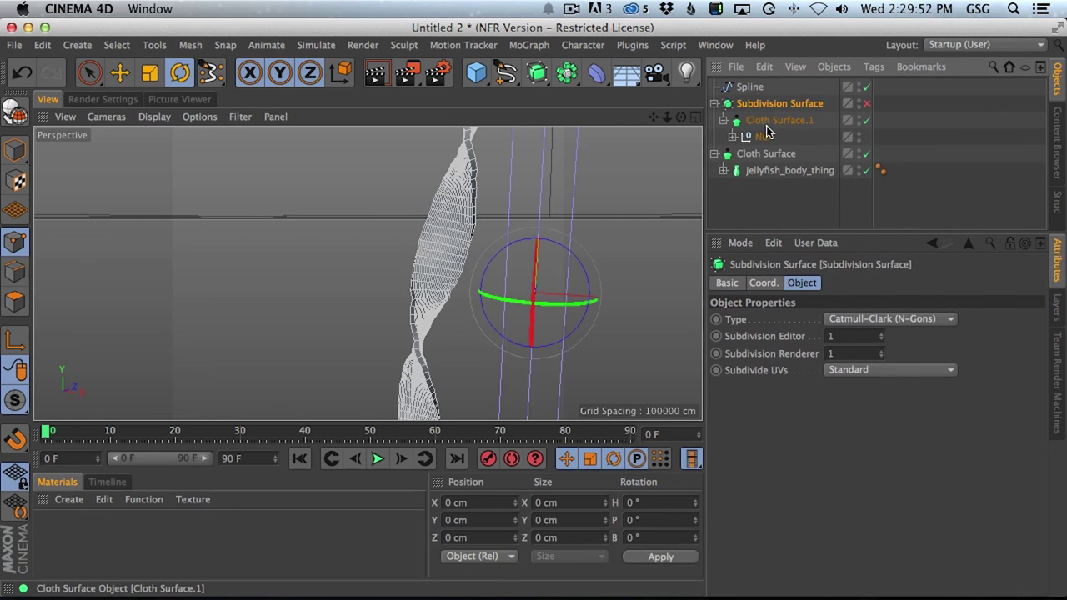
click(754, 137)
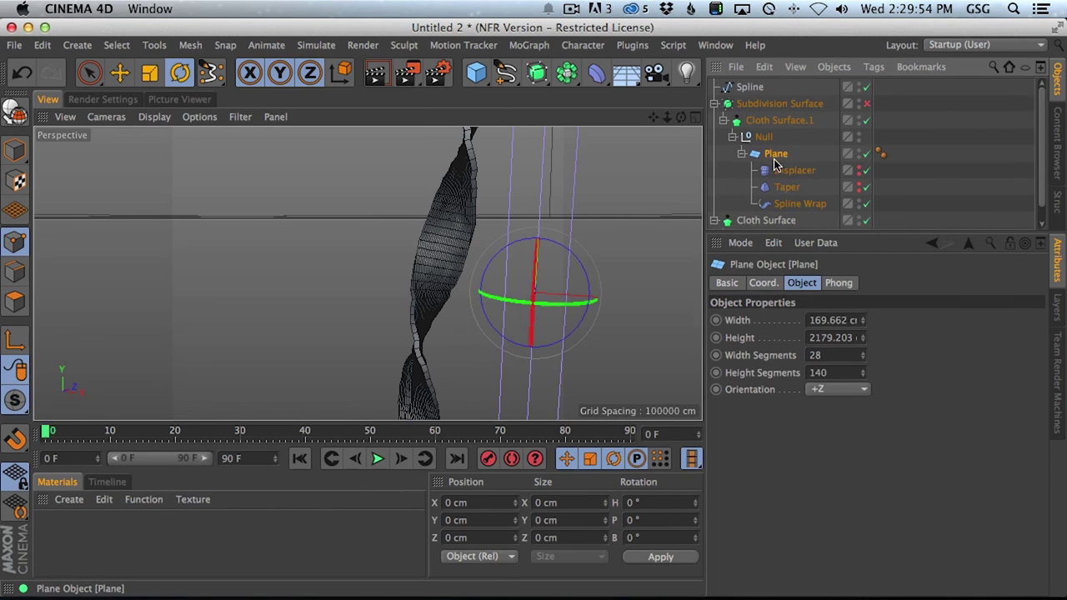
drag(868, 356, 866, 374)
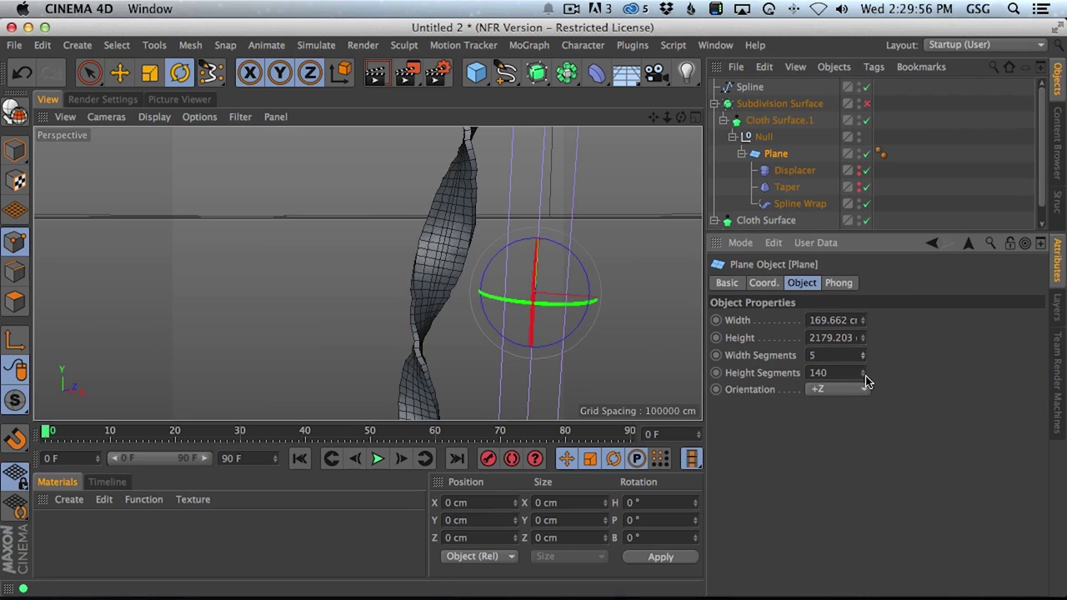
alt+drag(606, 253, 675, 208)
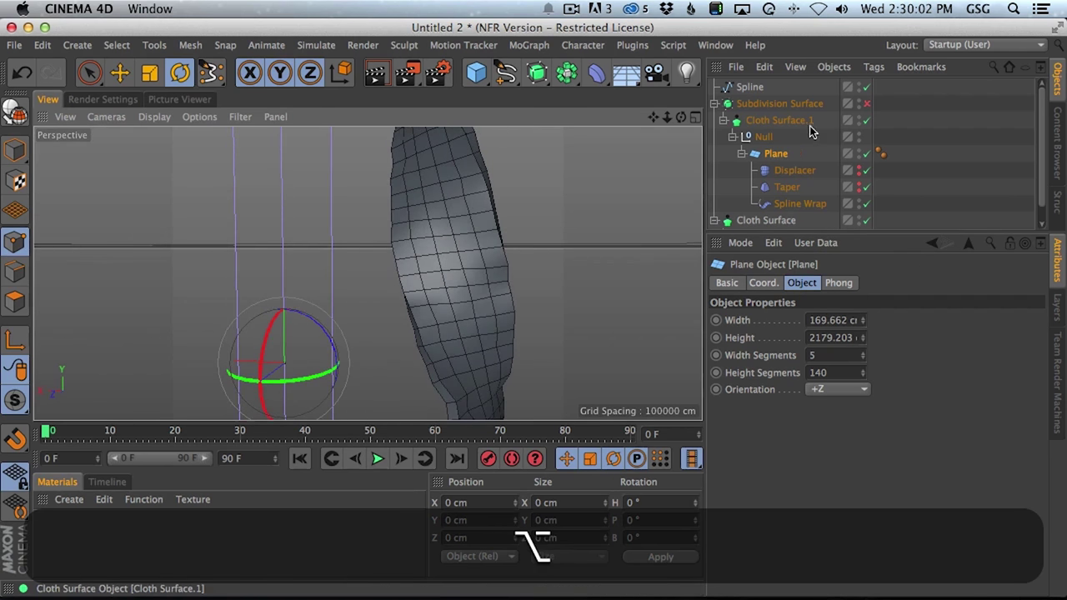
Turn the tentacle's Subdivision Surface back on and examine the mesh along its whole length.
click(867, 103)
alt+drag(420, 279, 691, 236)
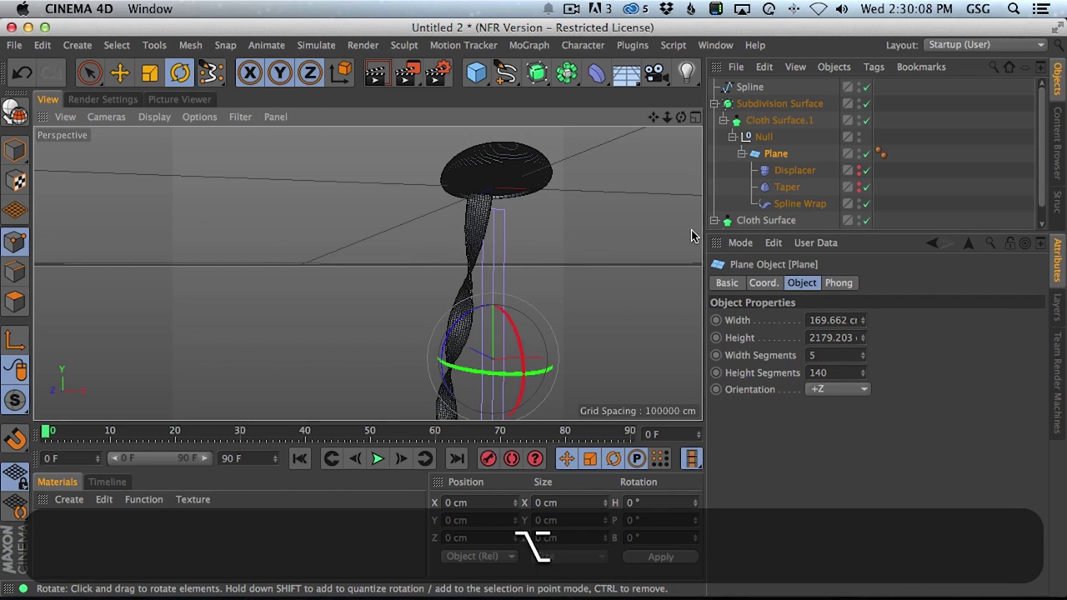
alt+drag(405, 315, 482, 281)
alt+drag(498, 349, 519, 351)
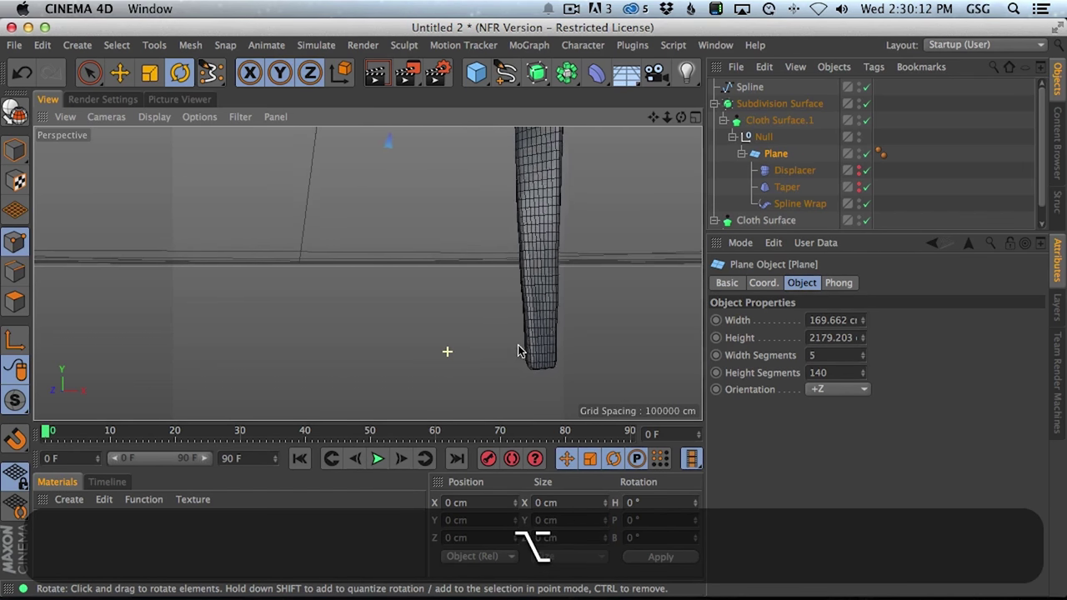
alt+drag(517, 196, 797, 140)
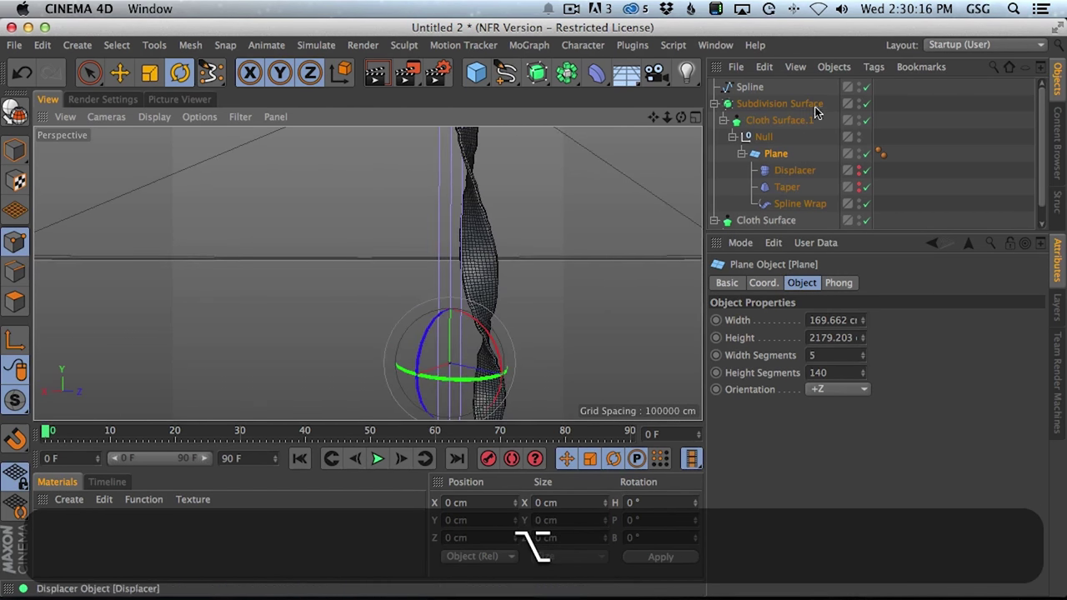
Set the Displacer's Height to 103 cm and check the tentacle's outline in the Front view.
click(797, 171)
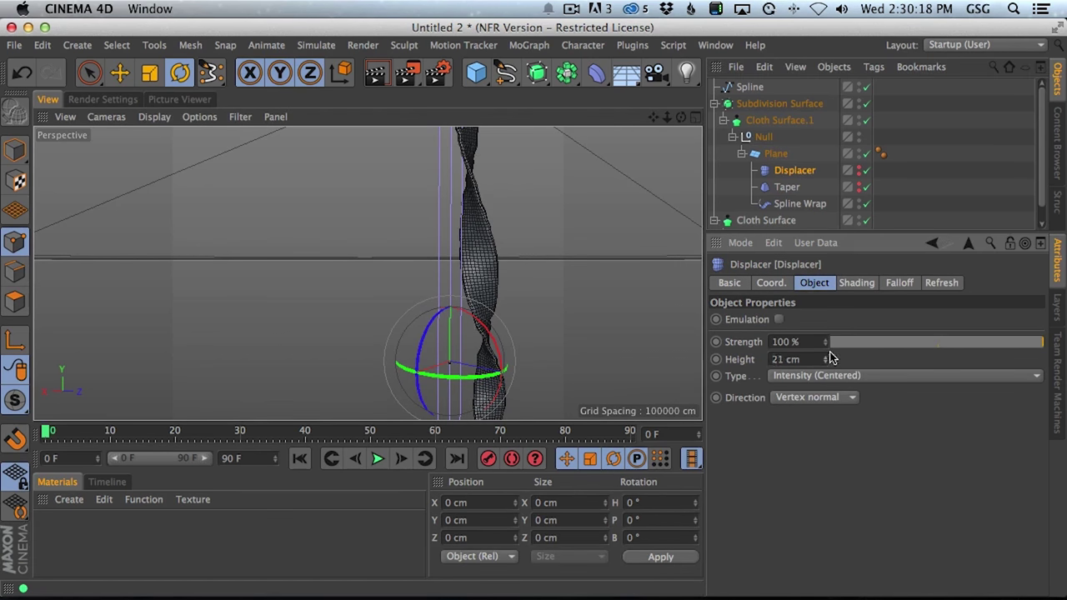
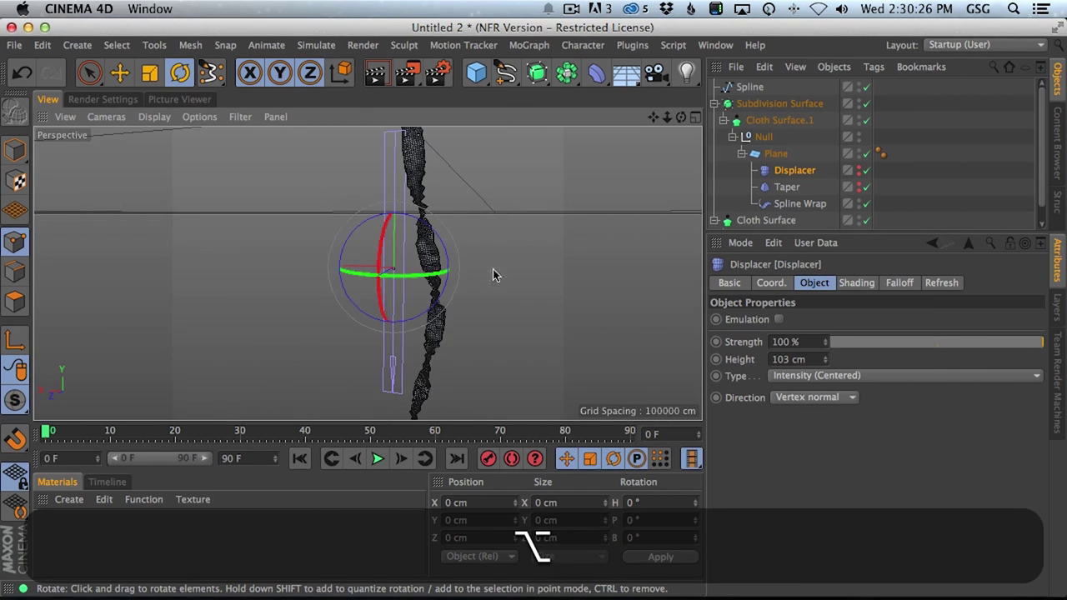
middle_click(369, 275)
middle_click(519, 366)
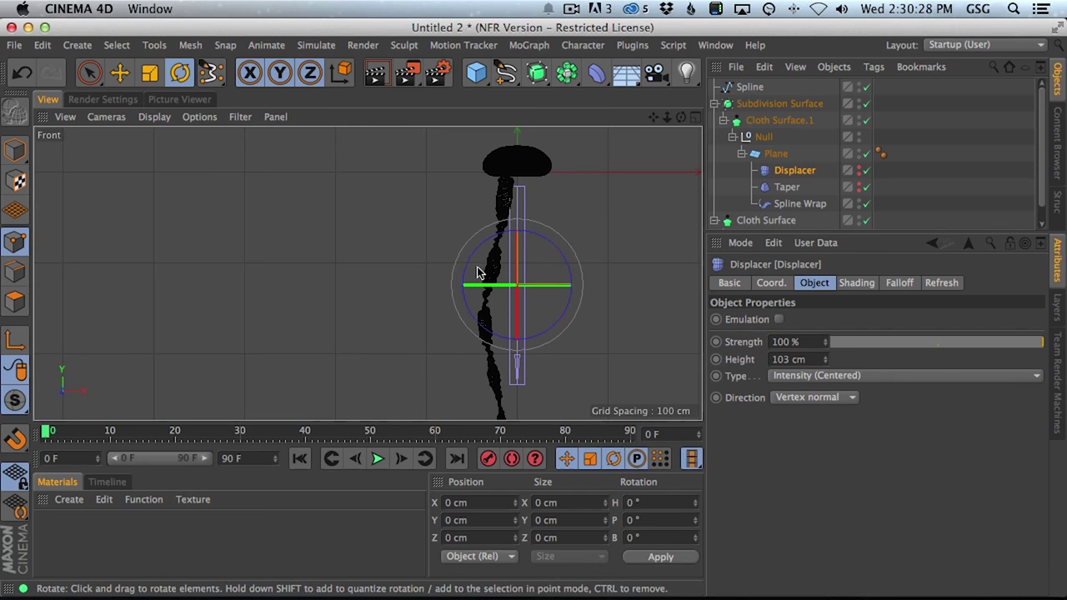
middle_click(409, 276)
middle_click(295, 240)
Switch the viewport display back to shading without mesh lines and examine the tentacle's ruffles below the bell.
click(154, 117)
click(168, 142)
alt+drag(417, 229, 434, 265)
alt+drag(712, 271, 521, 264)
alt+right_drag(426, 165, 430, 193)
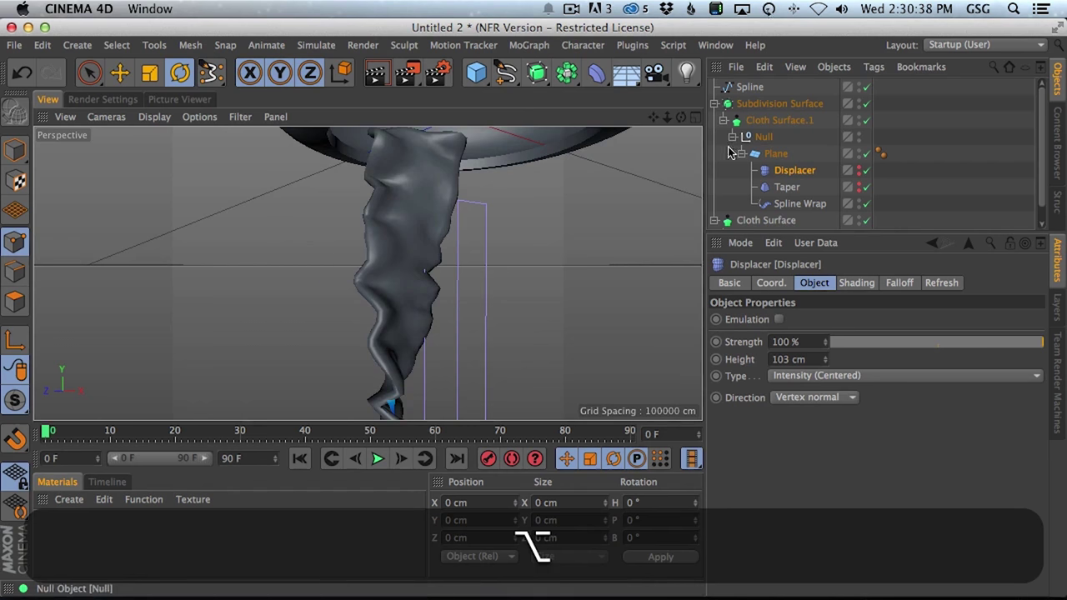
alt+drag(374, 229, 584, 262)
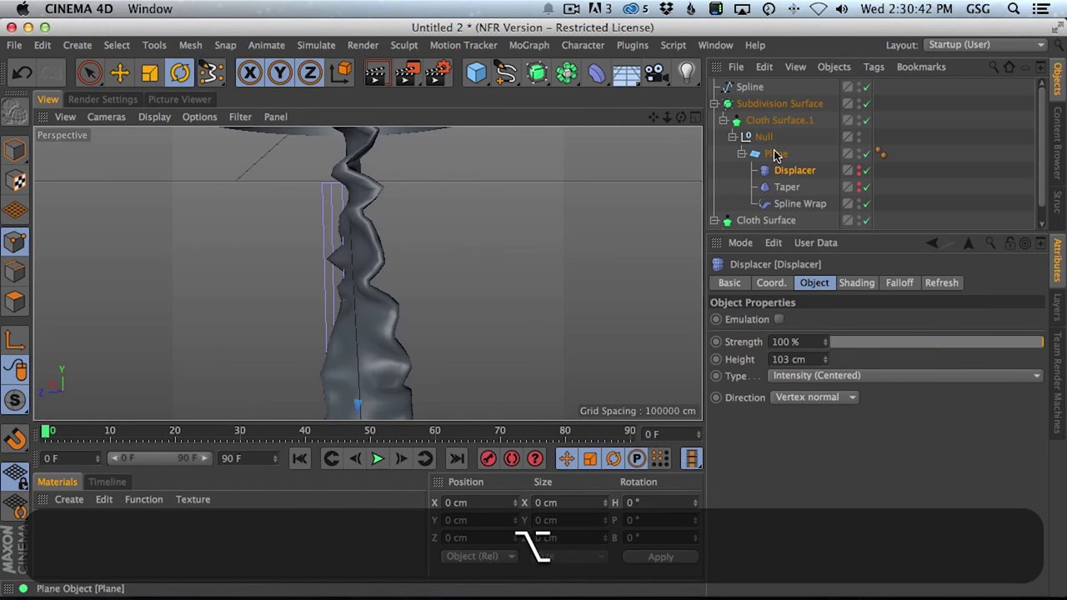
Set the tentacle plane's Height Segments to 271 and check the ruffles up close.
click(786, 187)
click(775, 153)
drag(863, 375, 863, 268)
alt+drag(369, 272, 425, 202)
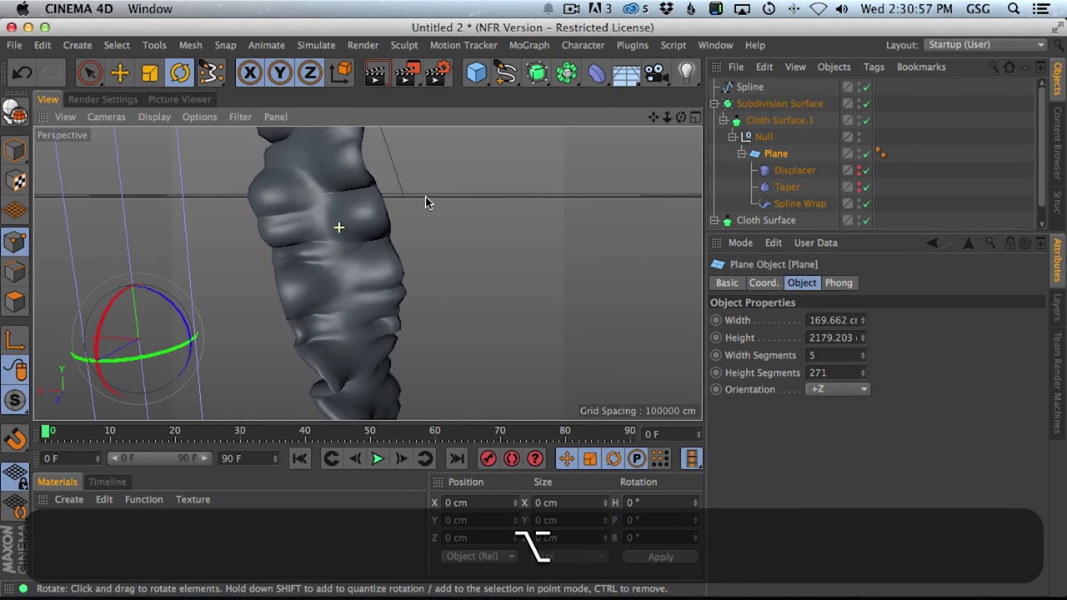
Set the first Size value of the Displacer's box falloff to 84 cm and check the whole tentacle.
click(786, 187)
click(798, 205)
click(795, 170)
alt+drag(593, 273, 426, 312)
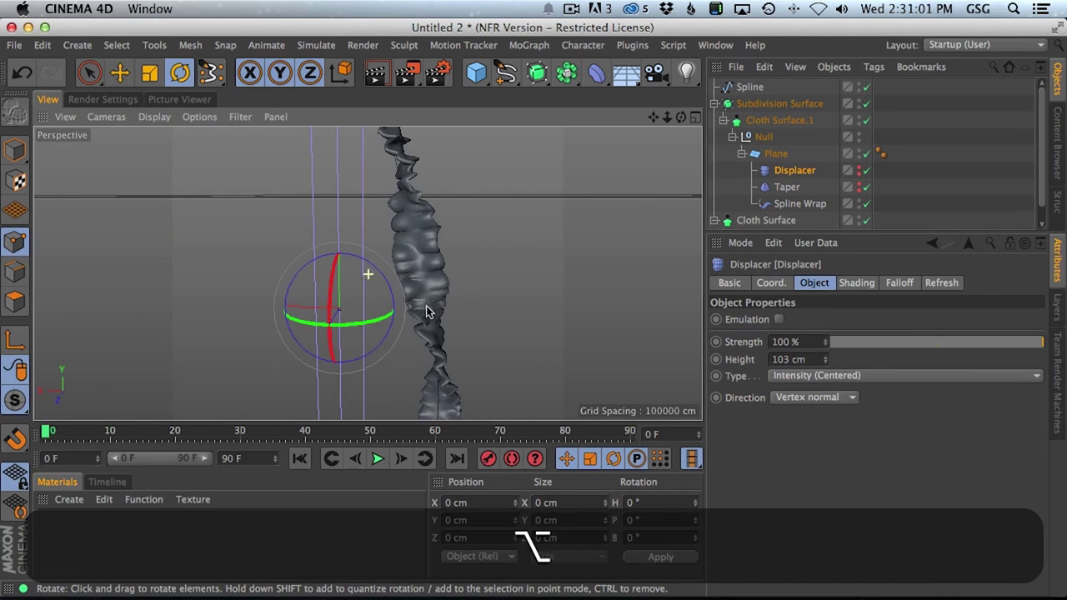
click(867, 284)
click(904, 284)
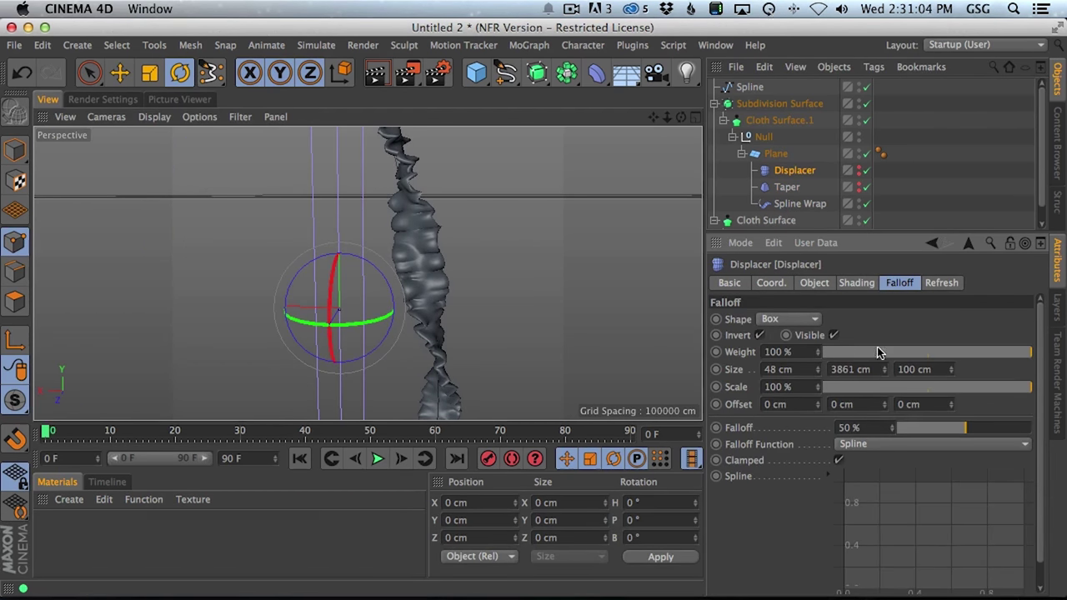
drag(819, 375, 826, 346)
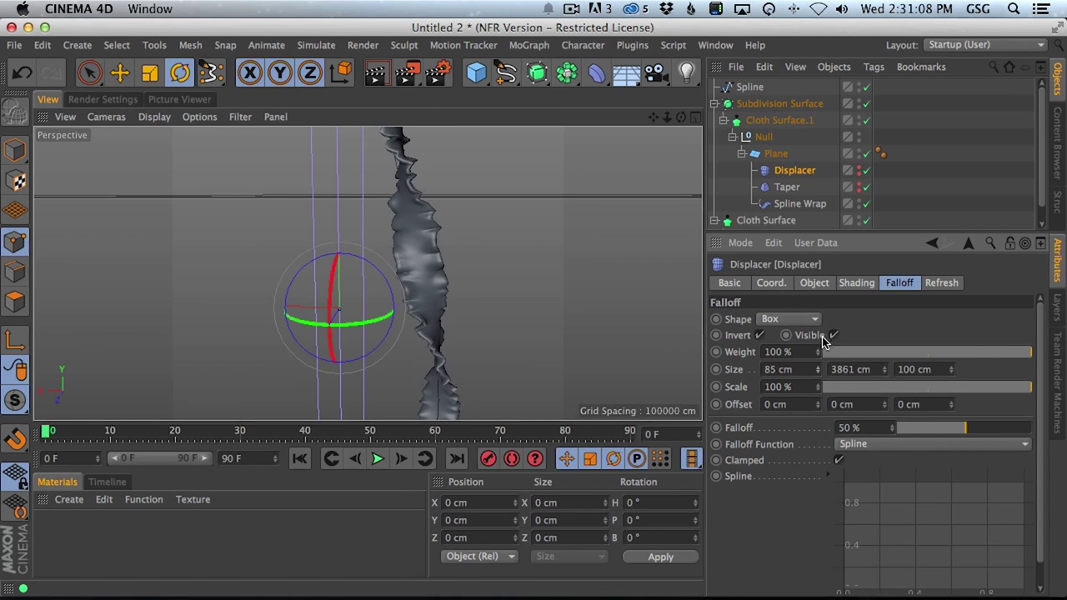
alt+drag(466, 333, 469, 302)
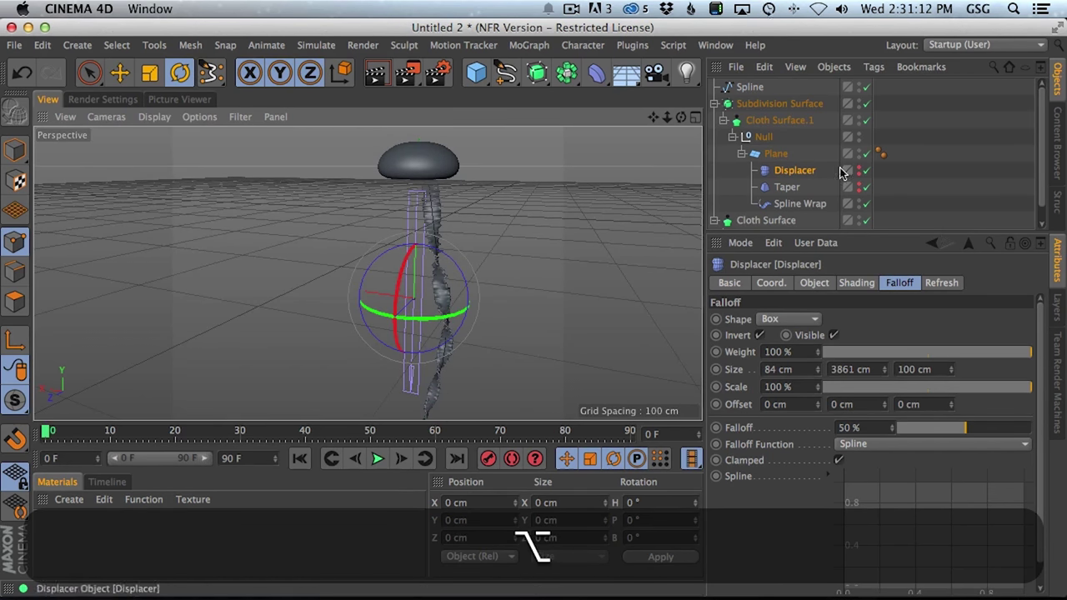
Collapse the tentacle's Subdivision Surface hierarchy and create an instance of the Subdivision Surface.
click(788, 204)
click(750, 88)
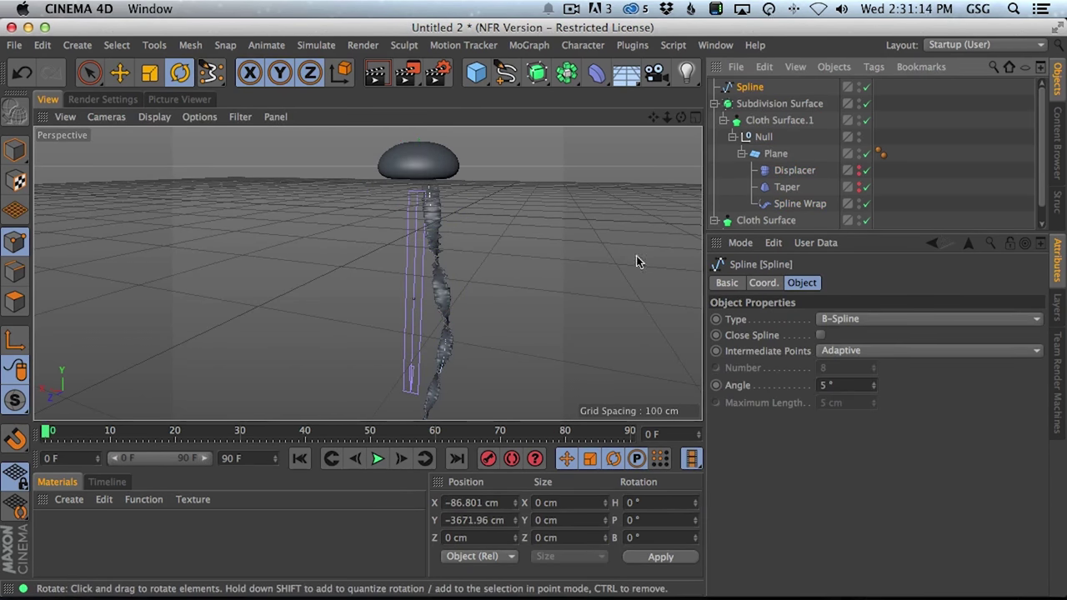
click(715, 103)
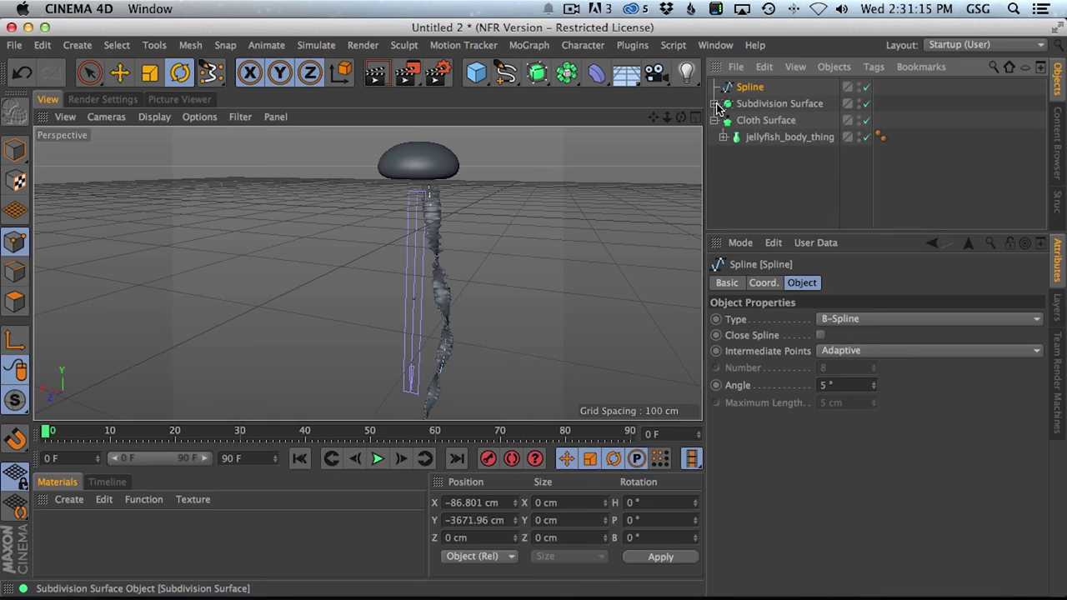
click(763, 104)
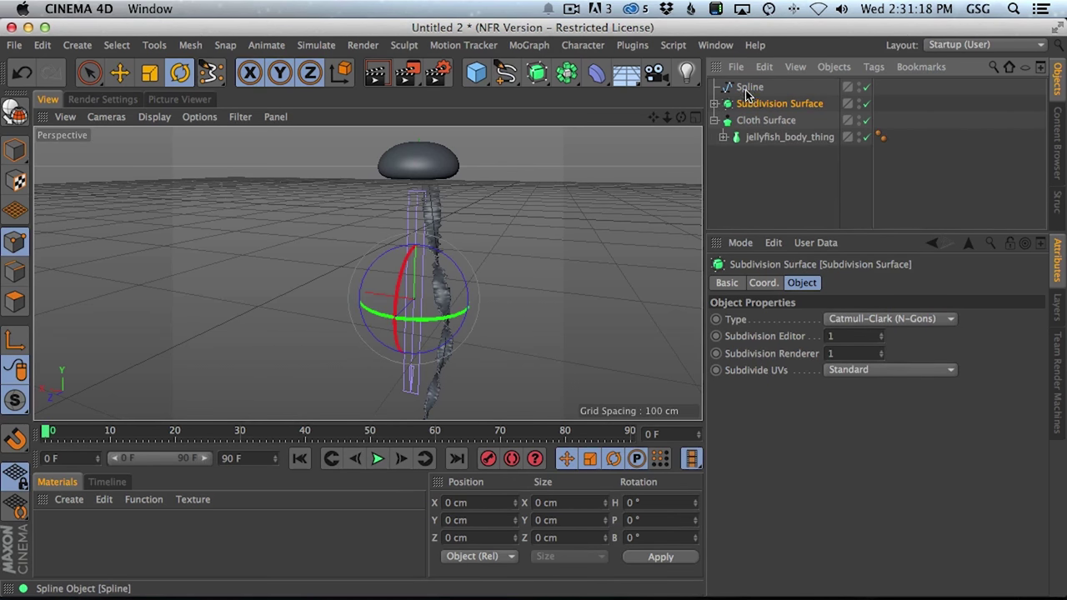
shift+click(756, 88)
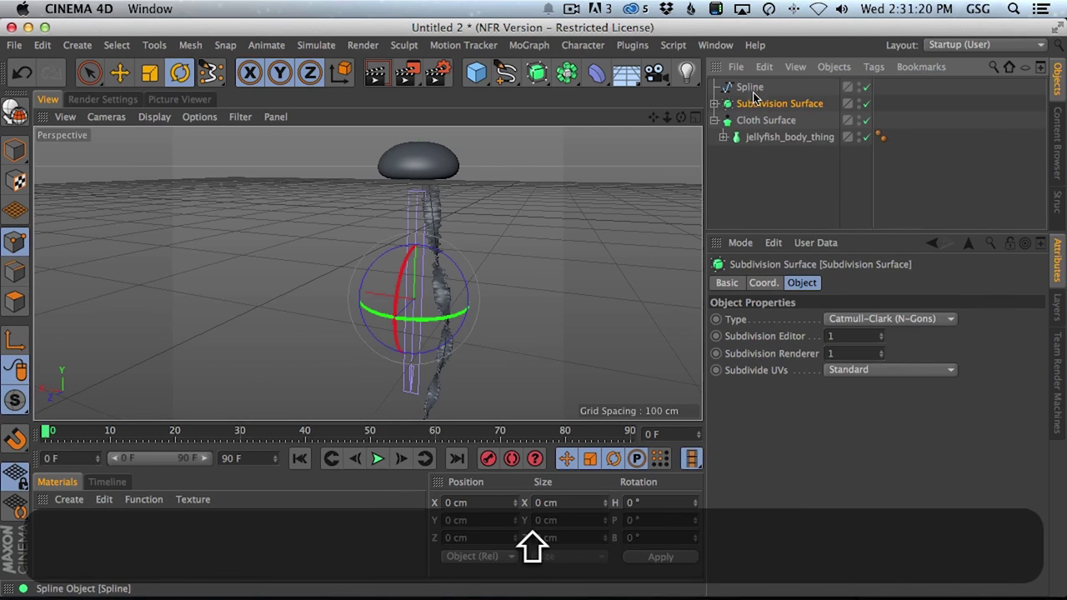
drag(537, 73, 858, 125)
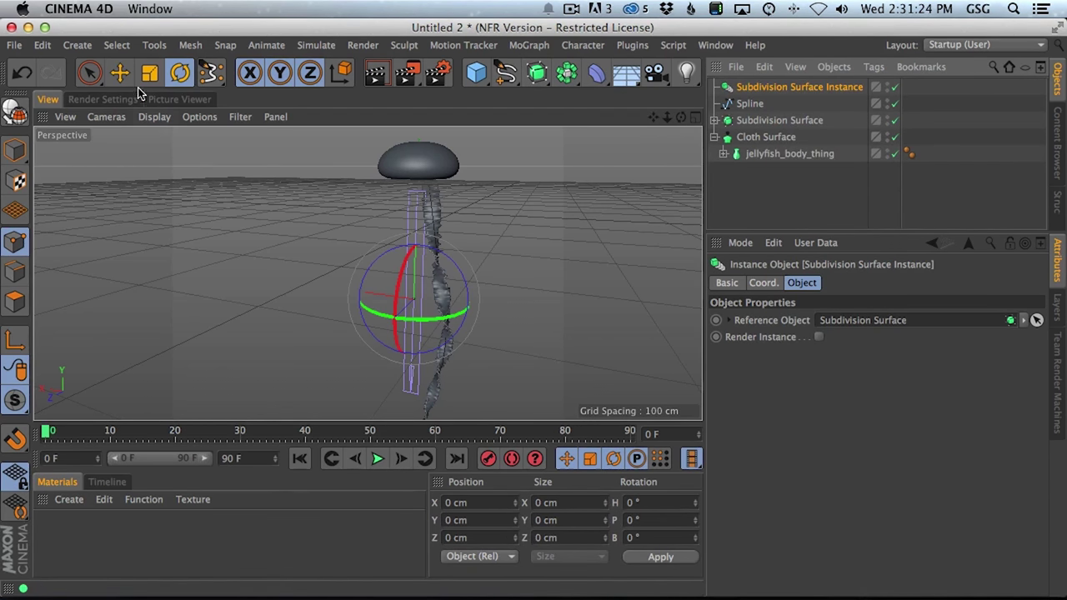
Try rotating the instance's heading to about 98° and moving it, undo the move, and delete the instance.
click(15, 150)
click(180, 73)
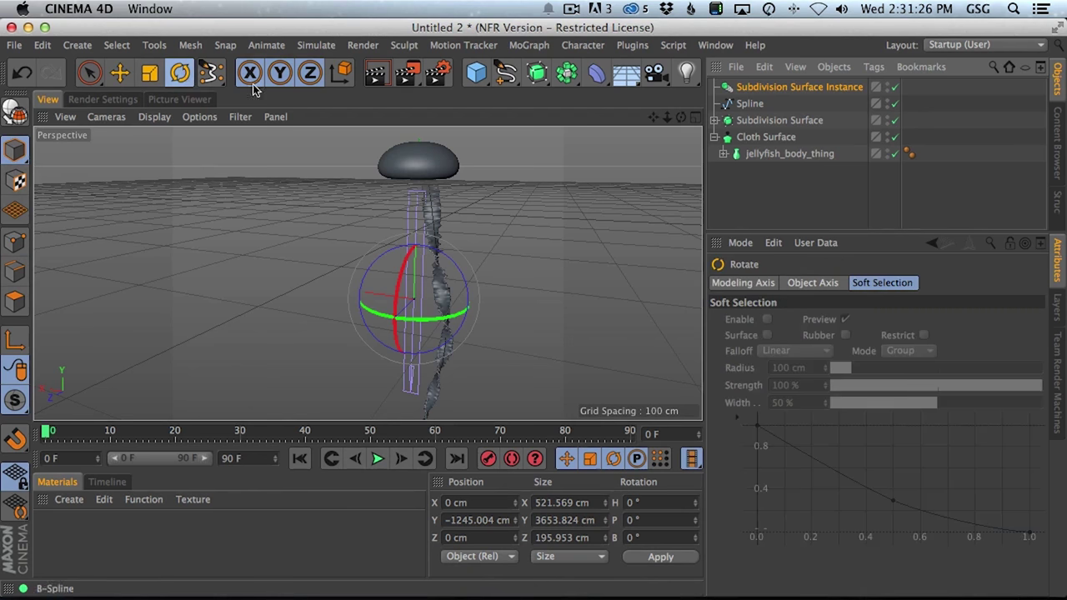
drag(456, 318, 582, 280)
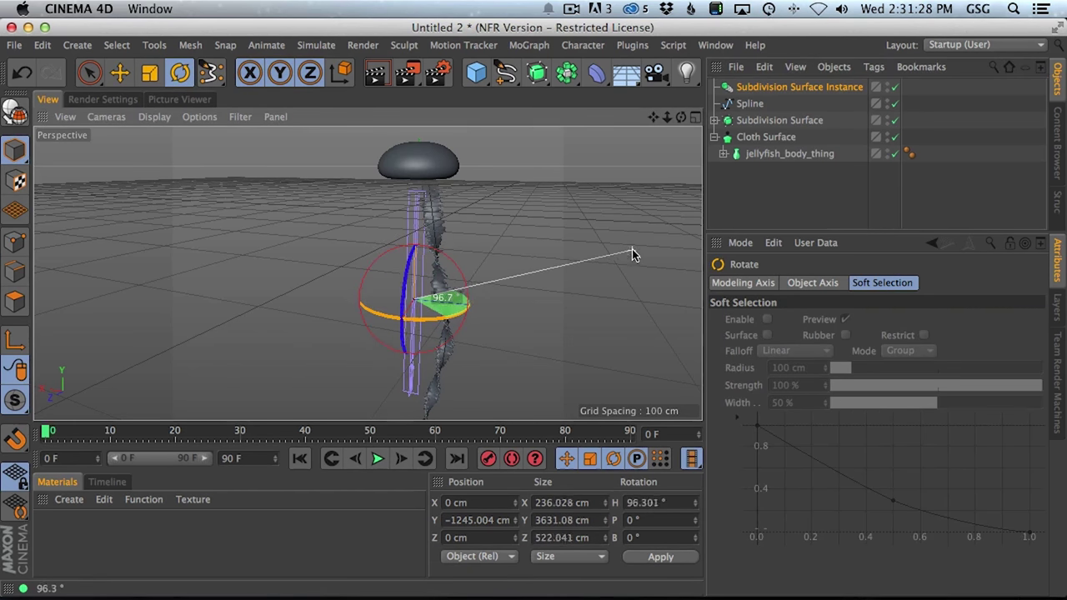
drag(632, 254, 627, 259)
key(e)
drag(503, 307, 519, 331)
key(ctrl+z)
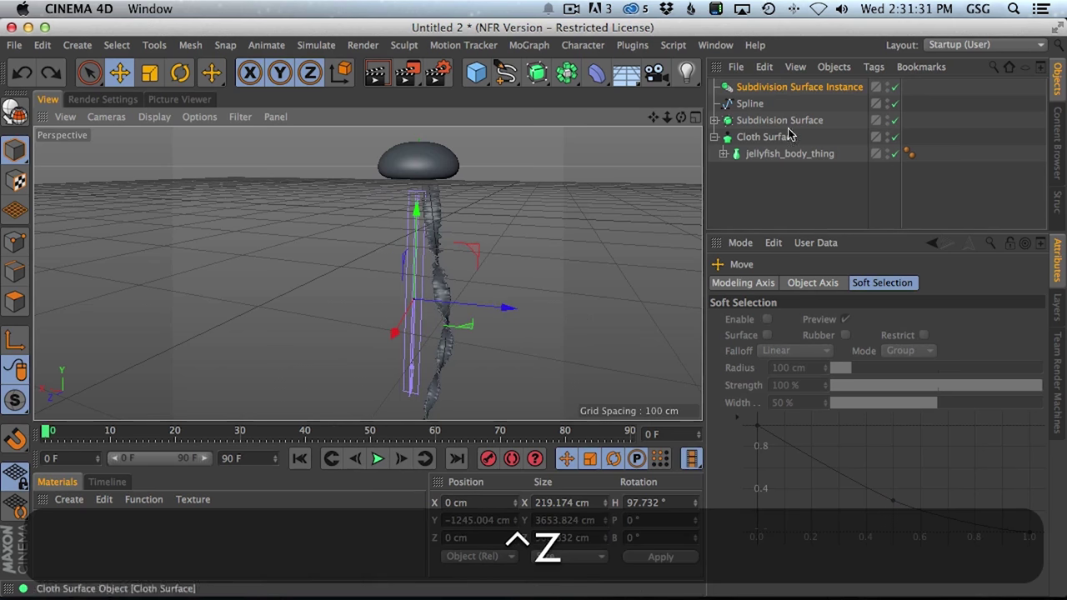
click(773, 89)
key(BackSpace)
Group the Spline and Subdivision Surface under one null and name it tenticle.
click(759, 103)
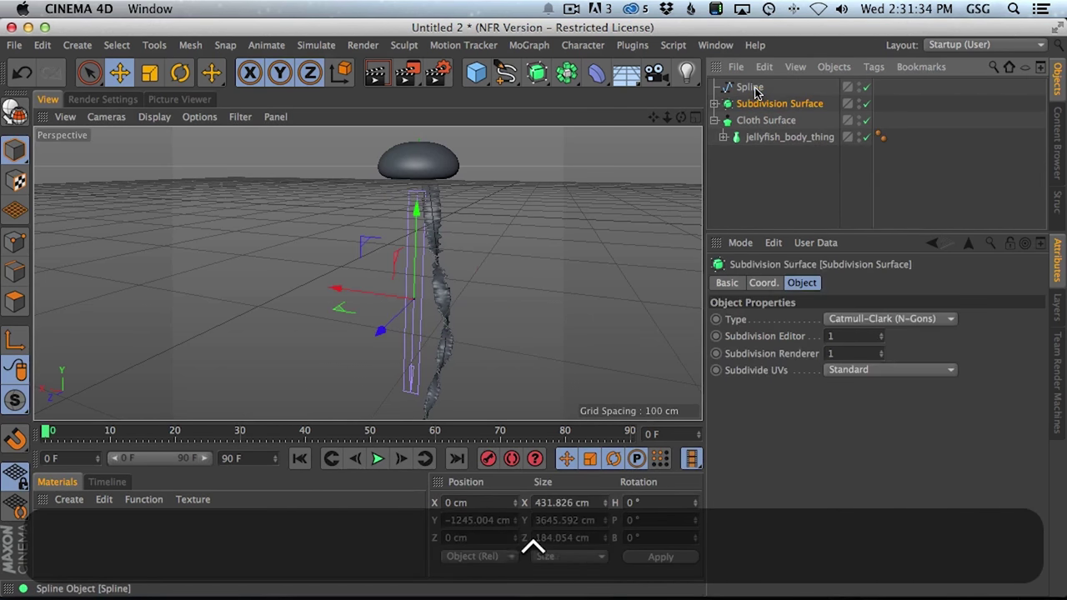
ctrl+click(754, 88)
key(alt+g)
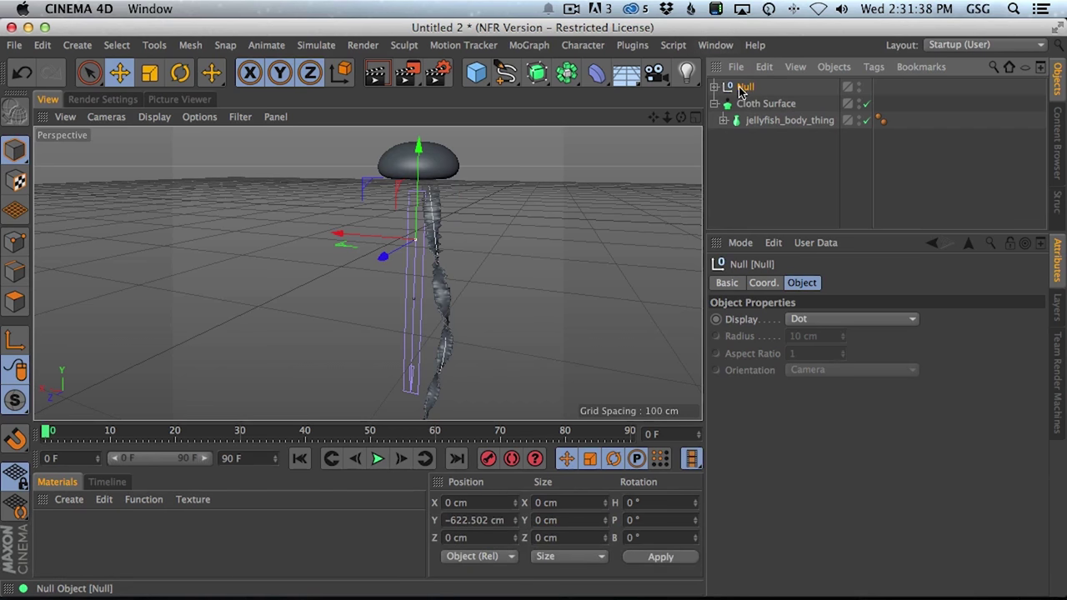
double_click(741, 87)
text(t)
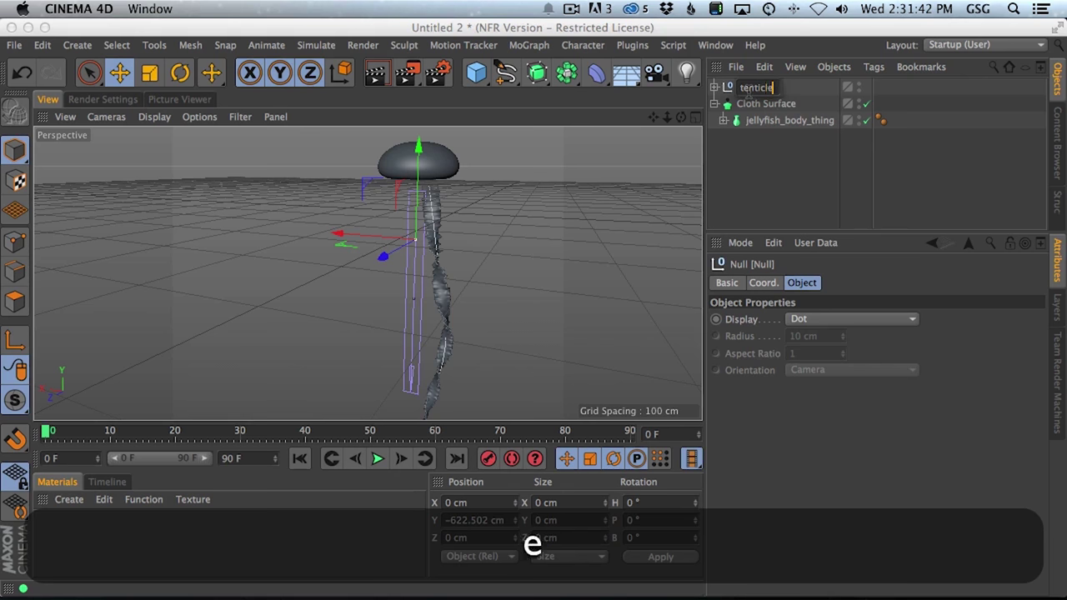
text(enticle)
key(Return)
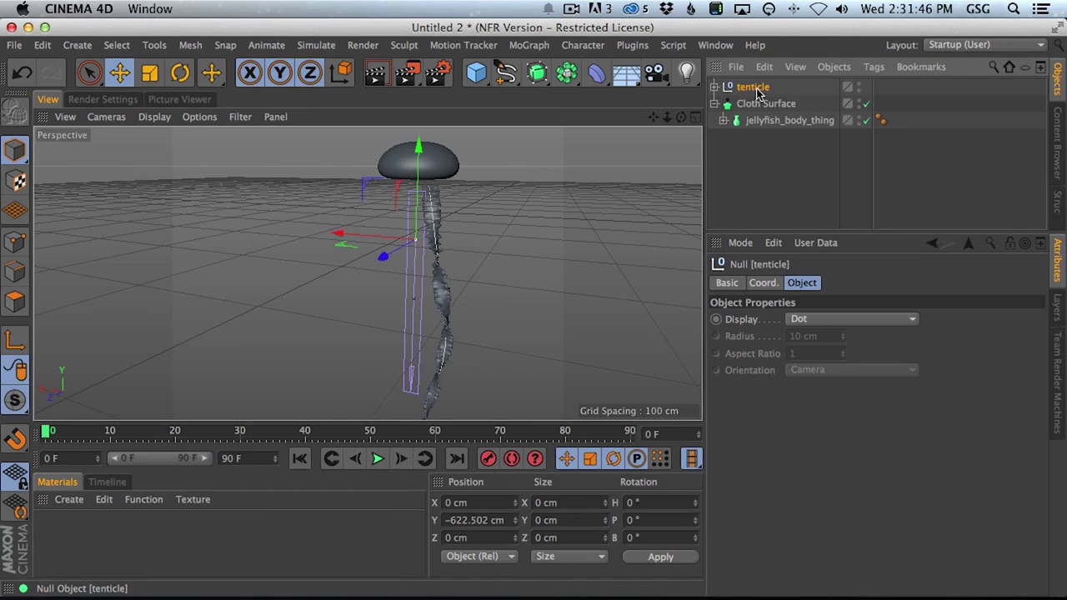
Create an instance of the tenticle group and rotate its heading to about 267°.
key(ctrl)
drag(568, 73, 888, 129)
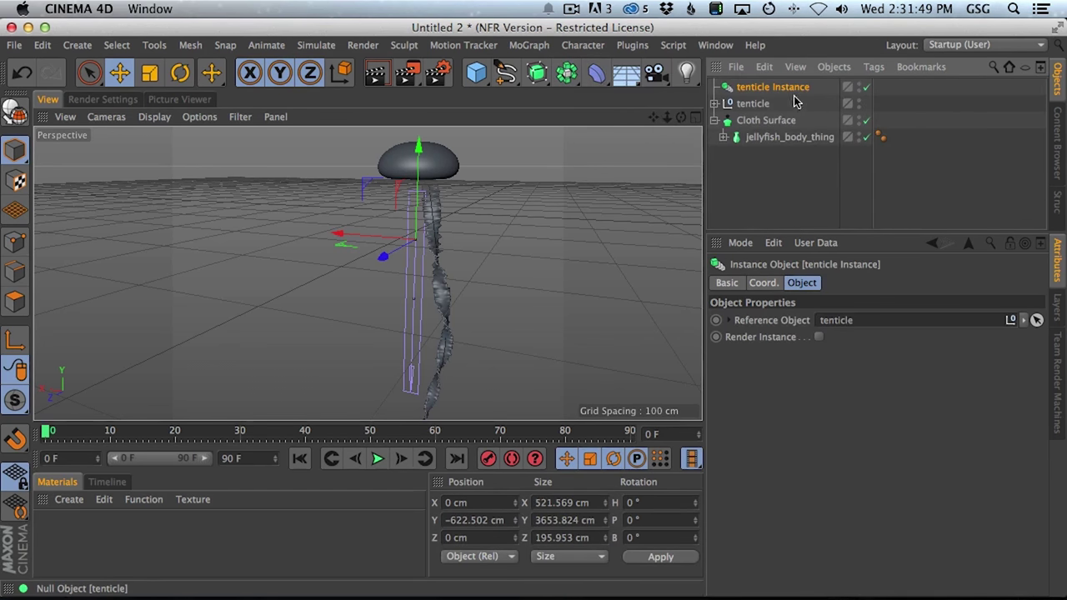
click(179, 74)
drag(454, 250, 1004, 80)
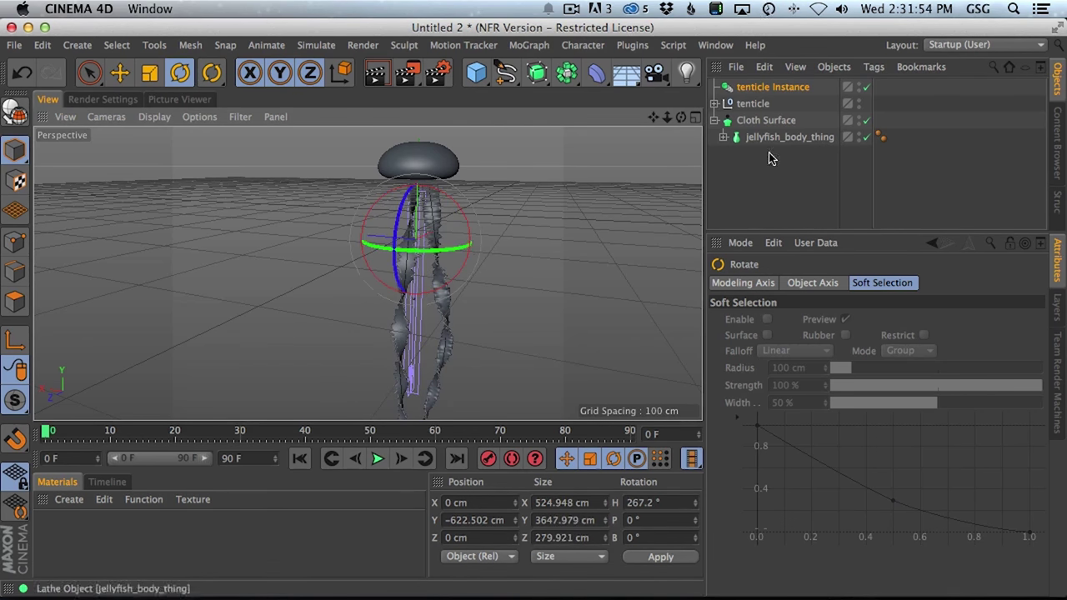
Make two more copies of the tenticle instance, rotated around the bell to headings of about 141° and 96°.
drag(467, 248, 167, 236)
ctrl+drag(445, 250, 341, 261)
key(ctrl+c)
key(ctrl+v)
Scale up the two newest instances, tenticle Instance.2 to about 6285 cm tall and tenticle Instance.1 to about 5334 cm tall.
alt+drag(541, 293, 451, 250)
click(150, 73)
drag(531, 248, 542, 226)
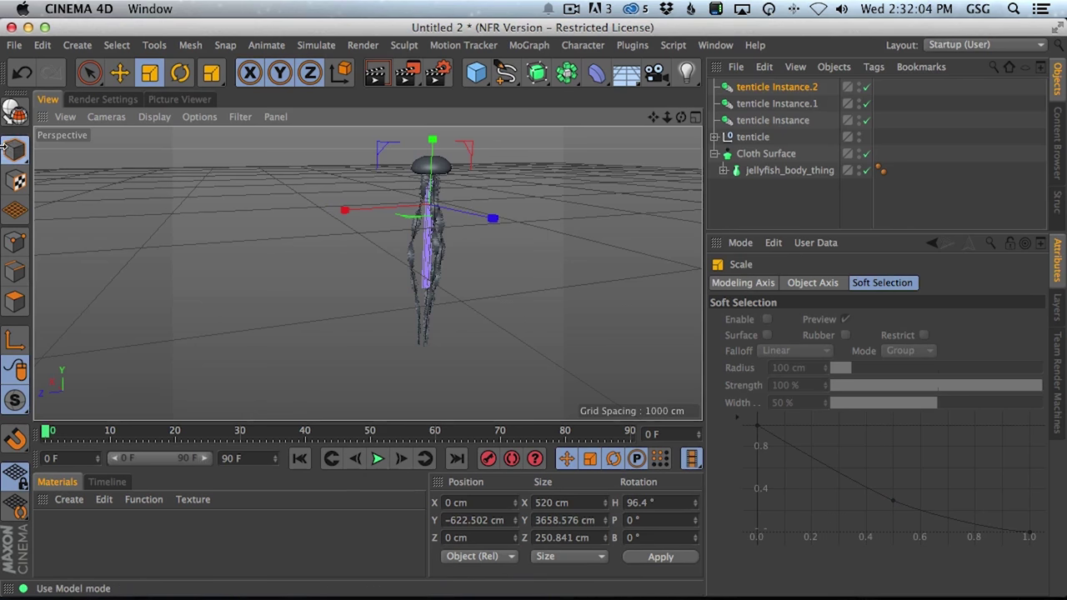
click(28, 156)
click(89, 205)
drag(442, 238, 617, 179)
click(798, 111)
drag(525, 233, 625, 229)
Examine the arrangement of the tentacles from all around the jellyfish and close up under the bell.
alt+drag(402, 283, 651, 254)
alt+right_drag(400, 241, 430, 237)
alt+drag(367, 274, 454, 280)
alt+right_drag(409, 186, 475, 172)
alt+drag(465, 227, 529, 261)
alt+right_drag(423, 228, 375, 249)
alt+drag(367, 273, 472, 147)
alt+right_drag(472, 153, 454, 190)
Inspect the tentacle instances, the bell's lathe and its profile spline, and examine where the tentacles meet the bell's underside.
click(771, 88)
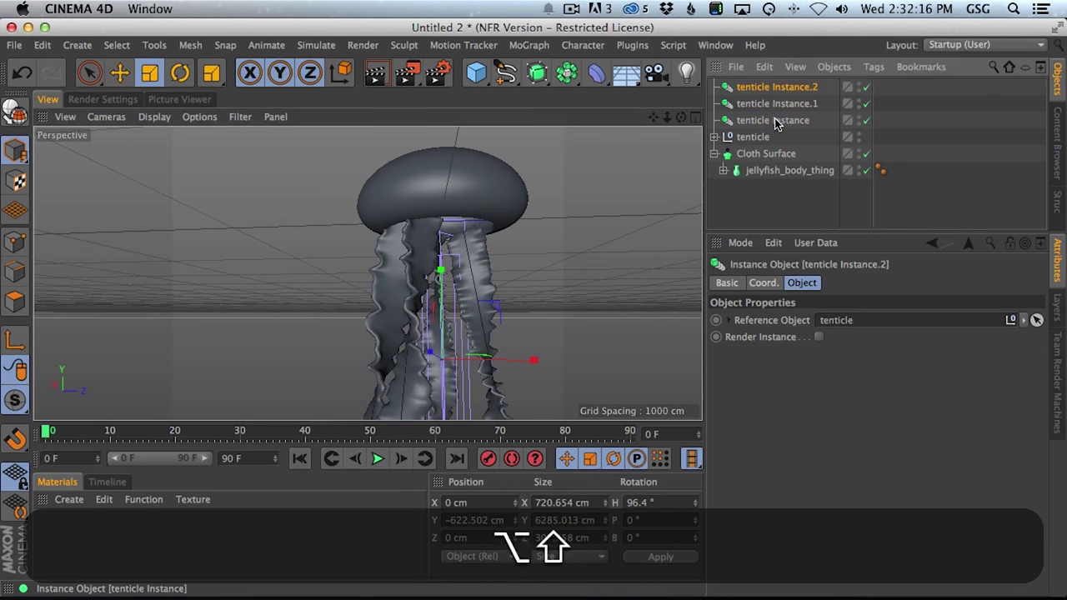
click(120, 73)
click(428, 253)
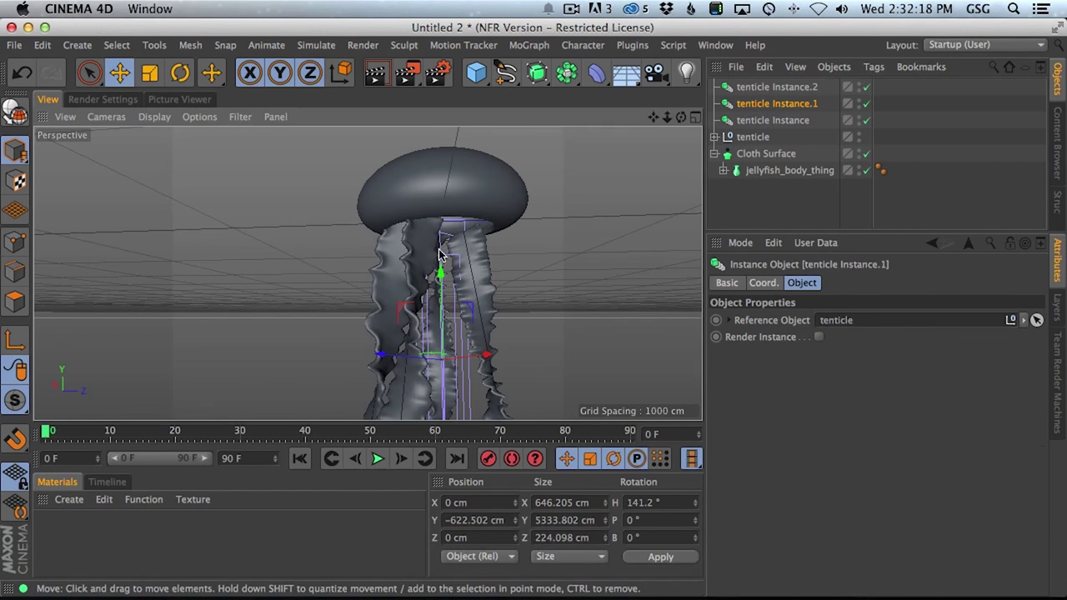
alt+drag(392, 276, 419, 234)
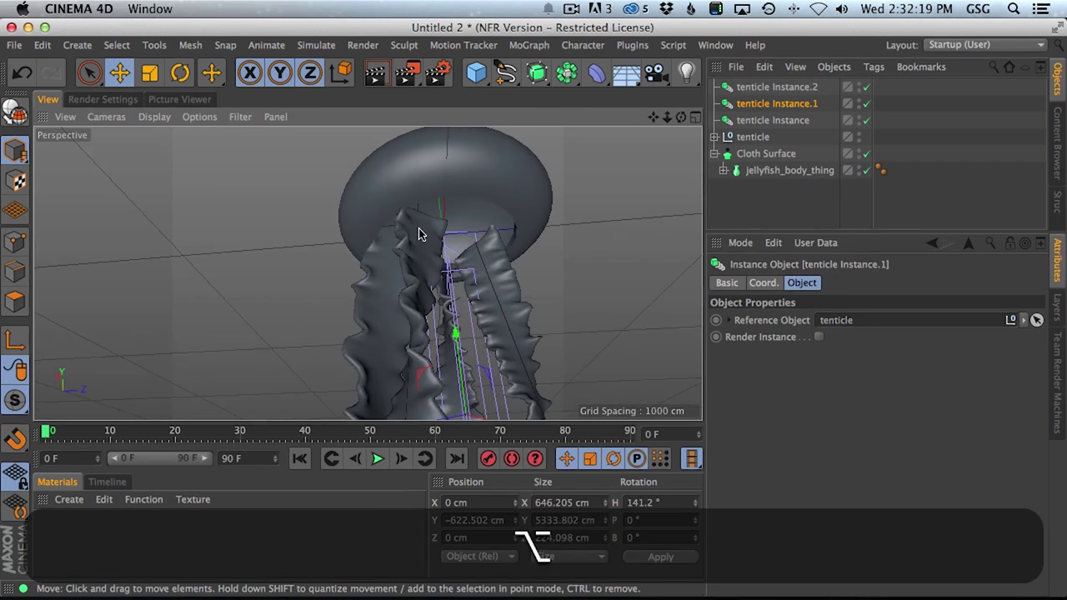
click(754, 153)
click(746, 136)
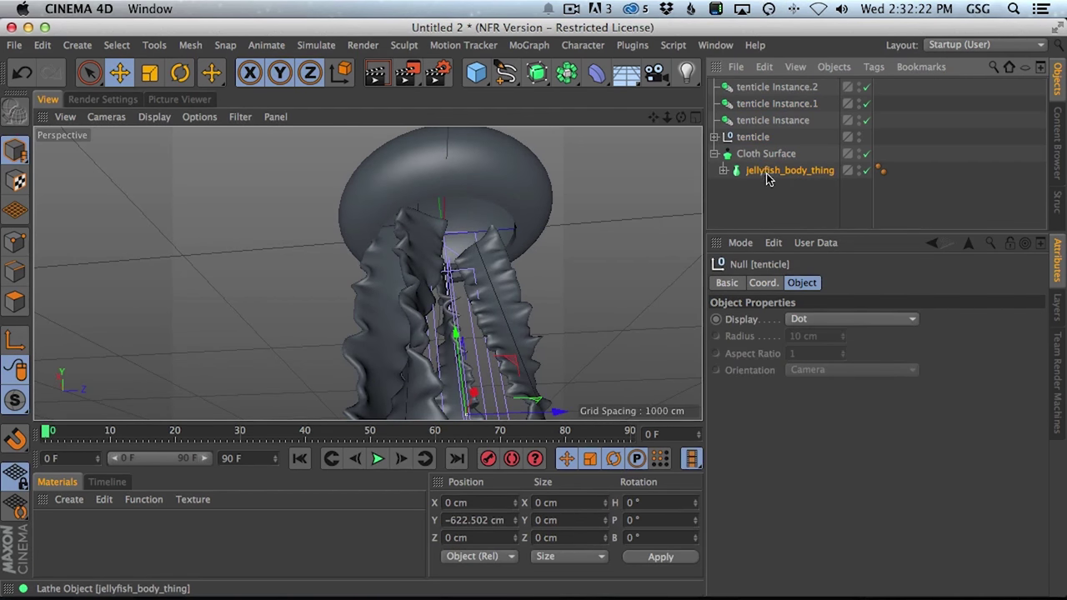
click(767, 175)
alt+drag(486, 191, 480, 288)
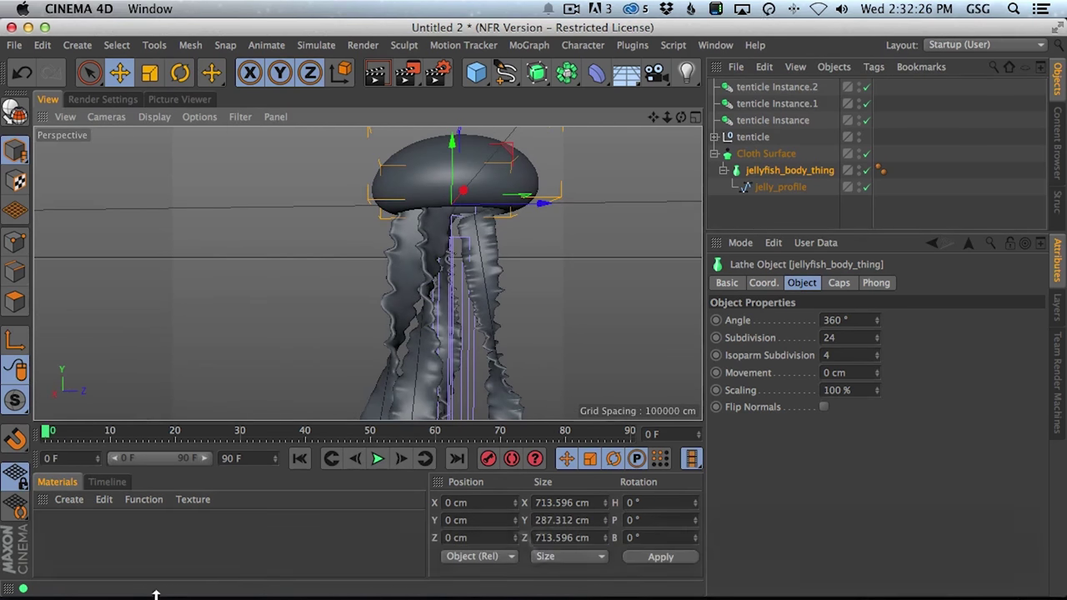
click(786, 191)
alt+right_drag(483, 189, 521, 182)
alt+drag(520, 182, 519, 210)
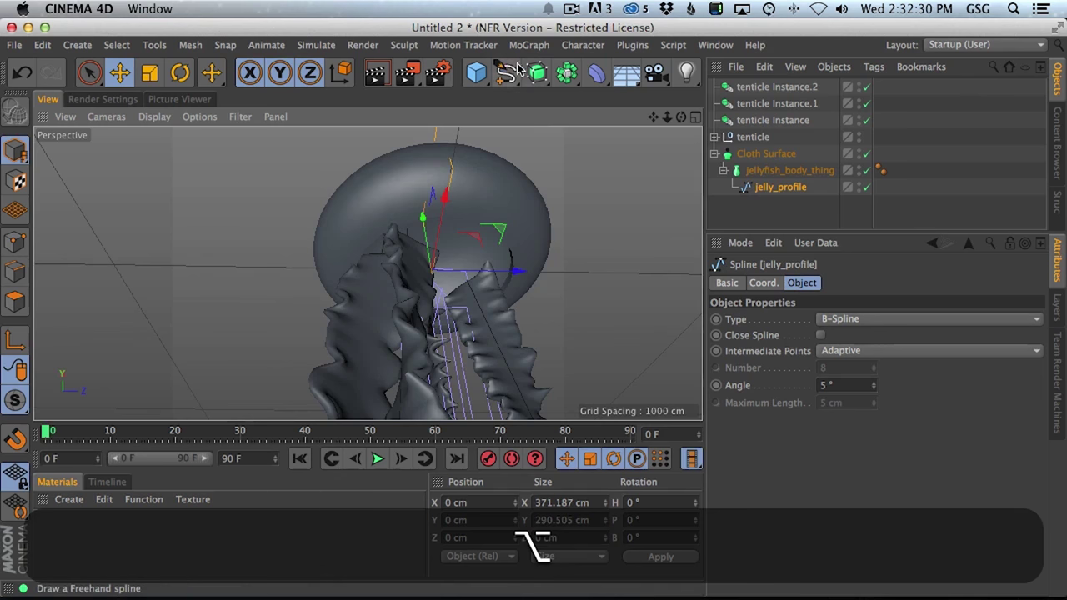
Add a Circle spline and rotate its pitch to 90° so it lies flat.
click(505, 73)
click(629, 156)
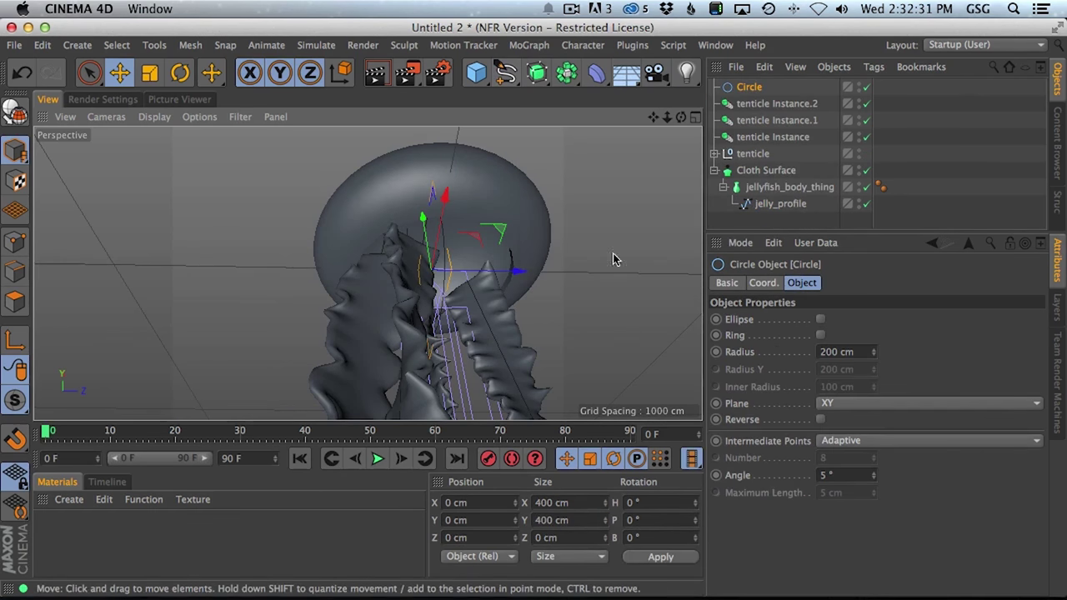
click(181, 73)
drag(401, 299, 495, 300)
In the Top view, disable the three tenticle instances, the Cloth Surface and the jellyfish_body_thing lathe.
middle_click(593, 208)
middle_click(600, 207)
alt+right_drag(355, 278, 400, 280)
drag(866, 103, 868, 136)
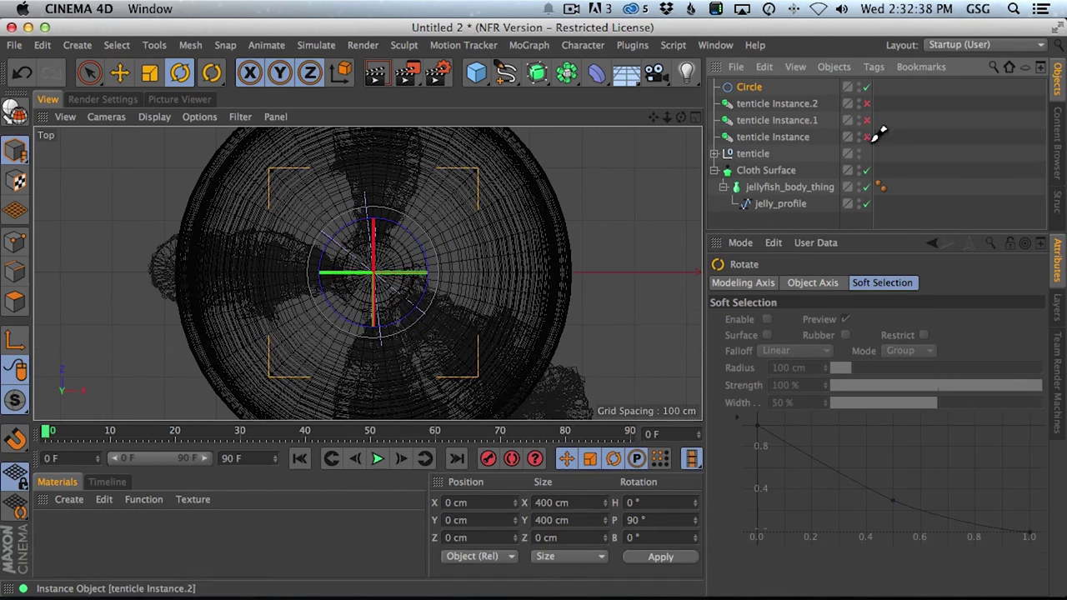
alt+right_drag(418, 261, 393, 260)
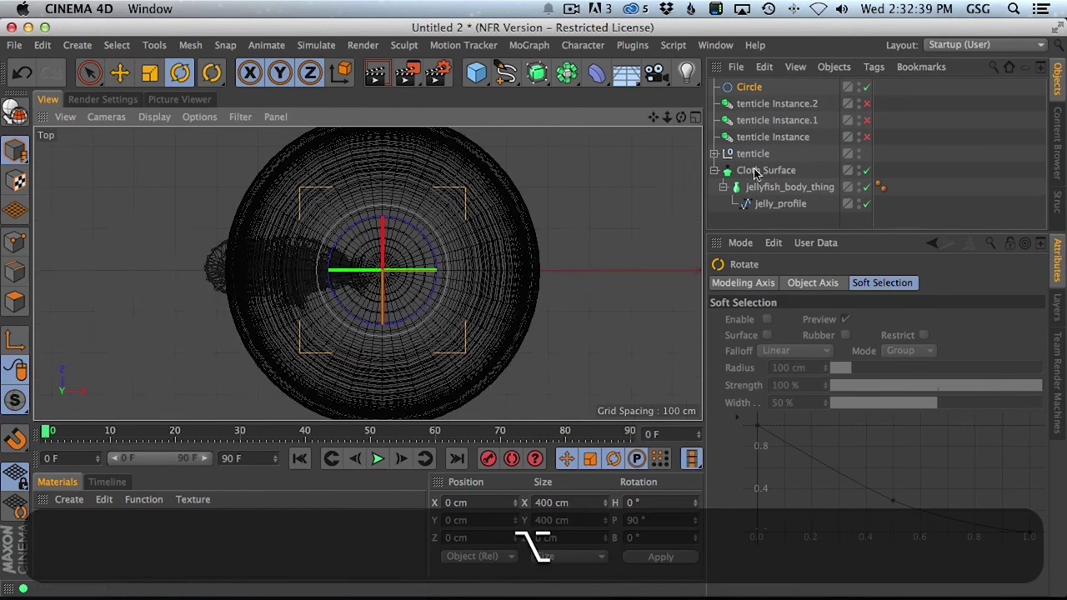
click(867, 170)
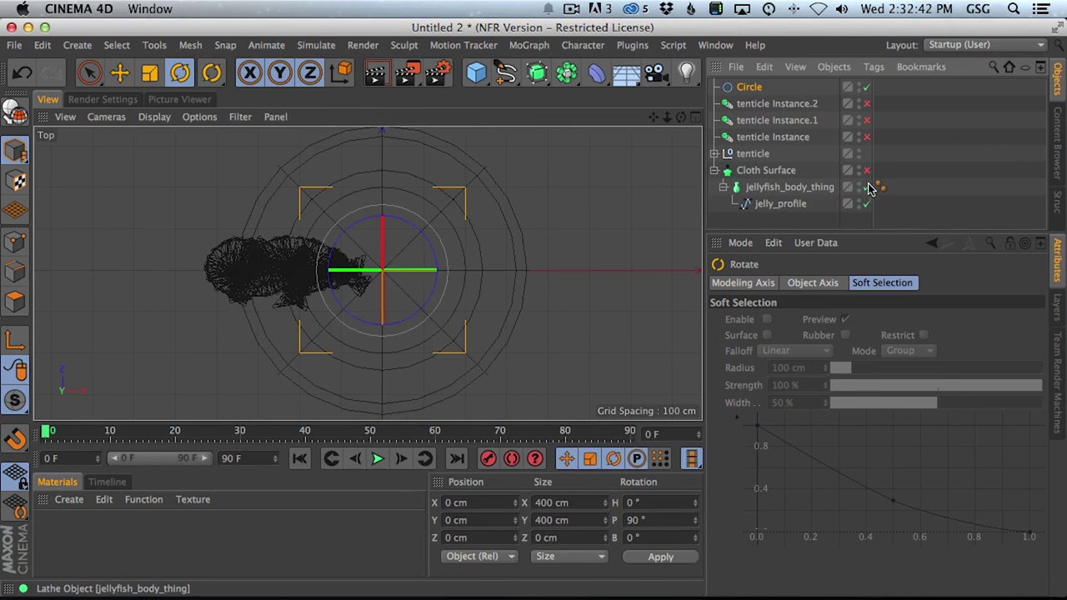
key(alt)
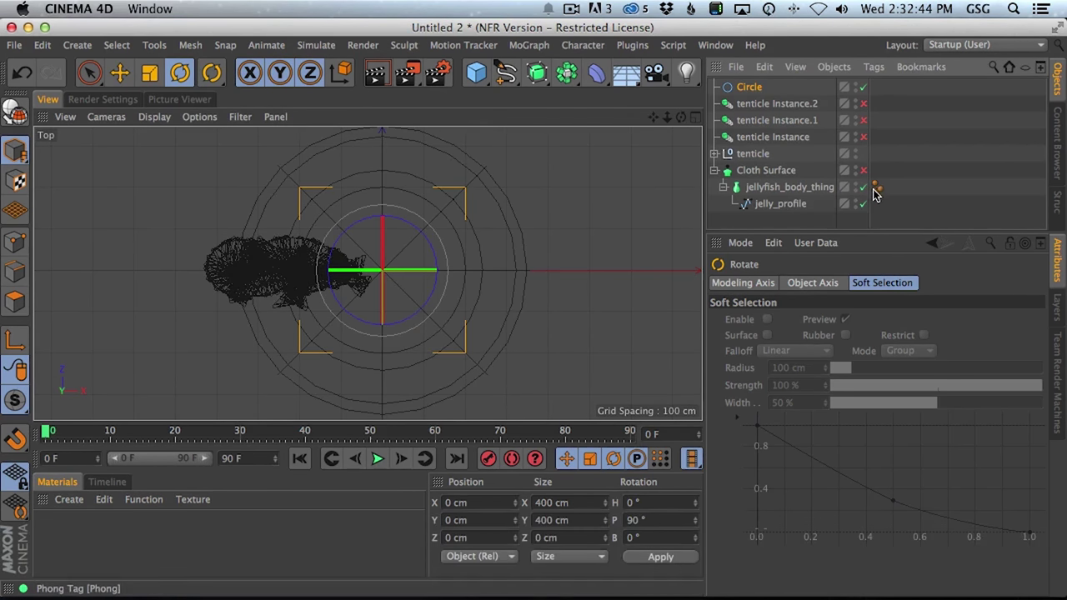
click(865, 187)
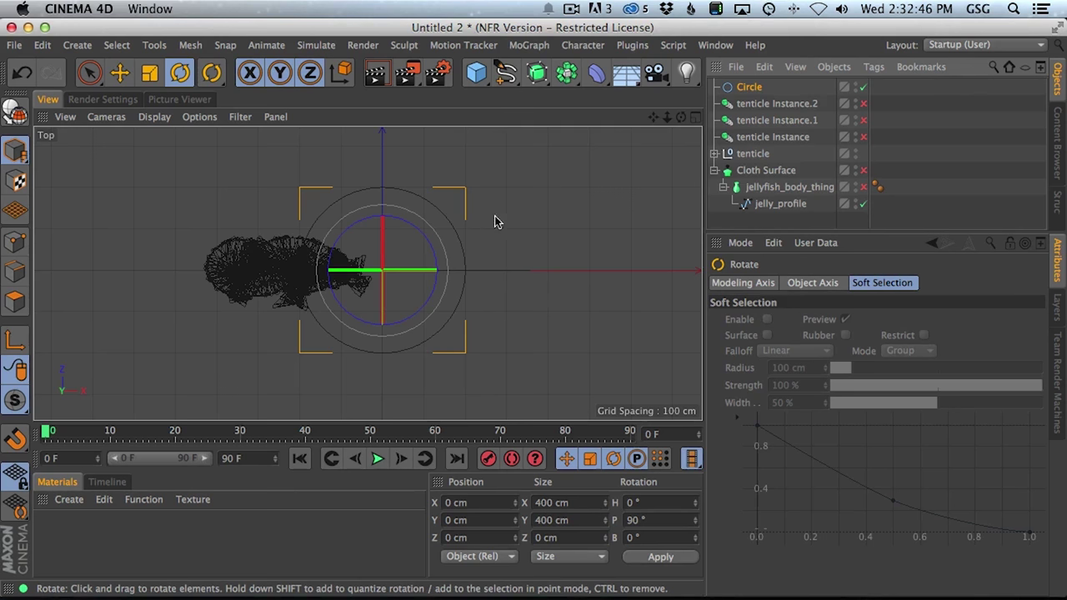
Scale the Circle uniformly to about 483 cm across around the remaining tentacle's base.
click(150, 73)
drag(21, 155, 72, 172)
drag(283, 185, 517, 203)
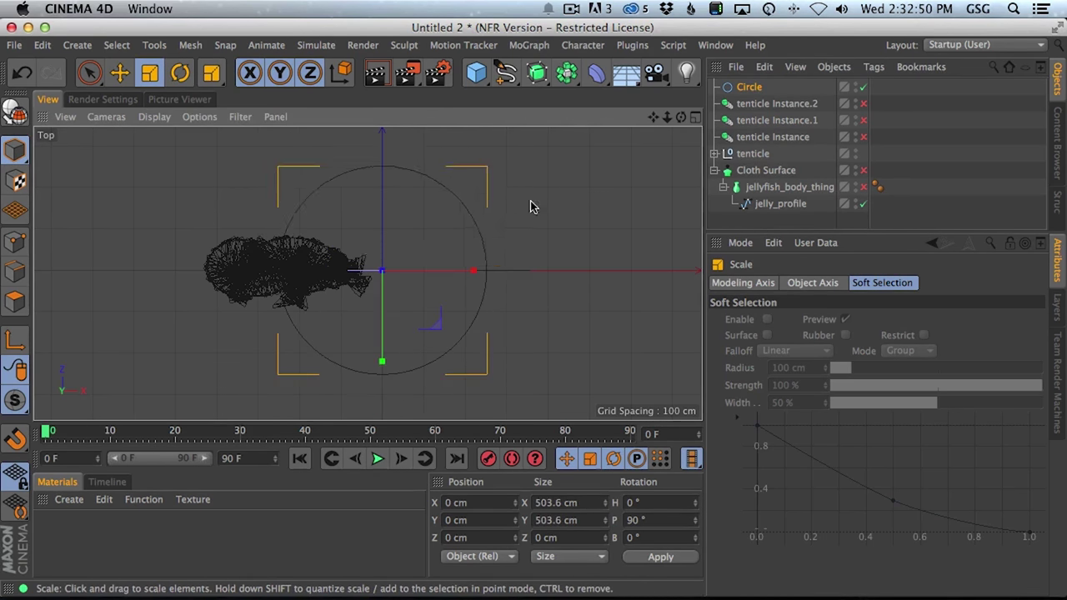
In the Perspective view, move the Circle down to about -15.8 cm in Y.
middle_click(500, 209)
middle_click(322, 250)
alt+drag(368, 273, 443, 224)
alt+right_drag(436, 209, 491, 200)
alt+drag(429, 282, 552, 235)
alt+drag(368, 182, 372, 239)
alt+right_drag(373, 244, 322, 223)
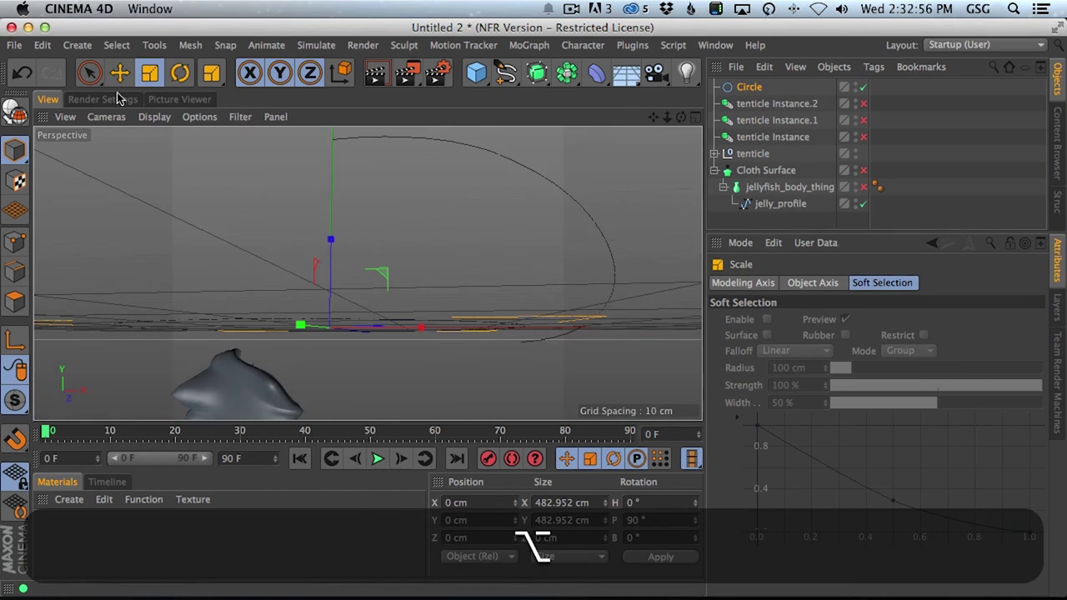
click(119, 73)
drag(331, 240, 336, 255)
Re-enable the Cloth Surface and the jellyfish_body_thing lathe, and check the Circle's placement under the bell.
drag(865, 175, 877, 175)
click(881, 186)
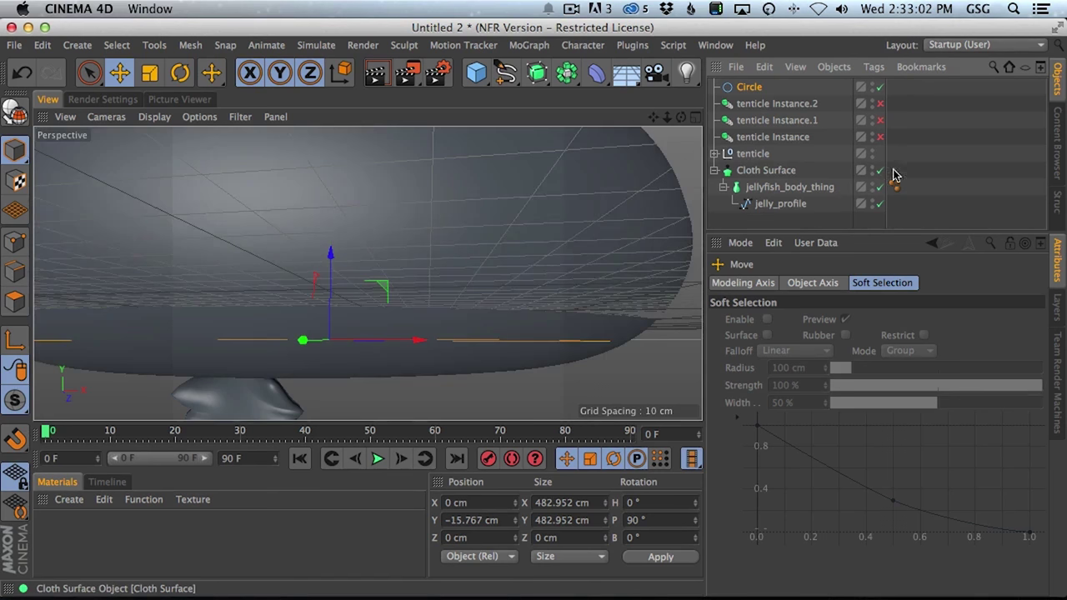
alt+right_drag(429, 319, 417, 331)
alt+drag(457, 348, 470, 247)
alt+drag(367, 275, 488, 248)
Add a Hair object to the Circle spline beneath the jellyfish bell.
click(731, 90)
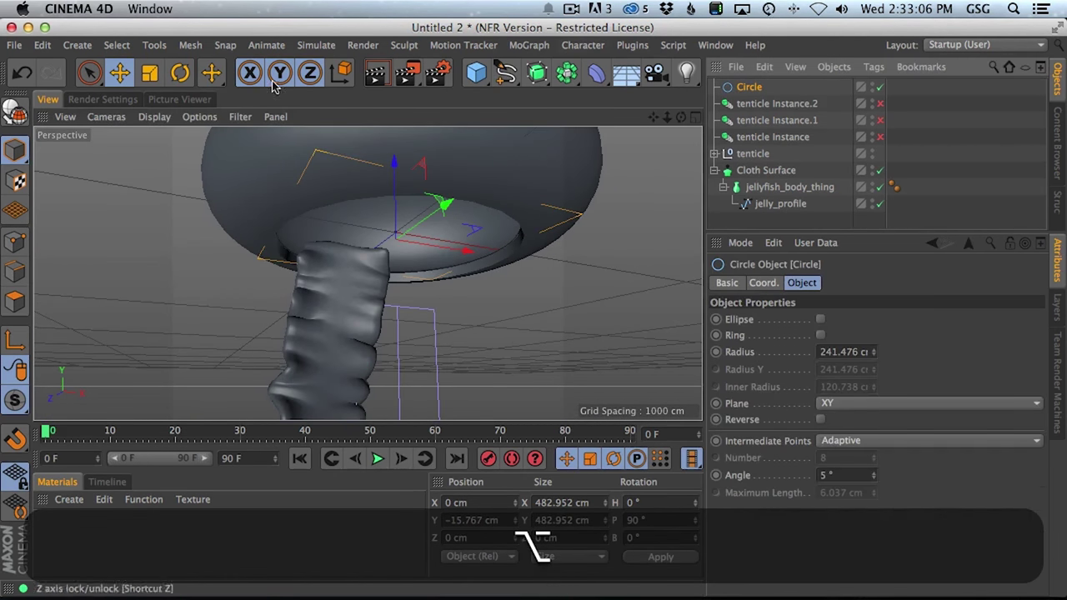
click(225, 45)
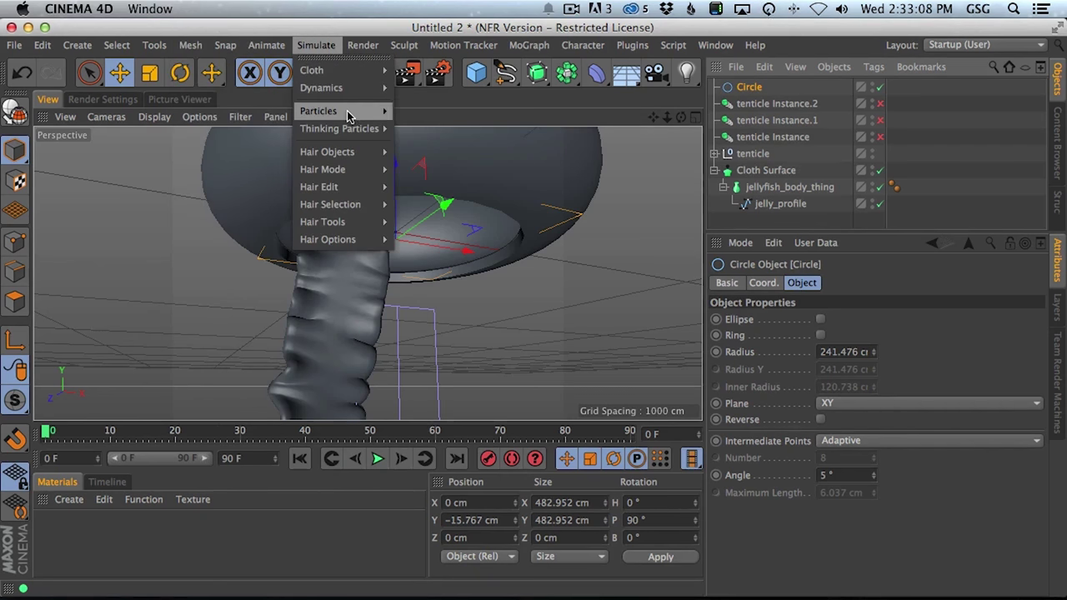
mouse_move(386, 157)
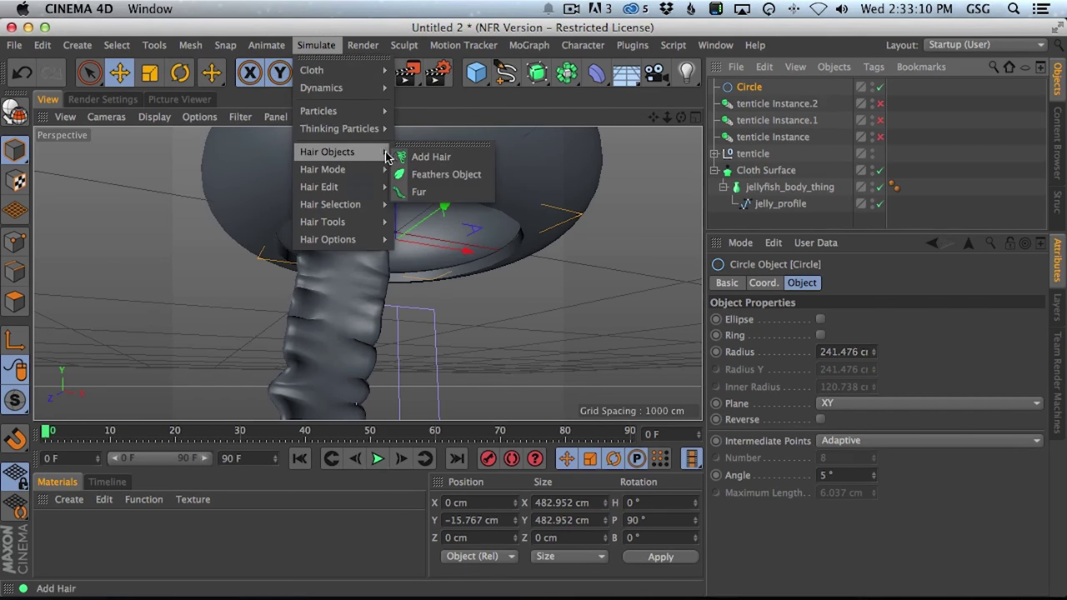
click(431, 157)
alt+drag(464, 155, 434, 292)
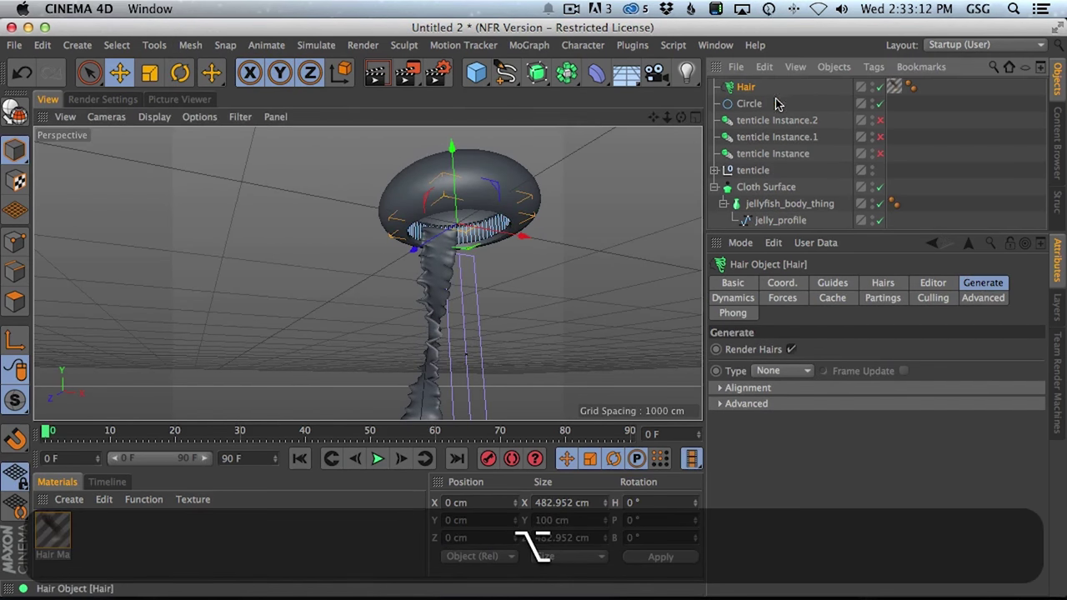
Lengthen the Hair object's guides to 1516 cm.
click(836, 284)
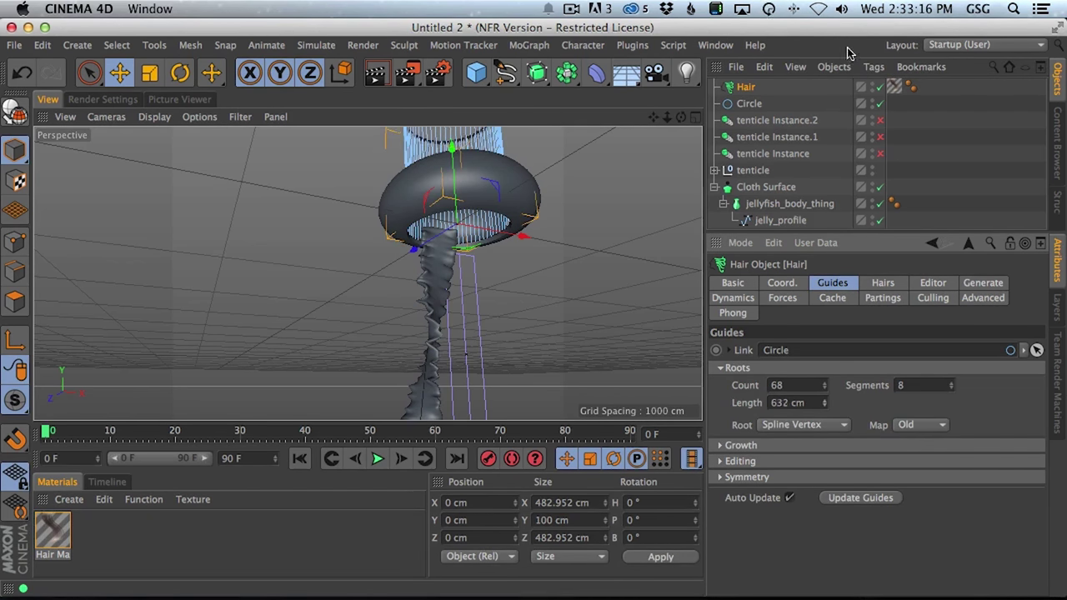
drag(849, 55, 848, 49)
alt+right_drag(522, 276, 450, 276)
alt+middle_drag(493, 255, 460, 285)
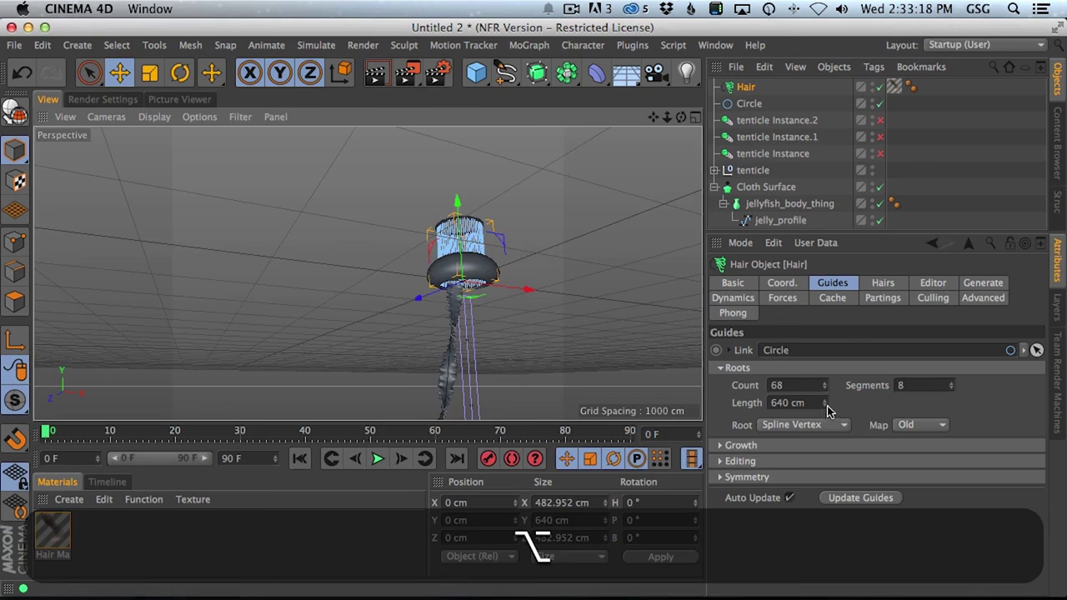
drag(828, 413, 842, 275)
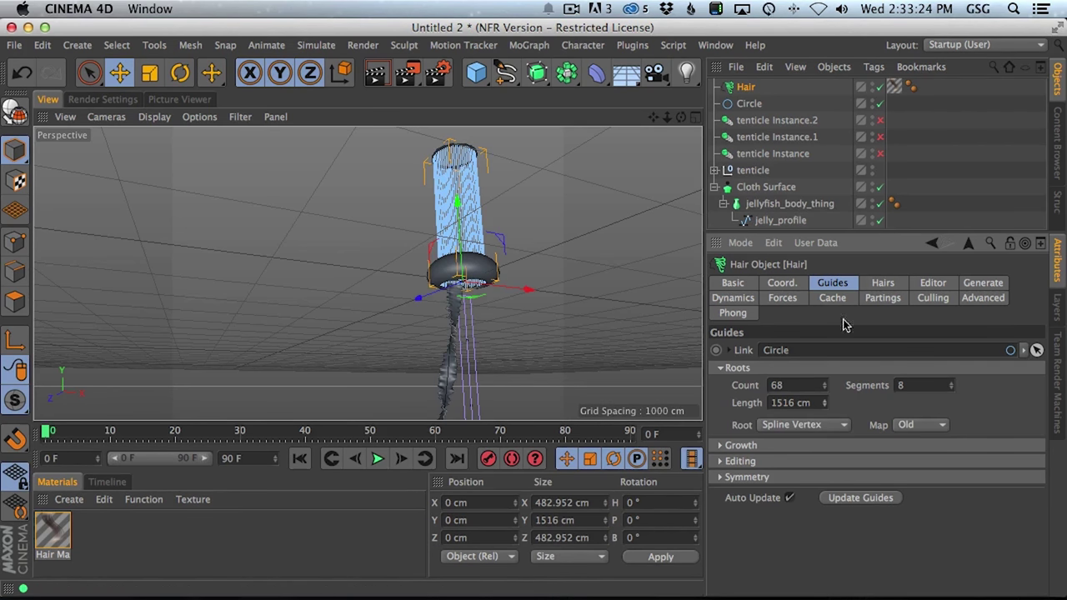
Rotate the Circle to a pitch of 270° so the hair guides hang down from the bell.
click(181, 74)
click(748, 104)
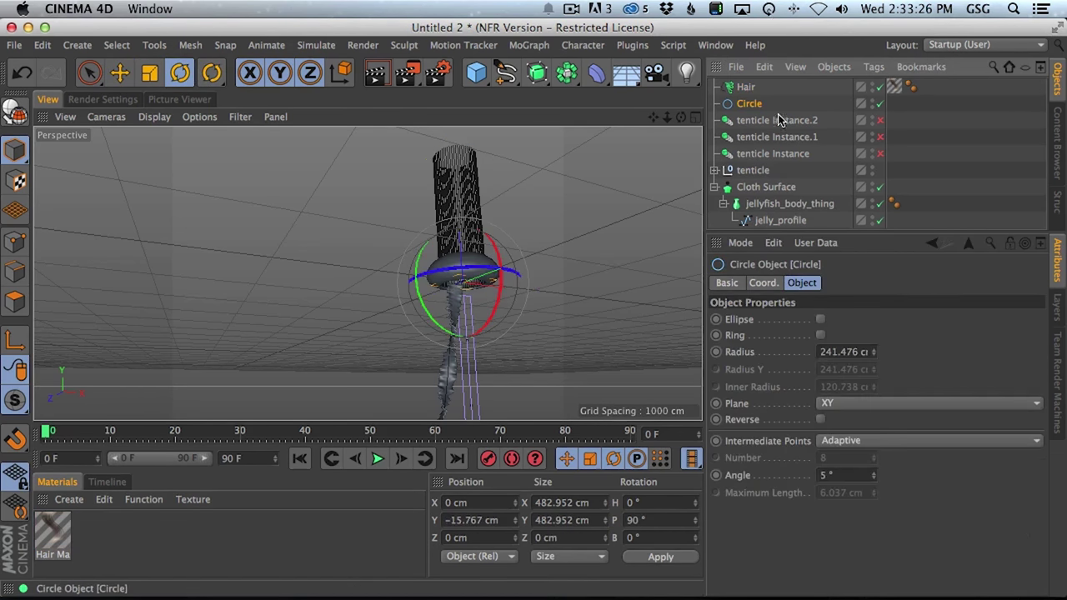
drag(498, 259, 393, 342)
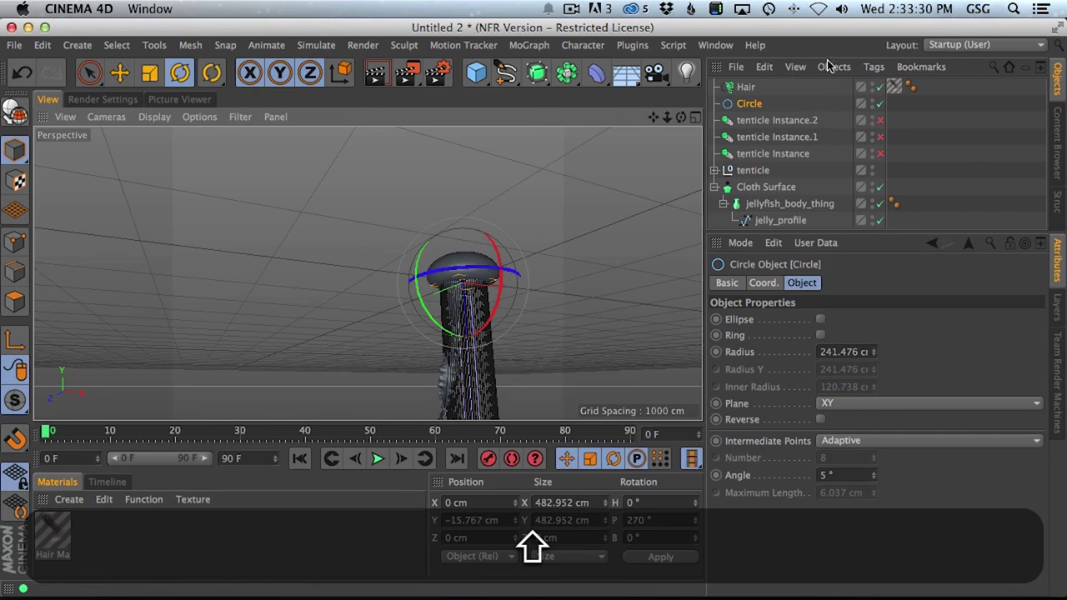
Set the Hair object's generate type to Instance.
click(746, 88)
click(984, 284)
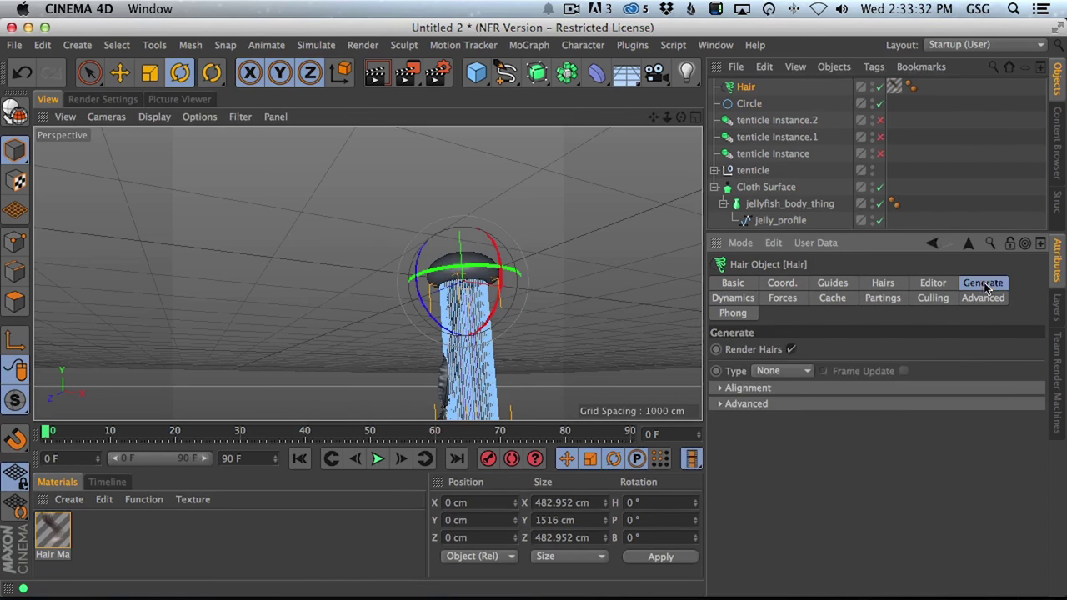
click(782, 371)
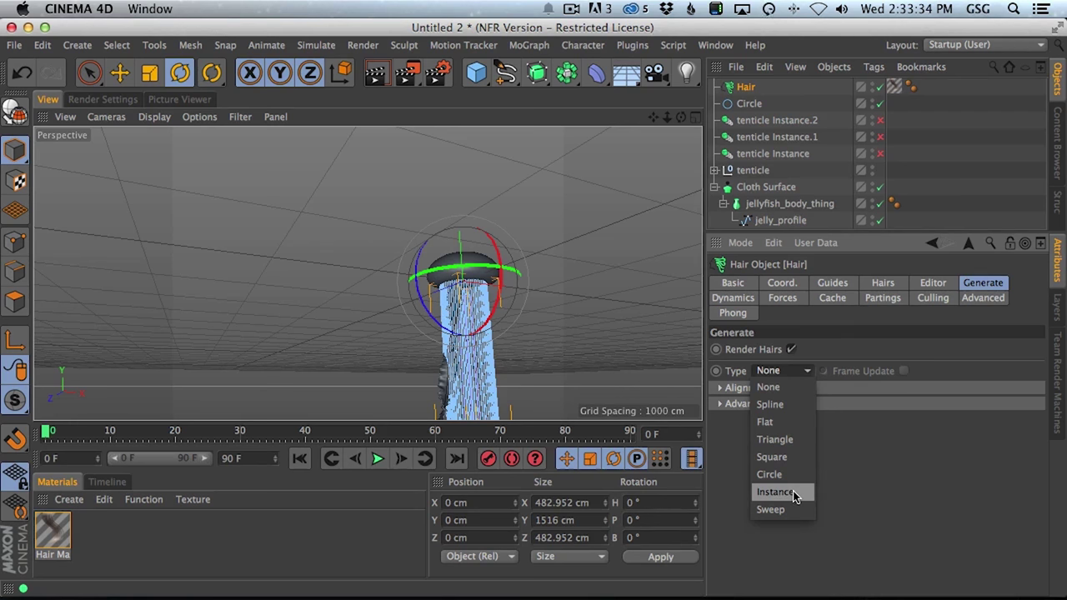
click(930, 339)
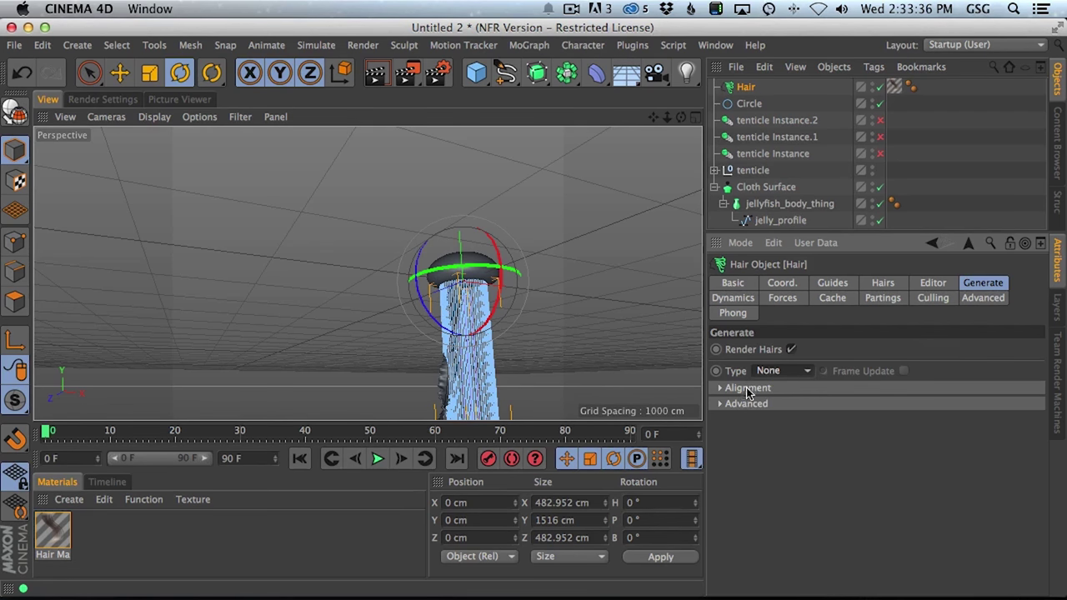
click(782, 371)
click(784, 492)
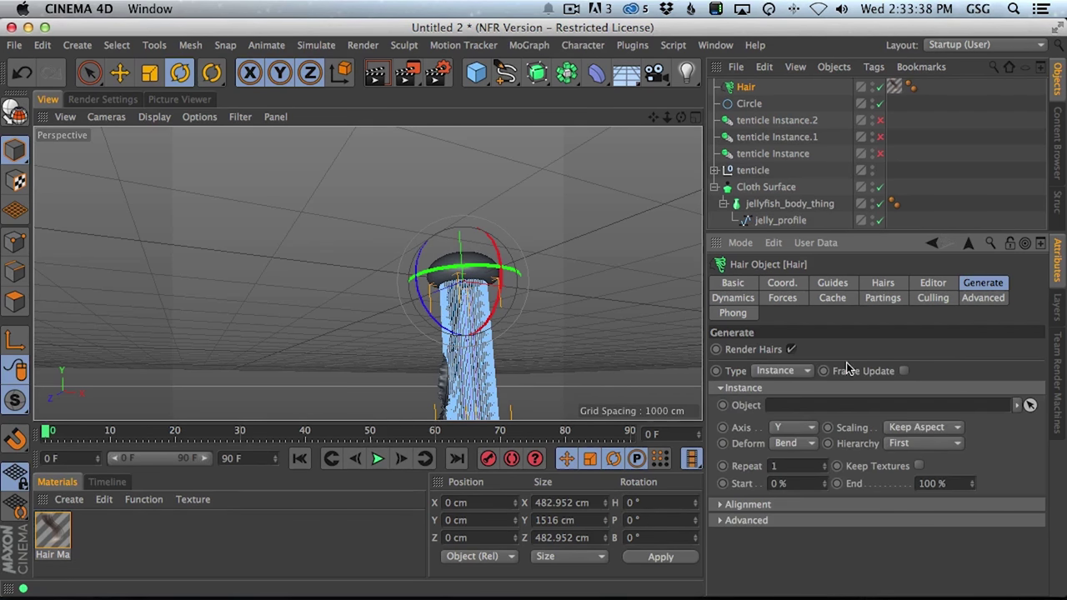
Try the tenticle null as the Hair's instance object, and clear the link again.
drag(758, 172, 771, 447)
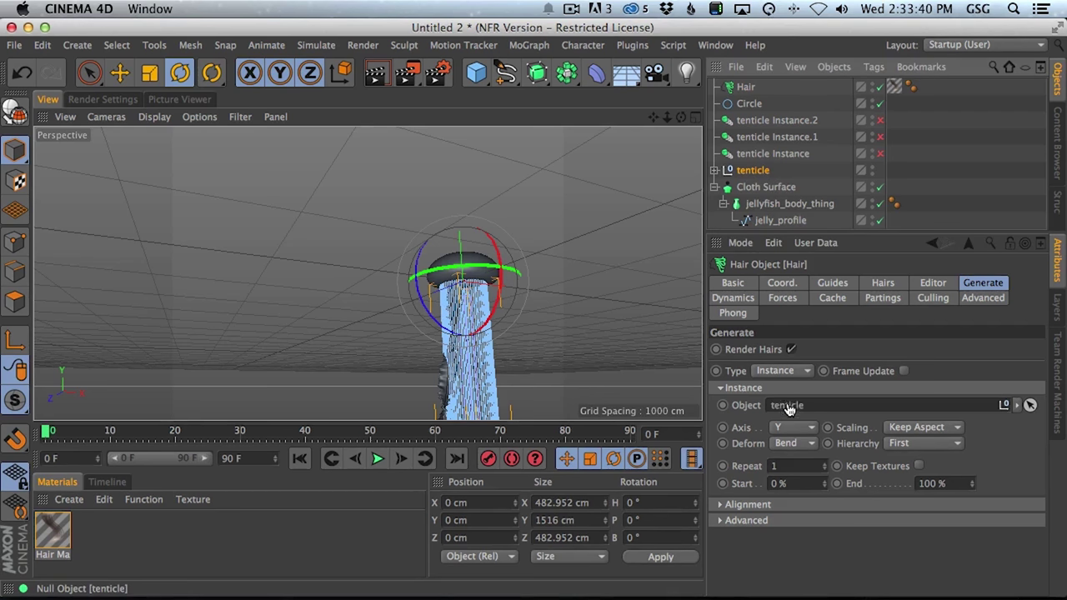
alt+drag(432, 415, 481, 290)
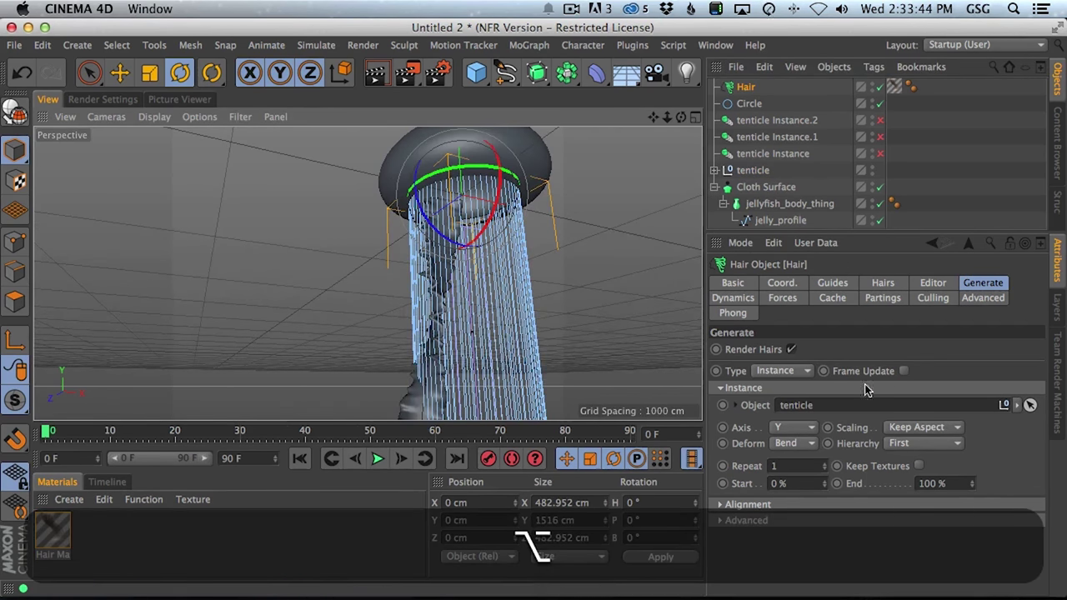
click(1021, 407)
click(1013, 417)
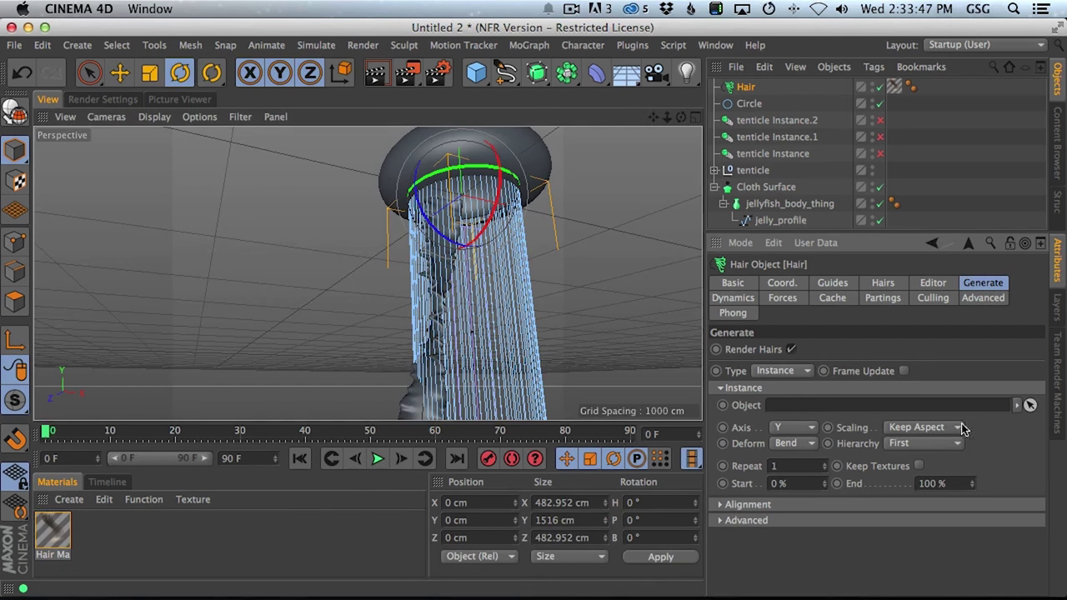
Save the project as Jellyfish.c4d in the 1 Raw Scene Files folder of 5-6.
click(16, 47)
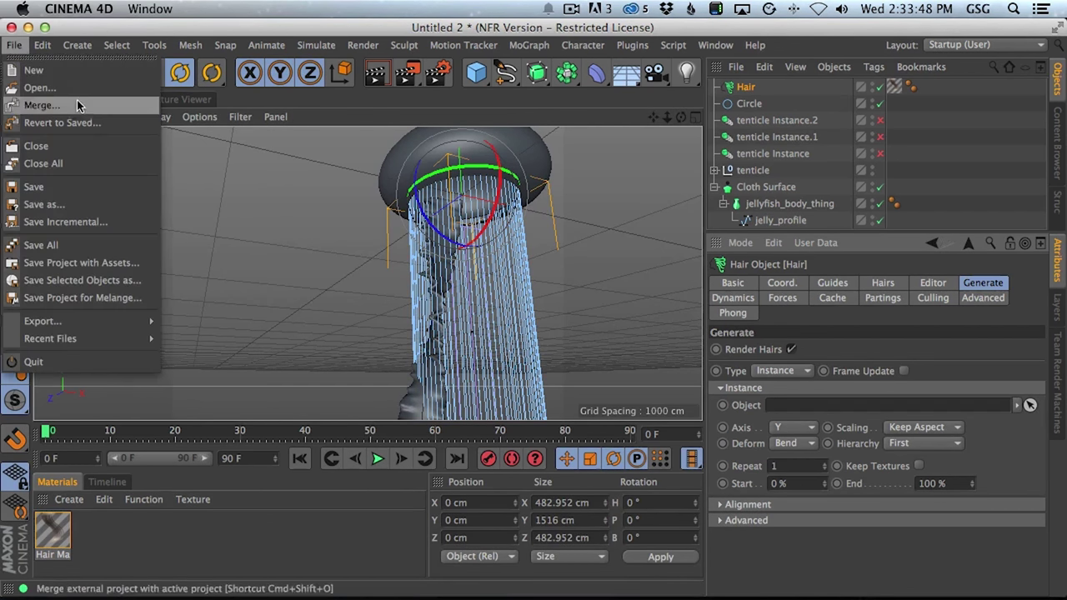
click(129, 212)
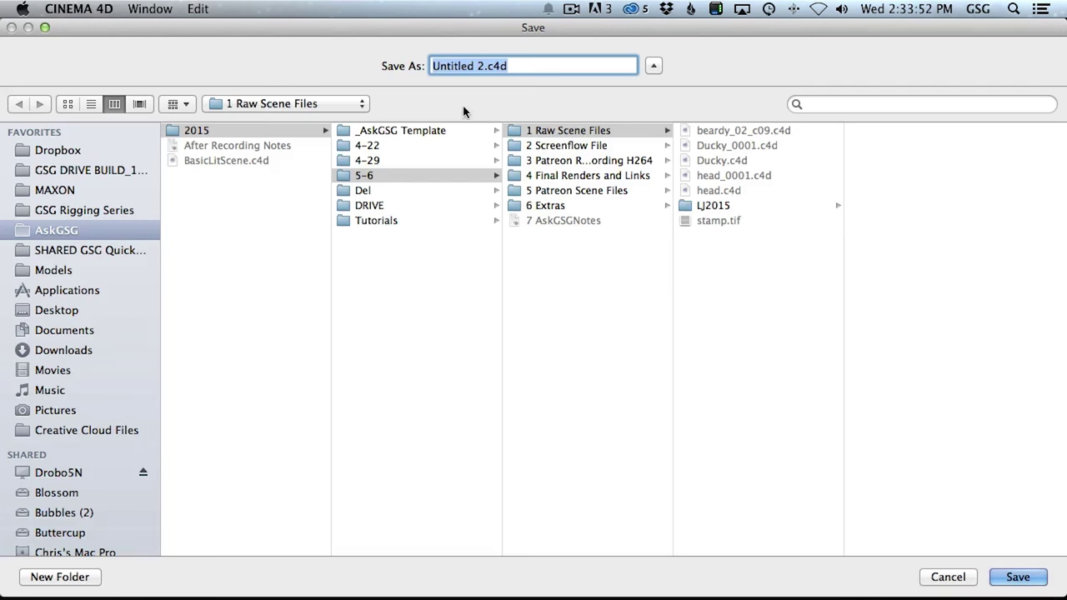
click(580, 130)
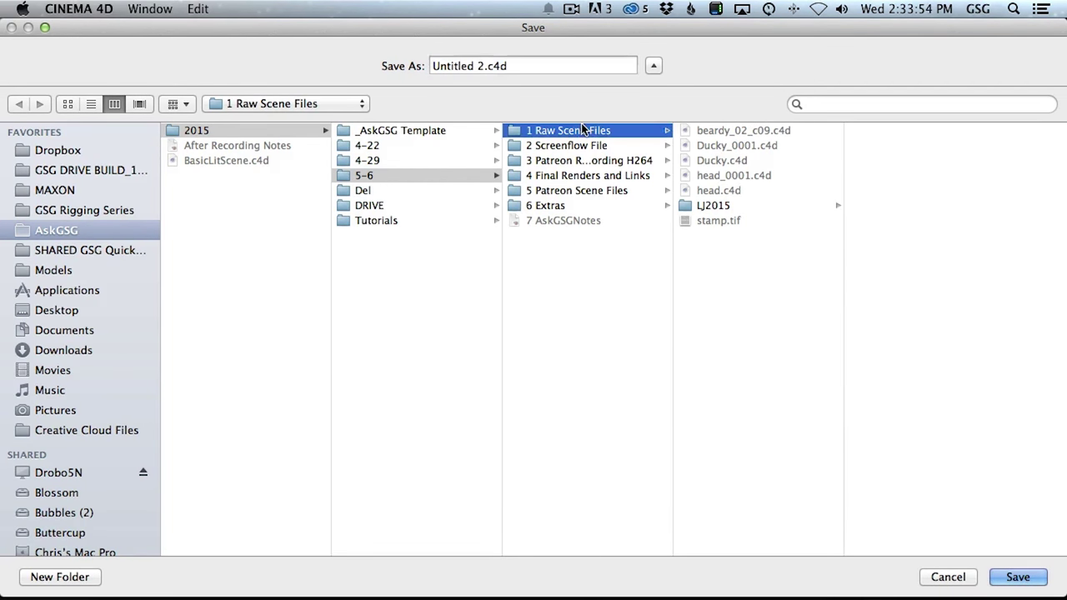
drag(488, 65, 371, 82)
text(Jelly)
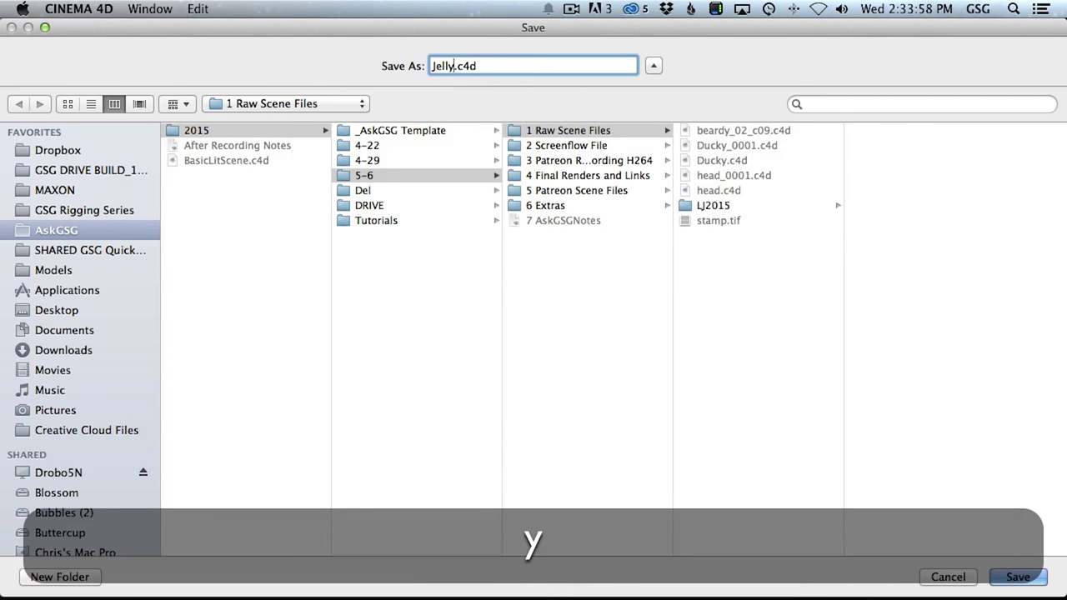
text(fish)
key(Return)
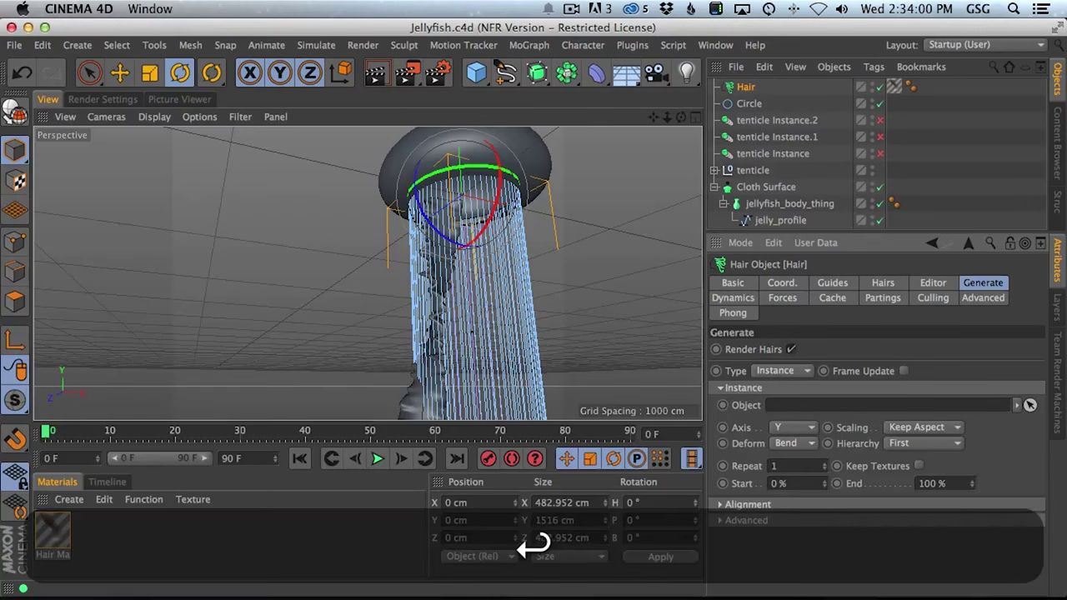
Set the Circle's intermediate points to Uniform to even out the hair root spacing.
click(767, 106)
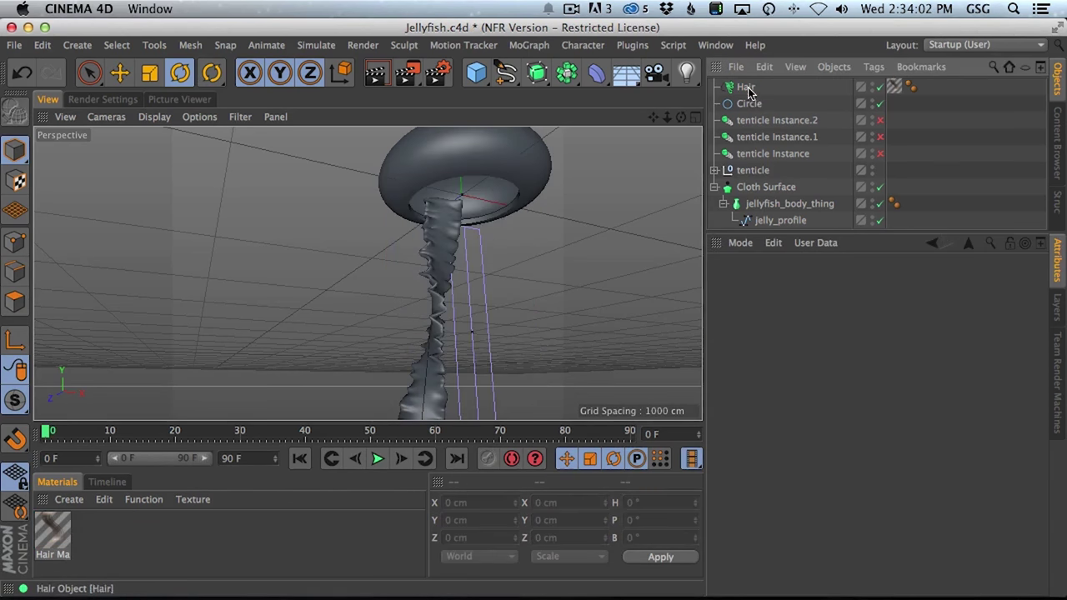
click(747, 87)
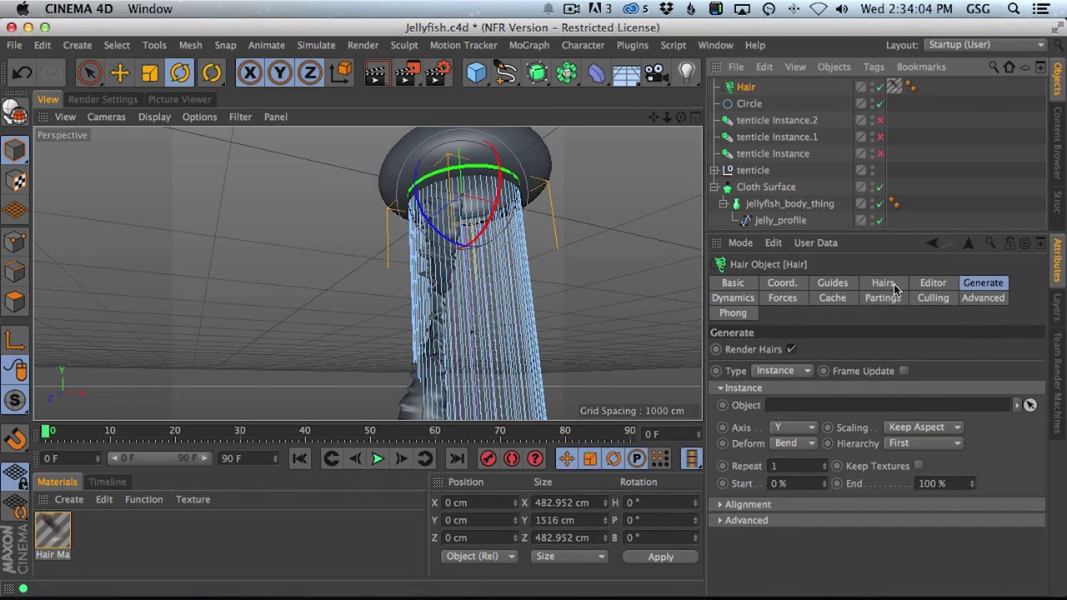
click(836, 283)
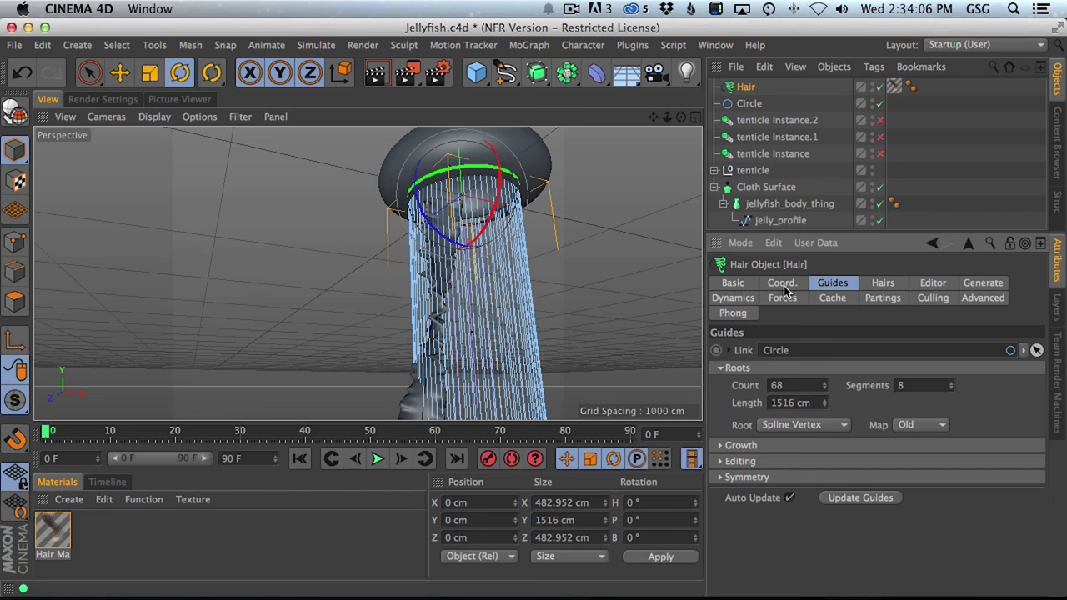
click(754, 105)
click(873, 441)
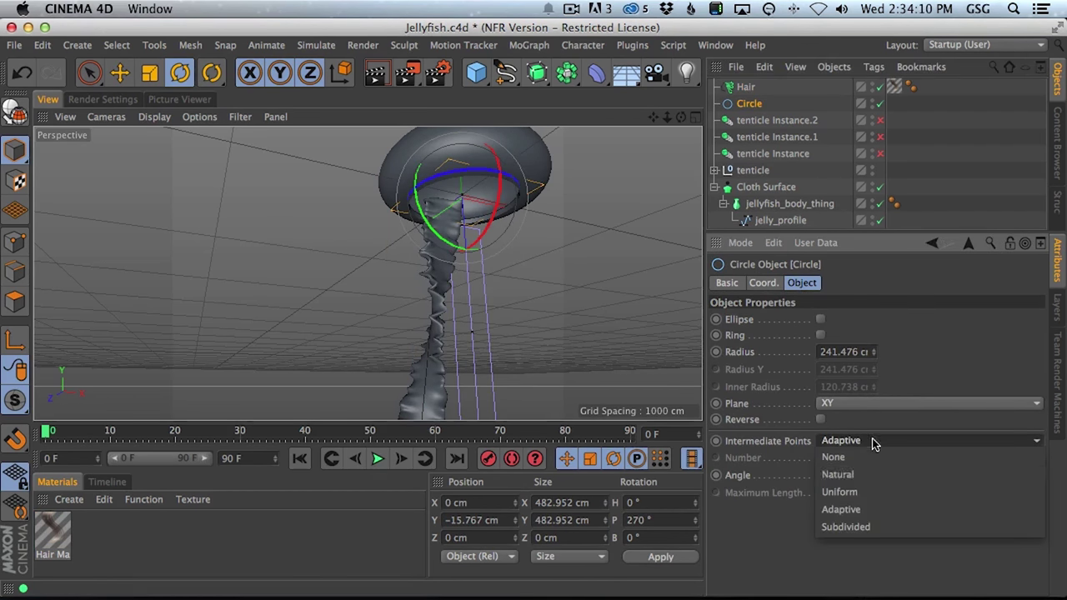
click(875, 491)
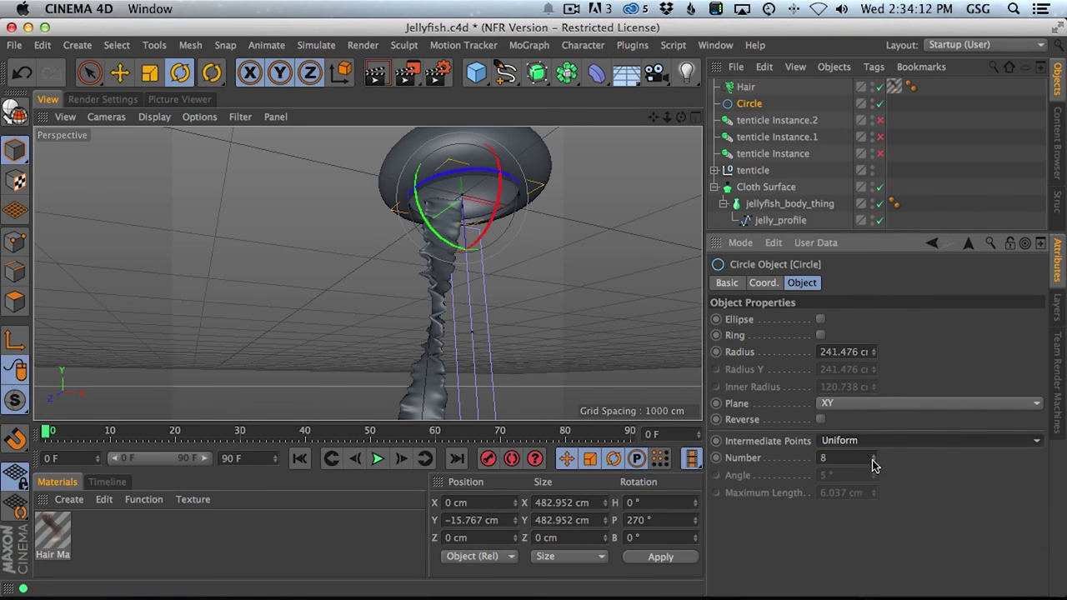
Regrow the Hair object's guides from the updated Circle.
click(746, 86)
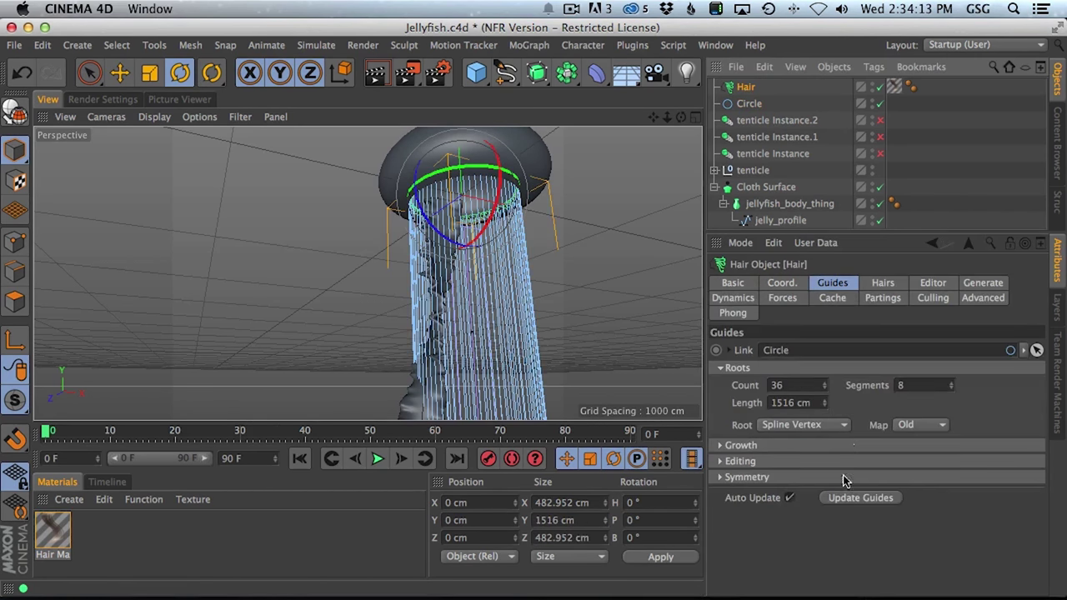
click(740, 445)
click(805, 445)
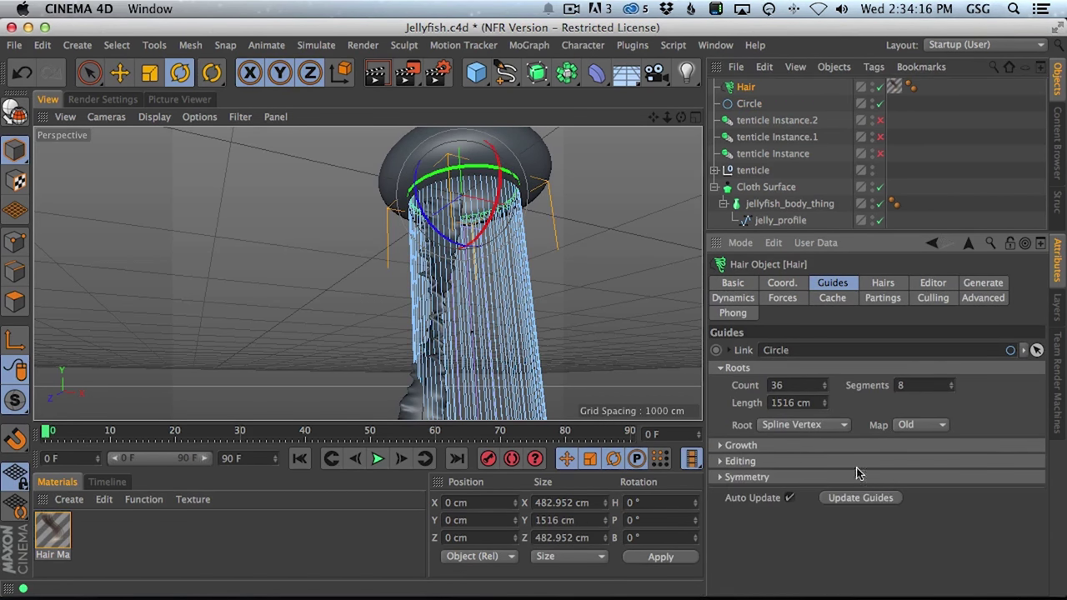
click(769, 461)
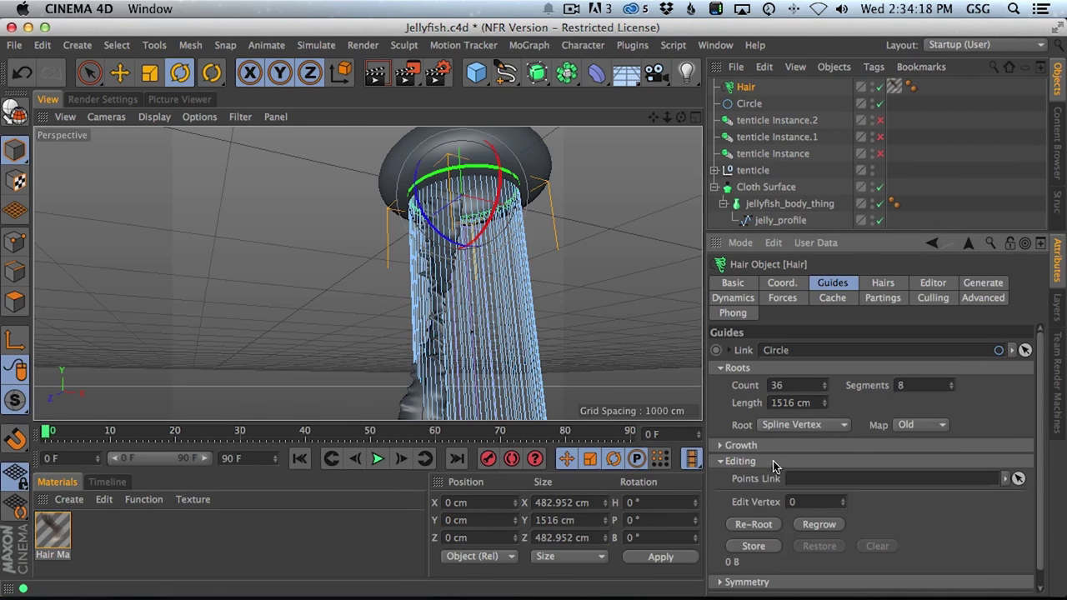
click(820, 526)
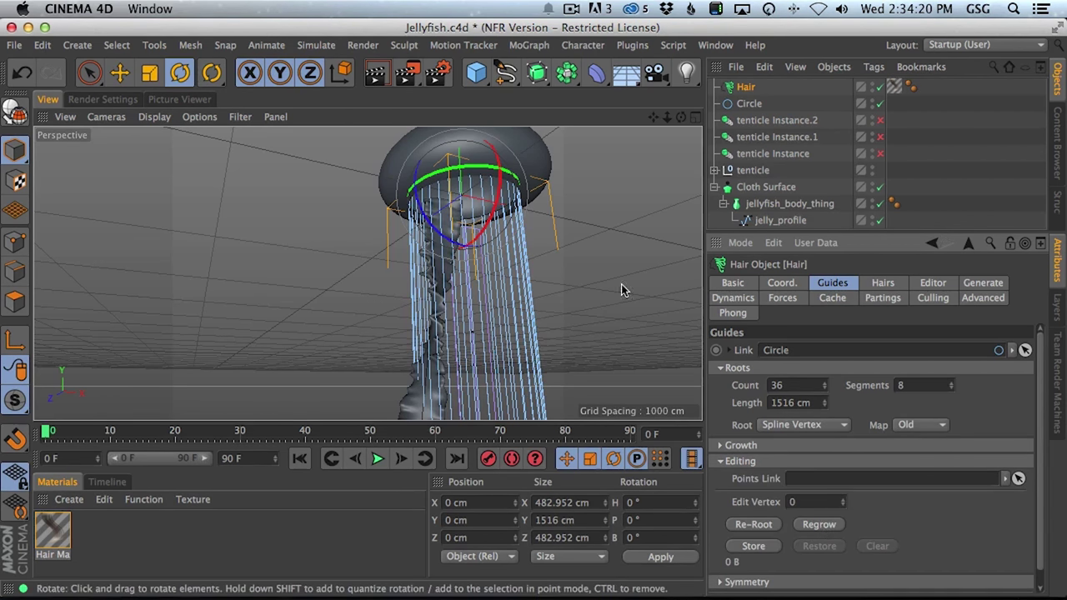
Add a Wind particle modifier to the scene.
alt+drag(523, 133, 491, 250)
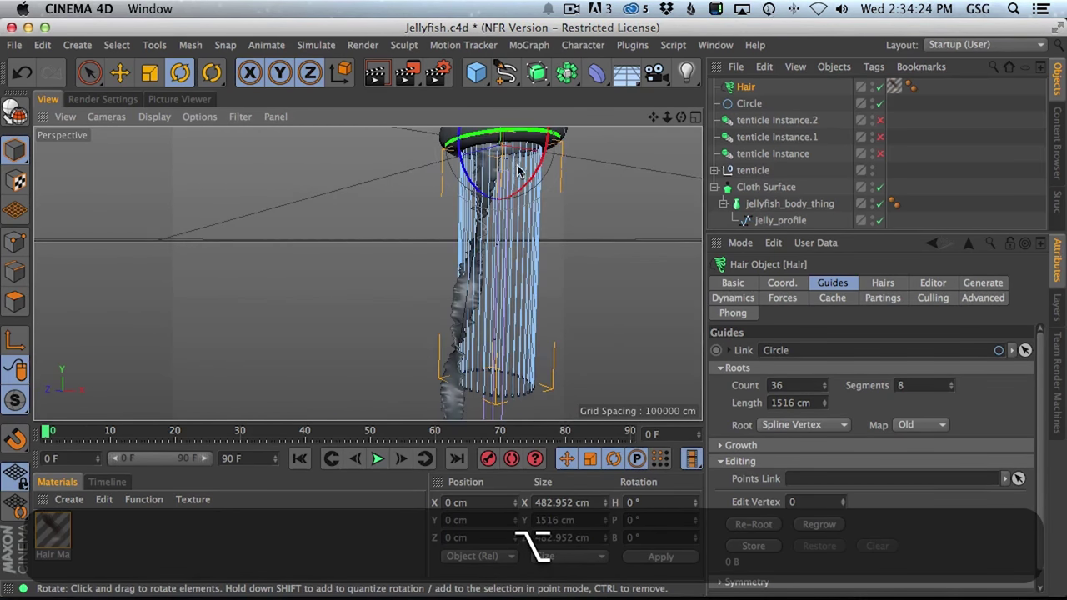
alt+middle_drag(494, 244, 505, 275)
alt+right_drag(505, 275, 472, 276)
click(267, 46)
click(265, 46)
click(316, 45)
mouse_move(361, 111)
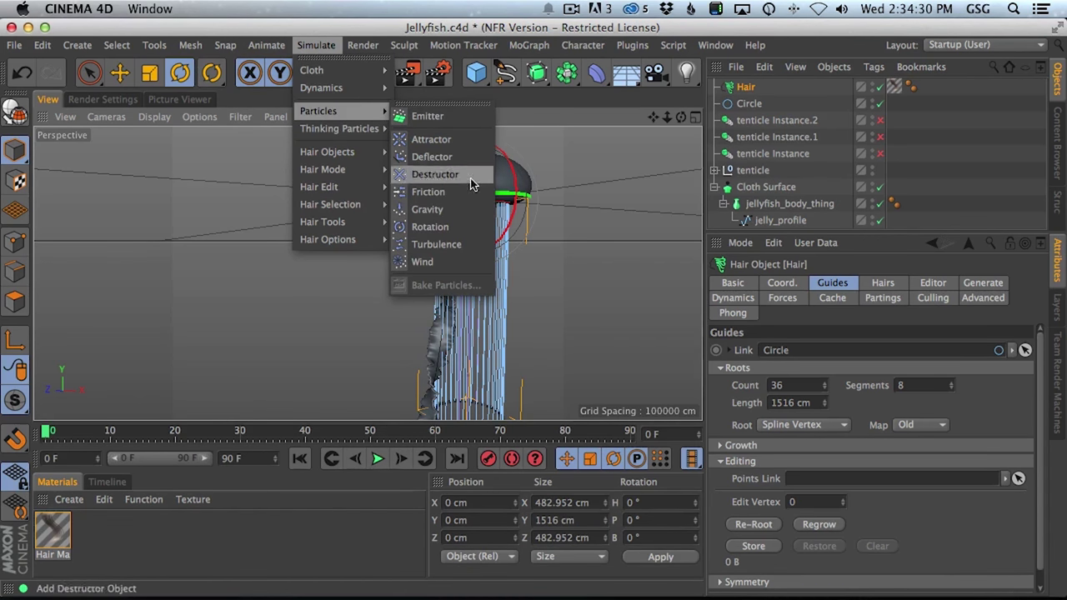
click(461, 267)
mouse_move(533, 218)
alt+right_down()
mouse_move(521, 226)
mouse_move(528, 241)
mouse_move(513, 223)
alt+right_up()
Rotate the Wind to a pitch of 90° and move it down to about -833 cm in Y, below the bell.
click(180, 72)
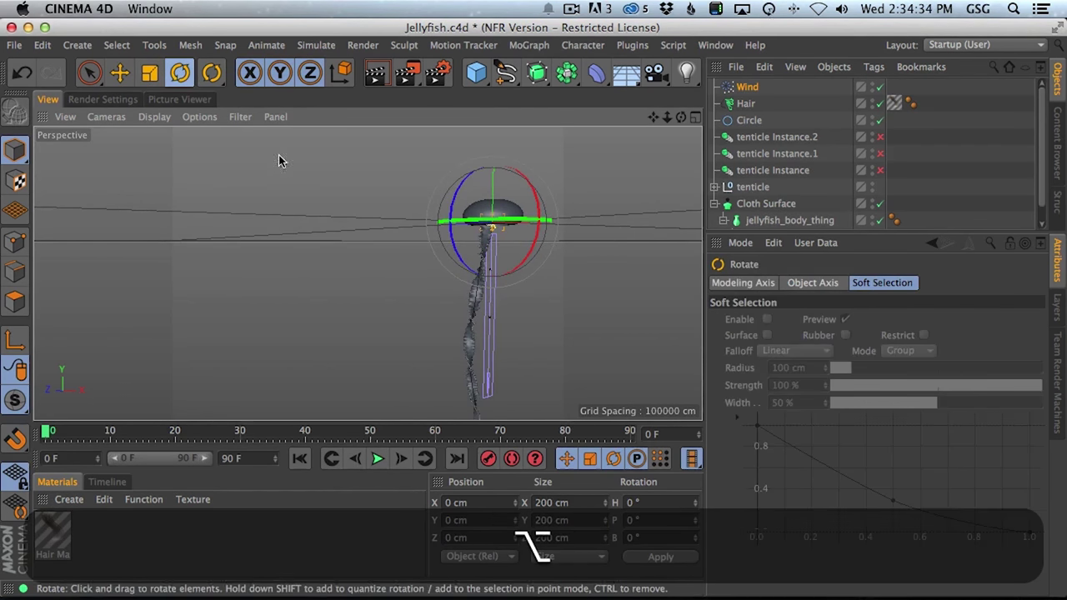
drag(539, 200, 541, 281)
key(shift+e)
drag(501, 147, 502, 214)
alt+right_drag(489, 318, 534, 295)
alt+drag(533, 293, 495, 310)
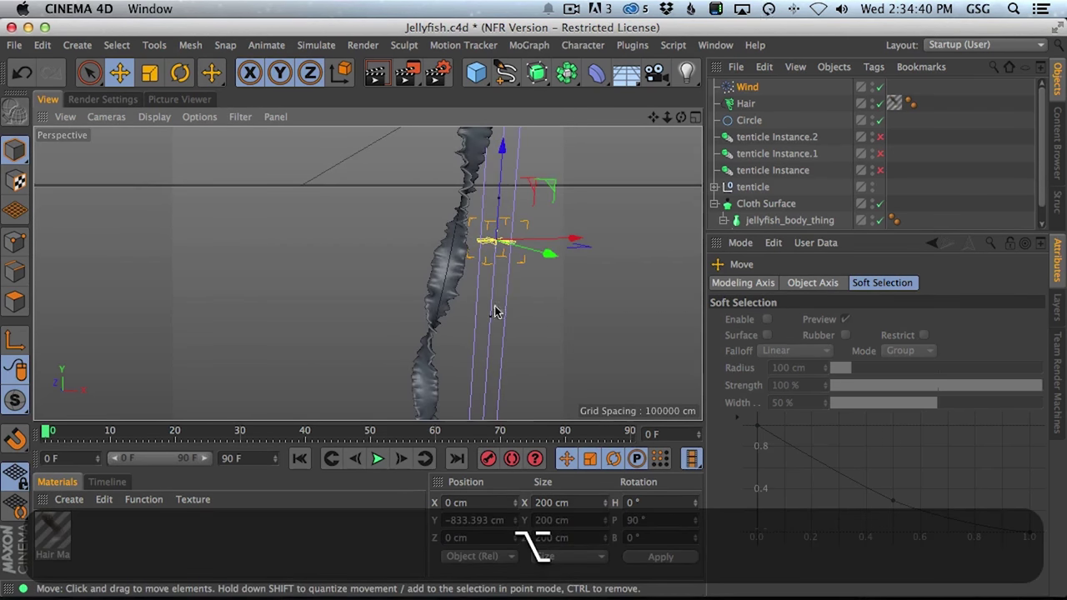
click(745, 104)
alt+right_drag(549, 257, 491, 254)
click(804, 112)
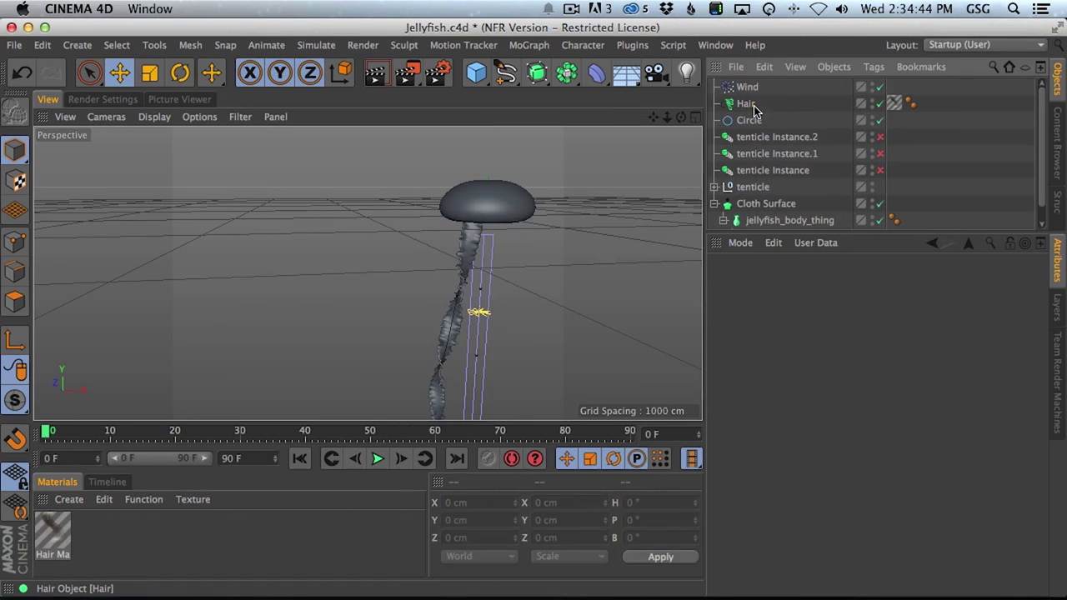
Set the Hair object's generate type to None so it produces plain hairs instead of instances.
click(752, 108)
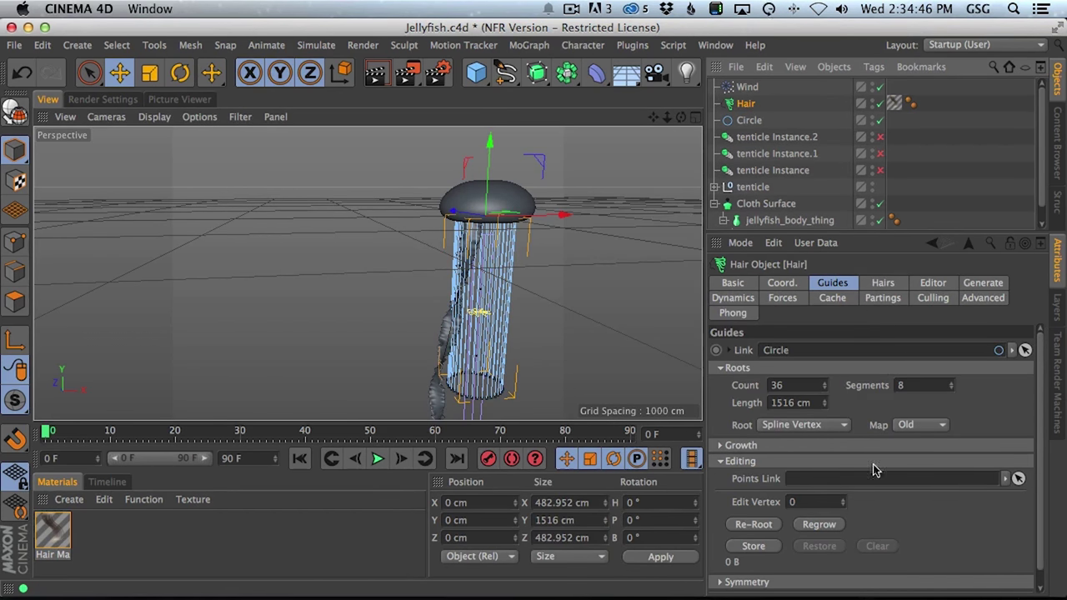
click(883, 284)
click(937, 284)
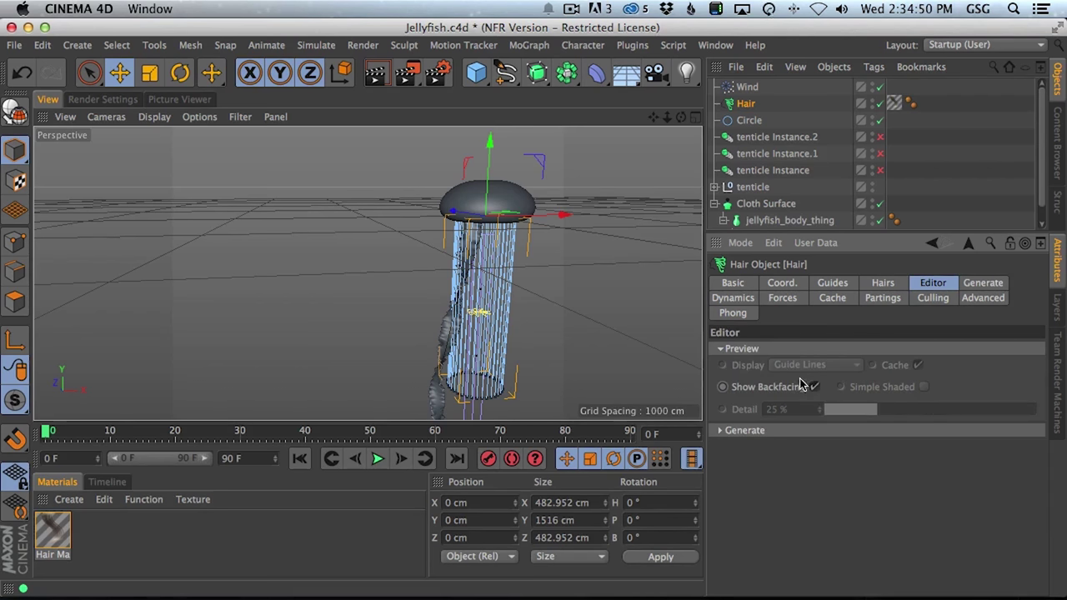
click(975, 288)
click(781, 370)
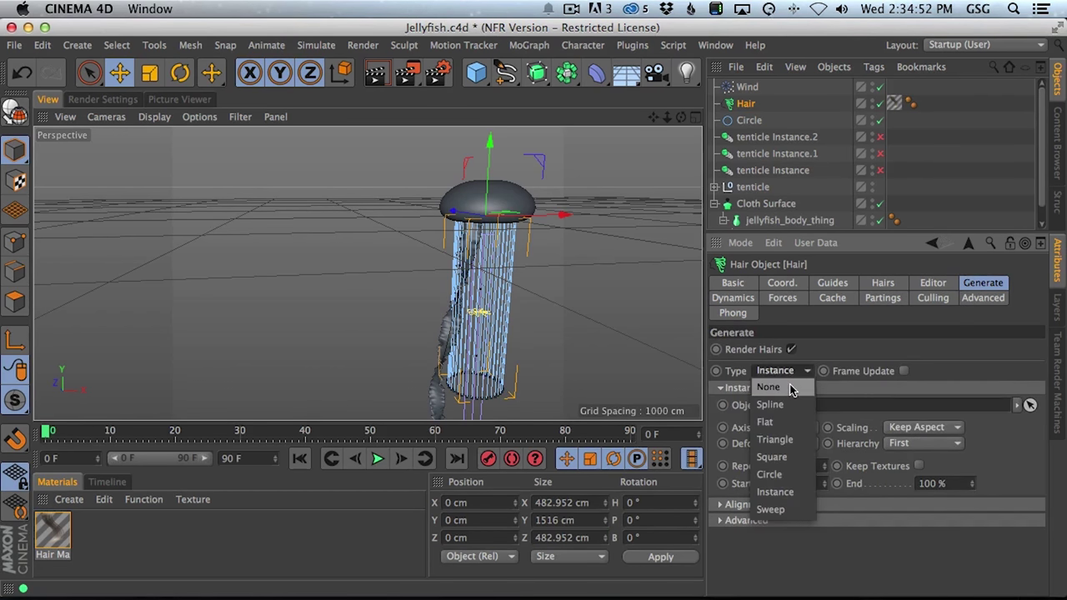
click(776, 384)
click(953, 139)
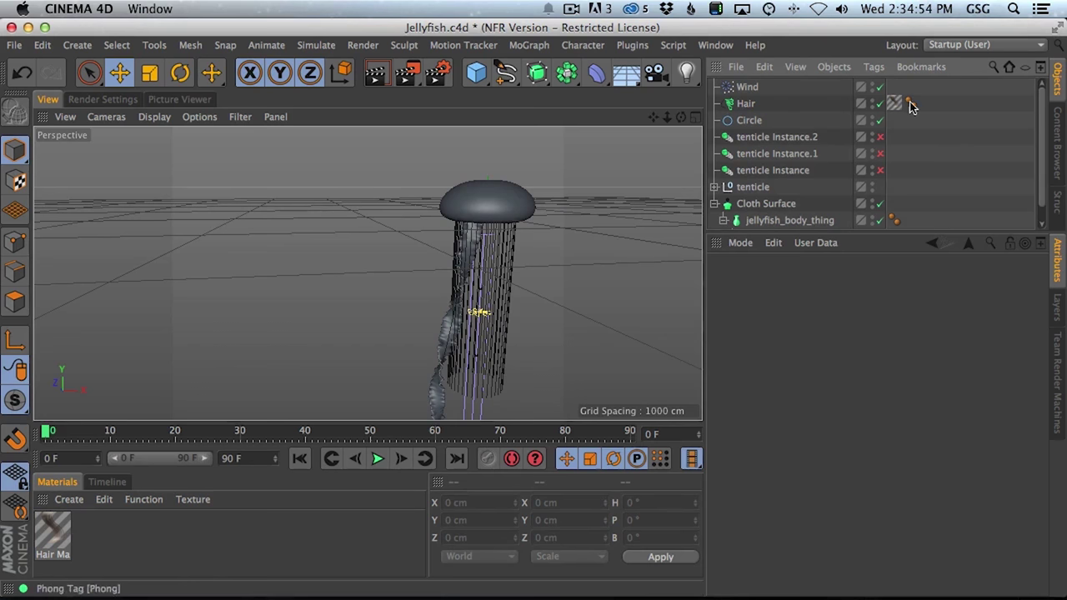
Play the simulation and add the Wind to the Hair object's force objects in Include mode.
click(747, 87)
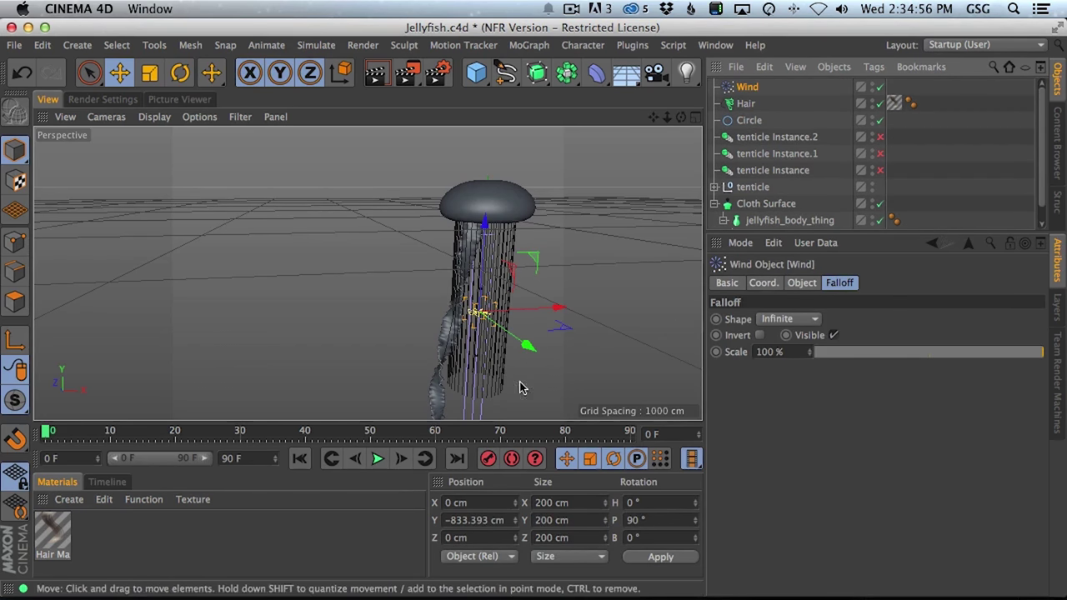
click(377, 458)
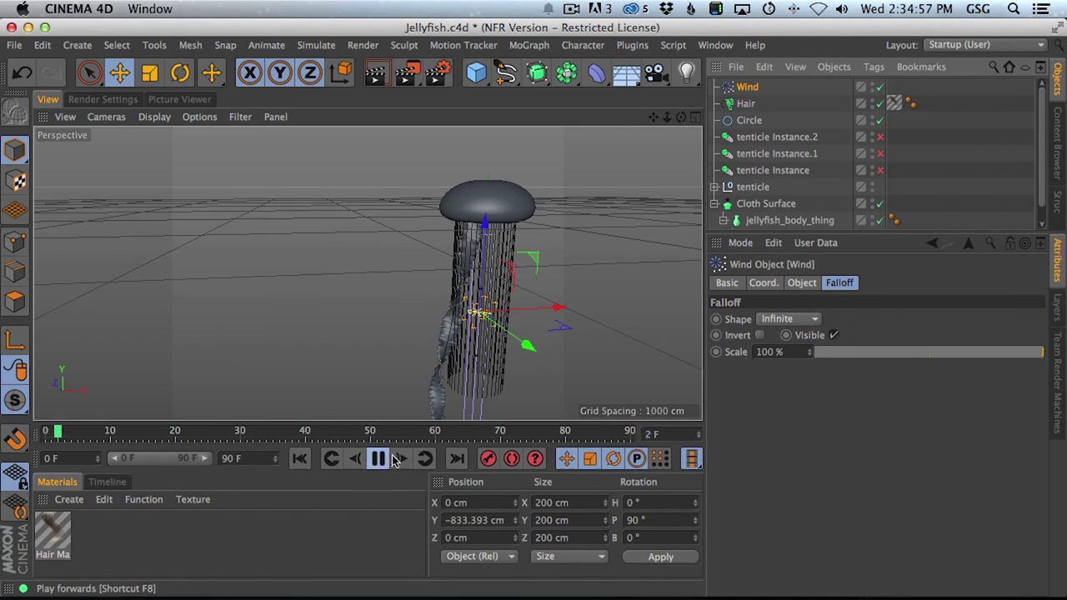
click(746, 103)
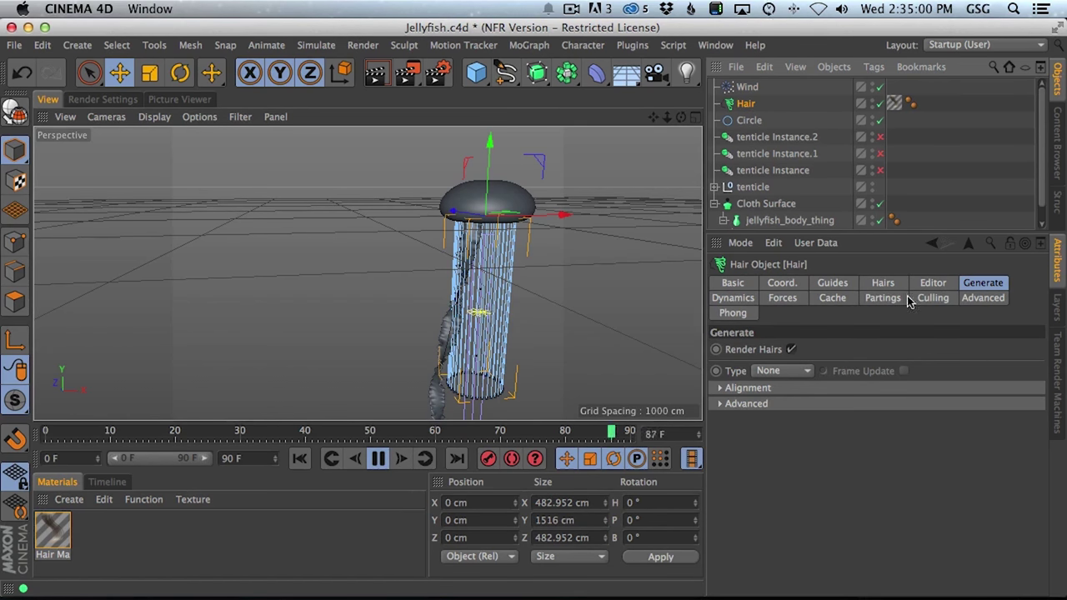
click(782, 297)
drag(750, 87, 843, 454)
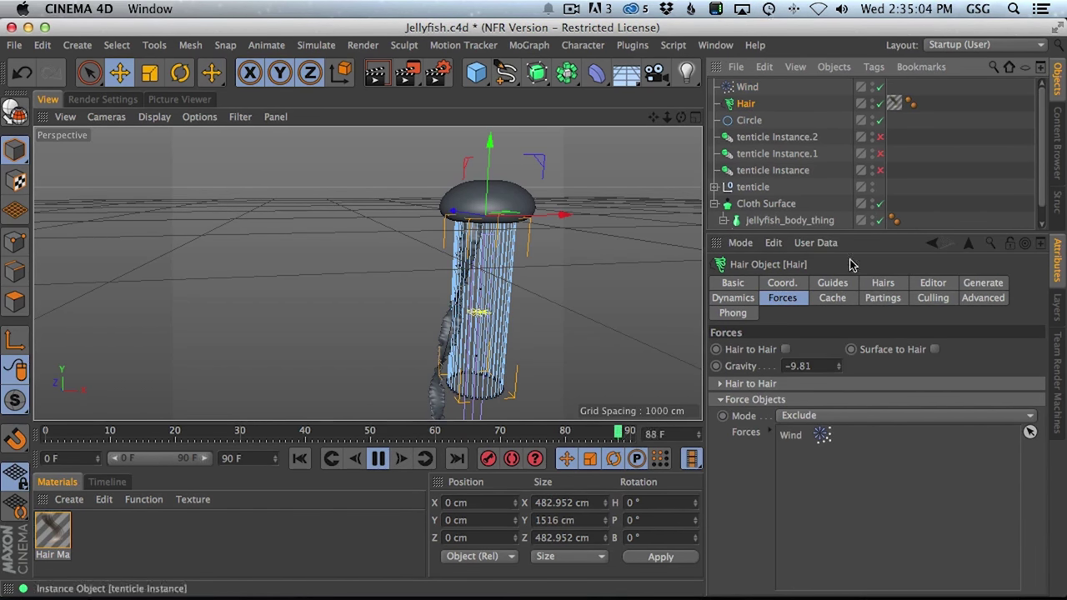
click(821, 415)
click(829, 434)
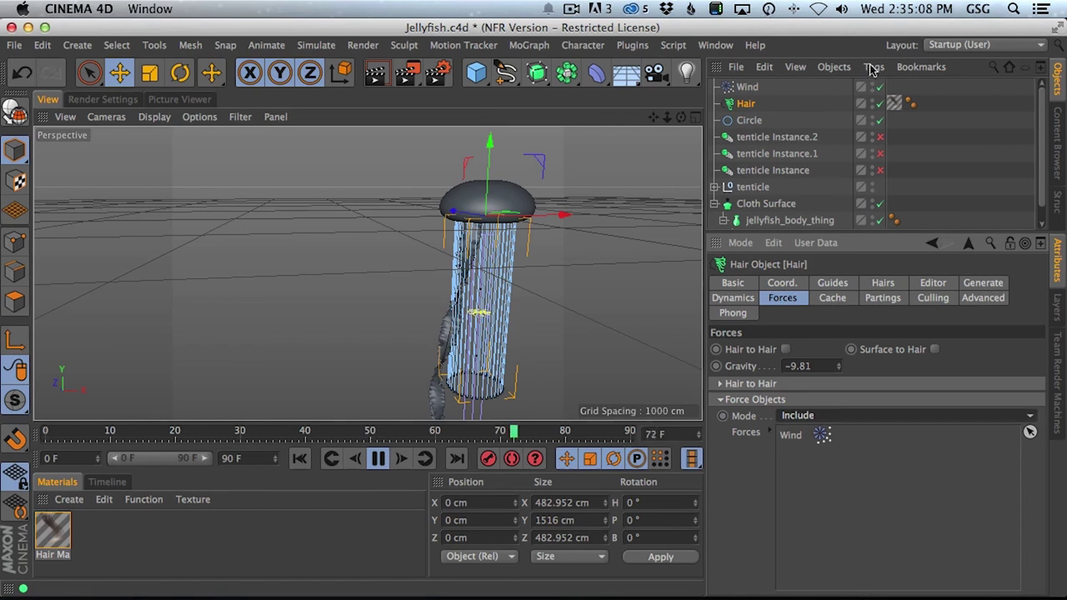
click(951, 105)
Set the Wind's turbulence to 100%, its turbulence frequency to 55.16% and its wind speed to 300 cm.
click(747, 87)
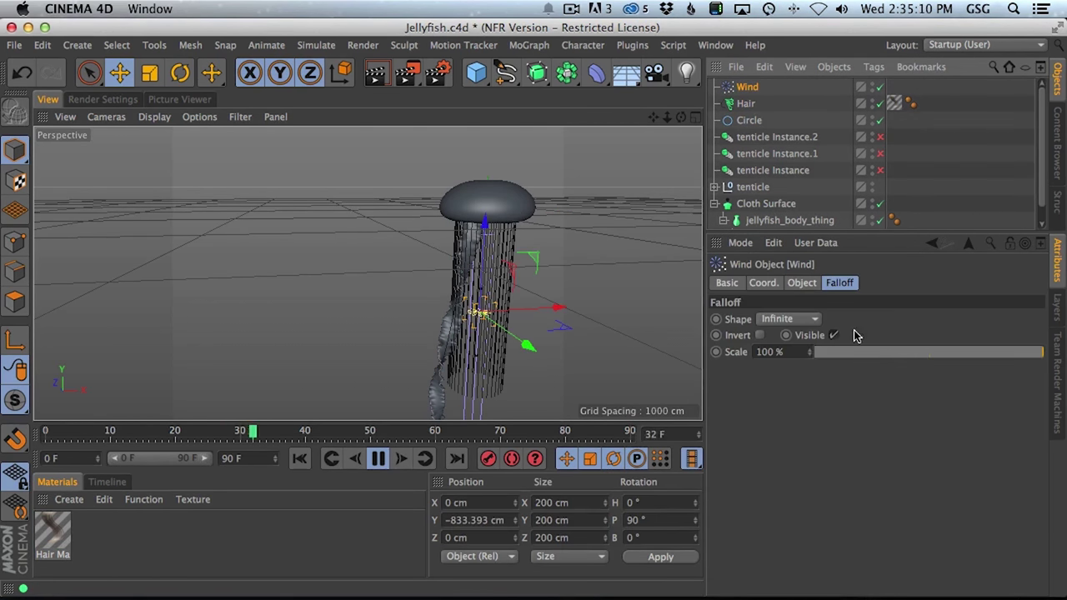
click(802, 283)
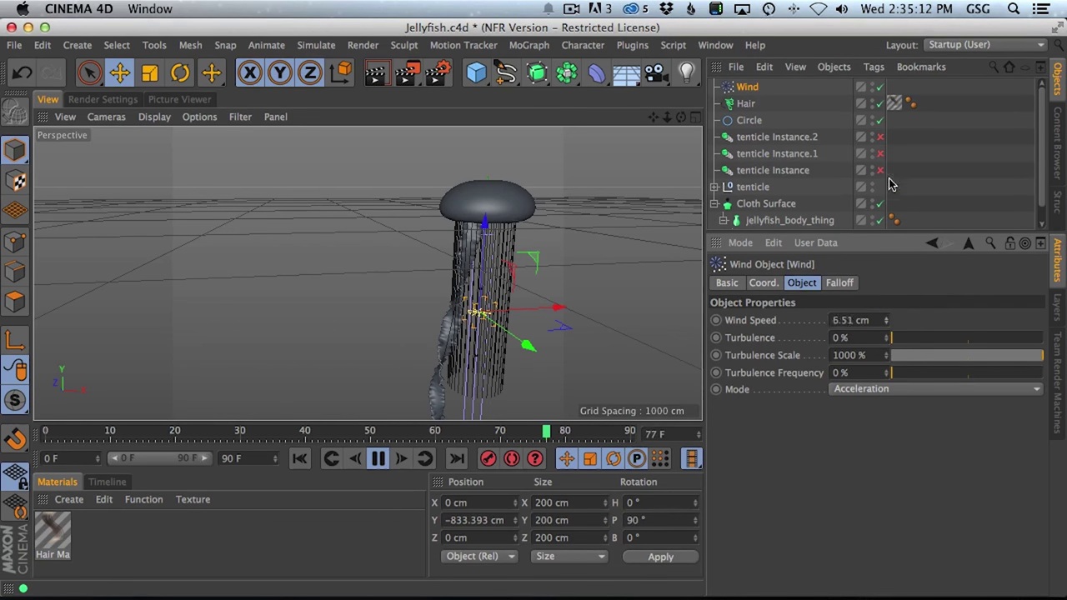
drag(923, 337, 1006, 338)
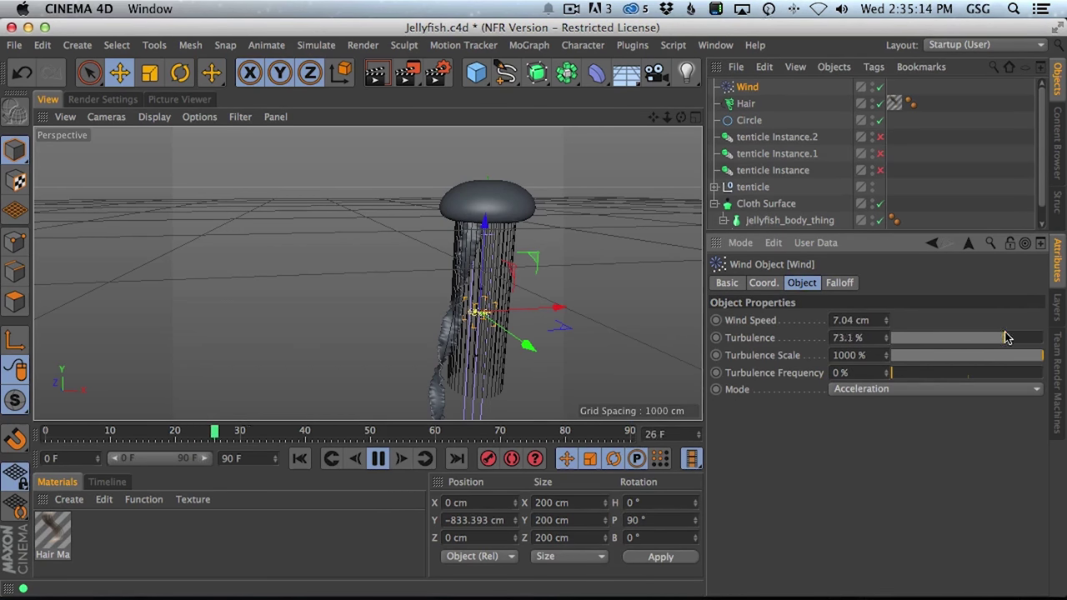
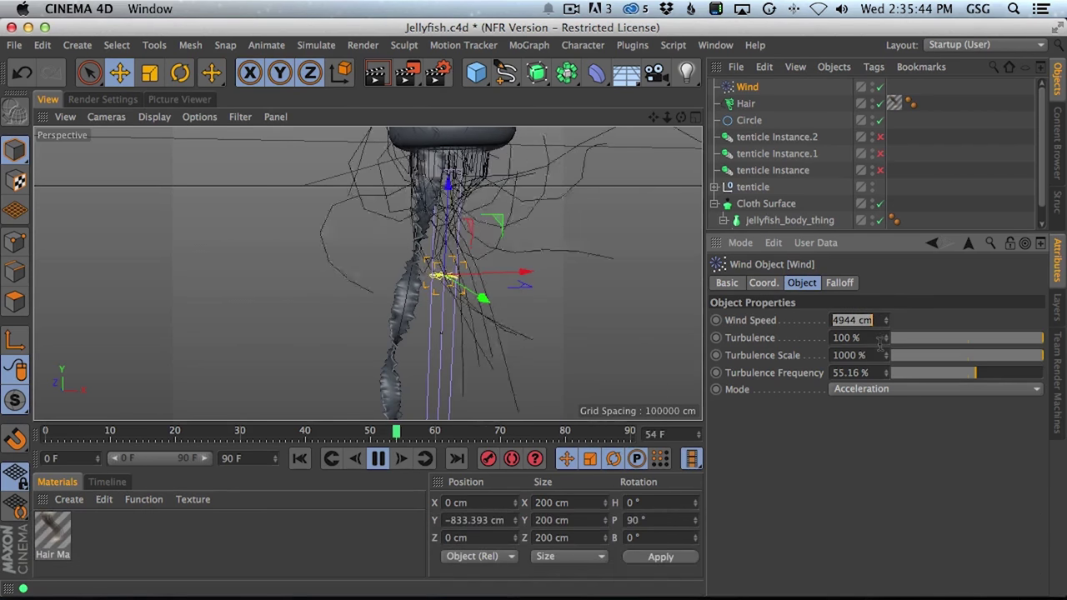
text(300)
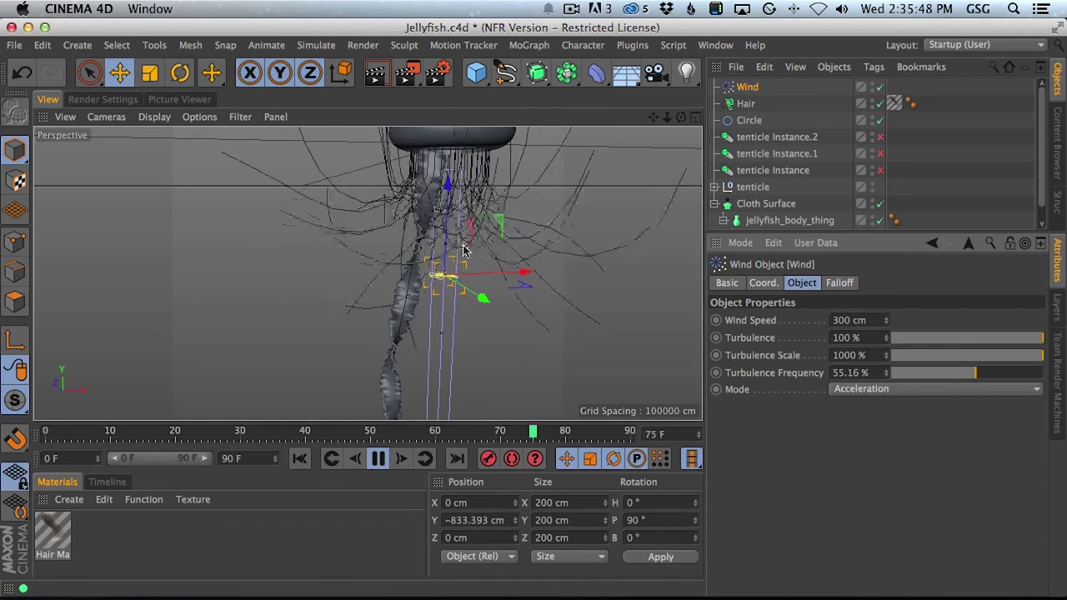
Rotate the Wind to a pitch of about 266° to reverse the direction it blows.
alt+drag(452, 215, 440, 233)
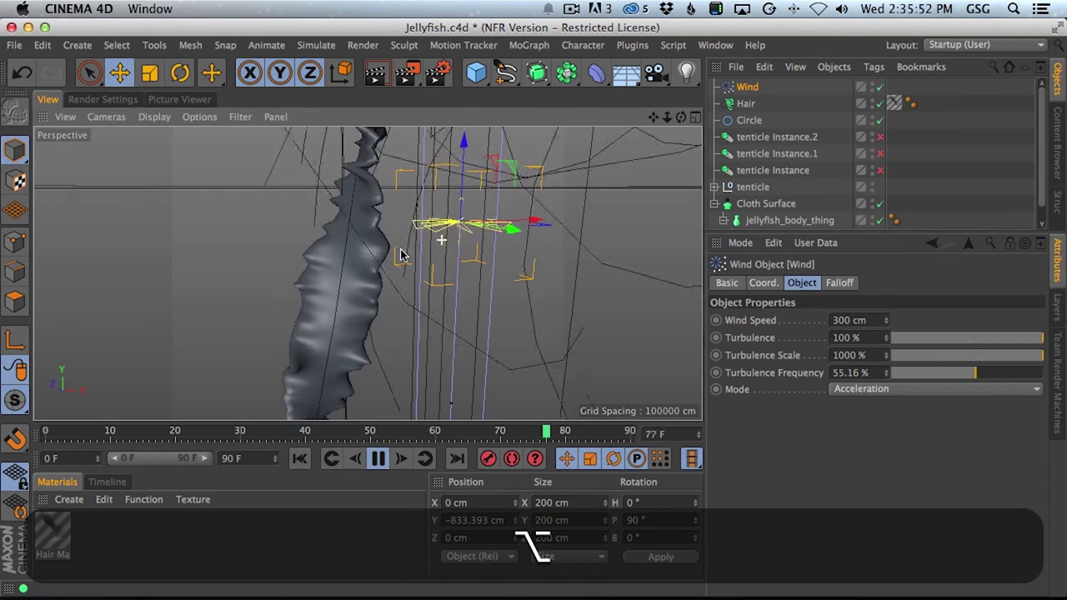
click(179, 73)
drag(512, 147, 388, 307)
alt+shift+right_drag(536, 212, 491, 228)
alt+drag(491, 233, 469, 350)
alt+middle_drag(470, 350, 469, 300)
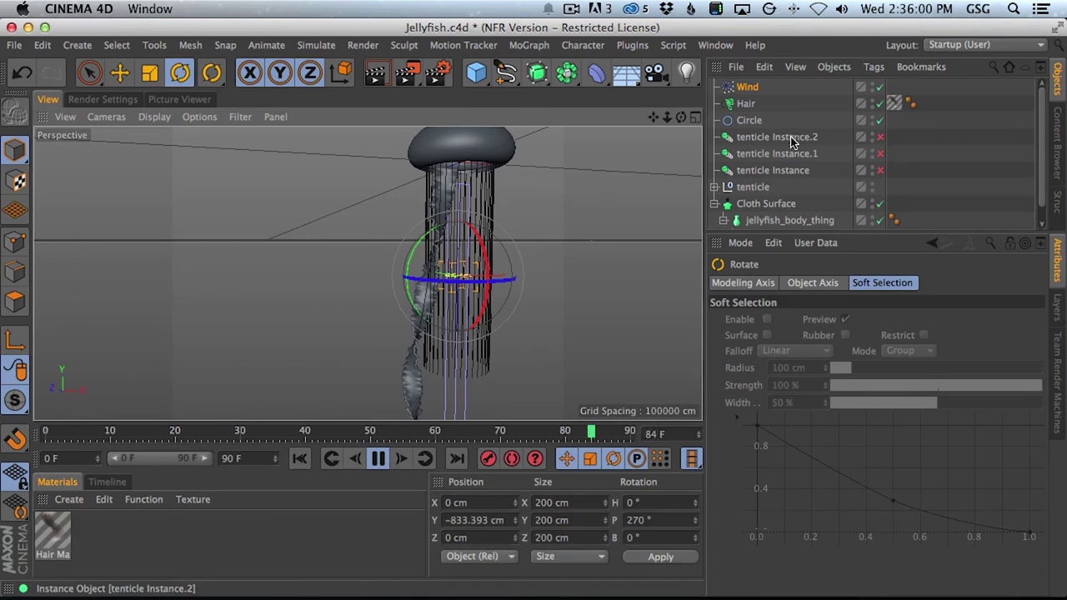
alt+drag(625, 225, 496, 249)
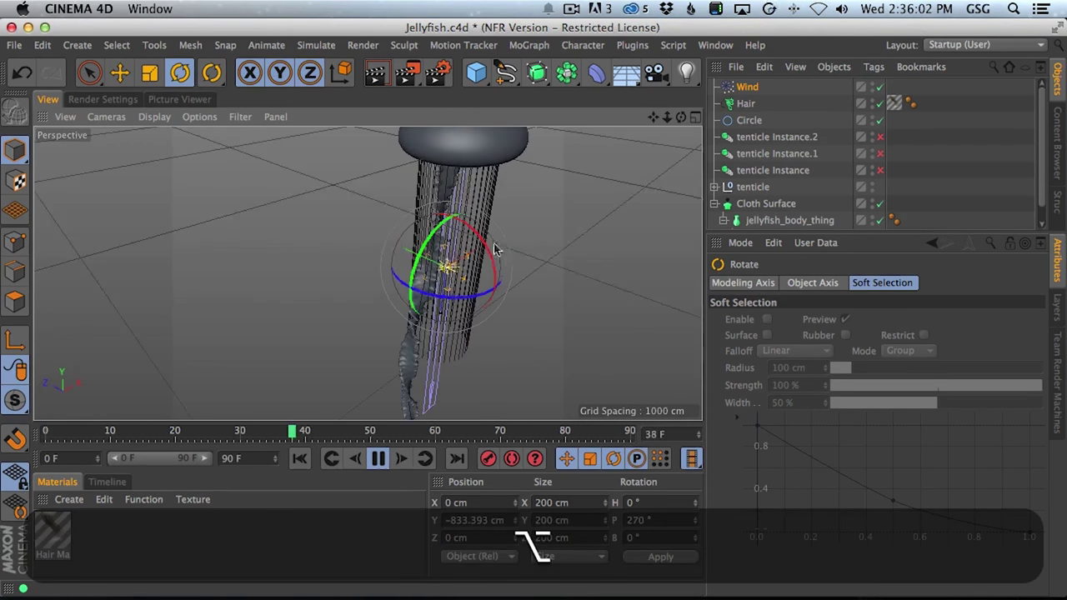
alt+drag(491, 255, 453, 239)
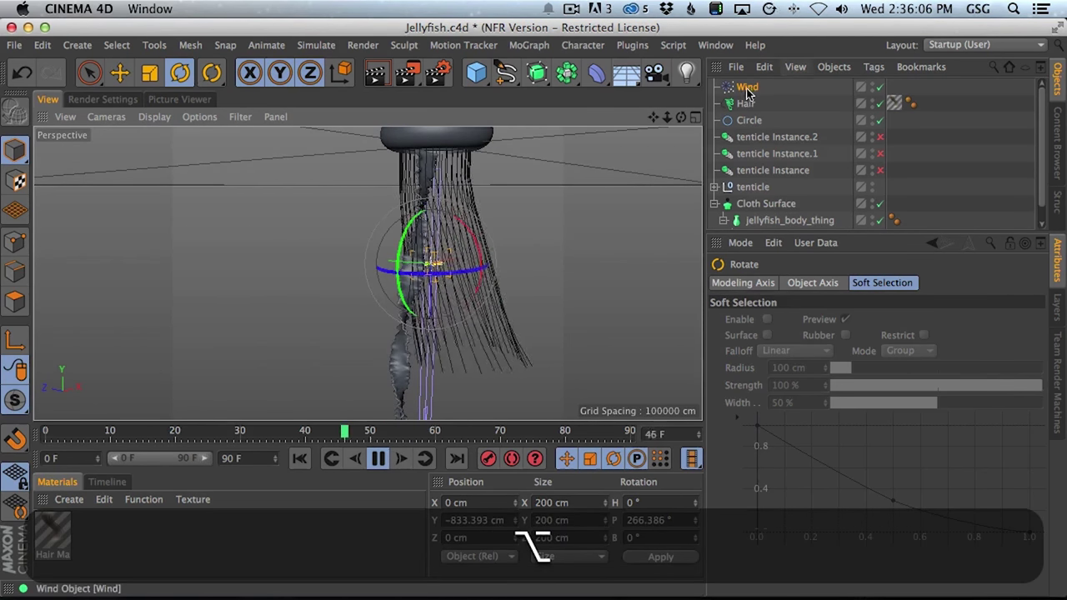
Set the Wind's turbulence scale to 35.33%, its turbulence frequency to 10.6% and its turbulence to 300%.
click(745, 89)
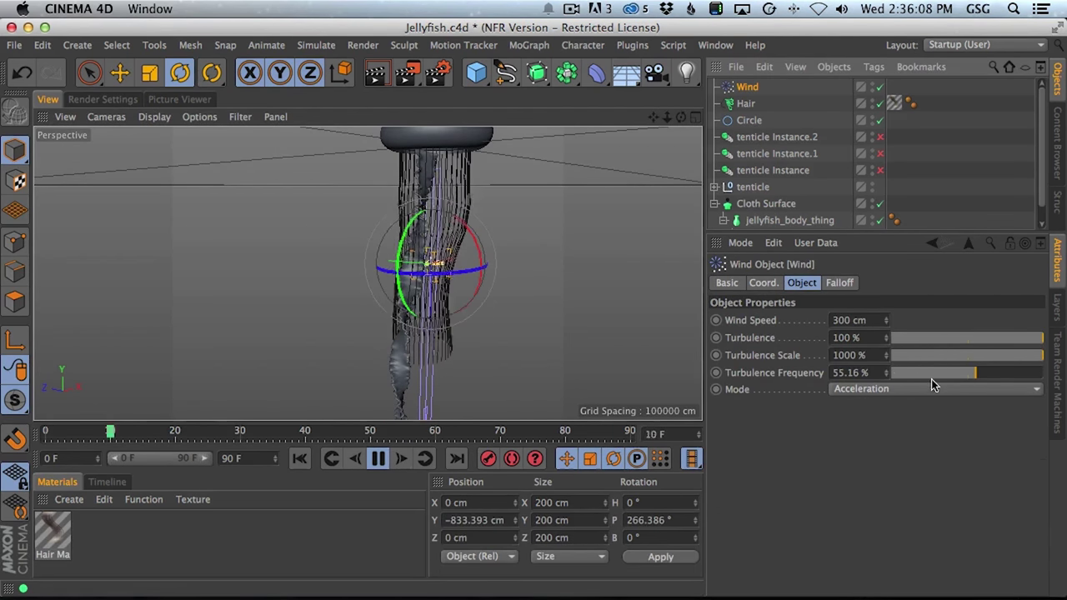
drag(921, 357, 900, 358)
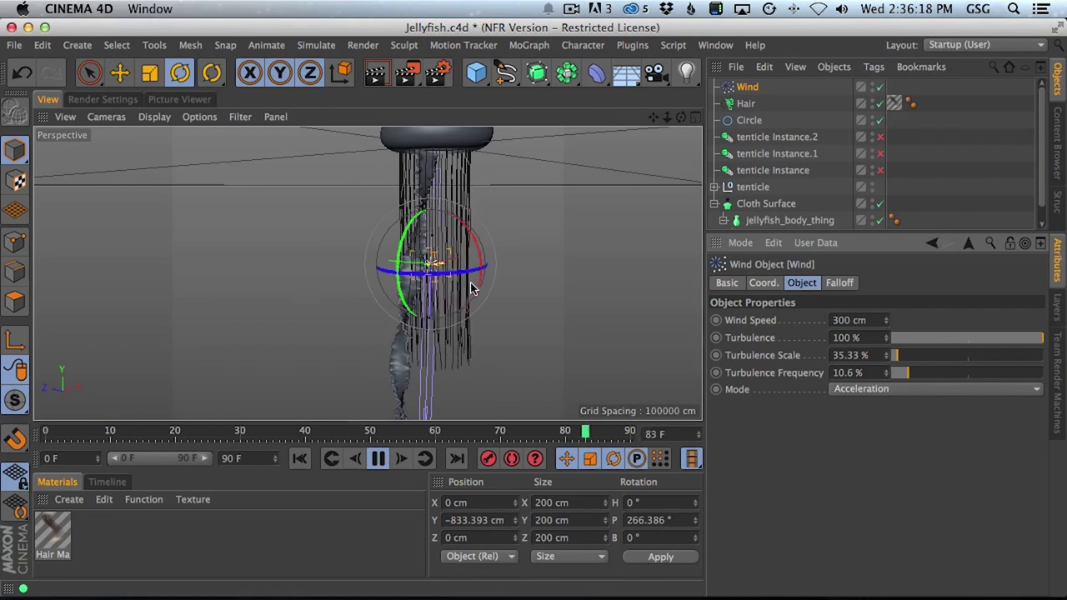
alt+right_drag(459, 275, 489, 275)
alt+drag(448, 286, 676, 312)
alt+drag(888, 340, 886, 254)
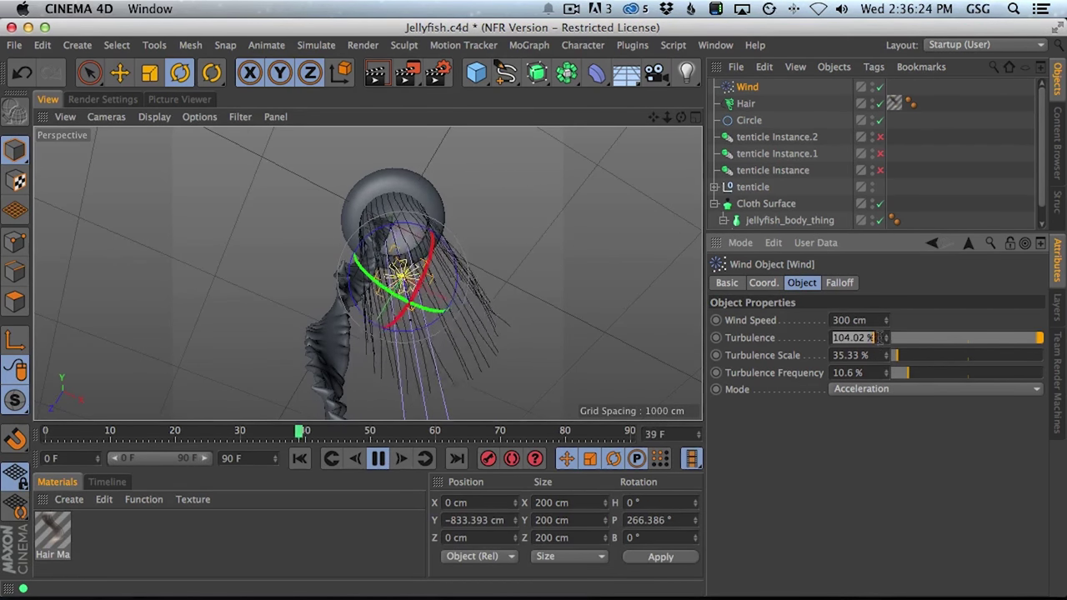
text(30)
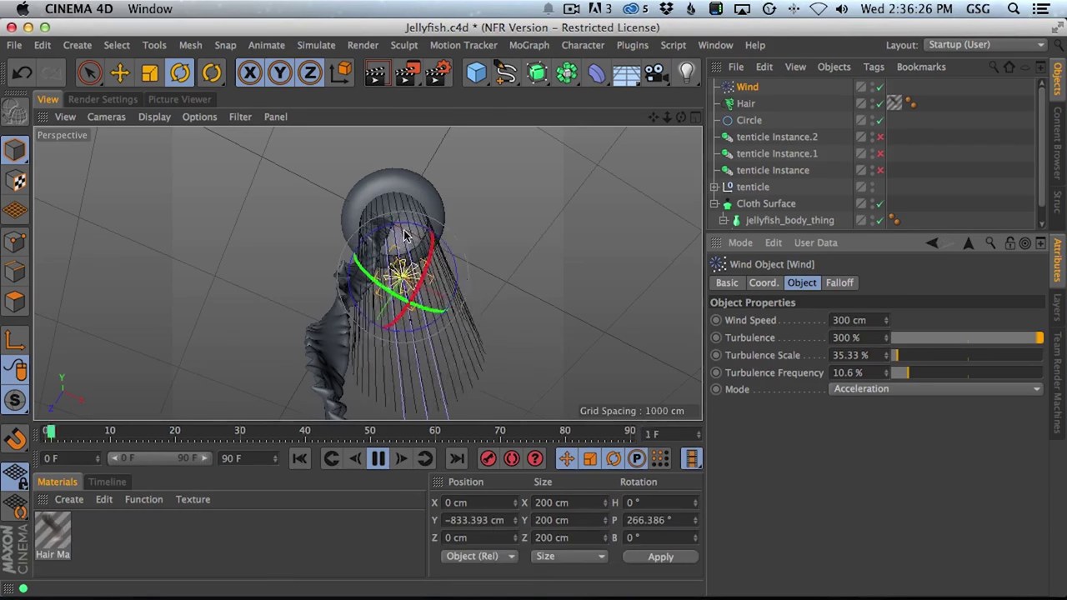
alt+drag(583, 310, 497, 298)
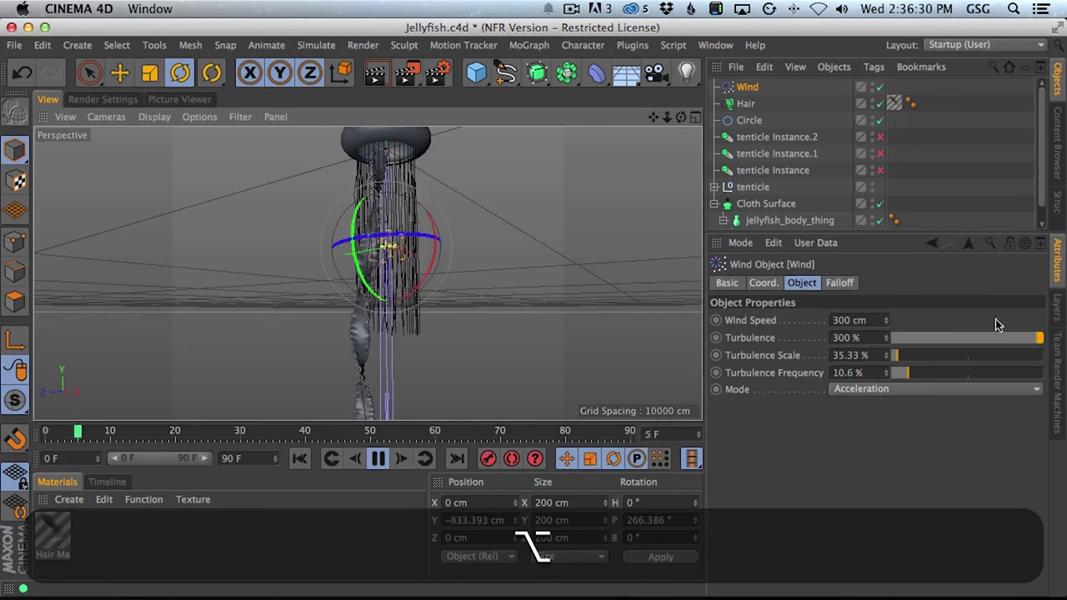
Set the Wind's turbulence frequency to 2.45%, its wind speed to 10 cm and its turbulence to 1500%.
drag(897, 375, 897, 373)
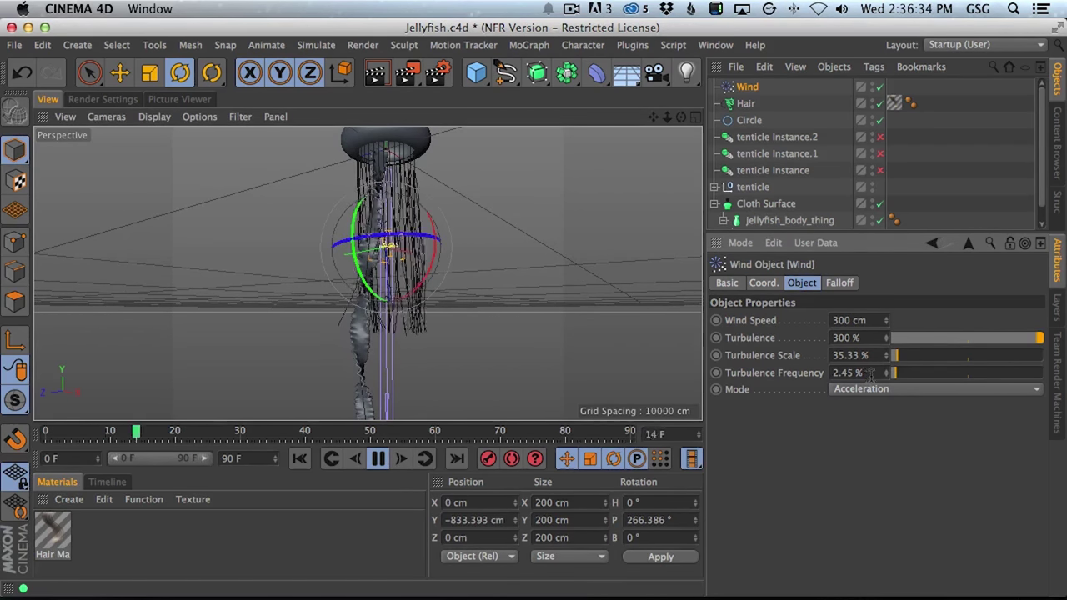
click(871, 322)
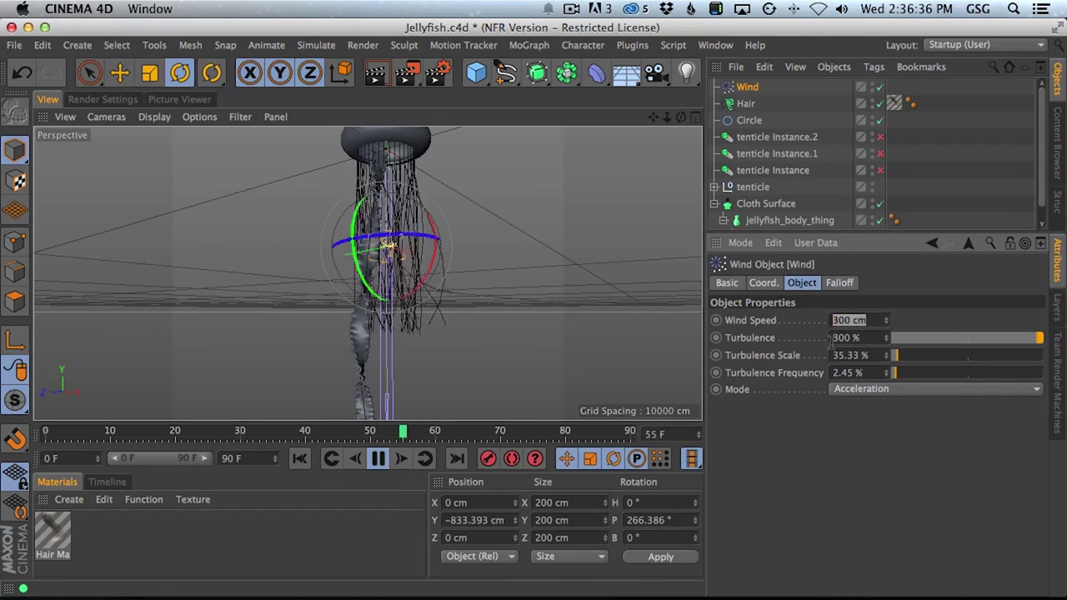
text(10)
key(Return)
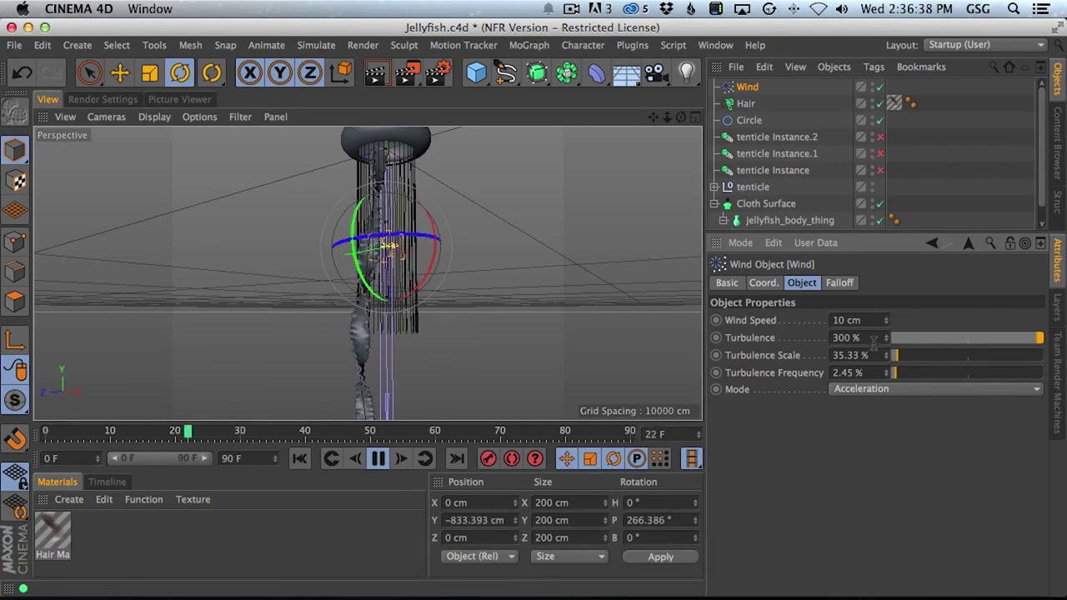
text(1500)
key(Return)
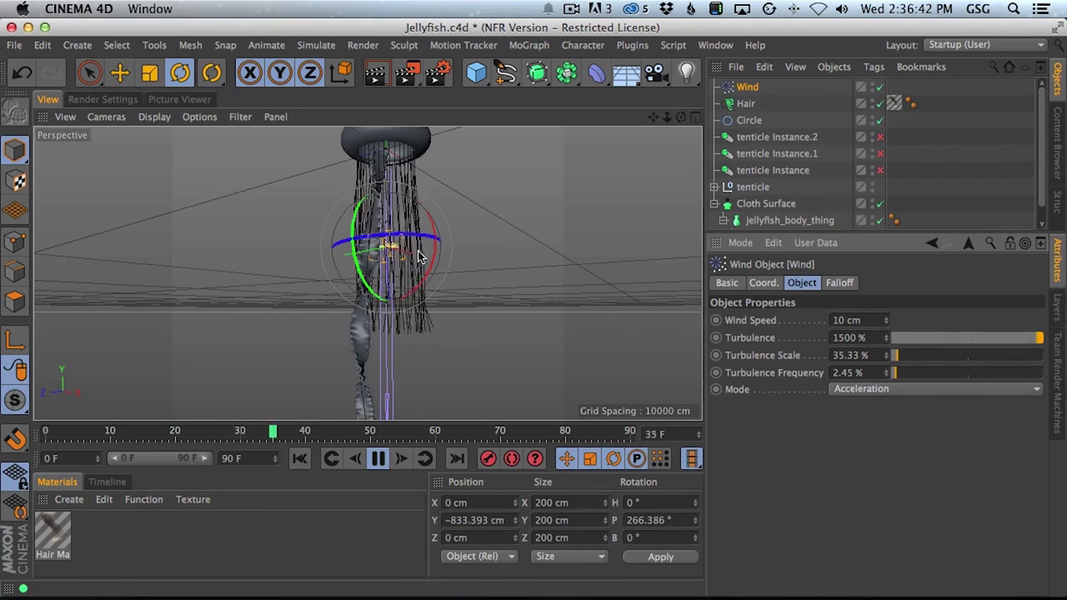
alt+drag(582, 323, 450, 313)
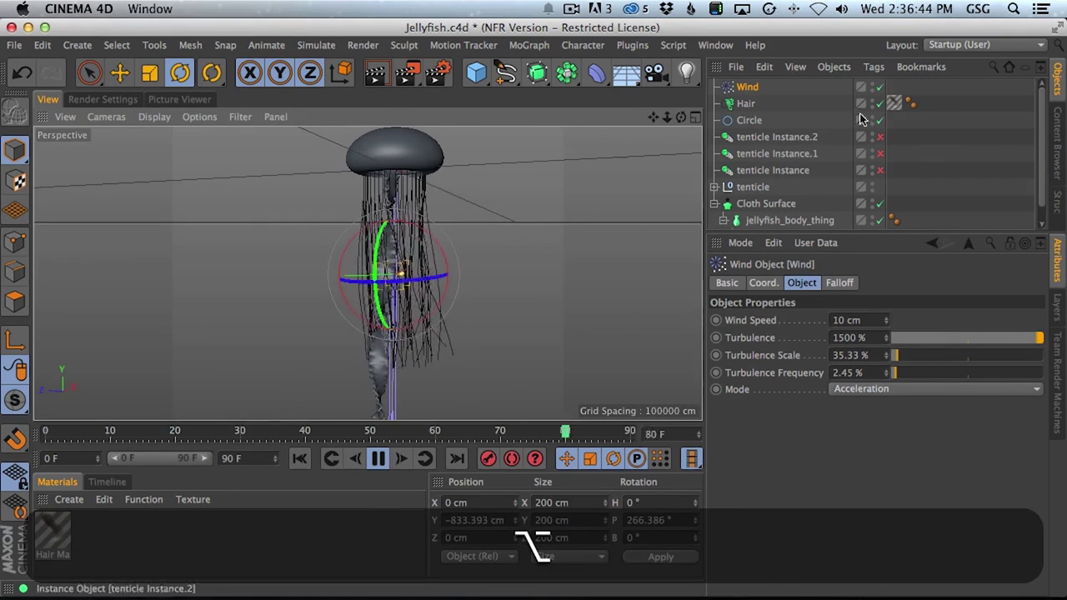
Activate the hair Brush tool on the Hair object and set its mode to Scale.
click(745, 104)
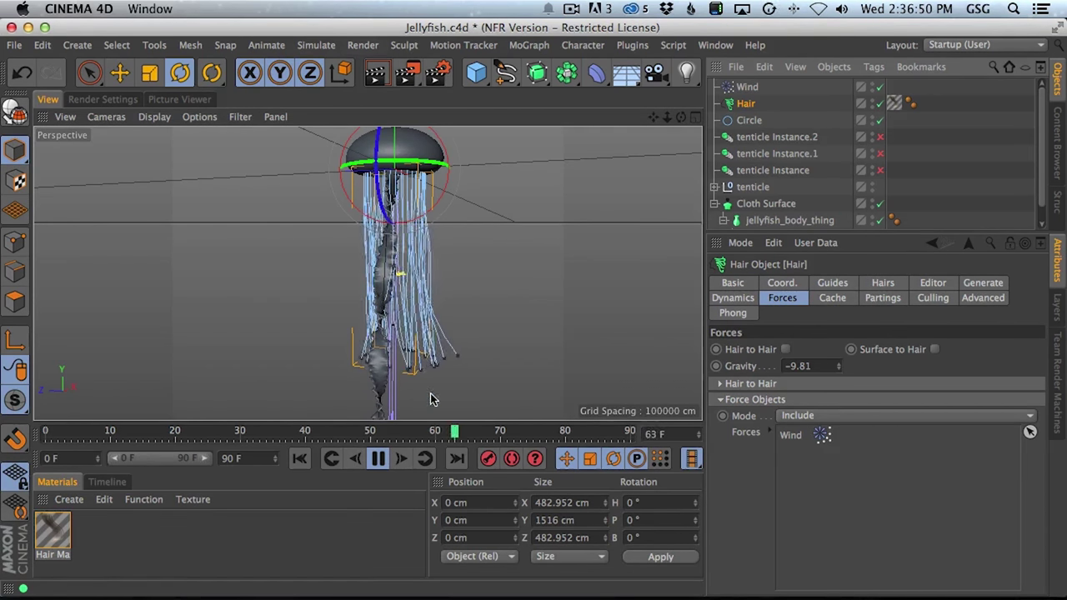
drag(322, 35, 320, 38)
click(319, 46)
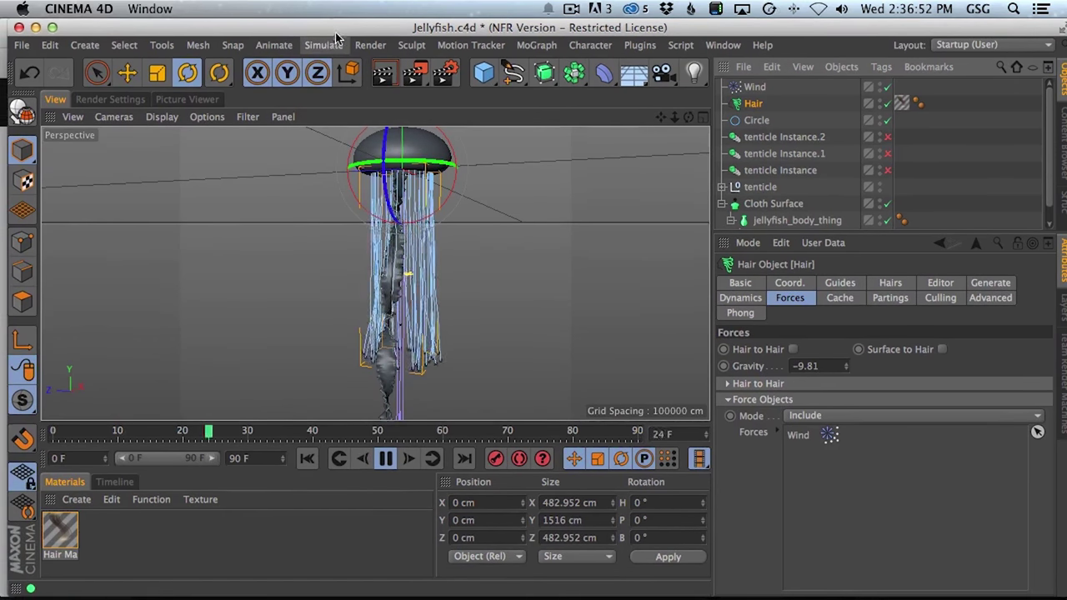
mouse_move(355, 141)
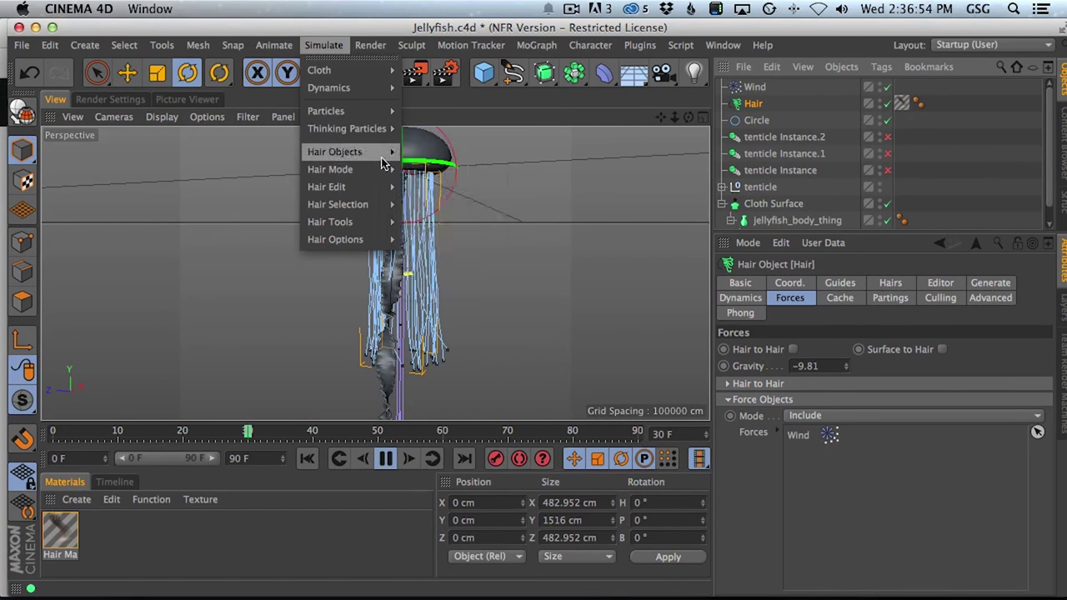
mouse_move(379, 223)
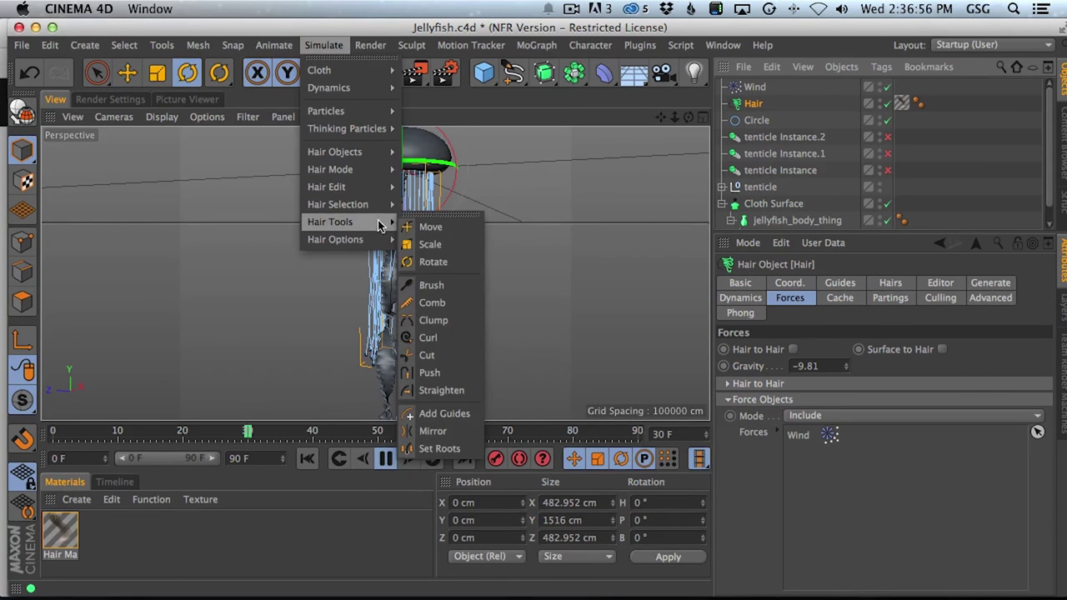
click(434, 285)
click(800, 447)
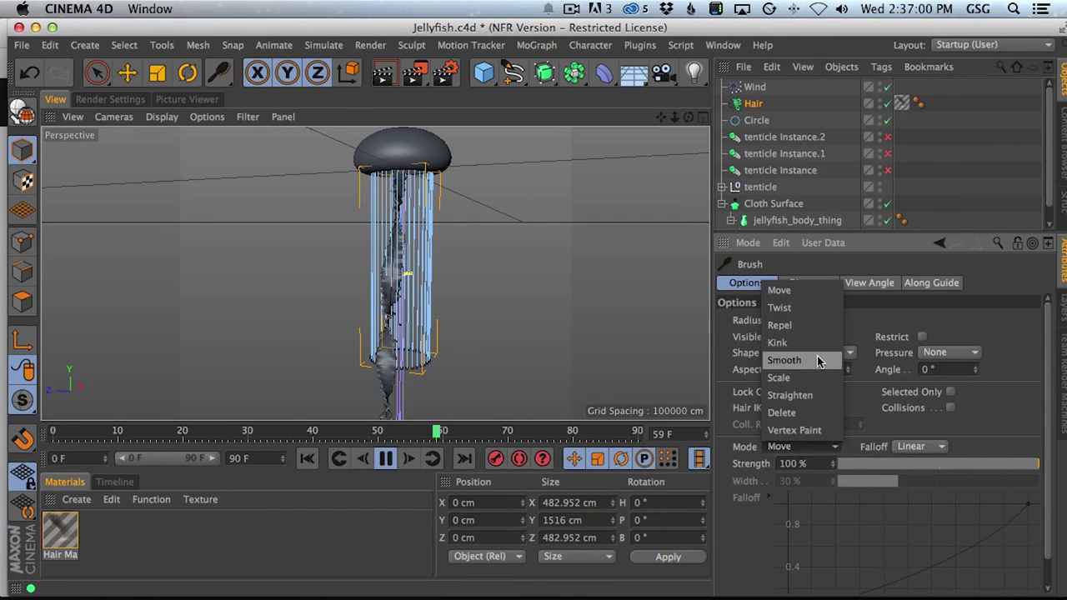
click(815, 385)
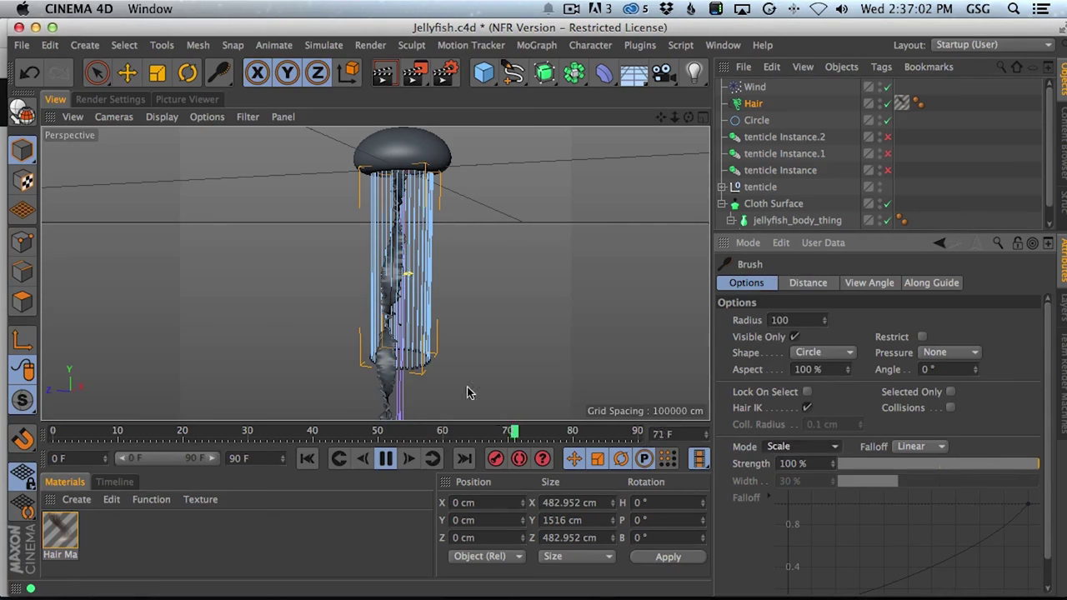
Stop playback and stretch individual guides around the ring to uneven lengths, using a brush radius of 16.
key(alt)
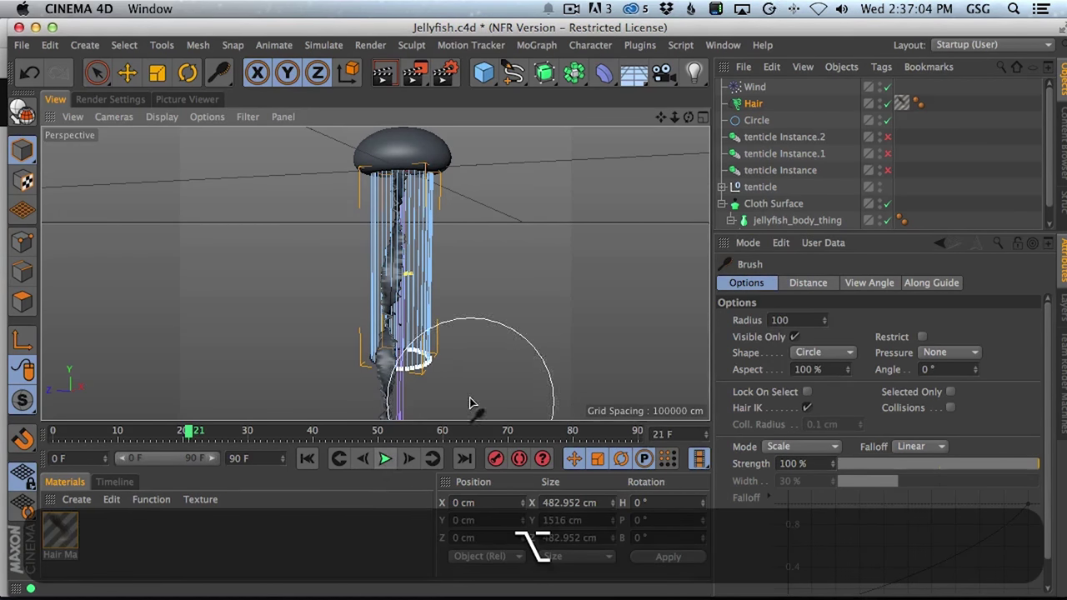
alt+middle_drag(412, 309, 404, 248)
alt+right_drag(421, 296, 463, 291)
mouse_move(467, 290)
middle_down()
mouse_move(368, 329)
mouse_move(469, 321)
mouse_move(459, 360)
mouse_move(502, 316)
mouse_move(411, 320)
middle_up()
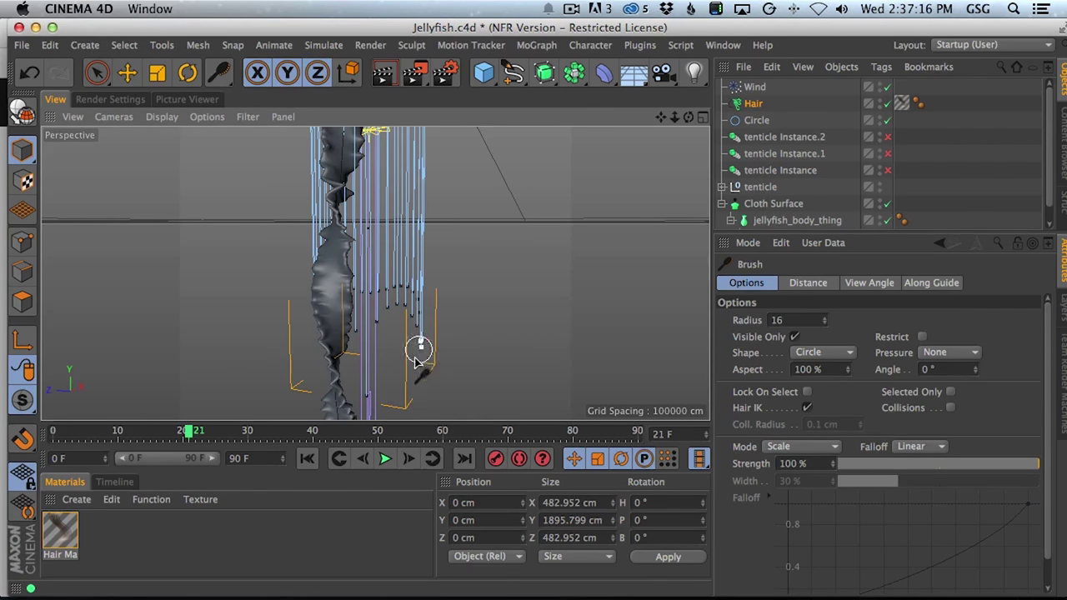
alt+drag(419, 385, 395, 268)
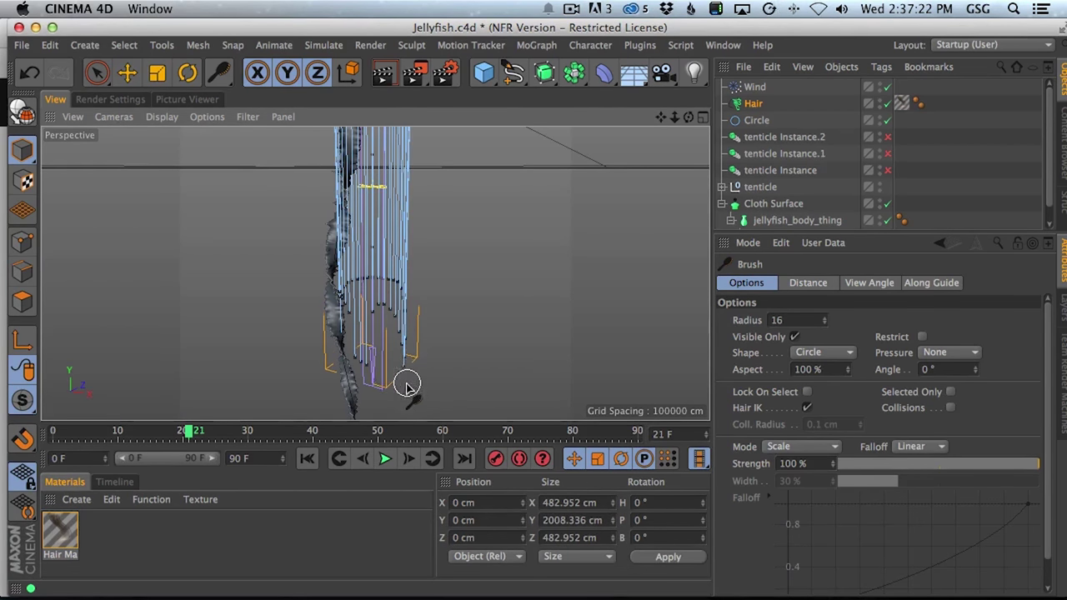
alt+drag(408, 402, 364, 242)
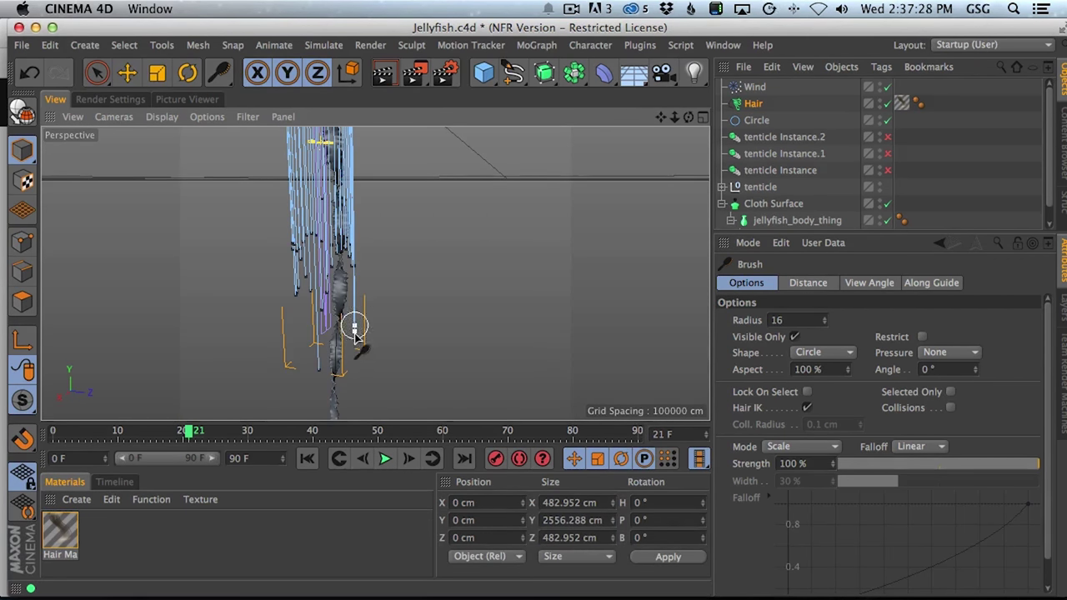
alt+drag(352, 367, 409, 187)
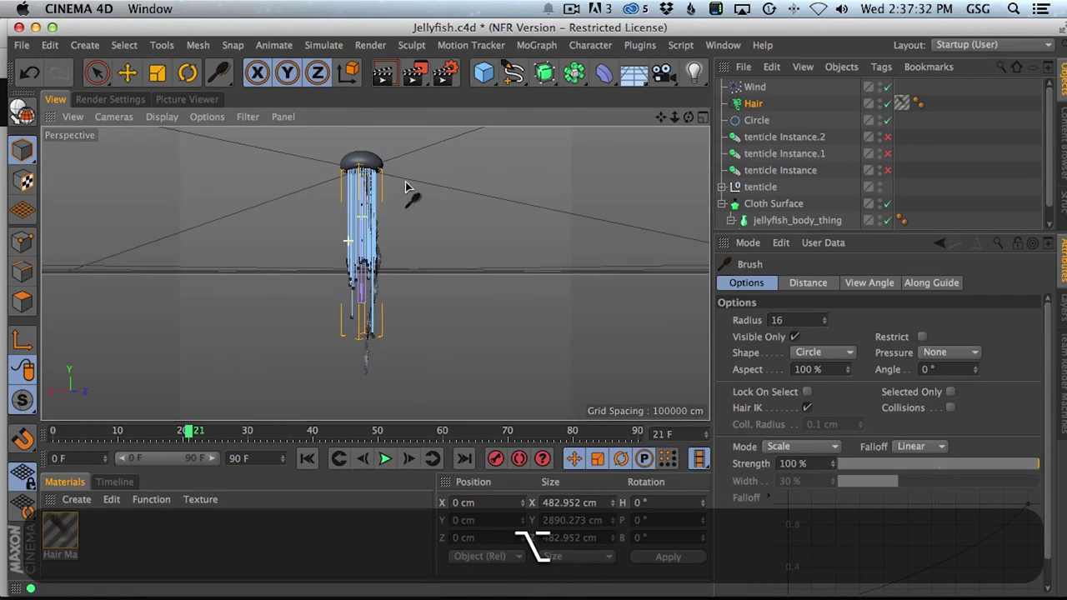
Disable the Wind object and reselect the Hair object.
click(755, 87)
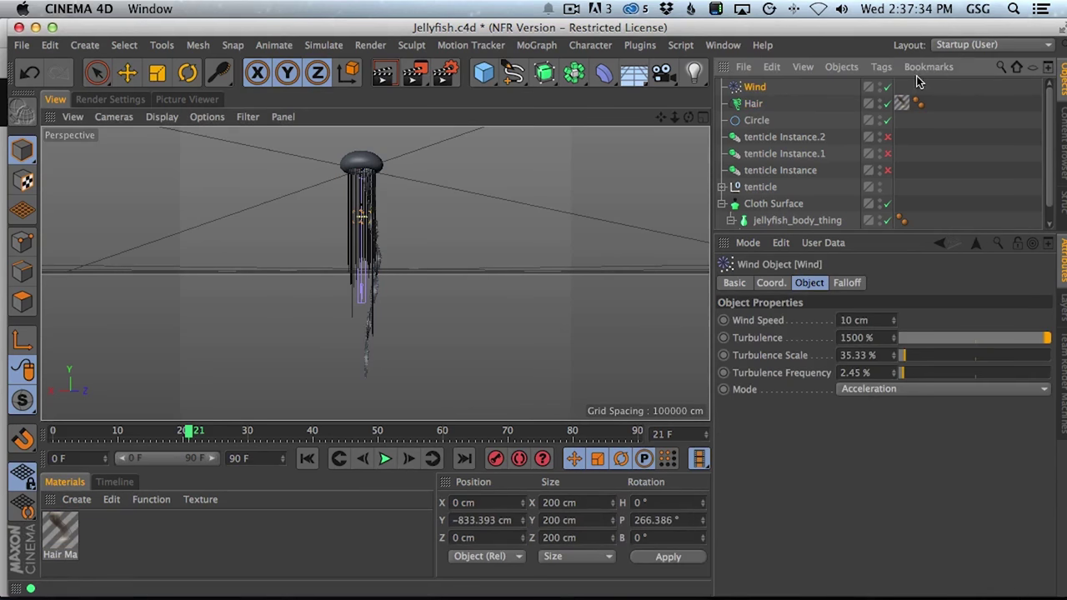
click(757, 104)
alt+right_drag(343, 221, 365, 217)
Bring back the hair Brush, set its mode to Move and enlarge its radius to 88.
click(229, 45)
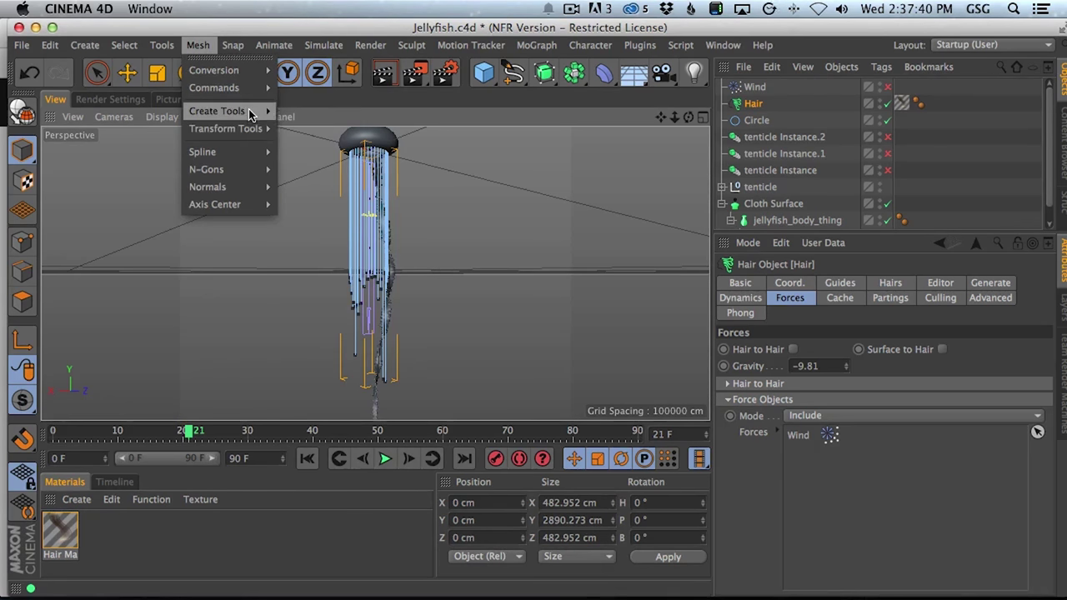
mouse_move(227, 52)
mouse_move(170, 52)
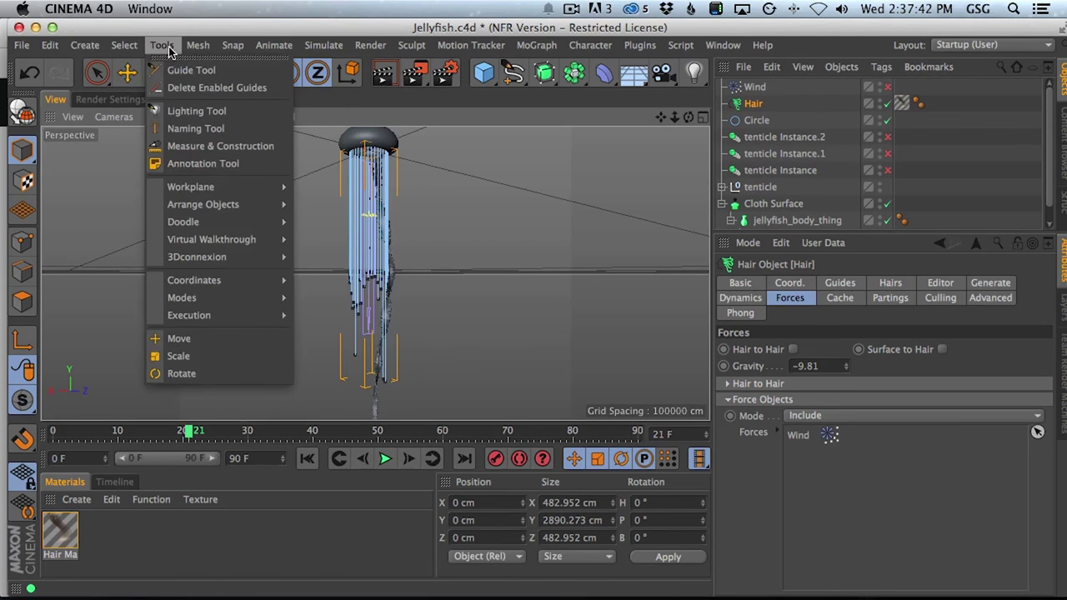
mouse_move(323, 47)
mouse_move(365, 189)
mouse_move(370, 170)
mouse_move(370, 210)
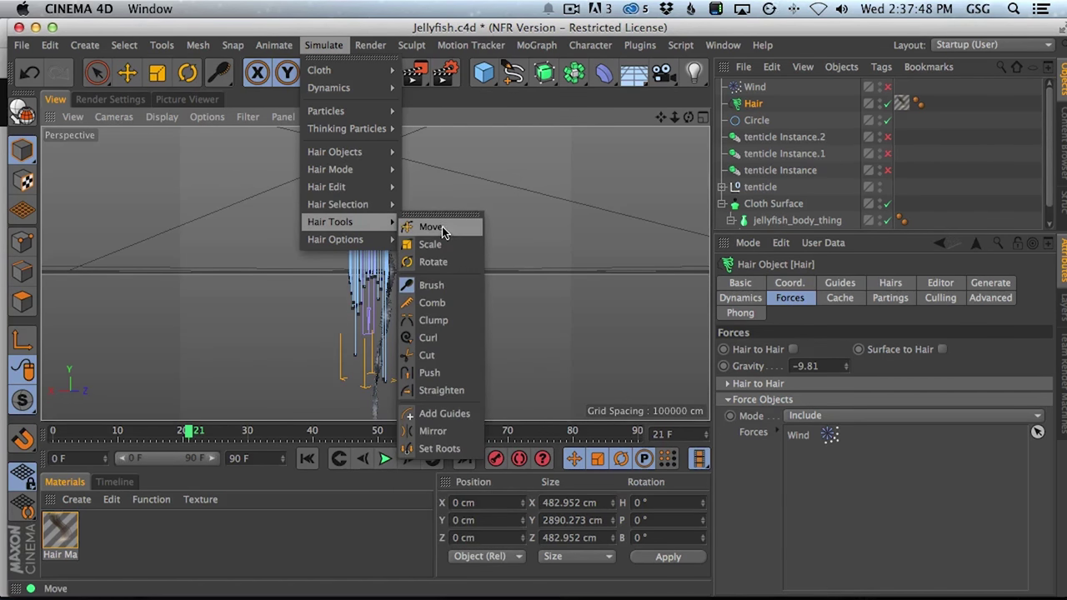
click(434, 286)
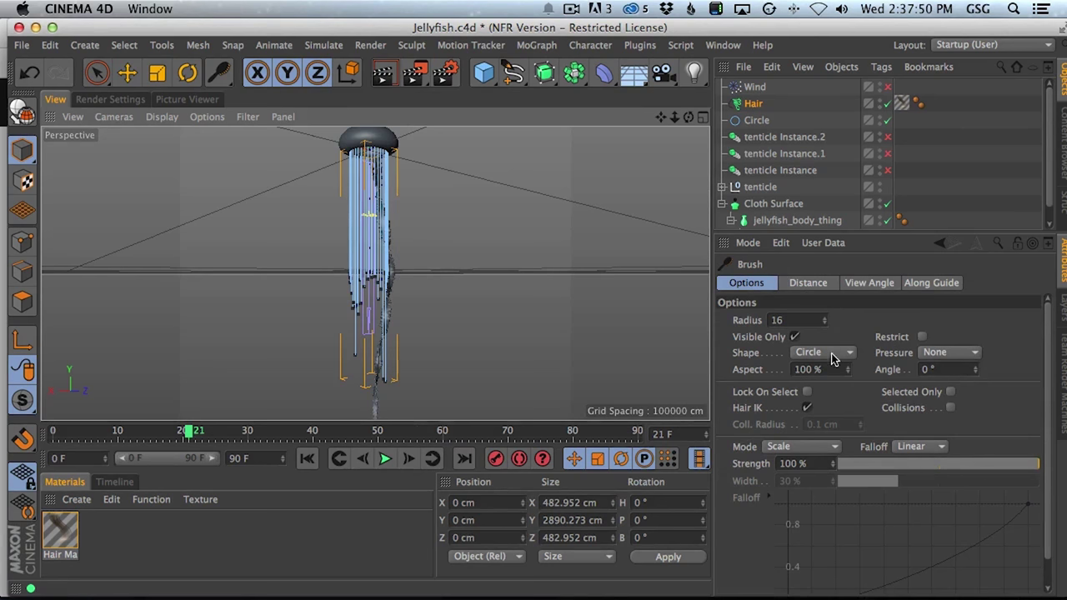
click(812, 449)
click(818, 292)
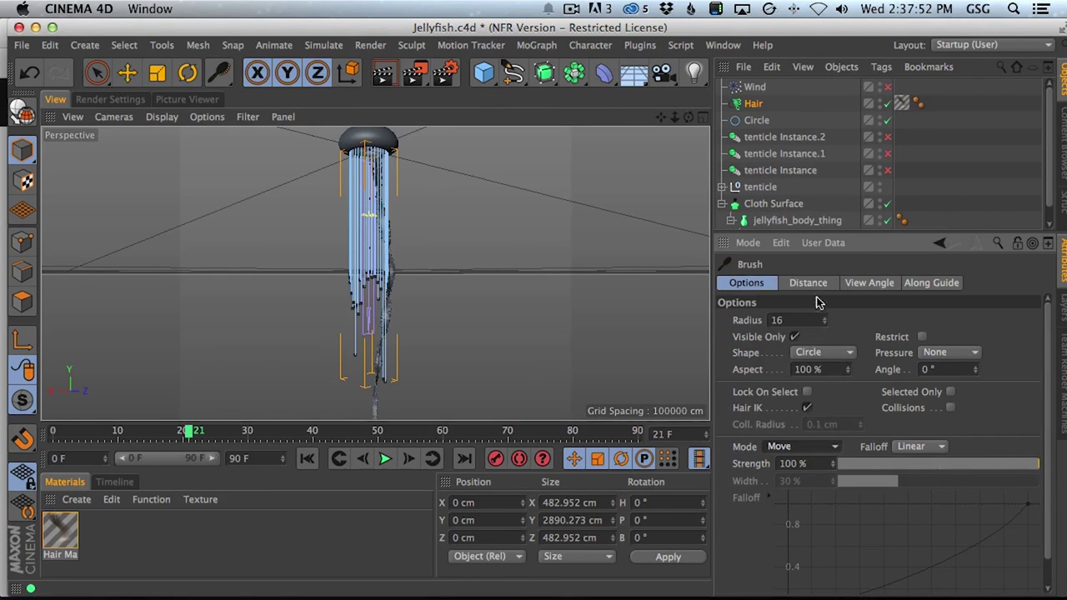
click(273, 46)
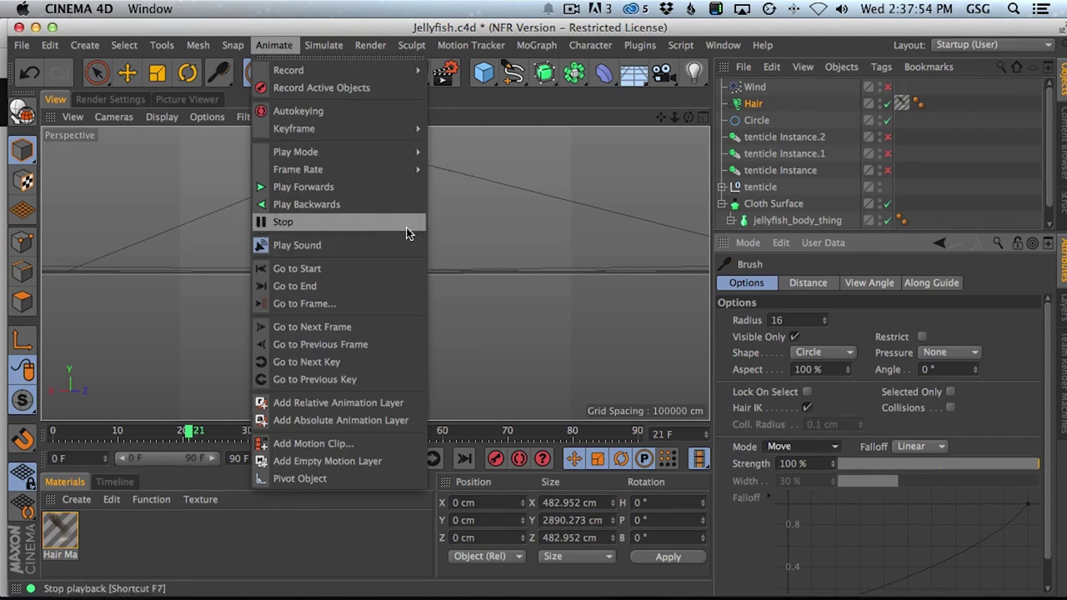
click(286, 224)
middle_drag(397, 274, 457, 274)
Try to sweep the guides sideways by their tips, and undo the strokes.
mouse_move(400, 268)
mouse_down()
mouse_move(409, 365)
mouse_move(288, 395)
mouse_up()
mouse_move(310, 222)
mouse_down()
mouse_move(417, 321)
mouse_move(512, 386)
mouse_up()
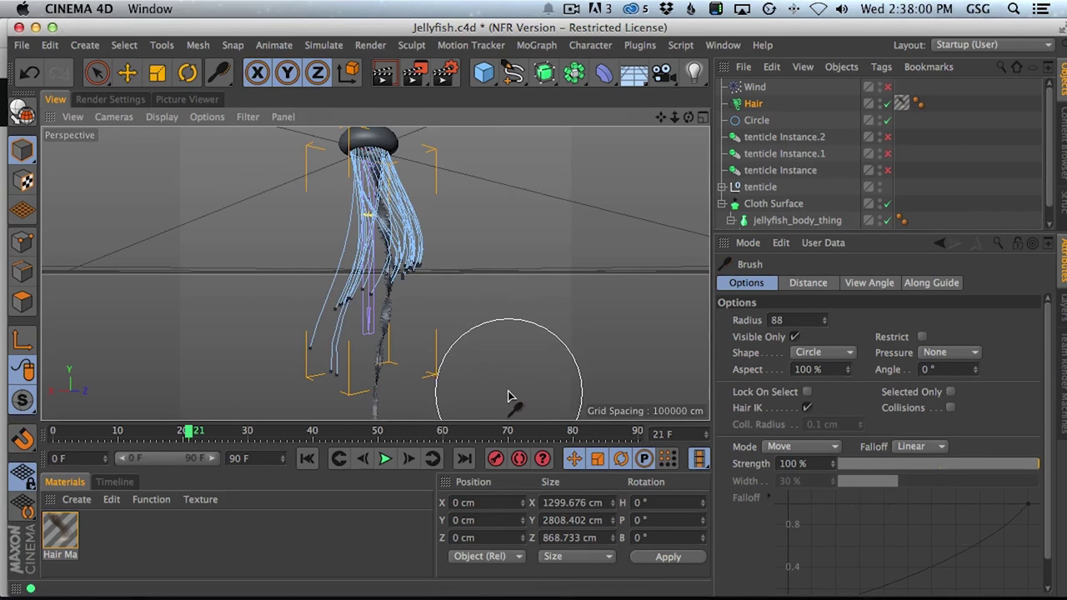
key(super+z)
key(super+z)
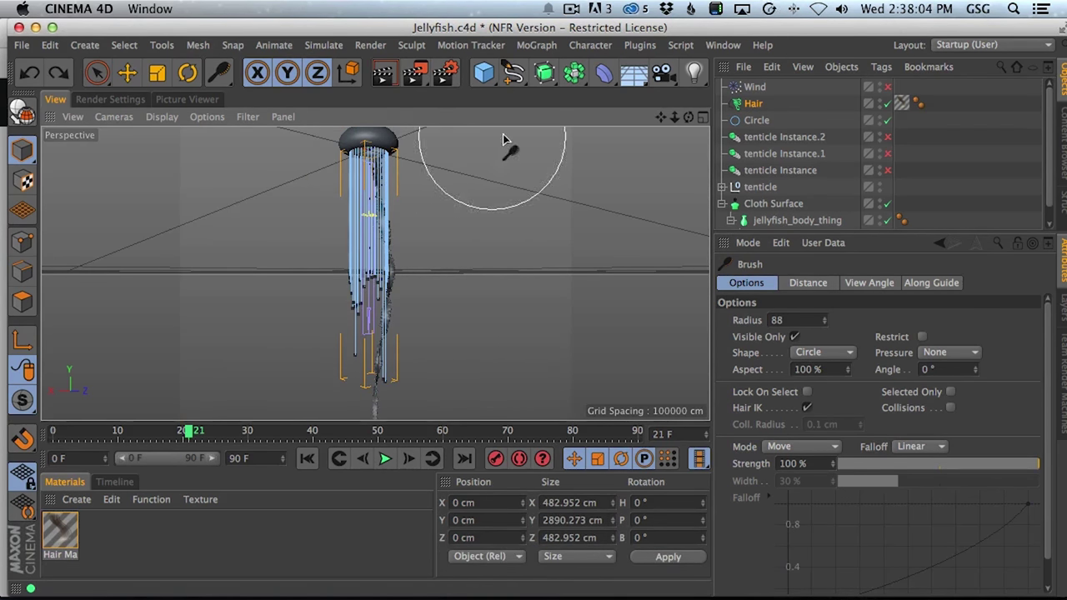
Switch hair editing to Points mode and lower the brush strength to 16%.
click(198, 46)
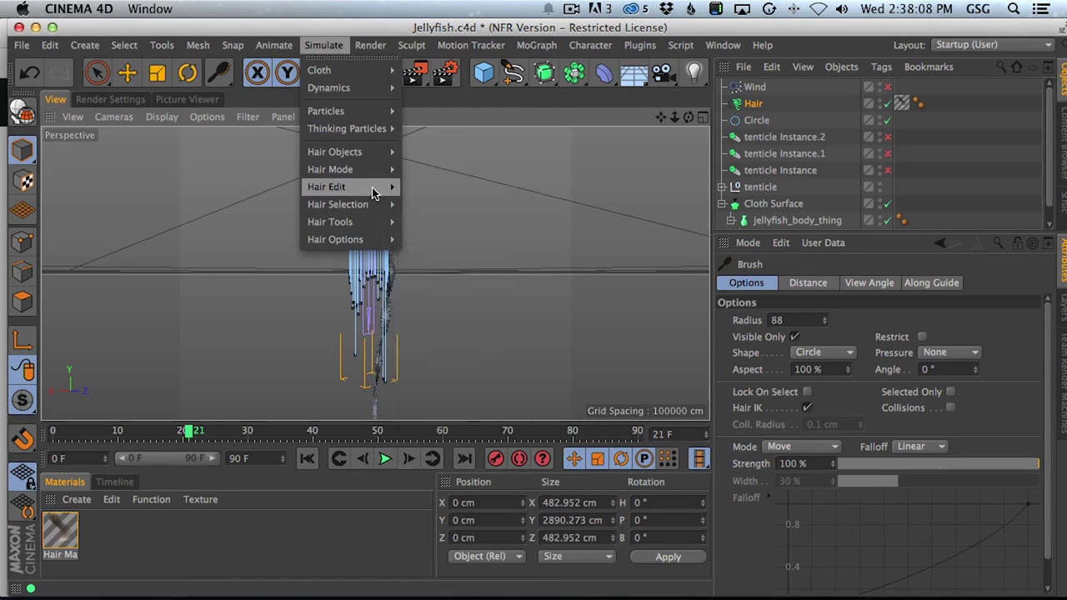
mouse_move(372, 210)
mouse_move(367, 170)
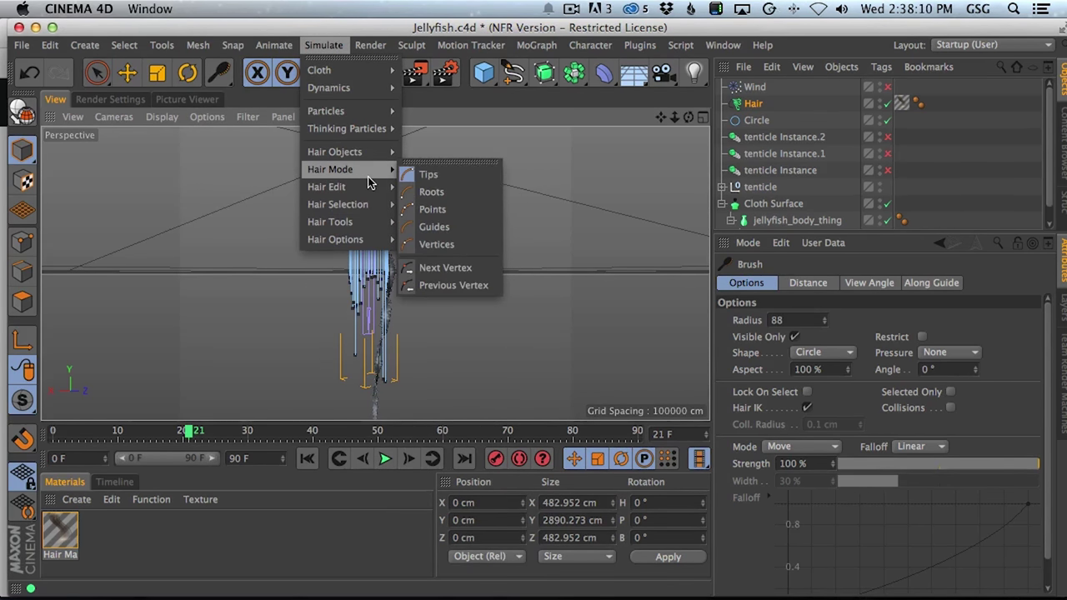
click(440, 211)
middle_drag(452, 207, 455, 277)
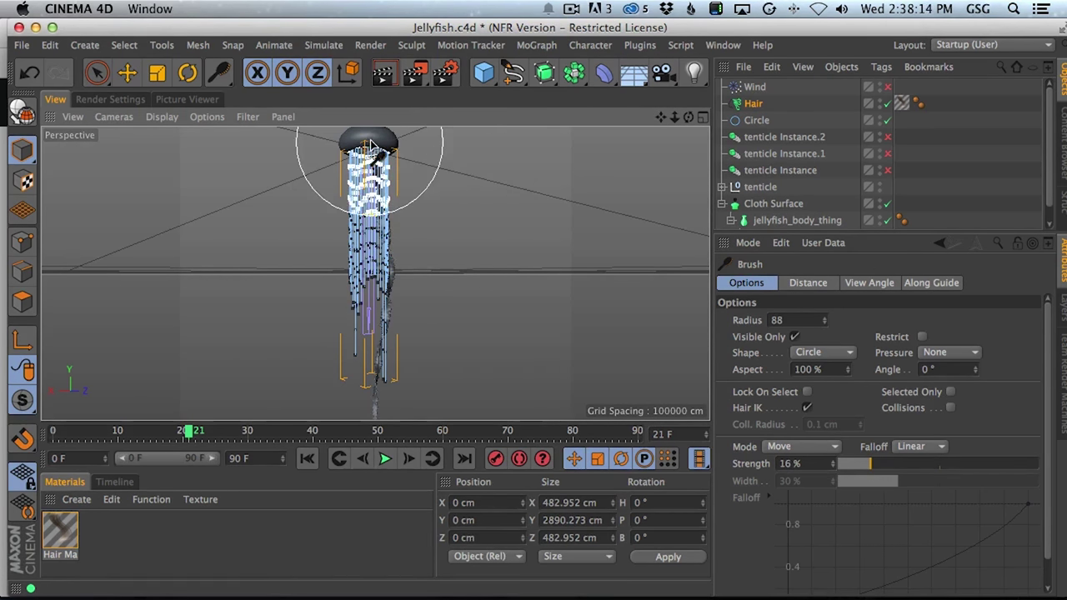
Brush the guide points along the whole hair into gentle waves, sweeping the longest ends outward.
drag(367, 166, 403, 208)
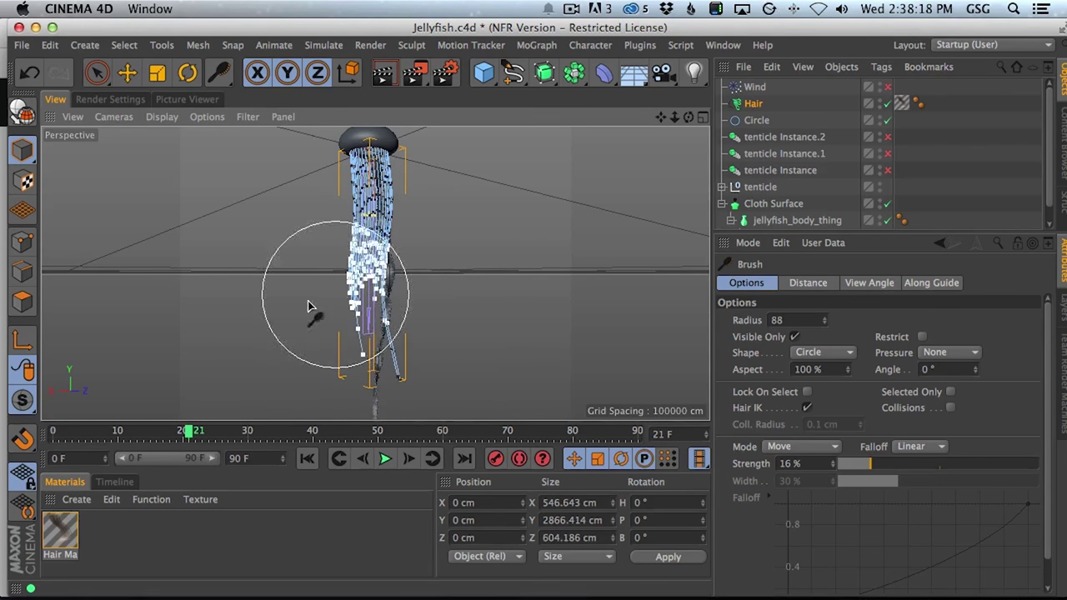
alt+right_drag(329, 212, 420, 212)
alt+middle_drag(421, 213, 412, 258)
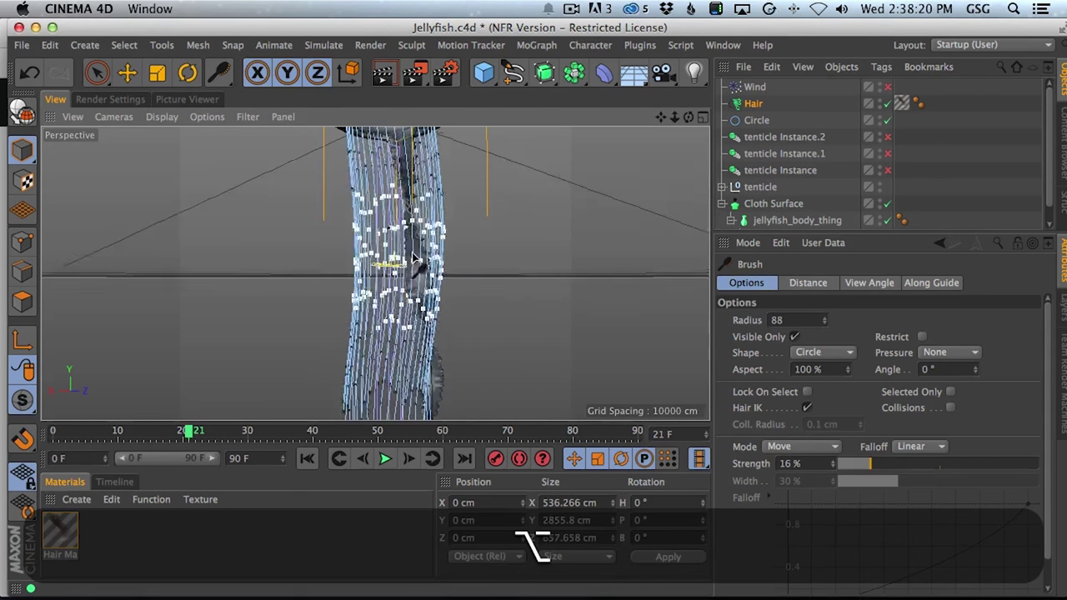
alt+drag(412, 258, 459, 168)
drag(267, 281, 499, 357)
alt+middle_drag(391, 298, 442, 360)
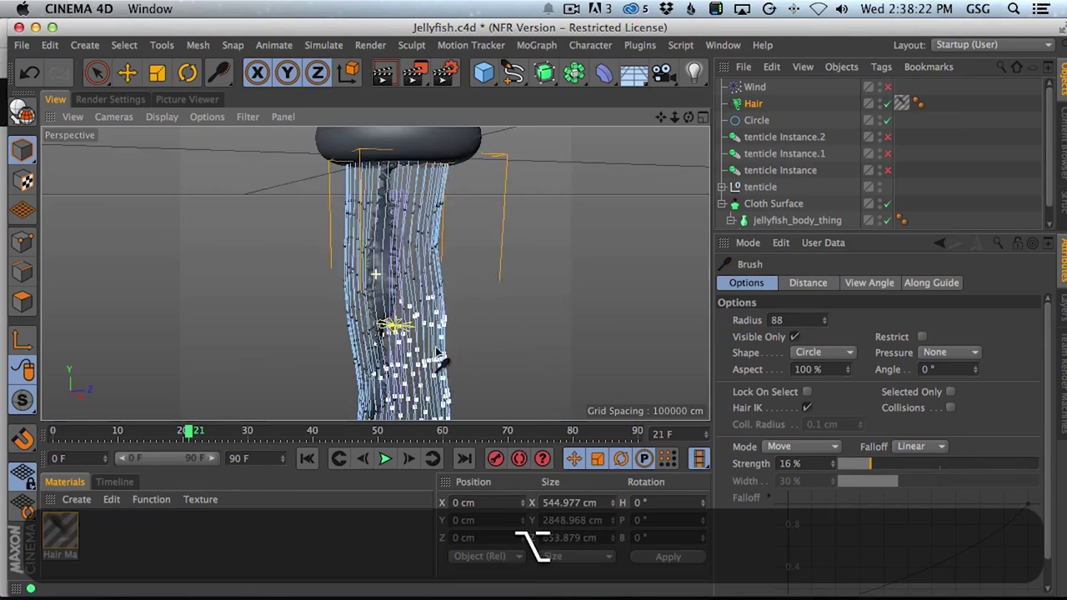
alt+right_drag(442, 359, 475, 219)
mouse_move(517, 251)
mouse_down()
mouse_move(371, 371)
mouse_move(464, 370)
mouse_up()
alt+middle_drag(482, 334, 491, 177)
mouse_move(384, 236)
mouse_down()
mouse_move(469, 205)
mouse_move(501, 250)
mouse_move(400, 354)
mouse_up()
mouse_move(528, 337)
mouse_down()
mouse_move(428, 286)
mouse_move(505, 315)
mouse_move(364, 396)
mouse_up()
mouse_move(448, 348)
mouse_down()
mouse_move(458, 291)
mouse_move(441, 358)
mouse_move(476, 362)
mouse_move(508, 284)
mouse_up()
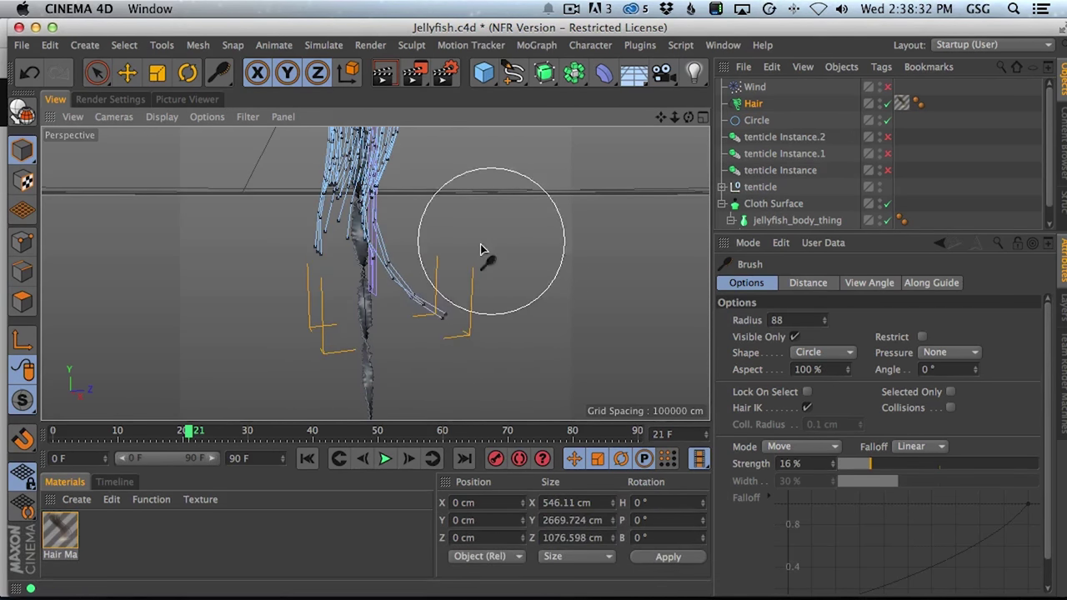
mouse_move(448, 209)
alt+mouse_down()
mouse_move(409, 243)
mouse_move(506, 257)
mouse_move(400, 346)
mouse_move(423, 358)
mouse_move(543, 293)
mouse_move(495, 297)
mouse_move(497, 287)
mouse_move(545, 319)
mouse_move(392, 381)
mouse_move(358, 305)
mouse_move(420, 319)
mouse_move(545, 260)
mouse_move(485, 248)
mouse_move(640, 292)
alt+mouse_up()
Set the brush to Repel with a radius of 197 and bulge the guides outward.
click(798, 447)
click(813, 325)
middle_drag(407, 250, 498, 246)
mouse_move(455, 275)
mouse_down()
mouse_move(476, 250)
mouse_move(482, 367)
mouse_move(448, 269)
mouse_move(453, 278)
mouse_move(712, 287)
mouse_up()
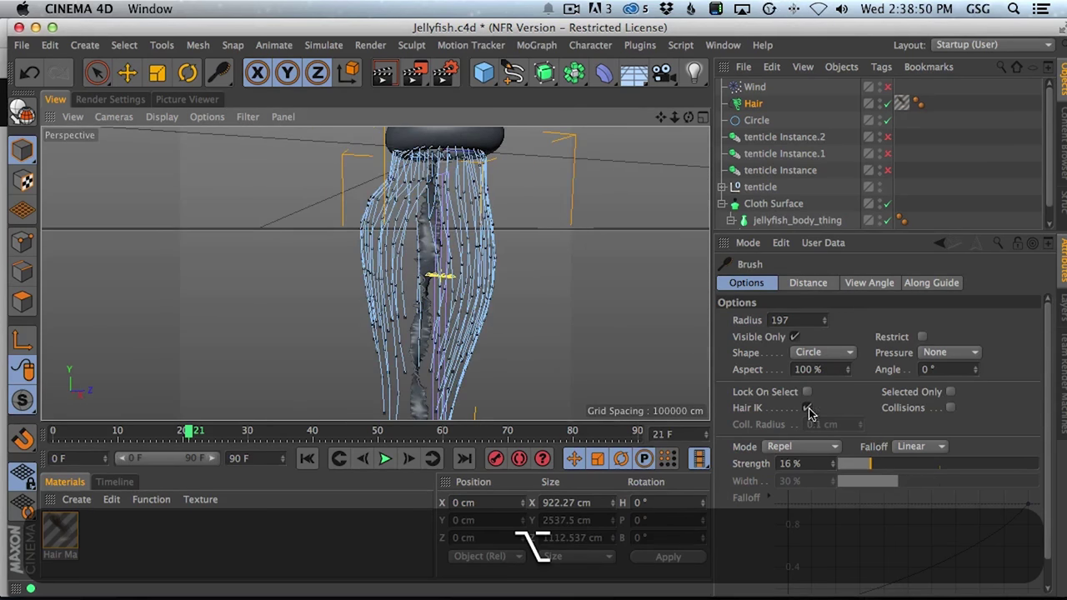
Set the brush back to Move mode and reshape the bulged guides with broad strokes down their length.
click(802, 446)
click(810, 287)
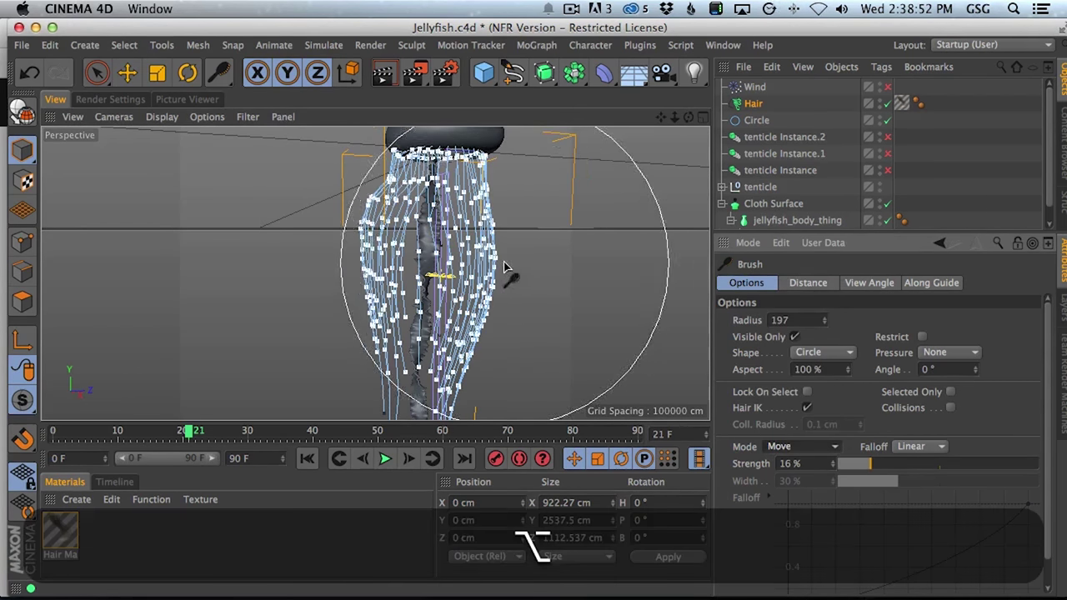
alt+right_drag(504, 265, 476, 220)
mouse_move(476, 219)
mouse_down()
mouse_move(485, 286)
mouse_move(471, 375)
mouse_move(482, 392)
mouse_up()
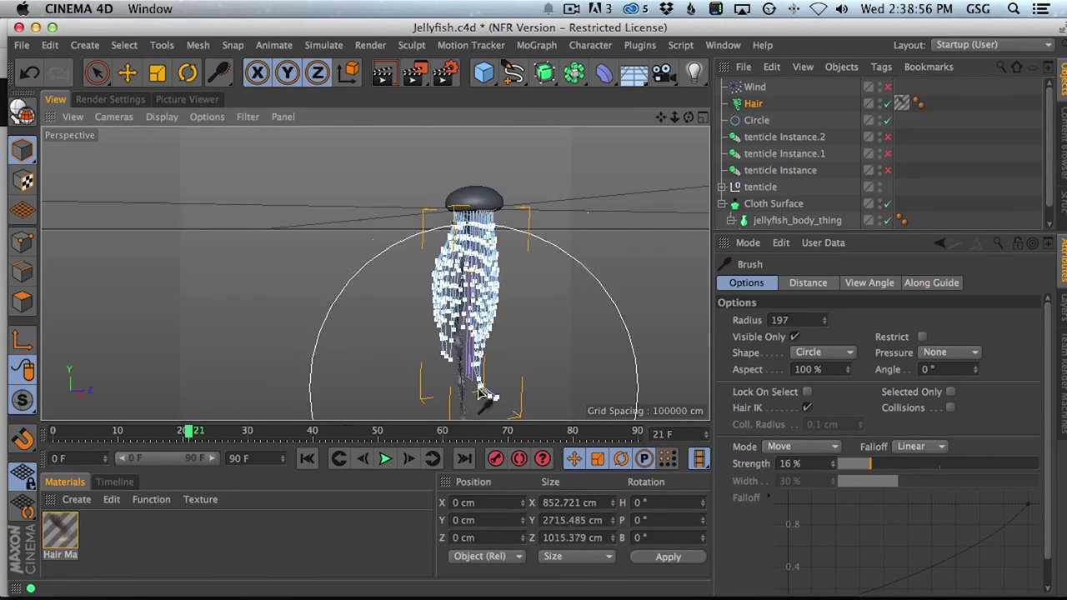
alt+right_drag(481, 391, 519, 324)
Deselect the Hair to inspect its brushed shape from several sides, and reselect it.
click(950, 102)
alt+drag(448, 233, 952, 236)
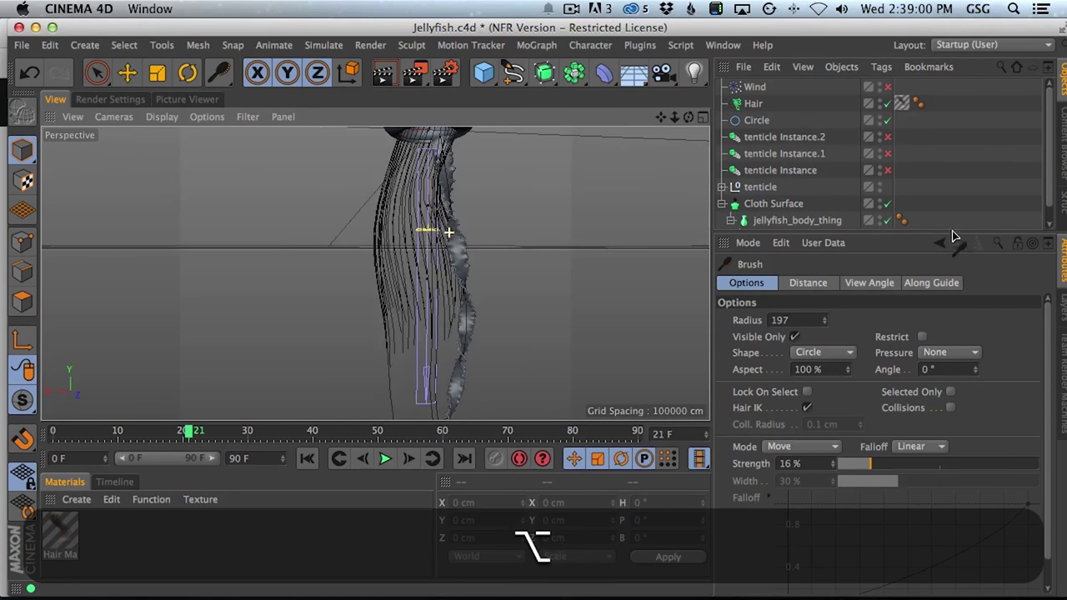
alt+right_drag(421, 392, 375, 274)
alt+right_drag(477, 263, 451, 271)
alt+drag(399, 285, 448, 258)
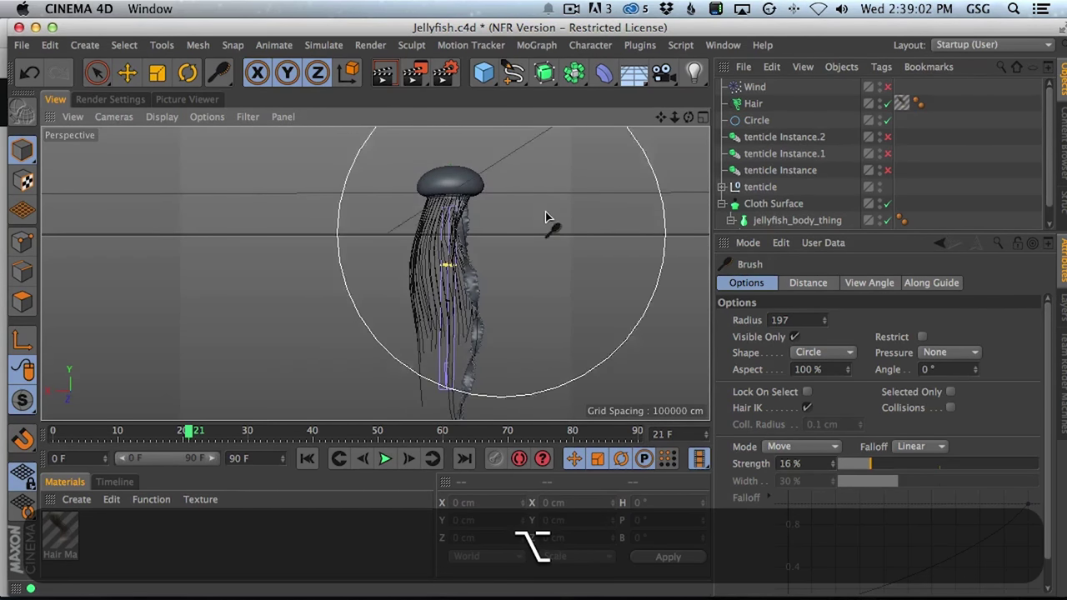
click(756, 120)
click(753, 104)
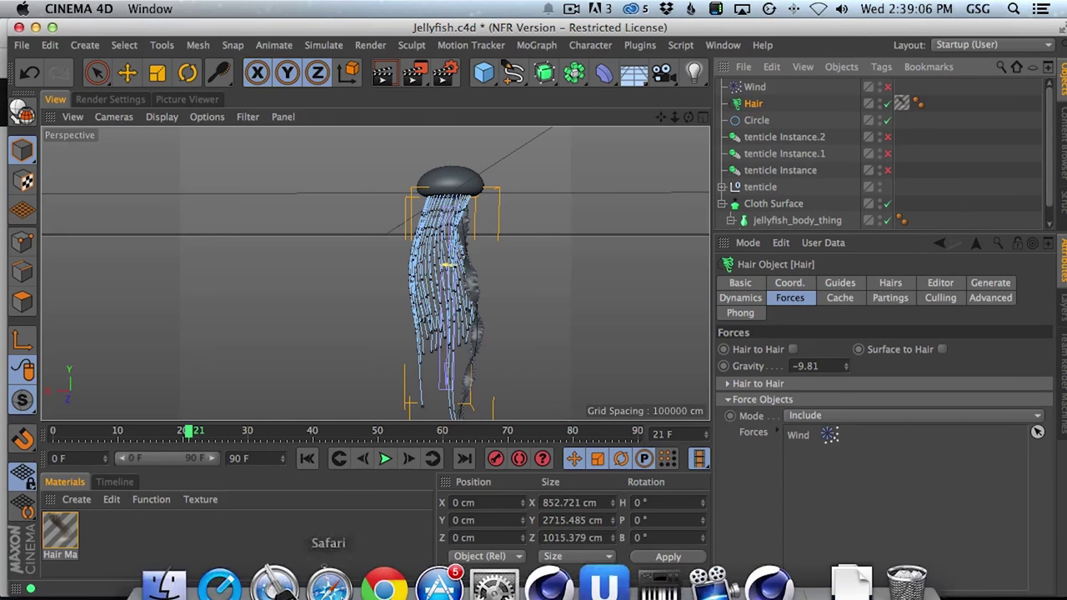
Switch to Chrome and examine the tentacles in the Jellyfish Rise reference image.
click(383, 572)
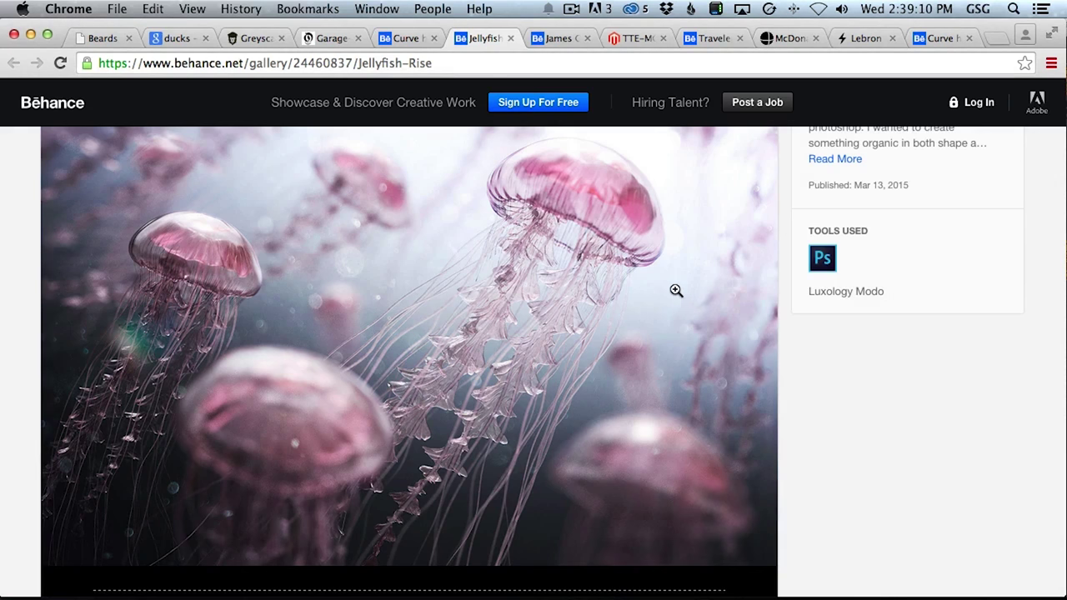
key(super)
mouse_move(487, 598)
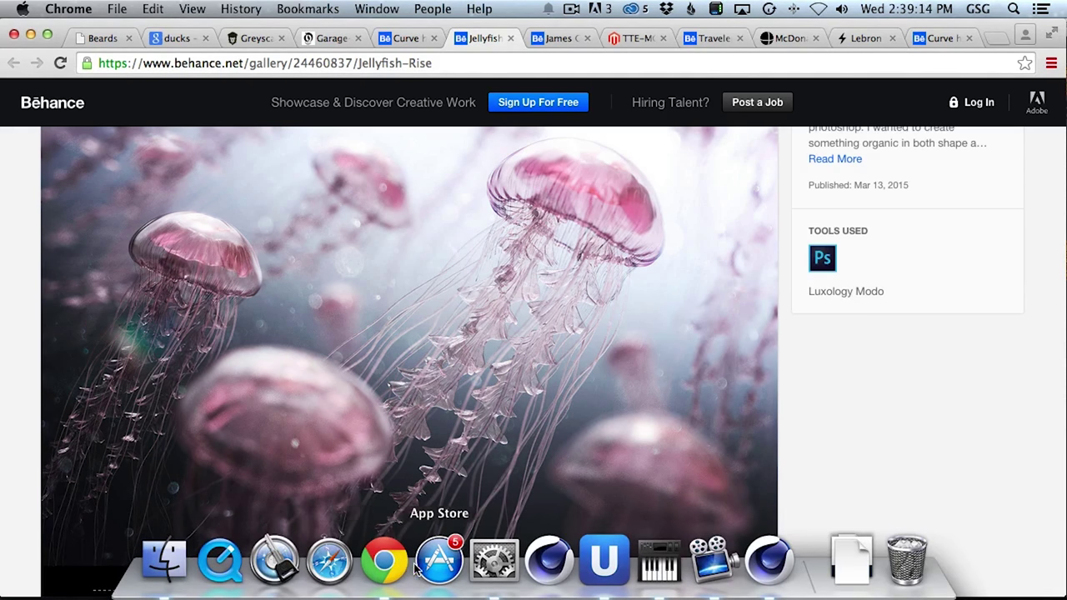
Switch back to CINEMA 4D and set the Hair object's Generate type to Circle.
mouse_move(774, 592)
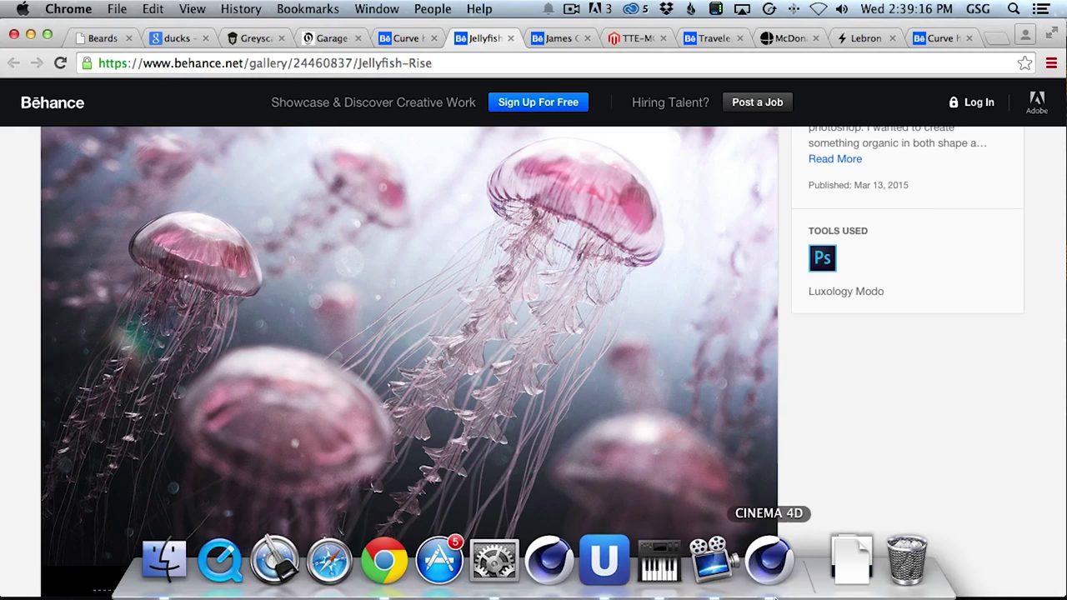
click(771, 566)
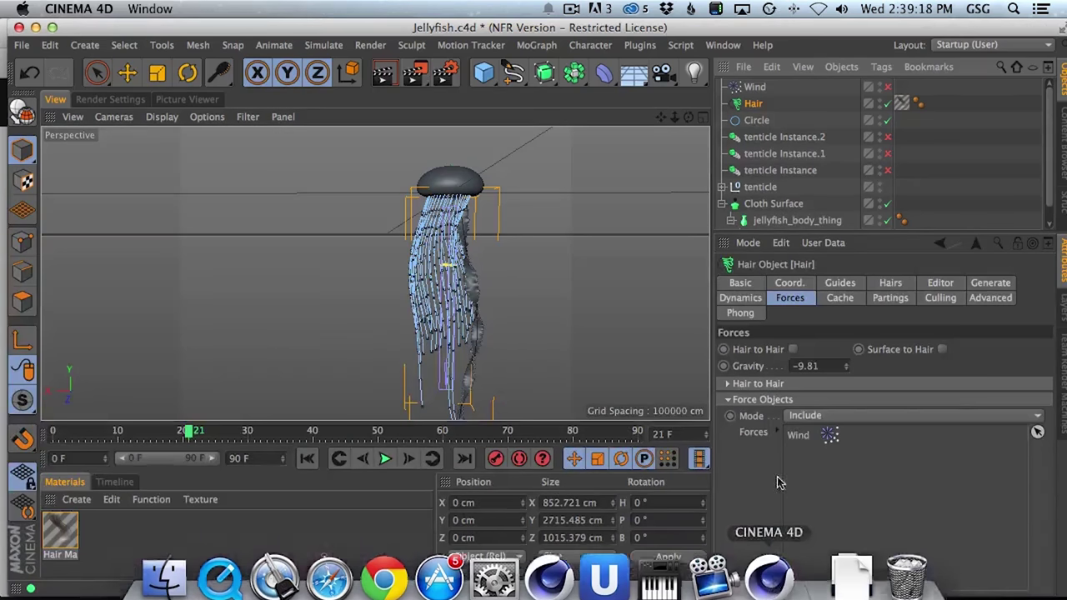
click(760, 121)
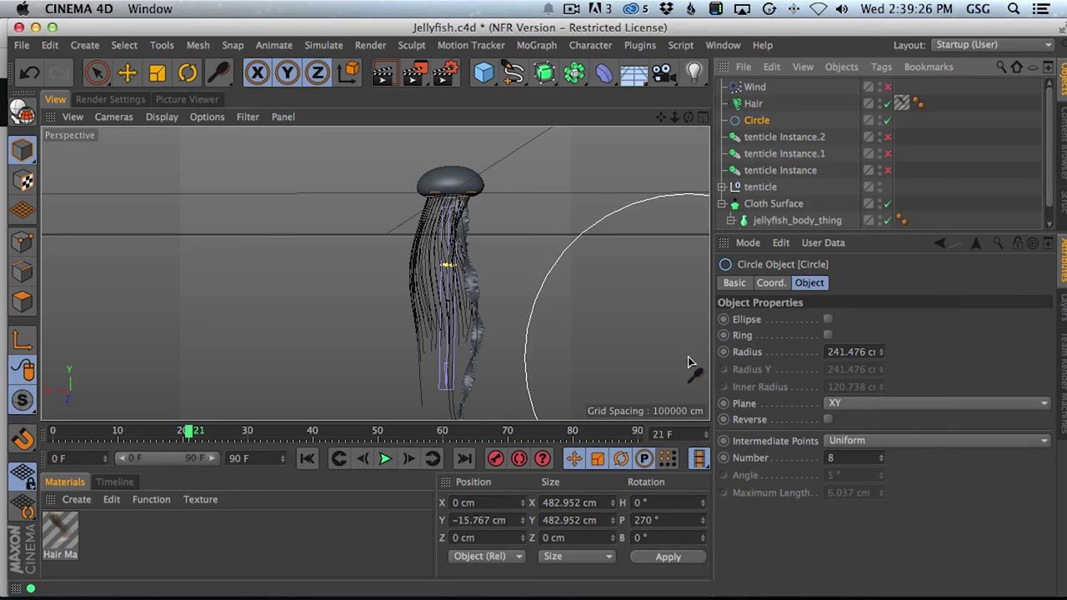
mouse_move(445, 224)
alt+mouse_down()
mouse_move(613, 249)
mouse_move(575, 290)
mouse_move(456, 208)
alt+mouse_up()
alt+middle_drag(453, 202, 439, 264)
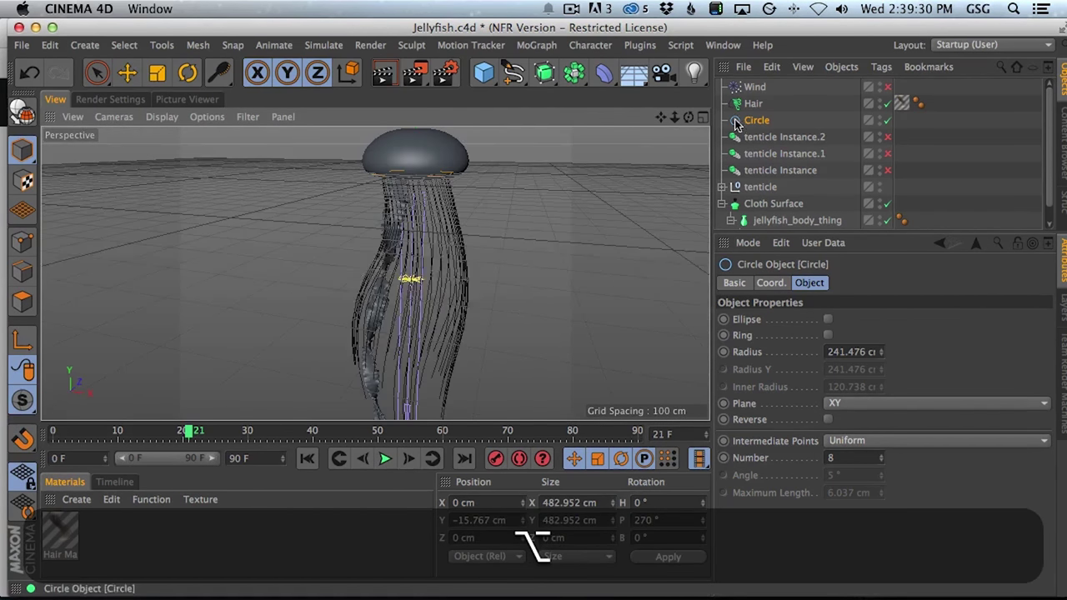
click(755, 105)
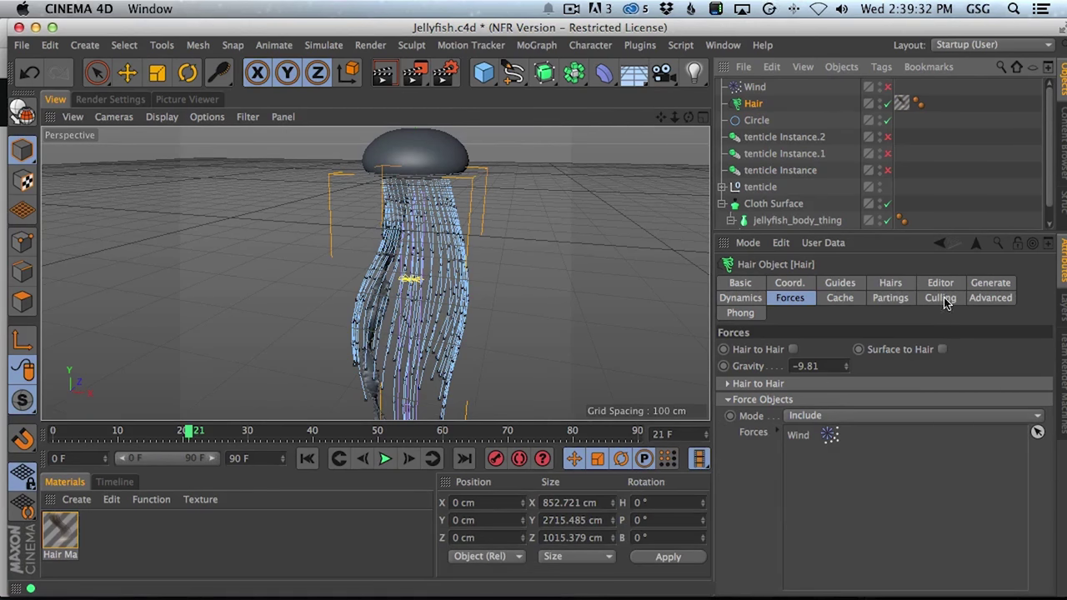
click(1004, 284)
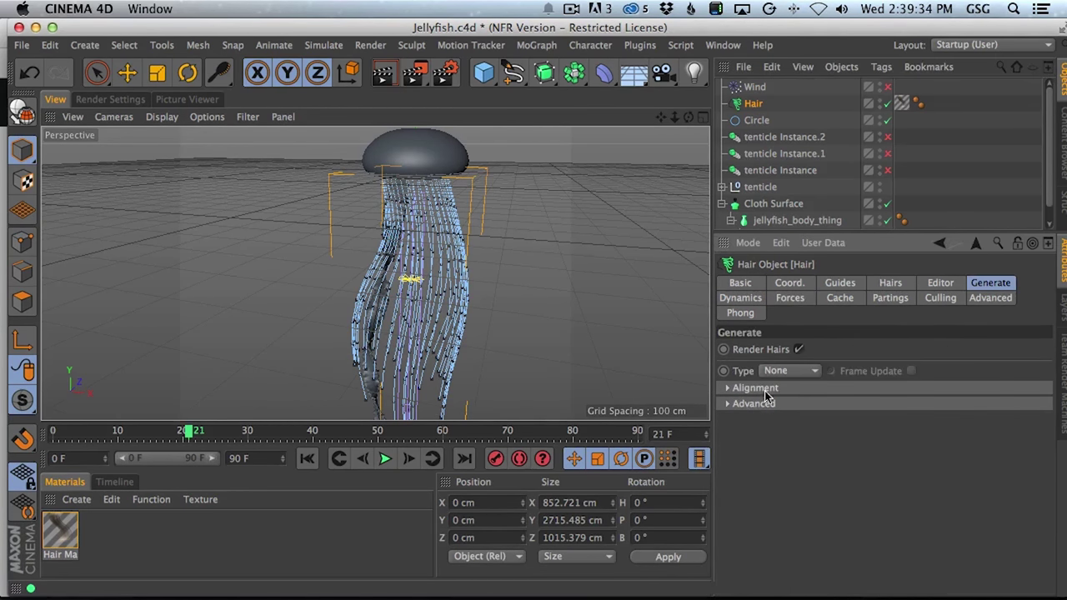
click(800, 370)
click(797, 474)
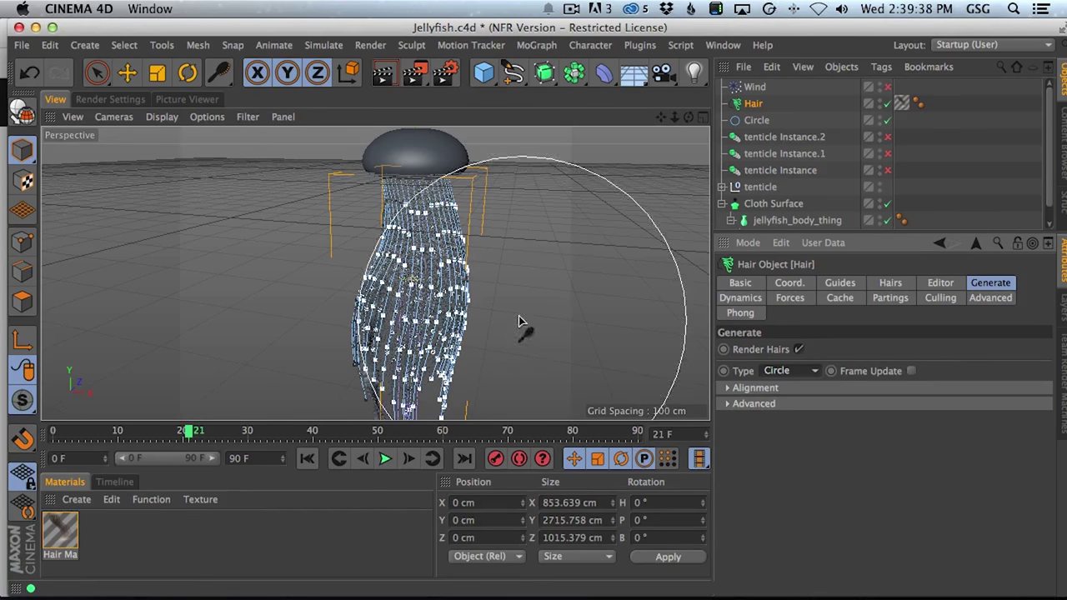
Examine the generated hair geometry up close and review the Hair's roots, growth, cloning and interpolation settings.
alt+right_drag(451, 319, 533, 285)
alt+drag(534, 287, 663, 60)
alt+right_drag(435, 227, 356, 266)
alt+drag(491, 194, 625, 340)
click(890, 284)
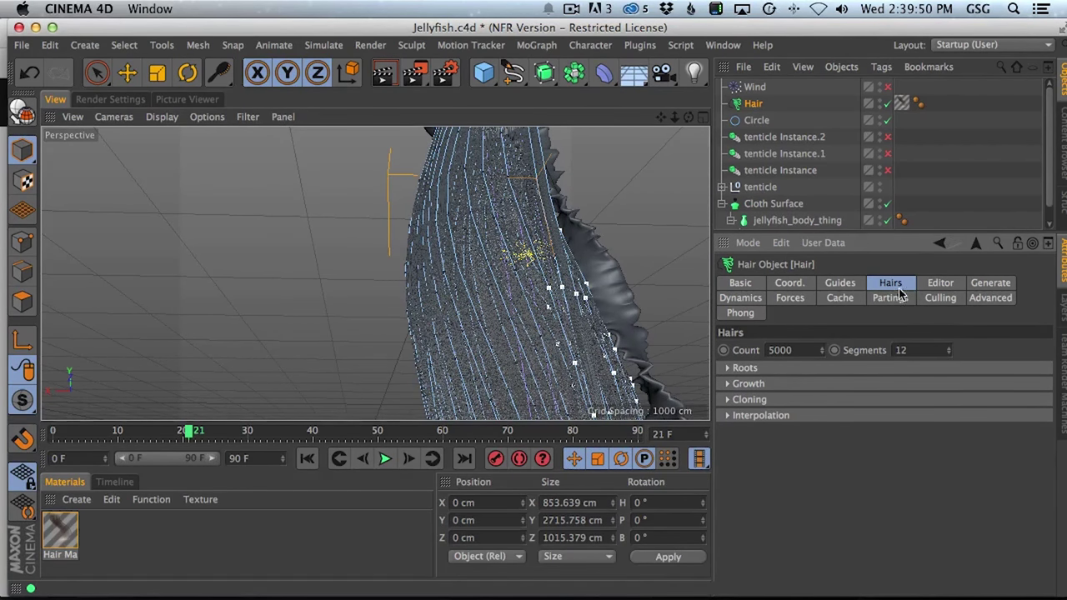
click(937, 284)
click(886, 287)
click(744, 368)
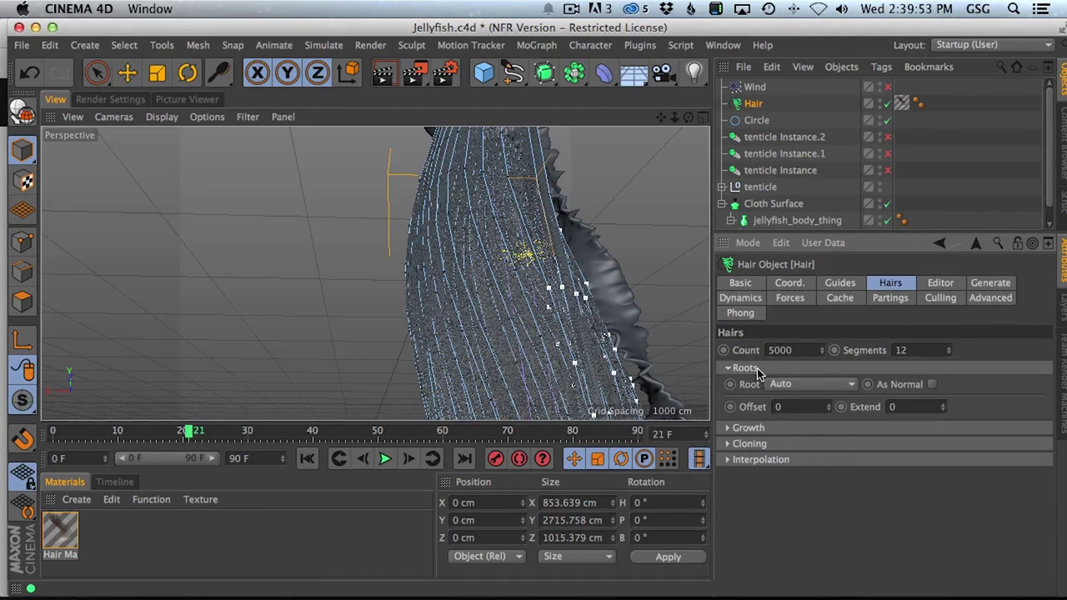
click(748, 429)
click(748, 428)
click(752, 444)
click(752, 443)
click(763, 459)
click(763, 459)
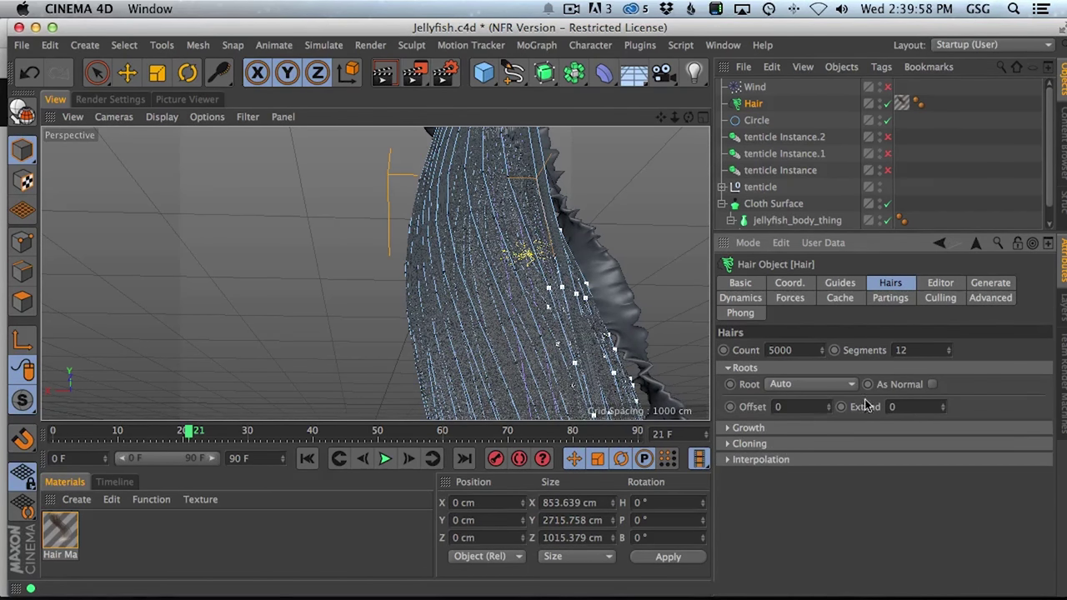
Turn off Render Hairs for the Hair object and render the view with the whole jellyfish framed.
click(984, 288)
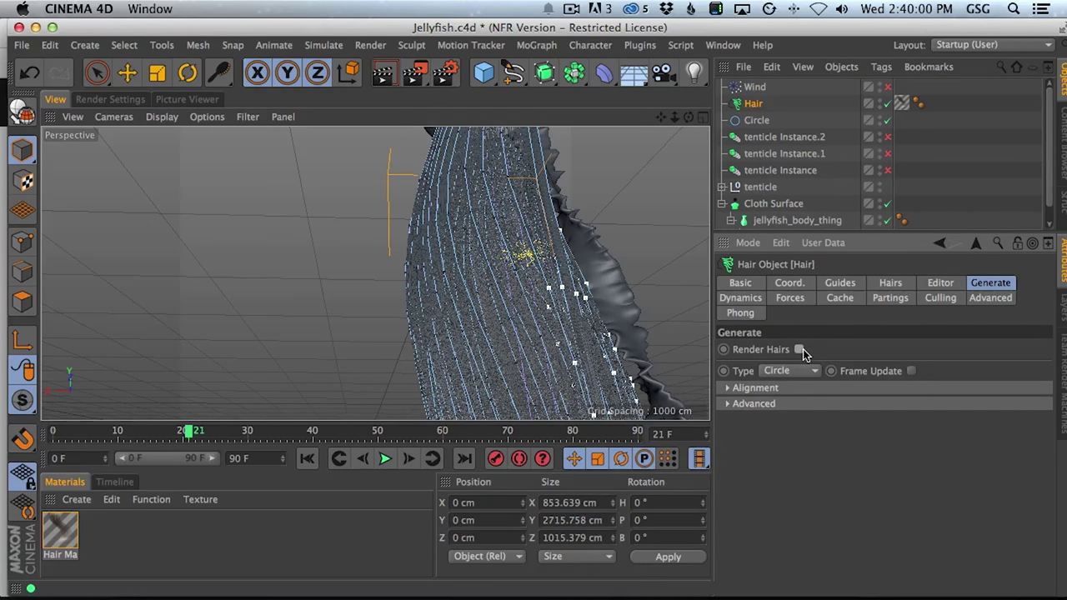
alt+right_drag(589, 307, 500, 326)
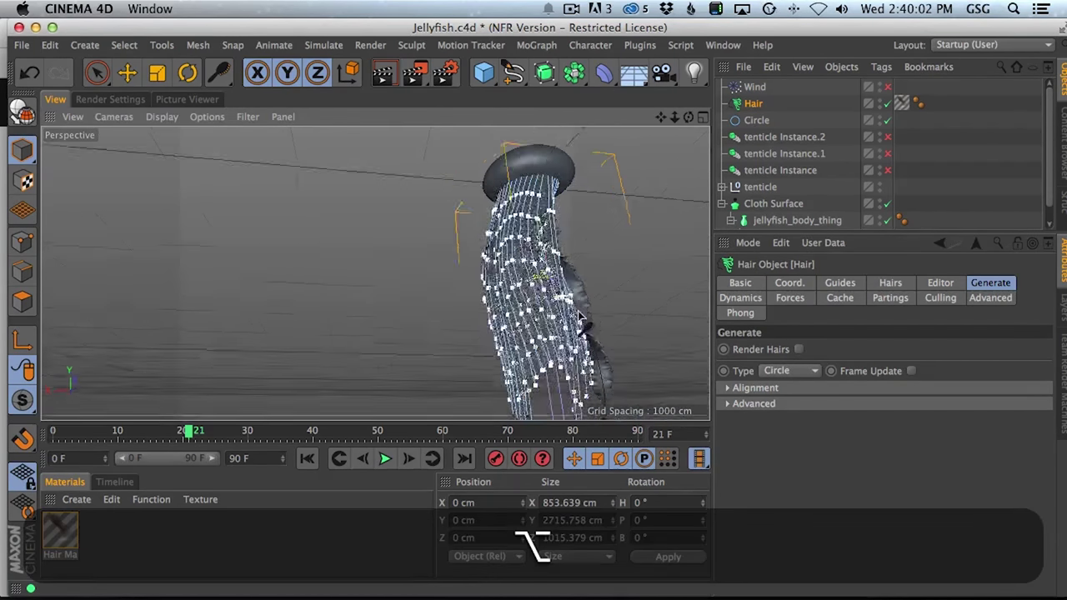
alt+drag(550, 275, 614, 231)
click(382, 74)
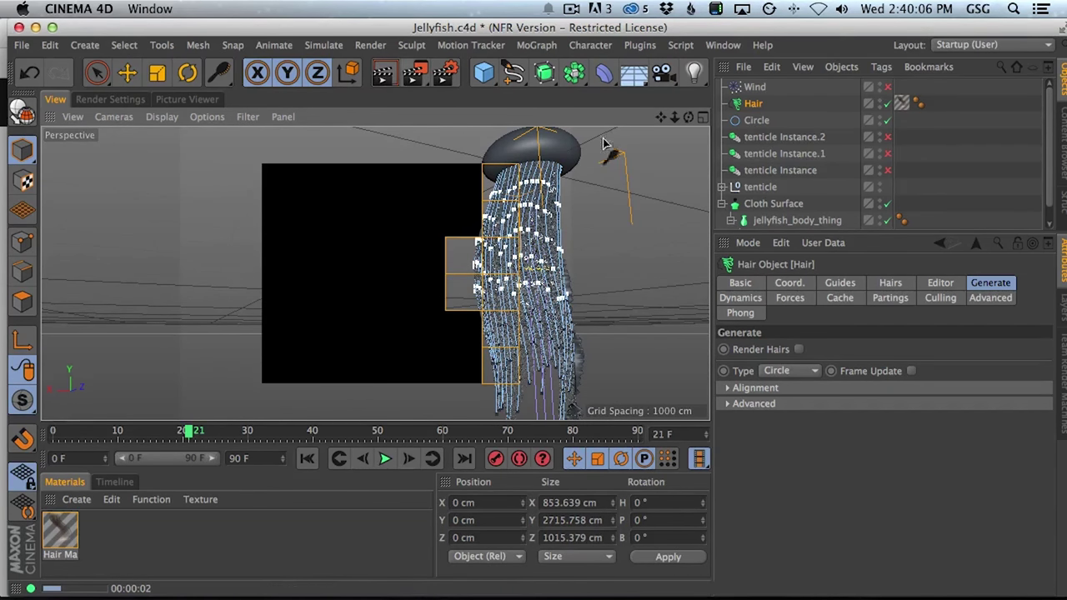
Turn off As Render in the Hair's editor generation settings and render the view again.
click(944, 285)
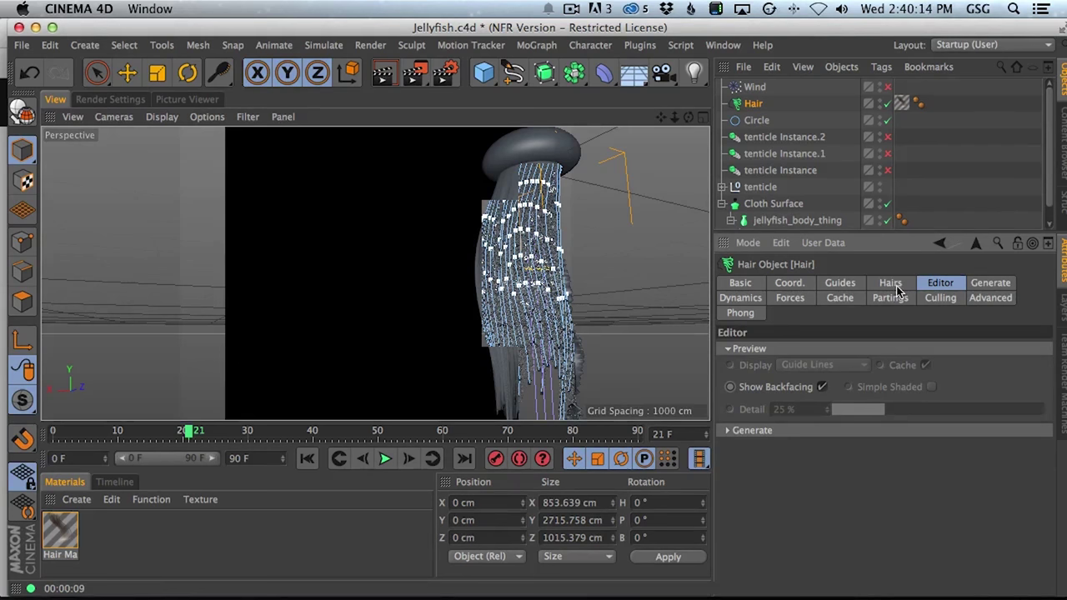
click(755, 431)
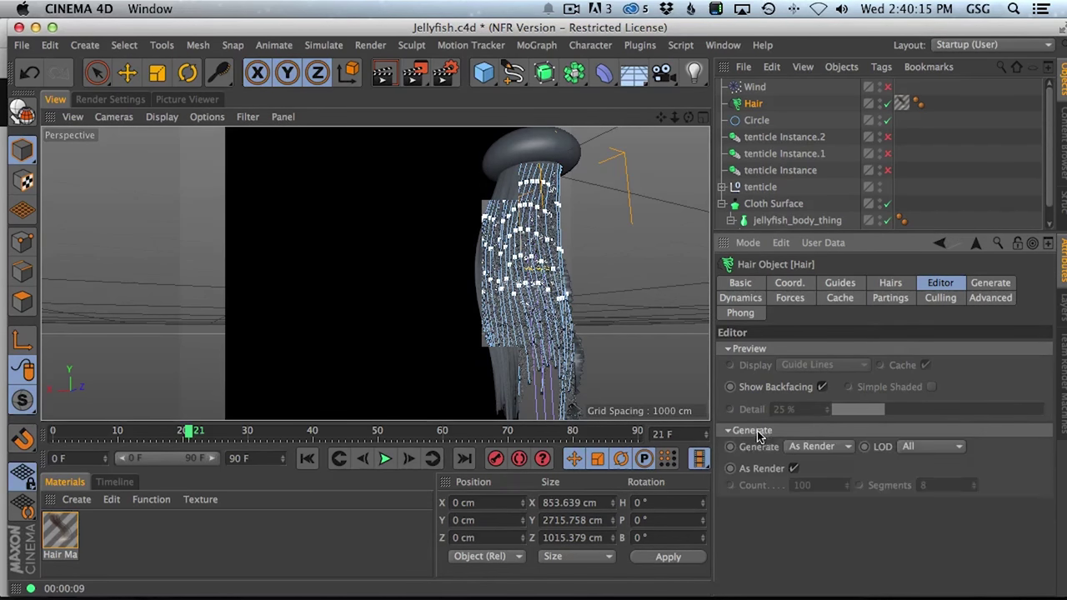
click(794, 470)
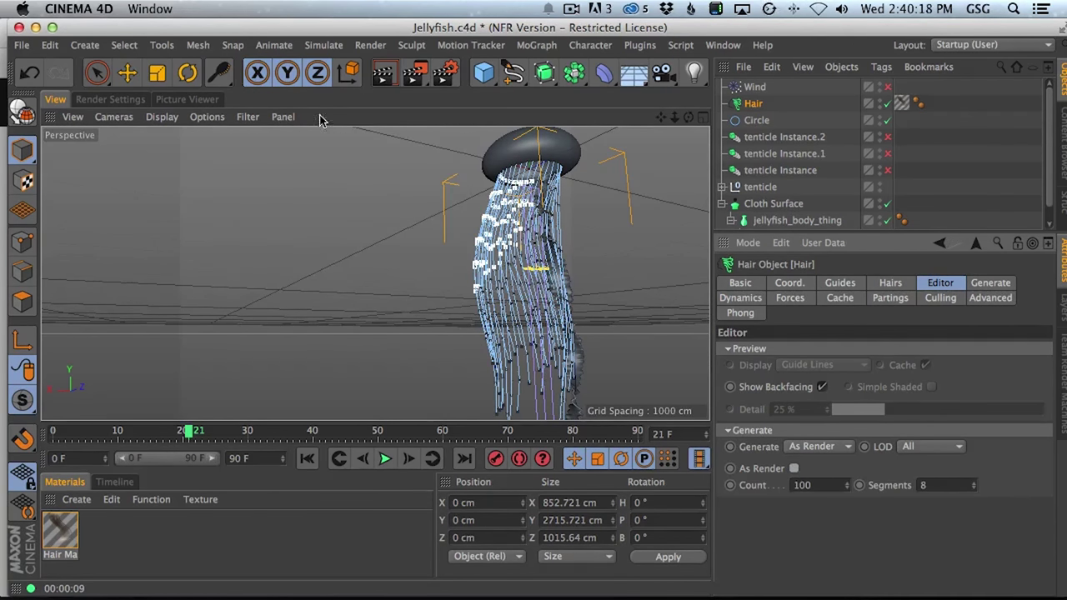
click(383, 74)
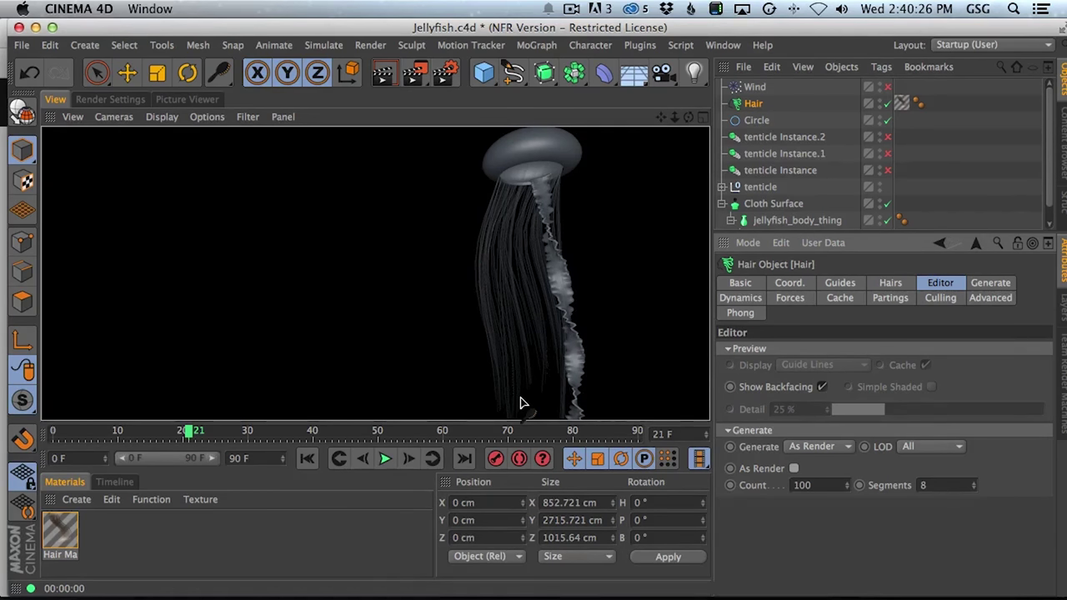
Keep the editor Generate mode at As Render, set the generated hair count to 32, and render the view.
click(821, 447)
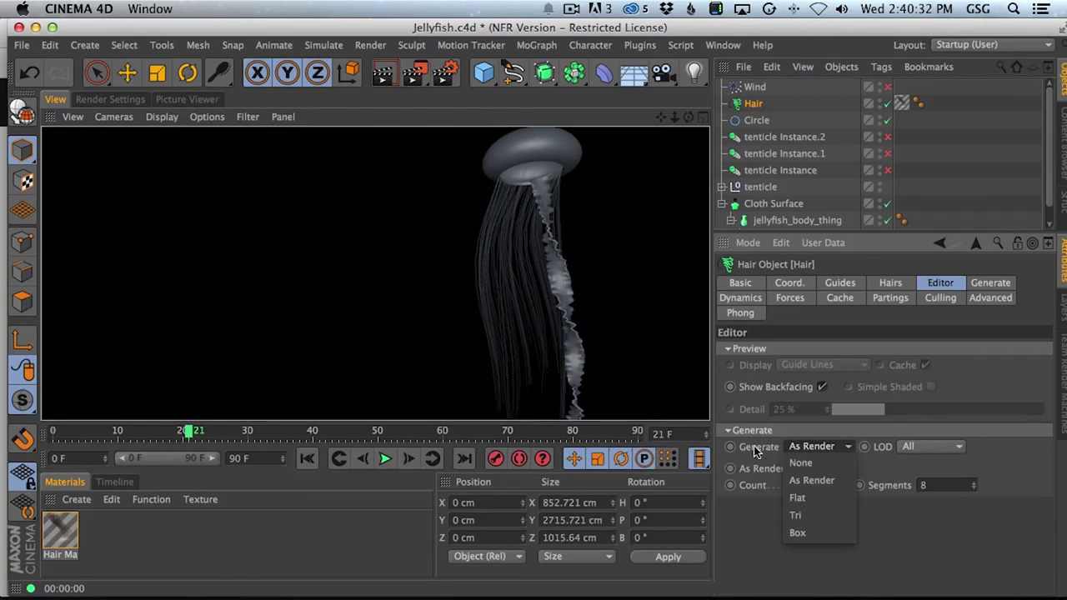
click(796, 476)
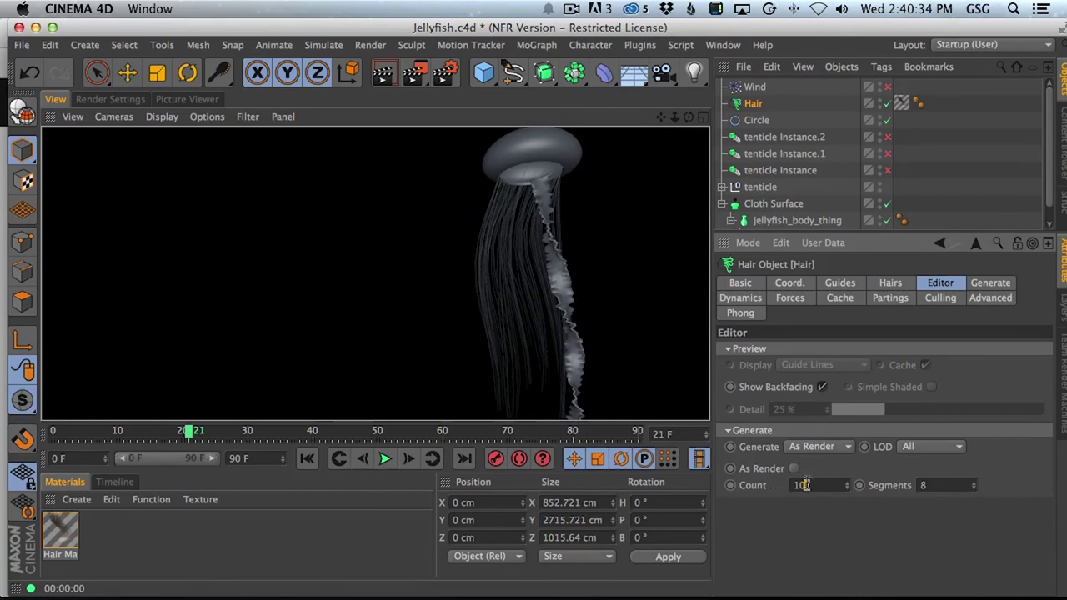
text(32)
key(Return)
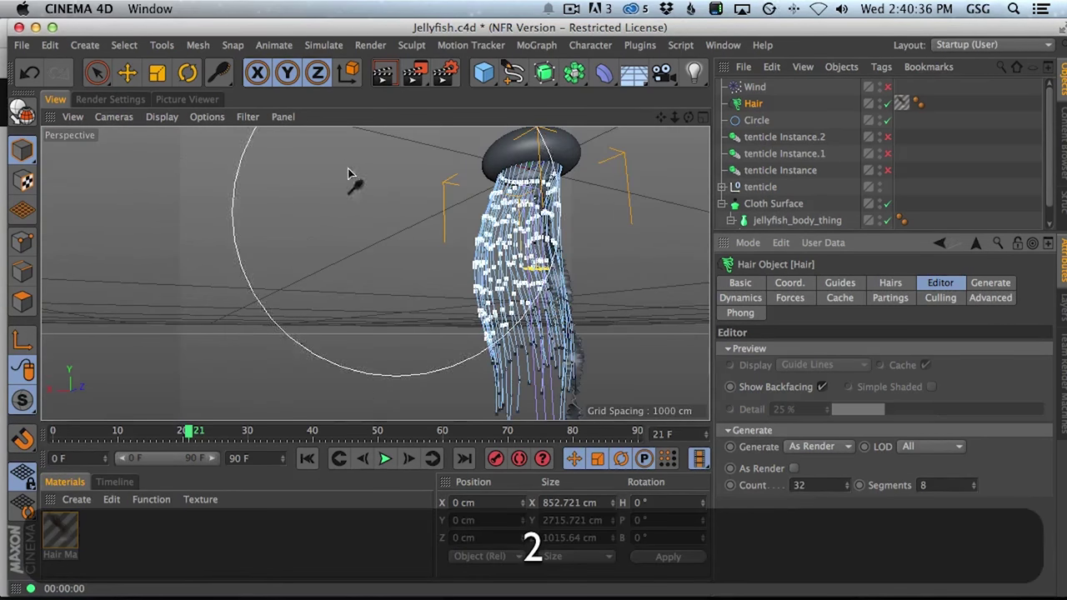
click(384, 82)
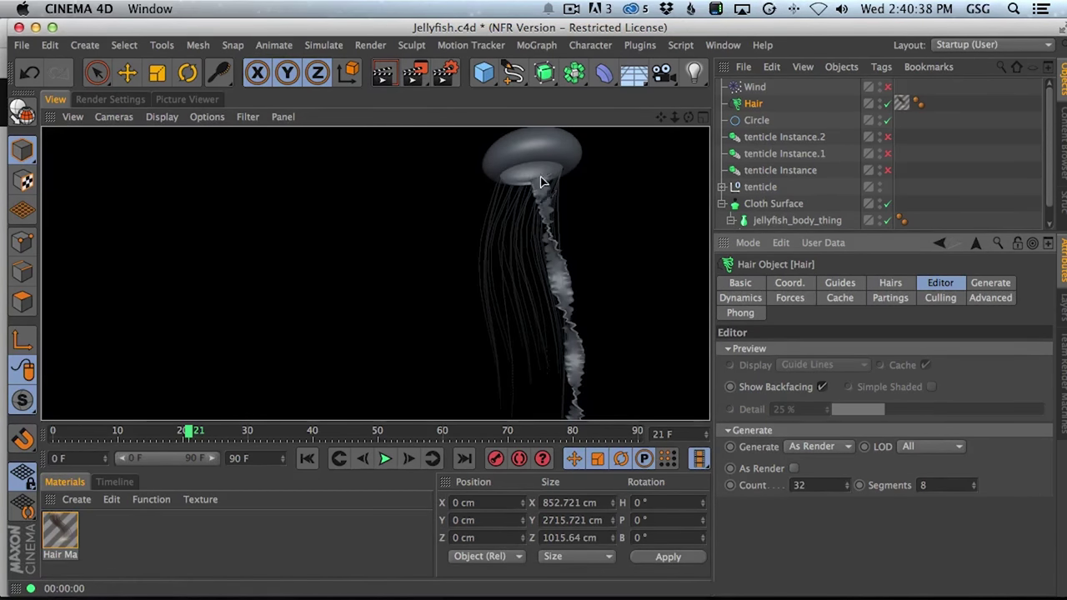
Set the root thickness of Hair Mat to 2 cm and render the view.
double_click(54, 527)
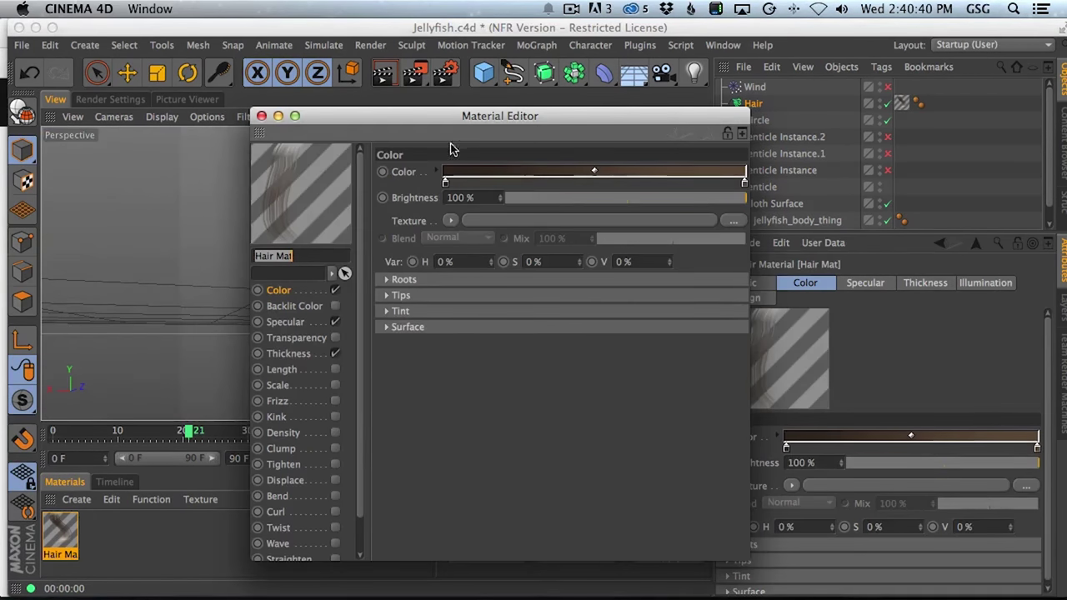
click(289, 354)
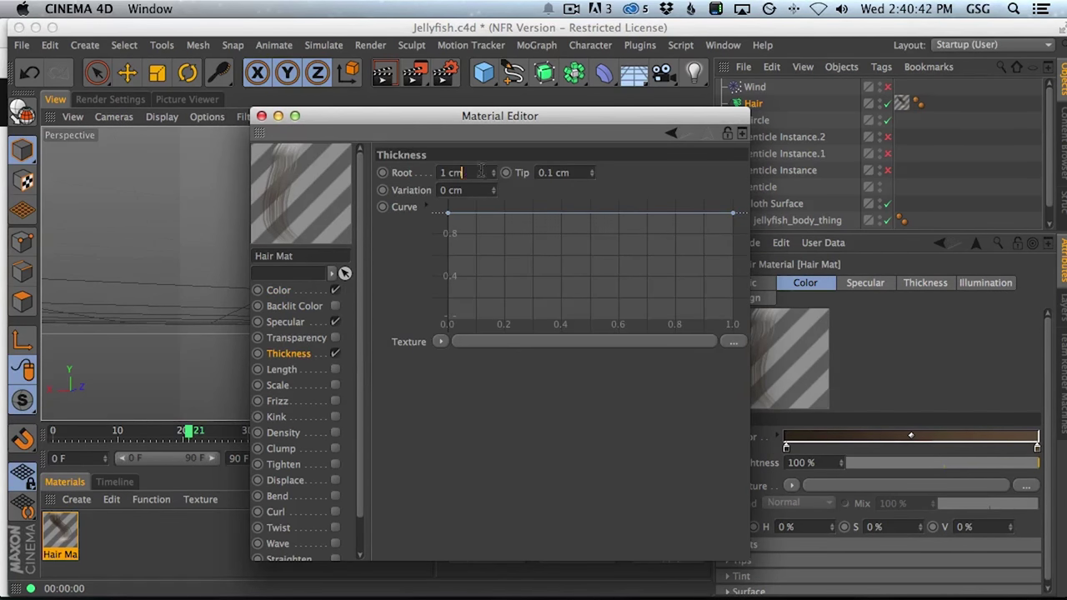
drag(556, 132, 894, 159)
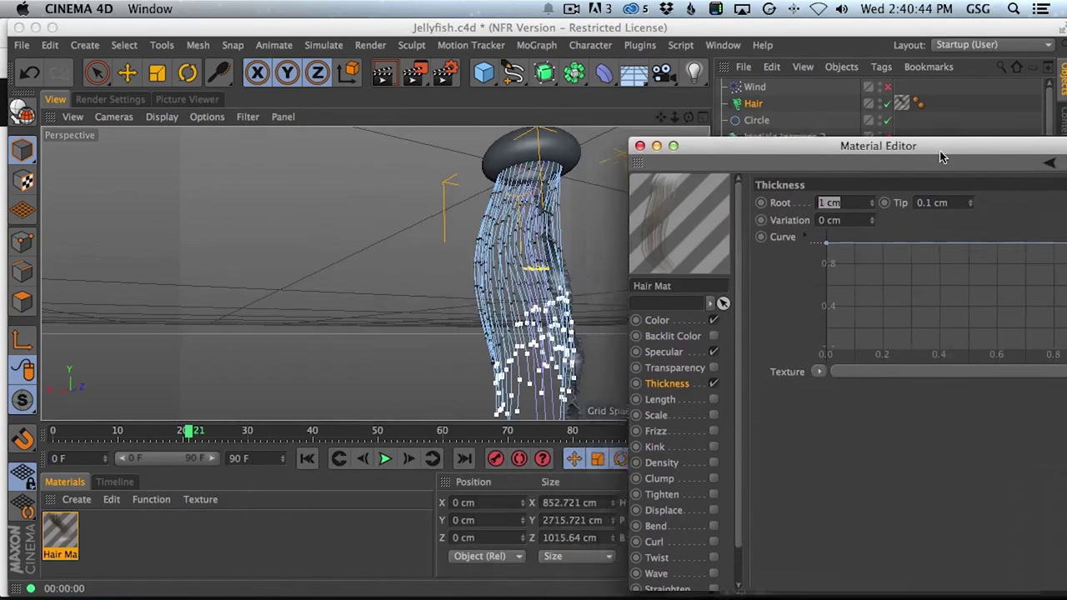
text(2)
key(Tab)
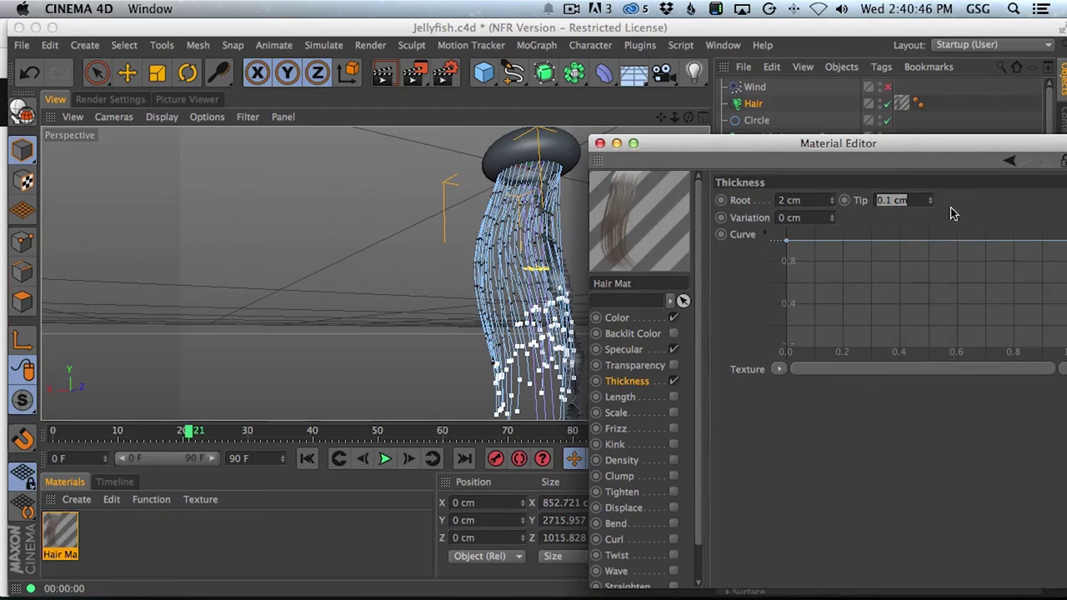
key(Return)
click(383, 73)
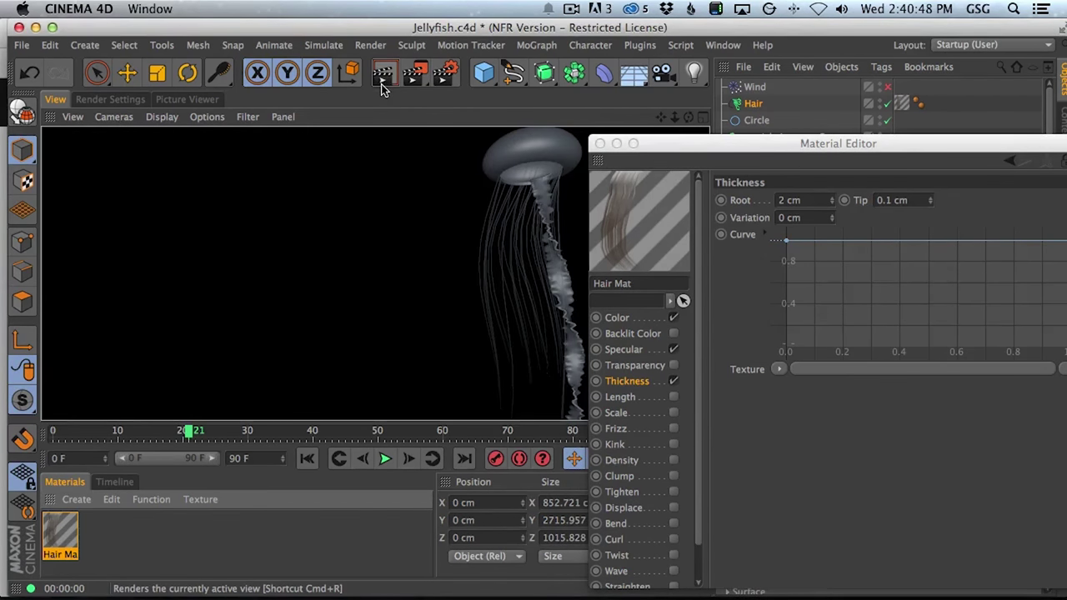
Set Hair Mat's root thickness to 5 cm and render the view to check the strands.
click(780, 203)
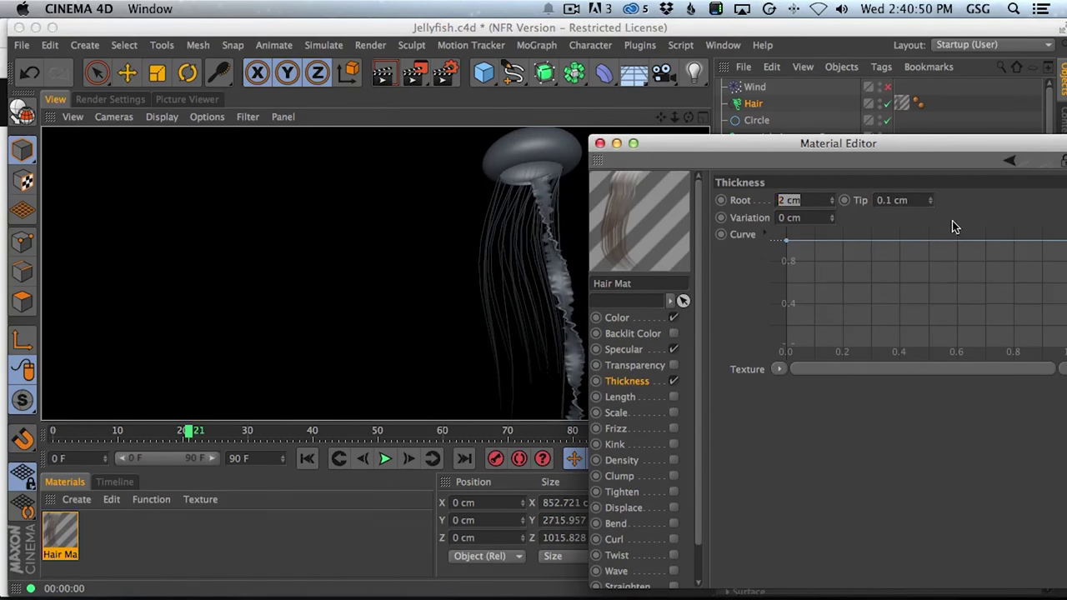
text(5)
click(388, 81)
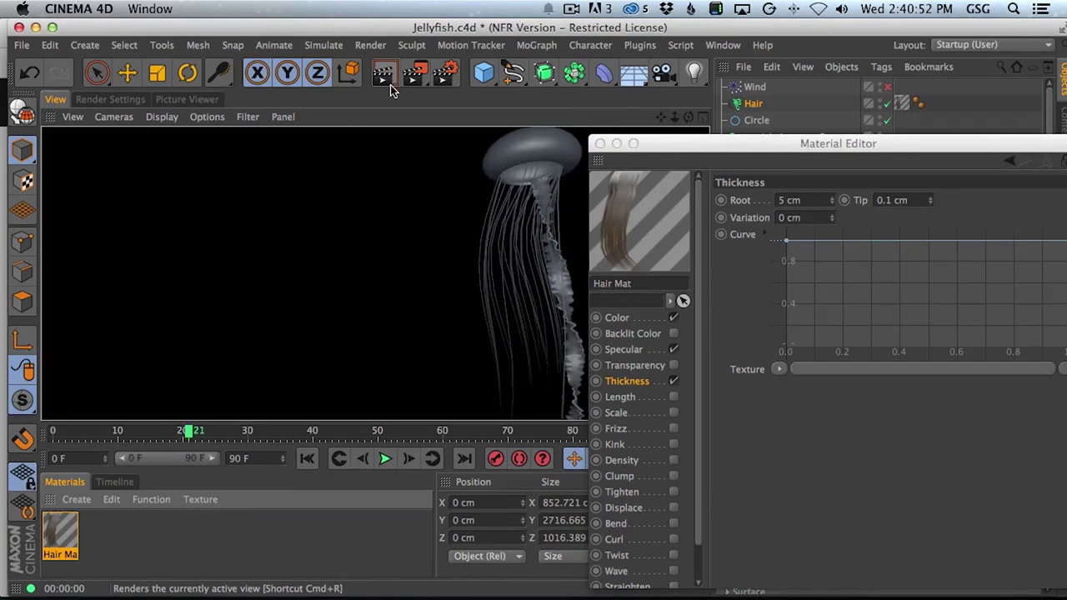
Set Hair Mat's root thickness to 10 cm, close the Material Editor and render the view.
click(918, 202)
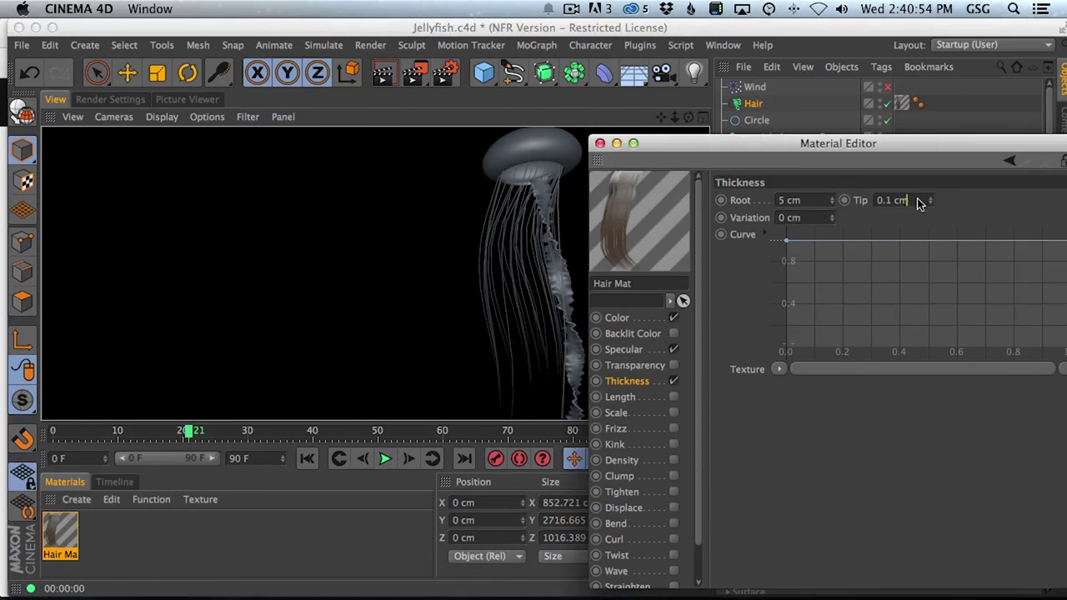
click(822, 200)
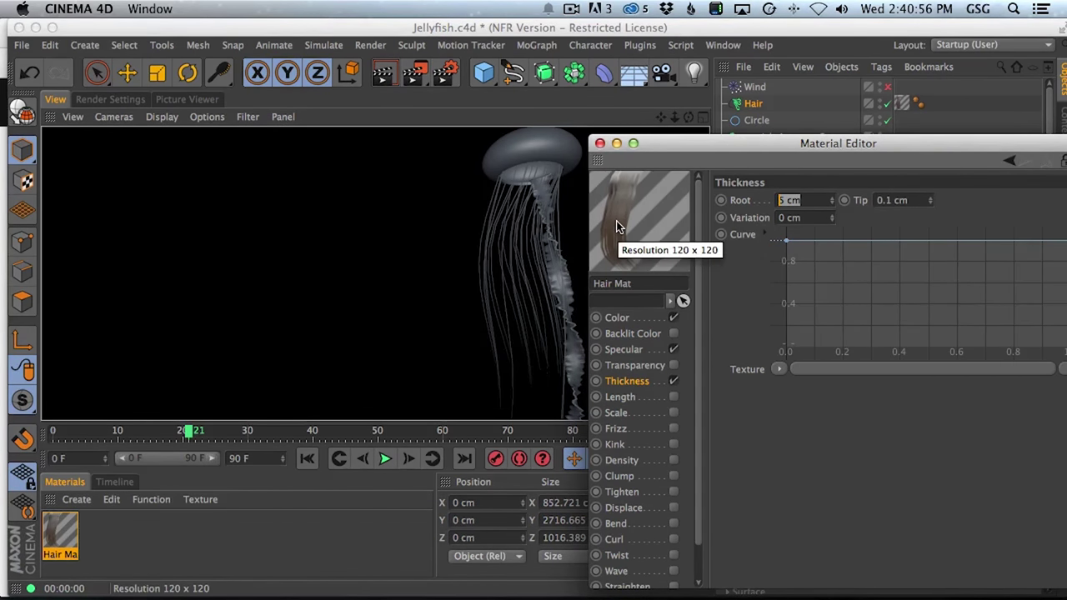
text(10)
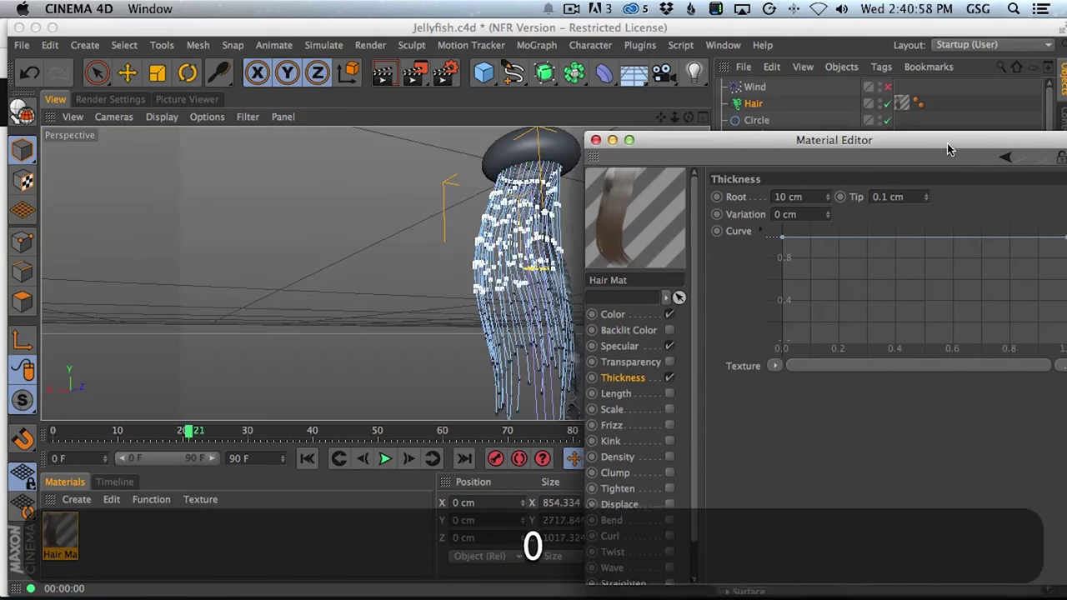
drag(948, 148, 795, 182)
click(447, 178)
click(385, 74)
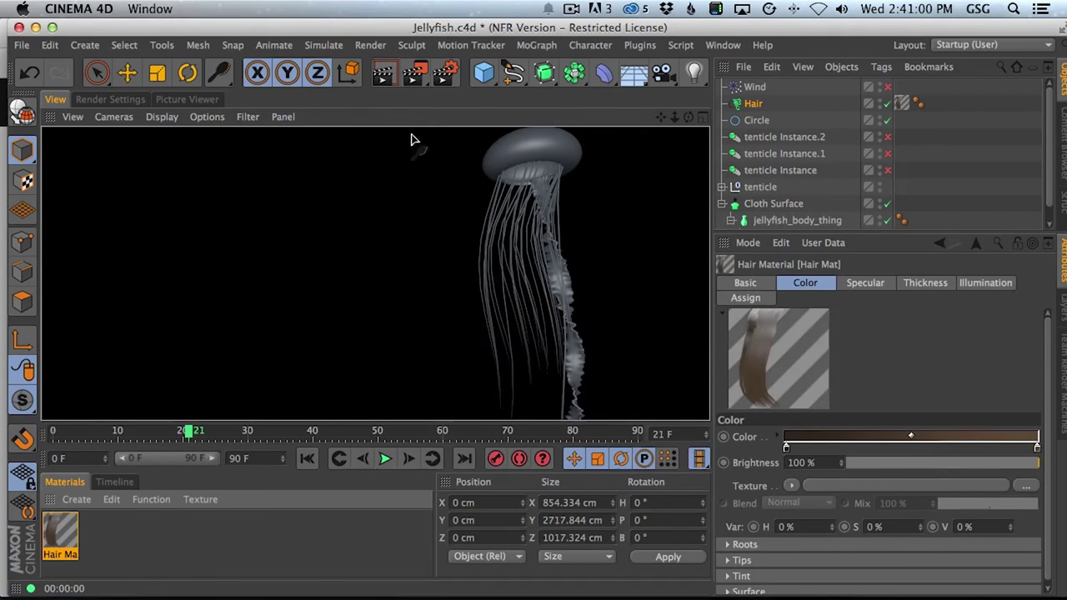
Apply a new standard material to the Hair object and enable its Transparency channel.
double_click(118, 542)
drag(60, 532, 753, 105)
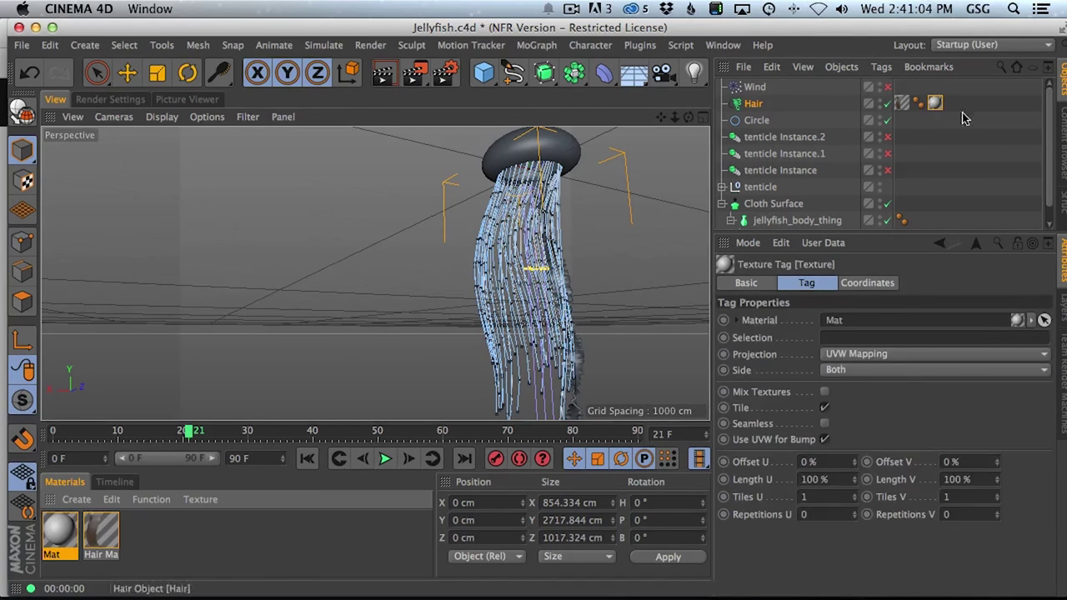
double_click(67, 536)
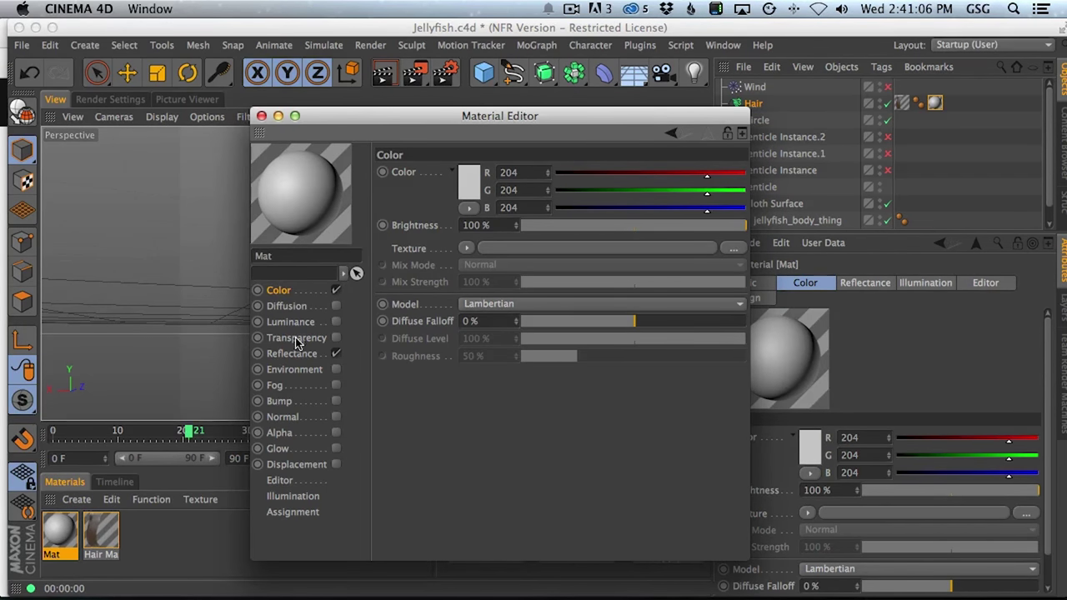
click(334, 337)
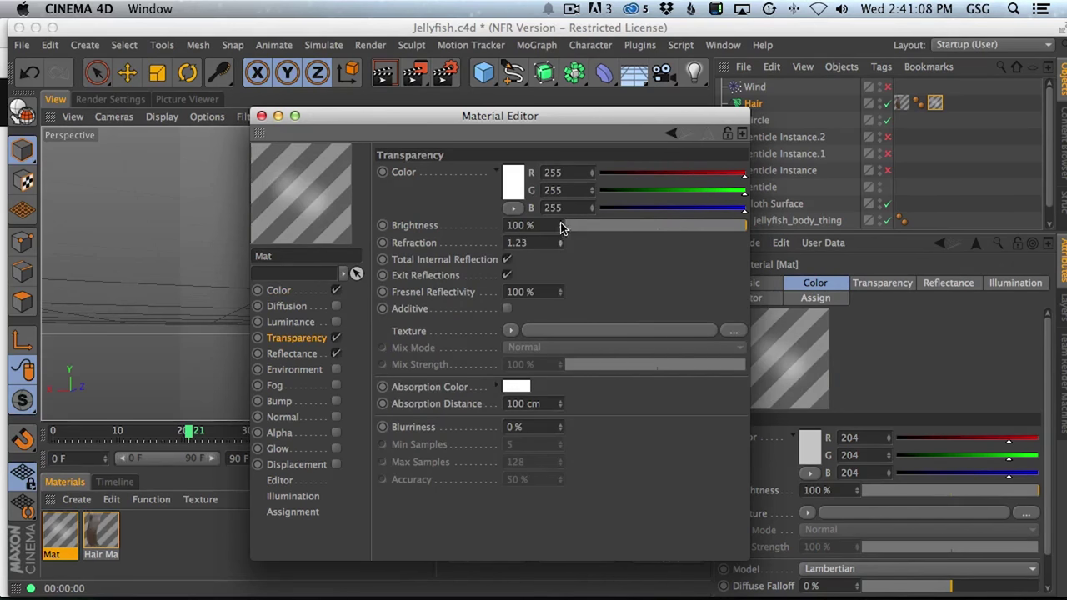
Close the Material Editor and render a region of the view around the hanging hair strands.
click(261, 116)
drag(634, 73, 832, 154)
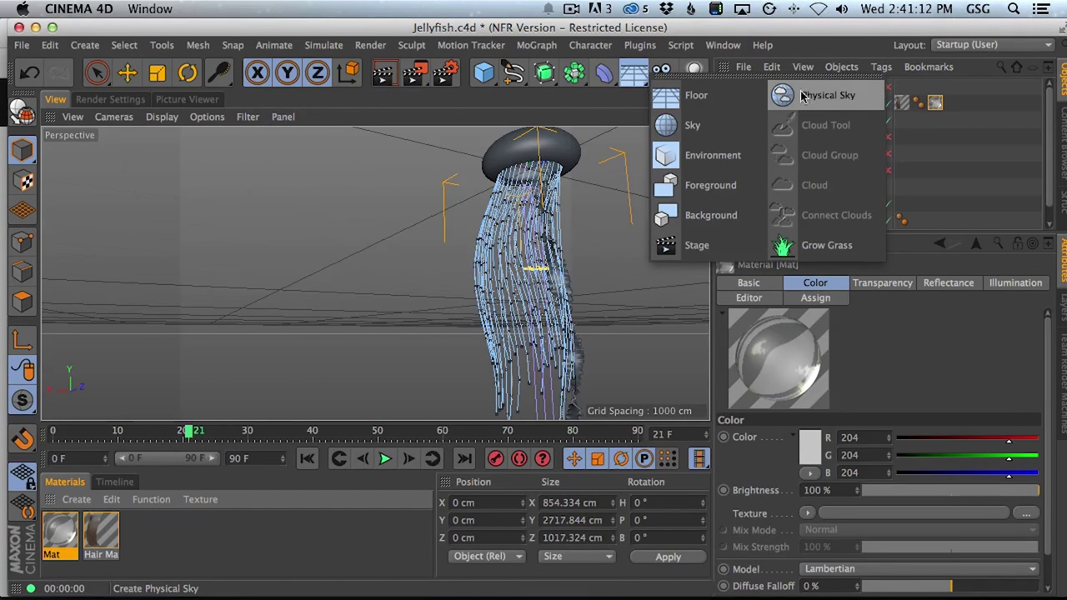
click(846, 43)
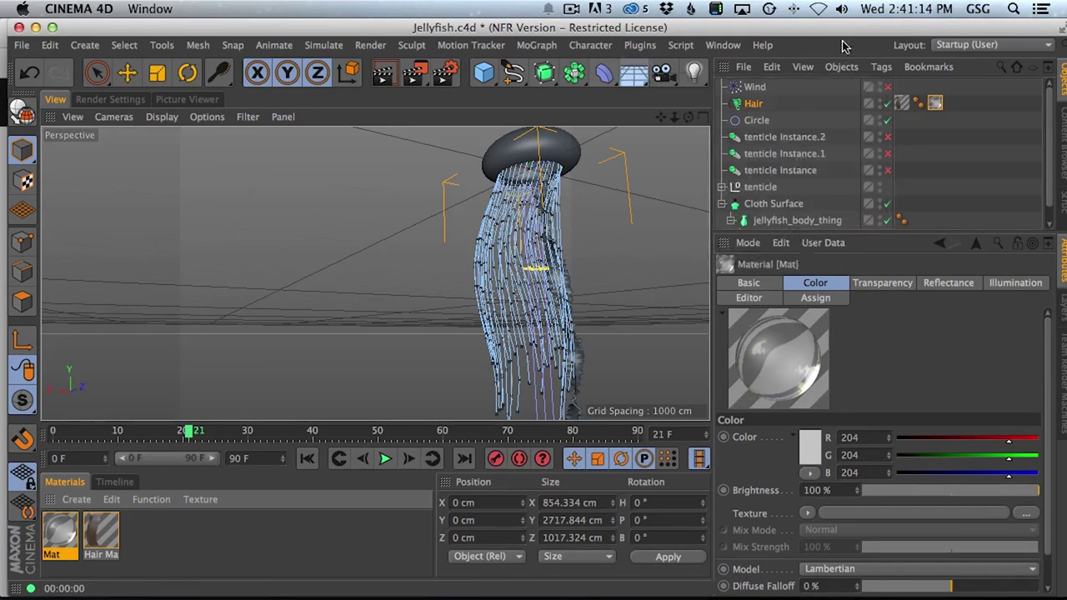
drag(414, 74, 494, 84)
drag(442, 147, 618, 375)
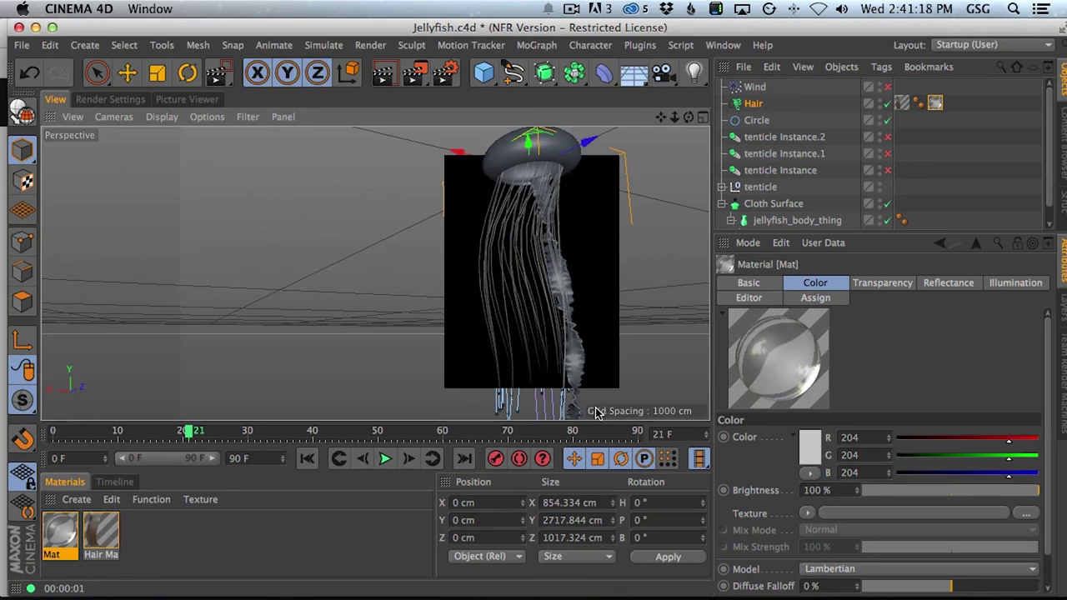
Render a close-up of the hair strands beneath the jellyfish body to inspect the transparent material.
alt+right_drag(545, 174, 634, 157)
click(386, 73)
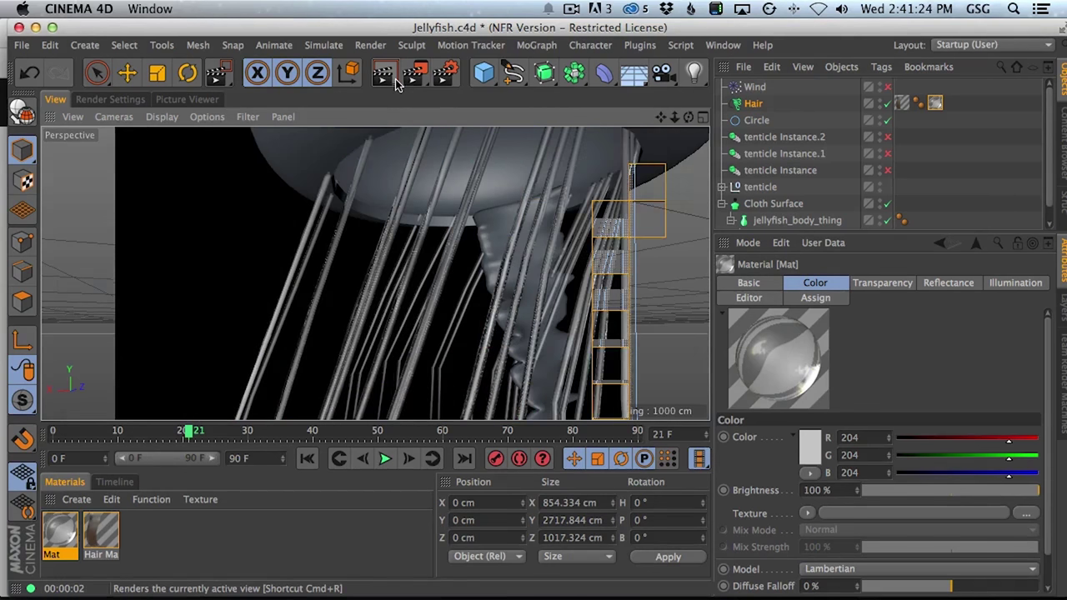
alt+right_drag(572, 248, 468, 287)
alt+middle_drag(576, 284, 550, 239)
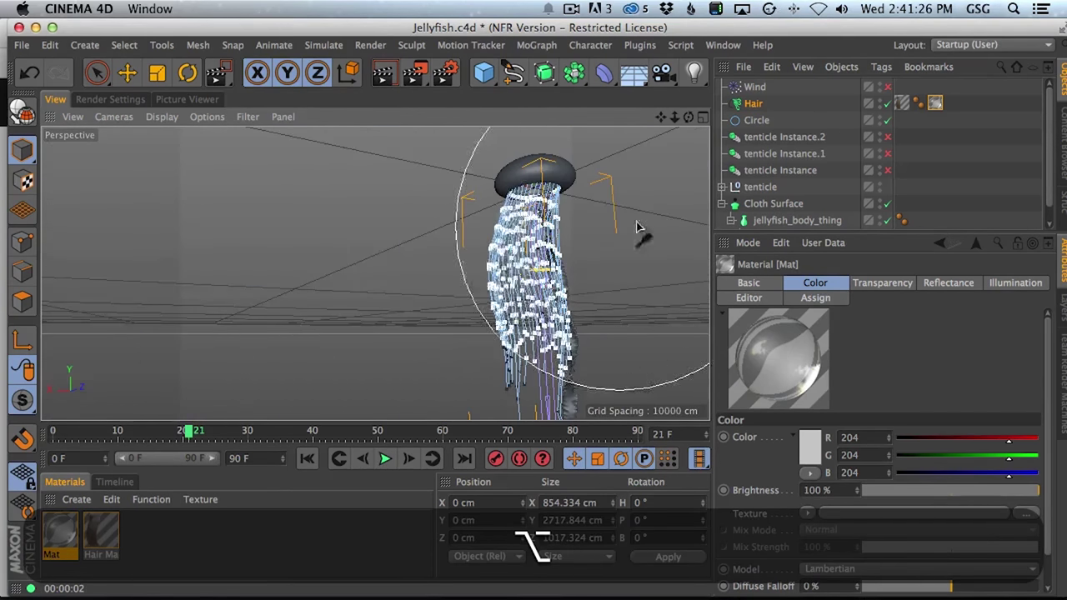
Enable the three tenticle instances and view them hanging beneath the jellyfish body.
click(784, 107)
alt+middle_drag(522, 287, 499, 258)
alt+drag(500, 258, 517, 250)
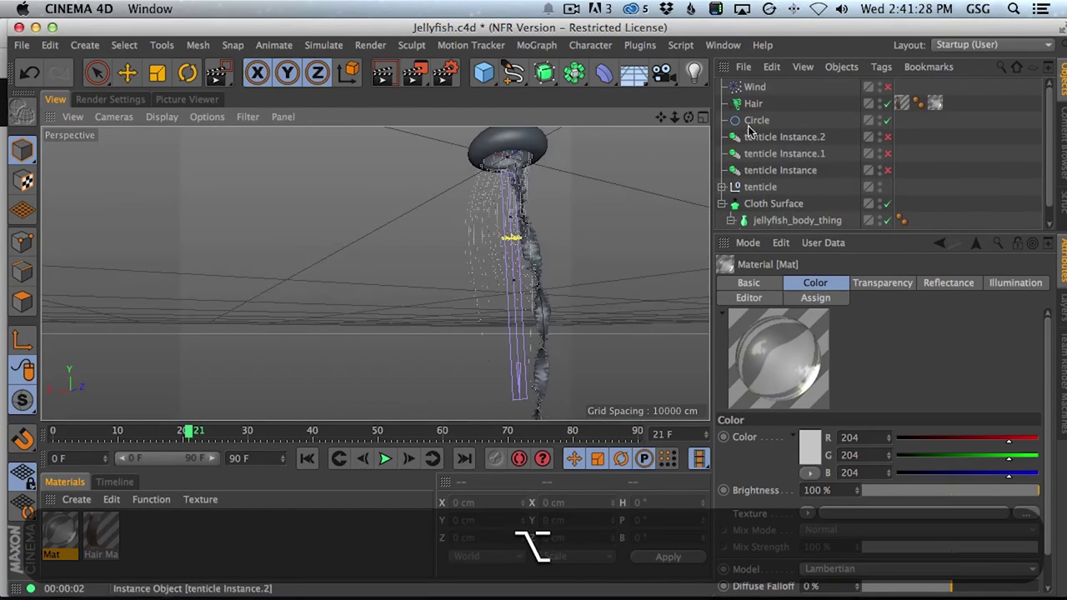
drag(887, 137, 888, 169)
alt+middle_drag(577, 295, 556, 277)
alt+drag(517, 228, 500, 250)
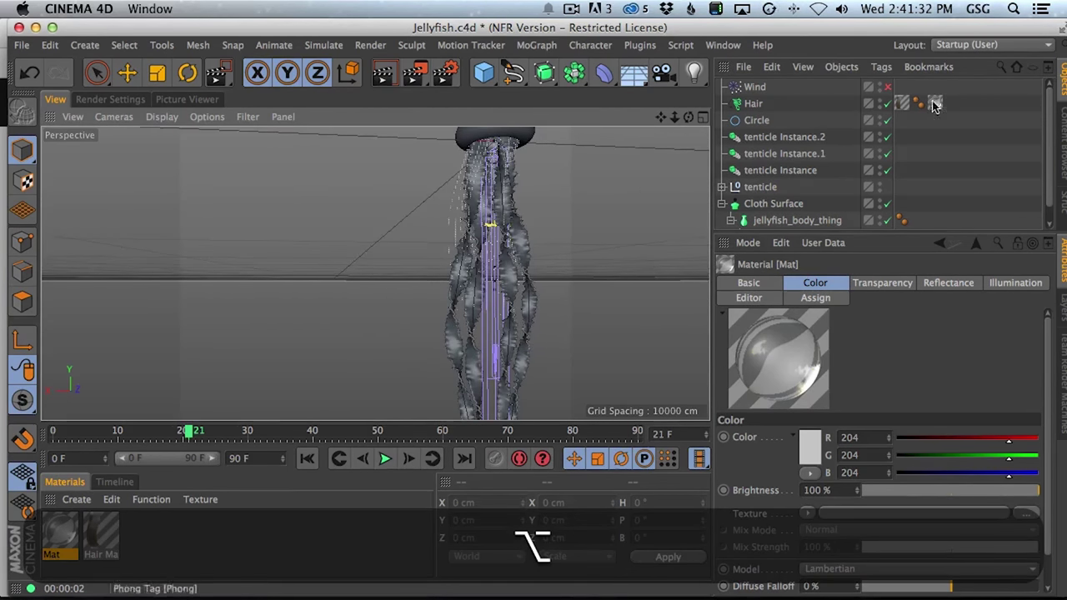
click(887, 87)
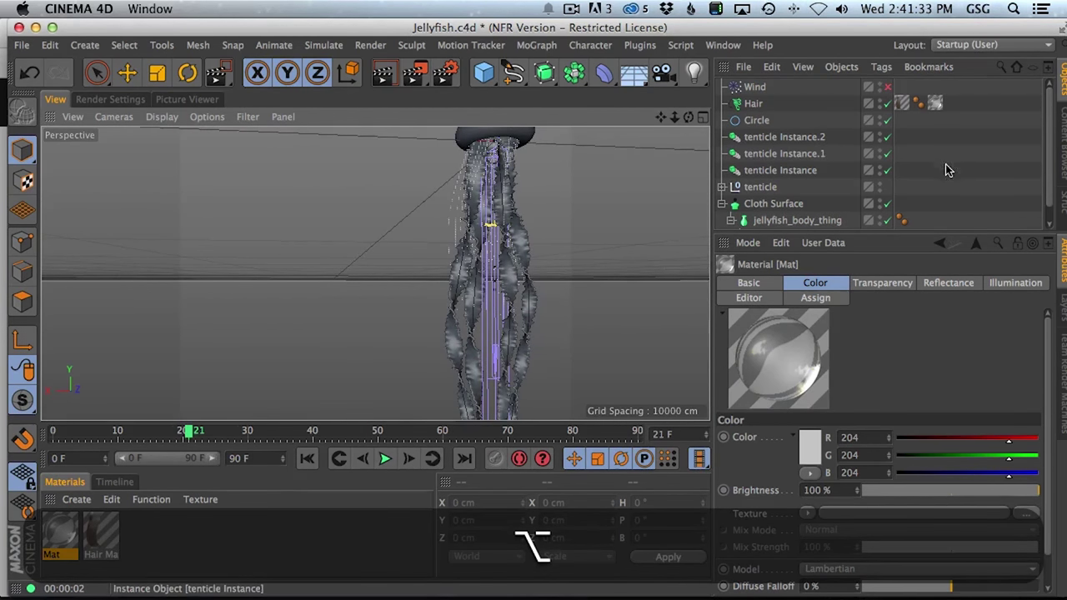
Undo the enabling of the three tenticle instances and frame the jellyfish body in the view.
click(722, 203)
alt+middle_drag(503, 189, 484, 242)
alt+right_click(490, 235)
click(541, 228)
alt+right_drag(474, 222, 516, 248)
alt+drag(514, 250, 474, 219)
Group the Cloth Surface object with its jellyfish body inside a new null.
click(759, 186)
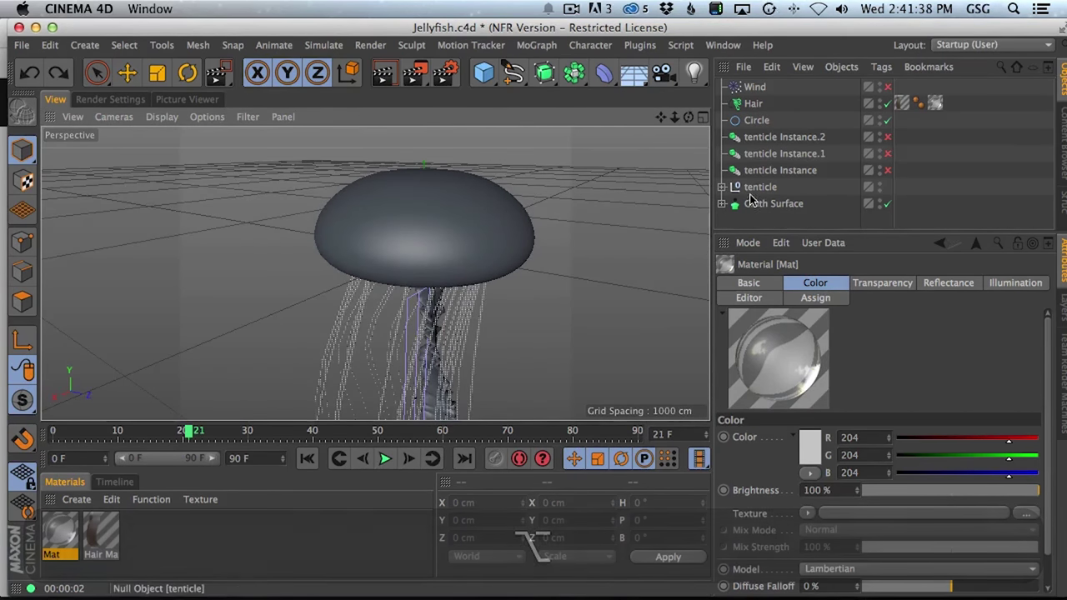
click(763, 205)
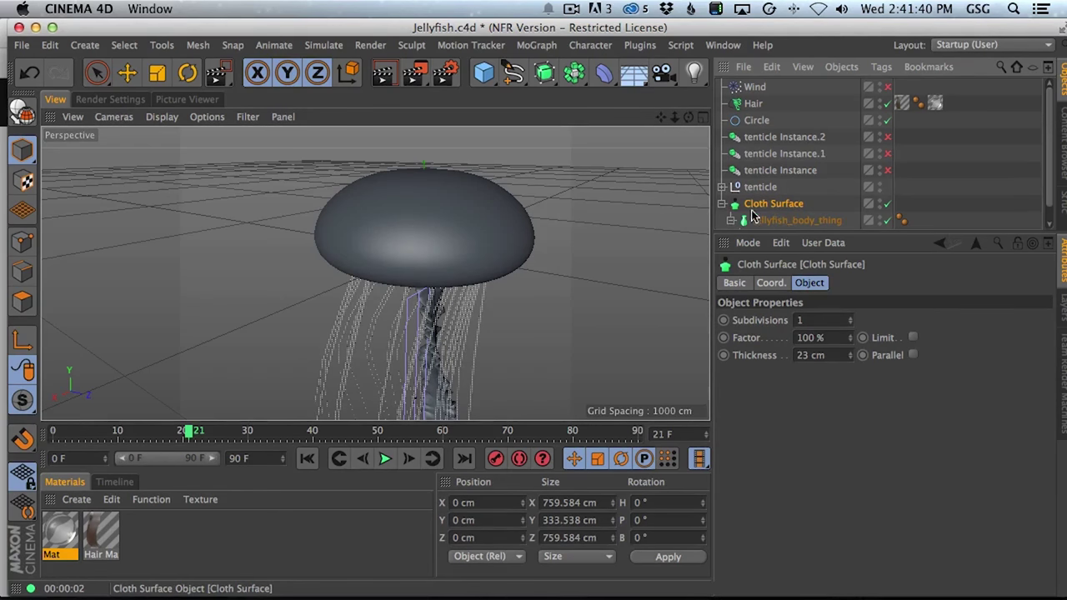
click(722, 204)
click(778, 220)
key(alt+g)
click(784, 204)
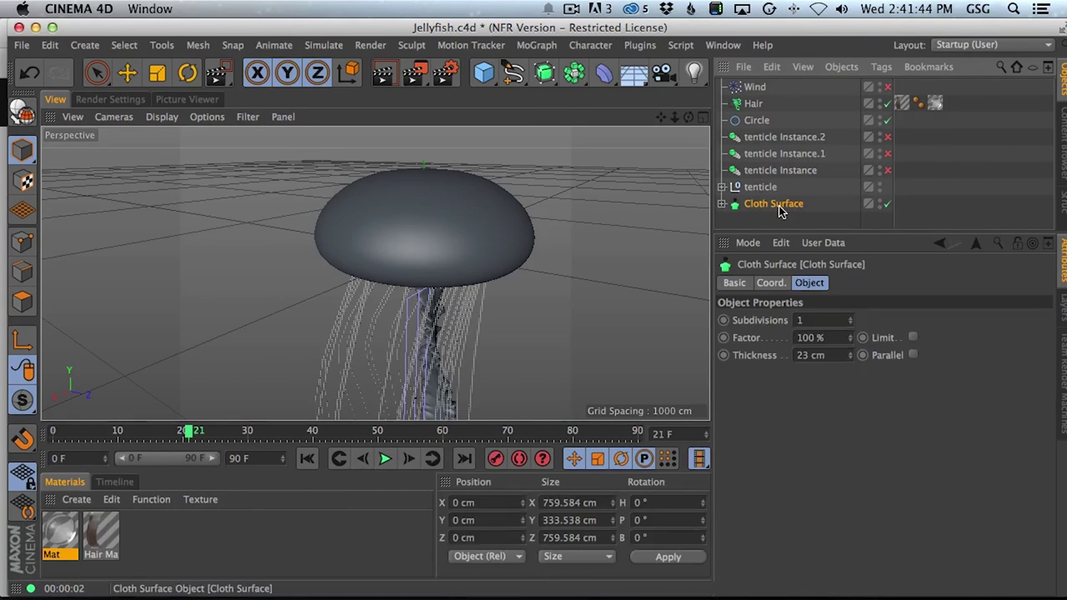
key(super+g)
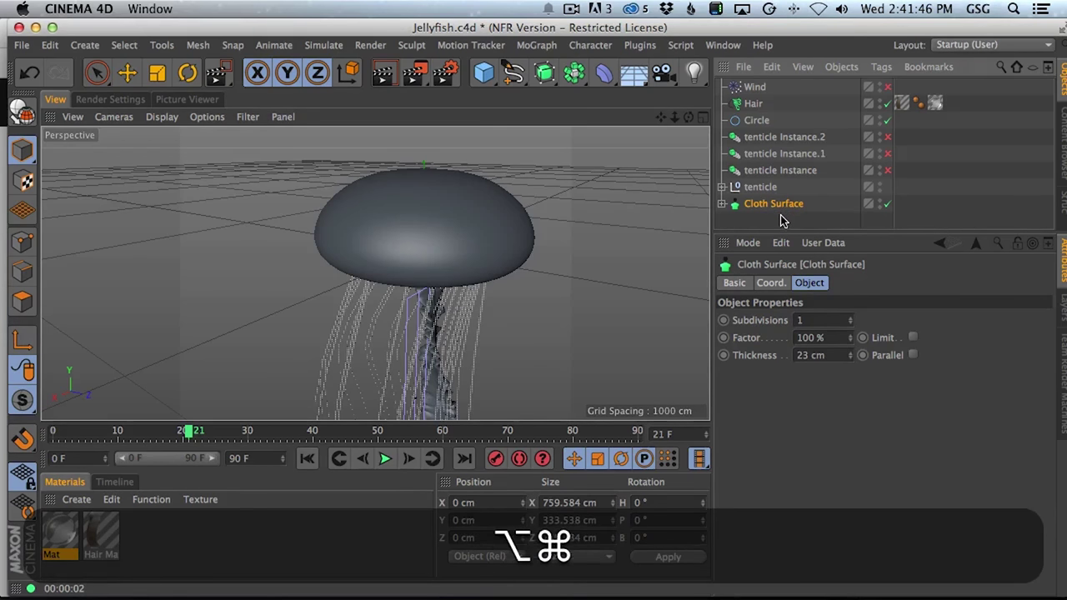
key(alt+g)
Expand the new null around Cloth Surface and rename it jelly_fish.
click(722, 205)
double_click(758, 204)
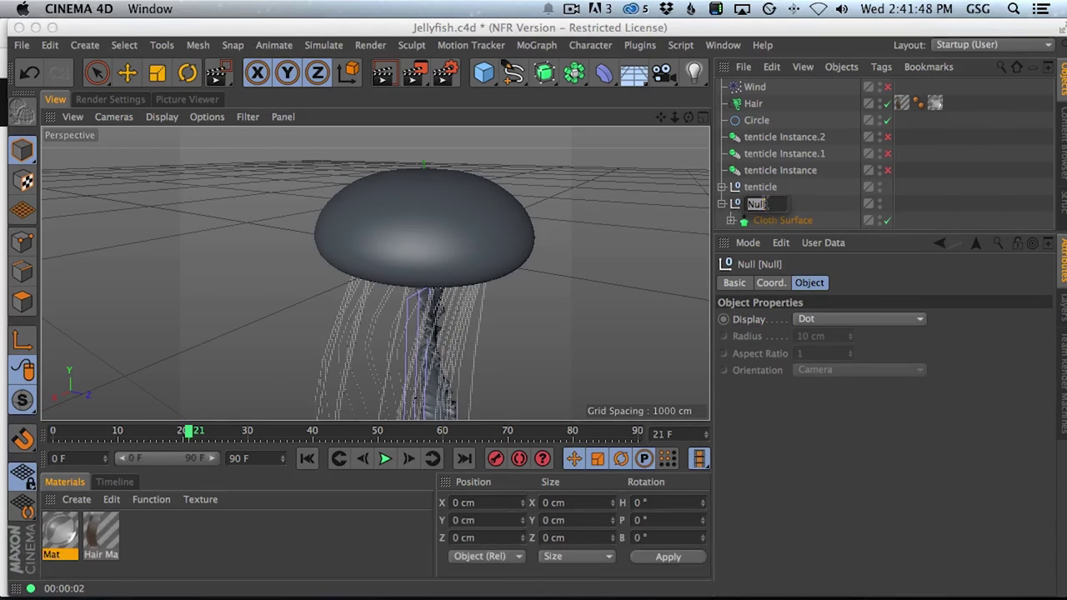
text(jelly_fish)
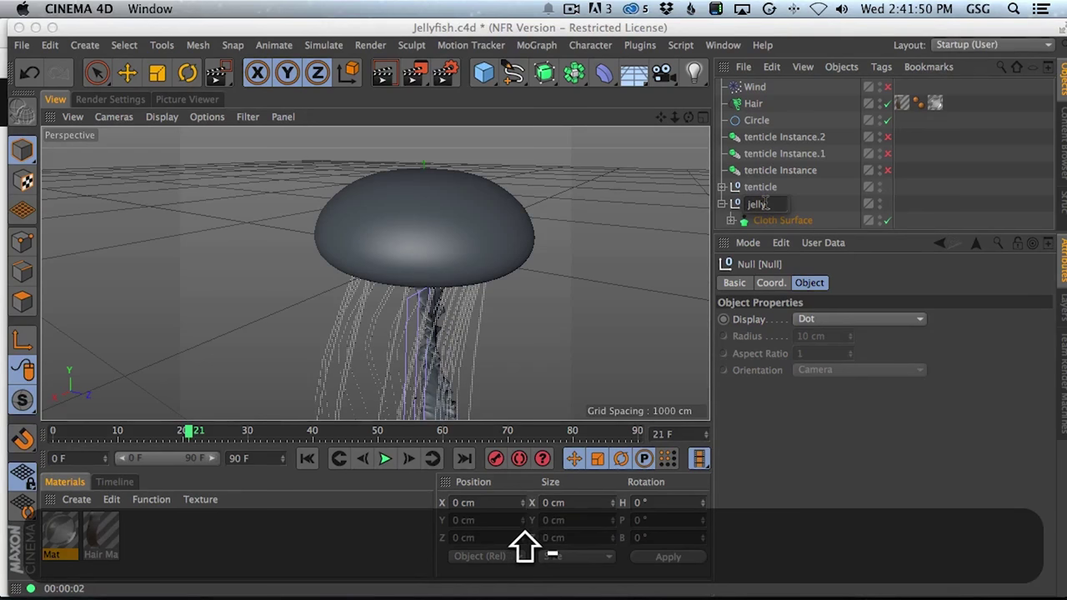
Name the null jelly_fish and save the project as the incremental version Jellyfish_0001.c4d.
key(Return)
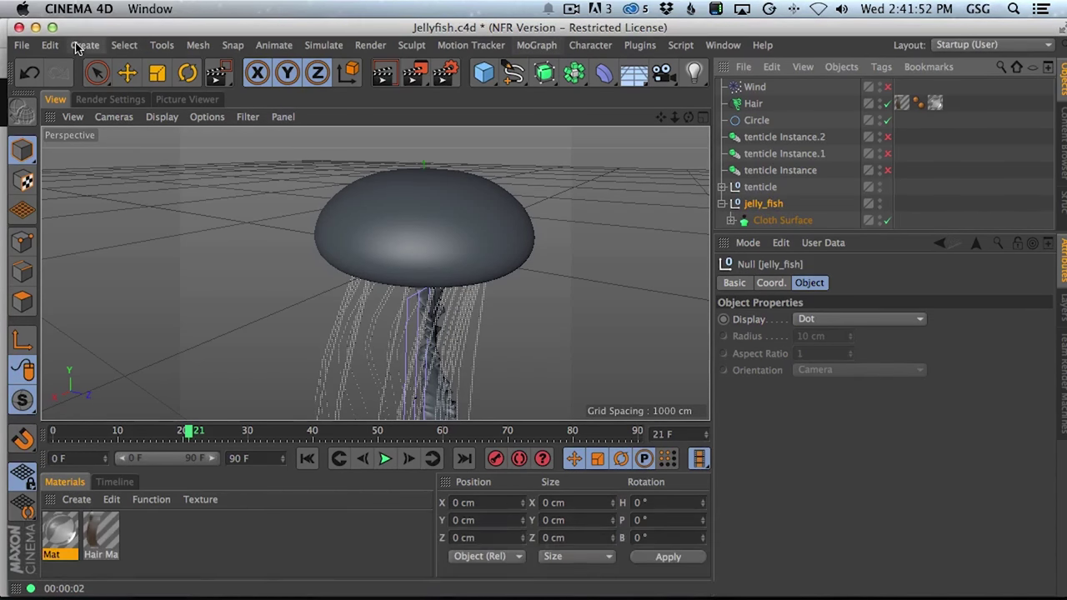
click(22, 45)
click(115, 225)
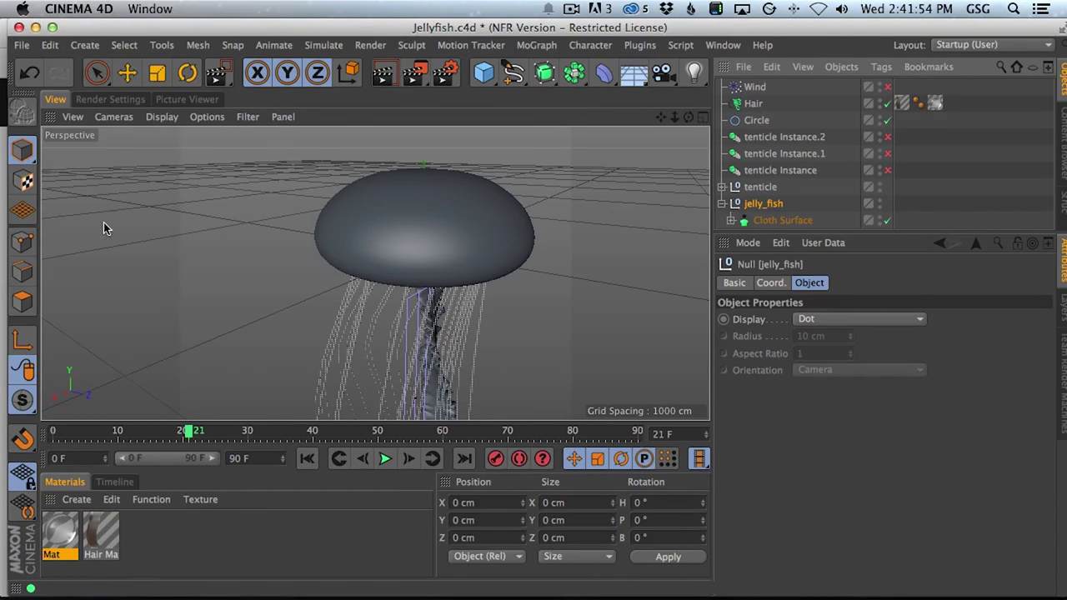
Add a Displacer deformer as a child of the jelly_fish null and set its falloff shape to Linear.
alt+drag(462, 241, 476, 198)
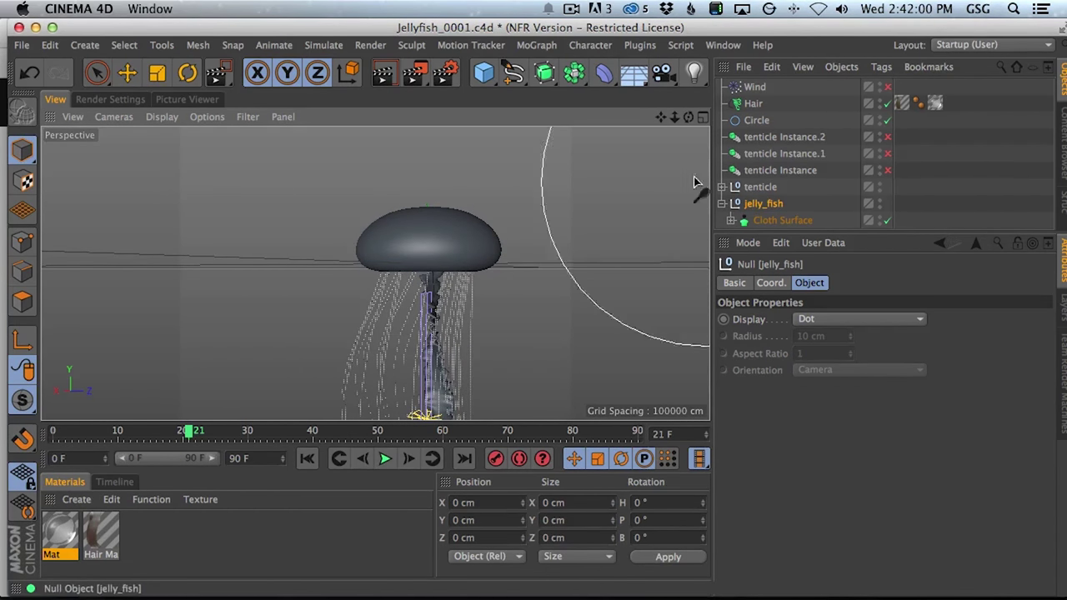
click(604, 74)
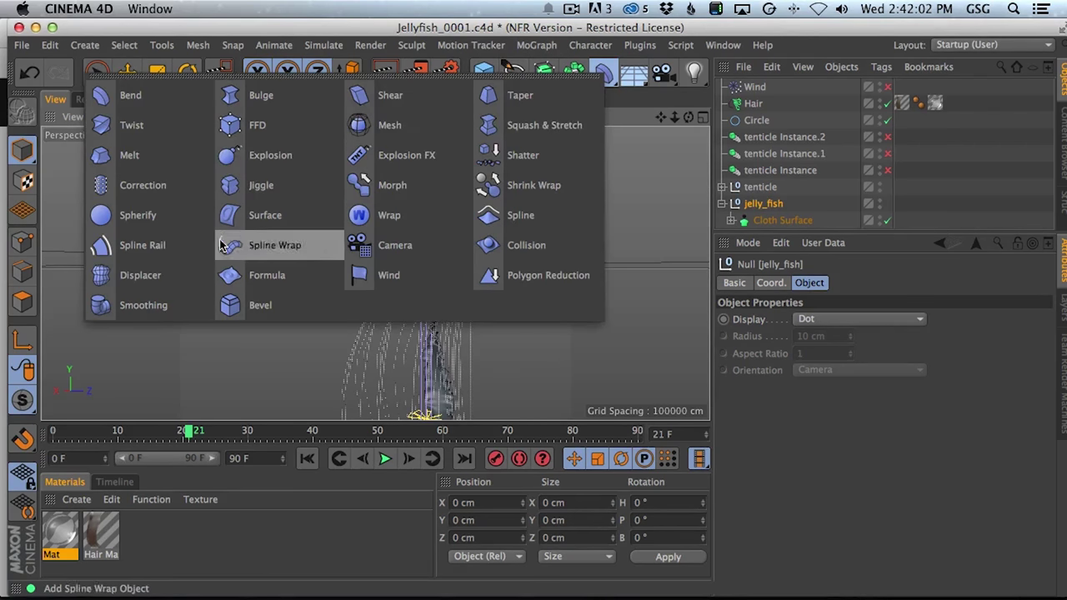
shift+click(144, 275)
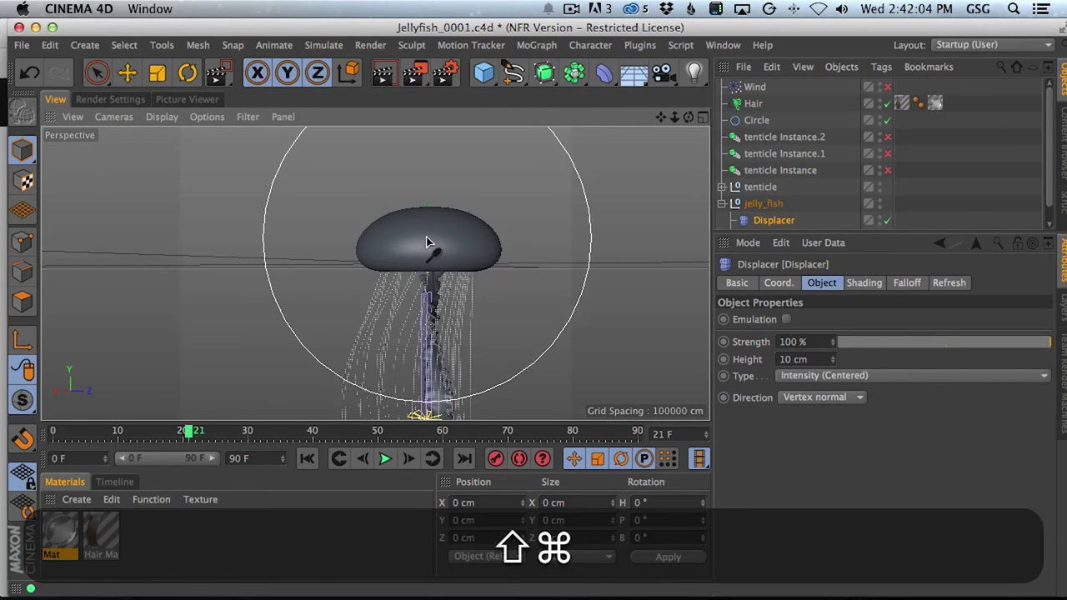
alt+super+drag(450, 253, 649, 274)
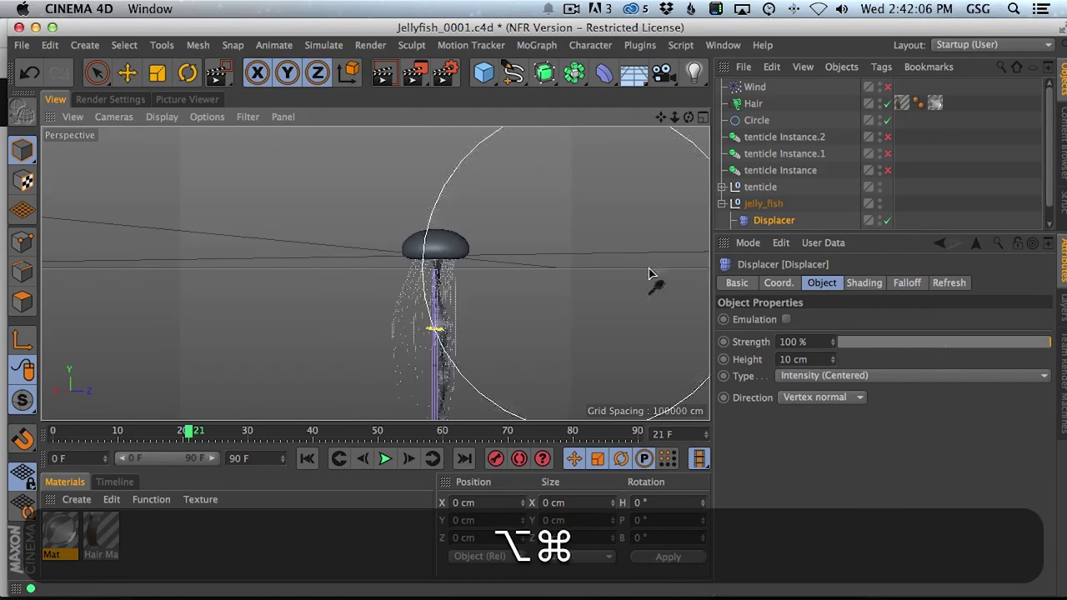
click(906, 282)
click(813, 319)
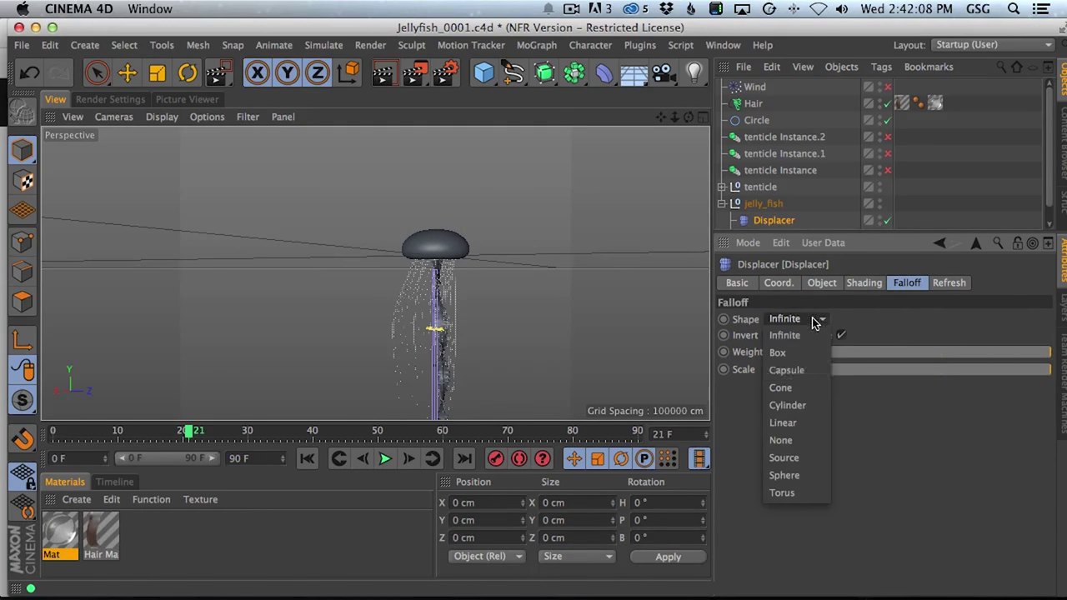
click(812, 420)
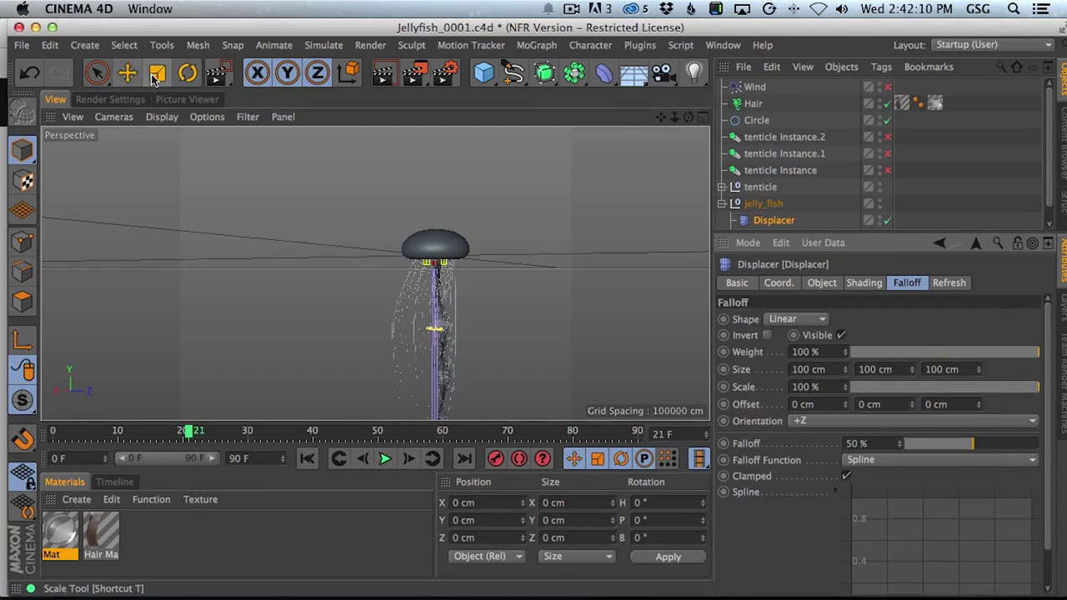
Rotate the Displacer to H 0°, P -90° and B 0°.
click(188, 72)
alt+right_drag(476, 267, 519, 186)
drag(480, 161, 442, 254)
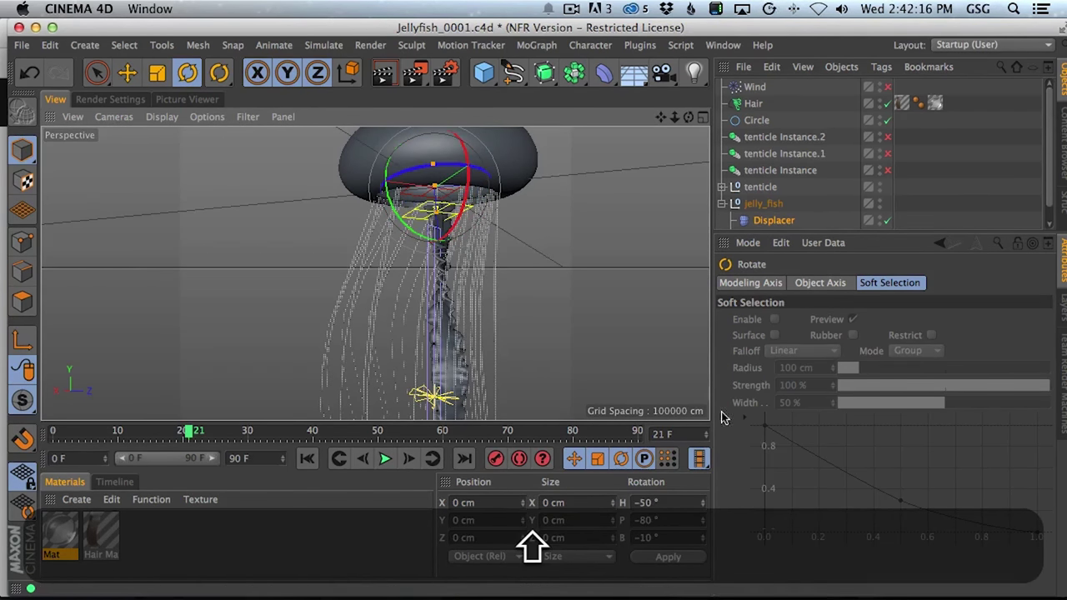
click(663, 503)
text(0)
click(664, 521)
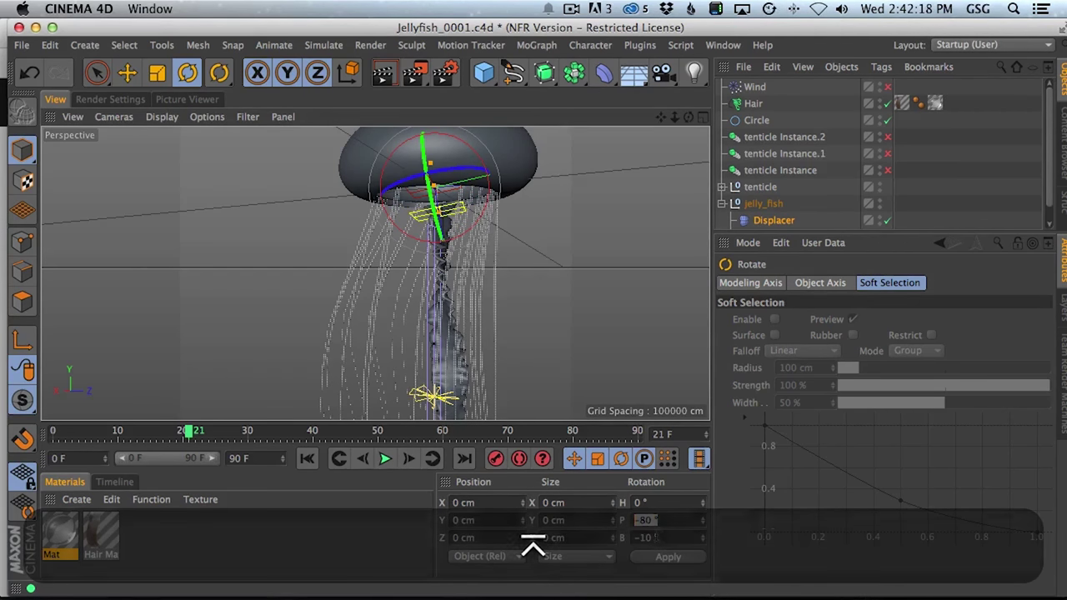
text(-90)
click(657, 538)
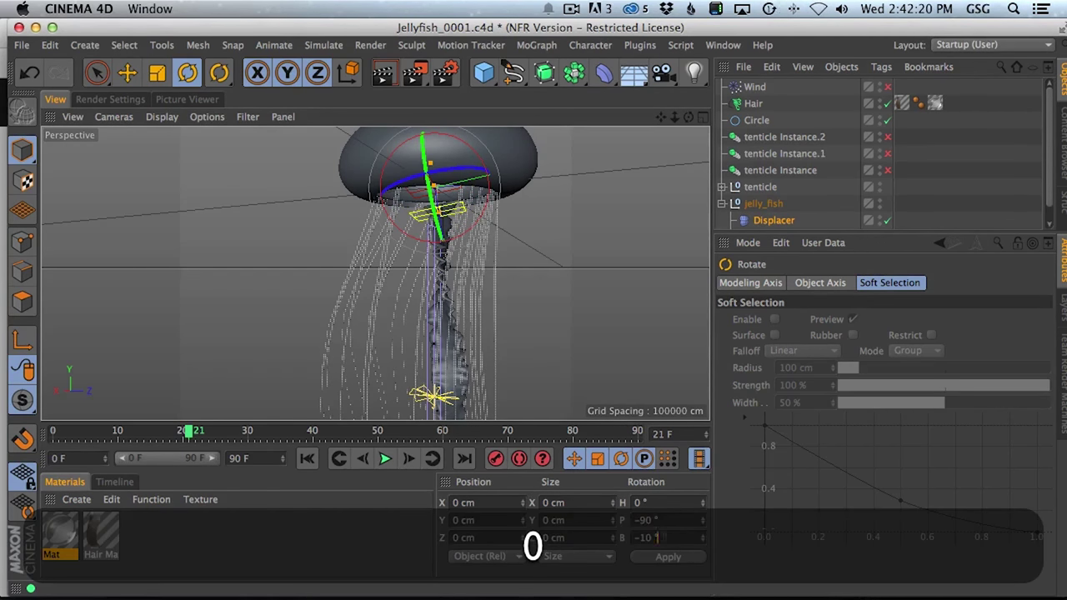
text(0)
key(Return)
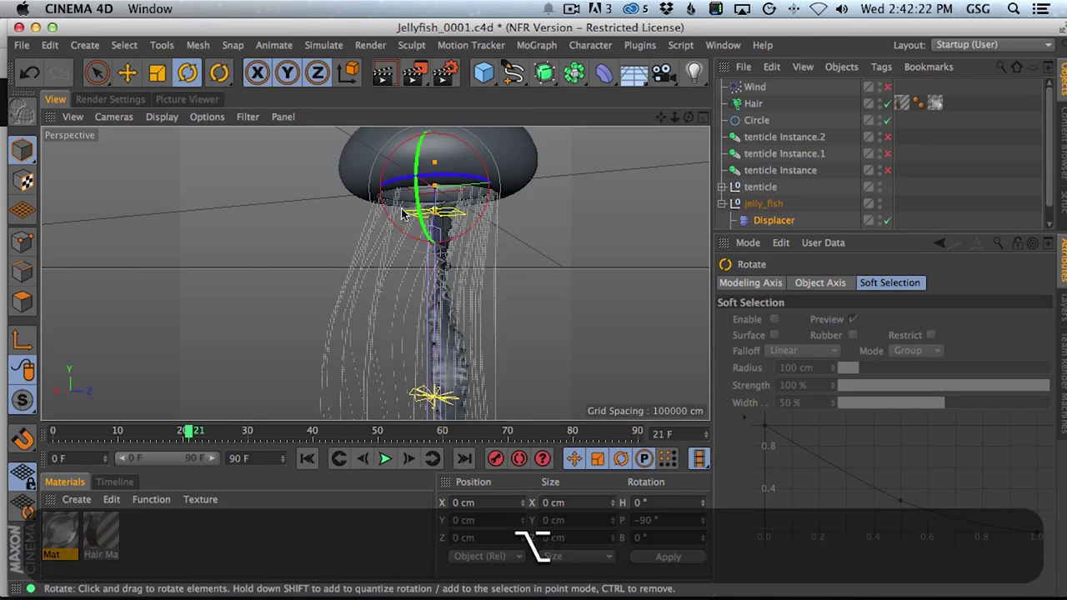
Load a Gradient as the shader of the Displacer.
alt+middle_drag(482, 161, 499, 232)
alt+drag(498, 231, 510, 255)
click(125, 75)
click(127, 74)
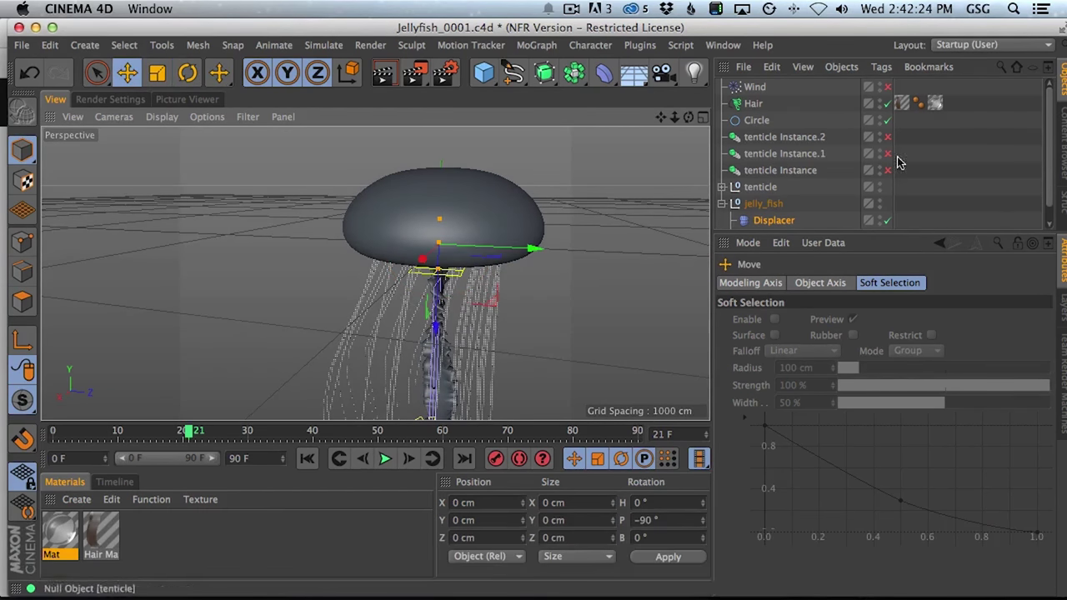
click(774, 220)
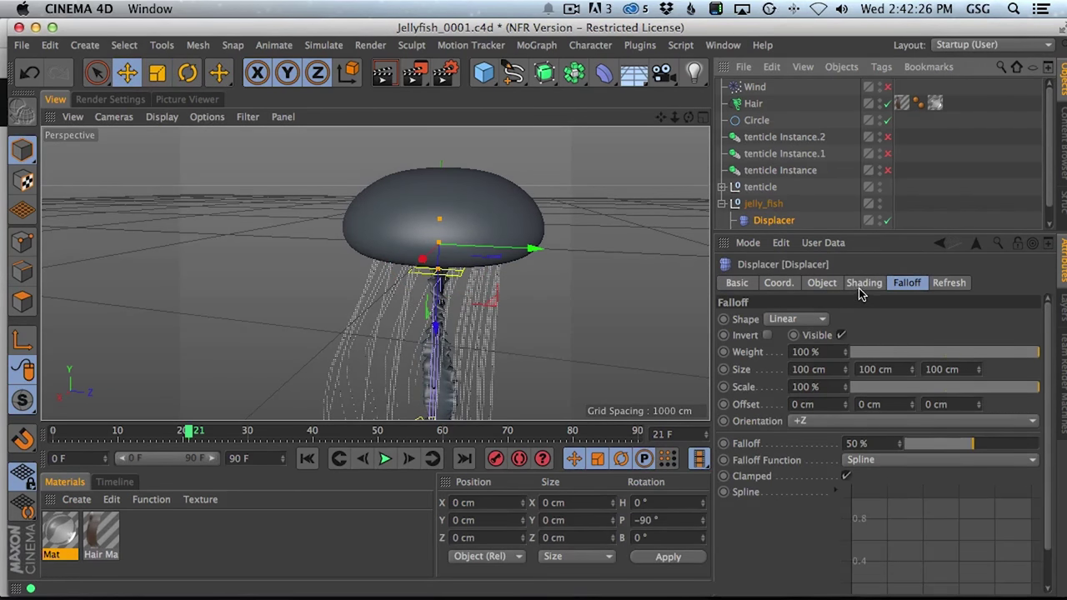
click(863, 284)
click(833, 337)
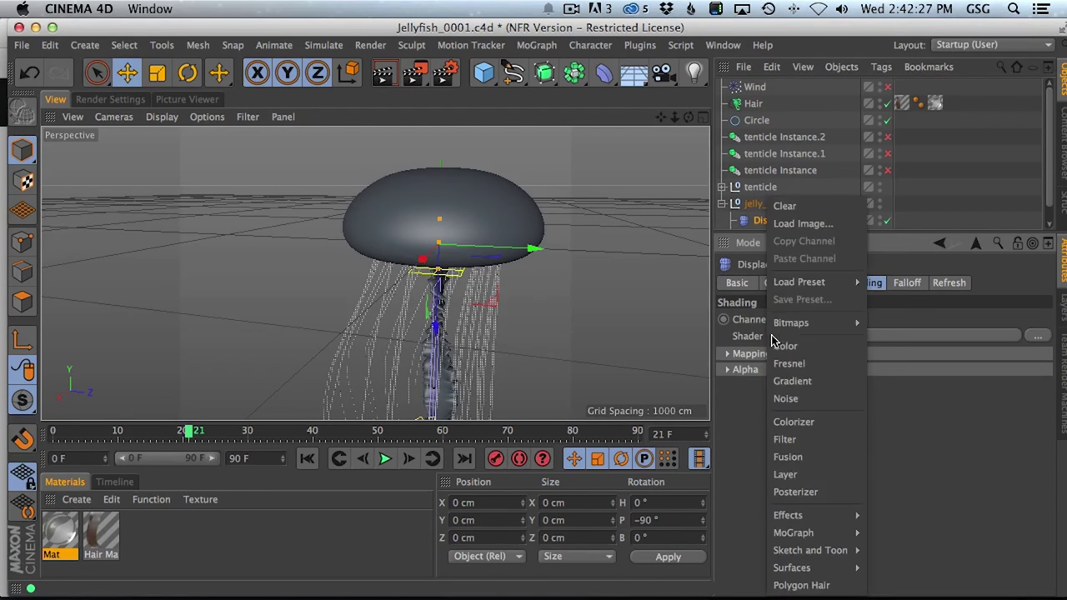
click(825, 382)
Increase the Displacer's height to exaggerate the displacement of the jellyfish bell.
alt+drag(428, 186, 488, 313)
alt+middle_drag(408, 195, 425, 358)
alt+drag(434, 333, 397, 354)
click(822, 283)
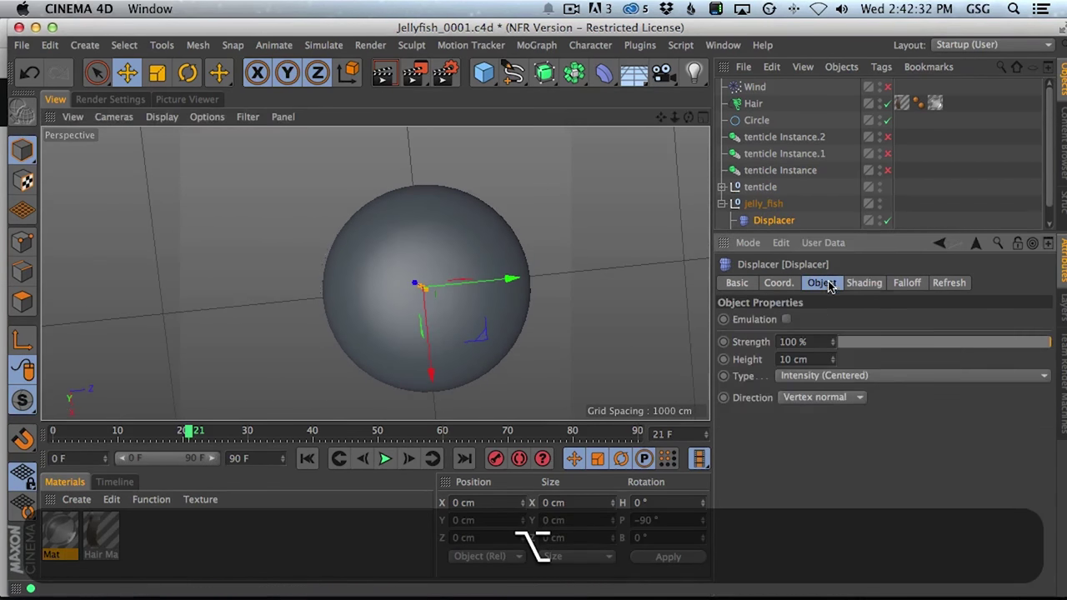
drag(835, 365, 850, 290)
Set the type of the Displacer's Gradient shader to 2D – V.
alt+drag(466, 317, 446, 187)
alt+drag(428, 388, 534, 308)
click(864, 284)
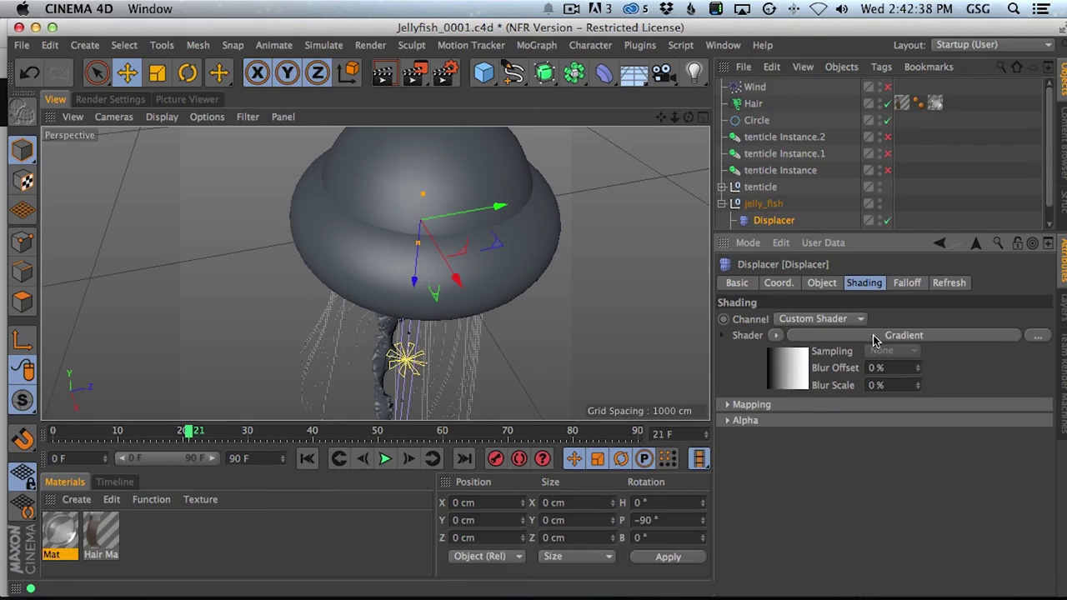
click(866, 335)
click(813, 448)
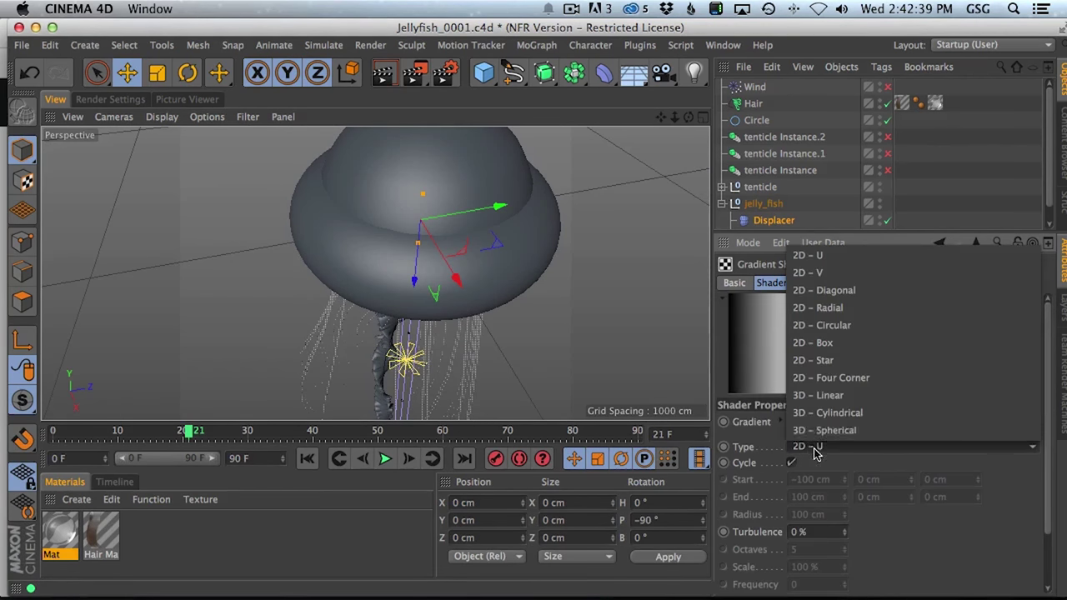
click(810, 273)
Turn off Cycle and arrange the gradient knots as white at the start, black about a third along and white near the end.
alt+drag(465, 239, 453, 317)
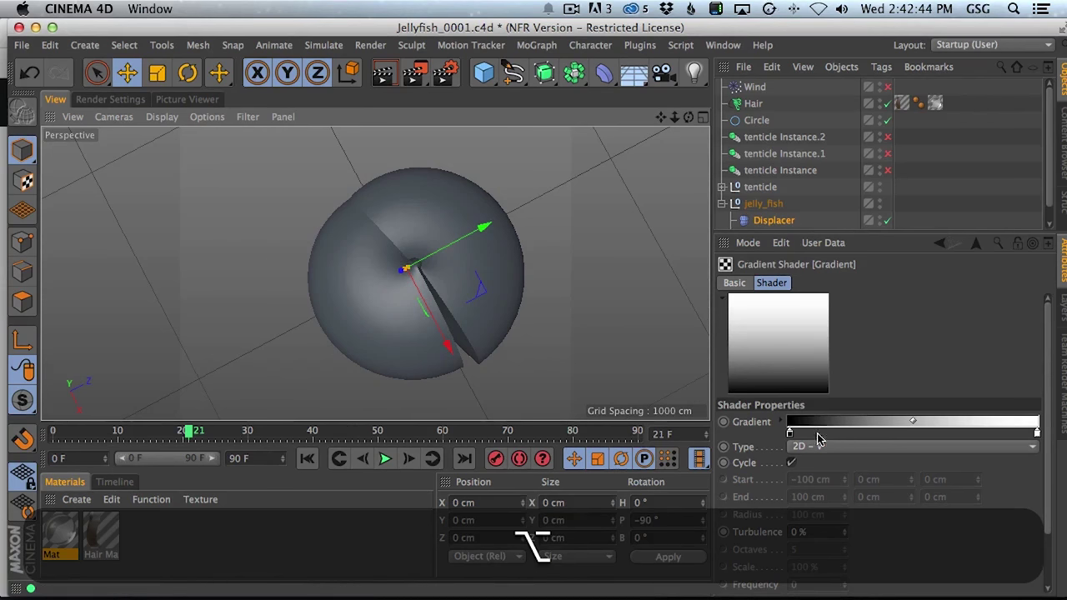
click(791, 463)
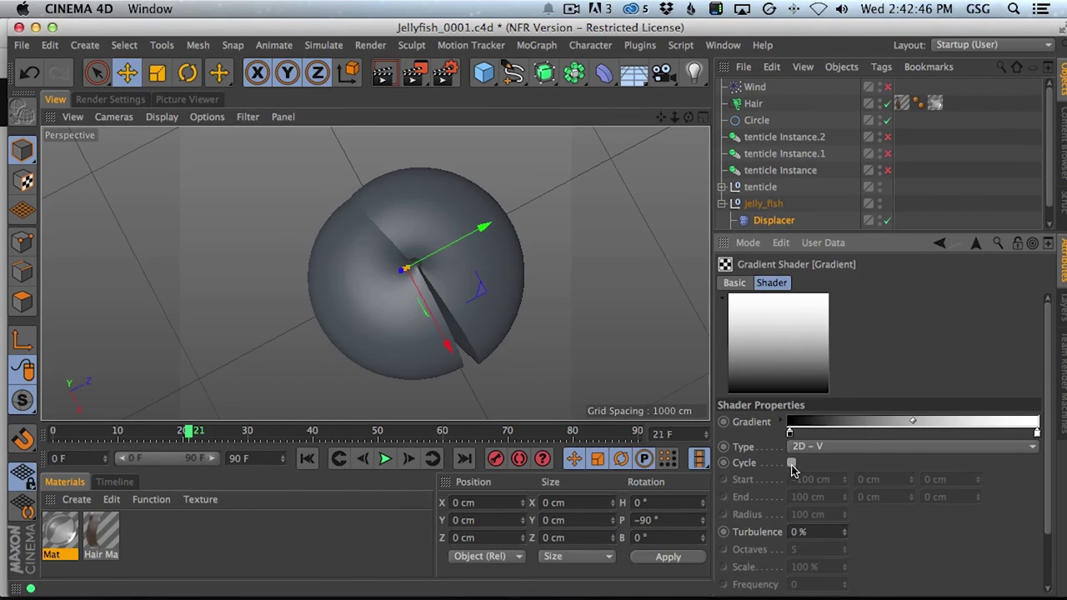
drag(790, 433, 879, 435)
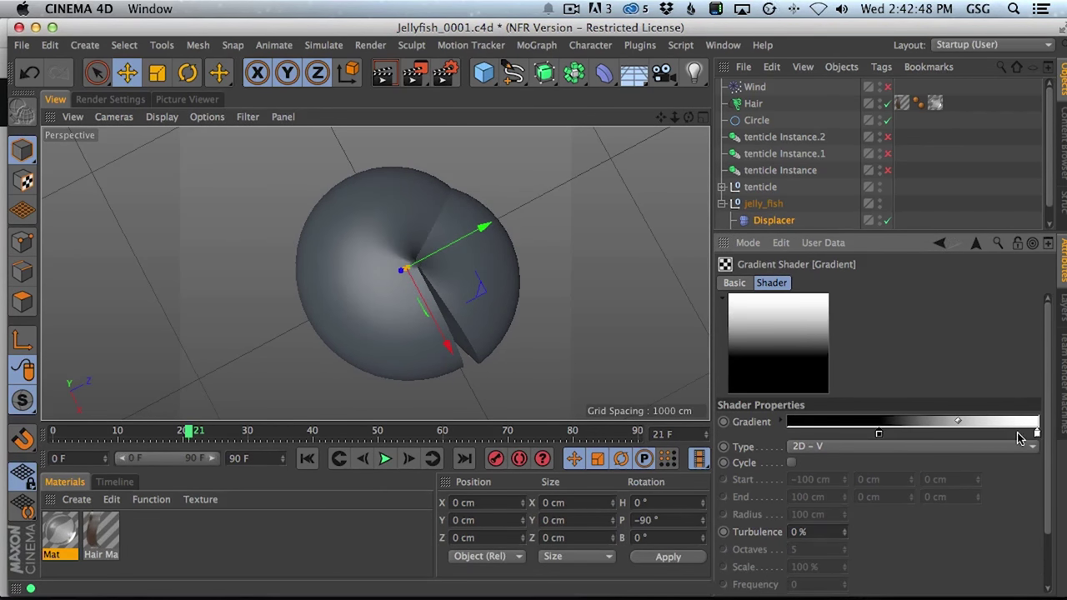
drag(1037, 434, 737, 434)
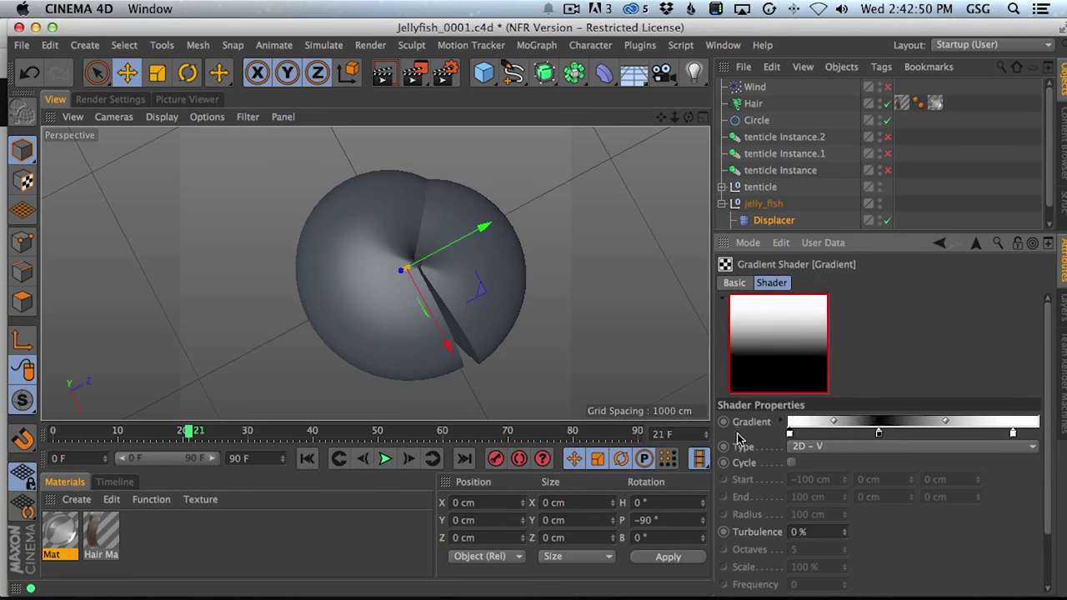
Reduce the Displacer's height for a subtler displacement of the bell.
alt+drag(400, 300, 492, 269)
click(774, 220)
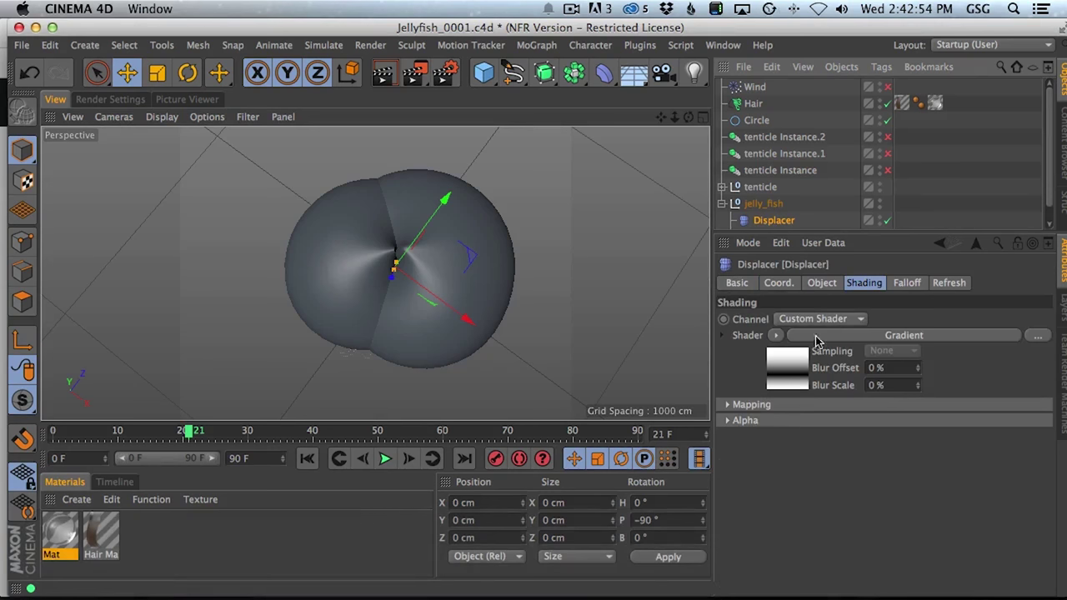
click(820, 284)
drag(833, 360, 823, 417)
Double the knots of the Displacer's gradient three times to create many alternating black and white bands.
alt+drag(495, 372, 505, 218)
click(863, 283)
click(907, 342)
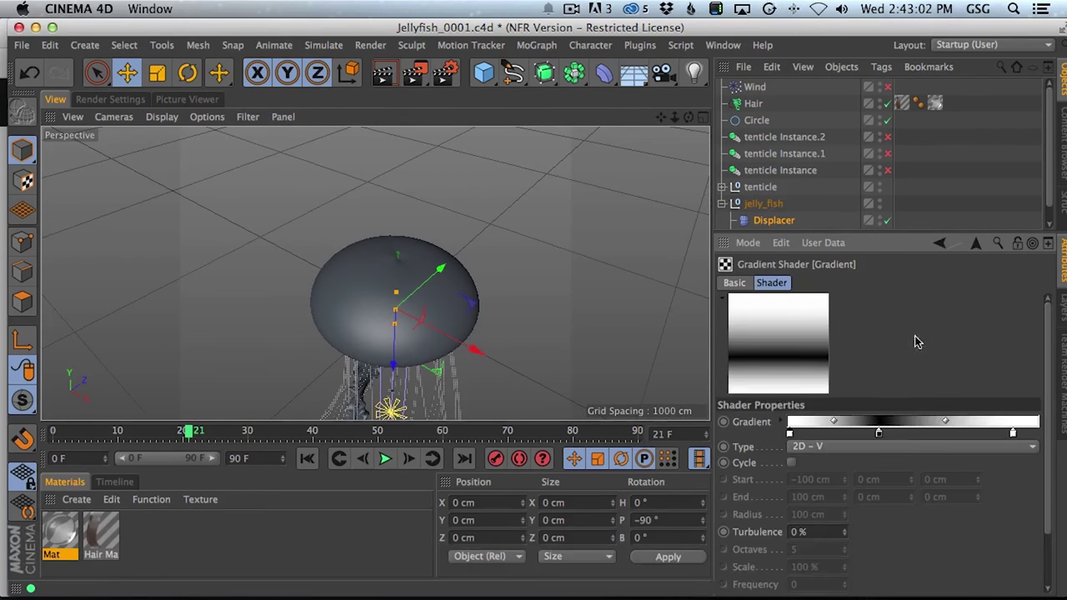
right_click(909, 426)
click(950, 449)
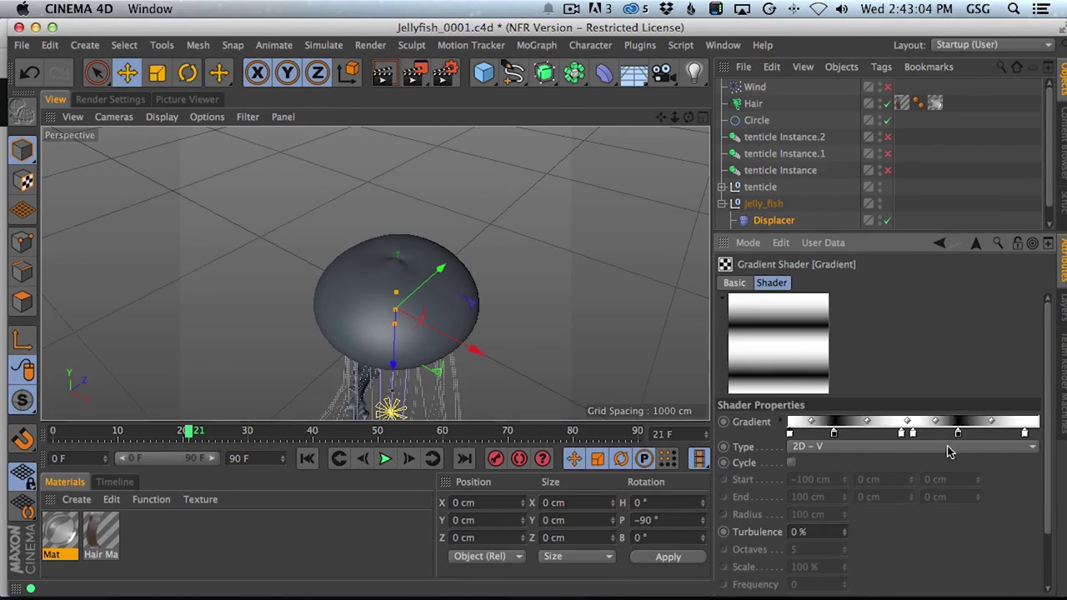
right_click(913, 427)
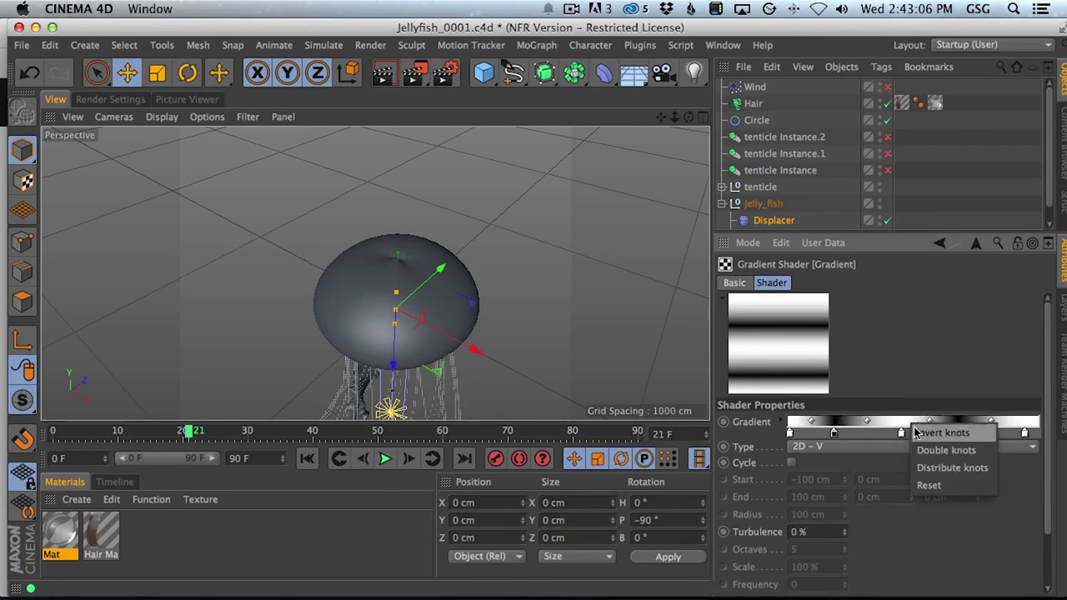
click(950, 449)
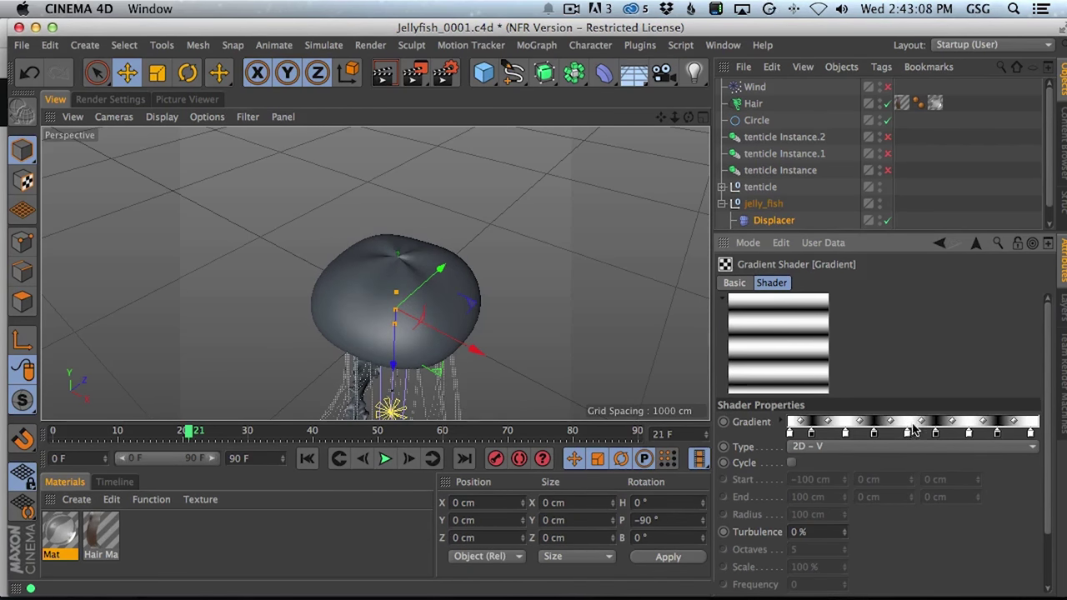
right_click(910, 426)
click(933, 450)
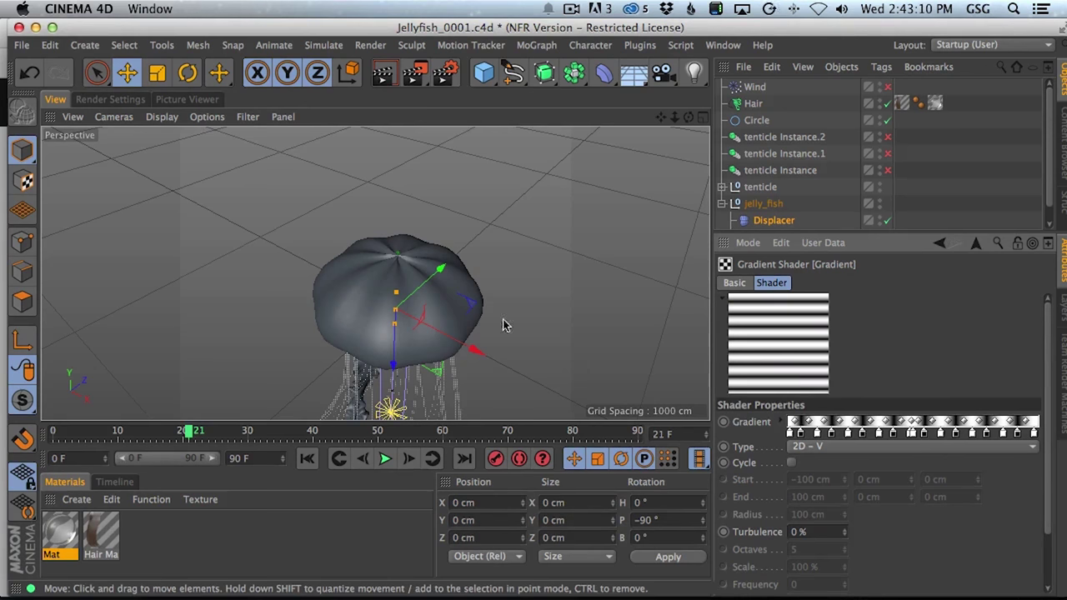
Place the Displacer's gradient inside a Layer shader.
alt+drag(432, 300, 457, 276)
click(978, 244)
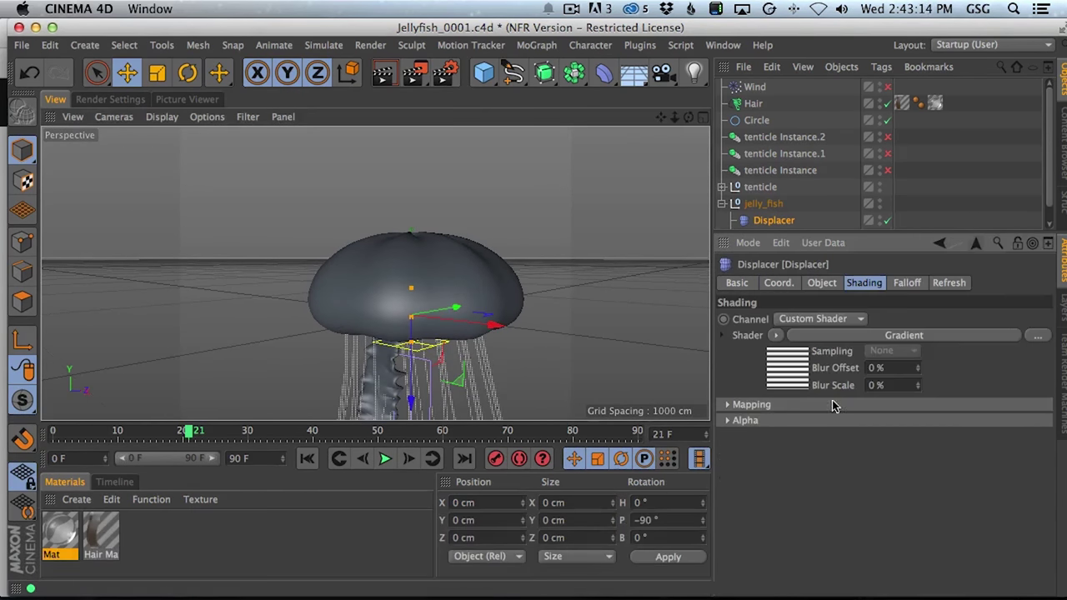
click(774, 338)
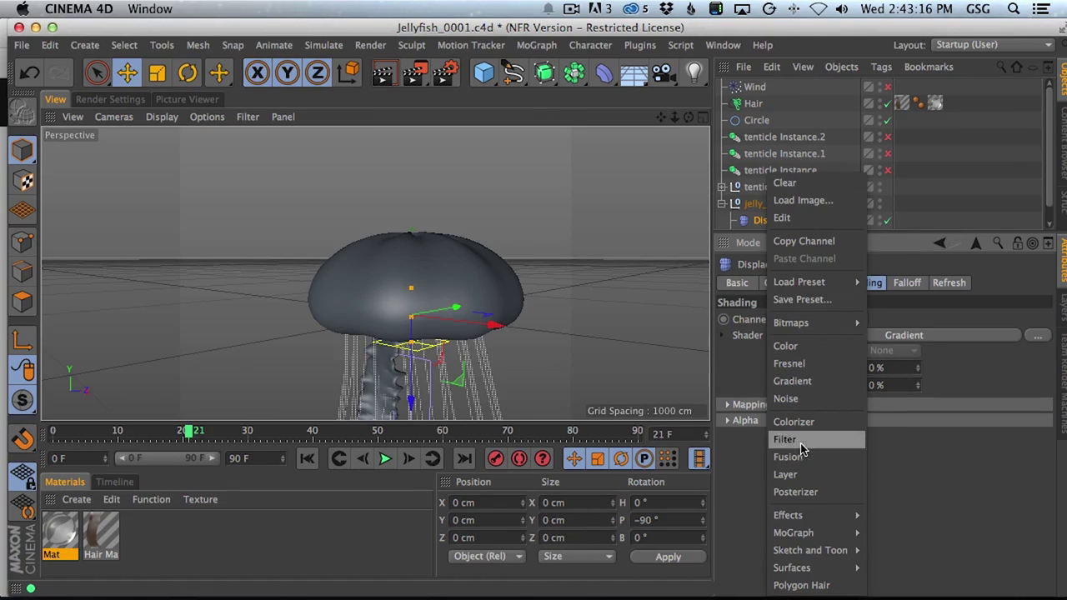
click(802, 474)
Set the turbulence of the gradient inside the Layer shader to 7%.
click(874, 337)
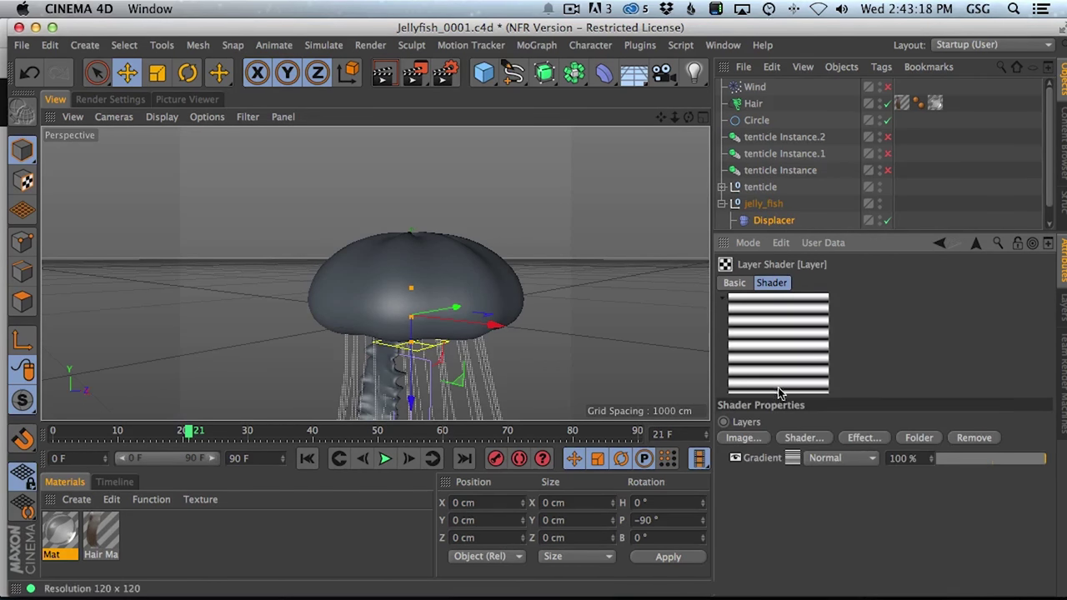
click(796, 457)
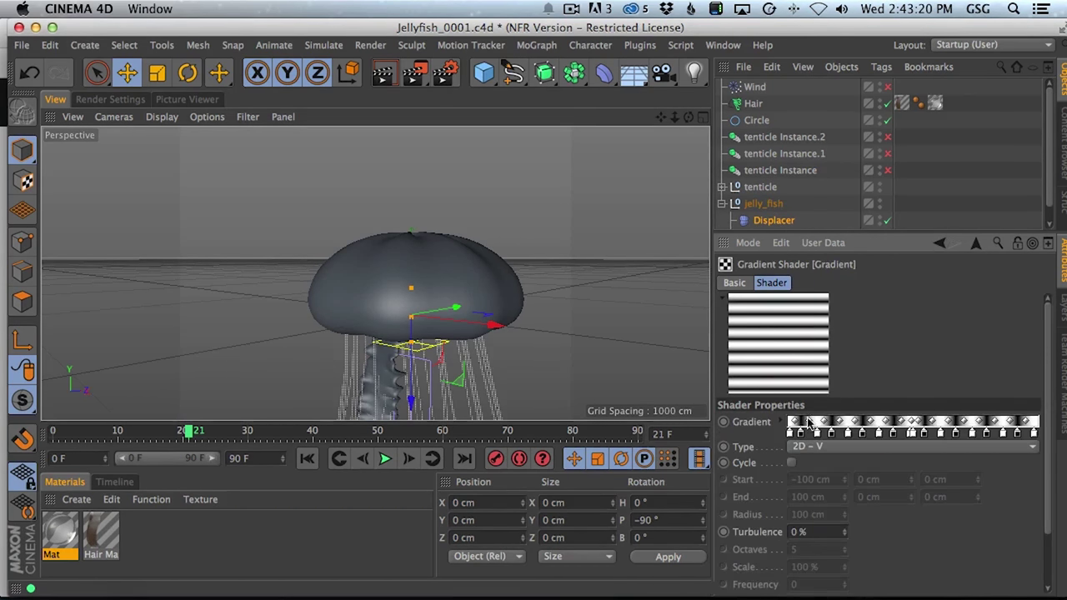
mouse_move(844, 535)
mouse_down()
mouse_move(851, 527)
mouse_move(848, 539)
mouse_up()
Try the 2D – U type on the turbulent gradient and return it to 2D – V.
click(815, 451)
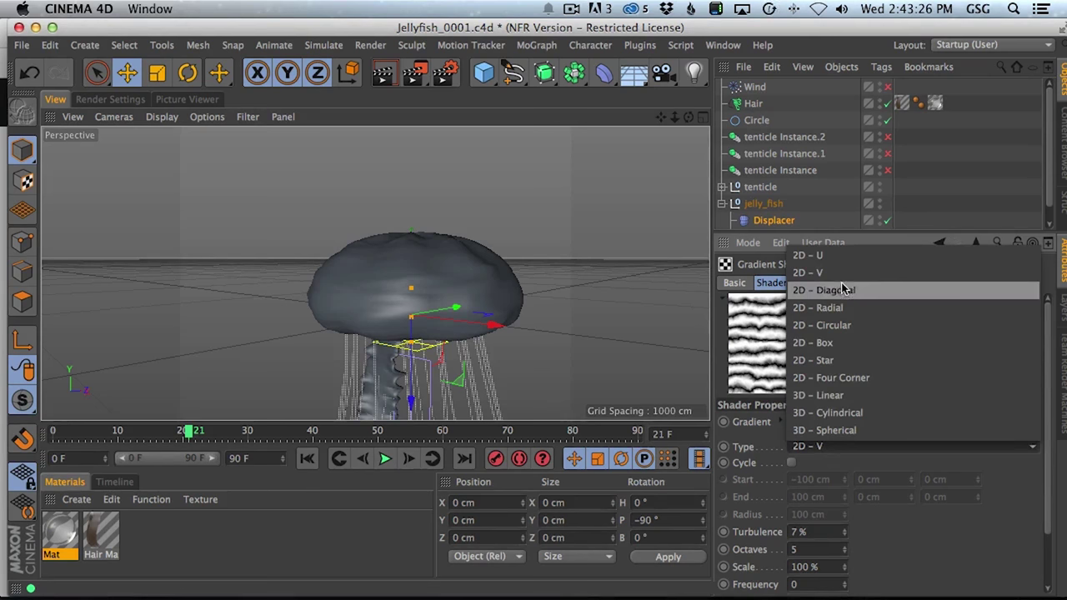
click(847, 259)
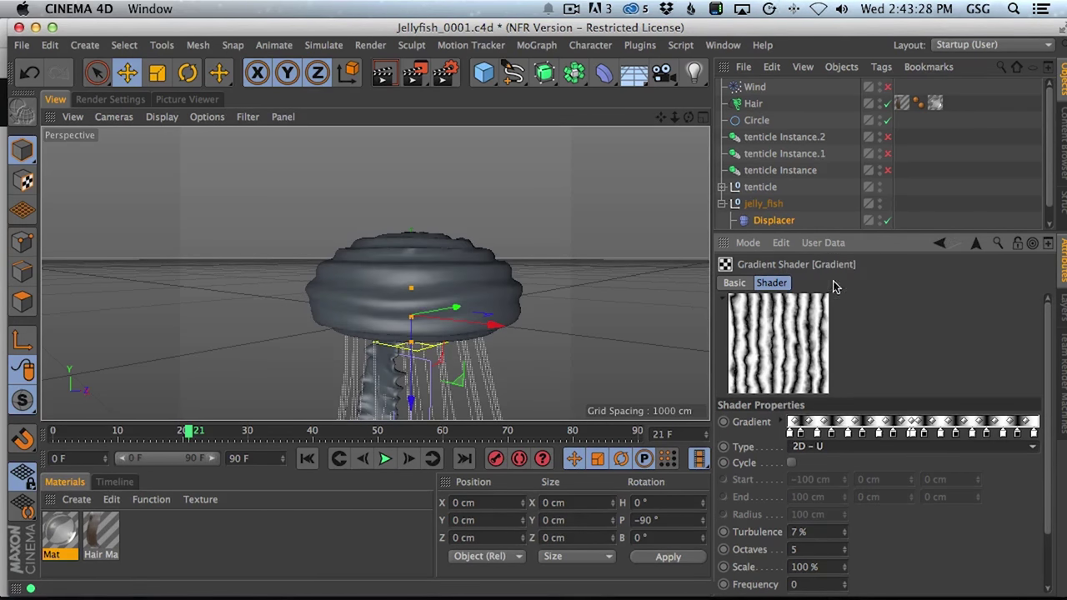
click(833, 450)
click(837, 274)
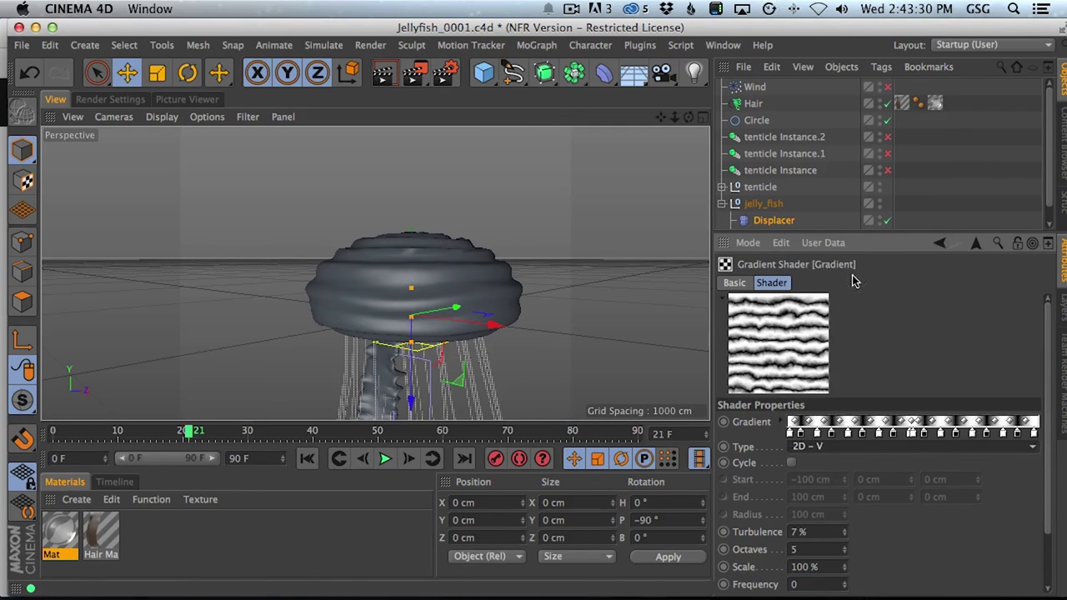
Expand the Cloth Surface, select the jellyfish_body_thing lathe and display the viewport in Gouraud Shading (Lines) to examine the bell's mesh.
alt+right_drag(395, 326, 436, 291)
alt+drag(436, 291, 810, 263)
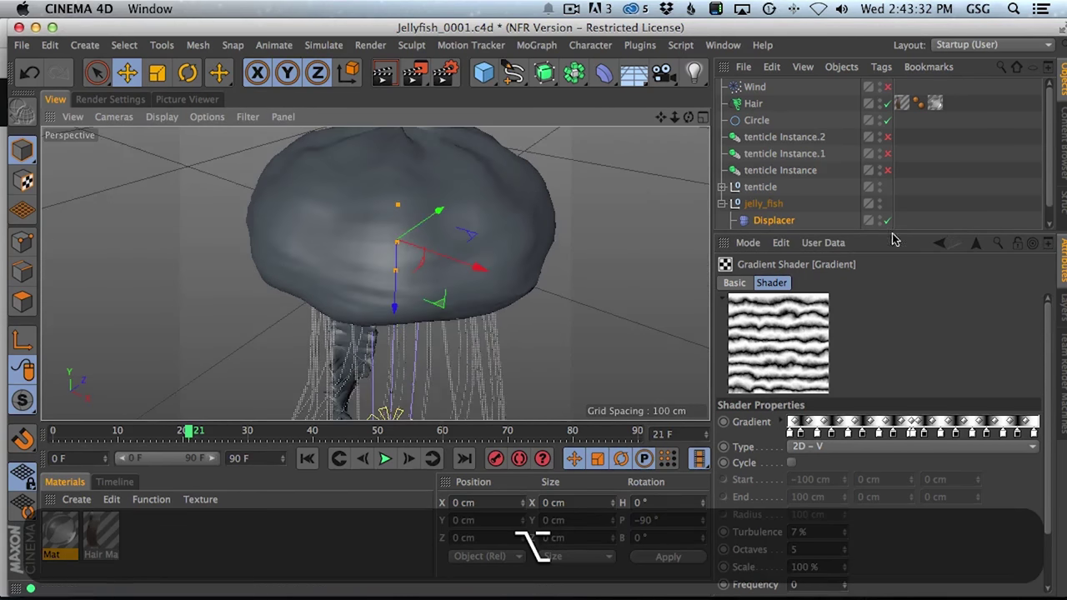
scroll(959, 184, down, 1)
click(773, 221)
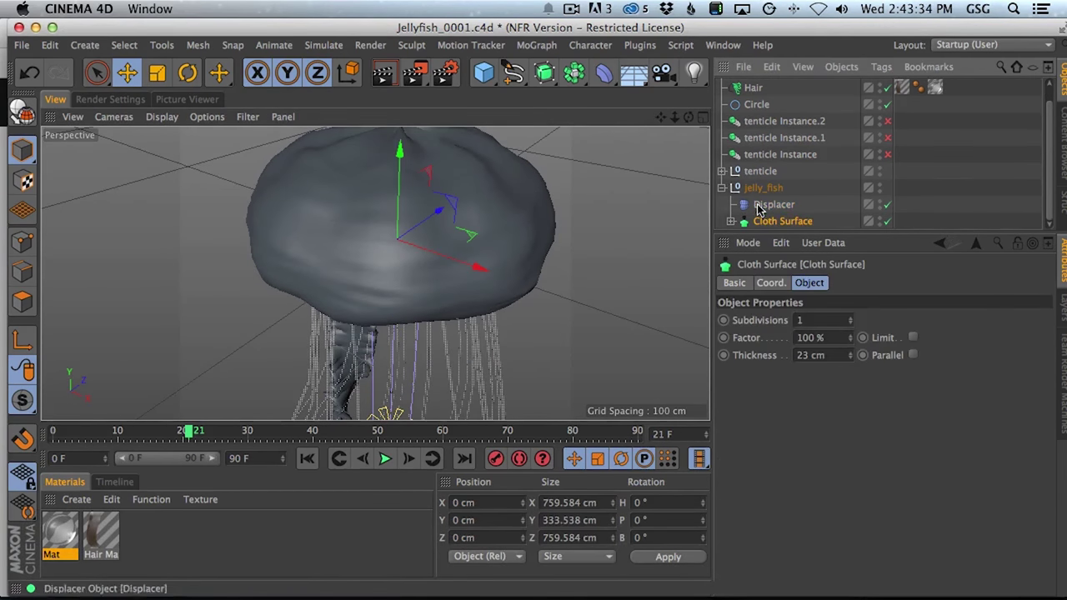
click(730, 221)
scroll(984, 195, down, 2)
click(792, 205)
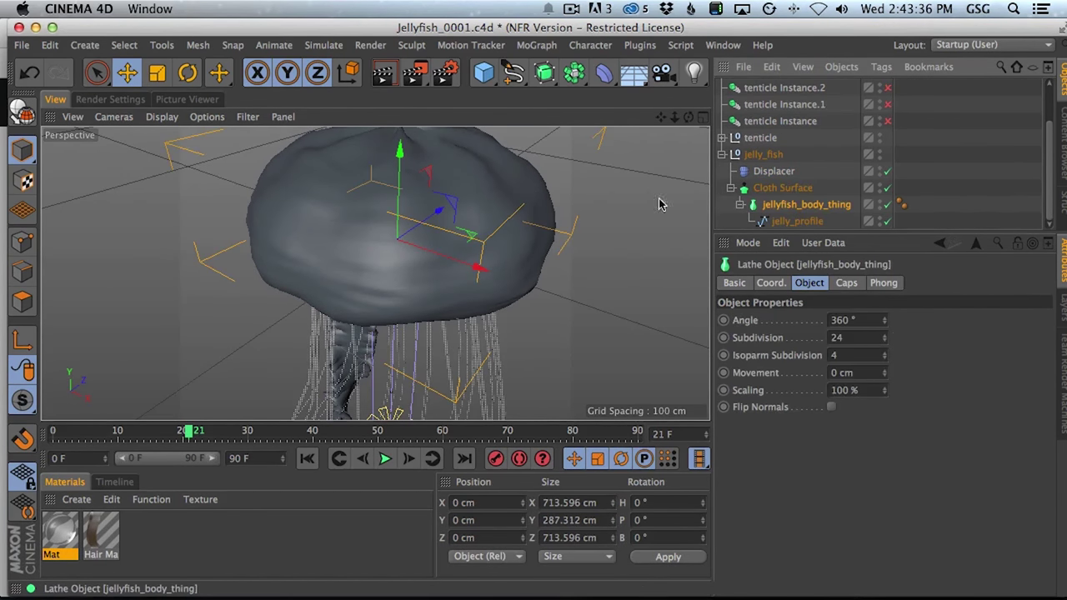
click(161, 117)
click(179, 160)
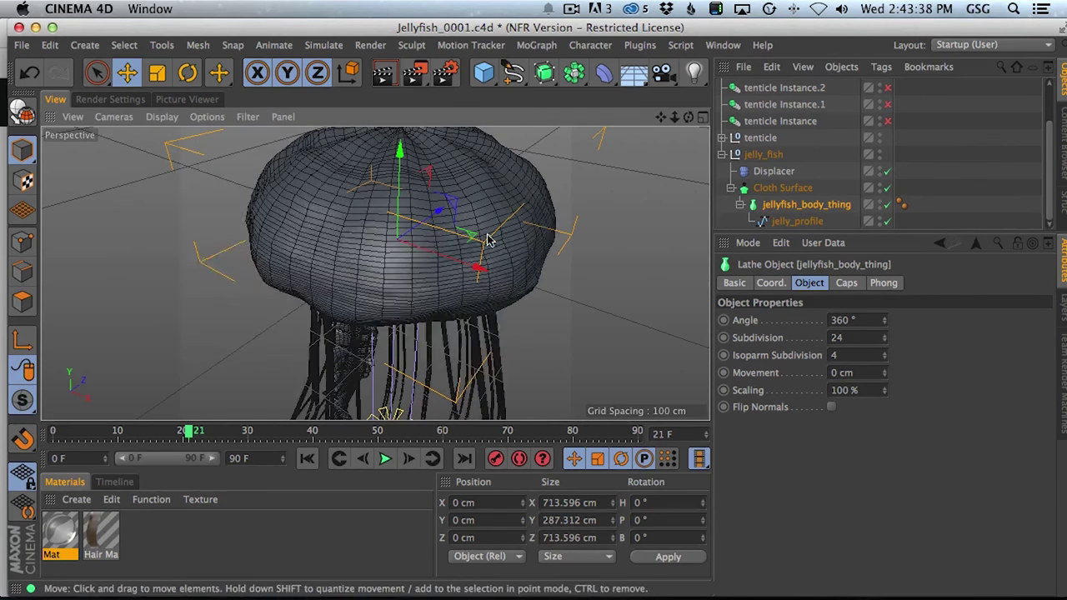
Set the jelly_profile spline's intermediate points to Uniform and the jellyfish_body_thing lathe's subdivision to 113.
click(836, 222)
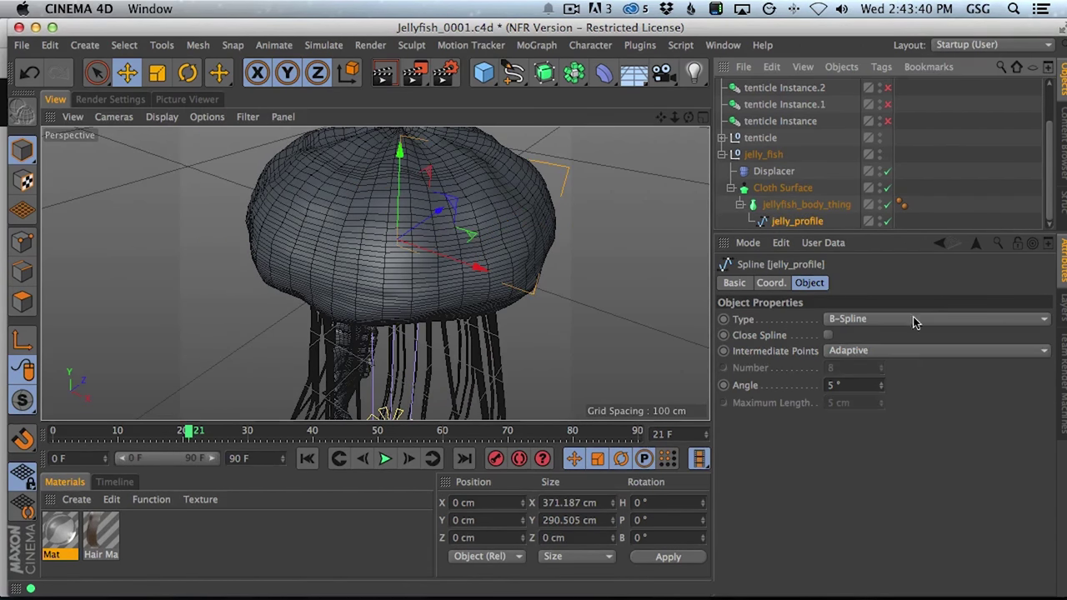
click(879, 355)
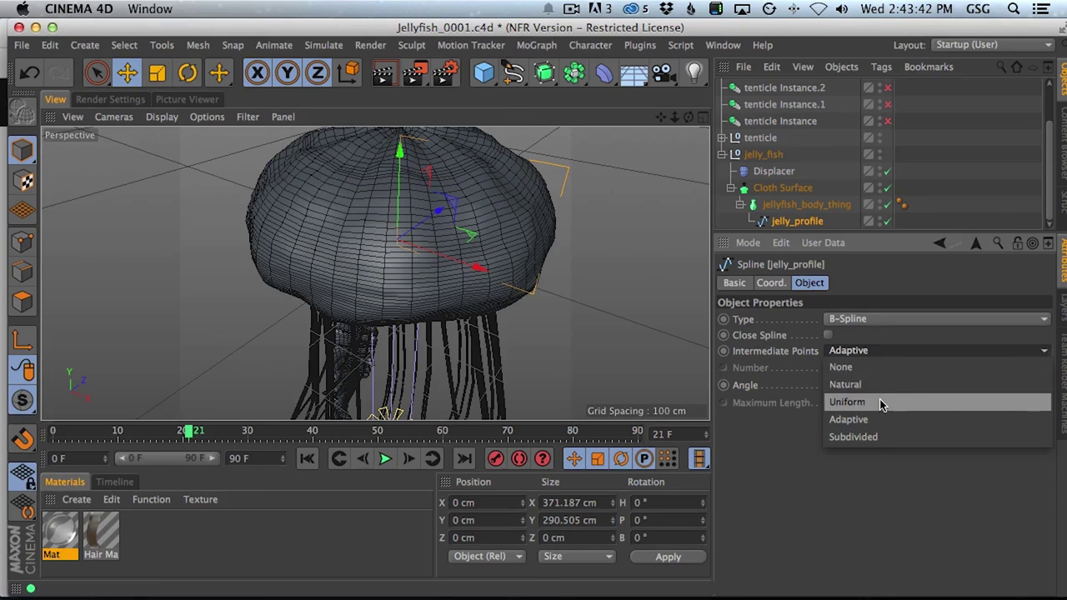
click(880, 402)
drag(884, 375, 886, 381)
click(825, 208)
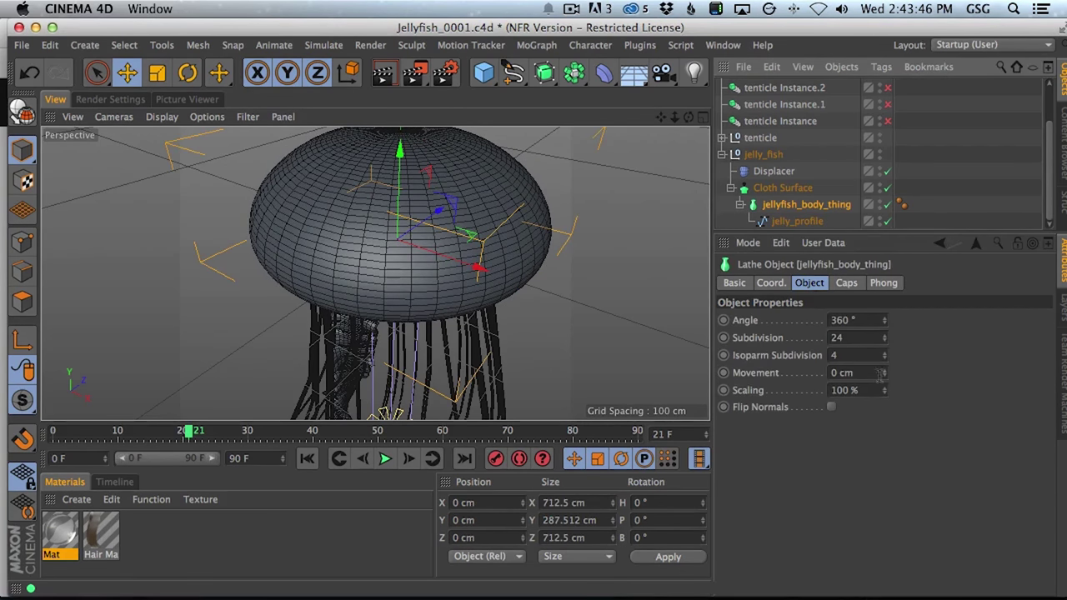
drag(886, 342, 892, 233)
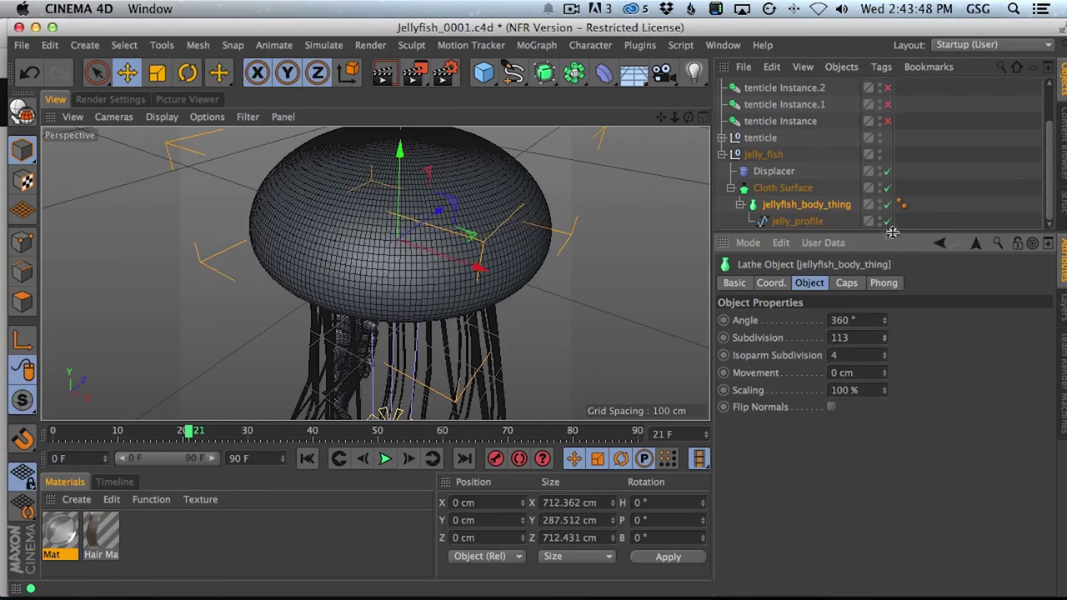
Select the Displacer under jelly_fish and return the viewport display to plain Gouraud Shading.
click(915, 160)
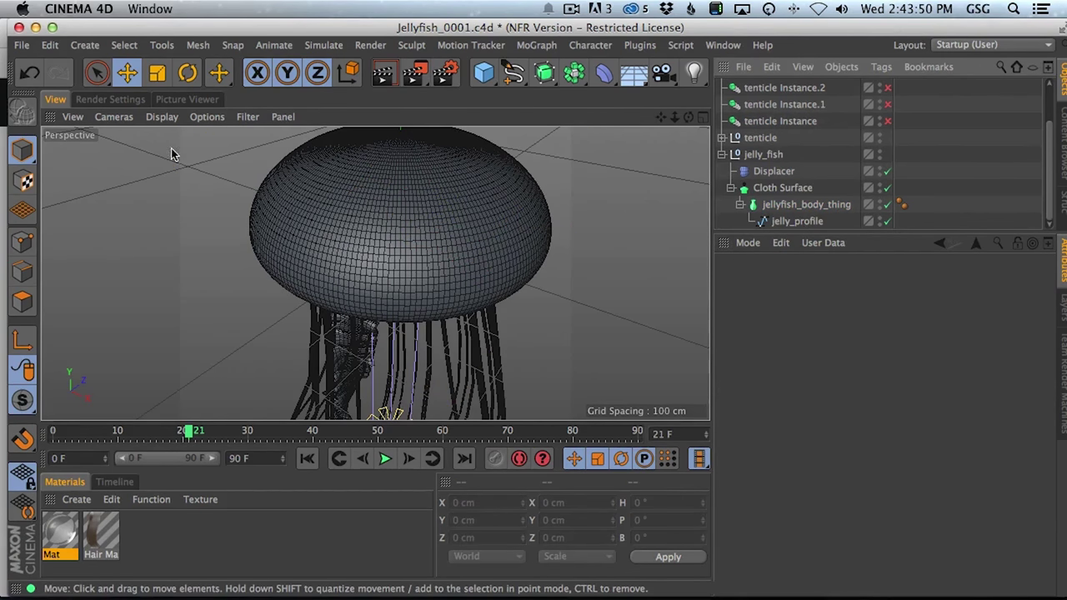
click(765, 154)
click(773, 170)
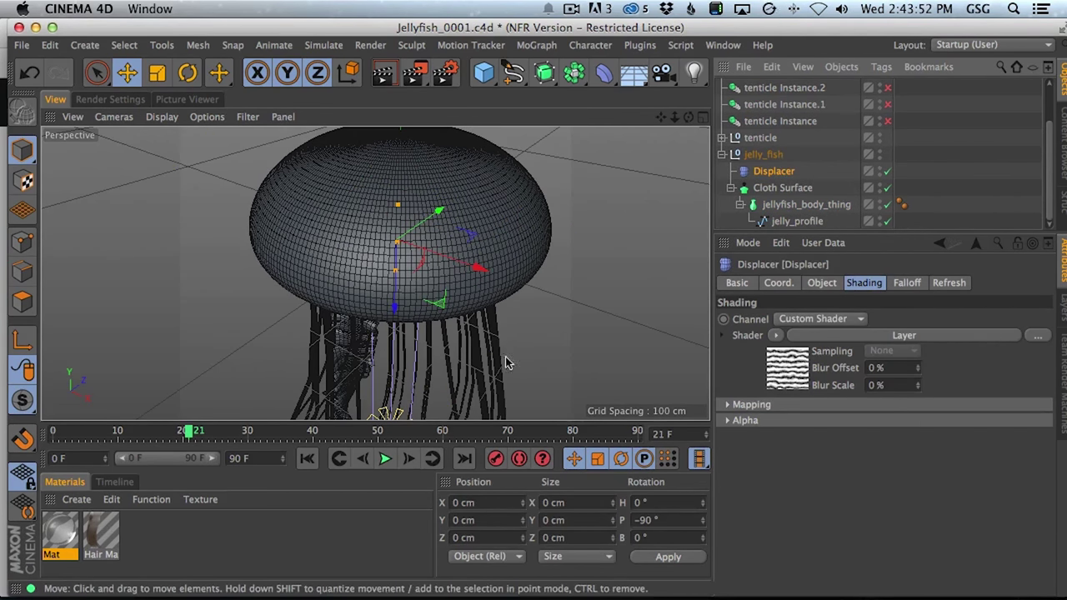
click(156, 117)
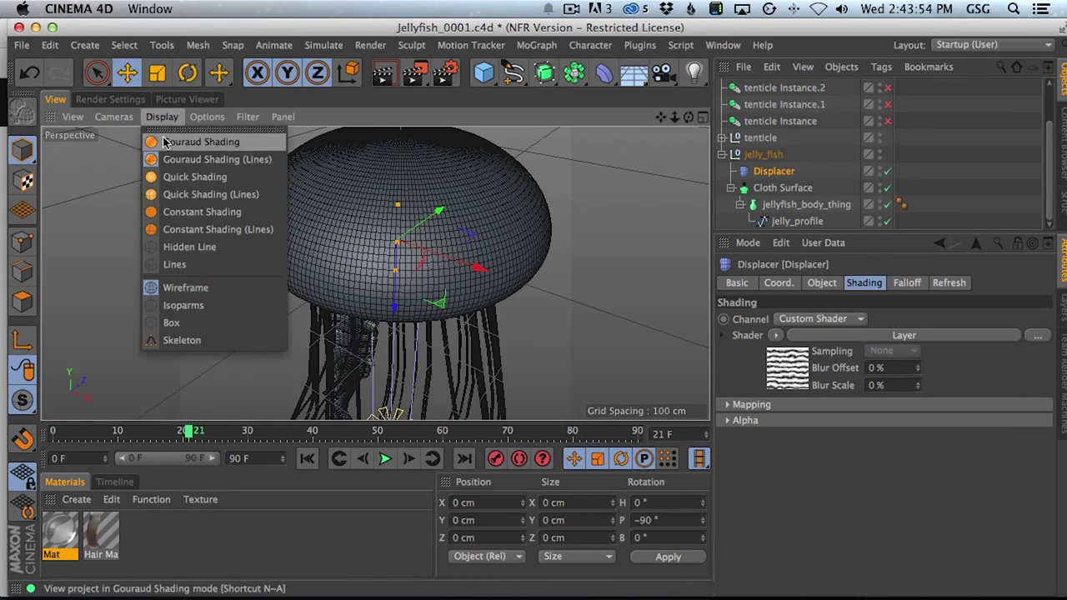
click(192, 141)
alt+drag(408, 229, 475, 279)
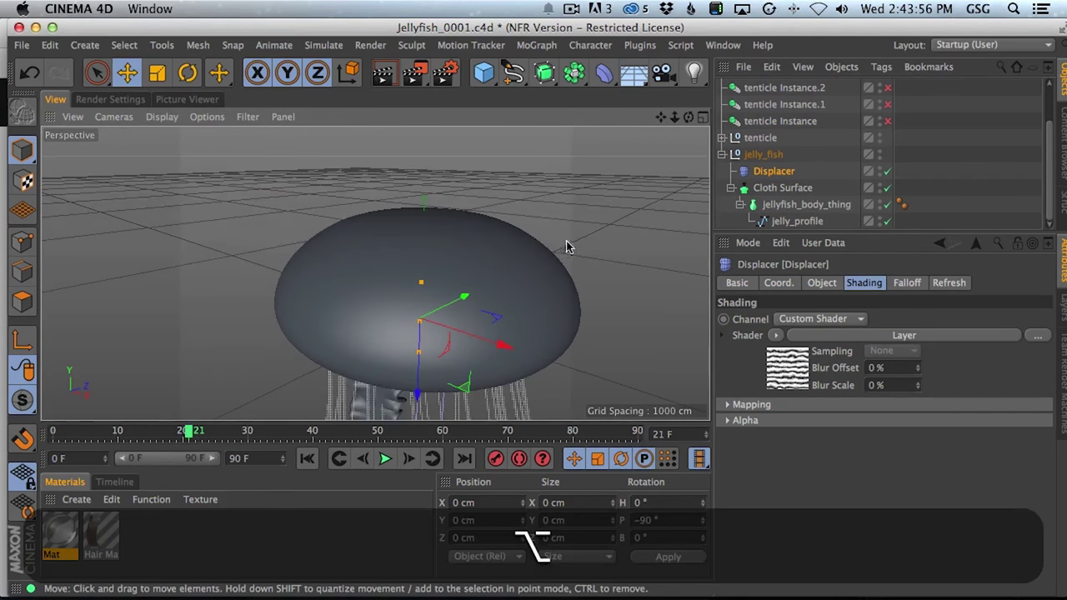
Increase the Displacer's displacement amount slightly, and toggle the deformer off and on to refresh the bell.
click(832, 283)
drag(833, 364, 841, 342)
click(867, 283)
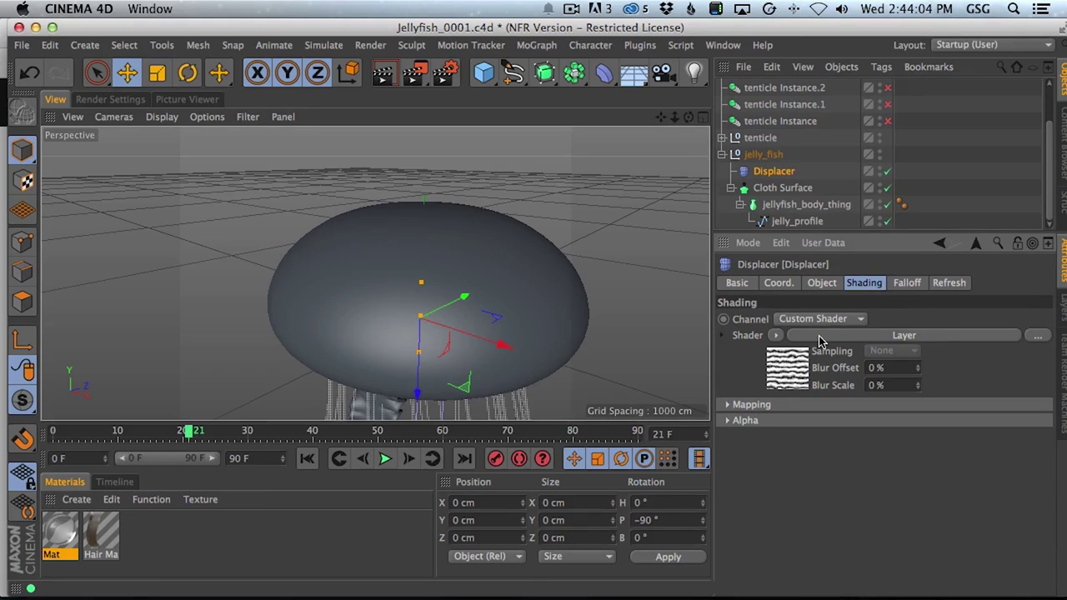
click(887, 171)
click(887, 172)
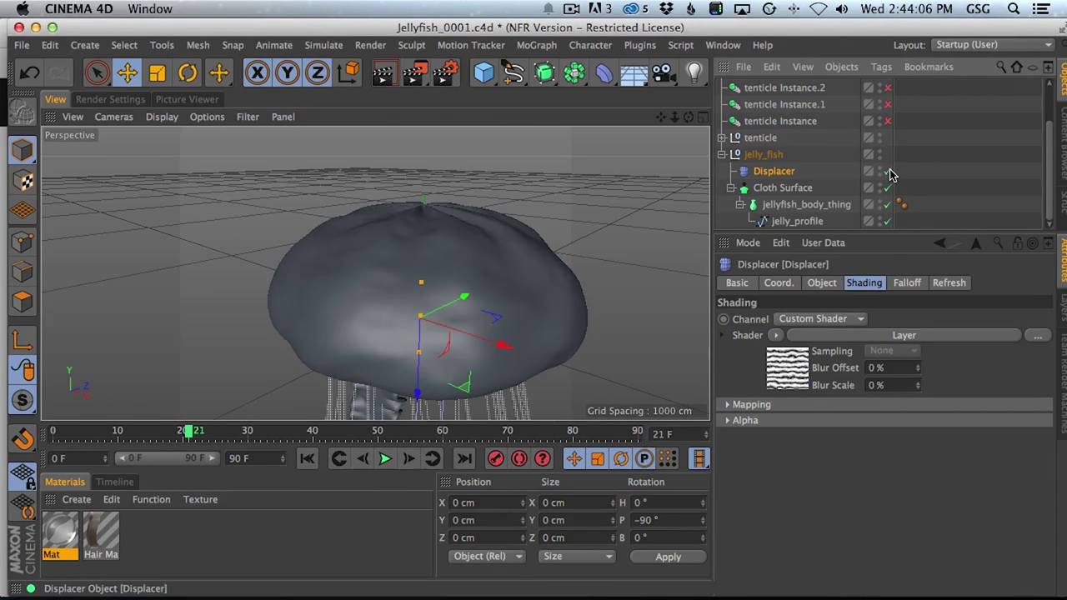
alt+drag(420, 286, 500, 334)
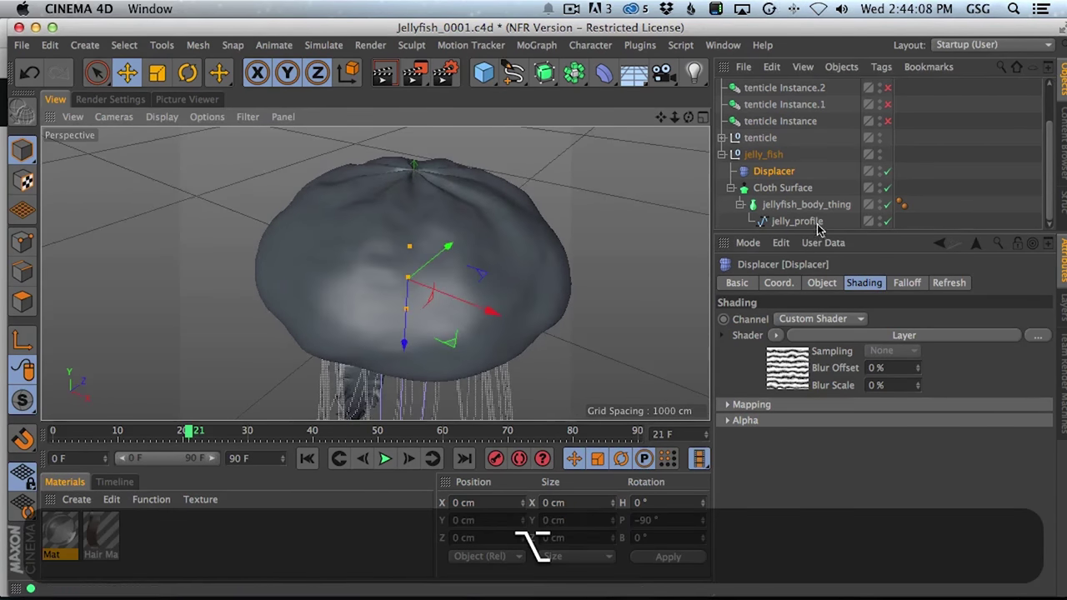
Open the Displacer's Layer shader and switch its upper gradient layer off and on to compare its effect on the bell.
click(914, 335)
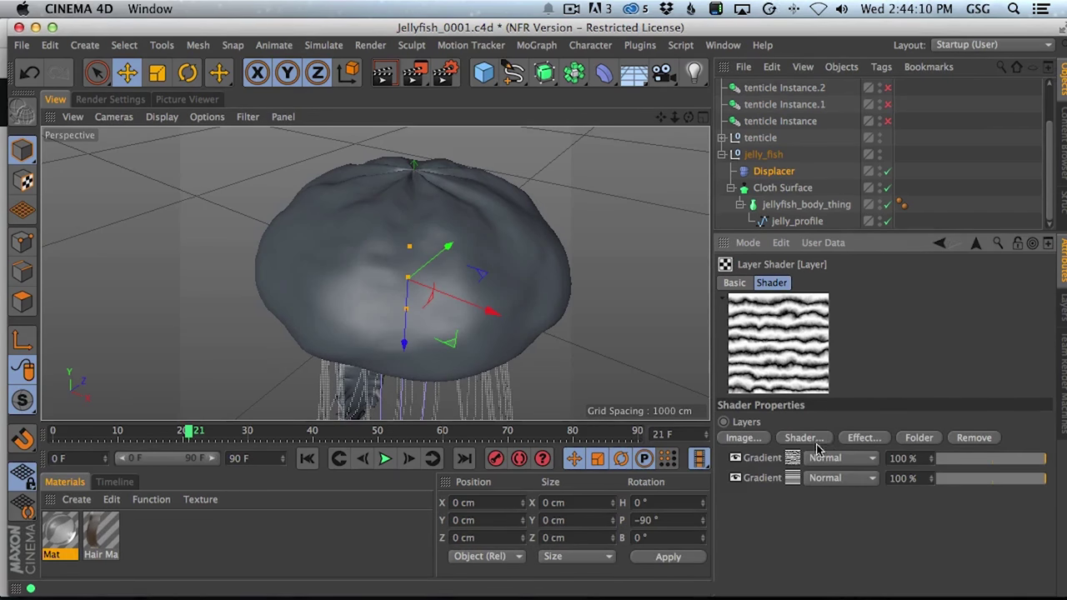
click(736, 459)
click(736, 459)
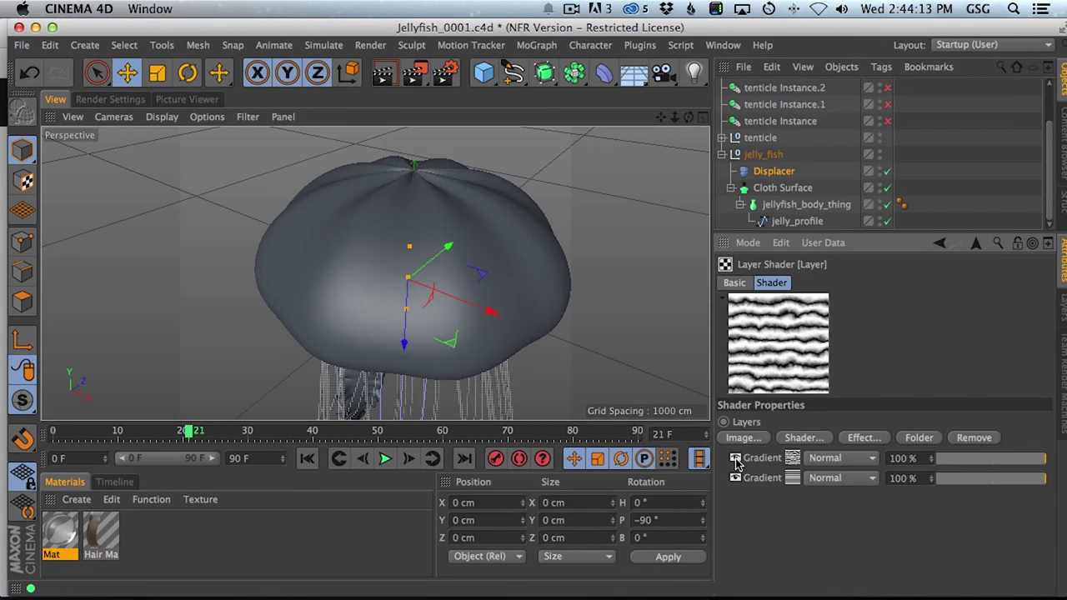
Distribute the knots of the upper turbulent gradient evenly, shift a knot to vary the band spacing, and return to the Displacer's settings.
click(793, 458)
right_click(818, 428)
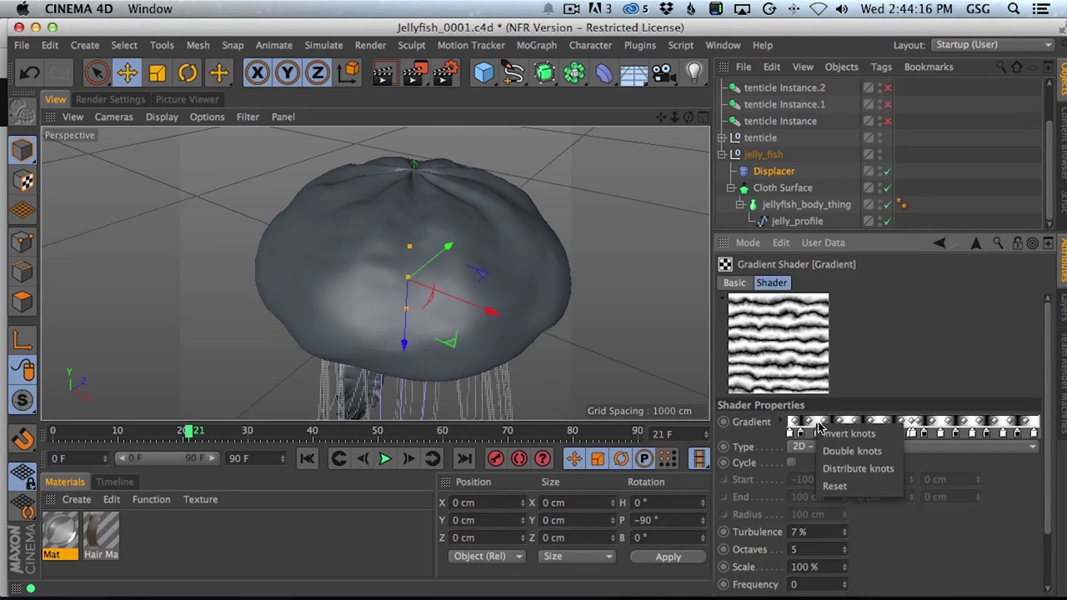
click(859, 469)
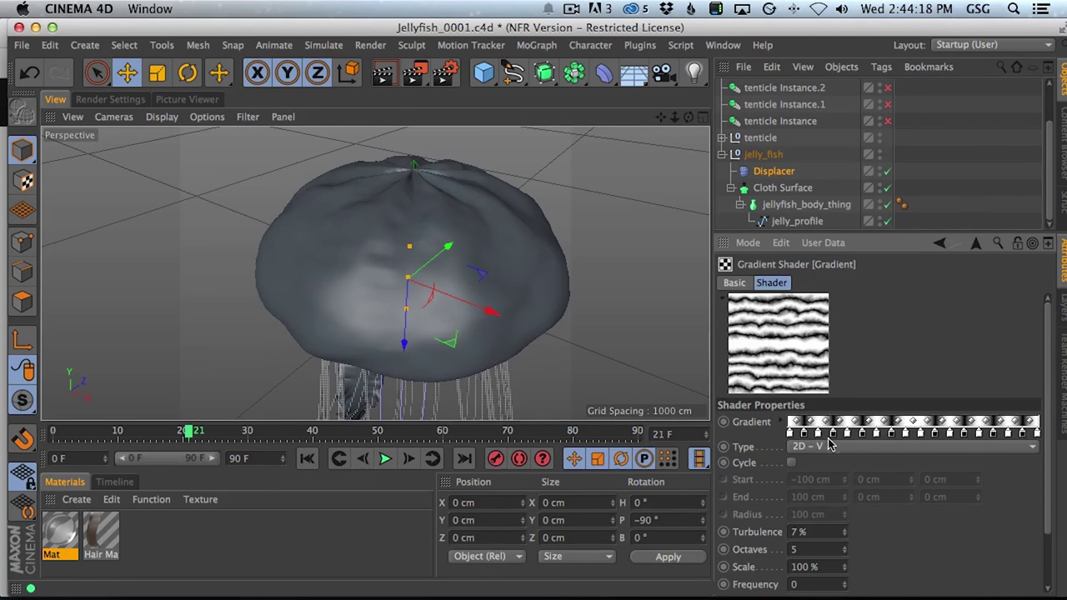
click(819, 434)
drag(831, 437, 857, 441)
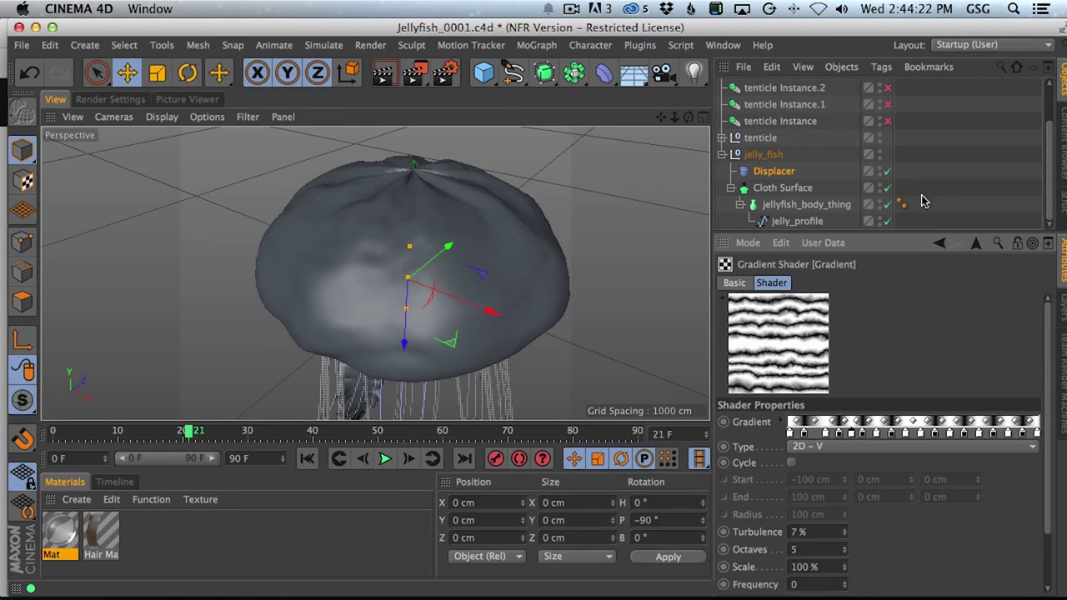
click(976, 242)
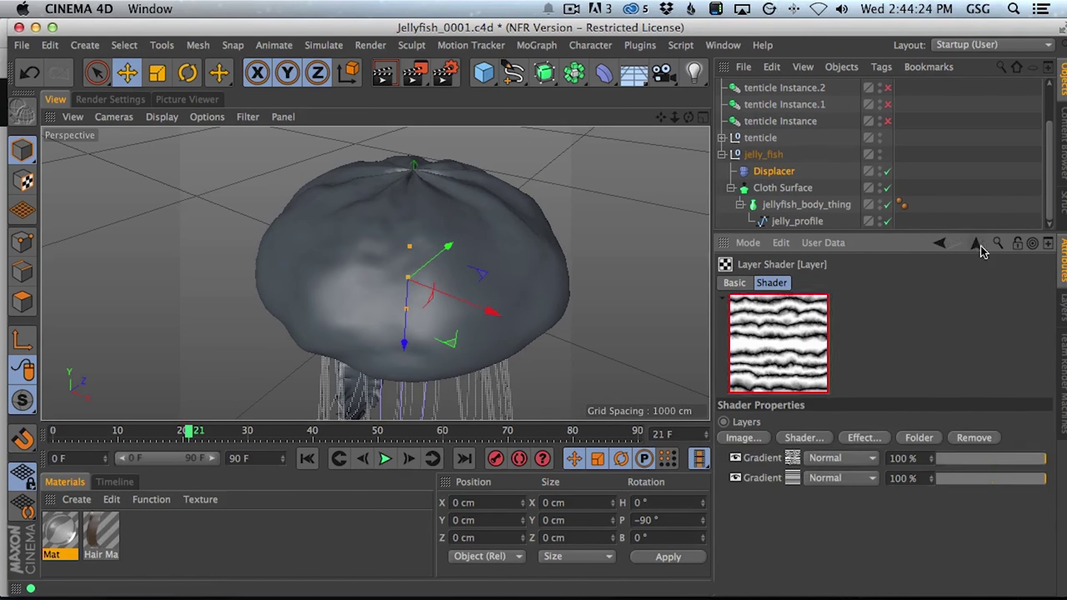
click(773, 172)
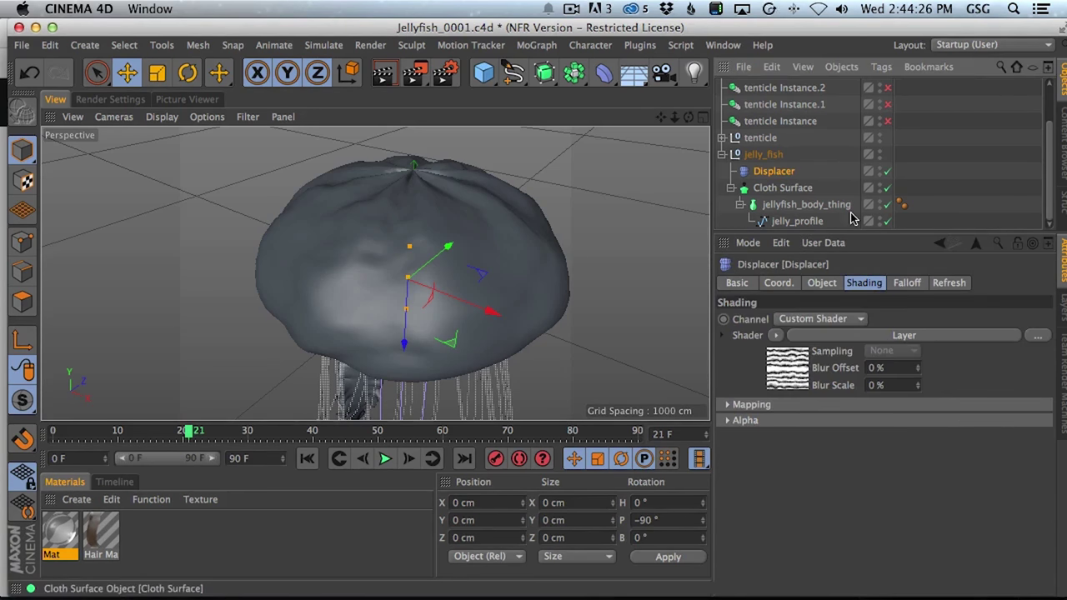
Invert the Displacer's linear falloff and reposition it at about Y 190.6 cm with a Z size of about 137.4 cm.
alt+drag(447, 191, 440, 281)
alt+middle_drag(438, 278, 458, 275)
alt+right_drag(457, 275, 417, 288)
alt+drag(469, 303, 538, 297)
alt+drag(433, 286, 431, 312)
alt+right_drag(431, 312, 516, 296)
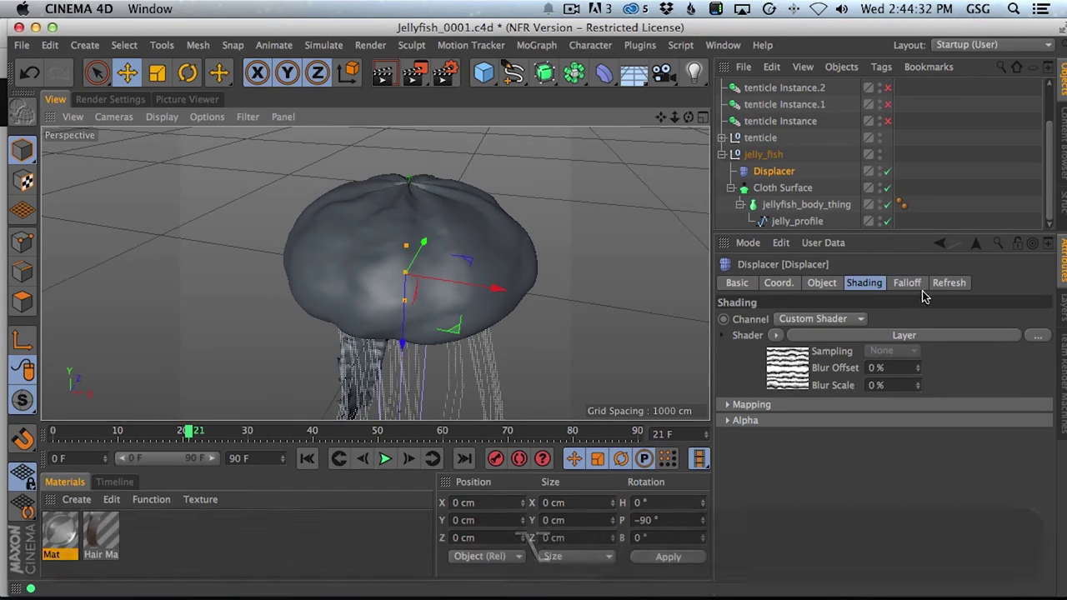
click(918, 287)
alt+drag(442, 246, 431, 240)
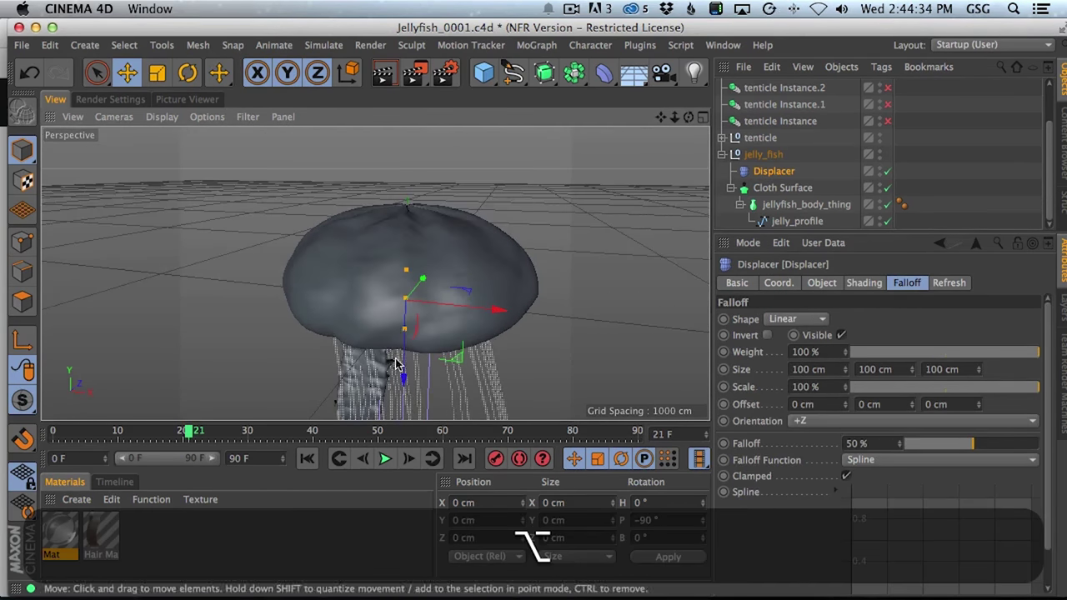
drag(404, 369, 471, 291)
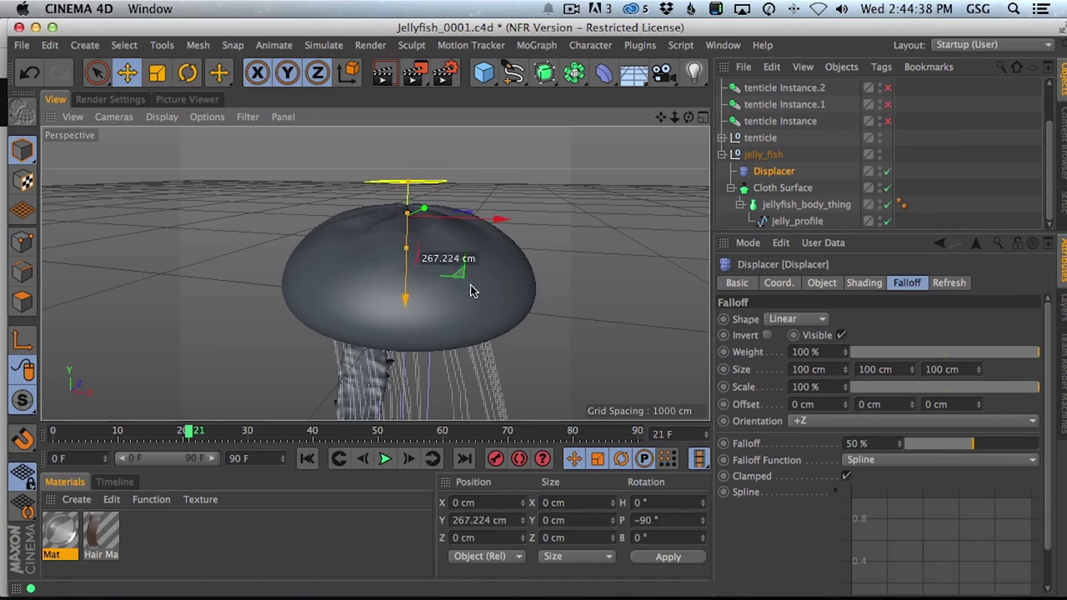
click(767, 335)
drag(406, 289, 407, 312)
alt+drag(443, 332, 369, 325)
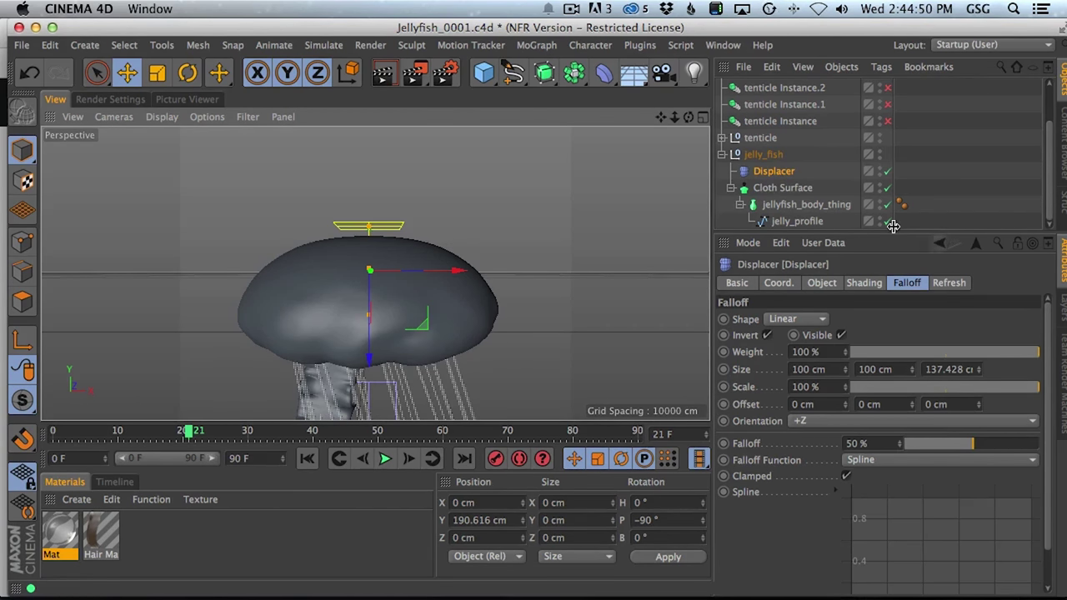
Try a LengthX of 141% in the Displacer's shader mapping and return it to 100%.
click(865, 283)
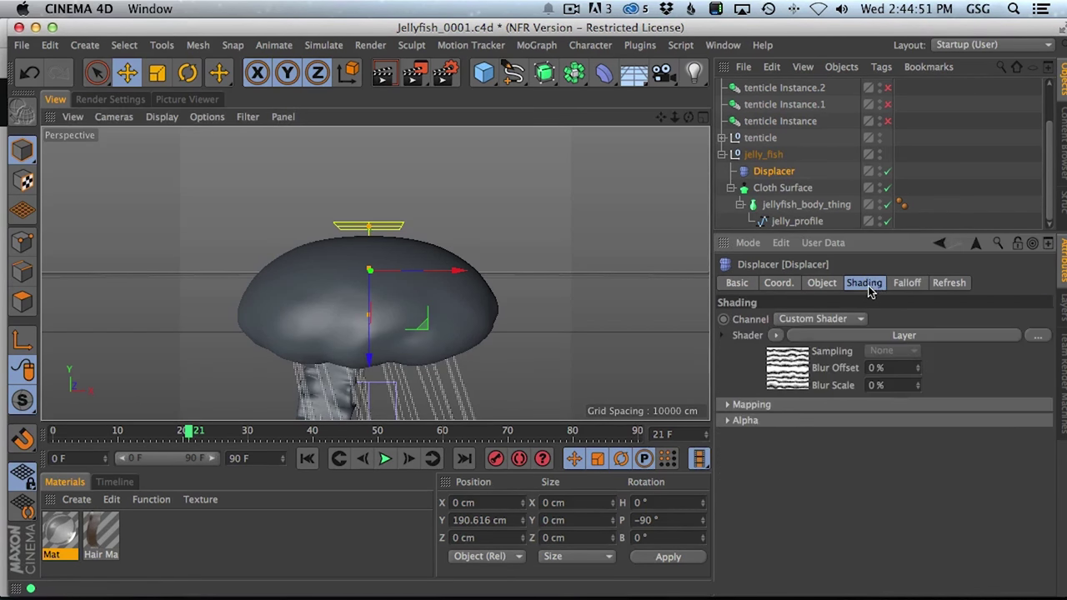
click(751, 405)
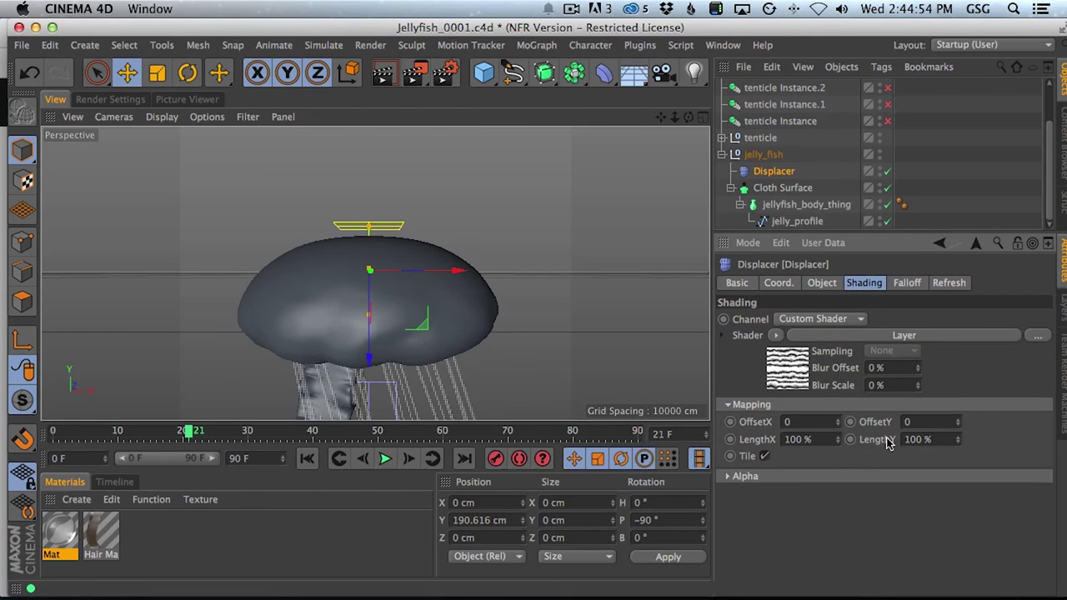
mouse_move(838, 440)
mouse_down()
mouse_move(843, 478)
mouse_move(850, 417)
mouse_move(822, 440)
mouse_up()
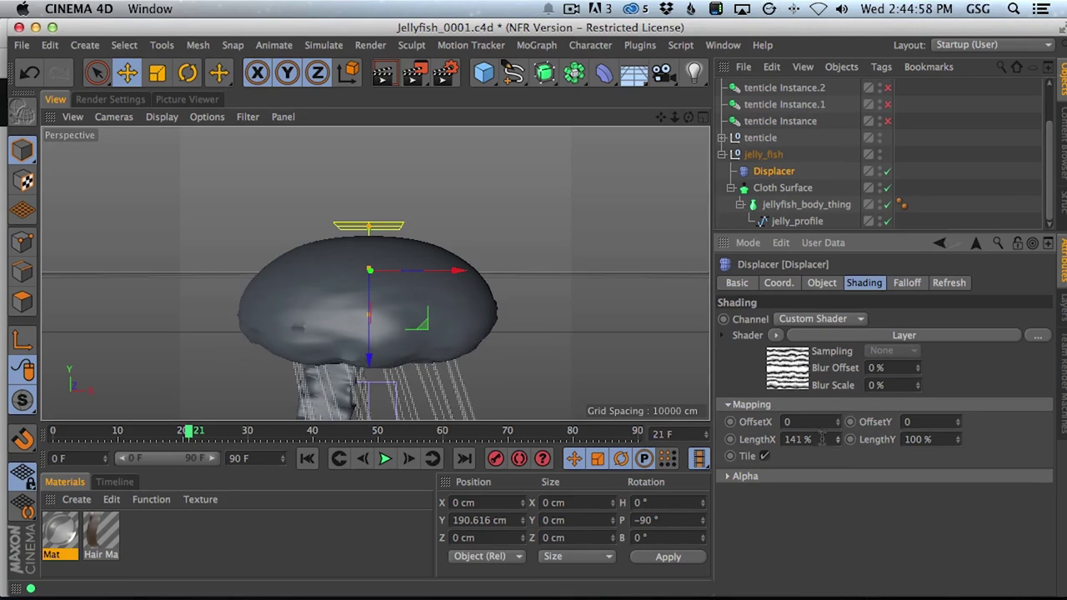
text(100)
Try LengthY values of 101% and 20% in the shader mapping, toggling the Displacer to refresh it, and return LengthY to 100%.
drag(958, 440, 965, 476)
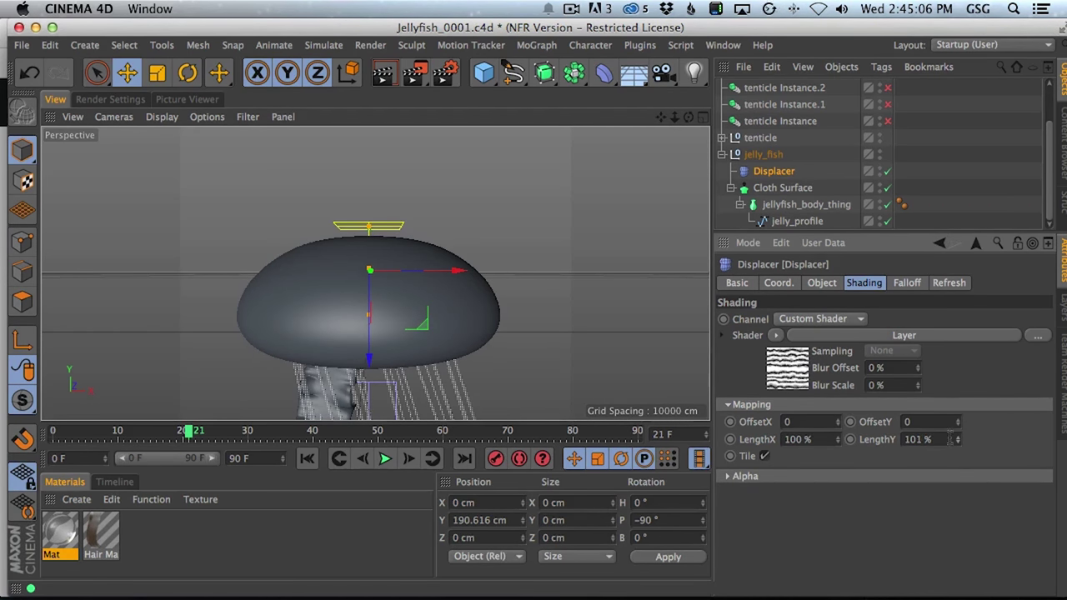
click(887, 172)
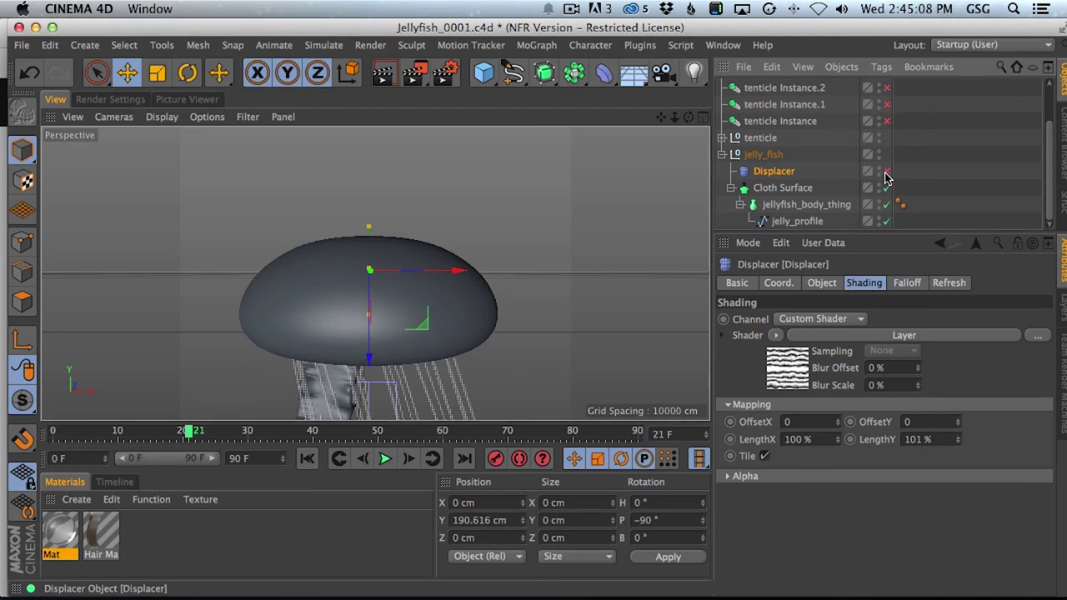
click(926, 439)
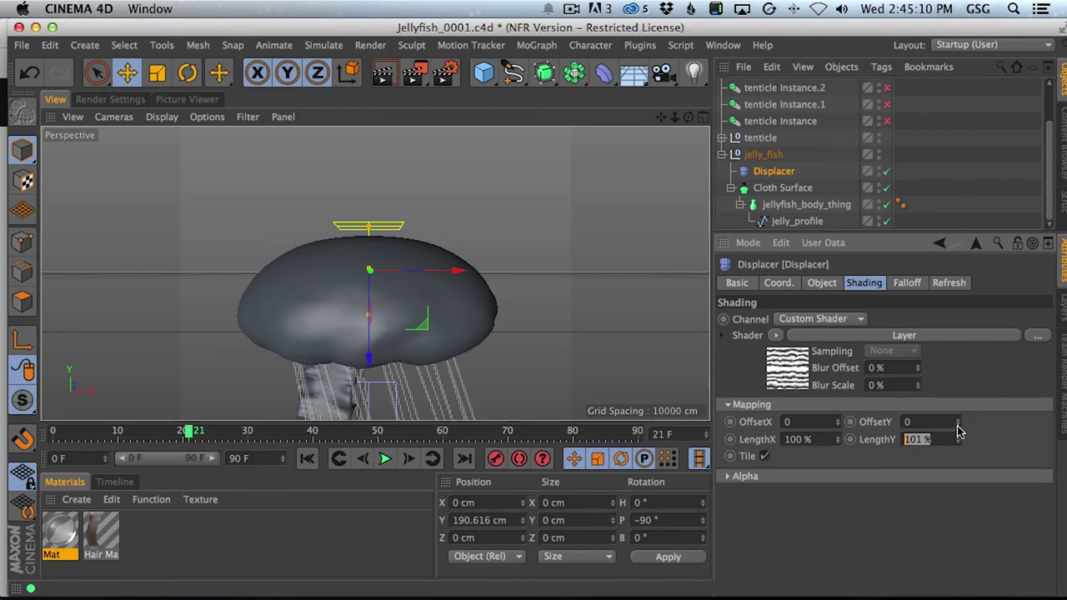
text(20)
key(Return)
click(887, 172)
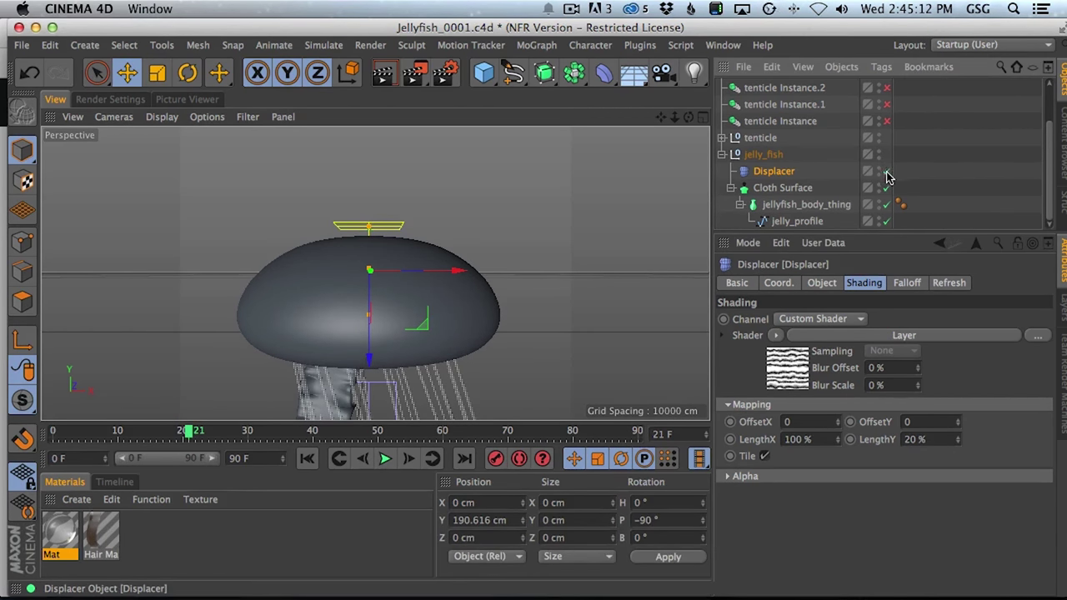
mouse_move(430, 335)
alt+mouse_down()
mouse_move(562, 344)
mouse_move(449, 344)
alt+mouse_up()
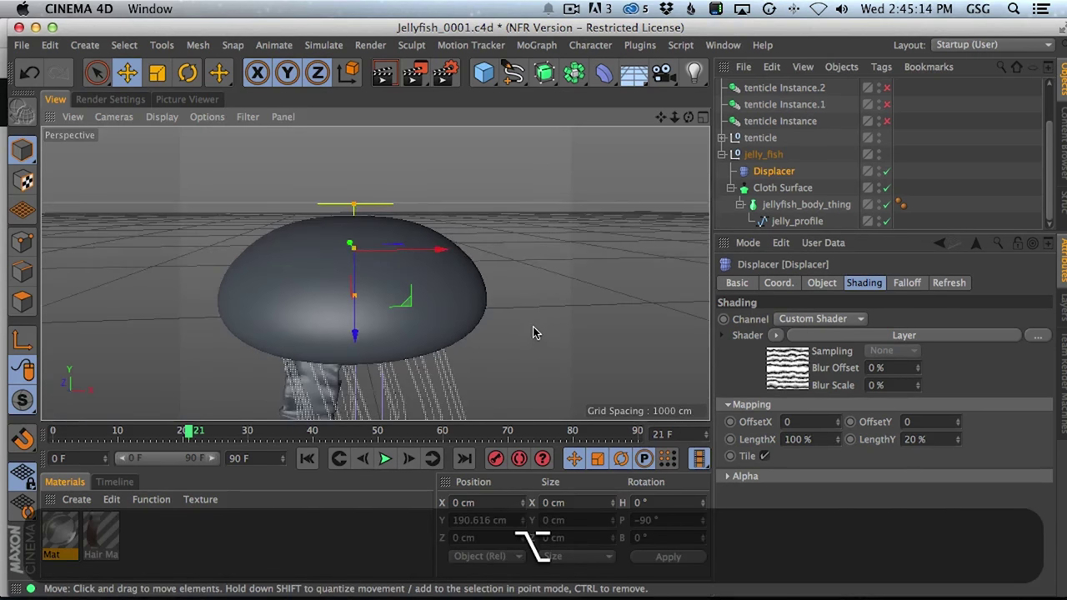
click(937, 439)
text(10)
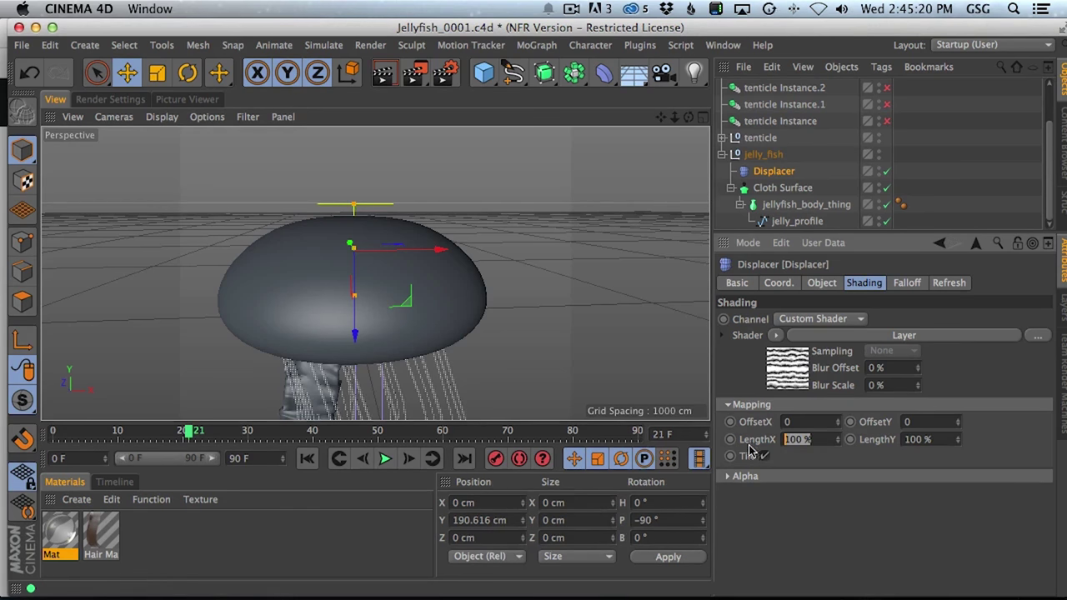
Try a LengthX of 20% in the shader mapping, toggling the Displacer to refresh it, and return LengthX to 100%.
text(20)
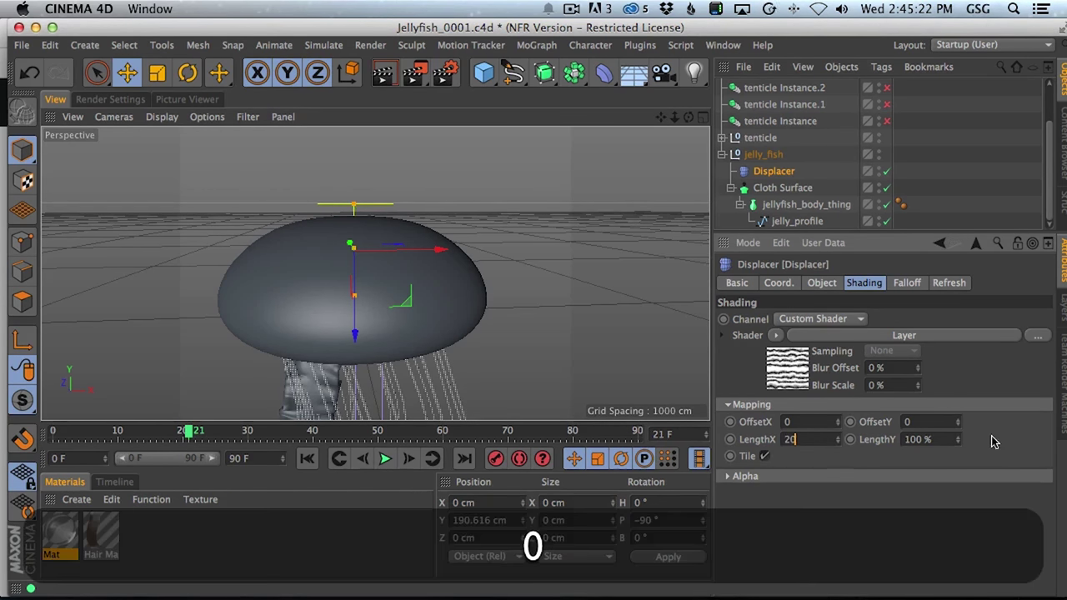
click(886, 171)
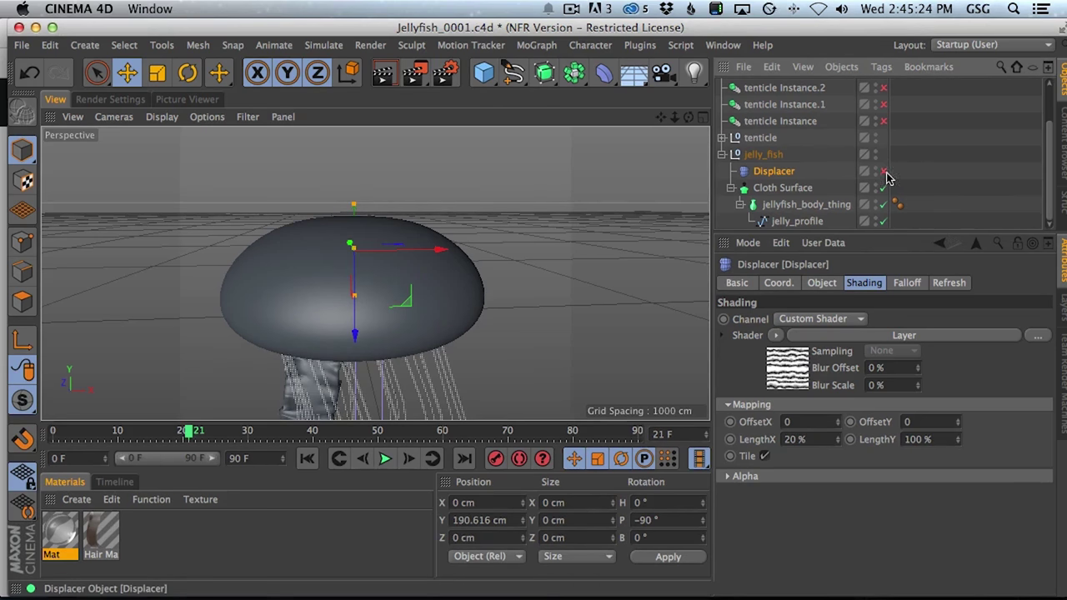
click(886, 172)
alt+drag(462, 281, 487, 240)
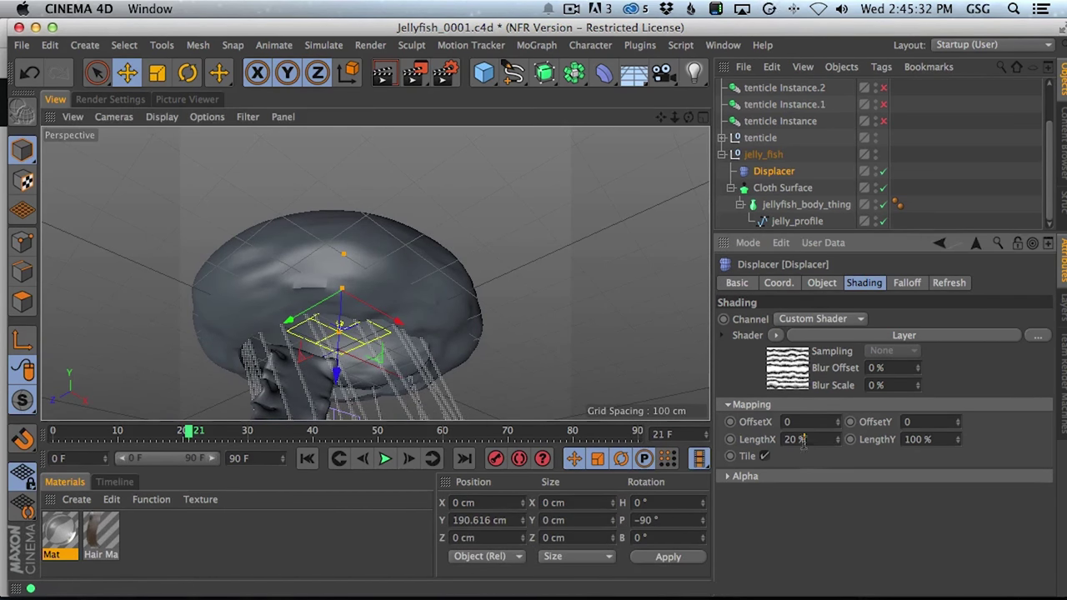
text(10)
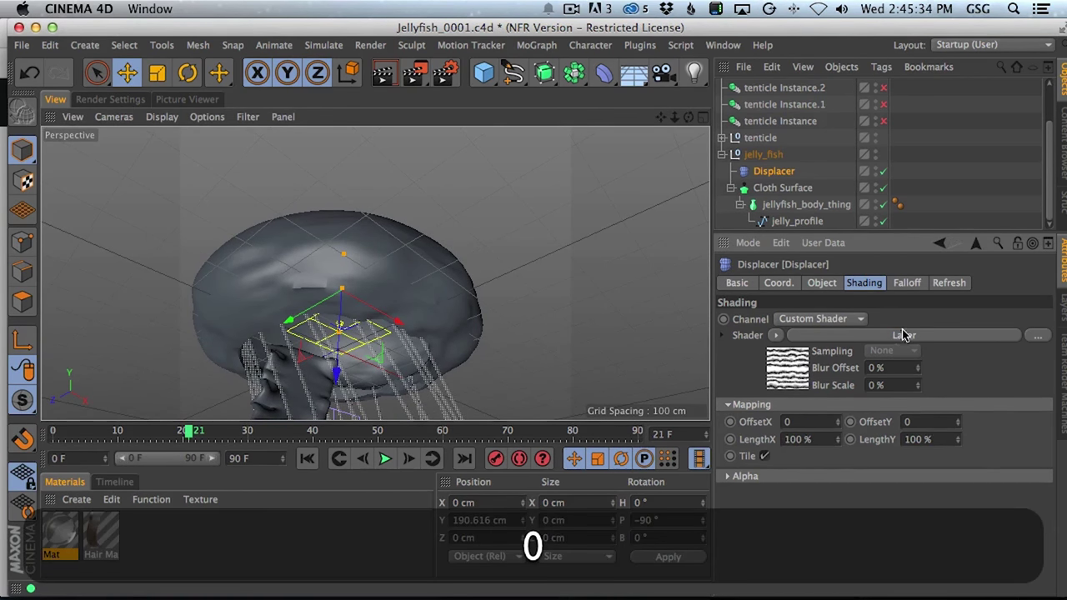
Hide the upper turbulent gradient in the Displacer's Layer shader and double the knots of the lower gradient.
click(903, 335)
click(735, 458)
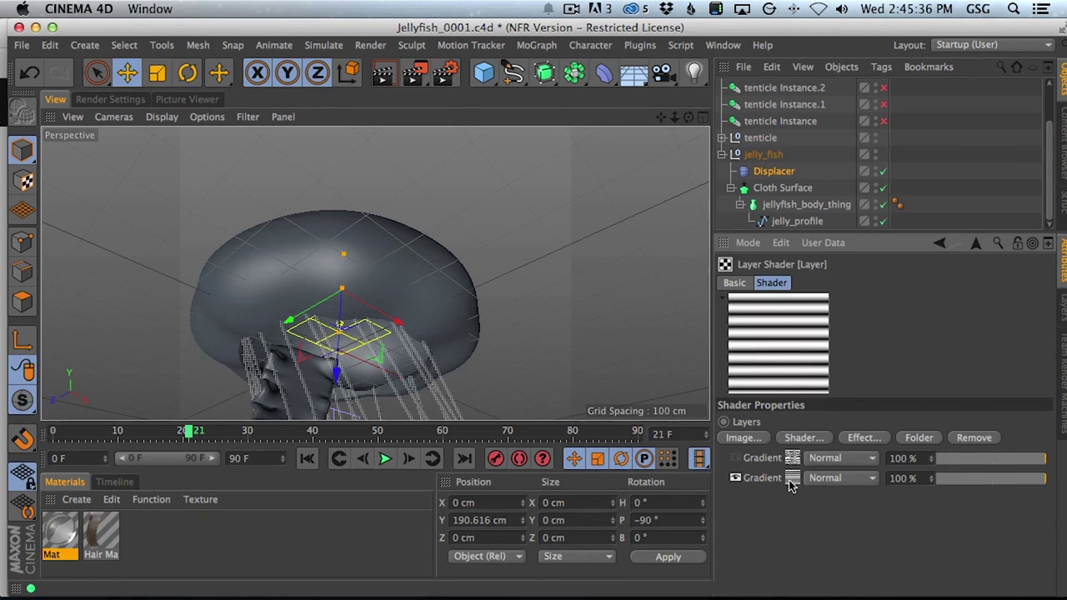
click(791, 477)
right_click(890, 429)
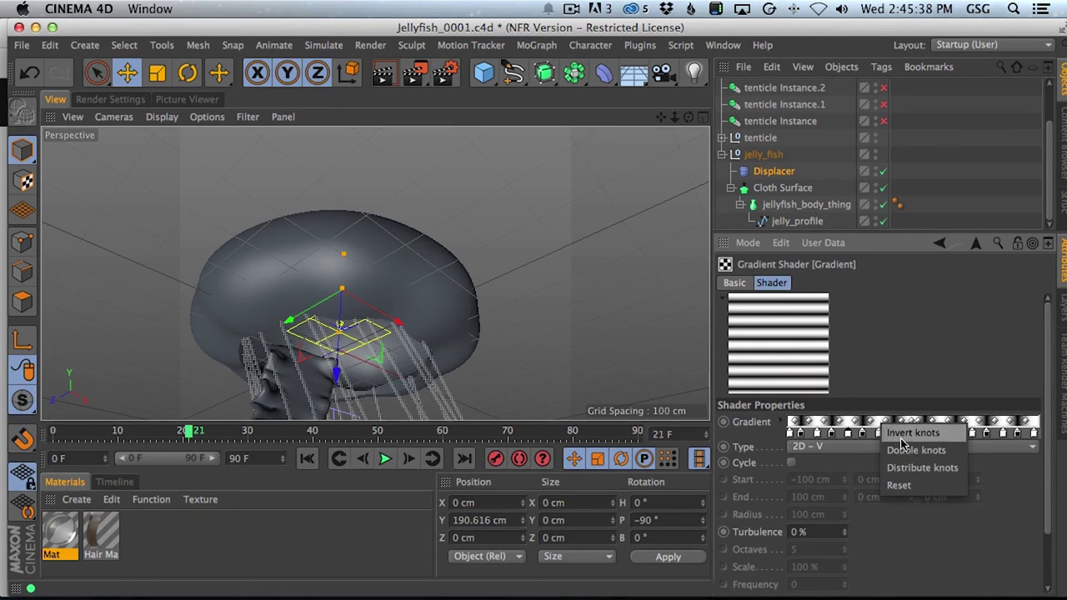
click(935, 457)
alt+drag(350, 269, 403, 278)
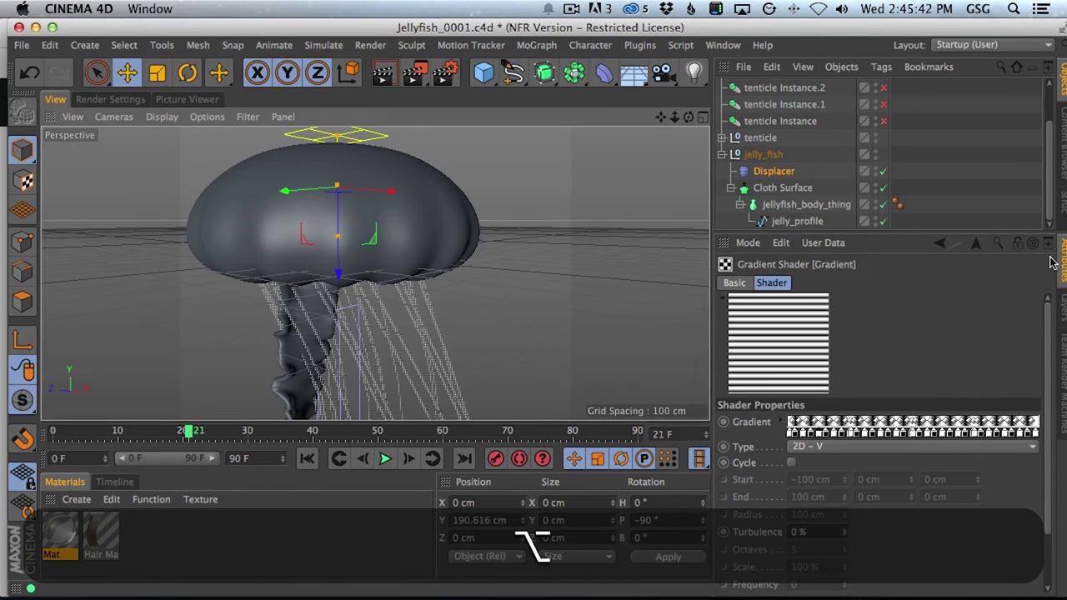
Show the upper gradient layer again and blend it over the lower one with Multiply at 73%.
click(976, 243)
click(734, 459)
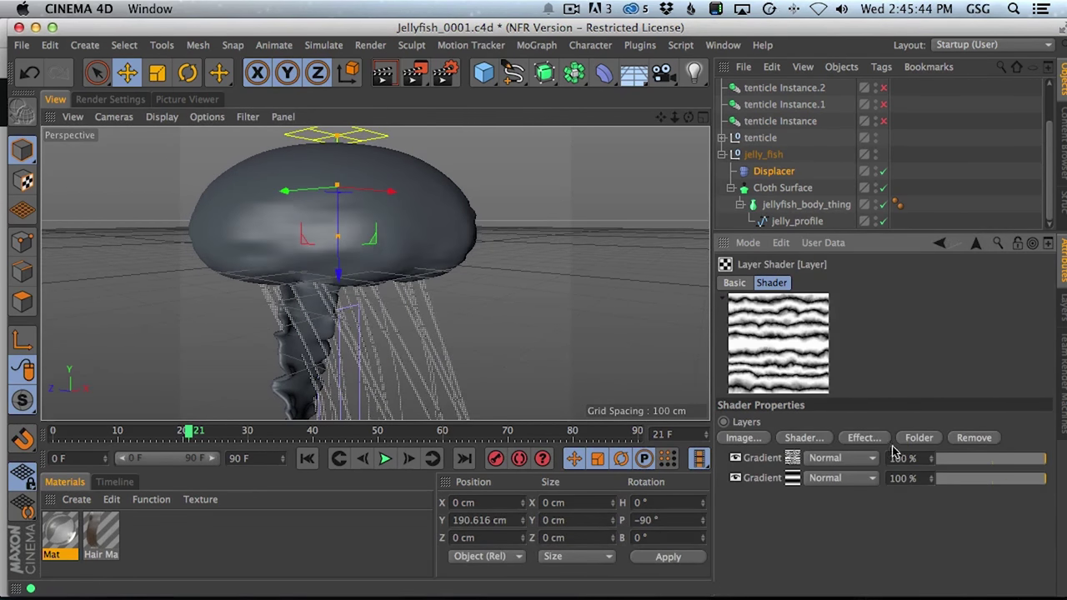
drag(959, 467, 972, 464)
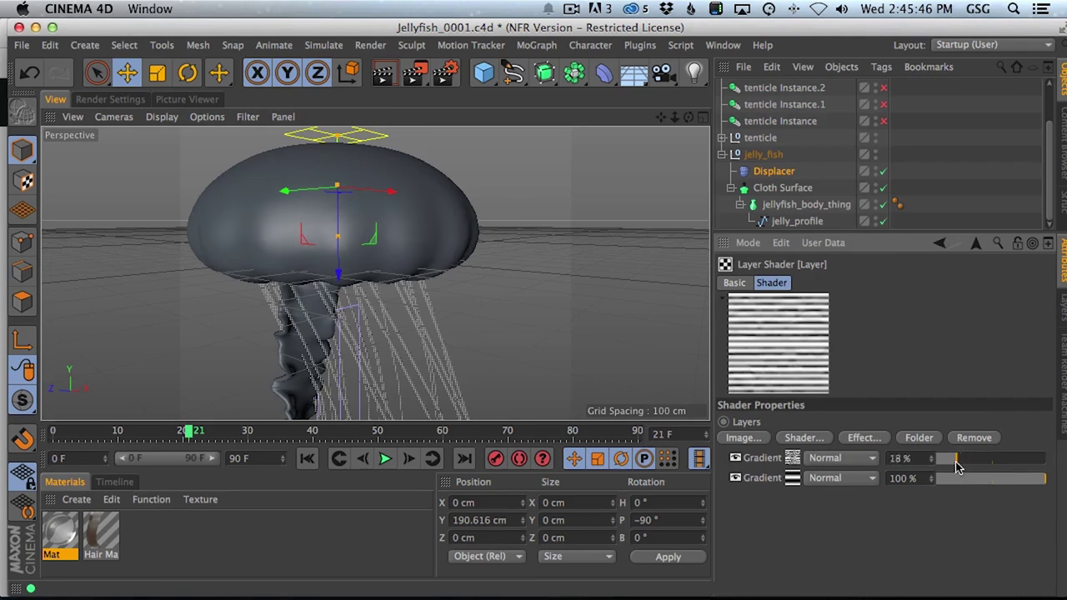
click(846, 459)
click(859, 101)
mouse_move(1000, 461)
mouse_down()
mouse_move(1038, 458)
mouse_move(1003, 463)
mouse_up()
click(1015, 463)
Enable the three tenticle instances.
alt+drag(358, 234, 441, 228)
drag(884, 88, 884, 122)
scroll(963, 167, up, 3)
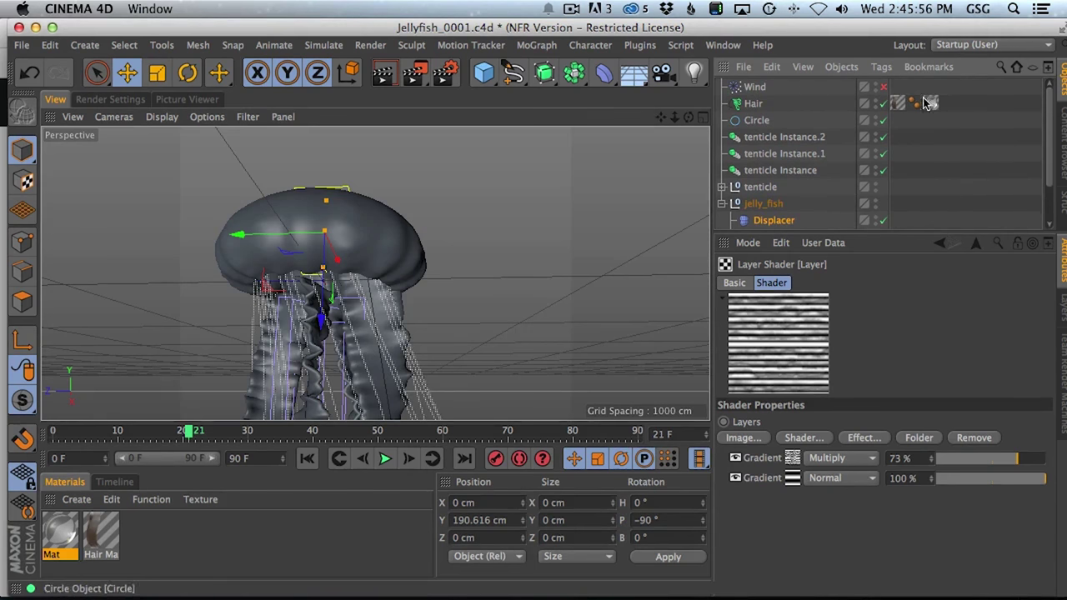
Examine the whole jellyfish from the side and from below, including the bell's open underside and the tentacle tops.
alt+drag(366, 241, 376, 275)
alt+right_drag(376, 274, 281, 258)
alt+drag(345, 250, 410, 302)
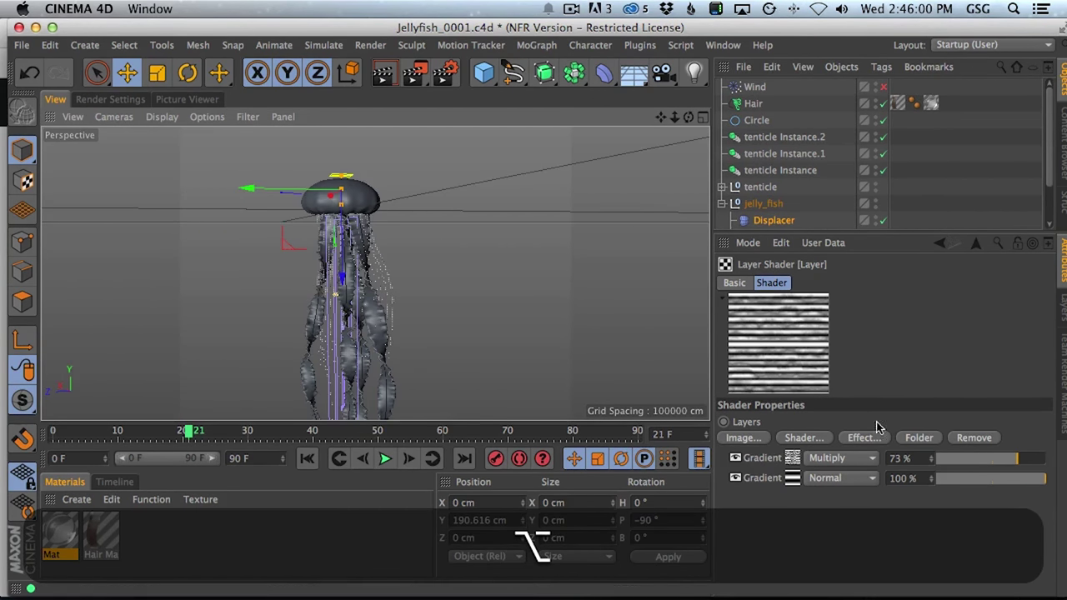
alt+right_drag(355, 188, 450, 175)
alt+drag(337, 272, 387, 167)
alt+right_drag(325, 221, 371, 214)
alt+drag(319, 285, 254, 257)
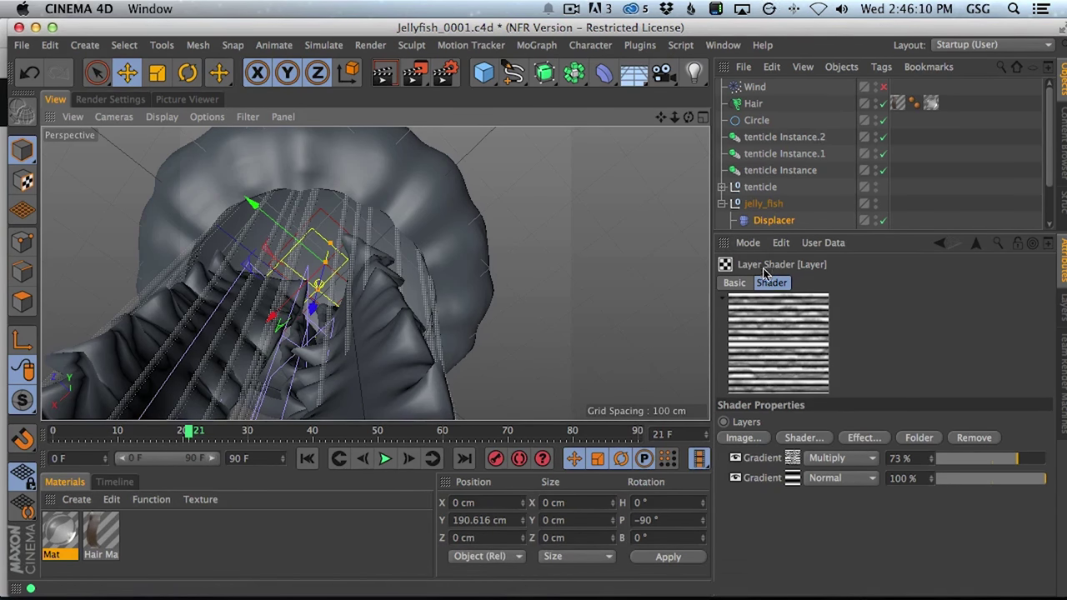
alt+drag(392, 171, 450, 333)
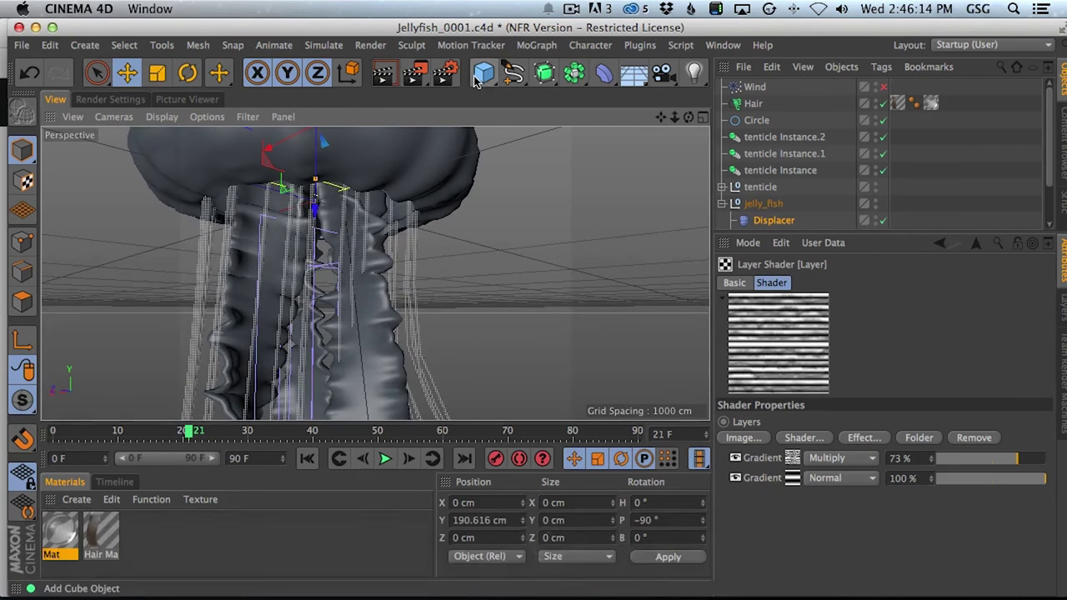
Look through the preset library folders in the Content Browser and return to the scene objects.
click(484, 76)
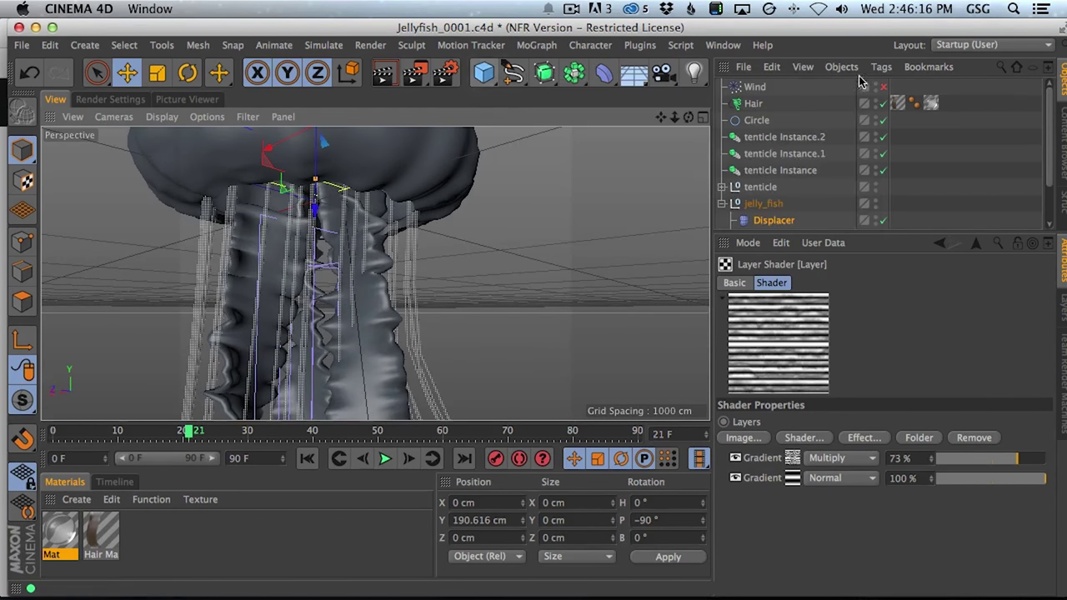
click(1063, 140)
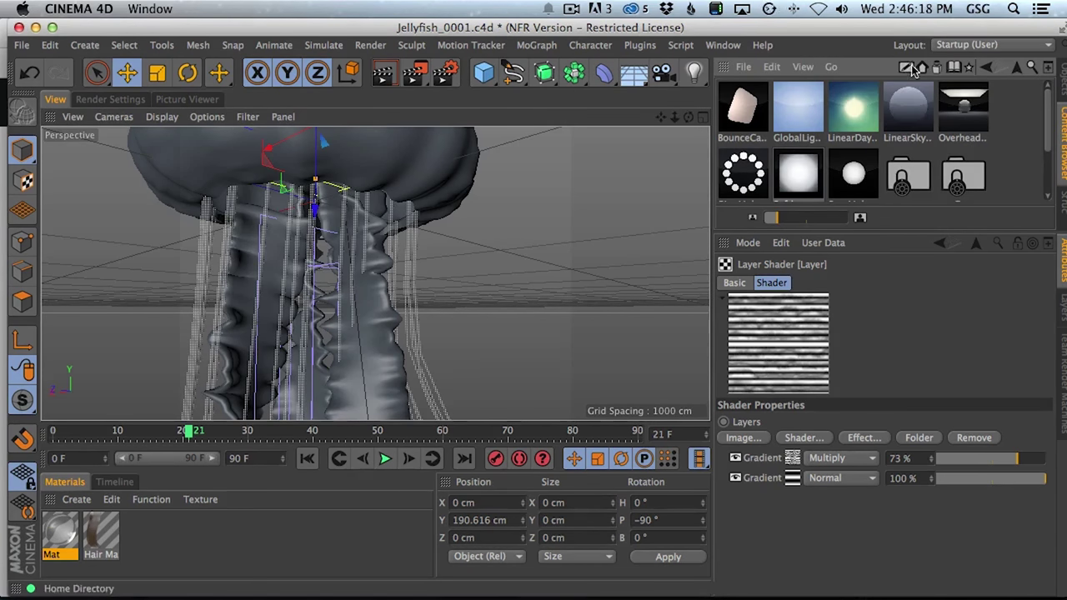
click(1016, 70)
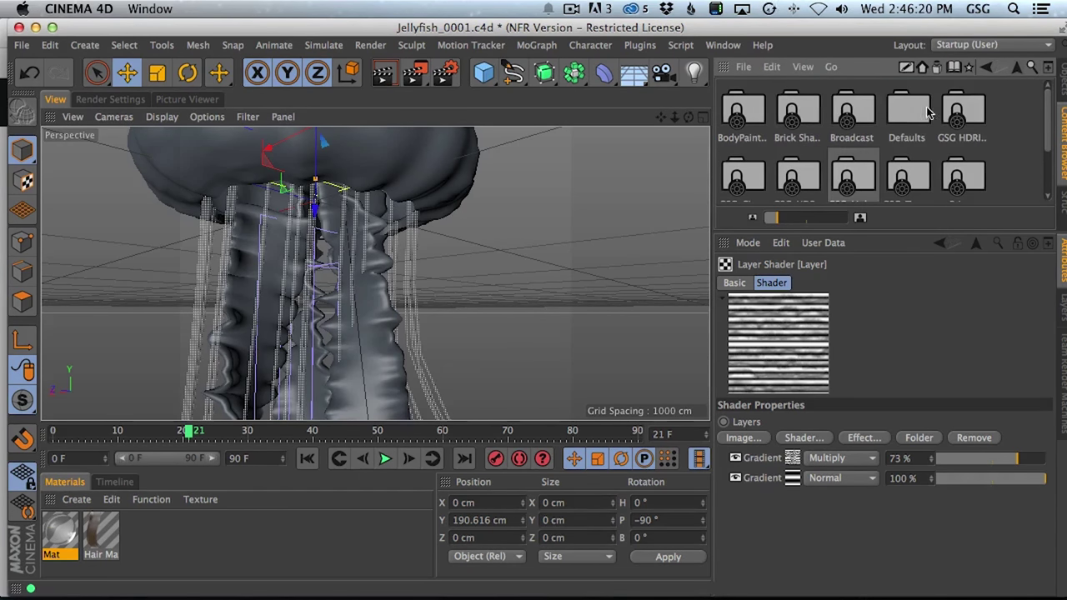
mouse_move(1048, 130)
mouse_down()
mouse_move(1052, 181)
mouse_move(1054, 117)
mouse_move(1055, 169)
mouse_up()
click(1061, 86)
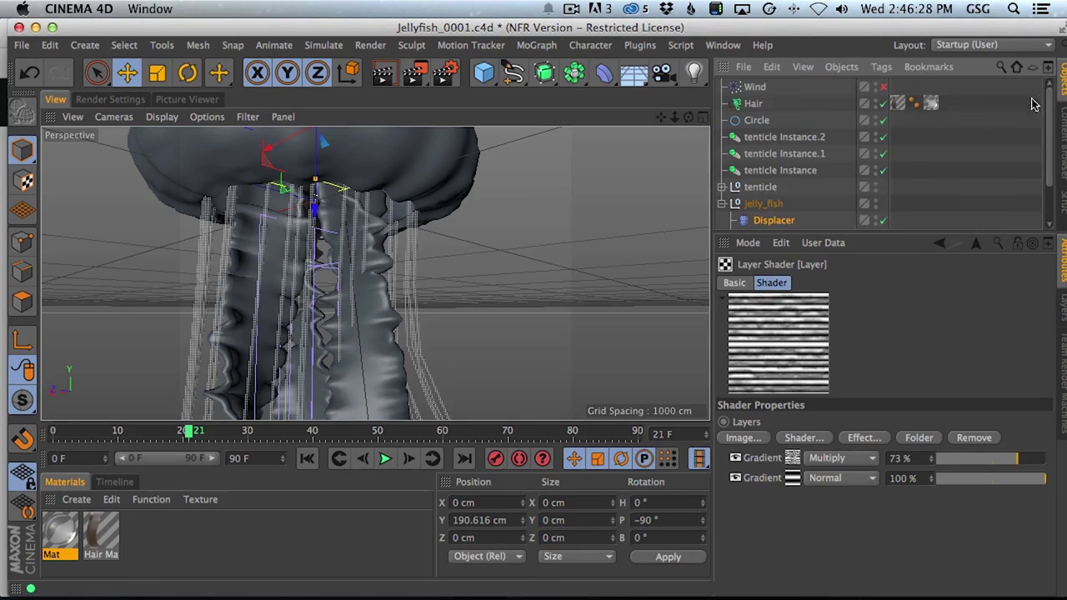
Try a cube inside the bell at about Y 104.4 cm with a Y size of about 103.7 cm, and delete it.
alt+drag(323, 247, 400, 233)
click(484, 74)
alt+drag(492, 178, 331, 215)
drag(331, 168, 334, 135)
alt+drag(391, 183, 402, 149)
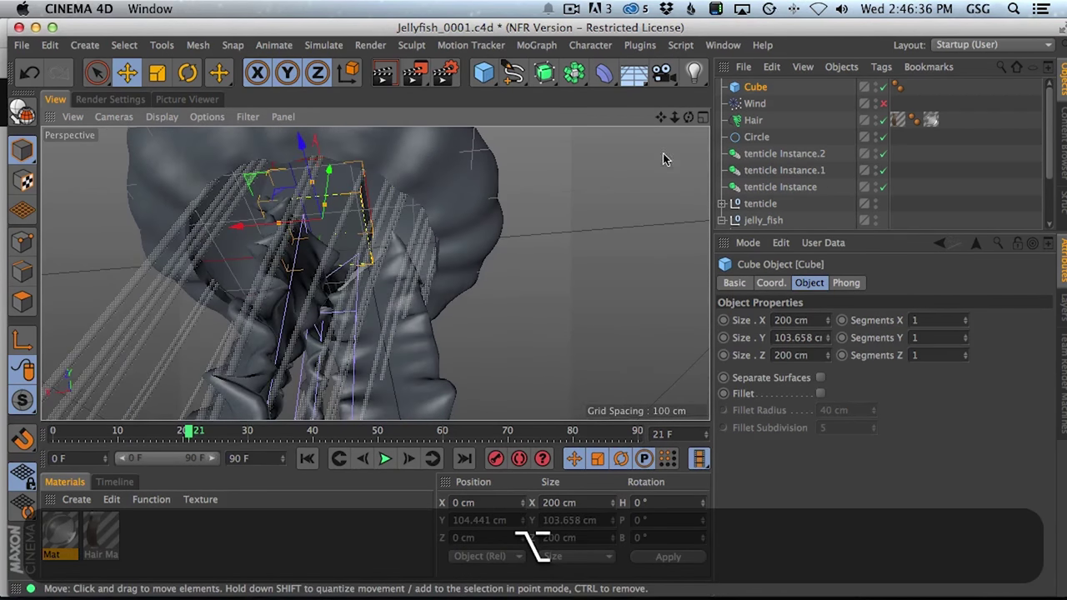
drag(758, 87, 758, 97)
key(Delete)
Switch to the Front view, disable the Displacer, Cloth Surface and jellyfish_body_thing, and frame the jelly_profile spline.
middle_click(538, 275)
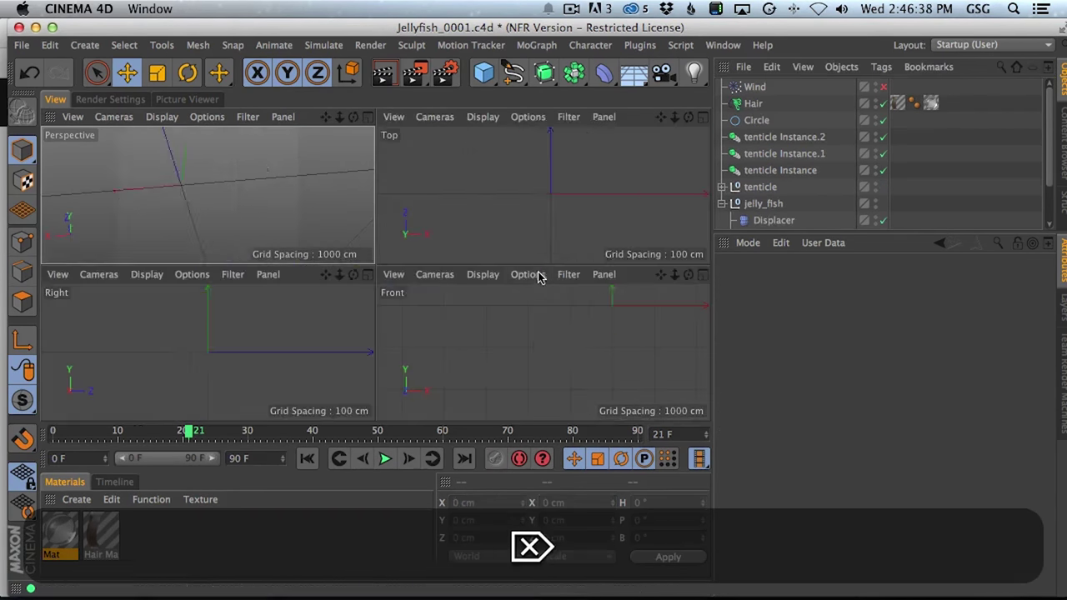
middle_click(528, 374)
alt+right_drag(538, 171, 832, 175)
scroll(889, 143, down, 2)
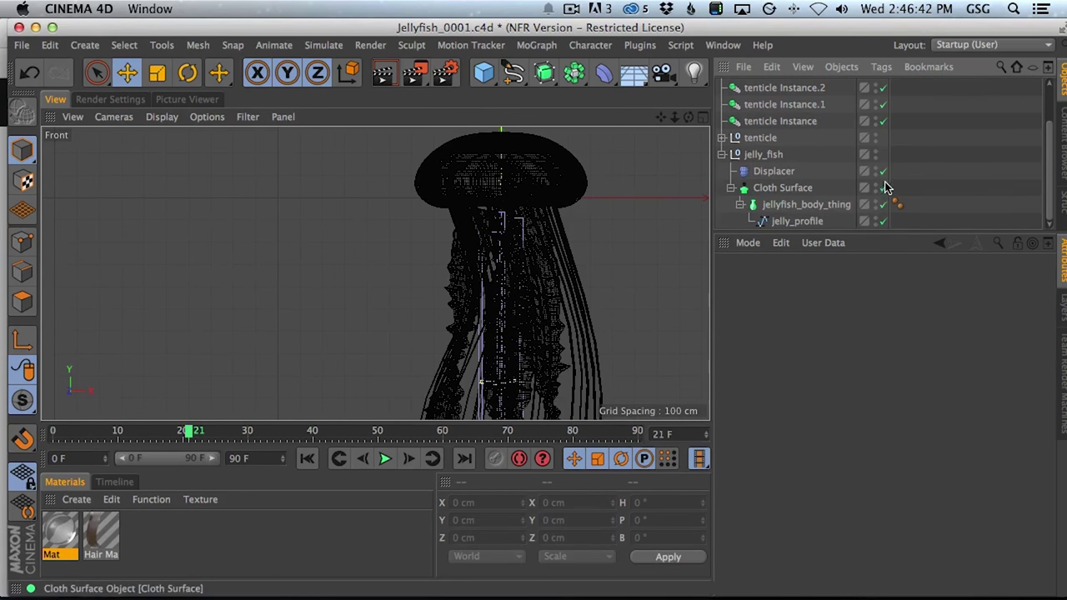
click(885, 204)
click(798, 222)
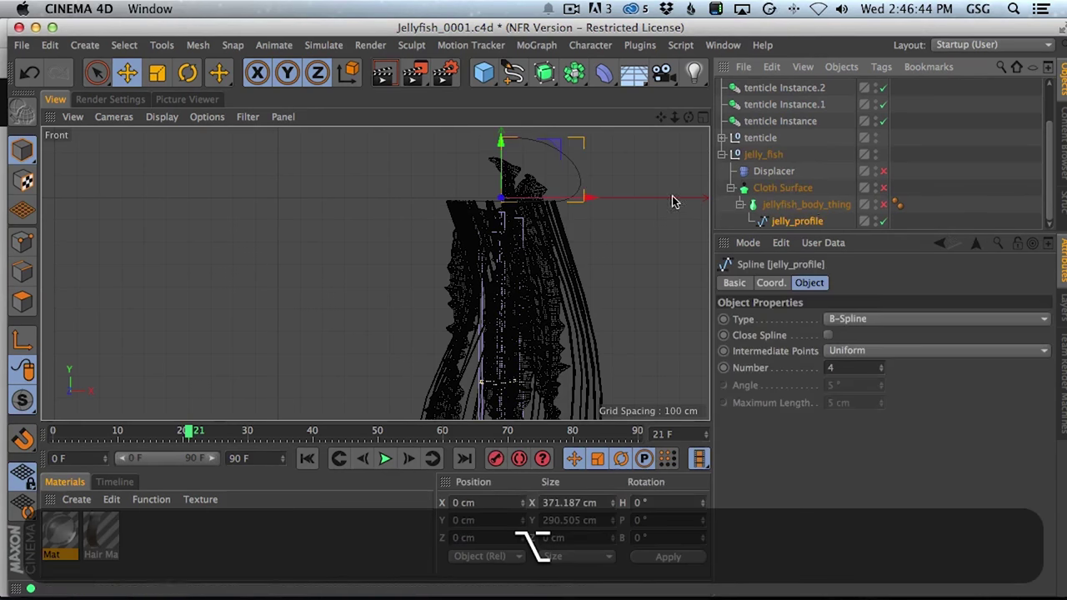
alt+right_drag(508, 145, 557, 136)
alt+middle_drag(569, 197, 560, 221)
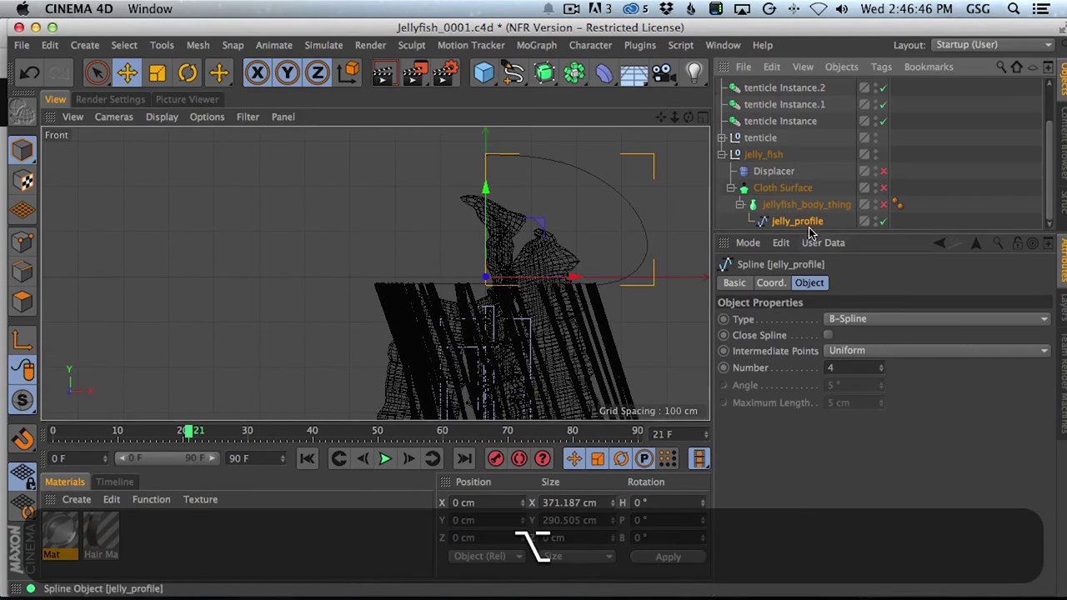
Move jellyfish_body_thing out of the Cloth Surface to sit directly under jelly_fish, and hide the Cloth Surface in viewport and render.
drag(775, 210, 777, 183)
click(837, 221)
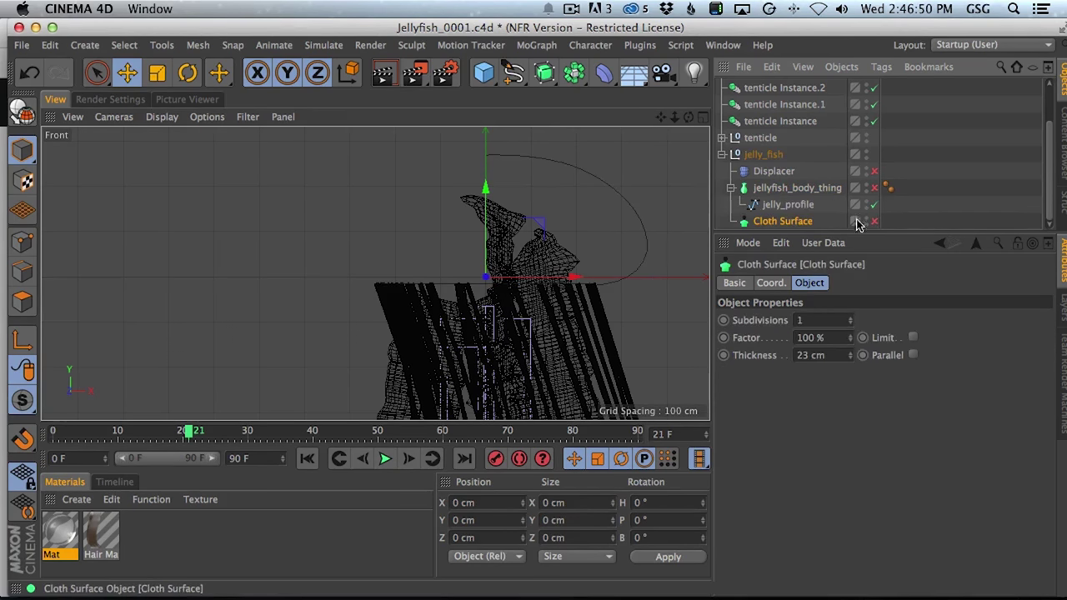
key(alt)
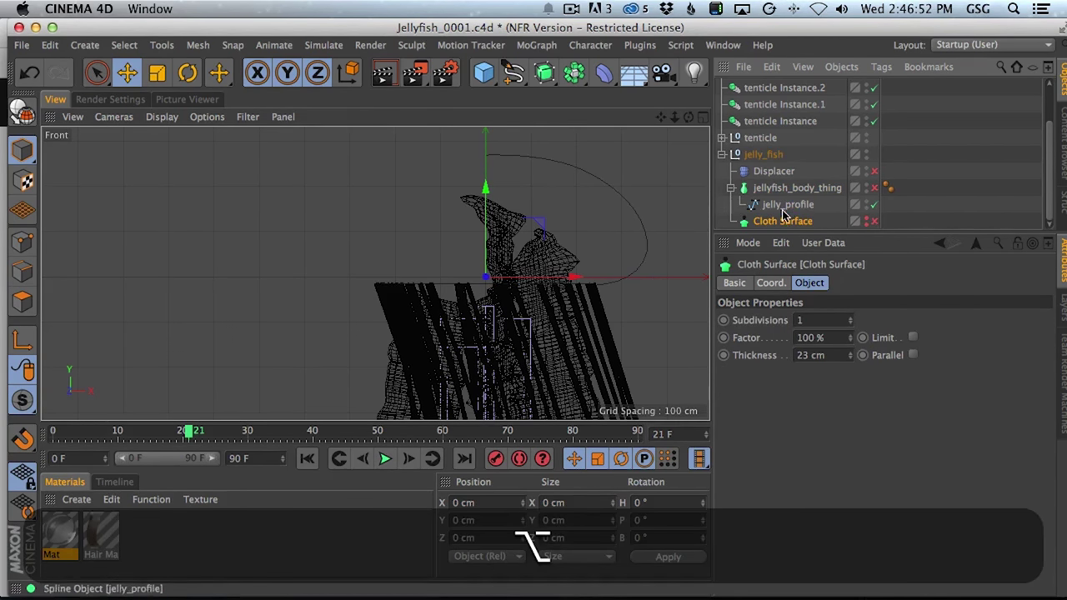
Make the points of jelly_profile editable and disable the three tenticle instances.
click(788, 206)
click(22, 242)
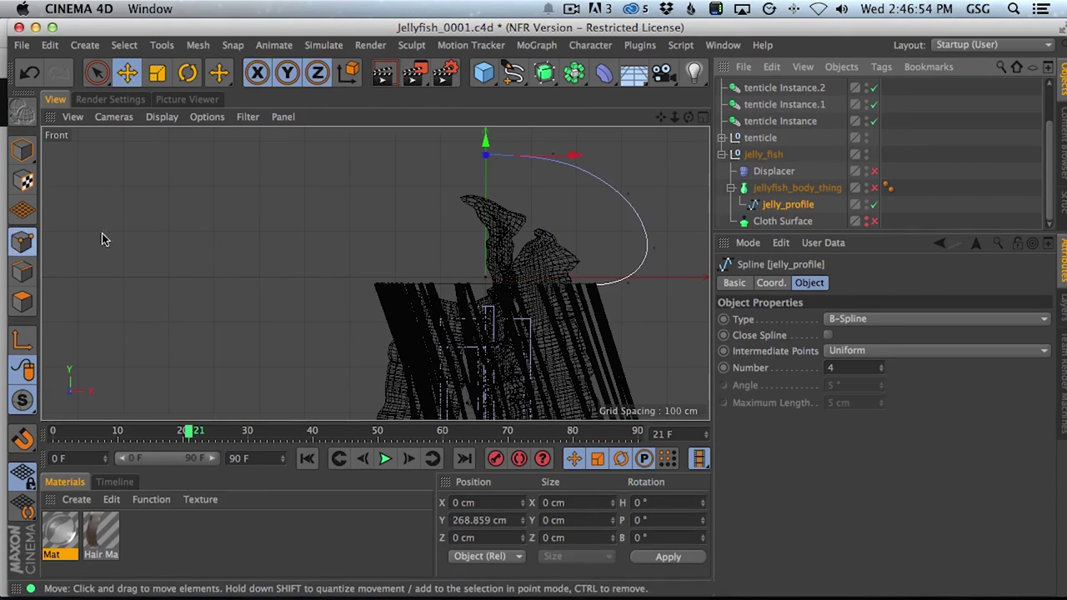
alt+right_drag(567, 260, 600, 266)
drag(879, 119, 892, 121)
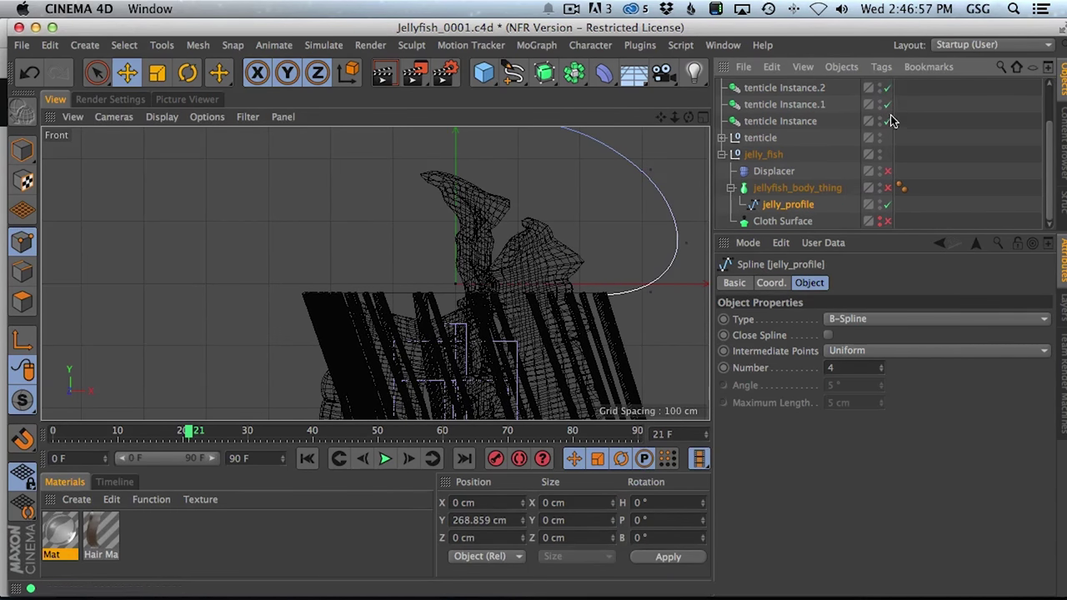
Extend jelly_profile from its lower end with points curling up inside the bell to about X 314 cm, Y 51 cm.
click(609, 294)
alt+right_drag(614, 292, 640, 293)
ctrl+drag(554, 276, 537, 260)
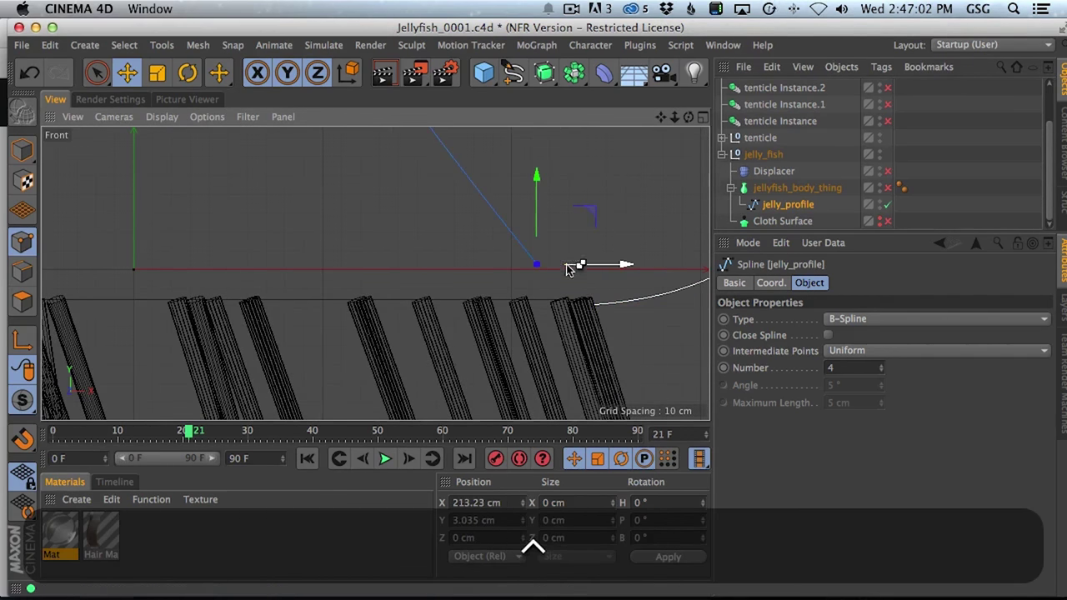
key(ctrl+z)
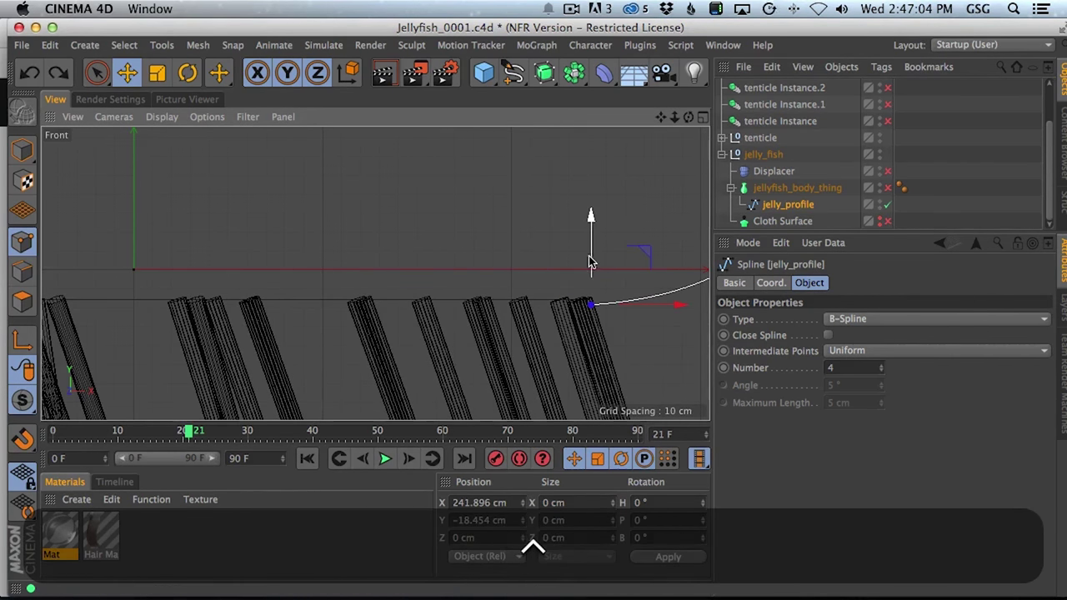
ctrl+shift+click(547, 266)
drag(606, 233, 636, 261)
alt+middle_drag(602, 242, 472, 329)
ctrl+shift+click(598, 260)
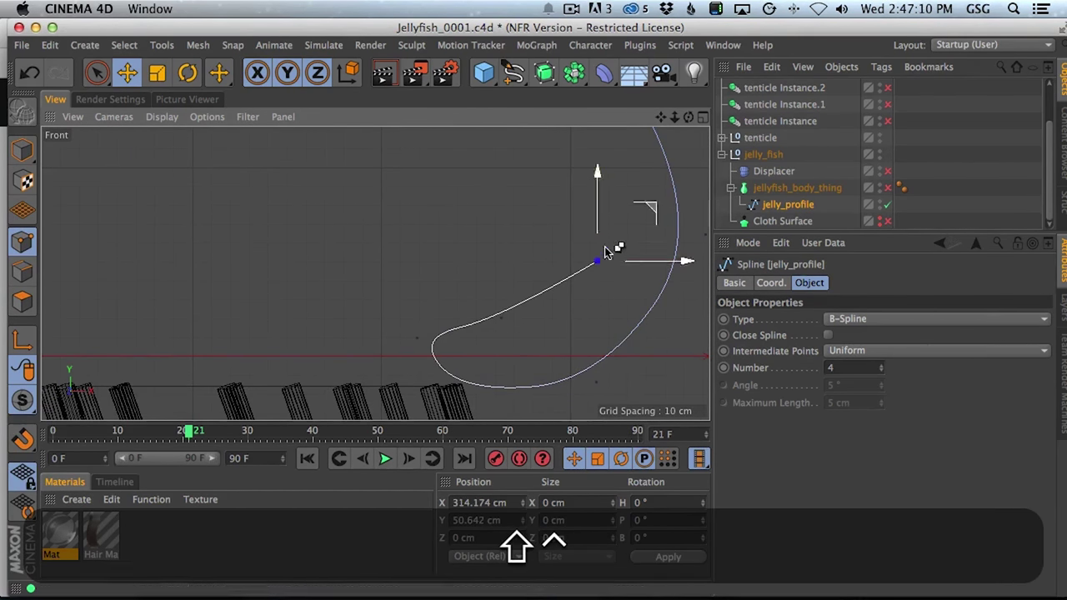
Continue the inner wall of jelly_profile upward to about X 299 cm, Y 159 cm, and undo the misplaced point at the spline's start.
alt+middle_drag(562, 183, 556, 275)
alt+right_drag(556, 274, 530, 296)
scroll(530, 296, down, 2)
drag(570, 321, 551, 215)
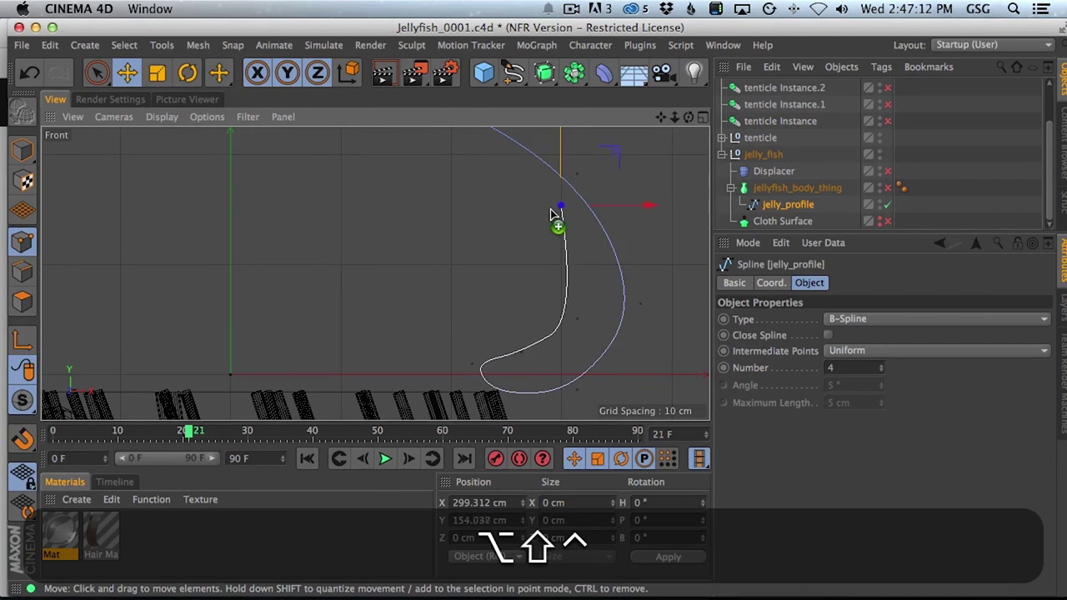
alt+middle_drag(513, 225, 563, 256)
ctrl+click(493, 210)
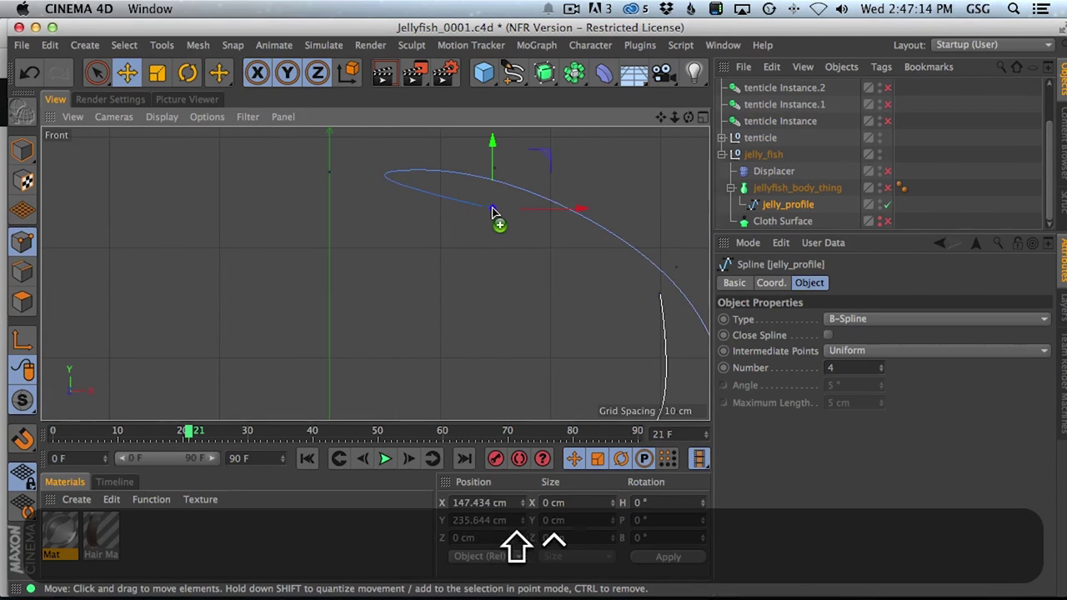
key(ctrl+super+z)
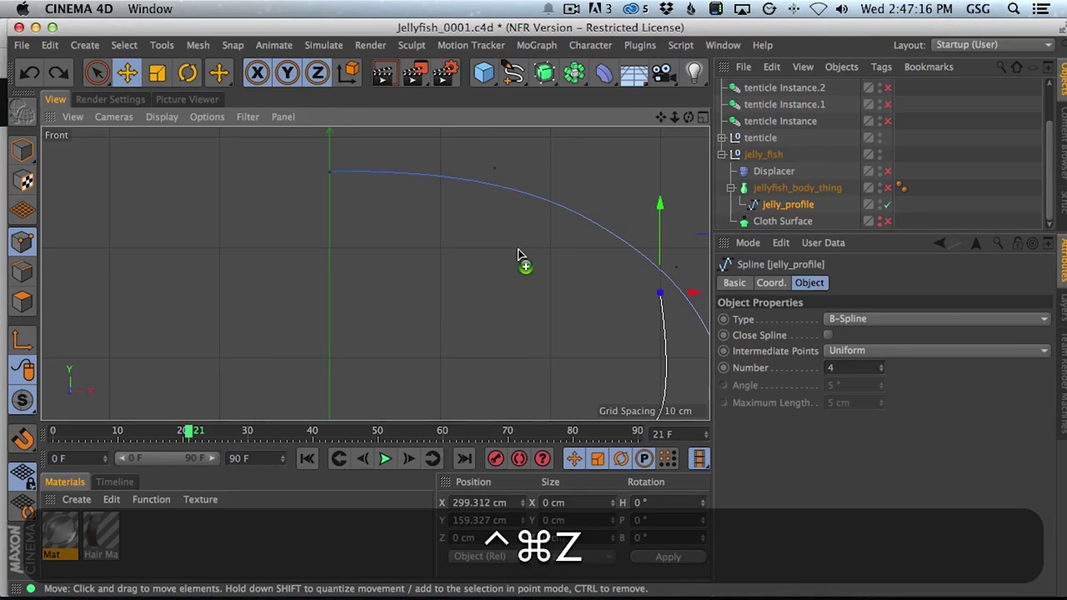
Add points to jelly_profile that form wavy inner folds and end near the central axis at about X 0.8 cm, Y 148.7 cm.
ctrl+shift+click(485, 216)
ctrl+shift+click(476, 268)
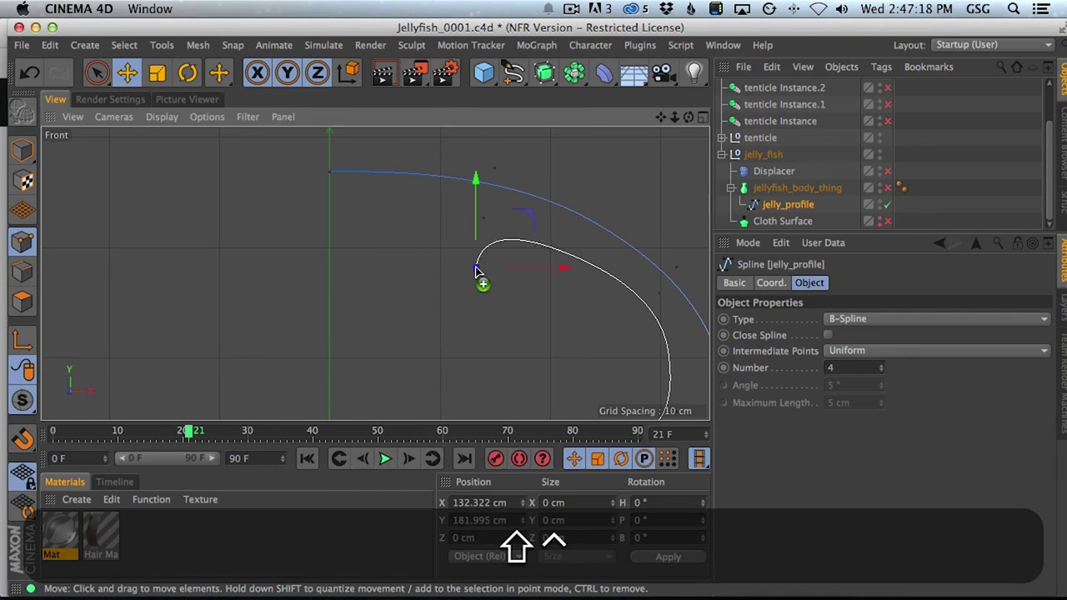
alt+middle_drag(516, 343, 499, 248)
ctrl+shift+click(566, 227)
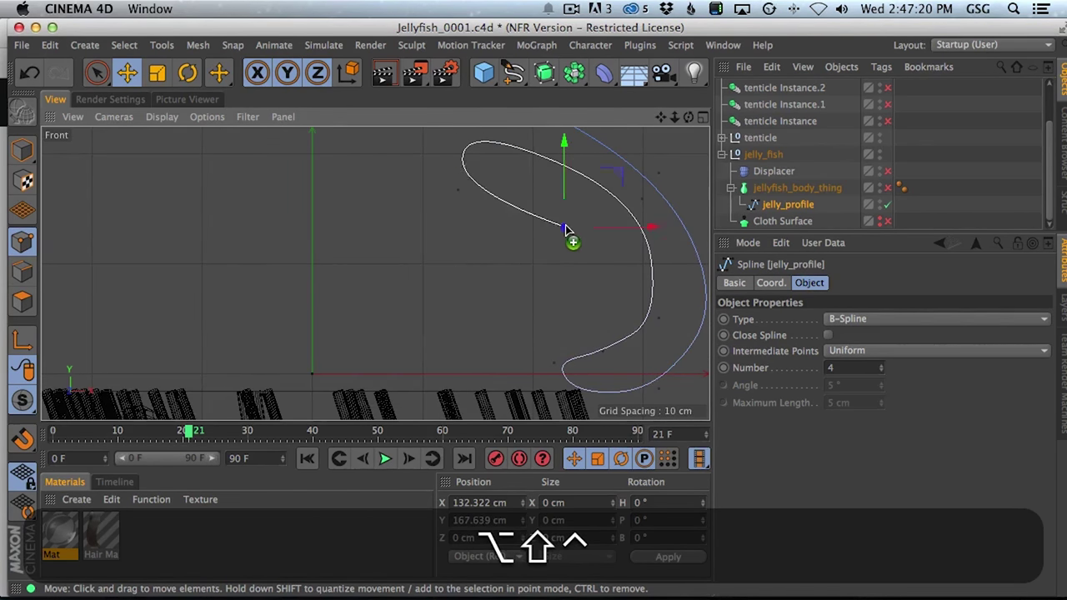
ctrl+shift+click(582, 306)
ctrl+drag(523, 341, 313, 214)
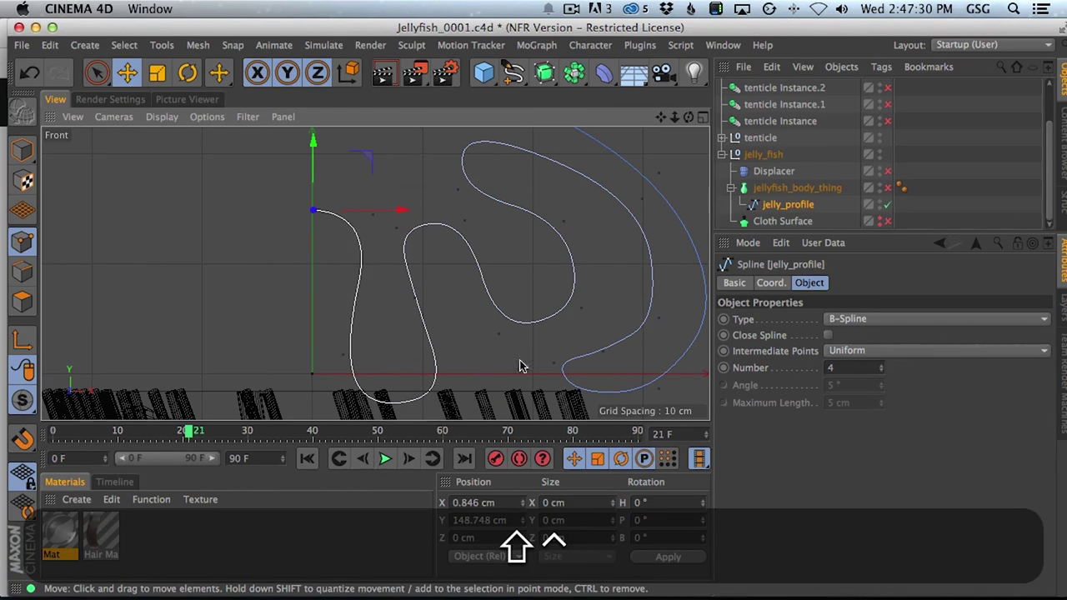
Set the X position of jelly_profile's inner end point to 0 cm and re-enable jellyfish_body_thing.
click(493, 503)
text(0)
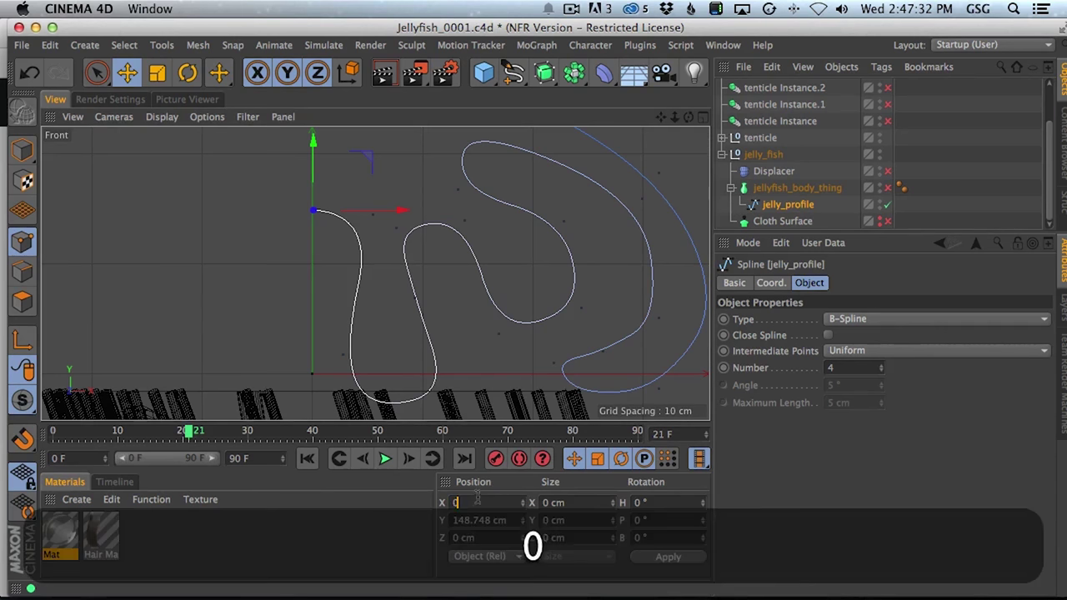
click(887, 188)
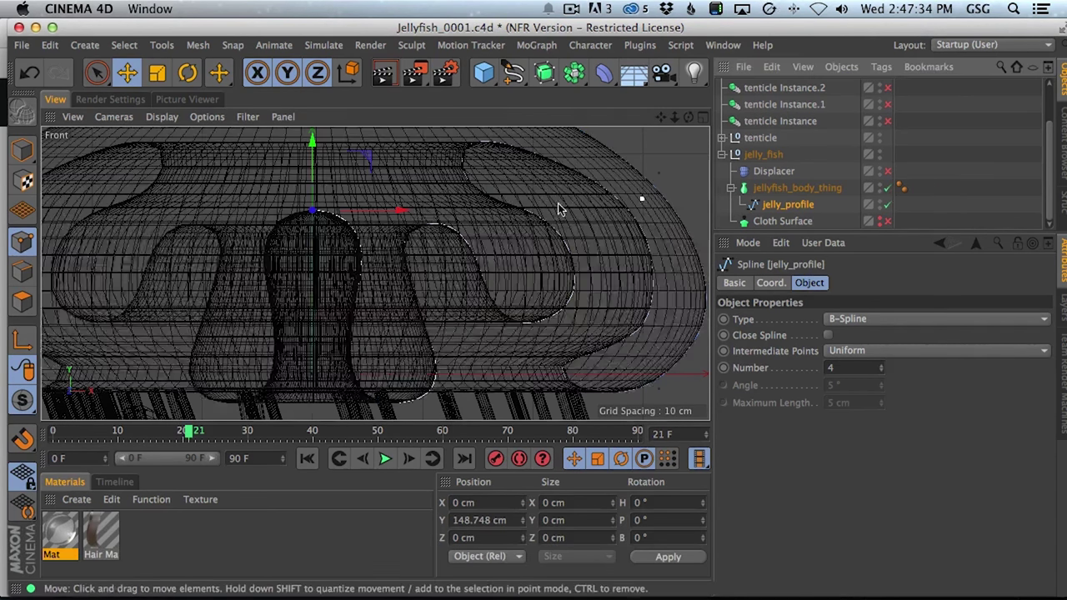
middle_click(548, 222)
middle_click(227, 154)
alt+drag(227, 154, 886, 248)
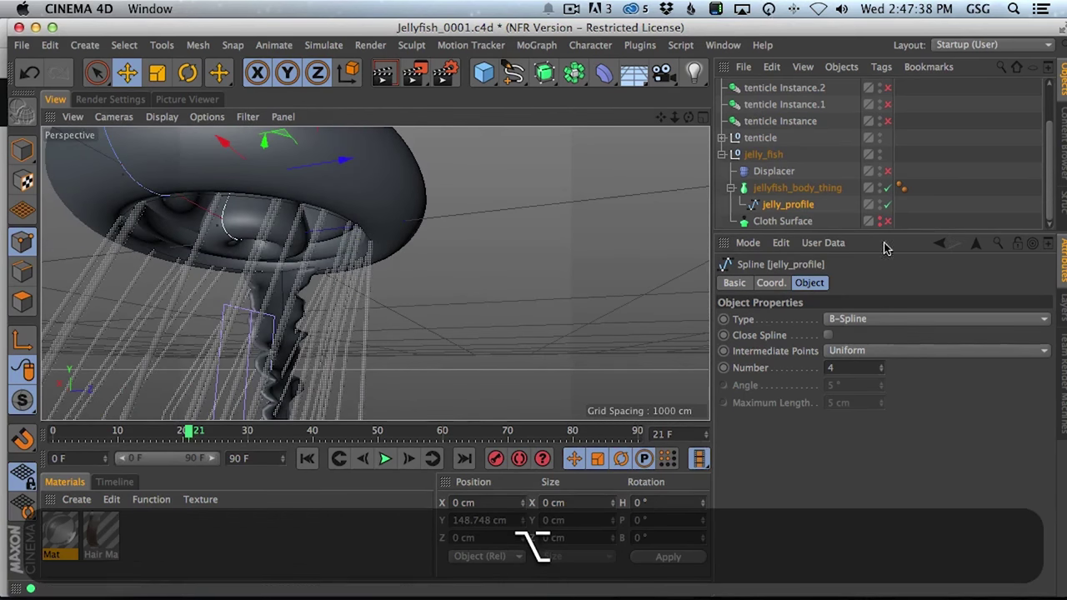
Re-enable the Displacer on the jellyfish and the three tenticle instances.
click(886, 172)
alt+drag(333, 232, 405, 238)
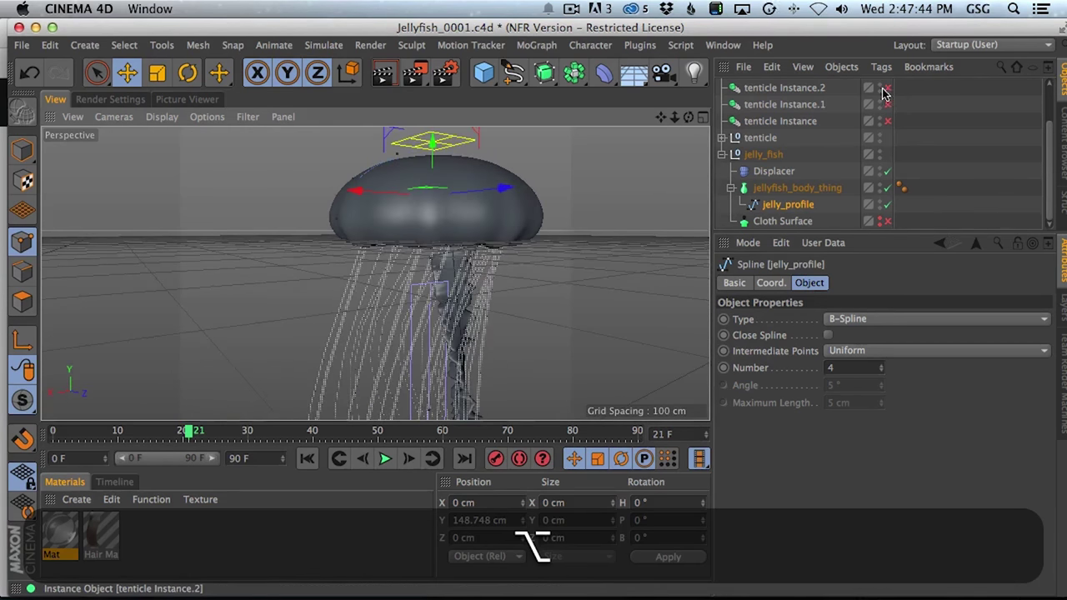
drag(886, 88, 889, 120)
middle_drag(942, 133, 947, 187)
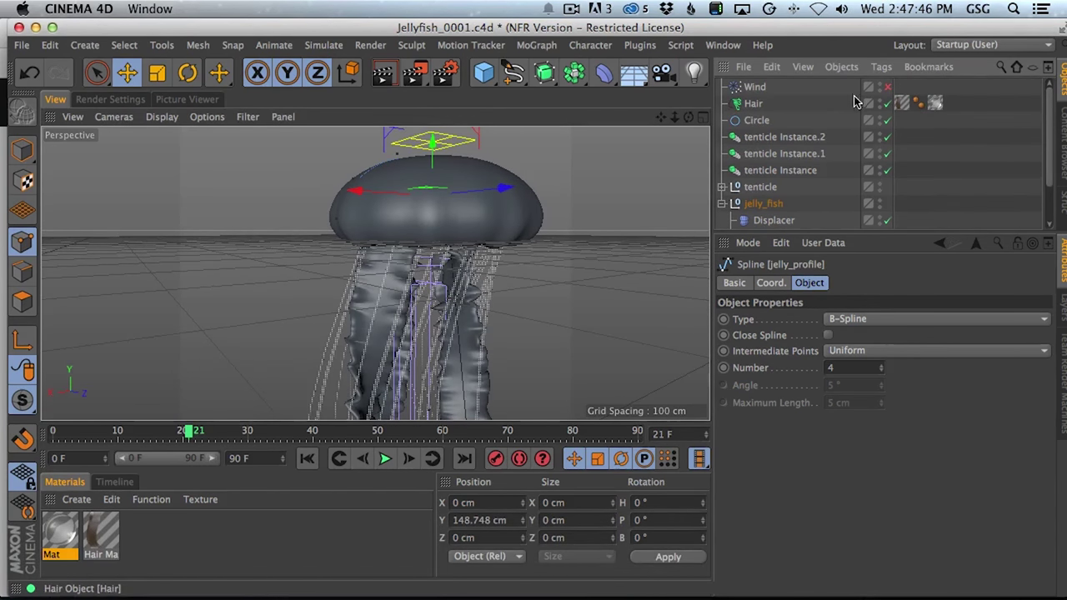
alt+middle_drag(404, 261, 423, 246)
alt+right_drag(422, 245, 288, 211)
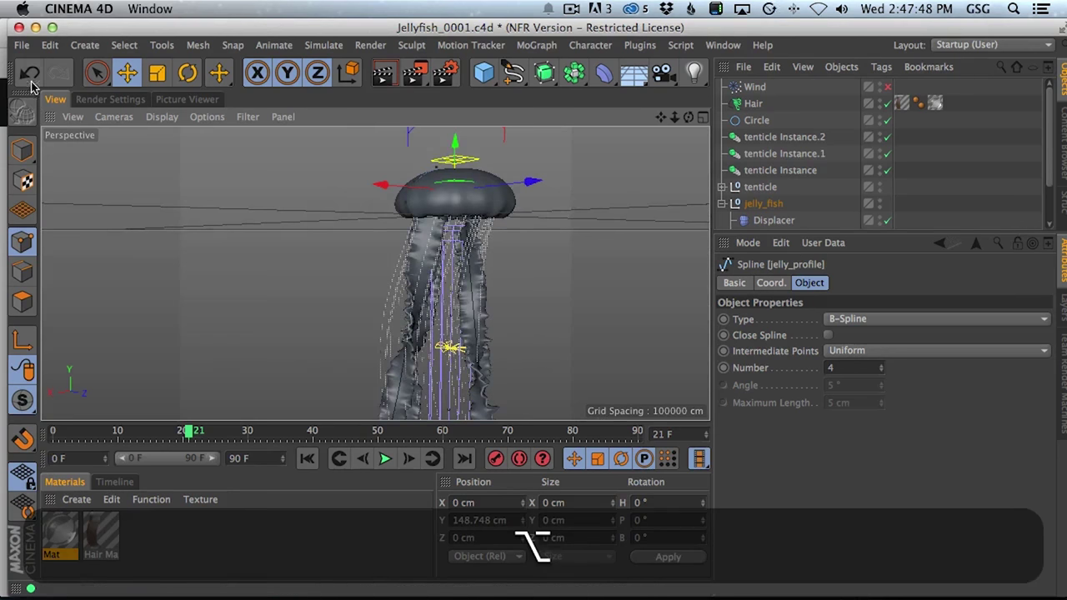
Save the scene incrementally as Jellyfish_0002.c4d.
click(21, 47)
click(63, 222)
alt+drag(450, 283, 359, 275)
Group tenticle and jelly_fish under a null and move the three tenticle instances and the Hair object into it.
click(722, 204)
click(764, 204)
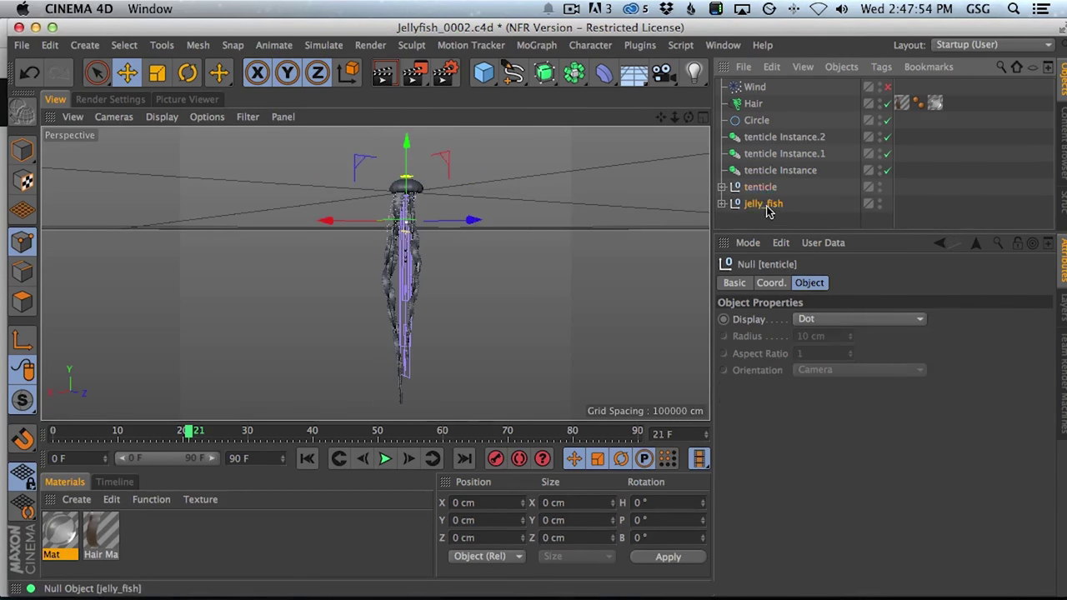
key(alt+g)
drag(765, 195, 754, 187)
click(783, 139)
shift+click(777, 170)
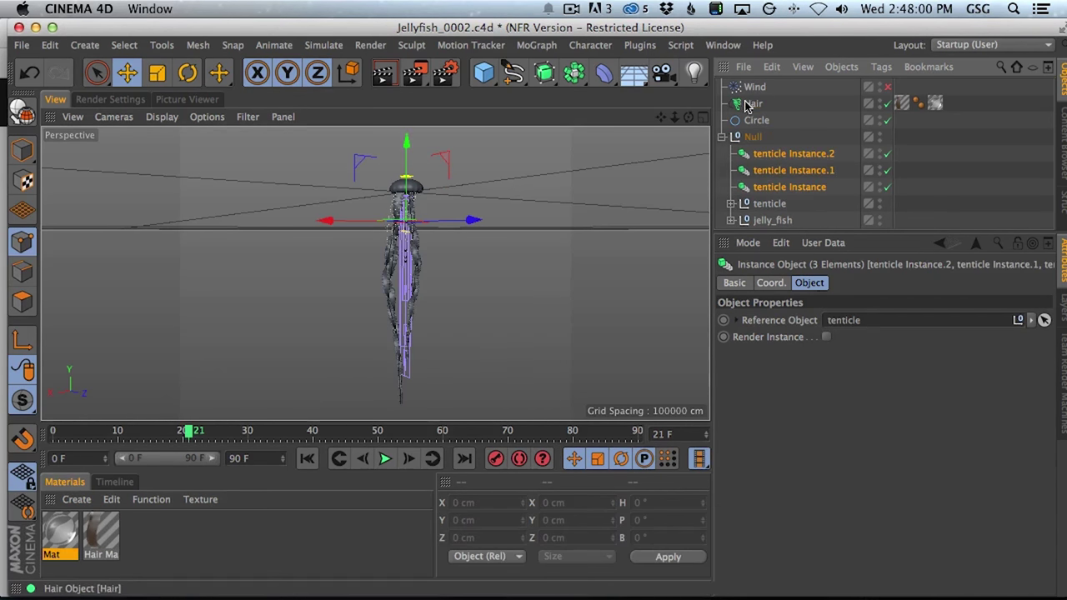
drag(762, 148, 764, 141)
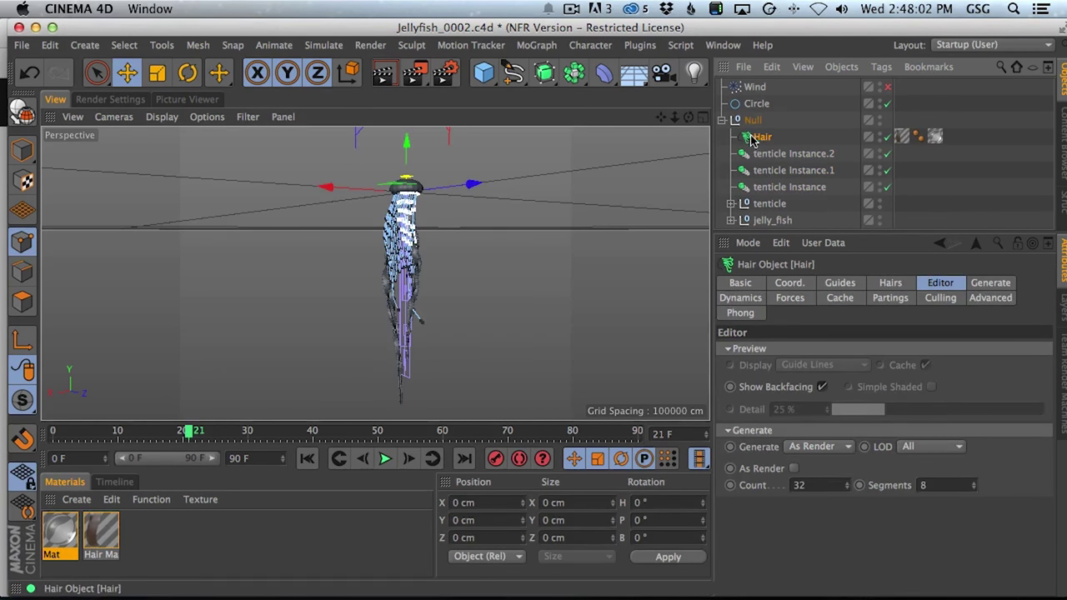
Switch to model mode and set the Hair object's guide segments to 20.
click(23, 151)
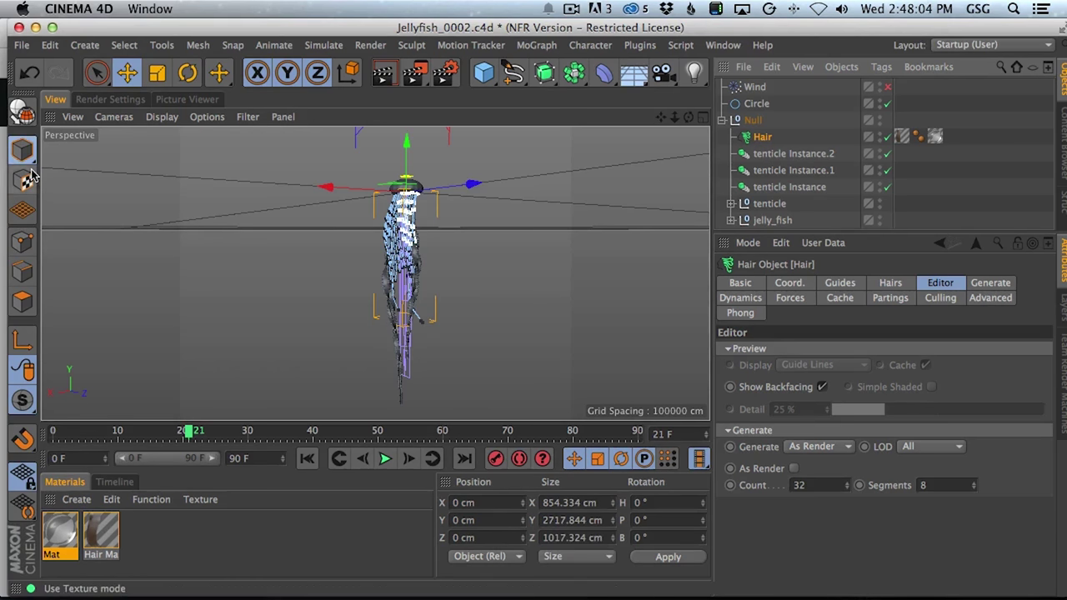
alt+right_drag(395, 215, 515, 195)
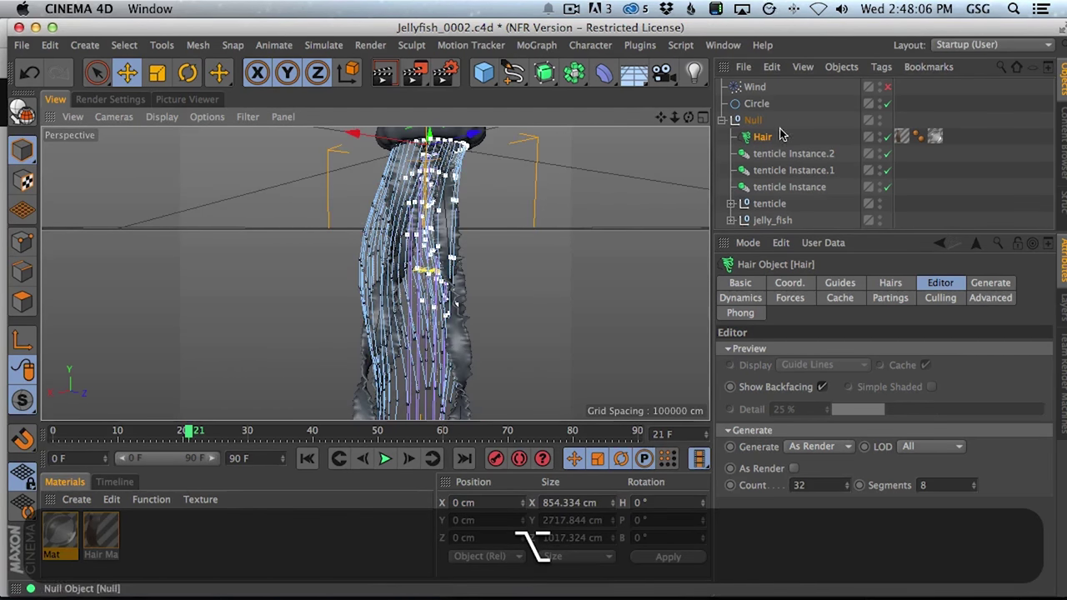
click(887, 282)
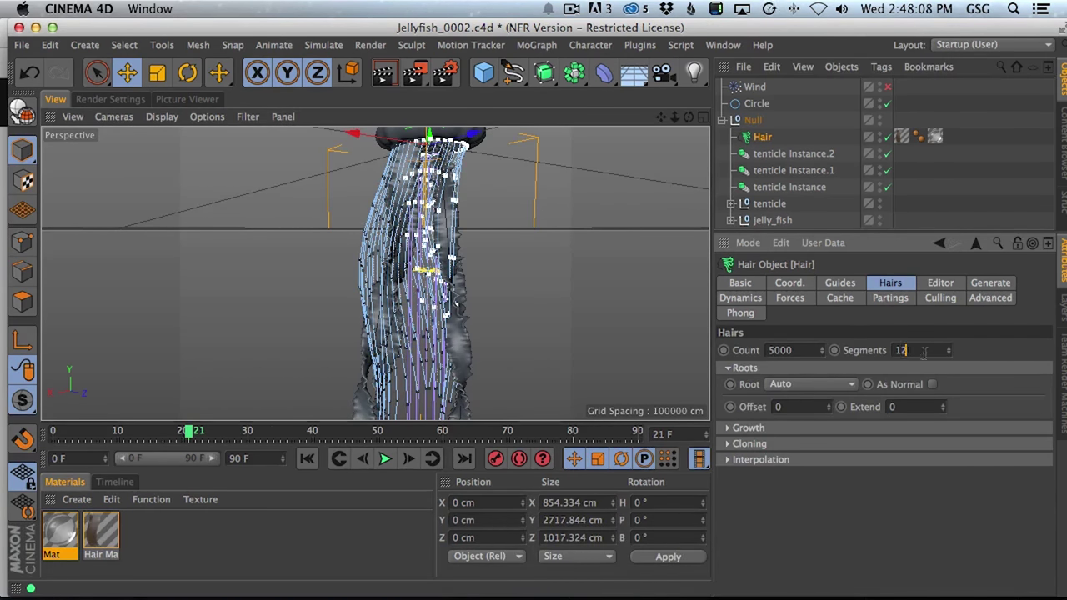
click(839, 283)
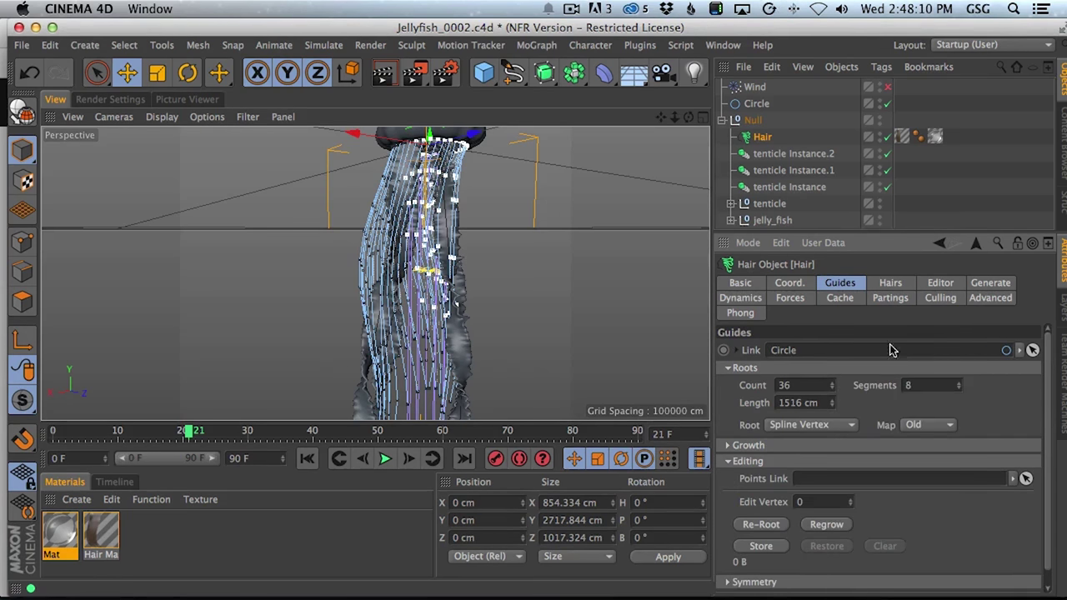
text(13)
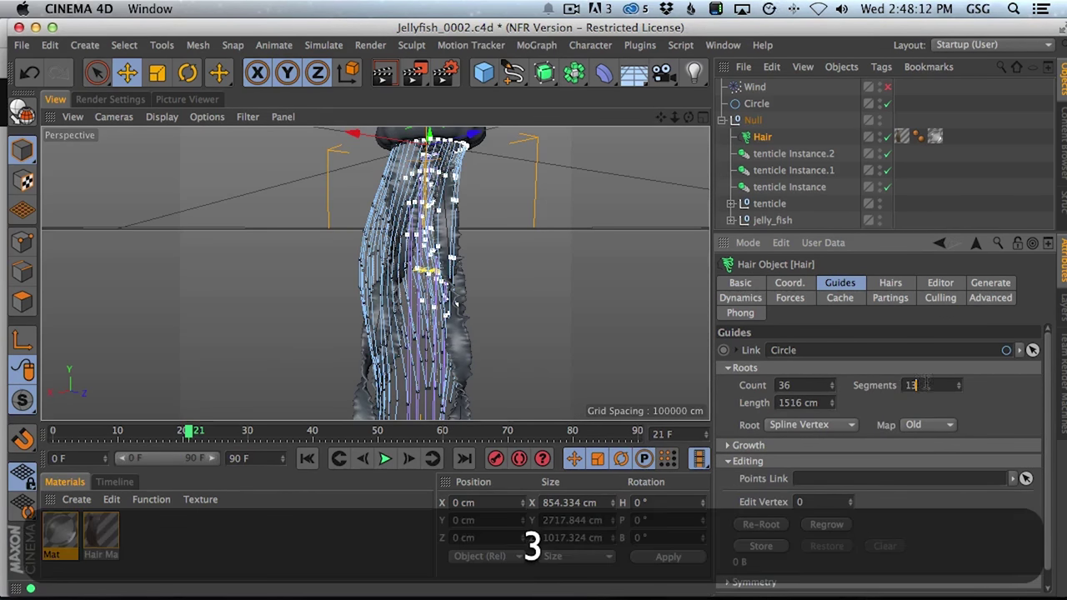
click(1003, 401)
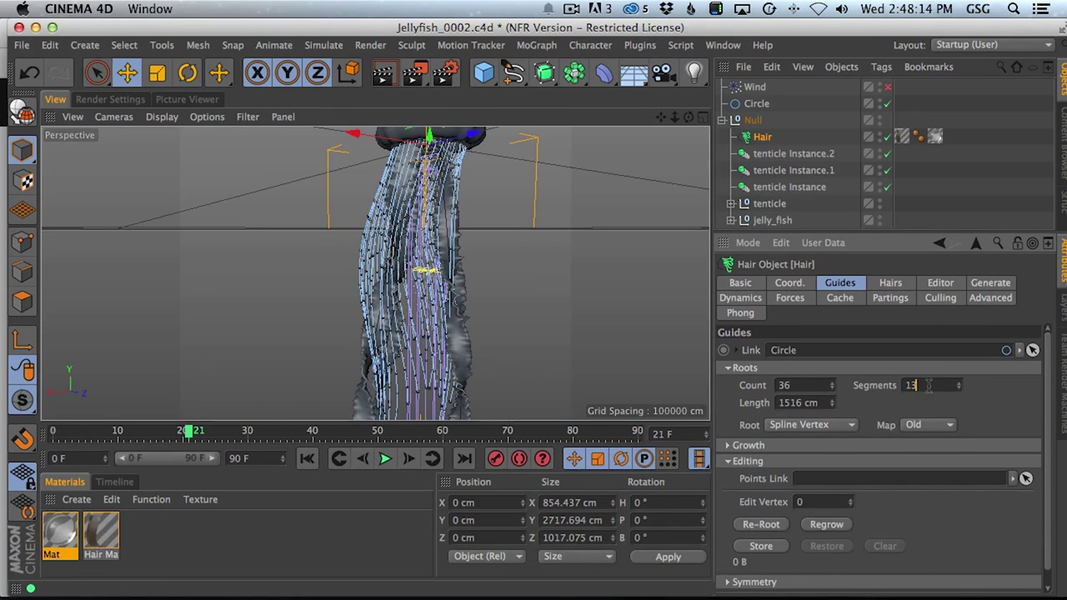
text(20)
key(Return)
click(890, 283)
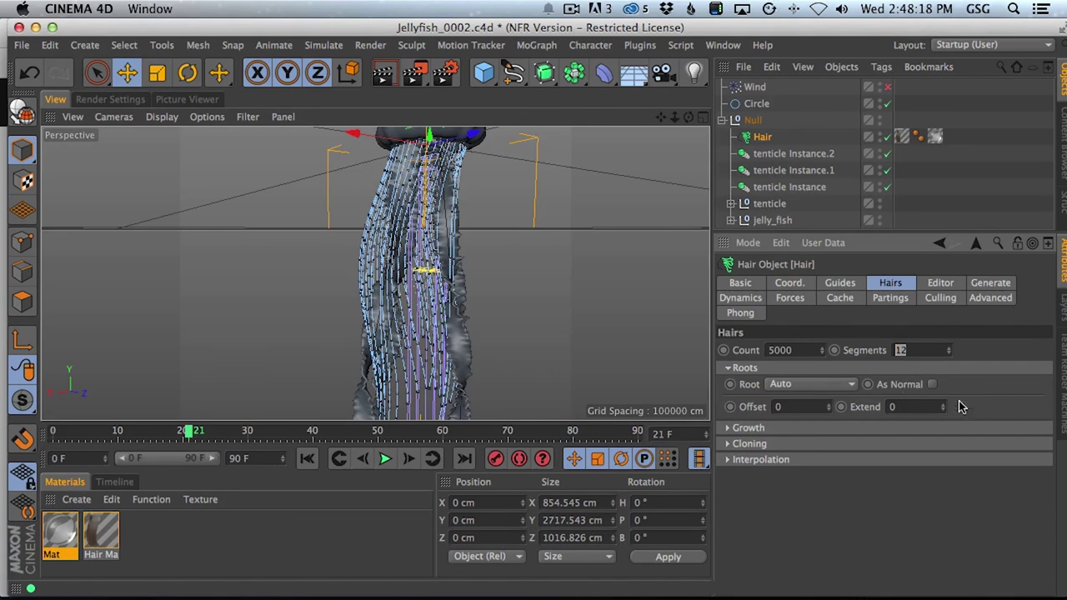
alt+middle_drag(430, 240, 475, 219)
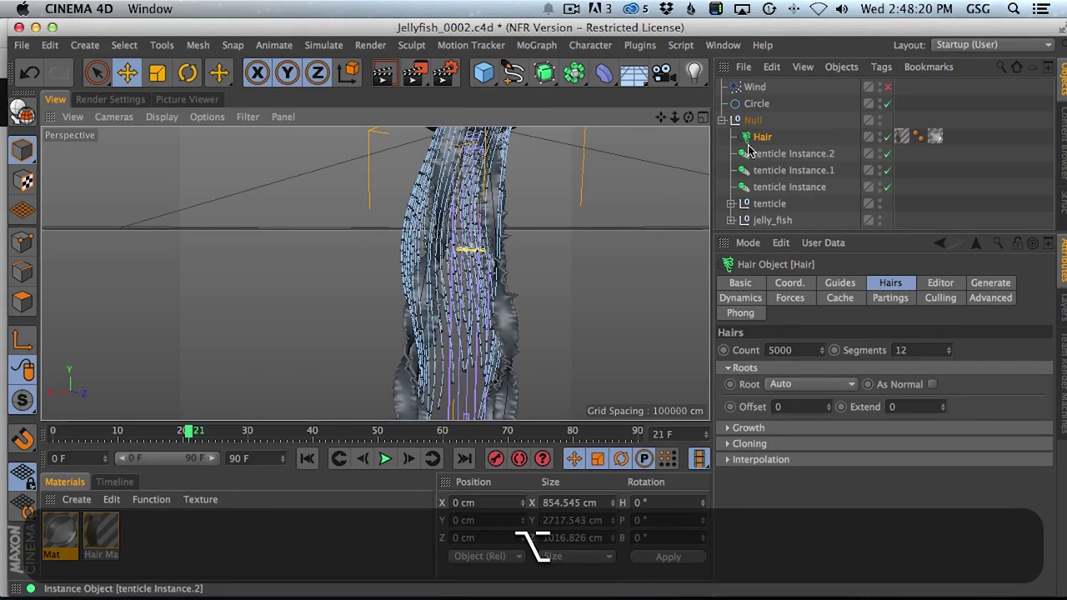
Set the hair editing mode to Tips for the Hair object's guides.
click(333, 46)
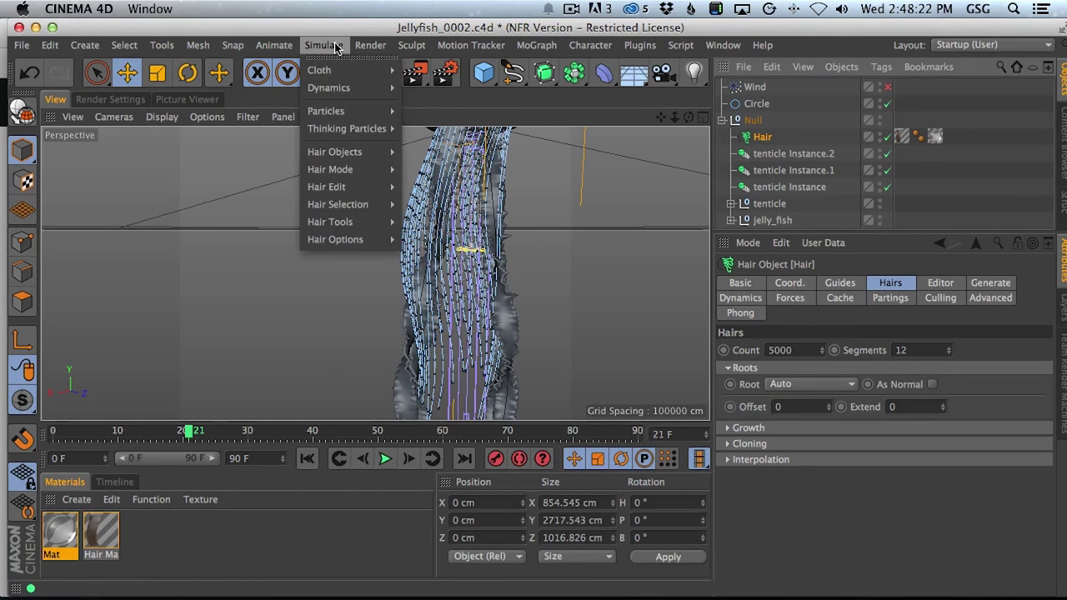
mouse_move(358, 169)
click(435, 175)
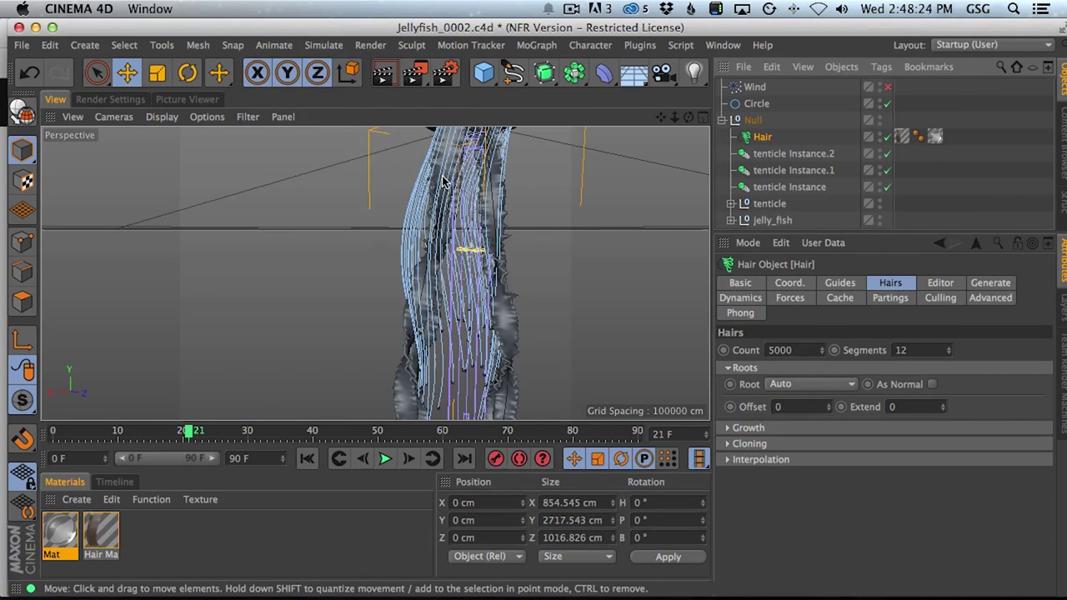
alt+middle_drag(384, 304, 372, 167)
alt+drag(466, 354, 442, 291)
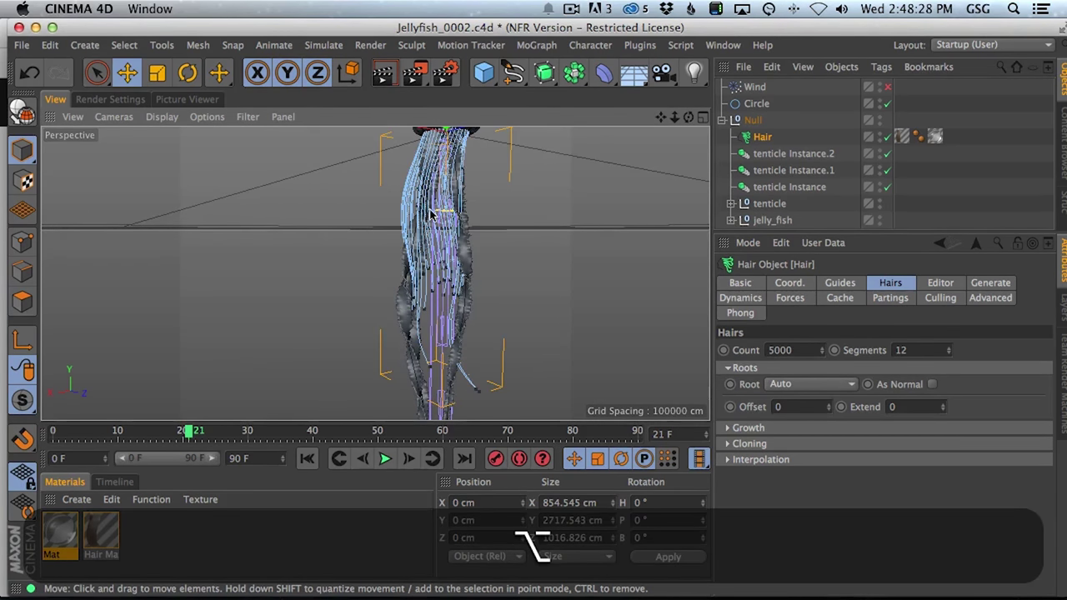
Select several scattered hair guide tips around the tentacles with the hair Live Selection tool at radius 20.
click(234, 47)
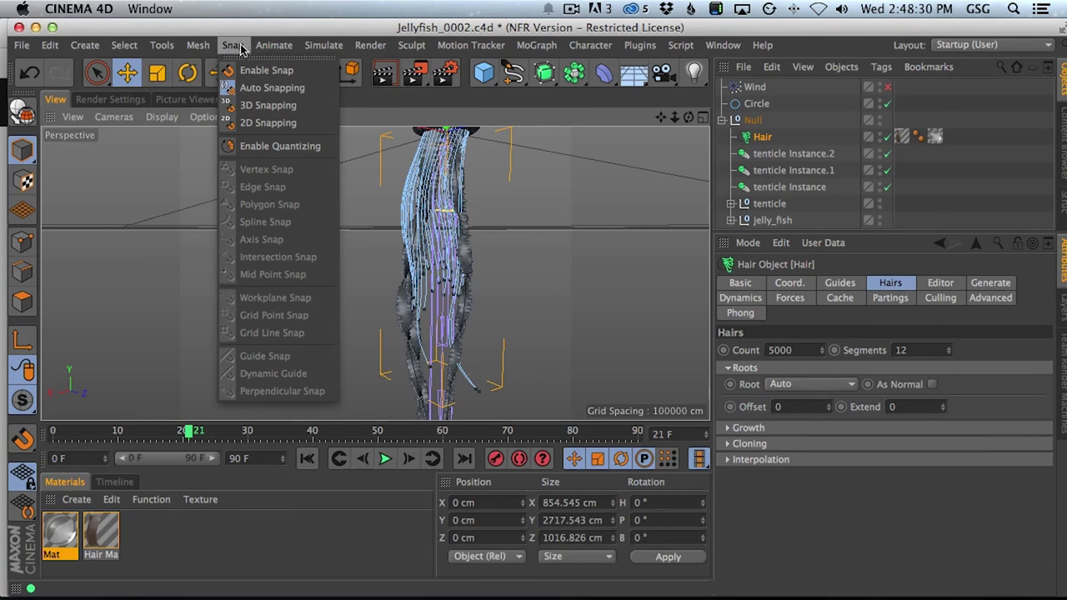
mouse_move(361, 170)
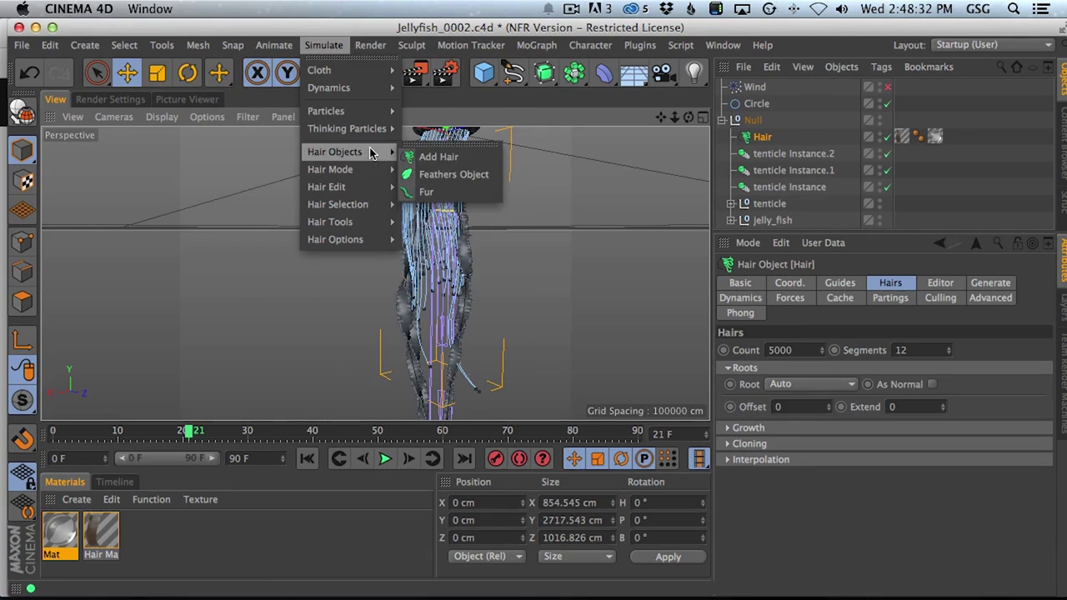
mouse_move(373, 202)
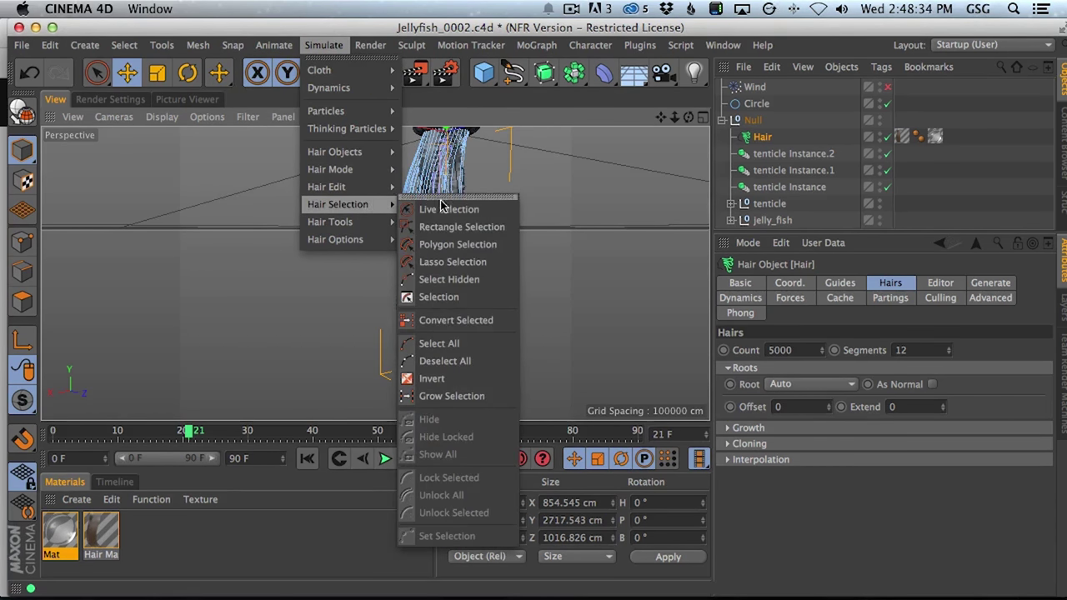
click(444, 209)
alt+right_drag(485, 406, 515, 392)
alt+middle_drag(502, 367, 502, 309)
alt+drag(502, 315, 550, 277)
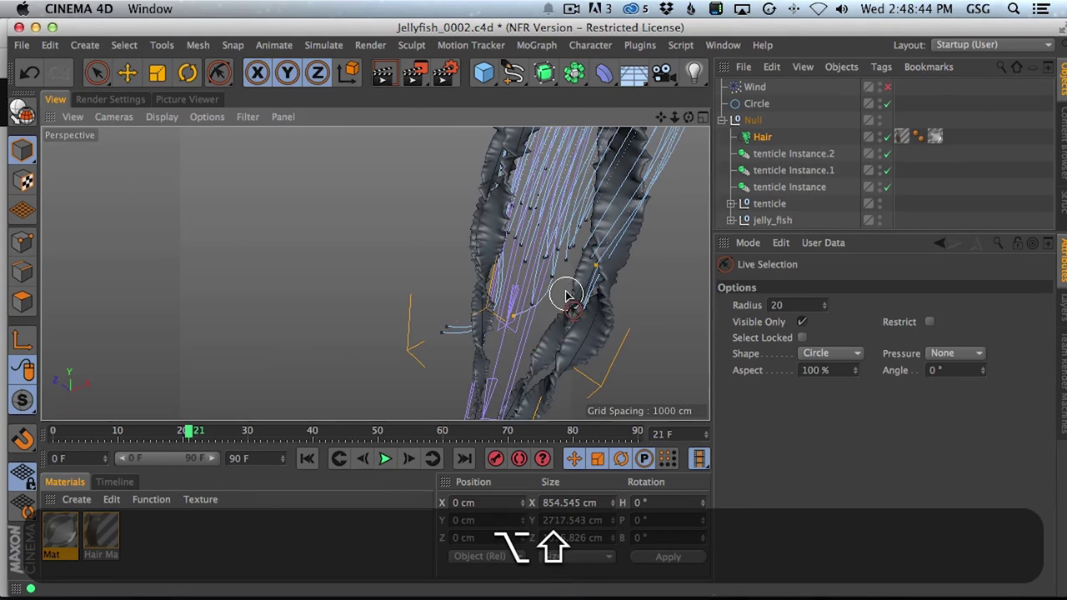
alt+shift+drag(578, 307, 633, 309)
alt+shift+drag(491, 286, 504, 173)
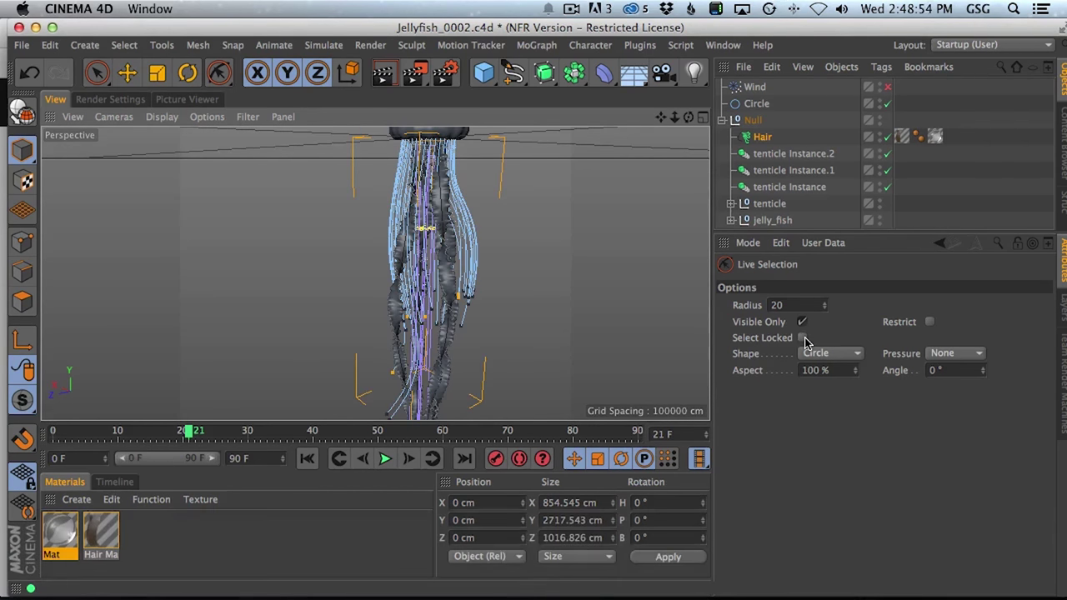
Invert the hair tip selection and lock the selected guides.
click(274, 45)
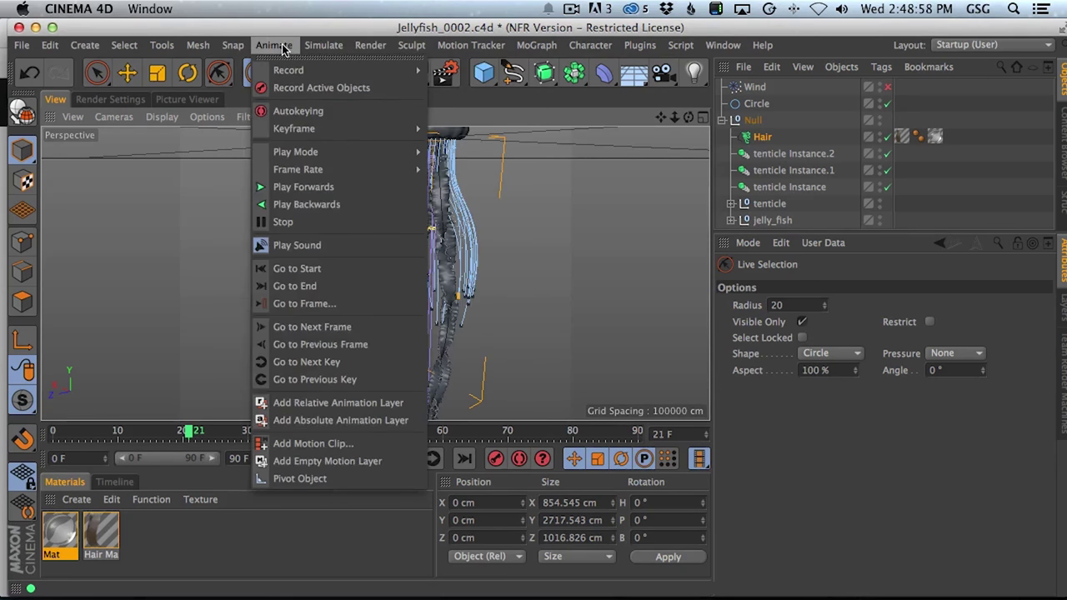
mouse_move(363, 214)
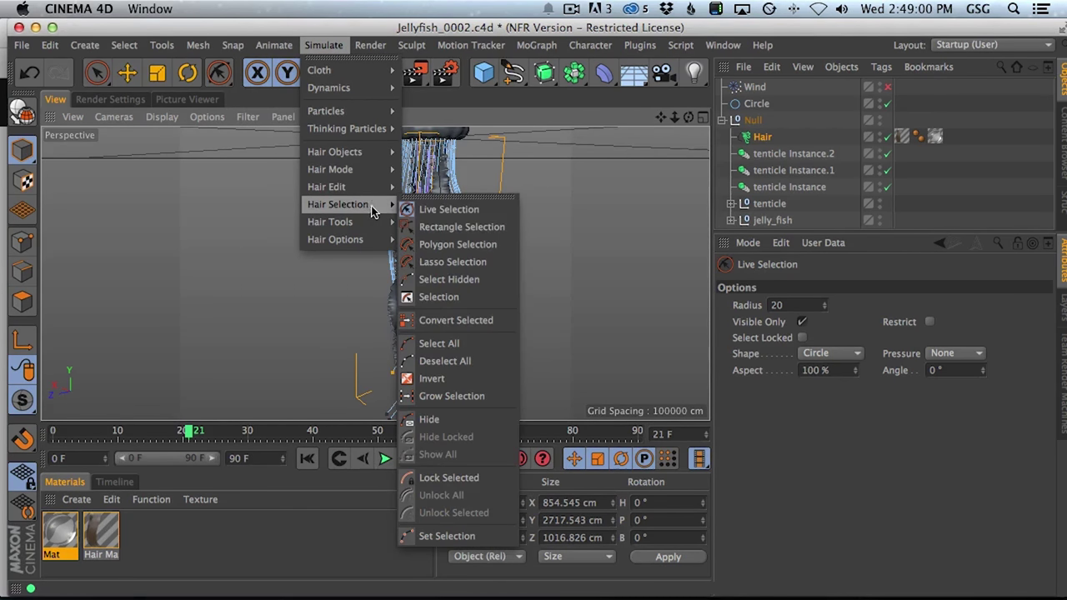
click(477, 386)
click(275, 45)
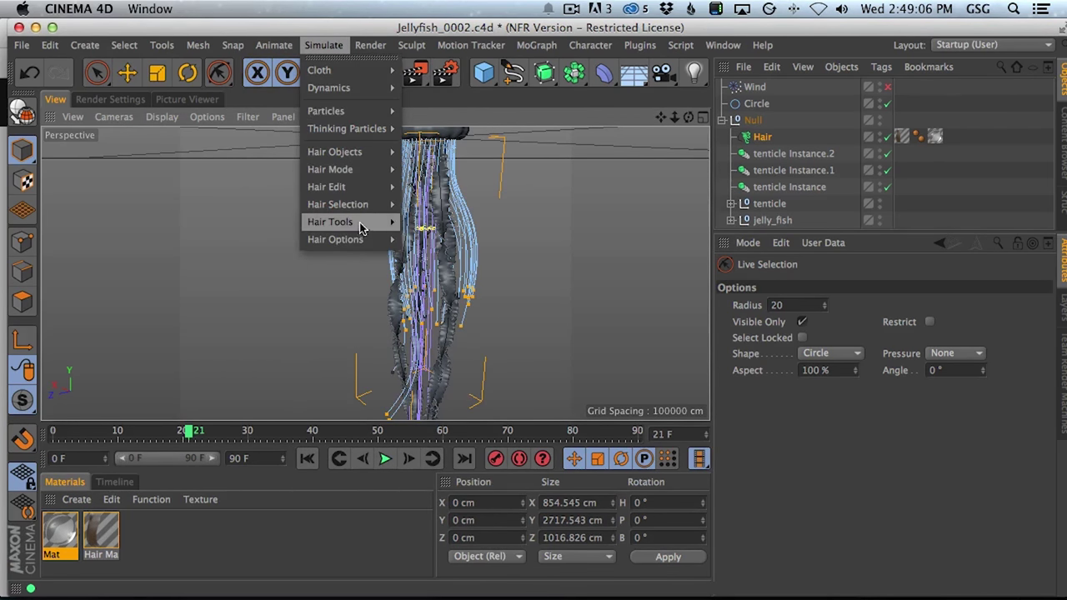
mouse_move(350, 205)
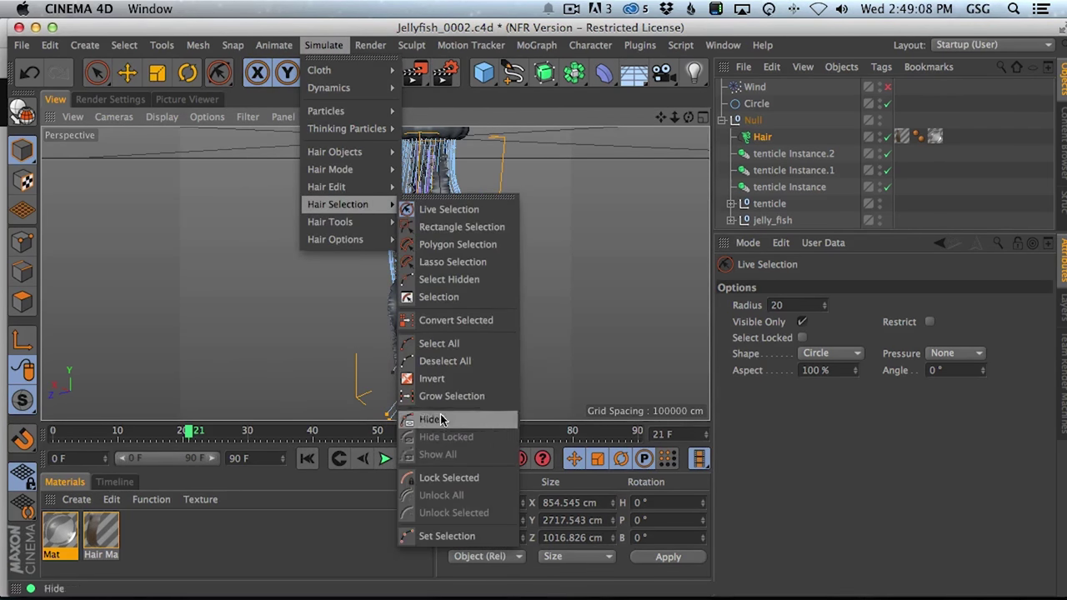
click(449, 478)
alt+drag(434, 319, 505, 275)
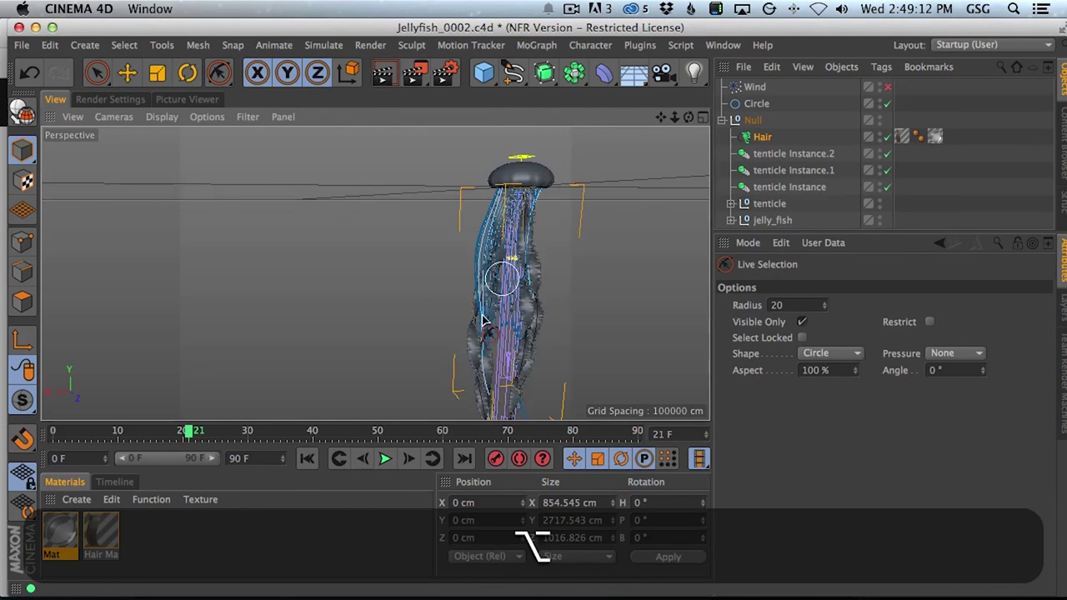
alt+middle_drag(486, 281, 499, 250)
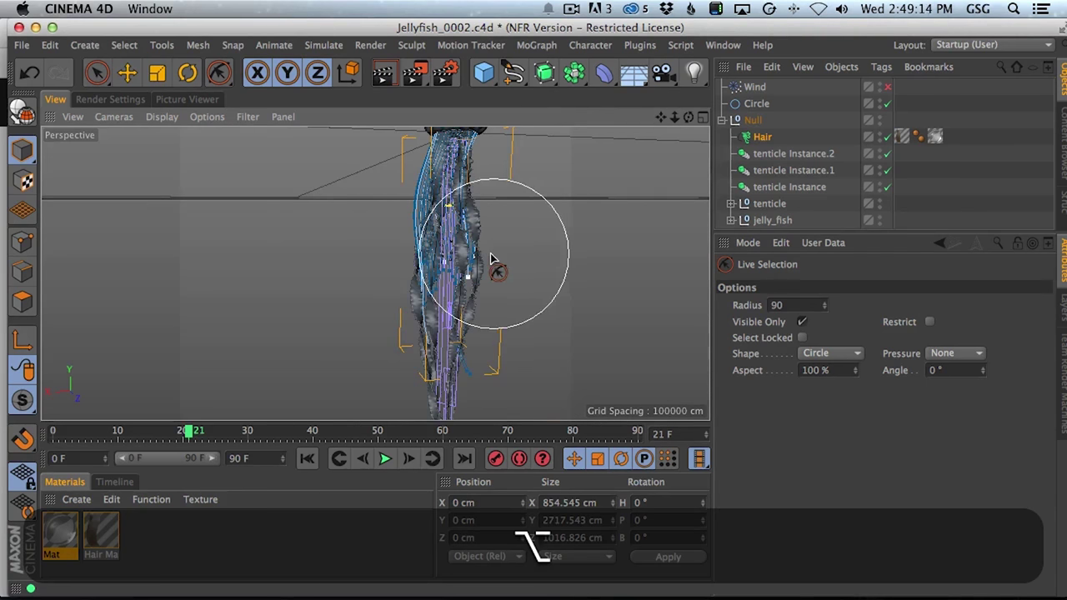
click(274, 45)
mouse_move(376, 171)
mouse_move(350, 222)
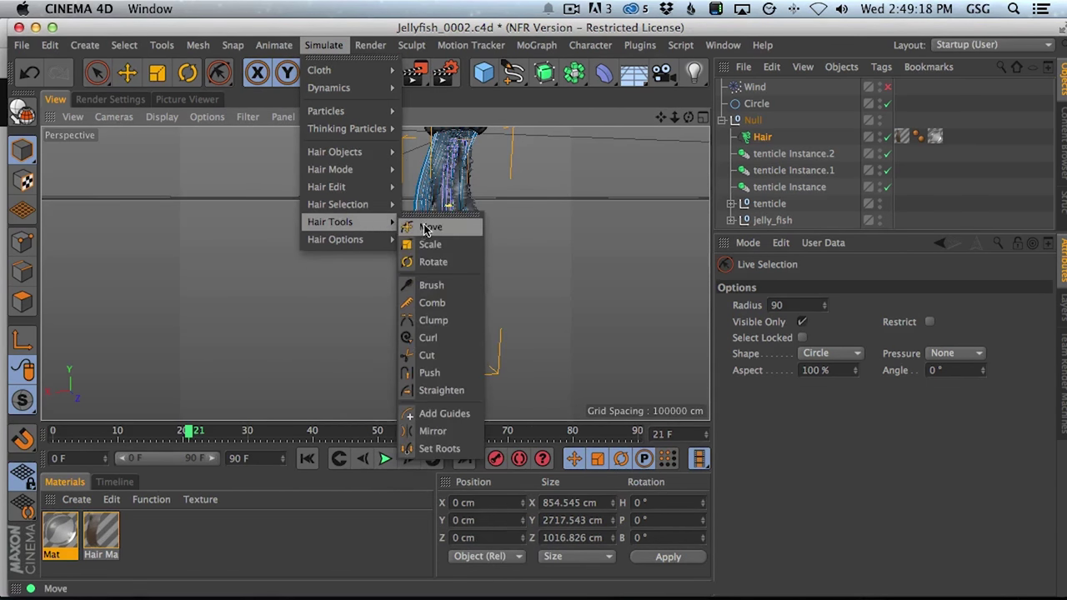
click(435, 226)
middle_click(450, 332)
middle_click(375, 217)
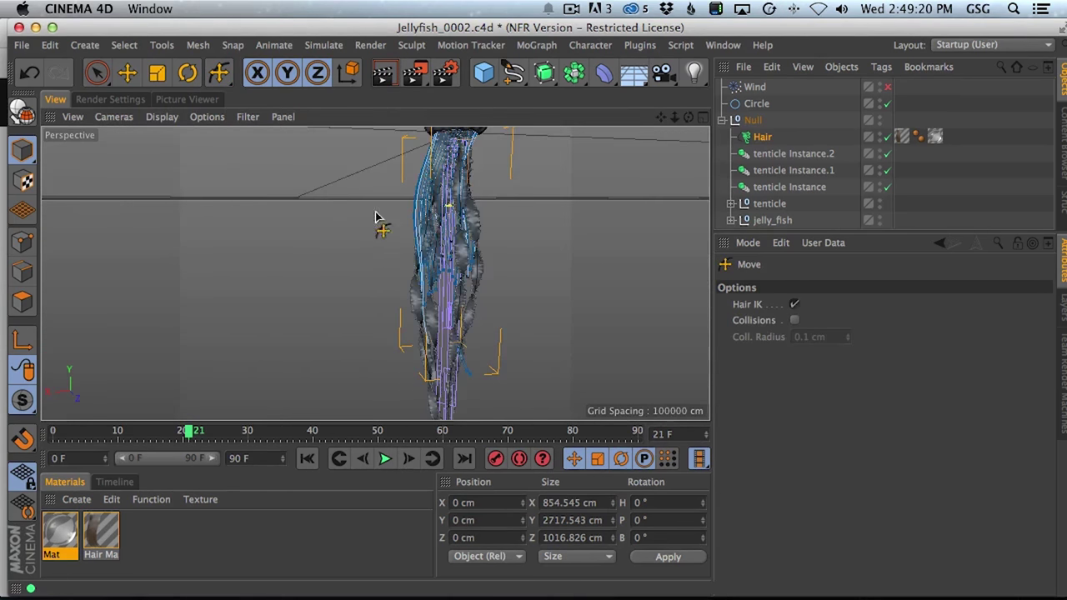
Move the unlocked hair guides outward from the tentacles with the hair Brush at radius 103 and 16% strength.
click(292, 47)
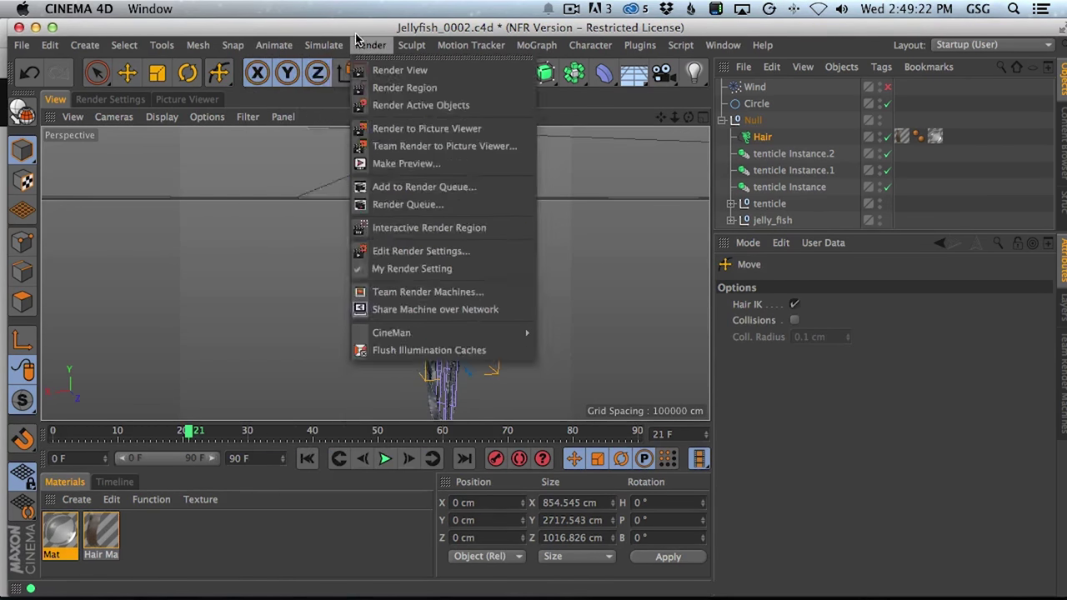
mouse_move(363, 188)
mouse_move(365, 220)
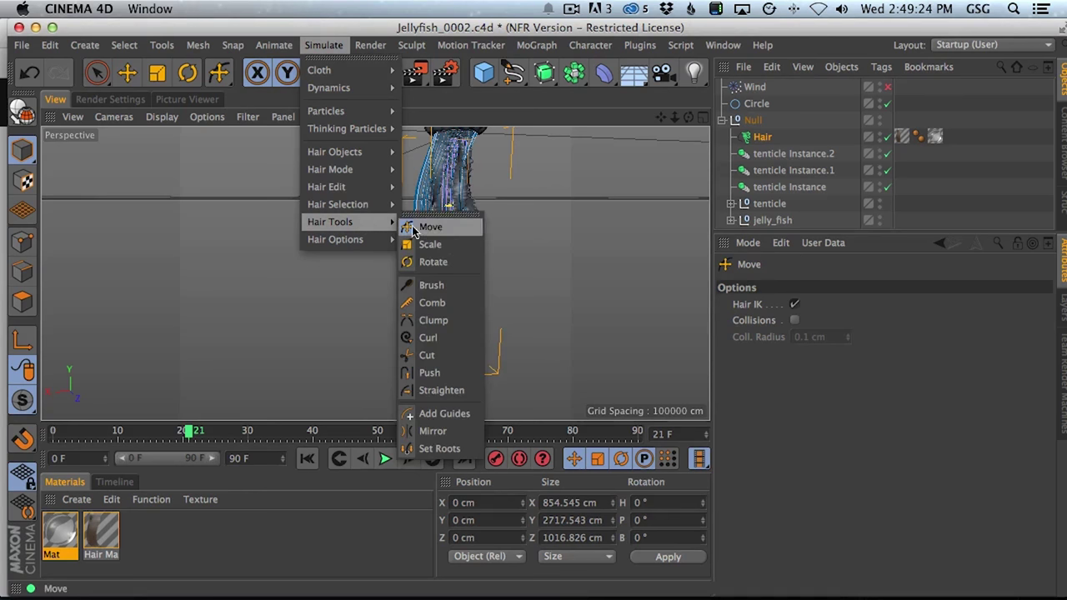
click(435, 285)
middle_drag(436, 297, 358, 301)
mouse_move(436, 294)
mouse_down()
mouse_move(414, 287)
mouse_move(488, 269)
mouse_move(341, 303)
mouse_move(491, 291)
mouse_move(298, 269)
mouse_move(284, 285)
mouse_move(410, 286)
mouse_move(407, 262)
mouse_move(500, 263)
mouse_up()
mouse_move(332, 245)
mouse_down()
mouse_move(250, 245)
mouse_move(340, 255)
mouse_up()
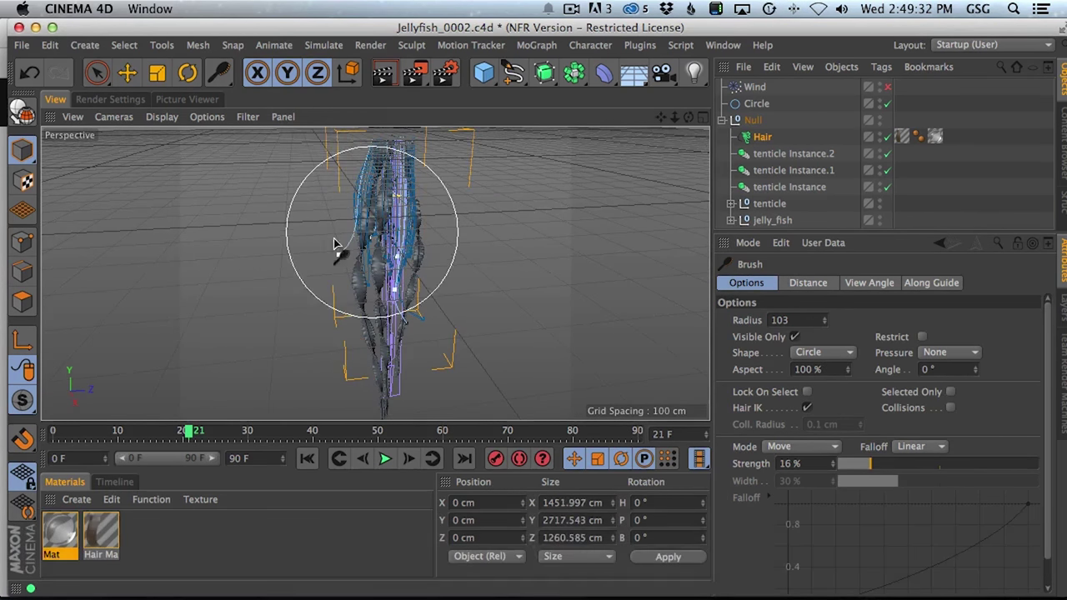
Switch the hair editing mode to Points and brush the unlocked guides outward on one side at radius 56 and 58% strength.
click(275, 46)
mouse_move(323, 45)
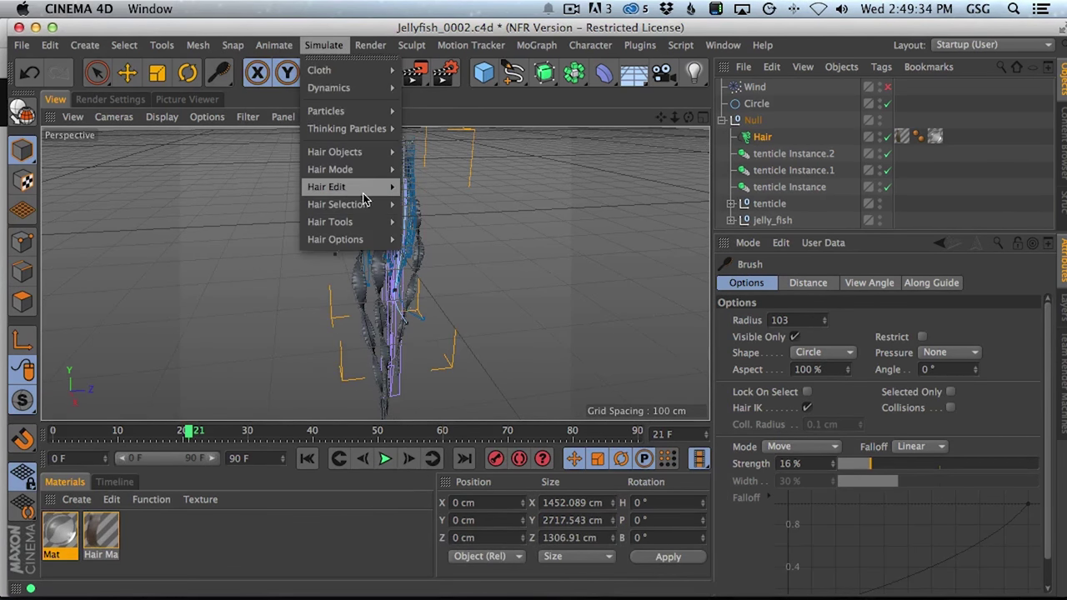
mouse_move(371, 187)
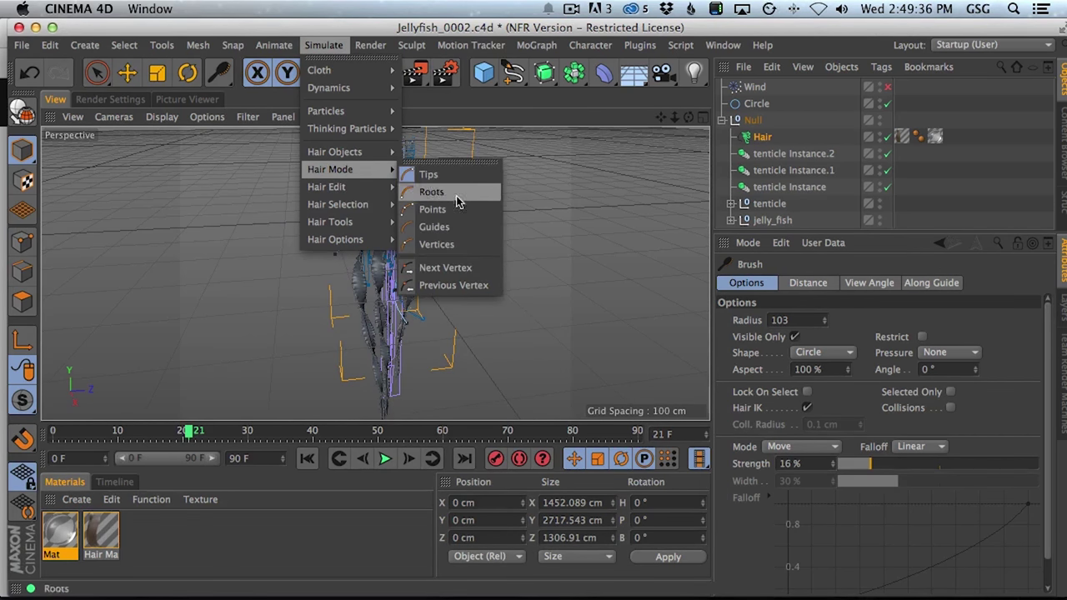
click(430, 191)
alt+middle_drag(385, 226, 422, 240)
alt+right_drag(422, 240, 393, 224)
middle_drag(391, 222, 345, 213)
mouse_move(420, 235)
alt+mouse_down()
mouse_move(407, 203)
mouse_move(383, 189)
mouse_move(375, 200)
alt+mouse_up()
middle_drag(372, 223, 382, 195)
mouse_move(382, 195)
mouse_down()
mouse_move(286, 223)
mouse_move(296, 249)
mouse_up()
mouse_move(350, 218)
mouse_down()
mouse_move(298, 253)
mouse_move(340, 178)
mouse_up()
Brush the unlocked guides on the other side of the tentacles outward into a wide bend.
alt+drag(383, 213, 438, 213)
drag(491, 259, 551, 304)
alt+drag(374, 274, 450, 313)
drag(504, 214, 563, 211)
mouse_move(483, 242)
mouse_down()
mouse_move(584, 243)
mouse_move(581, 261)
mouse_up()
drag(484, 284, 578, 295)
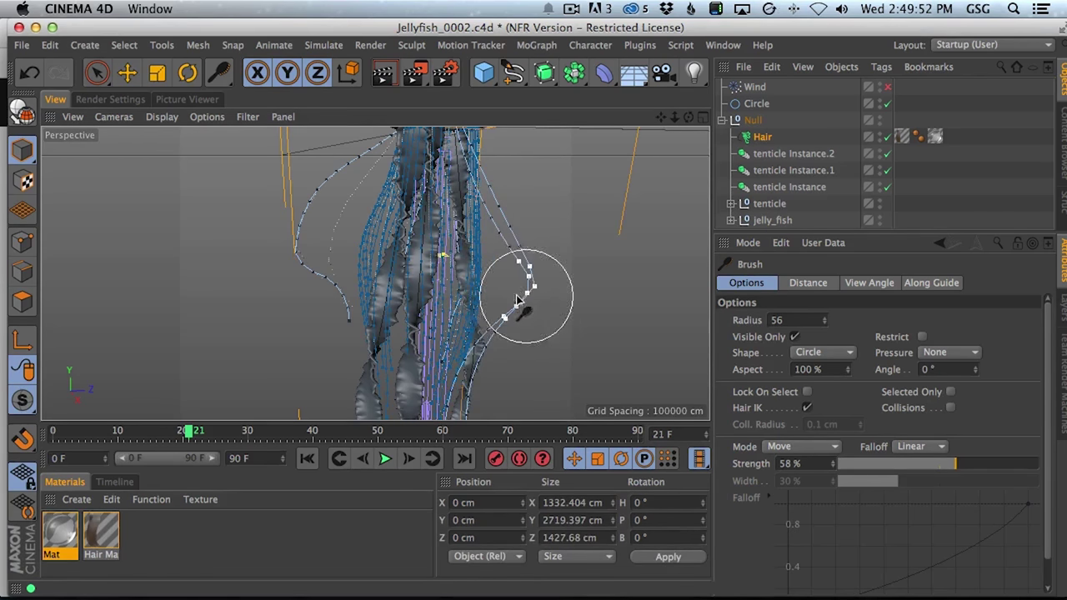
Brush further unlocked guides outward from other viewing angles, deselect the Hair object and render the view.
alt+middle_drag(521, 297, 495, 226)
mouse_move(426, 243)
alt+mouse_down()
mouse_move(488, 238)
mouse_move(529, 250)
mouse_move(512, 281)
mouse_move(342, 256)
mouse_move(507, 216)
alt+mouse_up()
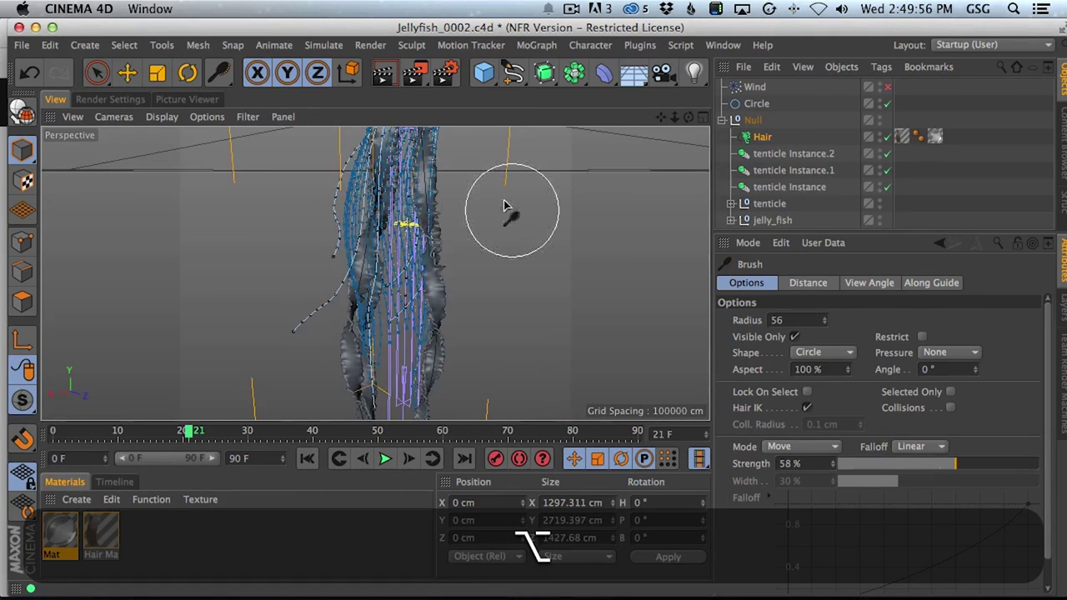
drag(411, 213, 455, 263)
alt+middle_drag(455, 264, 429, 291)
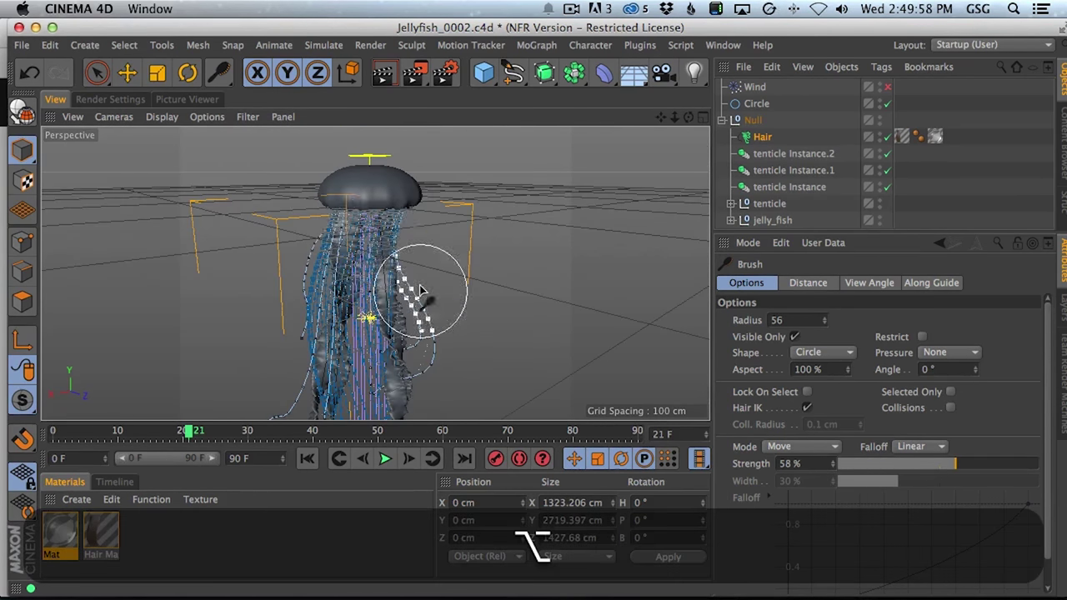
mouse_move(374, 258)
mouse_down()
mouse_move(425, 320)
mouse_move(424, 375)
mouse_move(311, 280)
mouse_move(442, 255)
mouse_up()
alt+right_drag(443, 255, 400, 243)
alt+drag(400, 243, 358, 265)
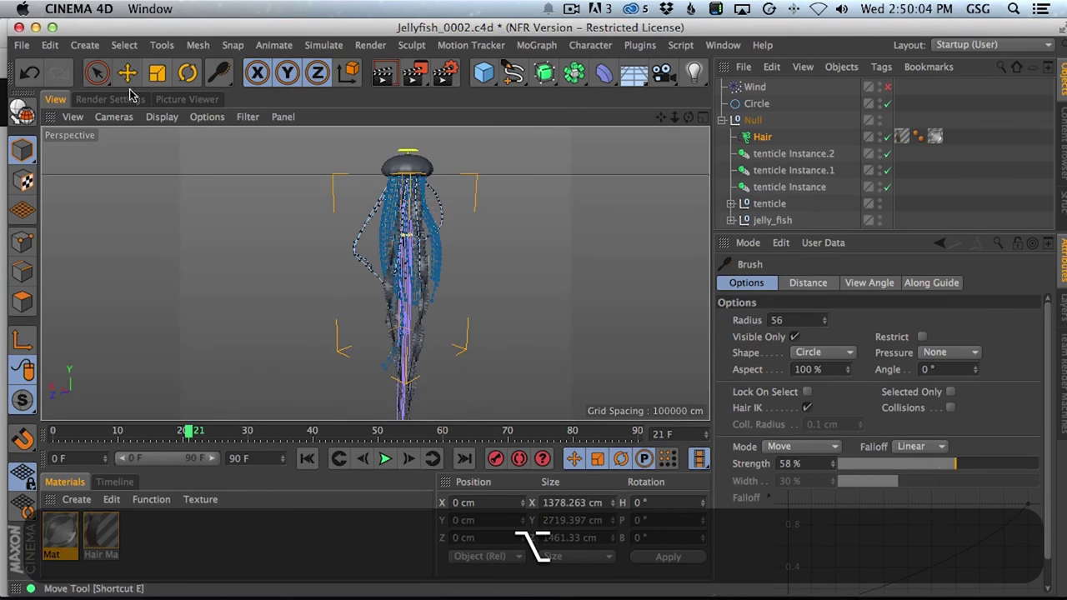
click(955, 111)
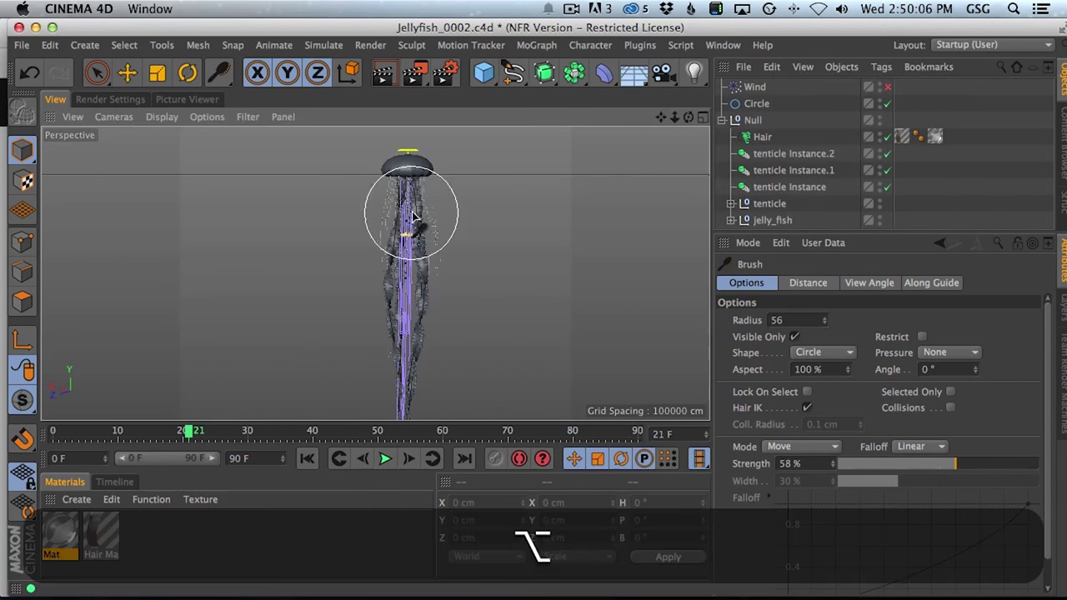
click(419, 74)
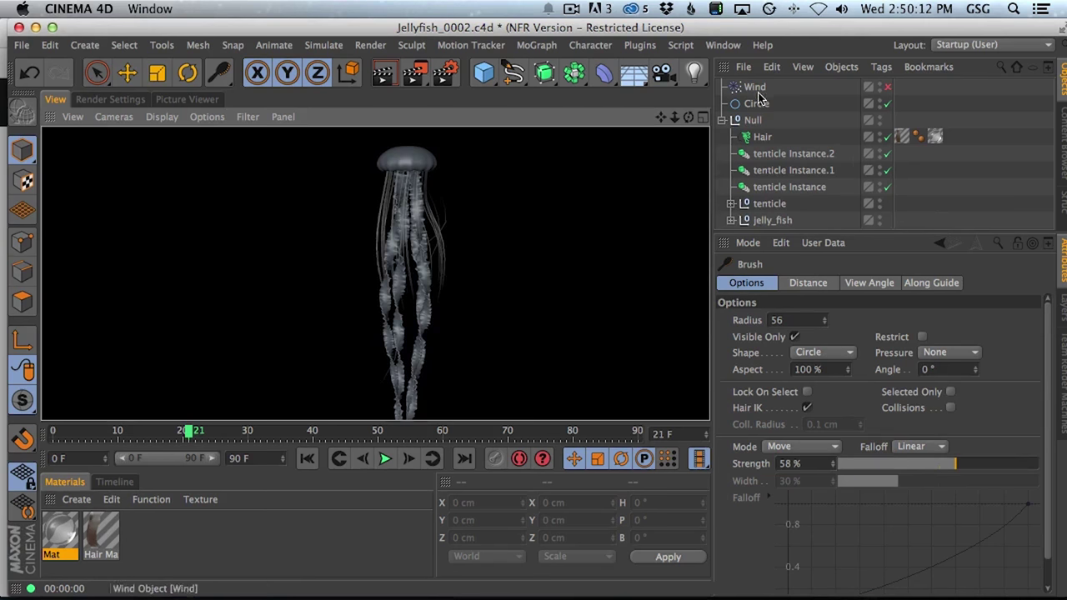
Set the Hair object's guide segments to 60.
click(762, 138)
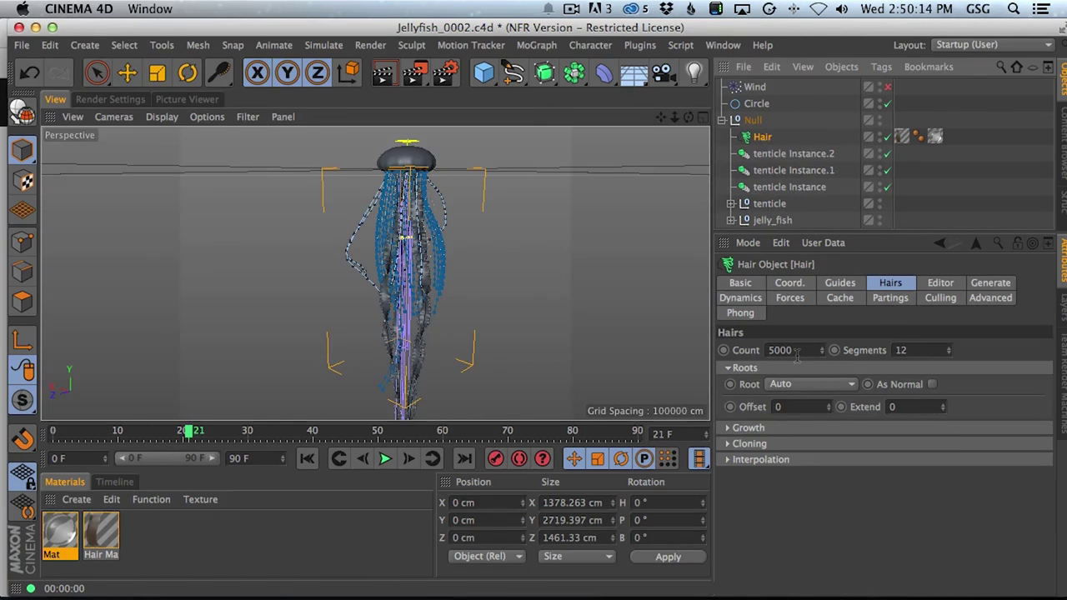
click(842, 283)
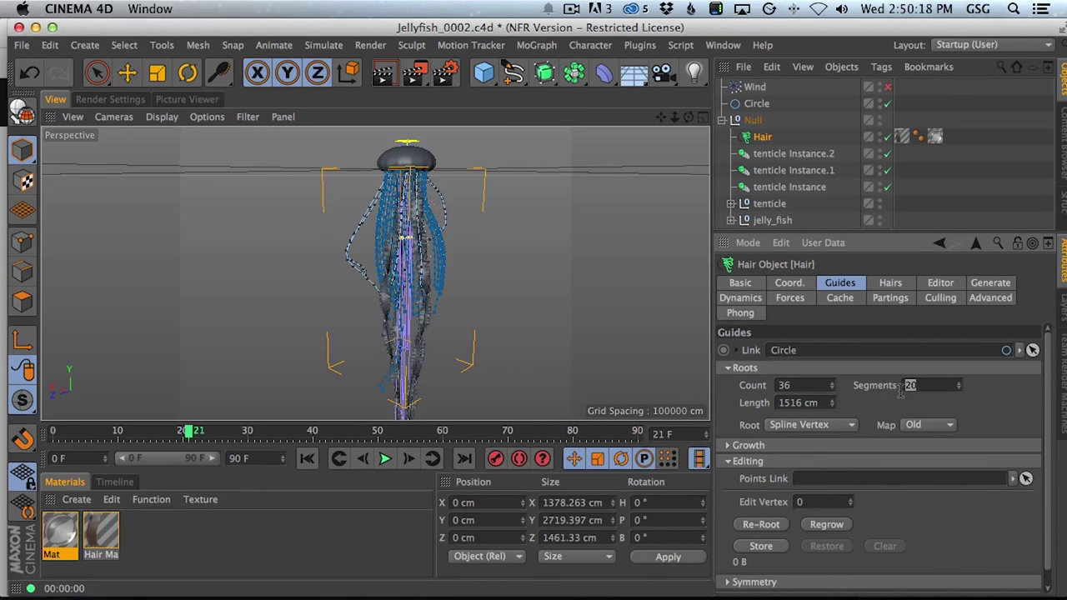
text(60)
Create a mesh copy of the Hair object with Current State to Object and disable the original Hair.
right_click(765, 141)
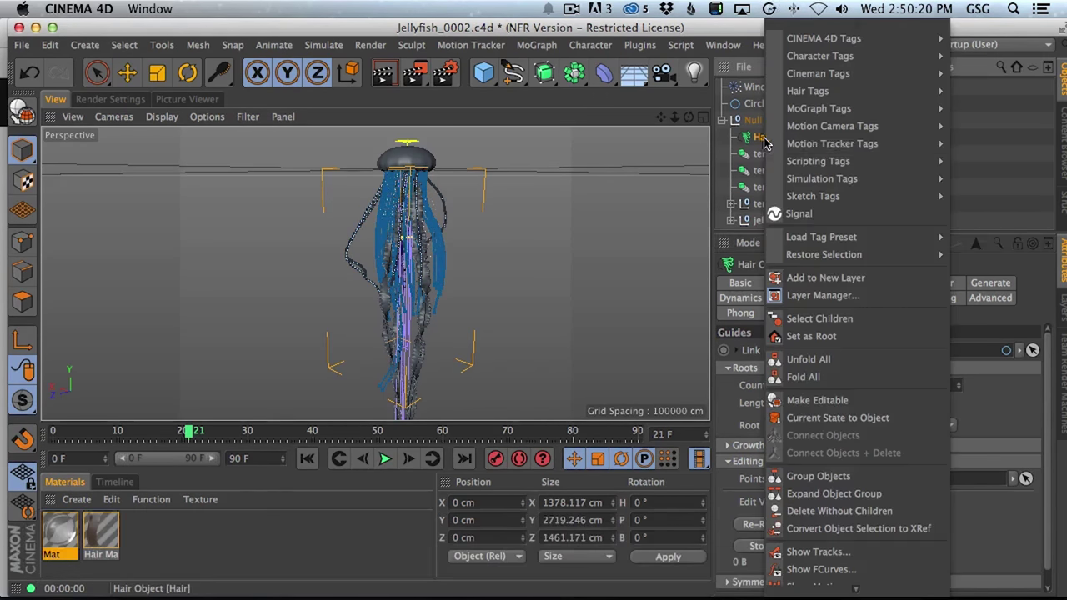
click(884, 418)
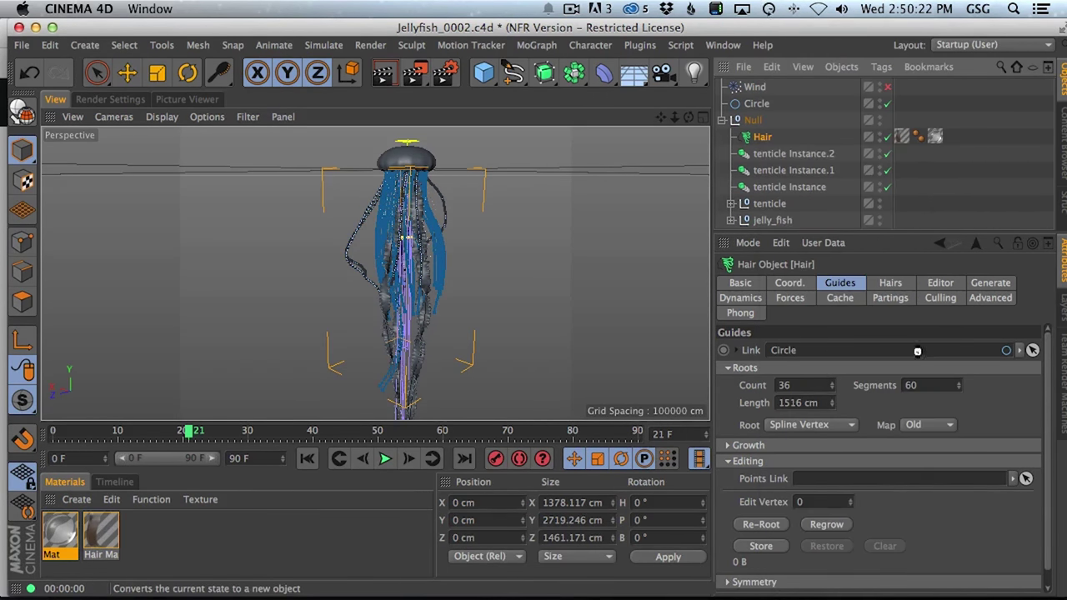
click(887, 137)
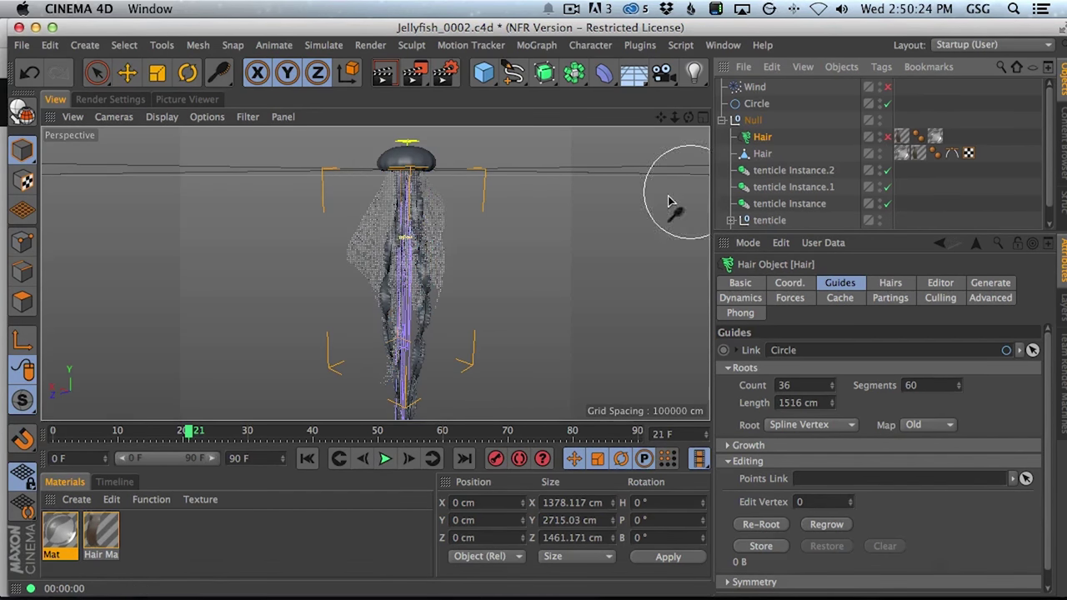
Delete the generated Hair mesh and re-enable the original Hair object.
alt+right_drag(348, 231, 423, 240)
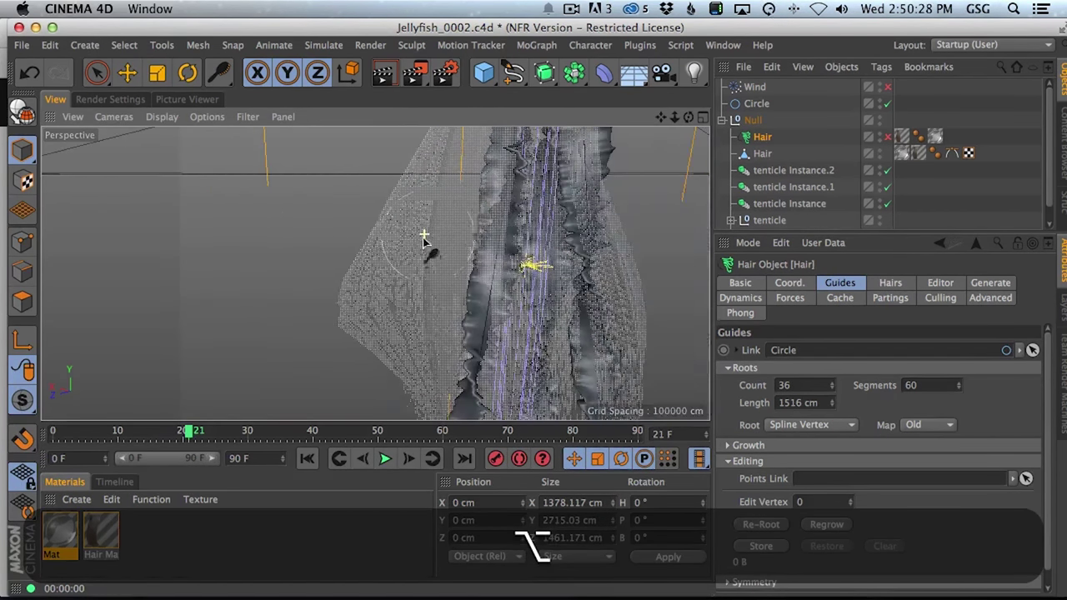
click(765, 155)
key(Delete)
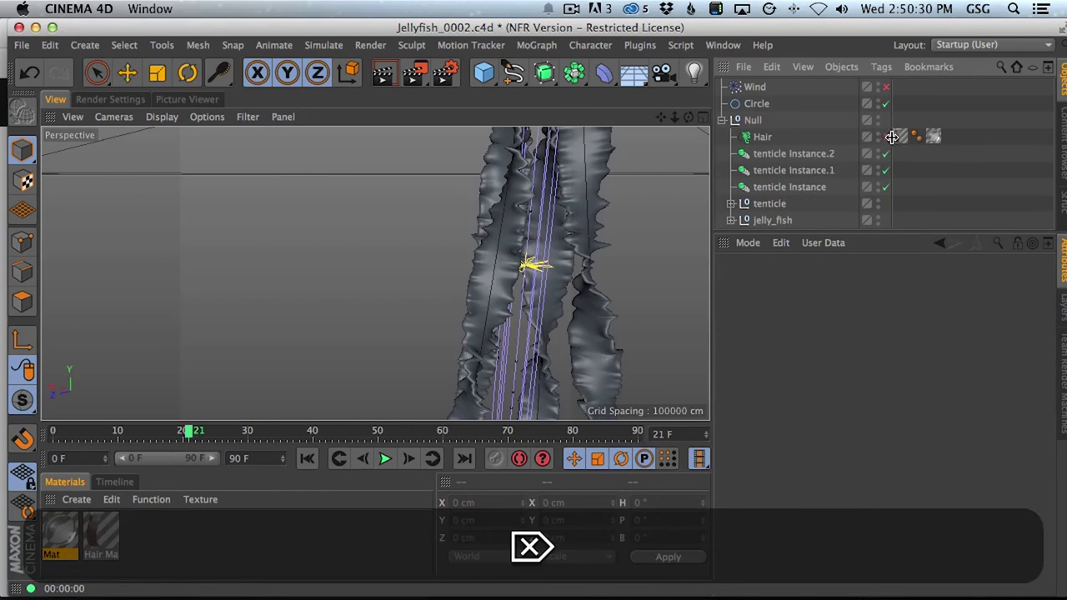
alt+right_drag(545, 238, 533, 234)
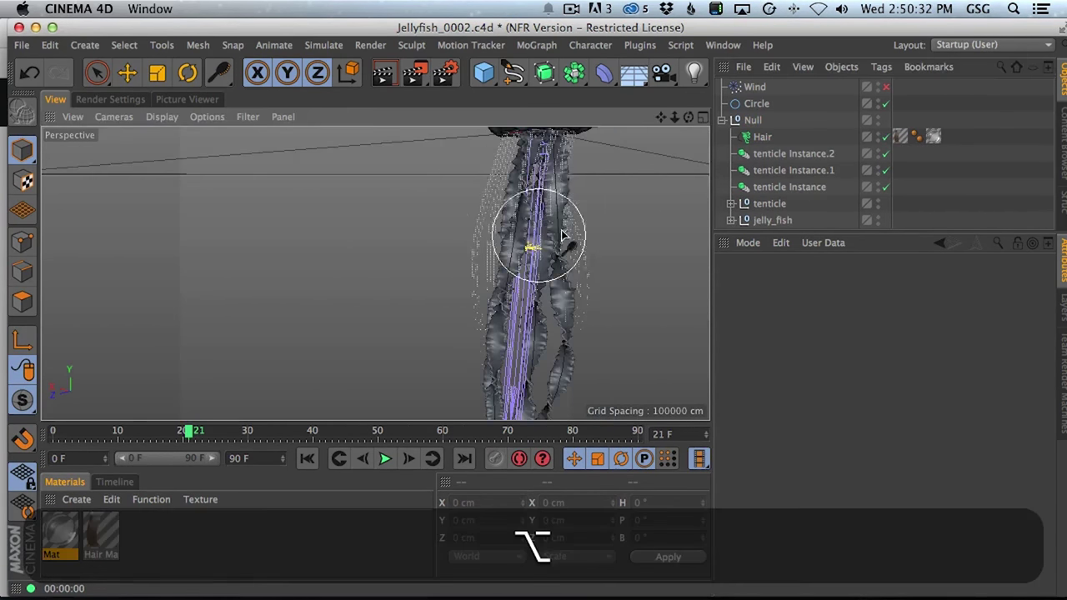
Set the Hair object's hair count to 32.
click(760, 137)
click(890, 282)
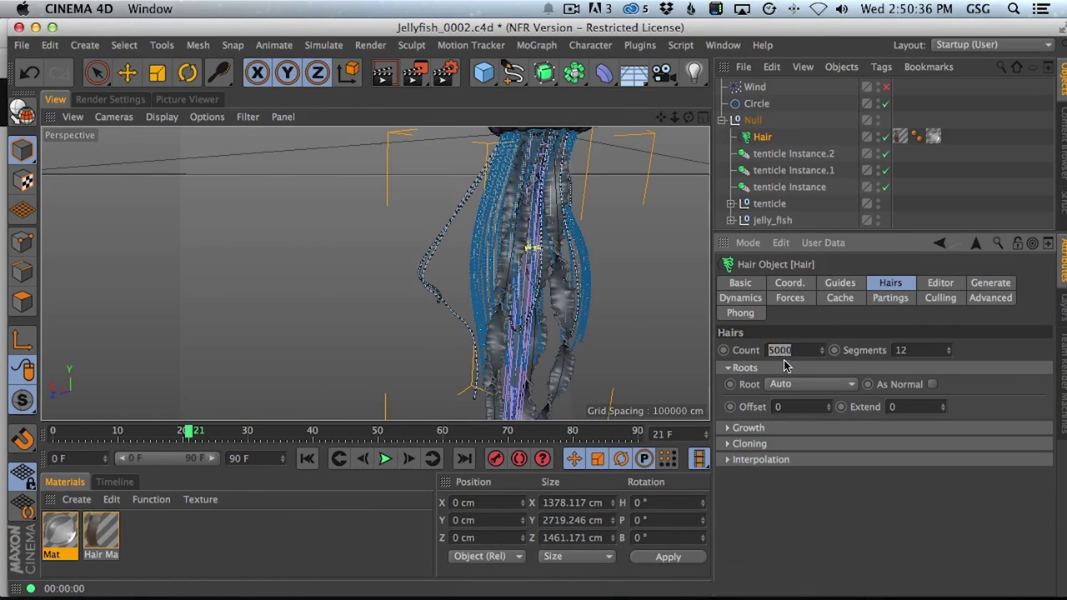
text(32)
Examine the Hair object's root types, growth, editor display and geometry generation settings.
click(819, 390)
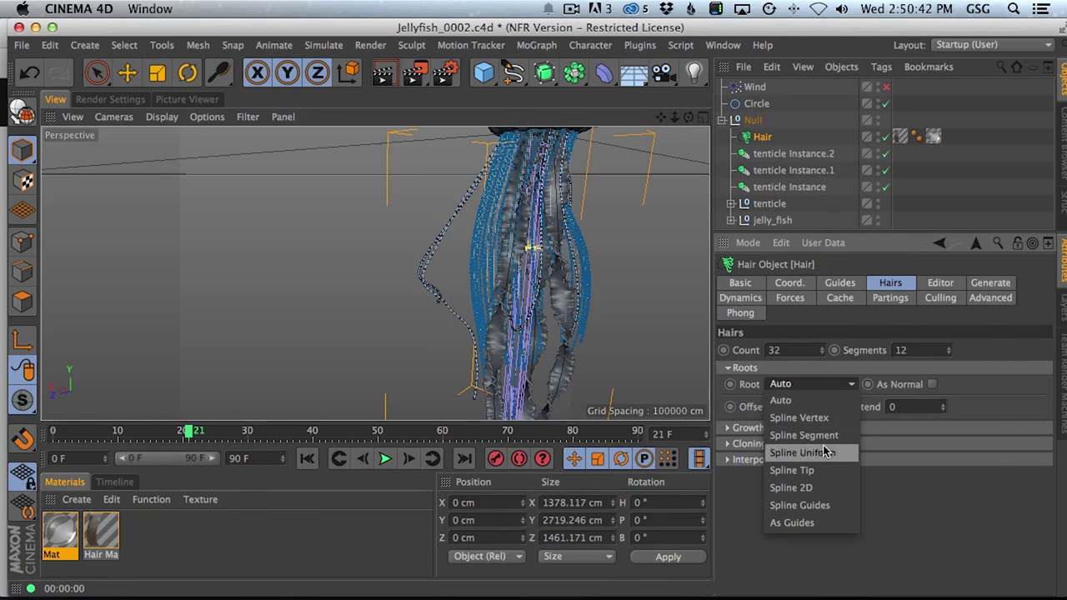
click(782, 386)
click(734, 371)
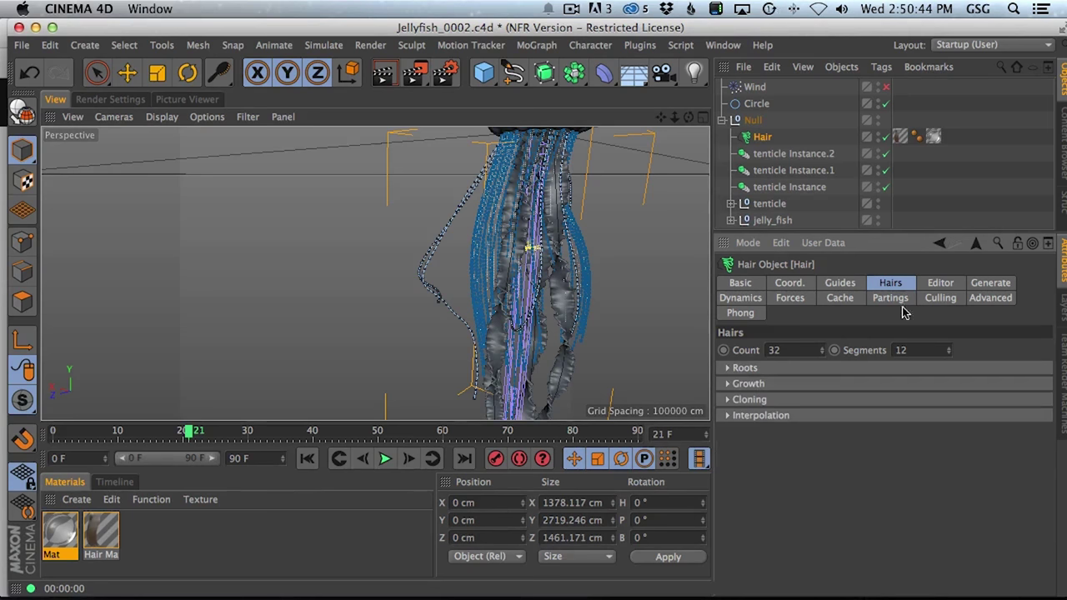
click(727, 385)
click(729, 385)
click(941, 282)
click(991, 283)
click(755, 390)
click(757, 389)
click(766, 405)
click(769, 404)
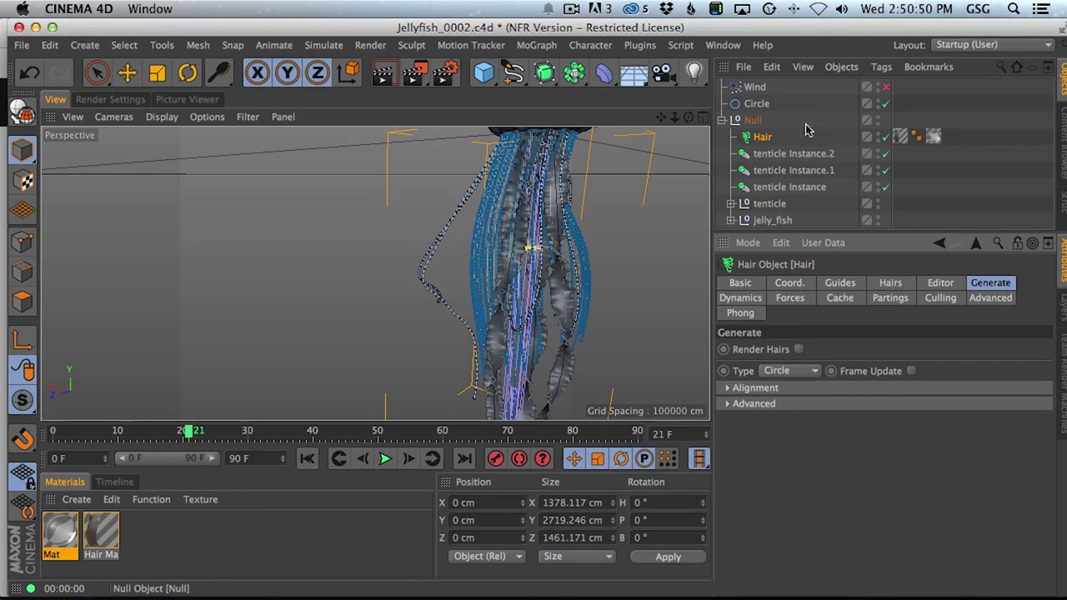
Convert the Hair object to a mesh with Current State to Object and disable the original Hair.
right_click(765, 137)
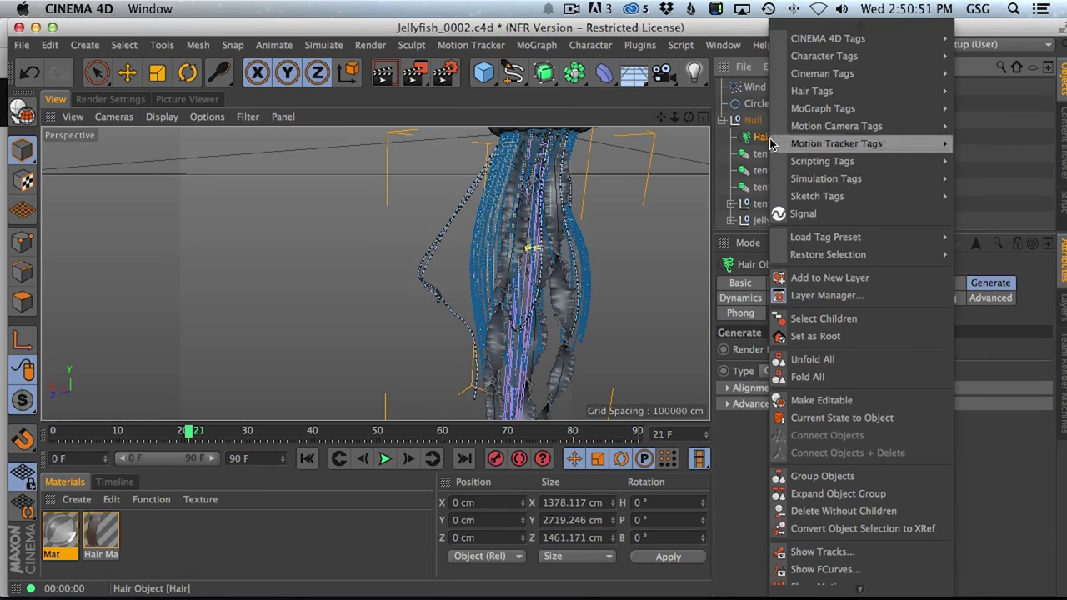
click(837, 416)
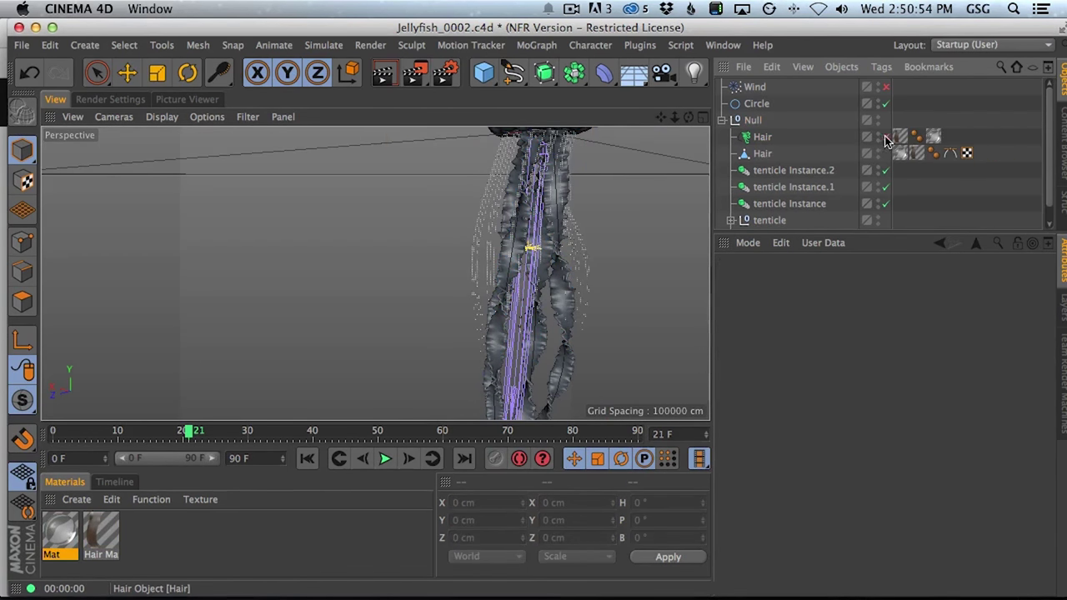
alt+drag(459, 226, 550, 282)
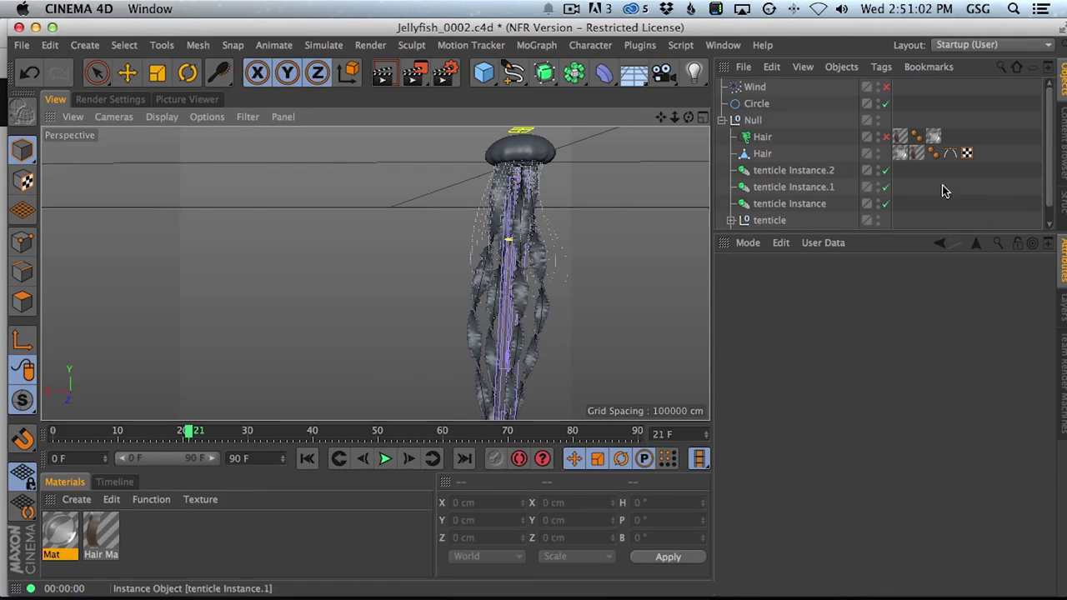
Open the HDRStudioRig preset scene from the GSG HDRI studio pack in the content library.
drag(925, 32, 921, 27)
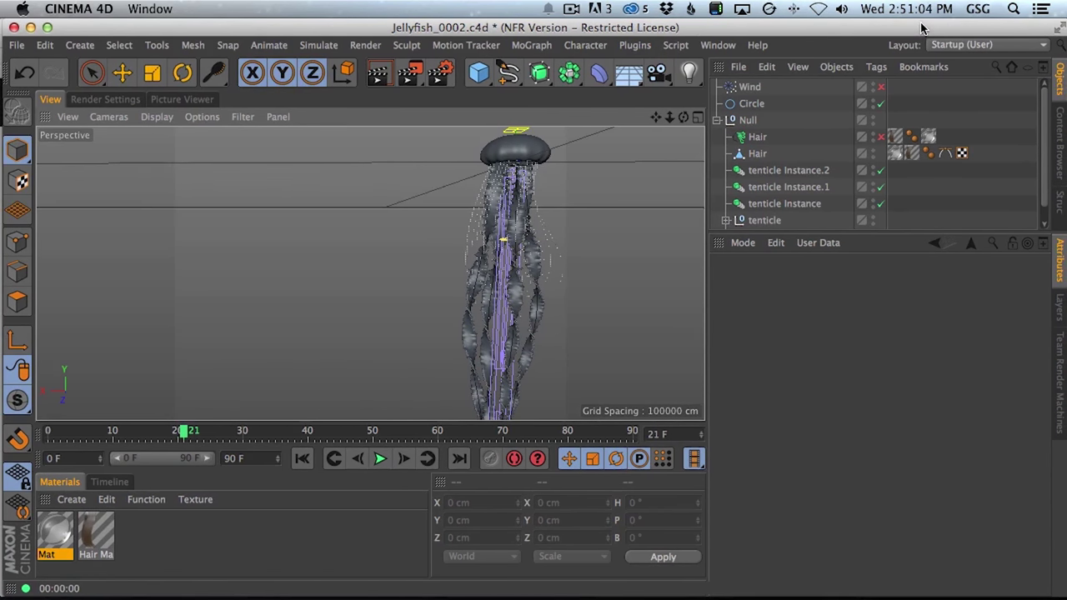
click(1061, 135)
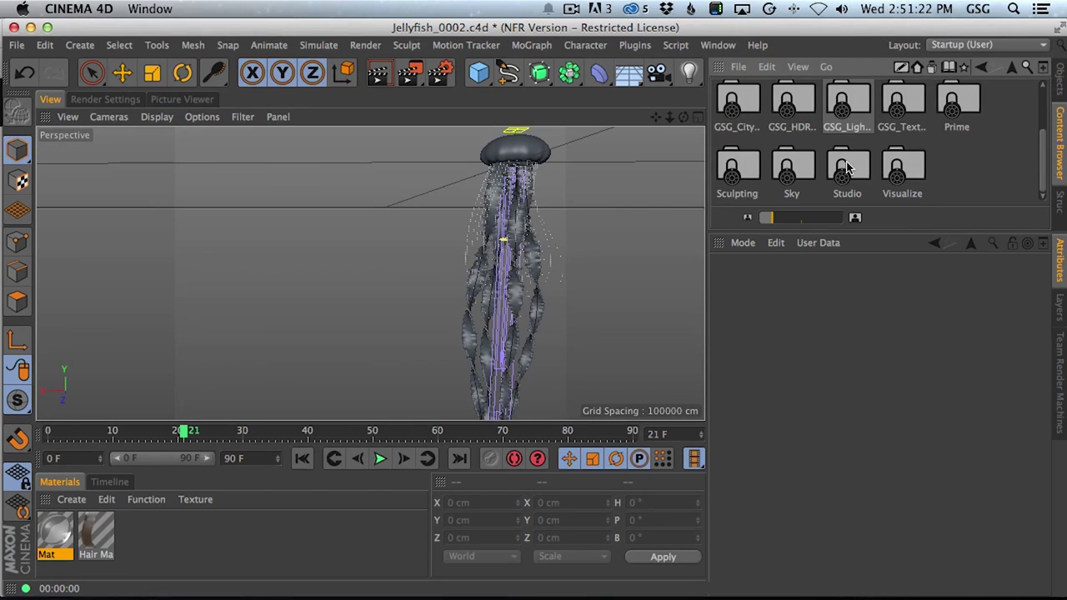
mouse_move(1042, 136)
mouse_down()
mouse_move(1044, 120)
mouse_move(1045, 130)
mouse_up()
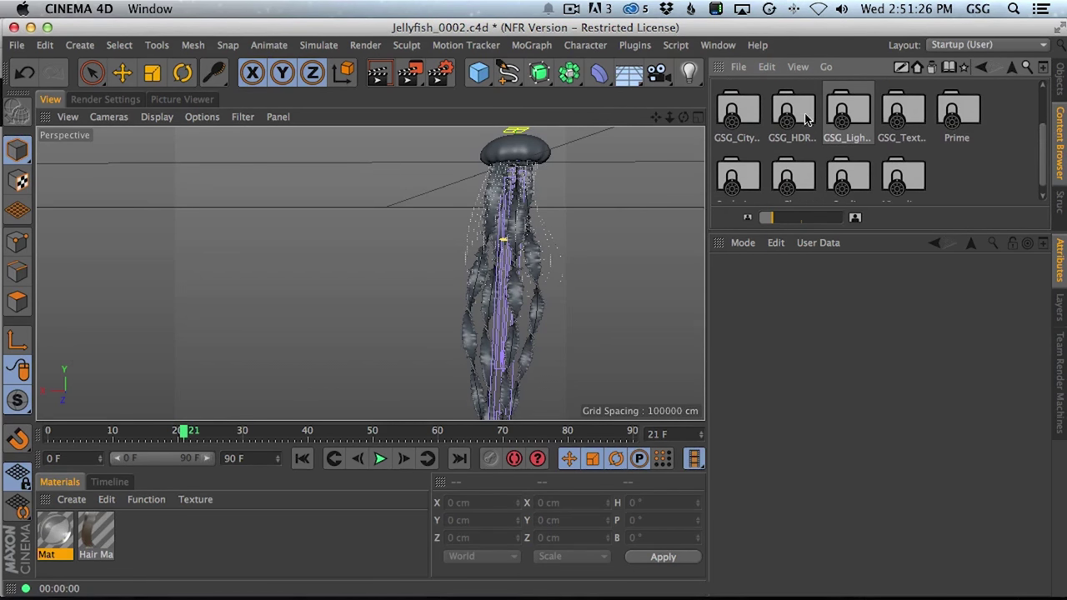
double_click(792, 117)
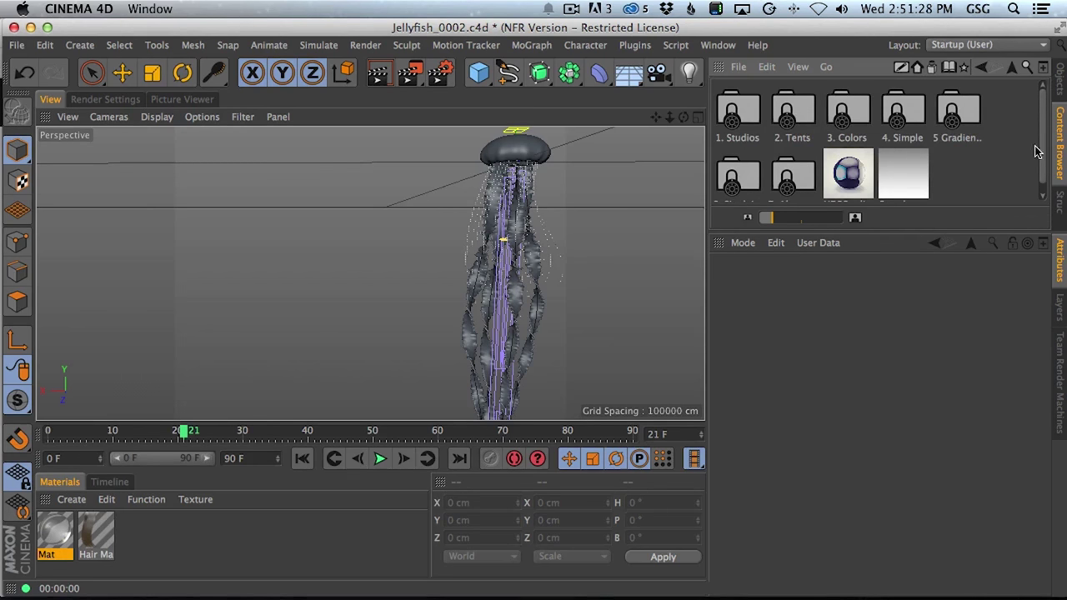
scroll(1038, 185, down, 1)
double_click(848, 164)
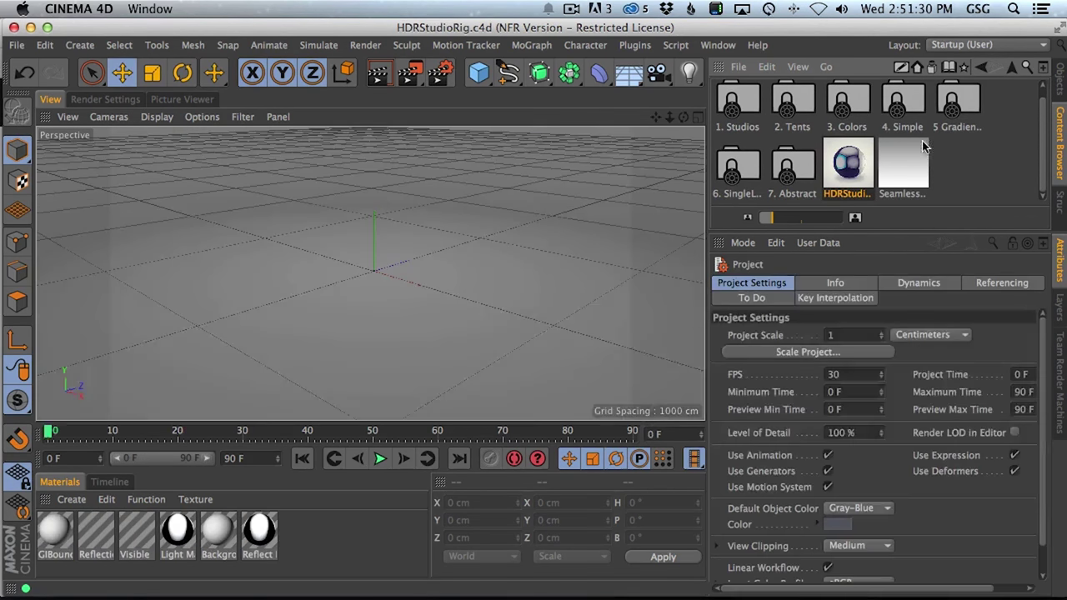
Copy the HDR Studio Rig object from HDRStudioRig.c4d and paste it into the Jellyfish_0002.c4d scene.
click(1061, 74)
click(776, 86)
key(super+c)
click(718, 45)
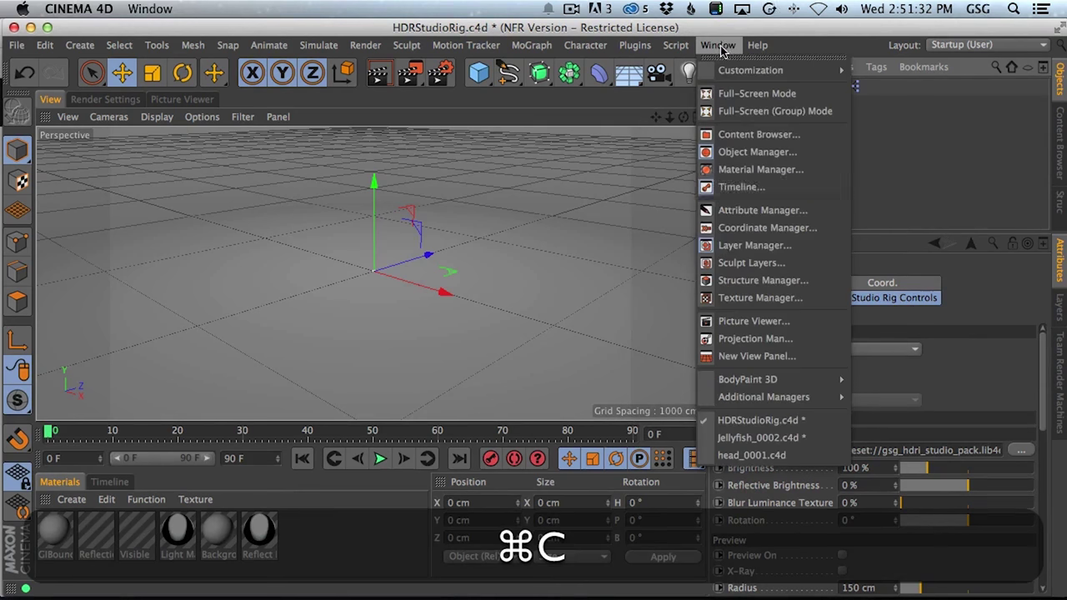
click(757, 439)
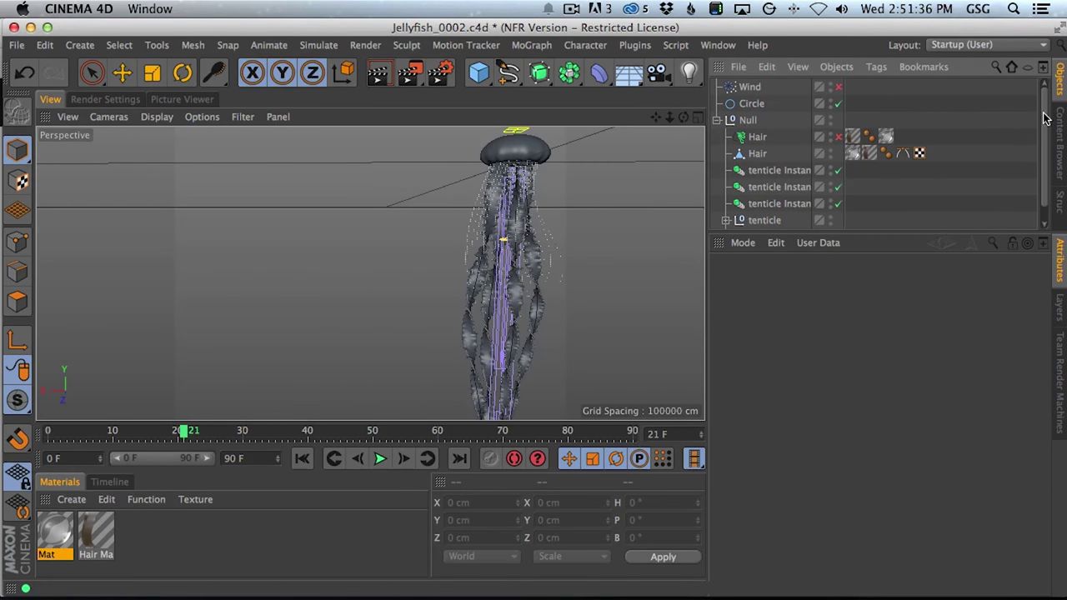
key(super+v)
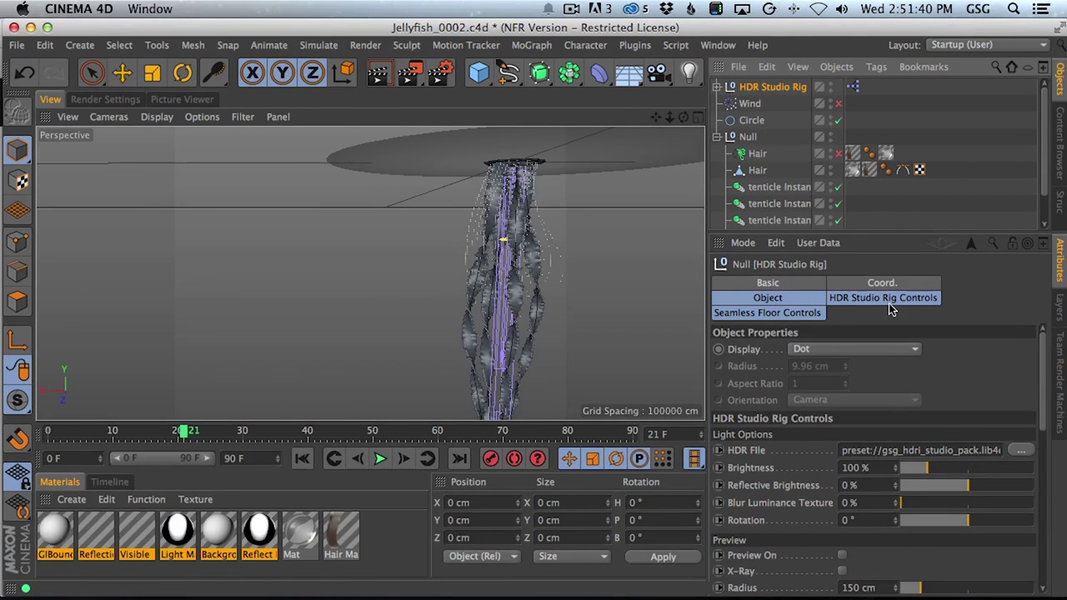
Turn off the floor and background in the HDR Studio Rig's Seamless Floor Controls.
drag(796, 302, 802, 315)
click(786, 313)
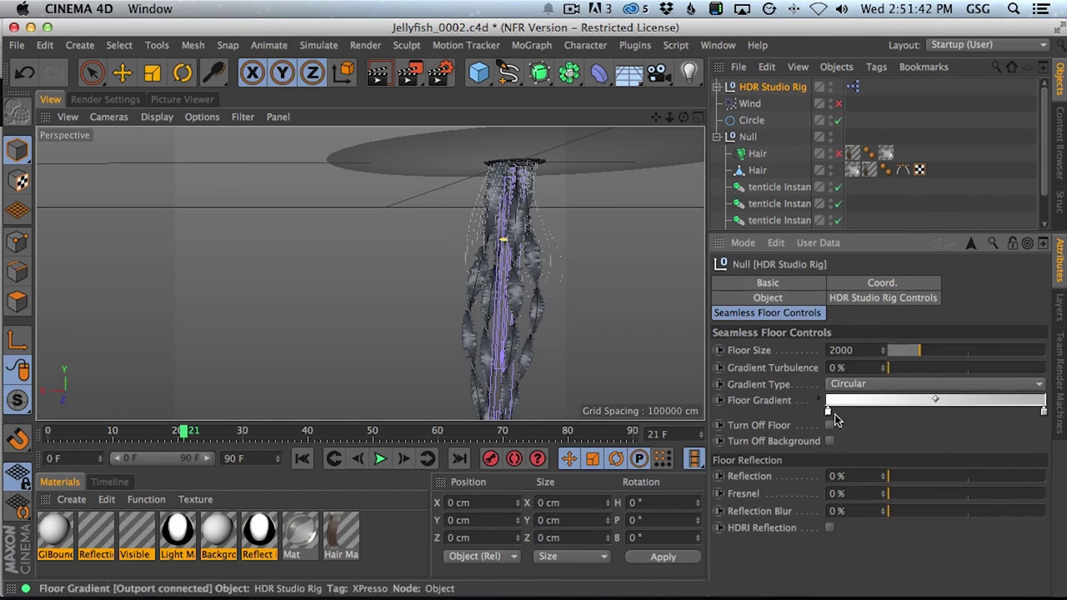
click(830, 424)
key(1)
drag(531, 215, 406, 246)
key(2)
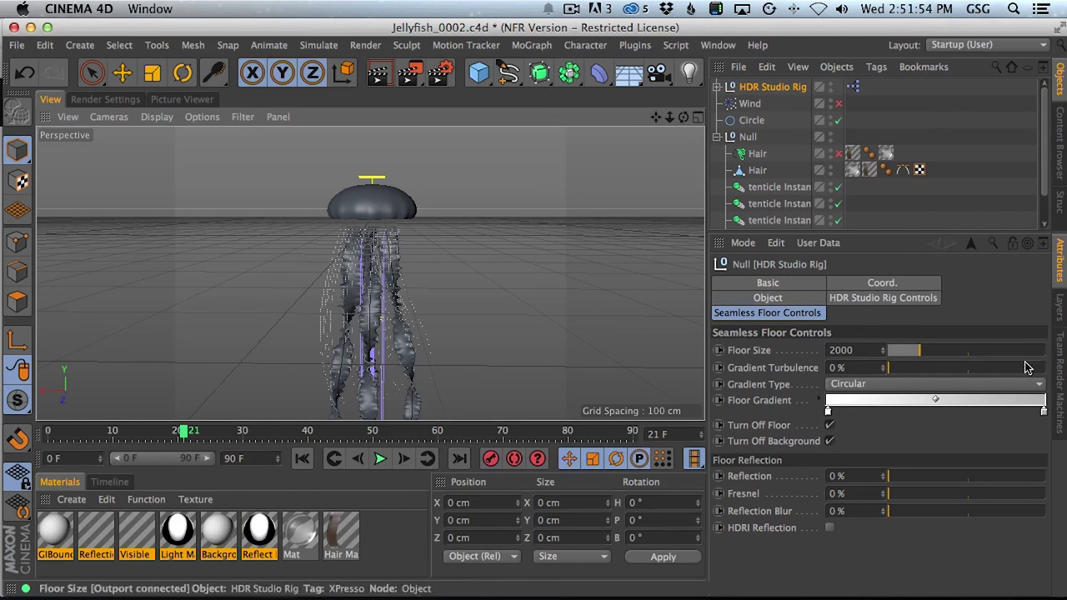
Start replacing the rig's HDR file and browse to the GSGHDRI folder inside Dropbox's 3D Assets folder.
click(867, 301)
click(1021, 364)
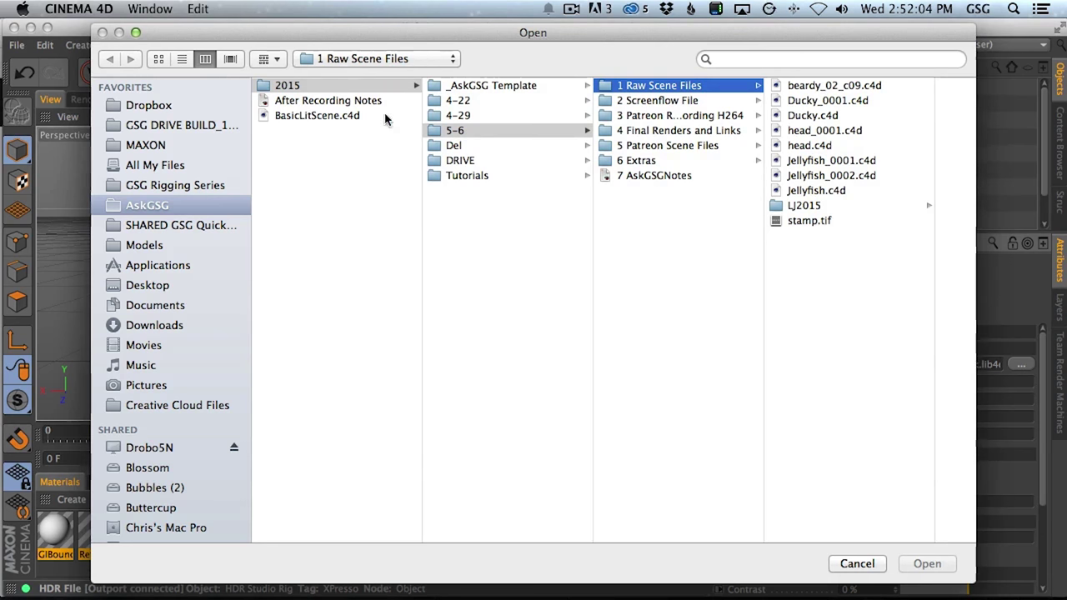
click(163, 106)
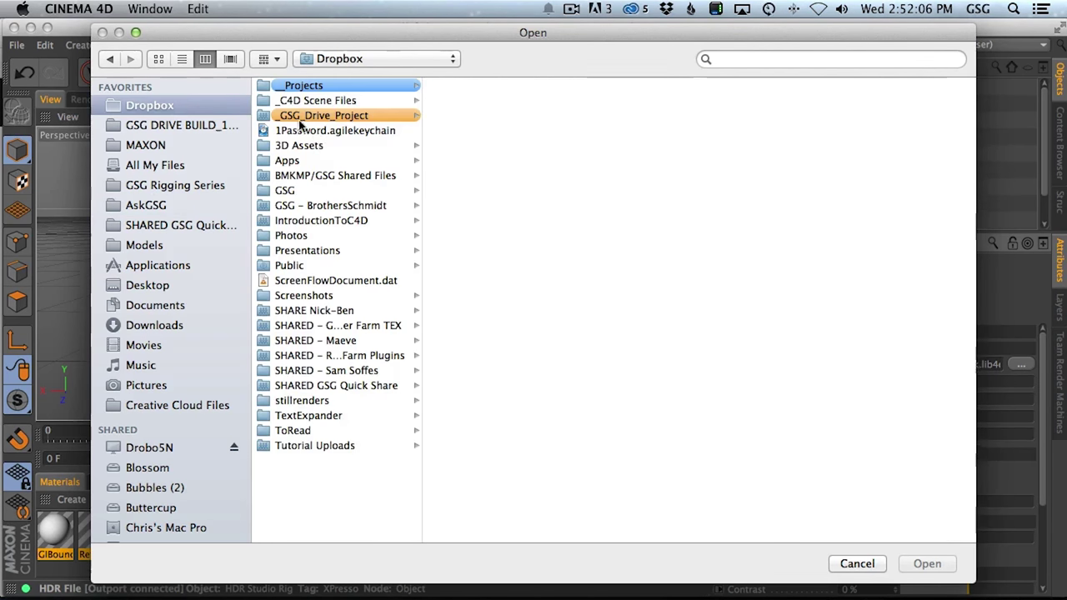
click(352, 147)
click(371, 131)
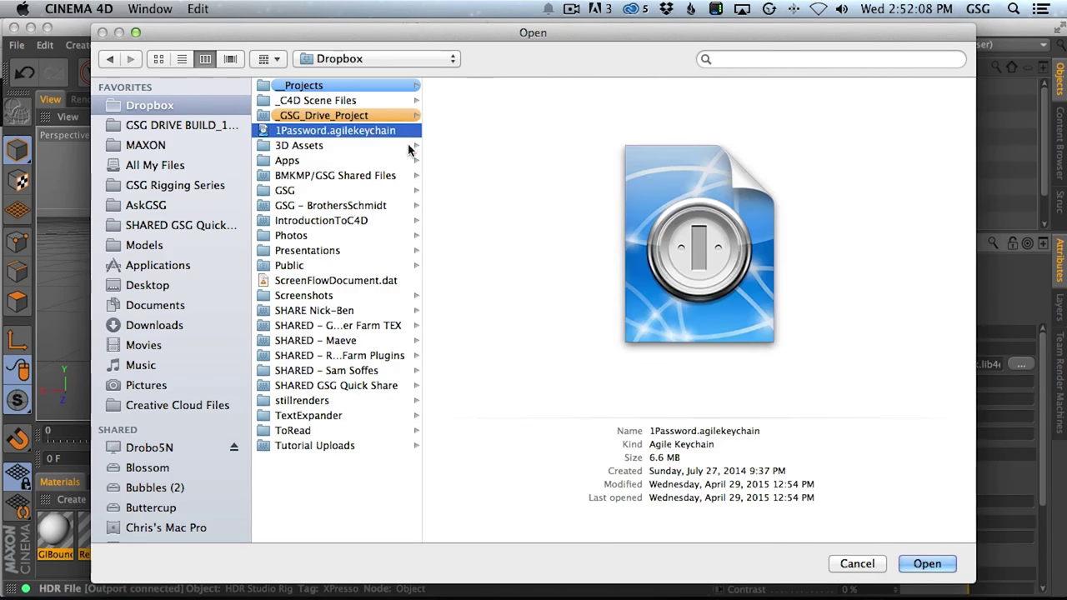
click(371, 147)
click(386, 132)
click(345, 144)
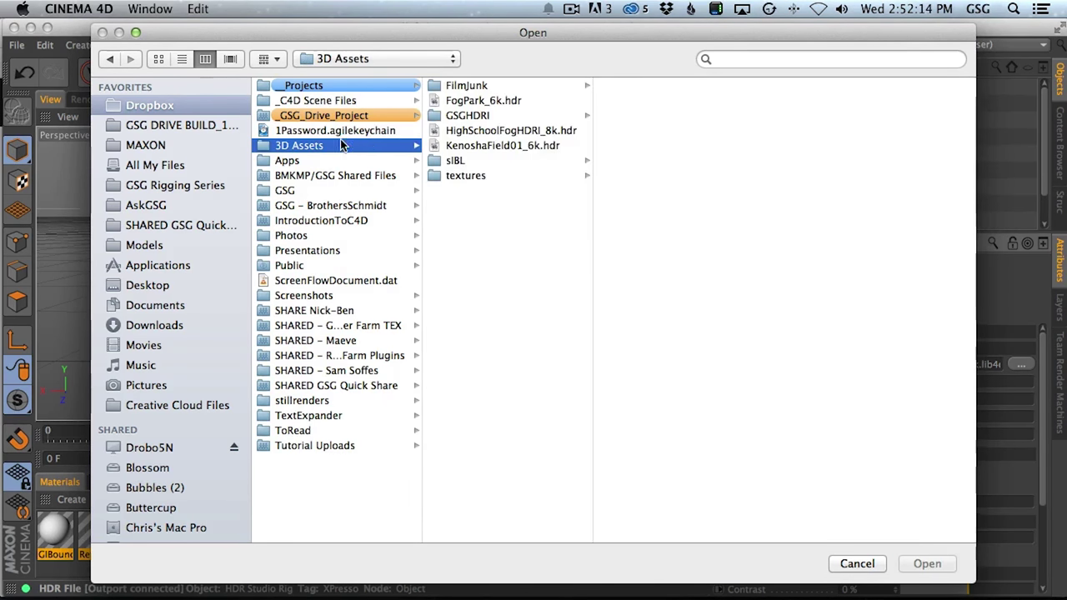
click(481, 117)
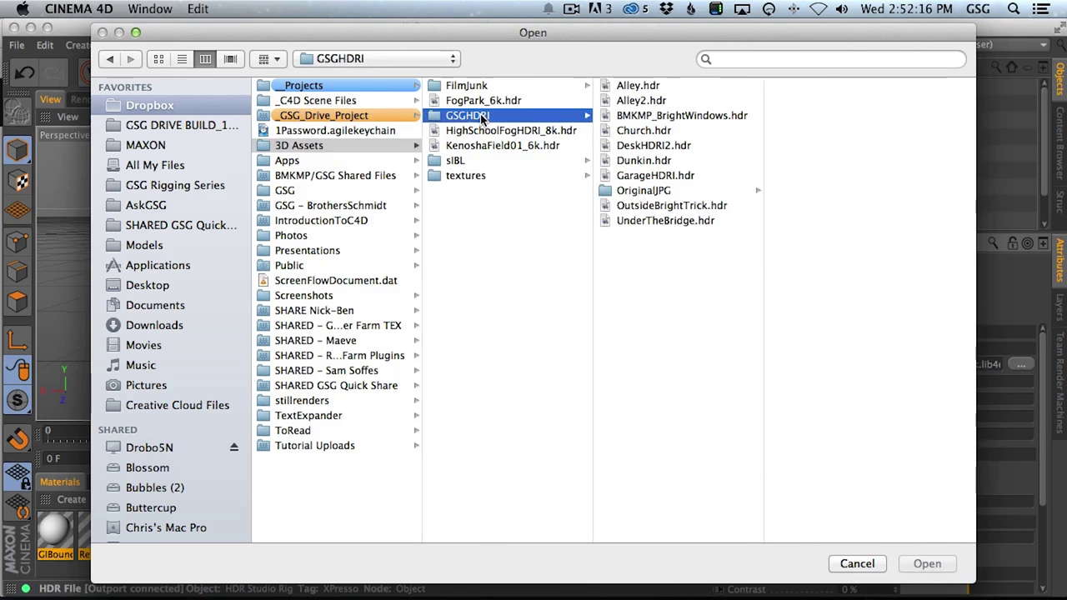
Load OnTheSideOfTheRoad.hdr from the OriginalJPG folder as the rig's HDR file.
click(652, 191)
scroll(926, 191, down, 2)
drag(925, 191, 906, 394)
scroll(906, 394, down, 3)
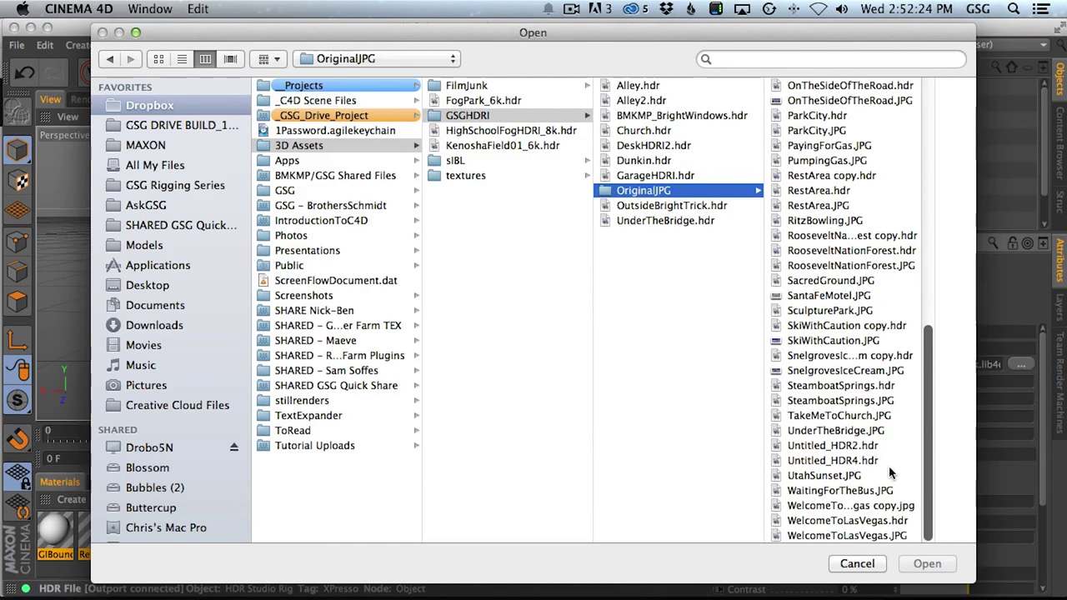
drag(927, 356, 924, 265)
click(858, 266)
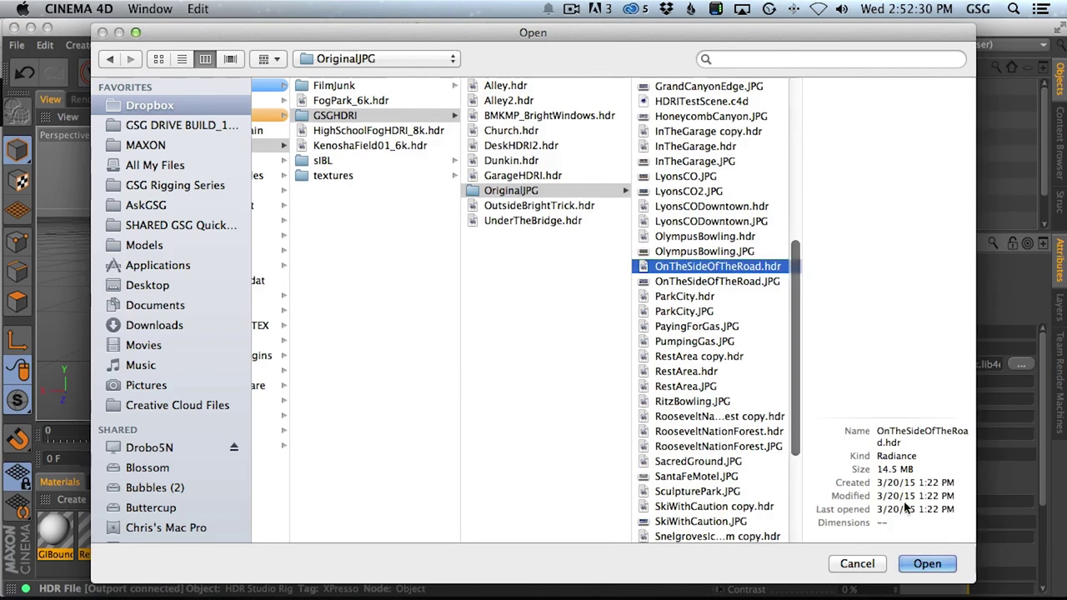
click(927, 564)
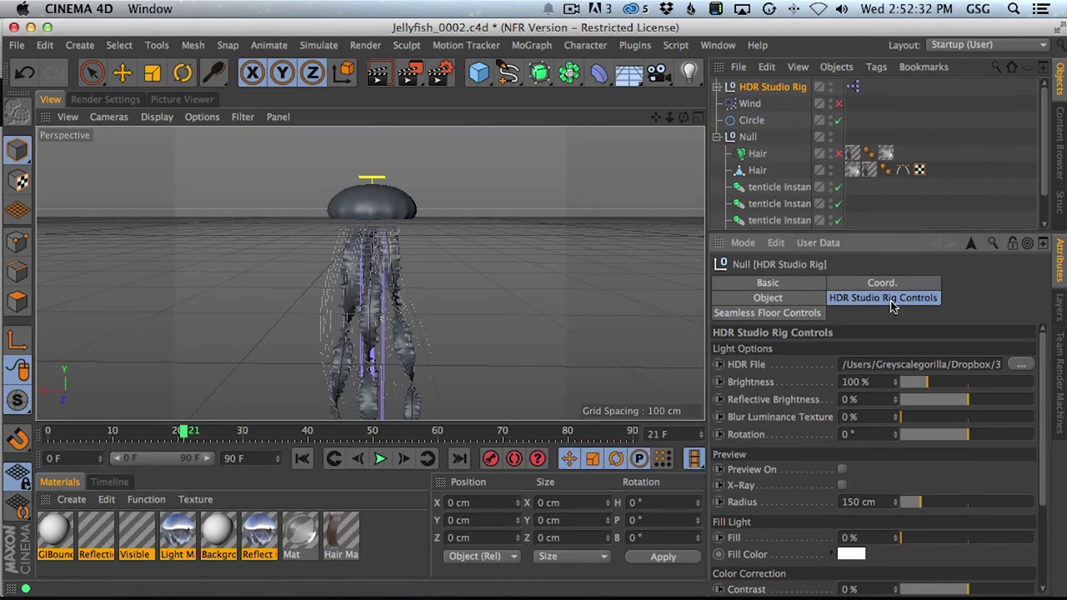
Try the rig's Seen By Camera option to show the HDR image behind the jellyfish, and switch it off again.
scroll(852, 564, down, 4)
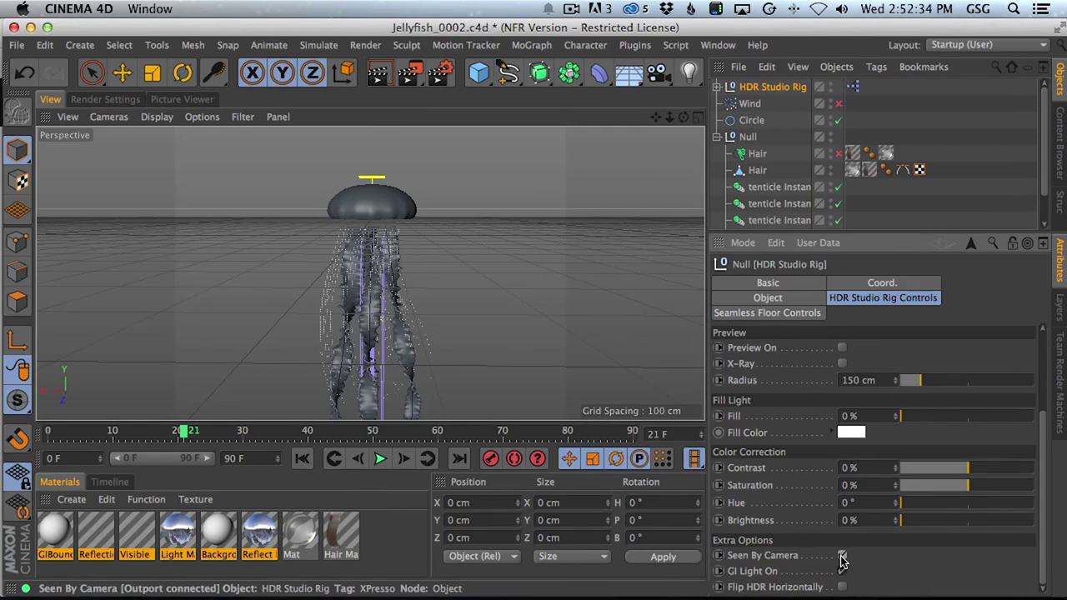
click(841, 556)
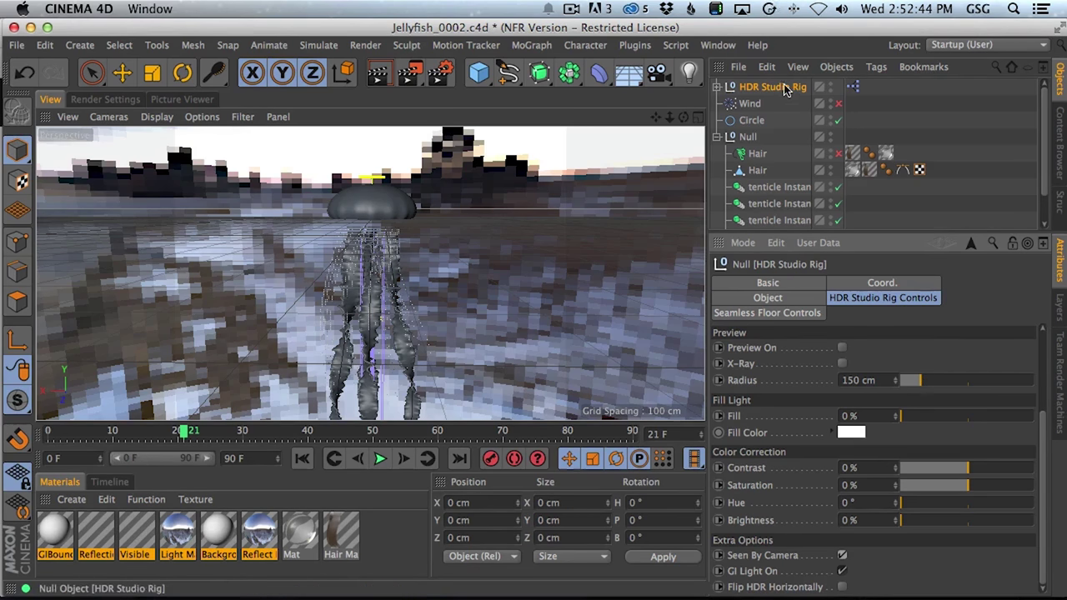
click(841, 556)
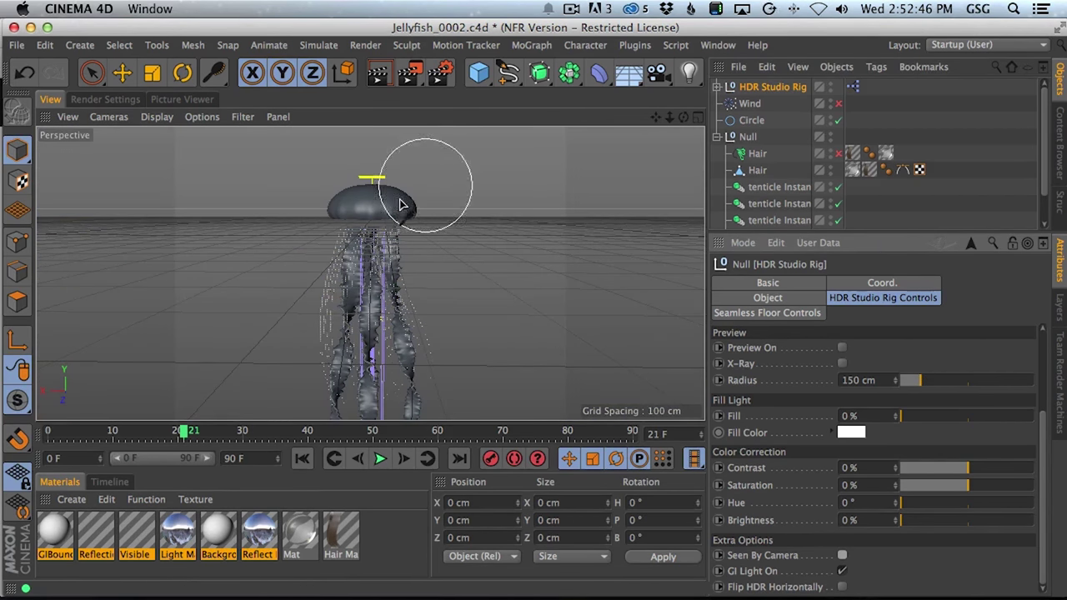
Add a camera to the scene and set its bank rotation to -32°.
click(667, 74)
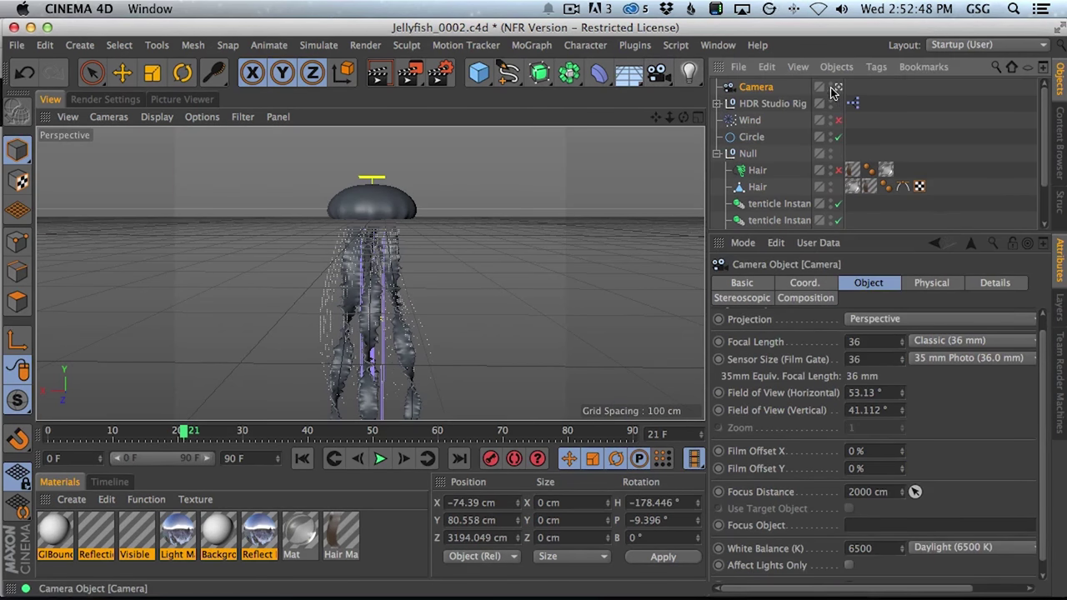
click(816, 282)
drag(1028, 371, 1027, 404)
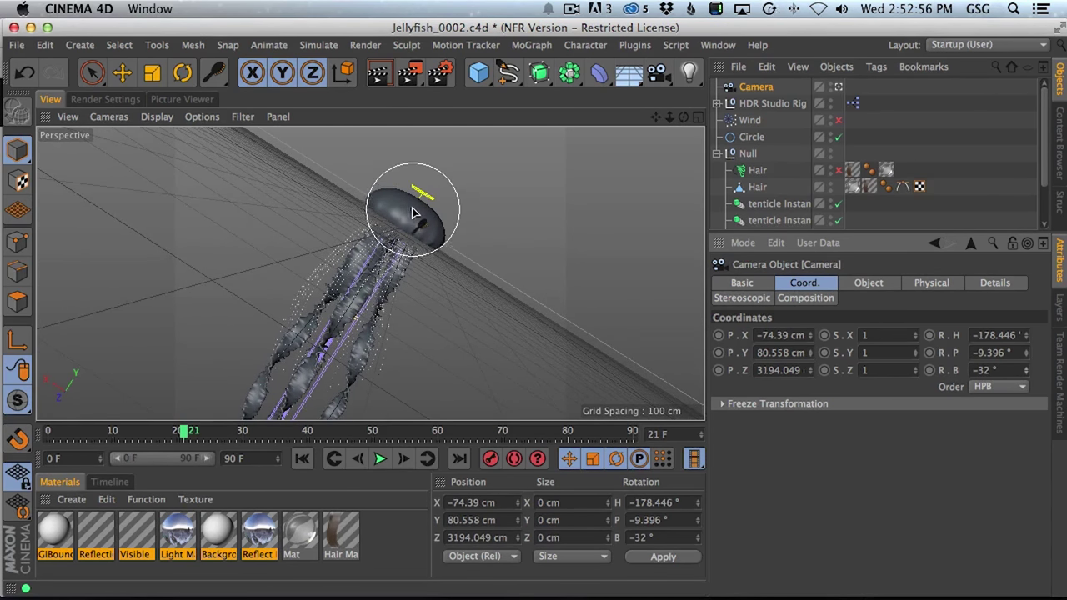
Reposition the tilted camera to frame the jellyfish bell closely with its tentacles trailing diagonally.
key(e)
key(2)
drag(410, 223, 467, 208)
key(3)
key(1)
key(2)
key(1)
key(3)
key(2)
key(1)
key(2)
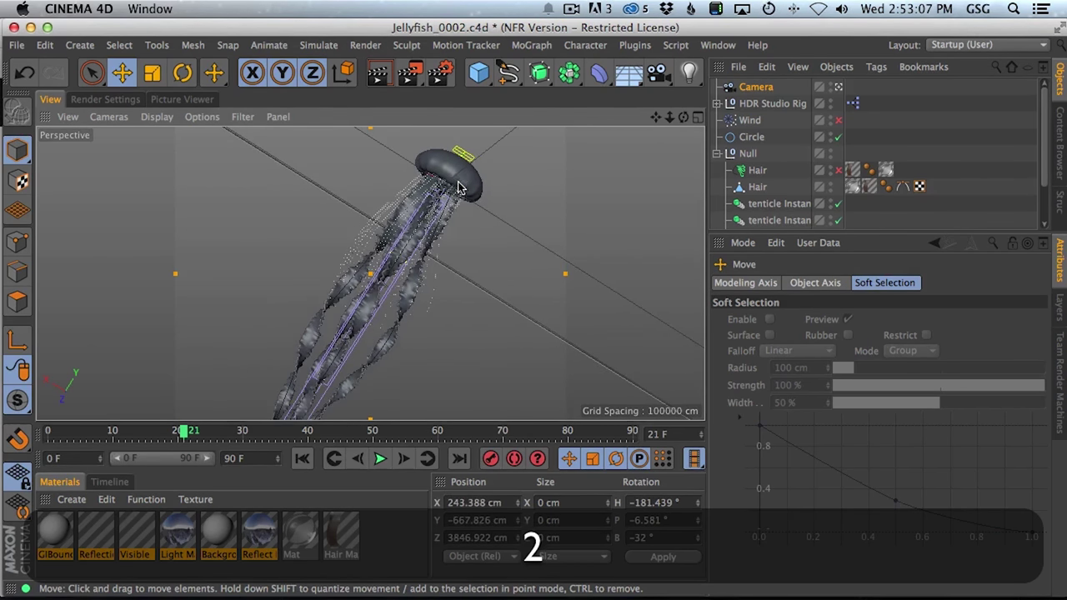
key(1)
key(3)
key(1)
key(2)
key(1)
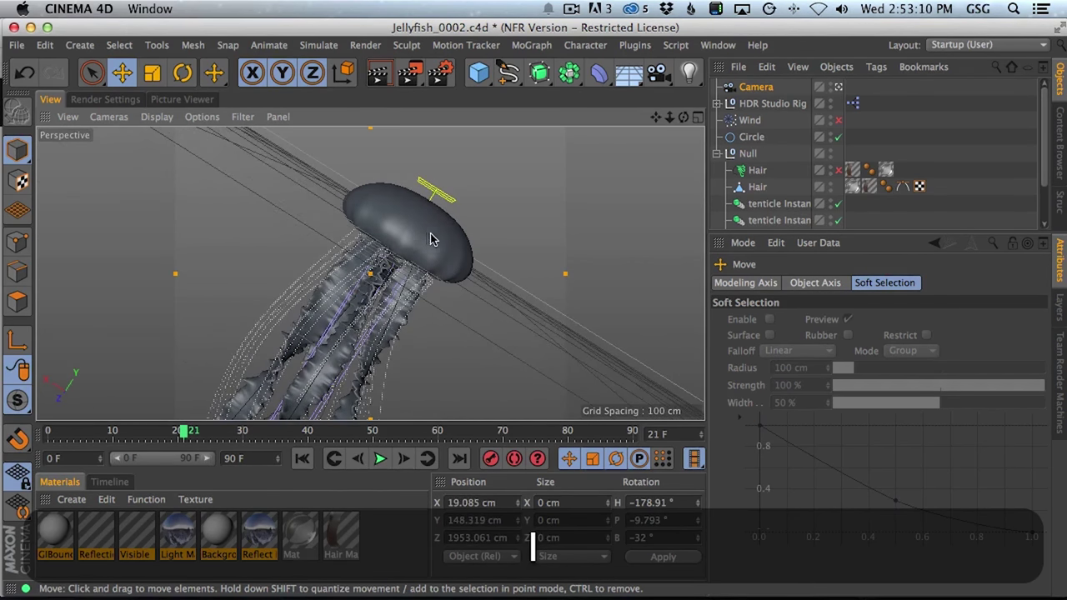
Duplicate the jellyfish's Null group and move the copy about 889 cm in X and 1527 cm in Y.
click(747, 153)
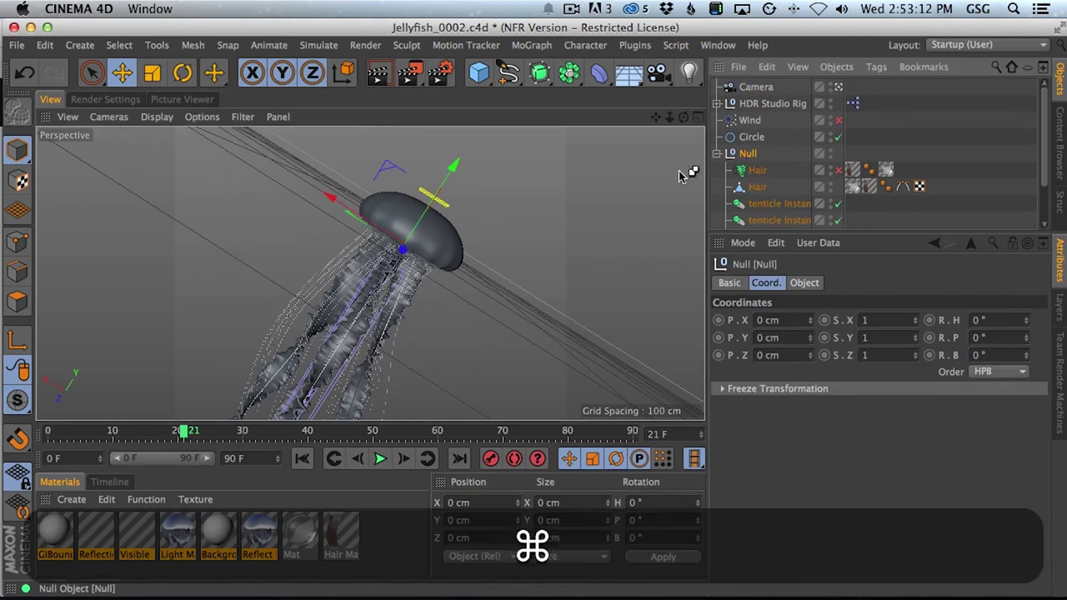
key(super+c)
key(super+v)
drag(369, 214, 592, 10)
alt+drag(426, 218, 477, 250)
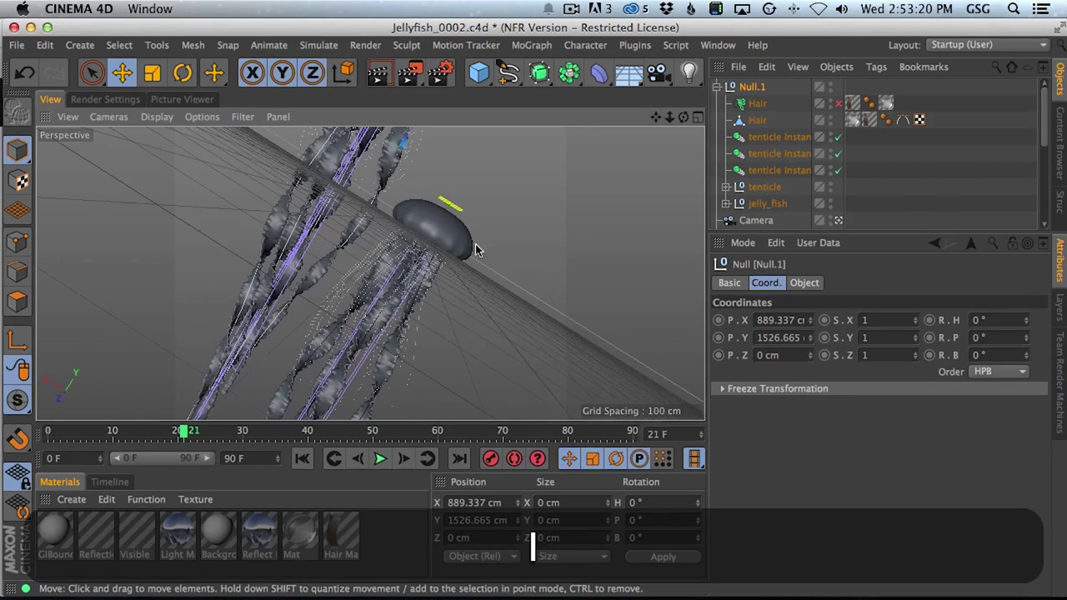
Leave the camera view and shift the duplicated jellyfish to about 1237 cm in X.
drag(1044, 118, 1044, 136)
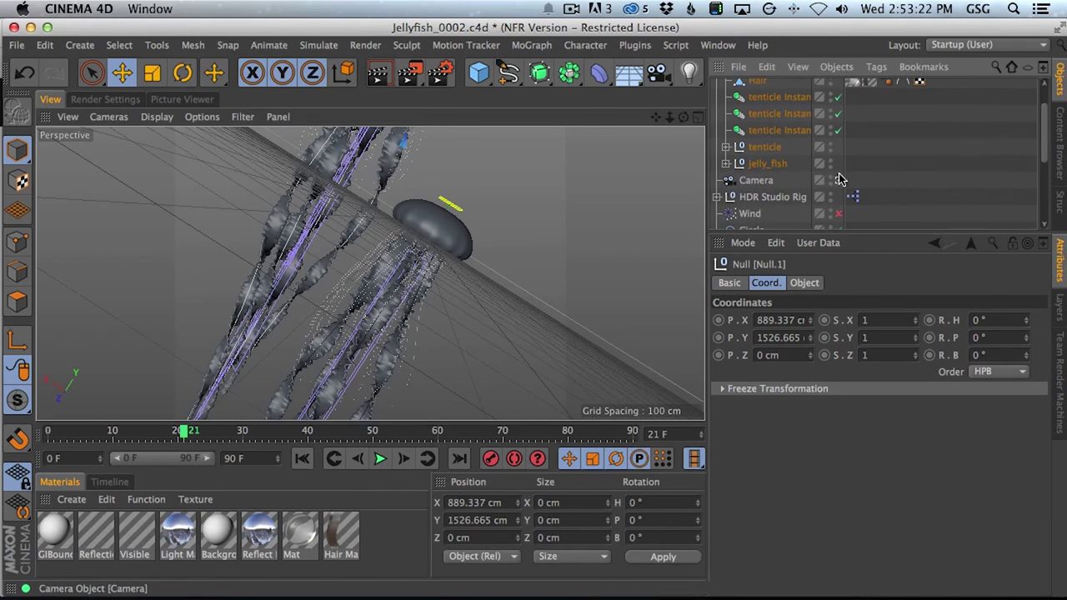
click(839, 180)
key(2)
drag(466, 235, 375, 276)
drag(355, 152, 338, 156)
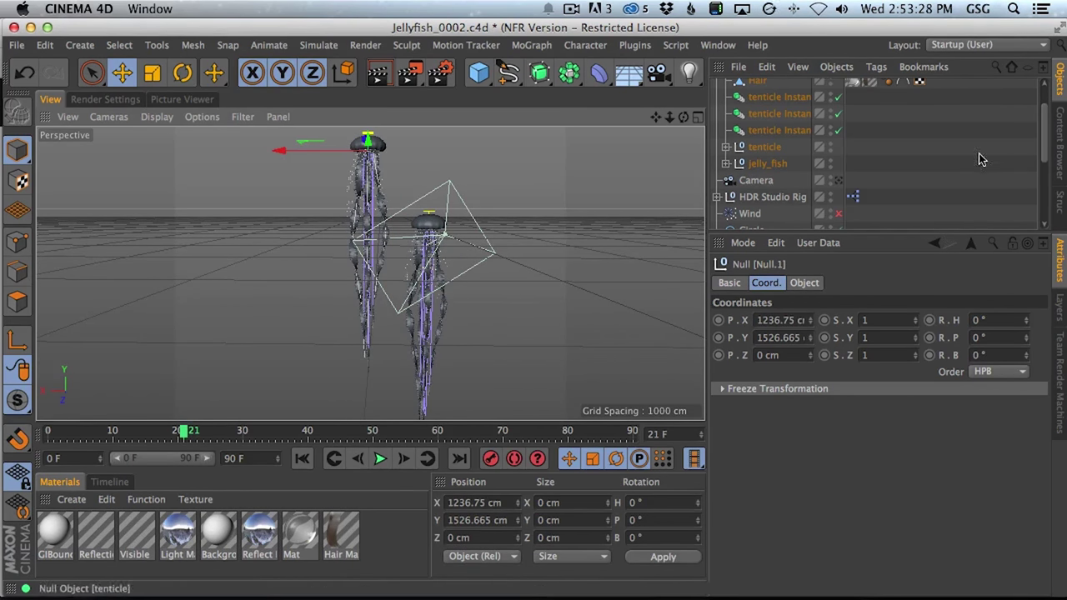
Add a Spline Wrap deformer and make it a child of the duplicated jellyfish group.
drag(1045, 131, 1043, 106)
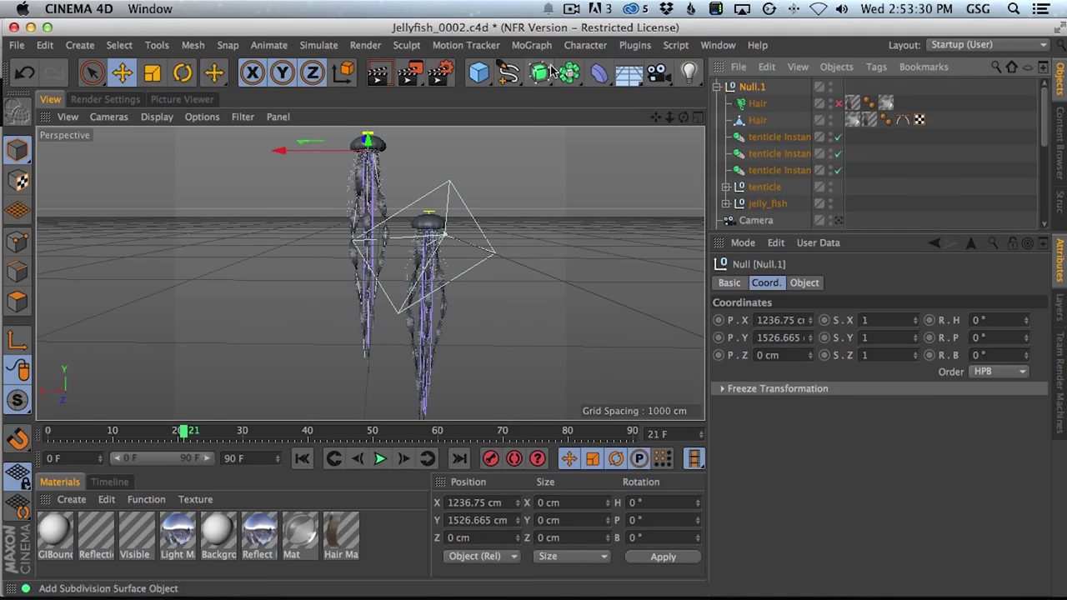
click(601, 75)
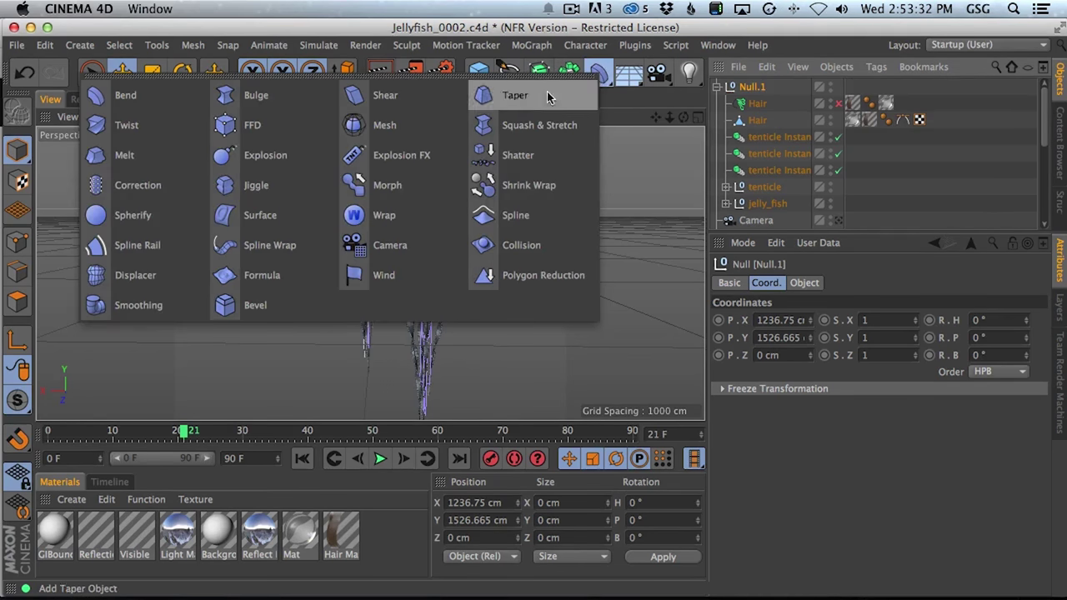
click(251, 245)
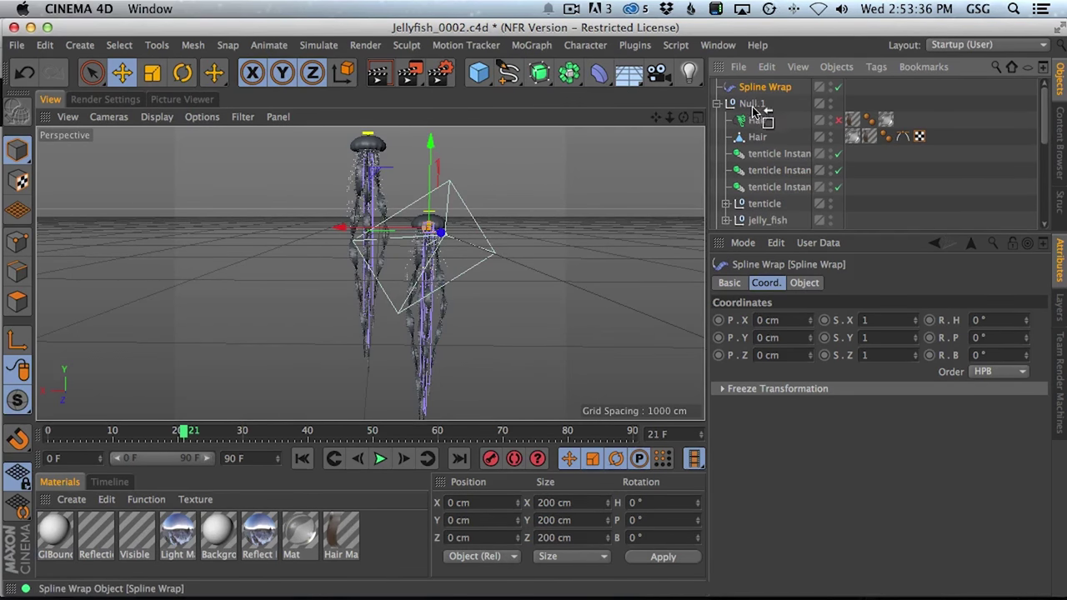
drag(753, 110, 752, 105)
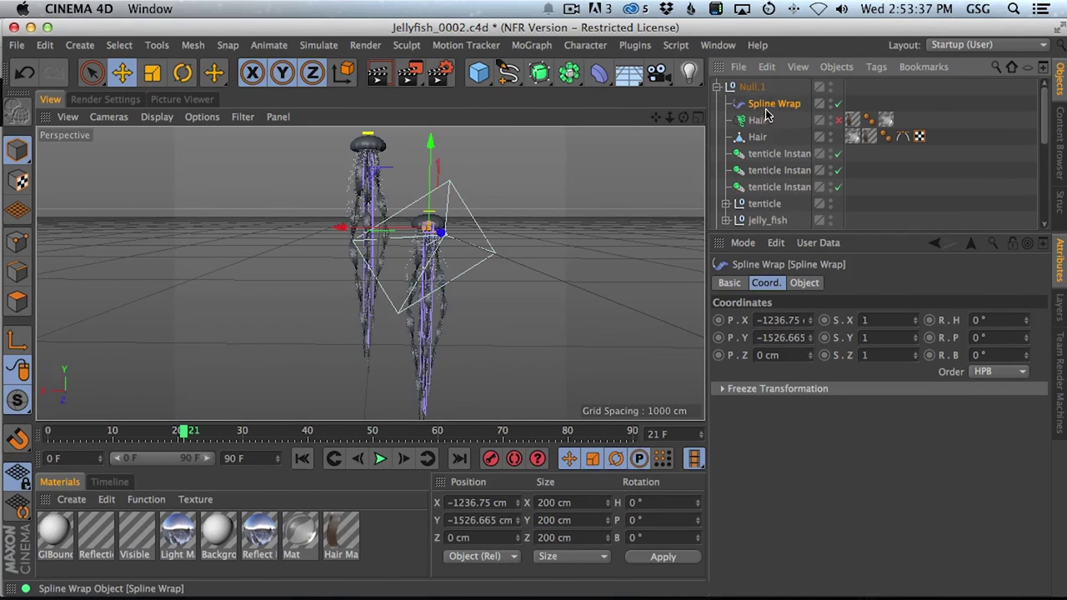
Draw a three-point Bezier spline in the front view, bowing out beside the jellyfish from bell height to the tentacle tips.
click(507, 74)
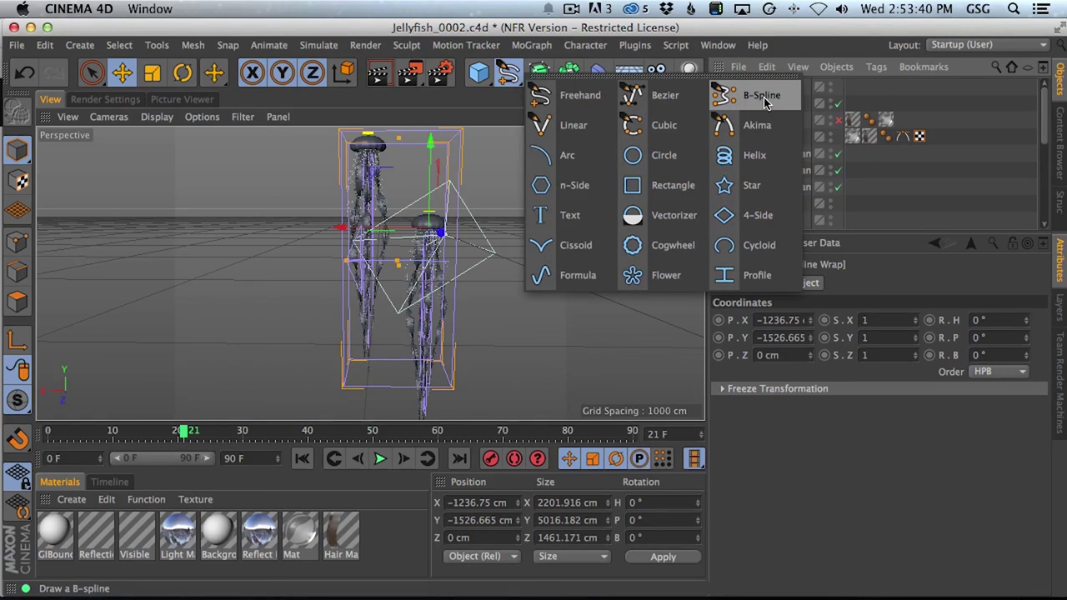
click(659, 97)
key(F2)
key(F5)
key(2)
drag(316, 322, 212, 354)
key(2)
drag(558, 348, 337, 417)
key(1)
drag(511, 345, 447, 330)
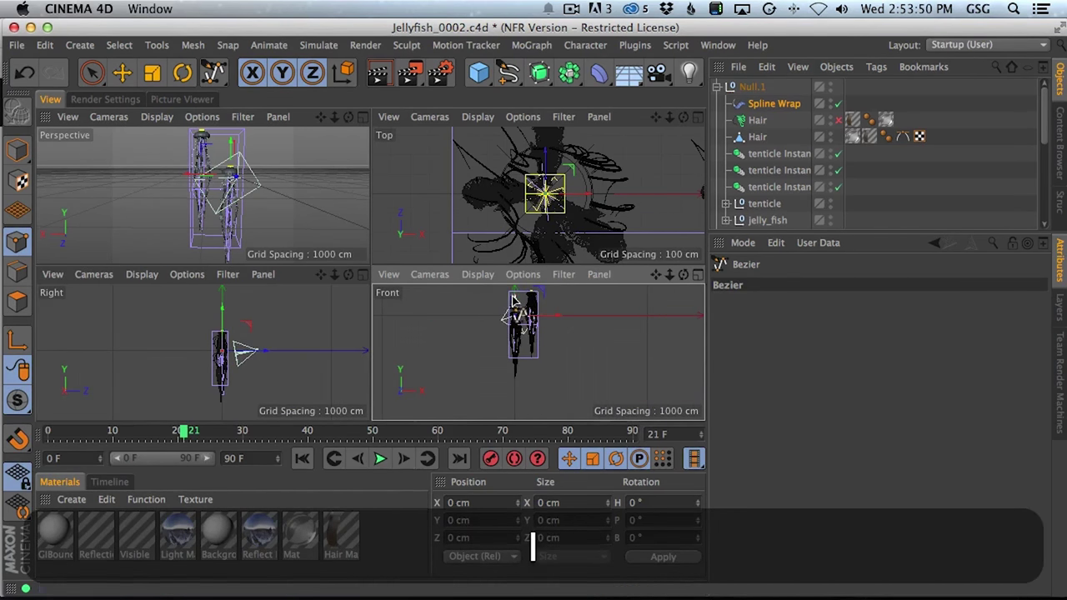
click(516, 299)
drag(499, 341, 509, 364)
click(516, 377)
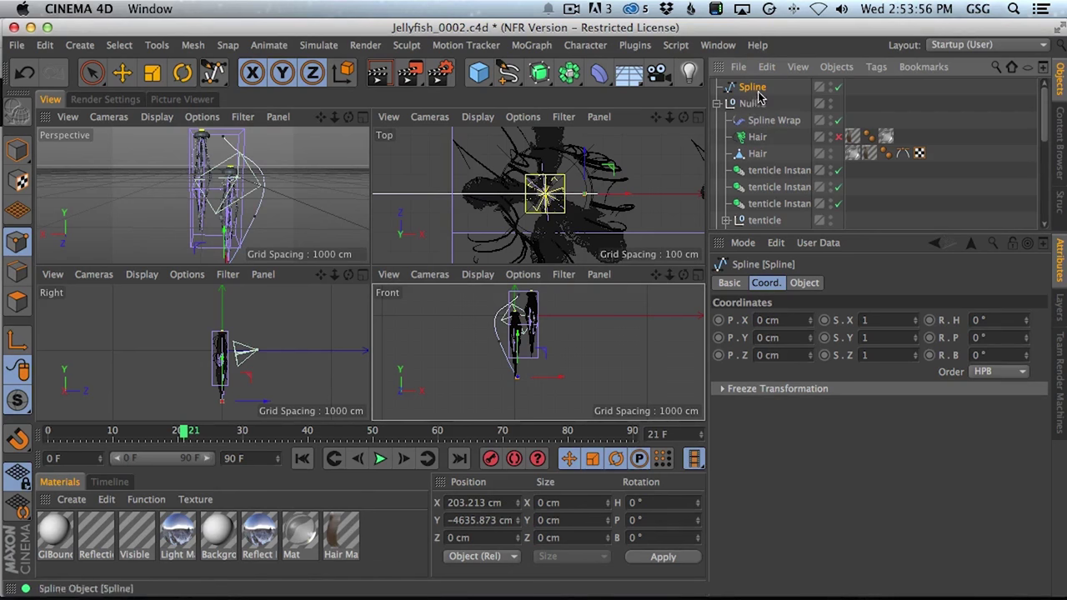
Assign the drawn spline as the Spline Wrap's Spline, leaving its Rail empty.
click(766, 120)
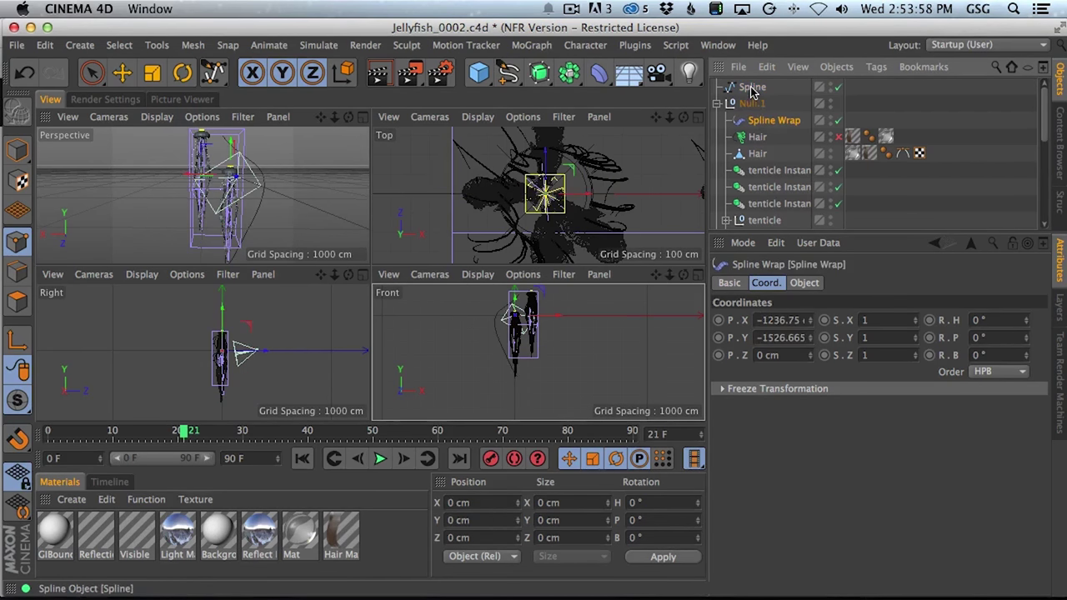
click(802, 282)
drag(750, 88, 752, 90)
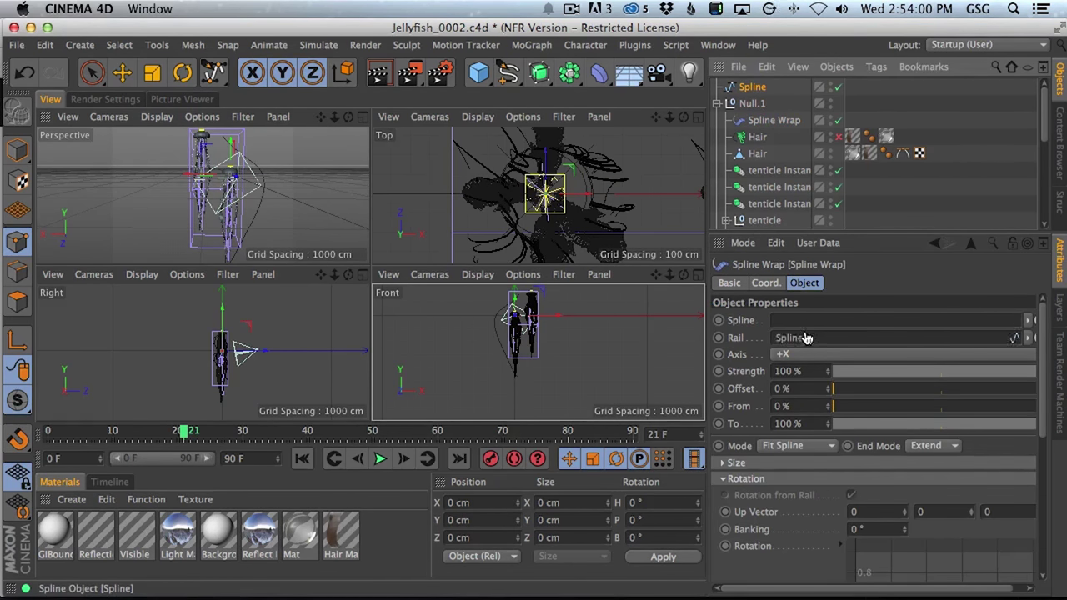
drag(800, 324, 802, 323)
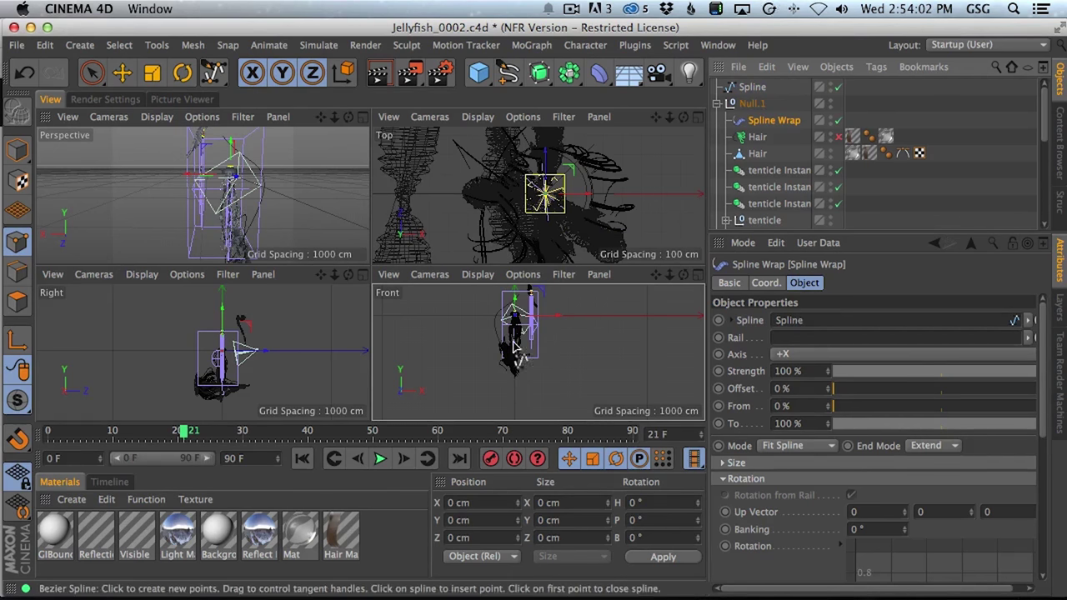
Try +Y as the Spline Wrap's Axis, settle on -Y, and check the bend direction.
click(796, 358)
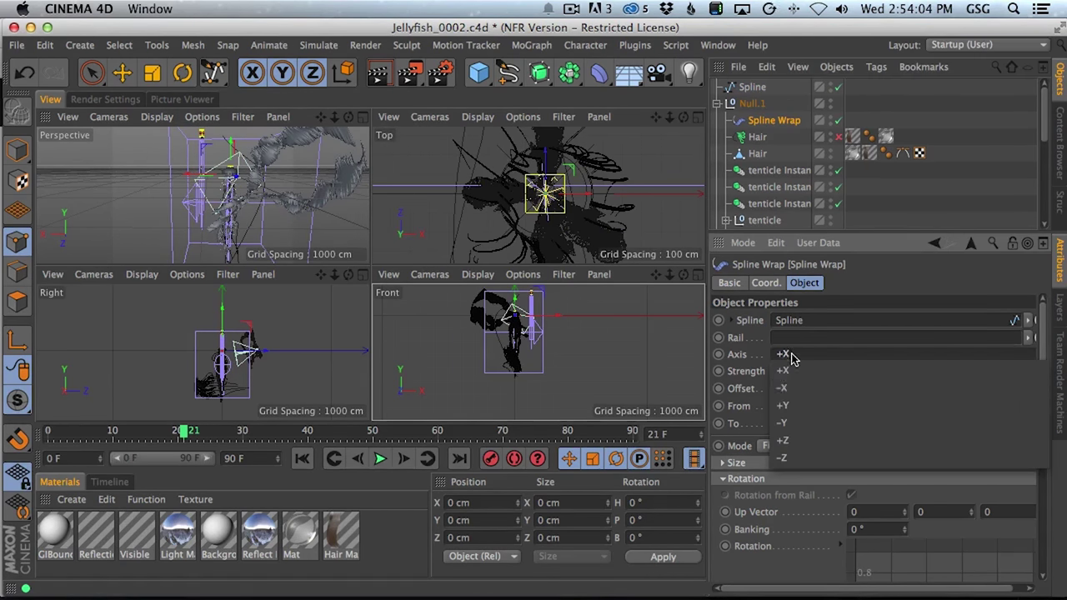
click(794, 408)
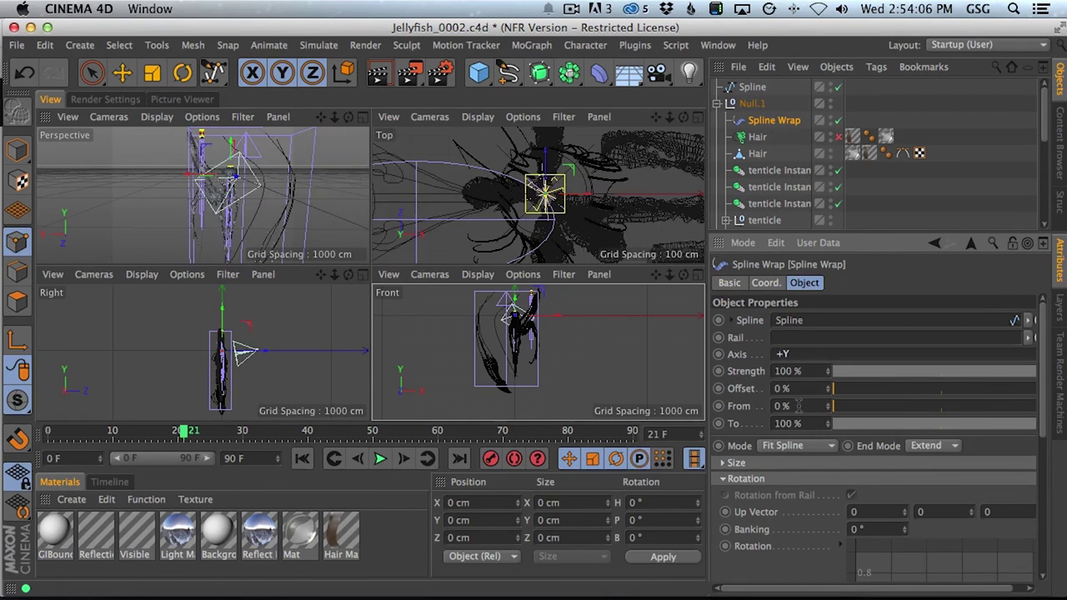
key(2)
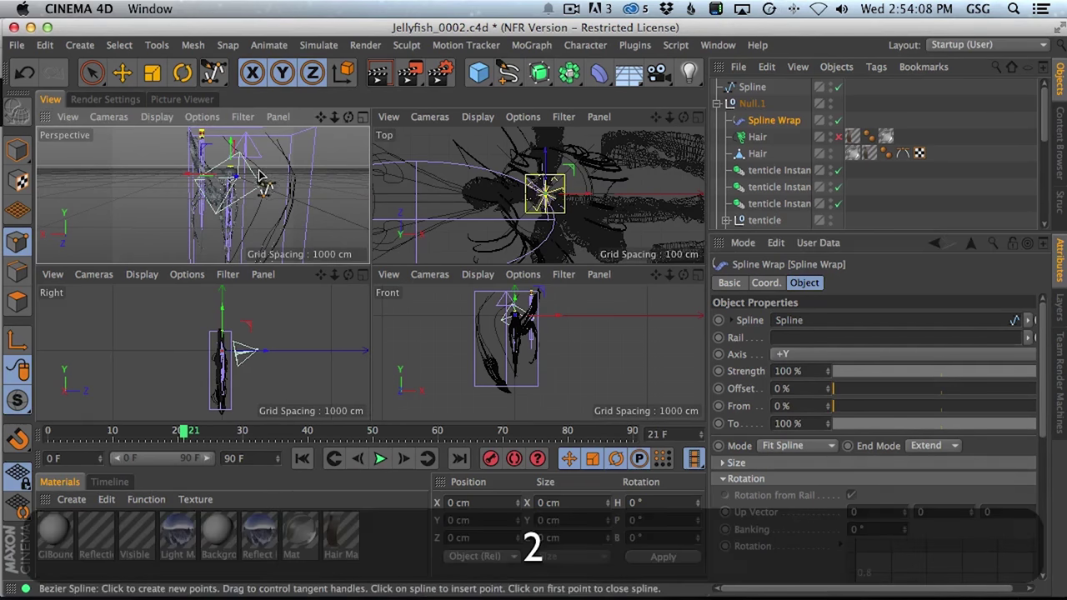
drag(262, 174, 252, 183)
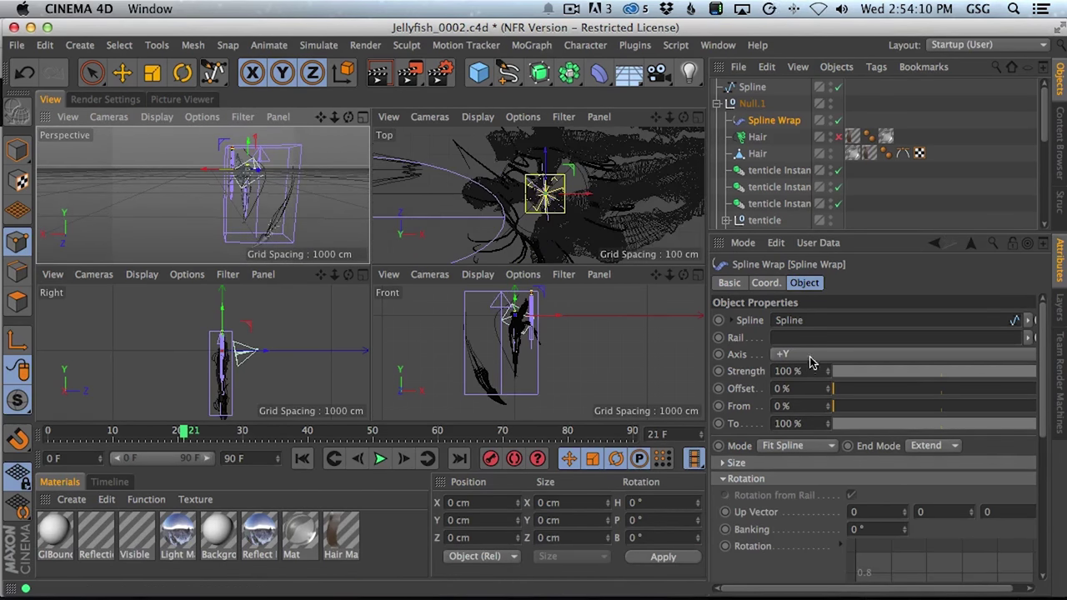
click(793, 354)
click(805, 422)
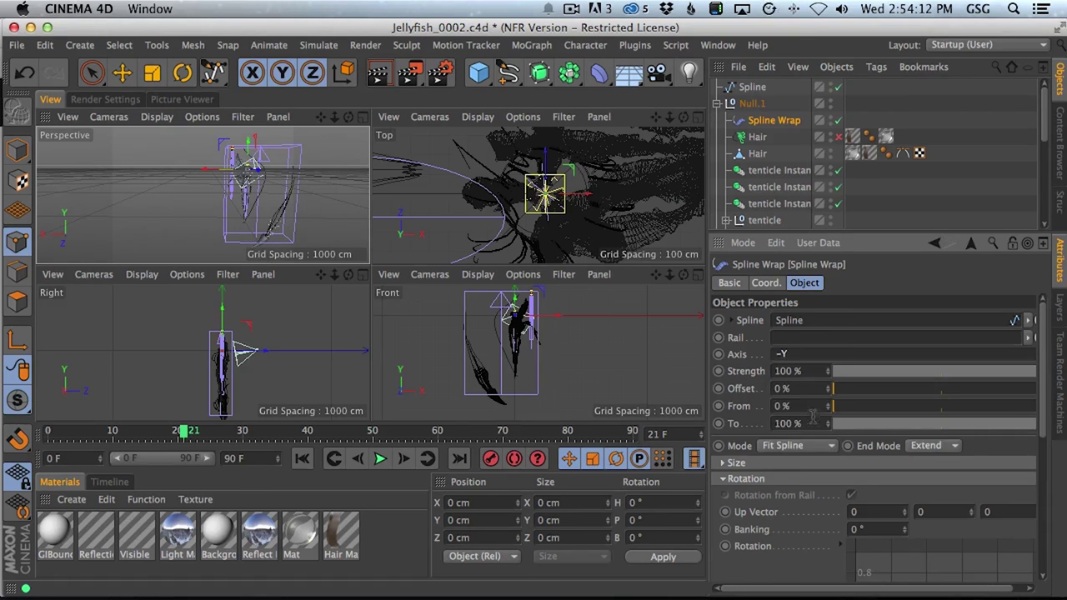
key(3)
drag(306, 187, 645, 195)
key(1)
drag(194, 166, 233, 188)
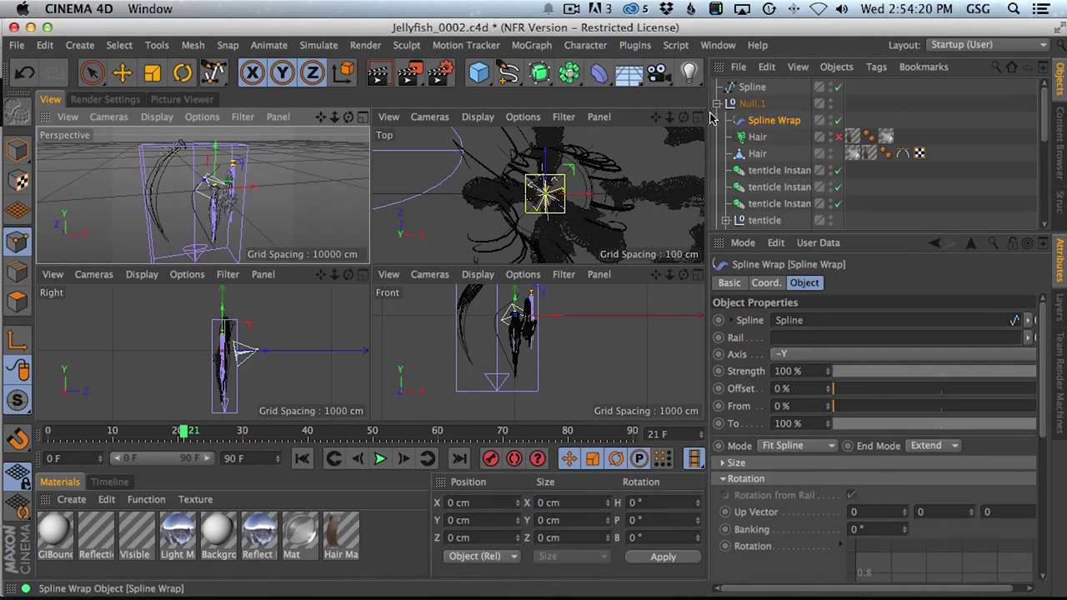
Try fixing the Spline Wrap's bounding box, then release it again.
click(765, 120)
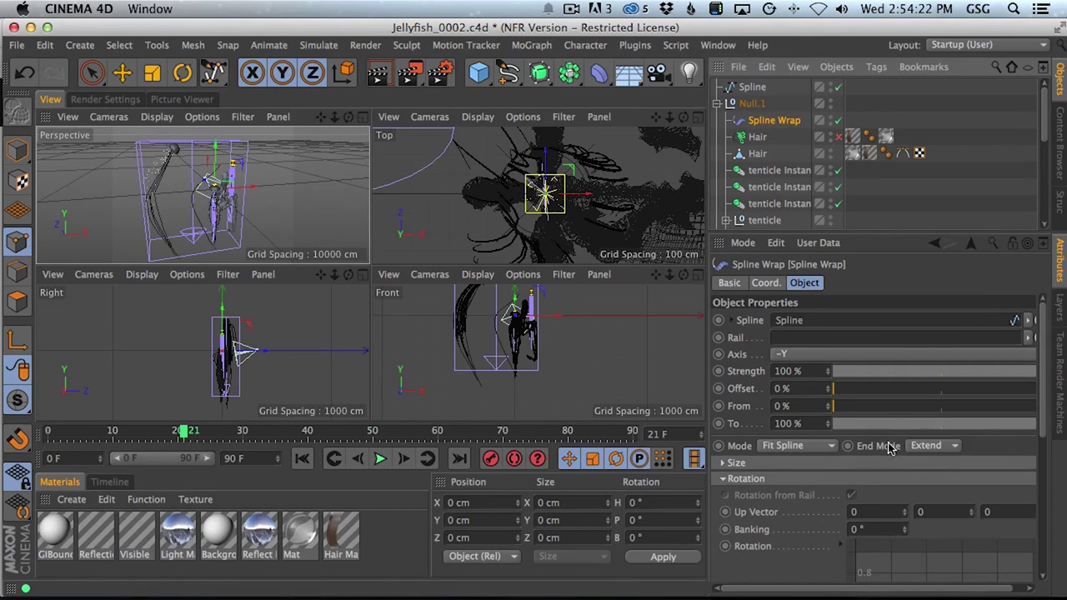
drag(1041, 412, 1026, 550)
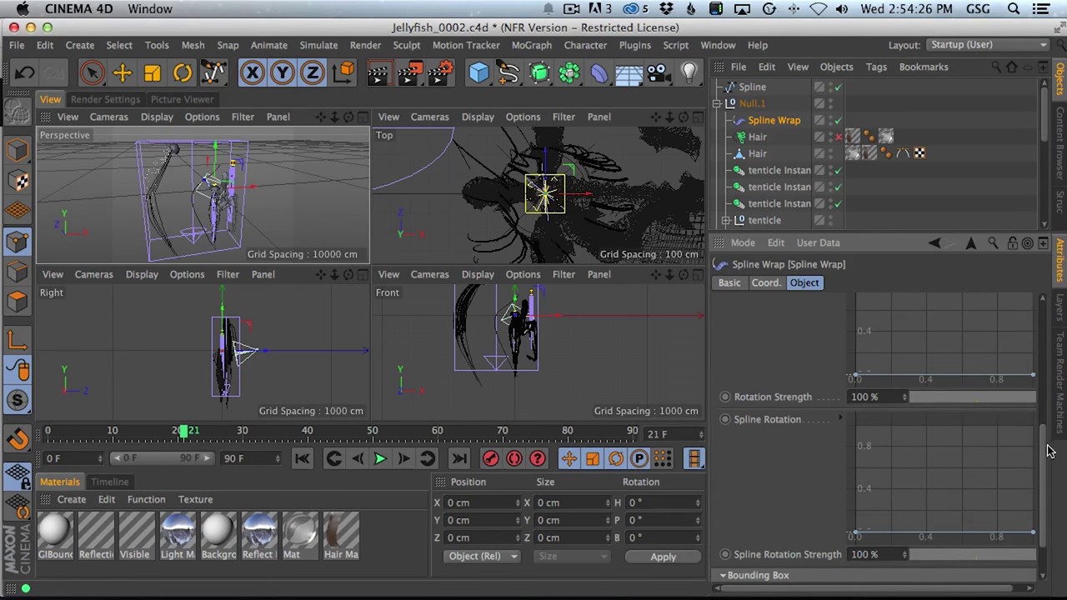
drag(1049, 451, 1046, 481)
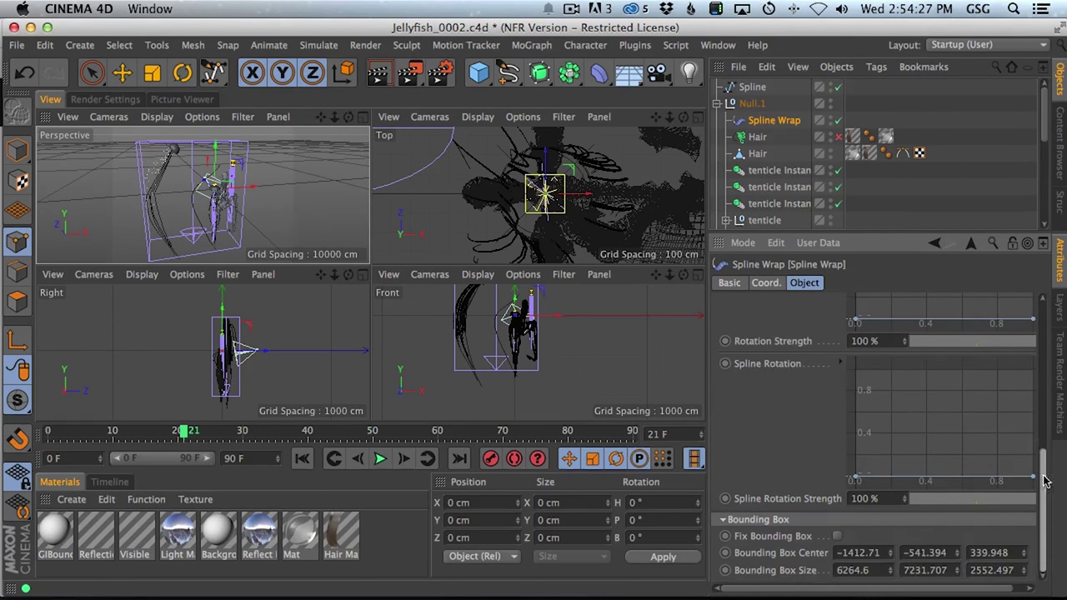
click(838, 536)
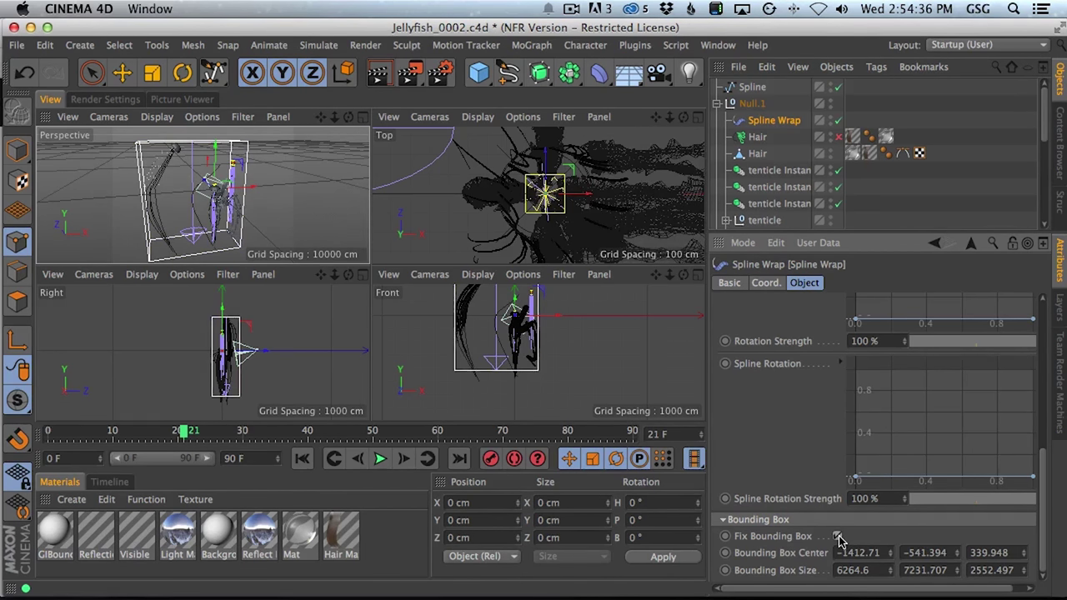
click(837, 537)
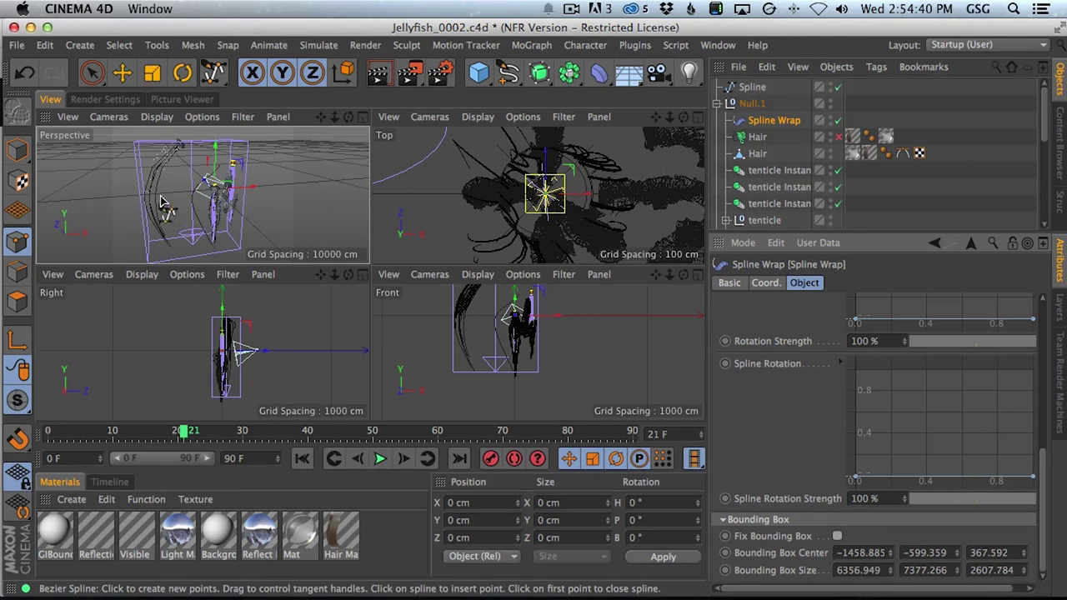
Disable the Spline Wrap and its spline, and look through the scene's Camera again.
click(837, 120)
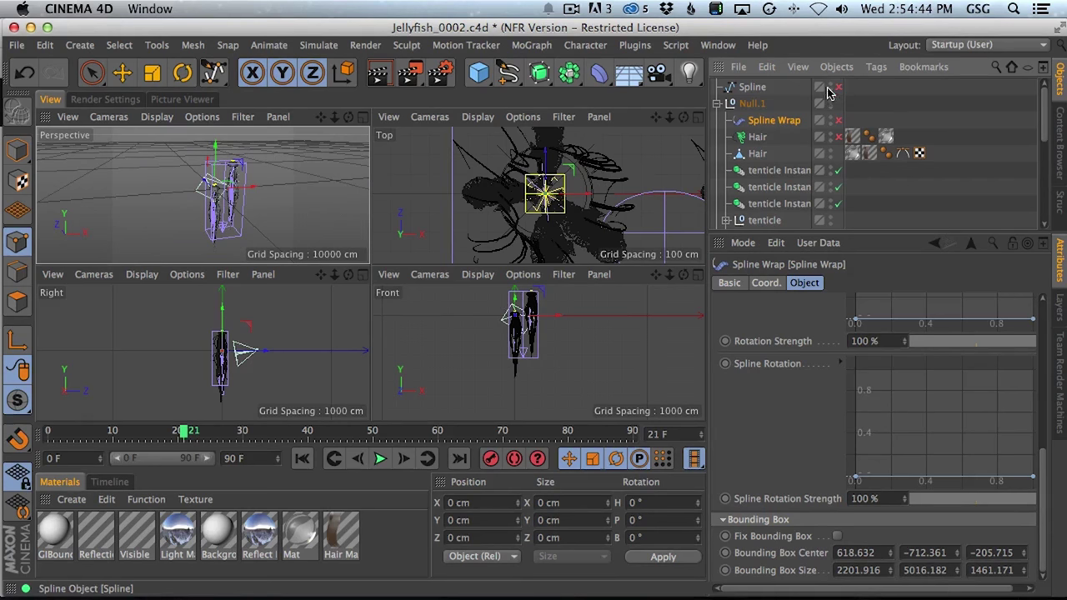
scroll(1037, 158, down, 5)
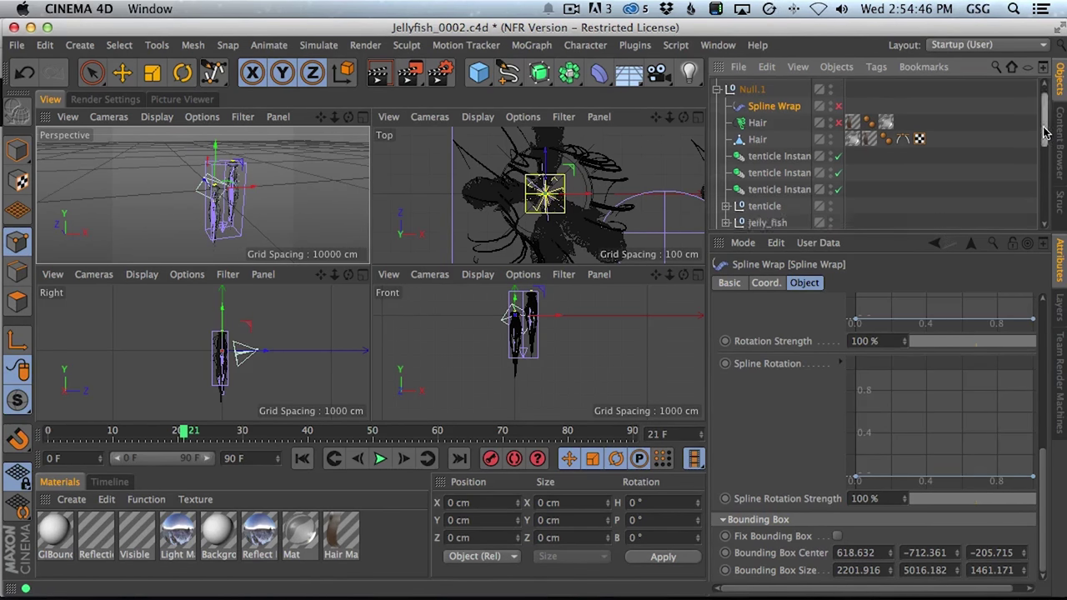
click(838, 110)
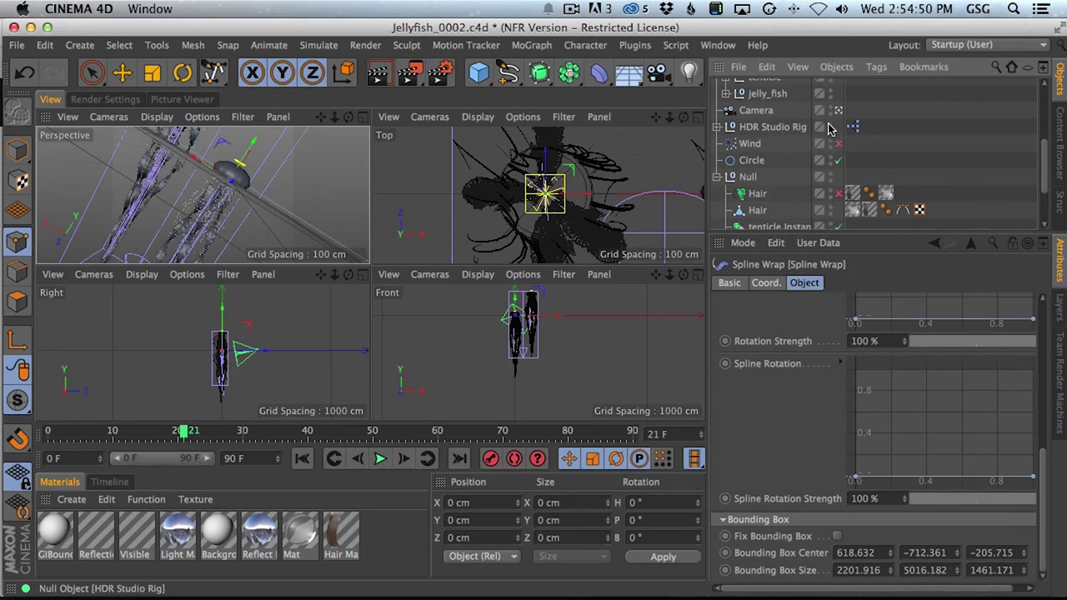
scroll(1047, 164, down, 3)
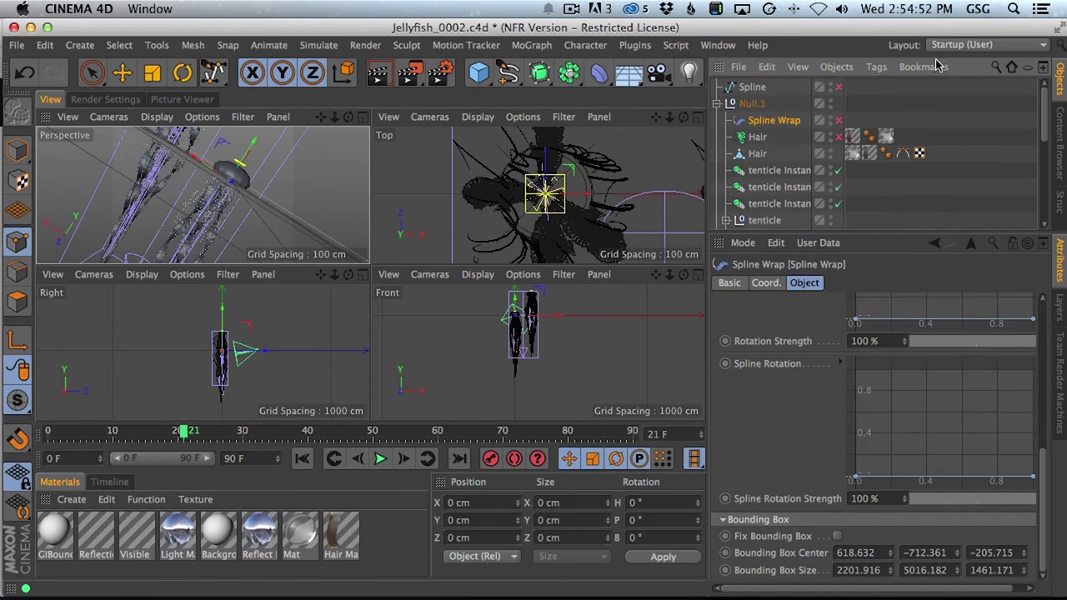
Shift the duplicated jellyfish group Null.1 slightly along Z and reframe the camera closer on both jellyfish.
click(753, 104)
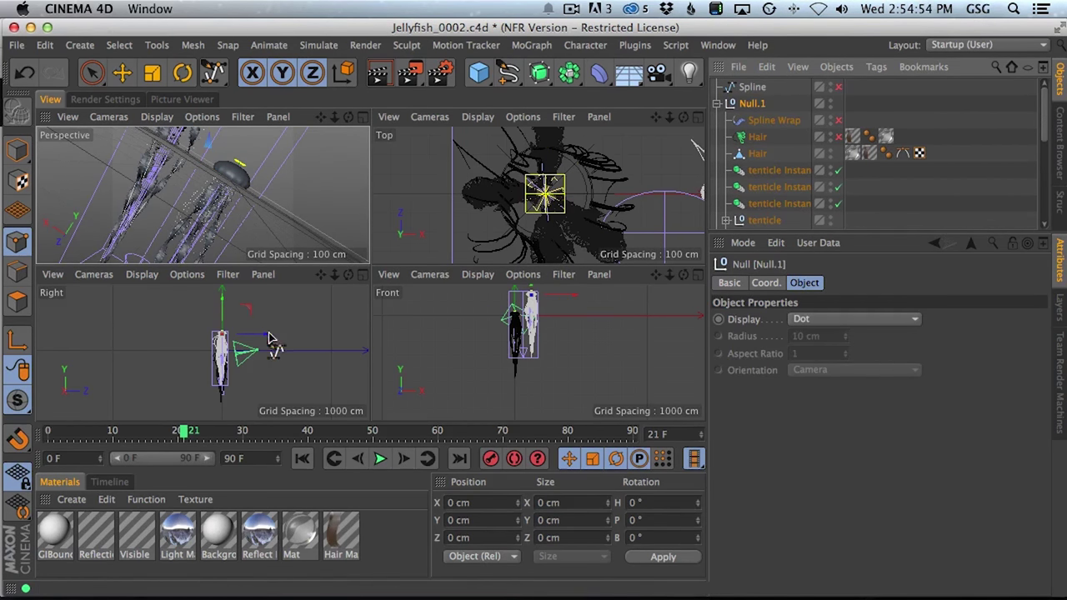
mouse_move(255, 338)
mouse_down()
mouse_move(279, 342)
mouse_move(265, 360)
mouse_move(247, 358)
mouse_move(259, 351)
mouse_up()
key(2)
drag(234, 176, 271, 134)
key(3)
key(1)
drag(226, 184, 256, 165)
key(2)
drag(250, 168, 274, 162)
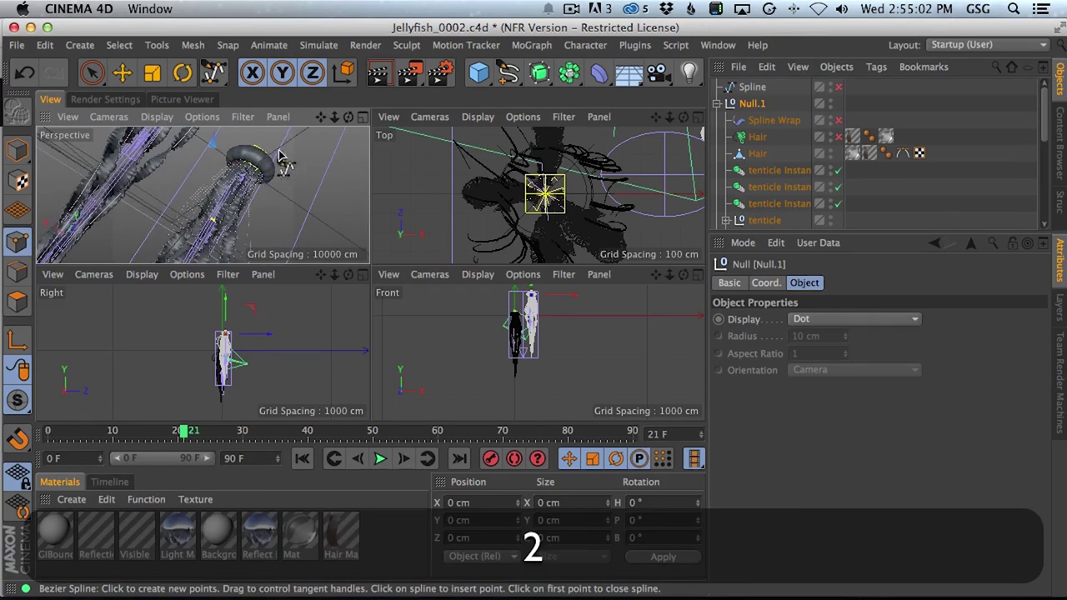
Rotate the duplicated jellyfish group to about H 9°, P 5.75° and B 353°, and maximize the perspective view.
click(261, 337)
drag(261, 334, 241, 342)
click(577, 303)
drag(578, 306, 546, 321)
key(r)
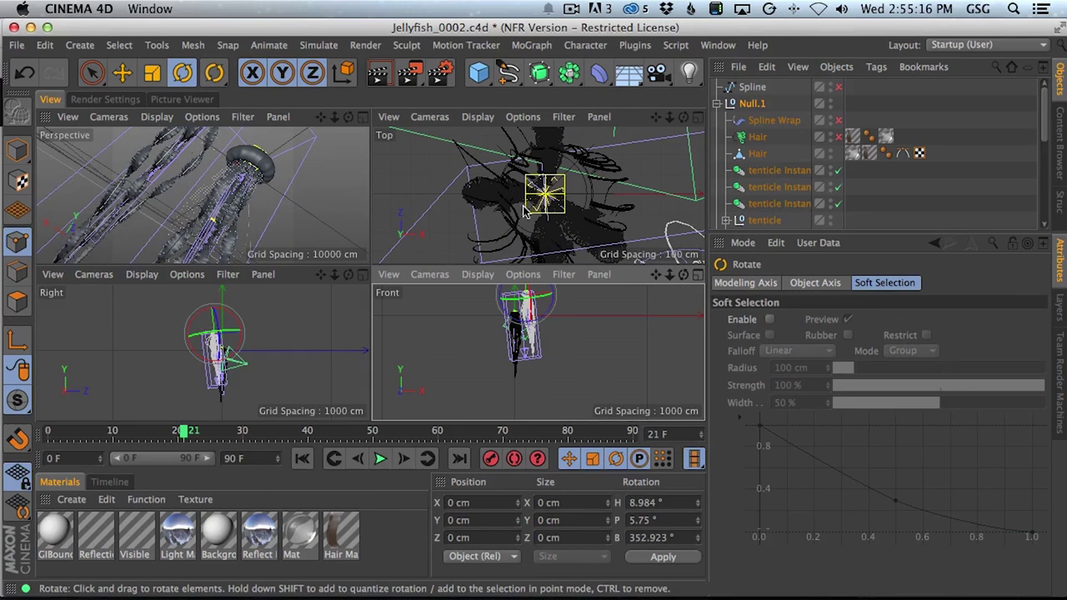
drag(549, 238, 550, 237)
click(363, 117)
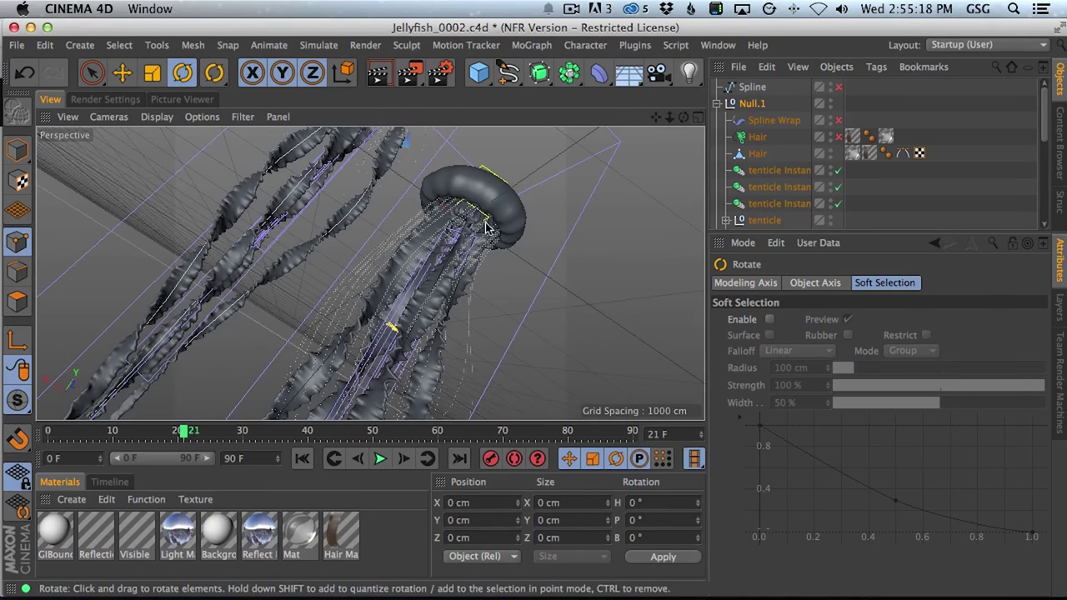
Create a new material, apply it to Null.1, and copy its texture tag to the original jellyfish group Null.
click(71, 499)
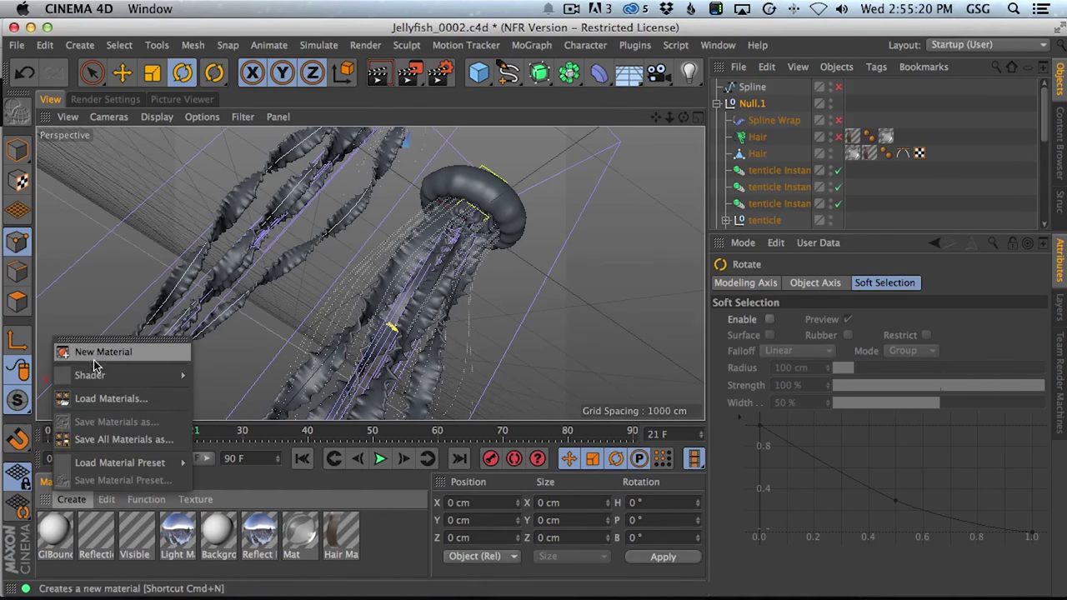
click(87, 350)
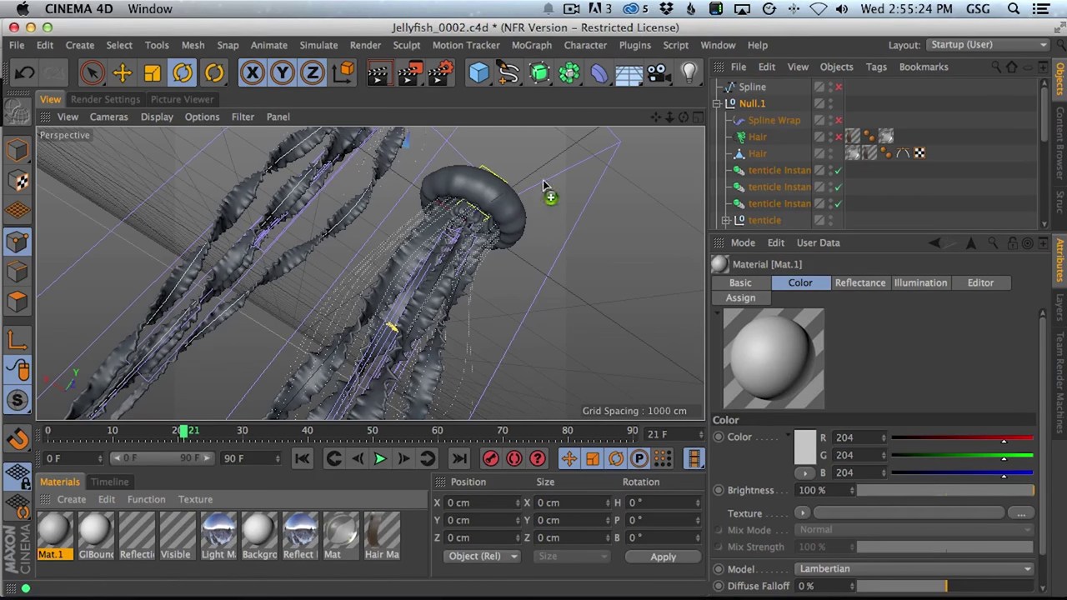
drag(752, 105, 754, 106)
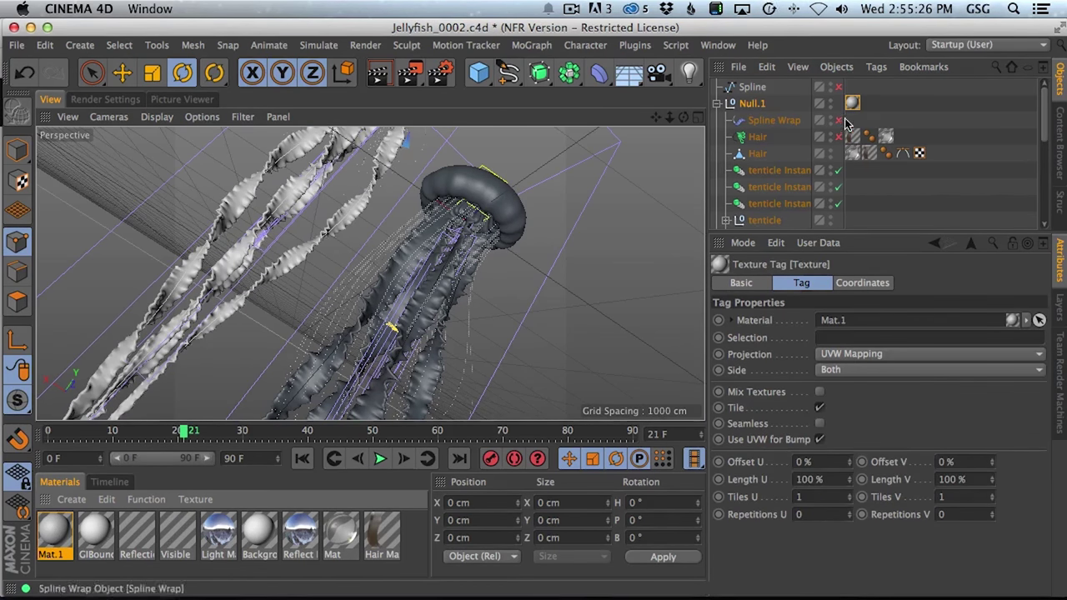
click(715, 104)
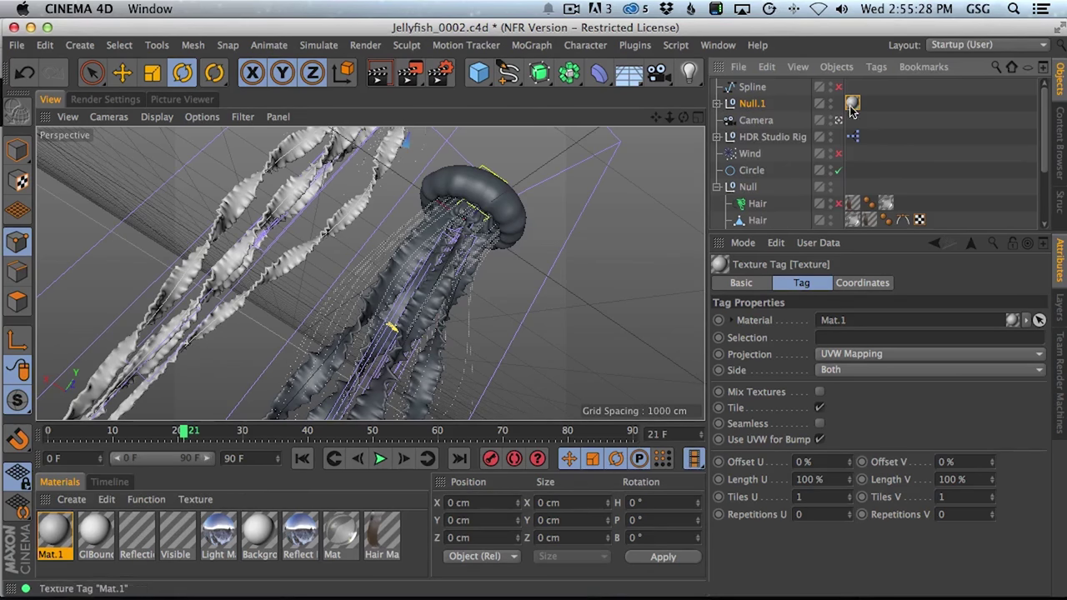
super+drag(852, 111, 838, 123)
super+drag(742, 185, 742, 188)
click(717, 187)
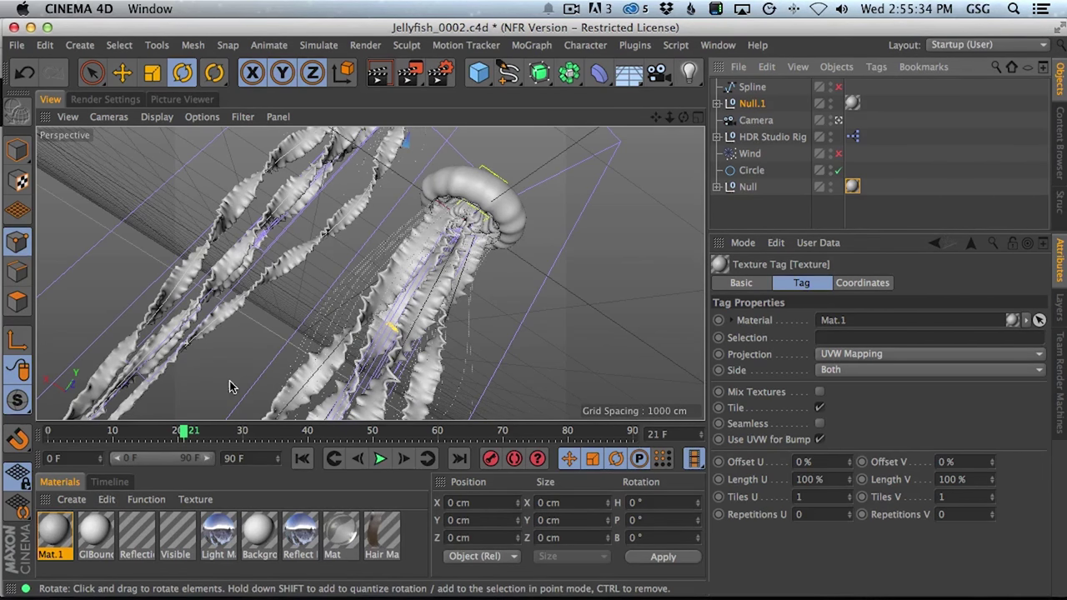
Enable Transparency on the Mat.1 material with a Refraction of 1.4.
key(1)
drag(479, 221, 465, 249)
key(2)
key(1)
double_click(55, 529)
drag(432, 121, 636, 103)
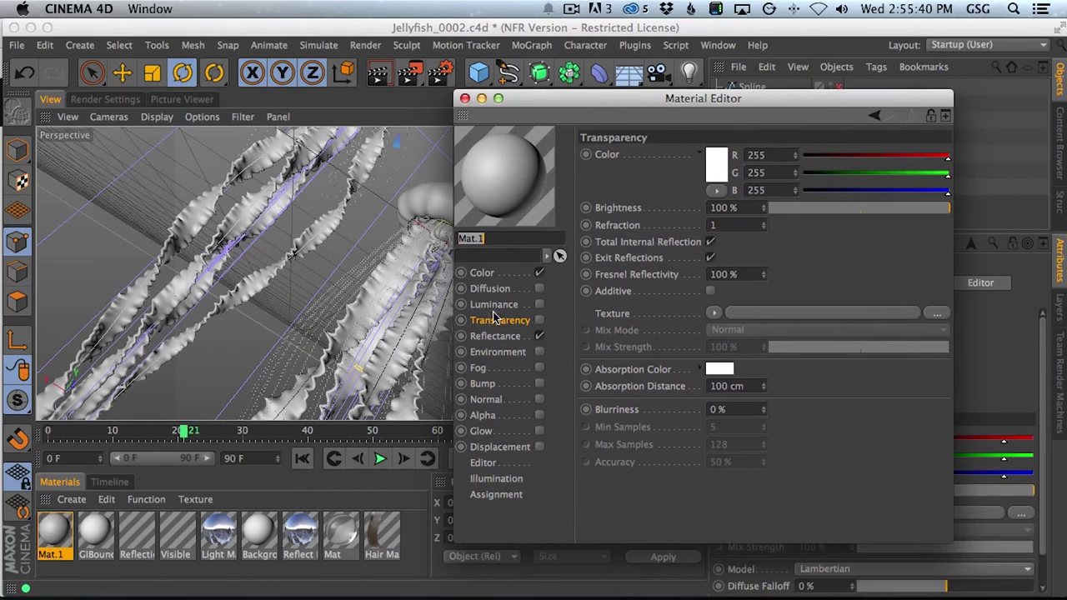
click(539, 321)
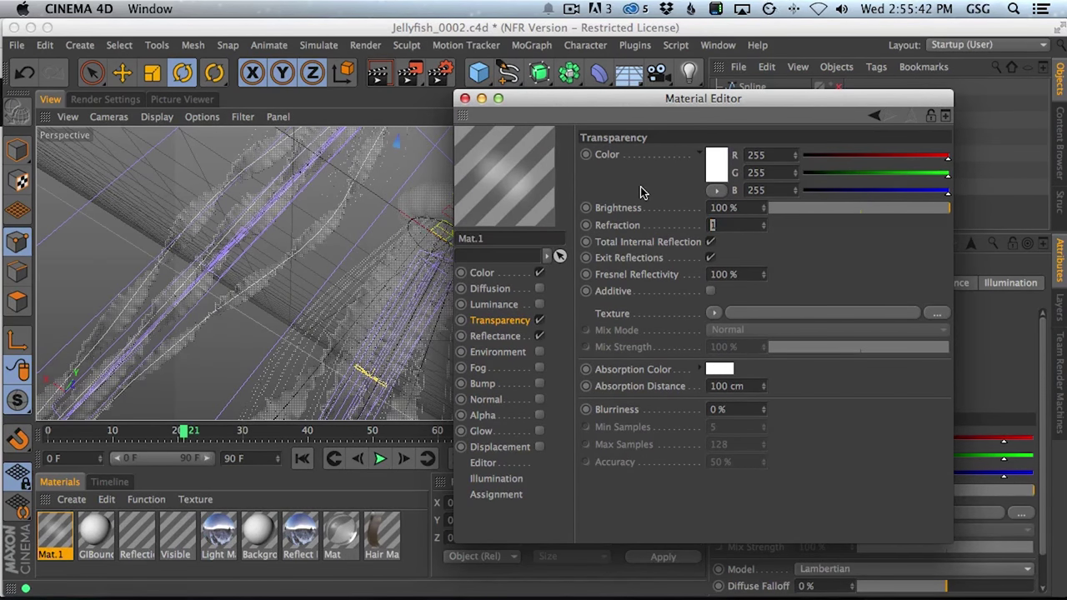
text(.4)
key(Return)
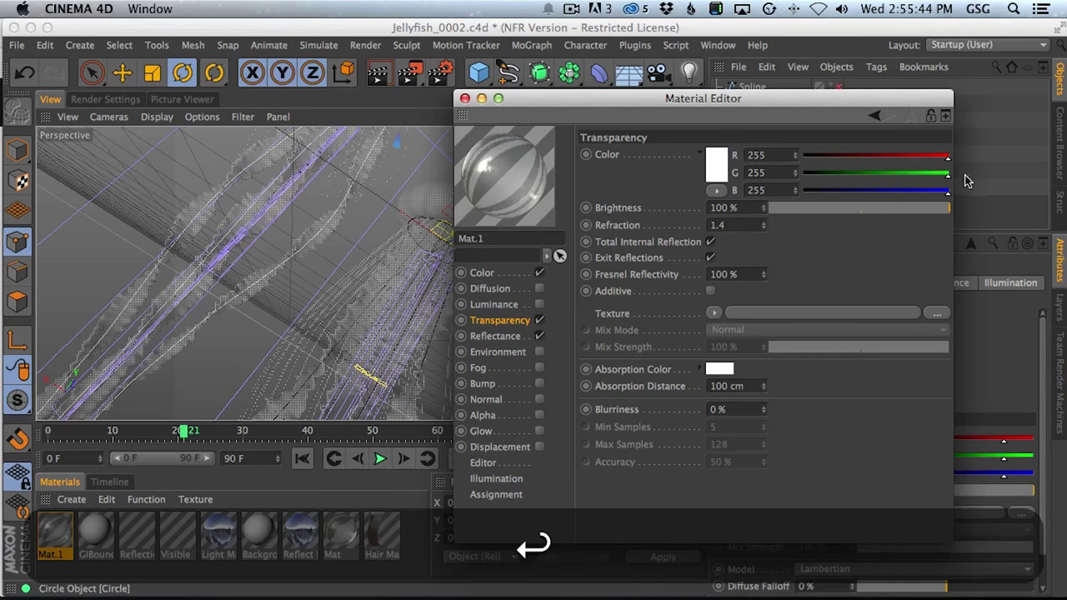
Set the Roughness of Mat.1's Transparency reflectance layer to 47% and move the Material Editor aside.
click(504, 336)
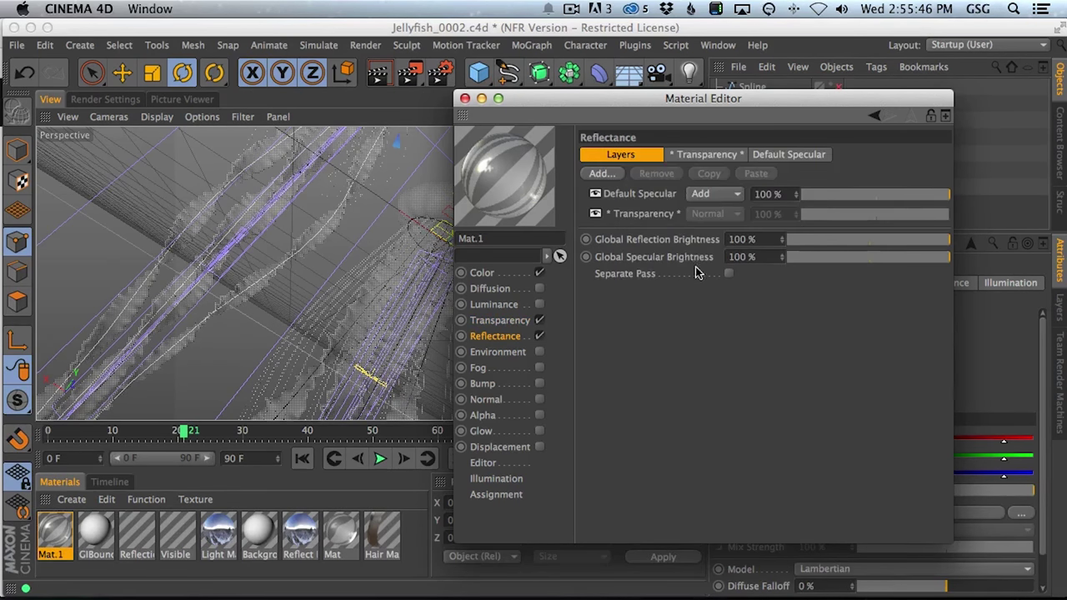
click(647, 216)
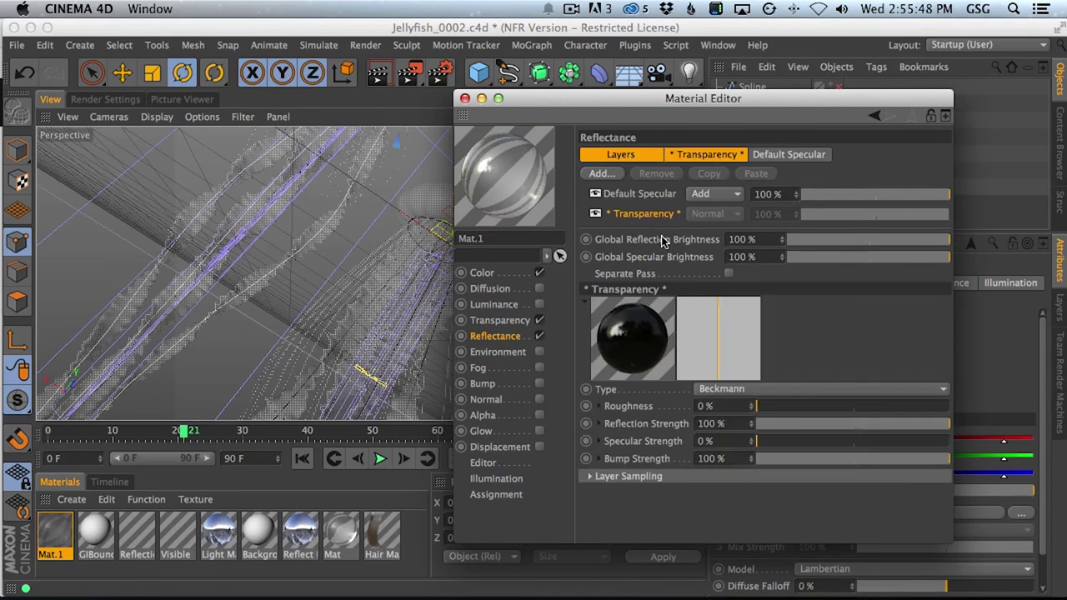
drag(807, 414, 861, 408)
drag(530, 100, 651, 238)
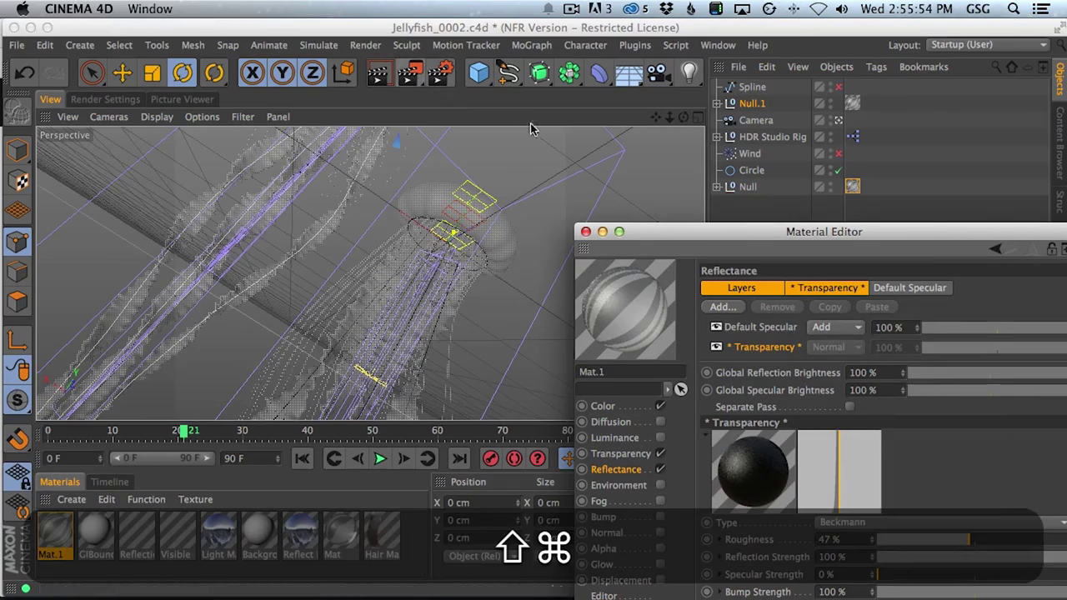
Set the render output to HDTV (16:9) with the ratio locked and a width of 500 pixels.
click(115, 99)
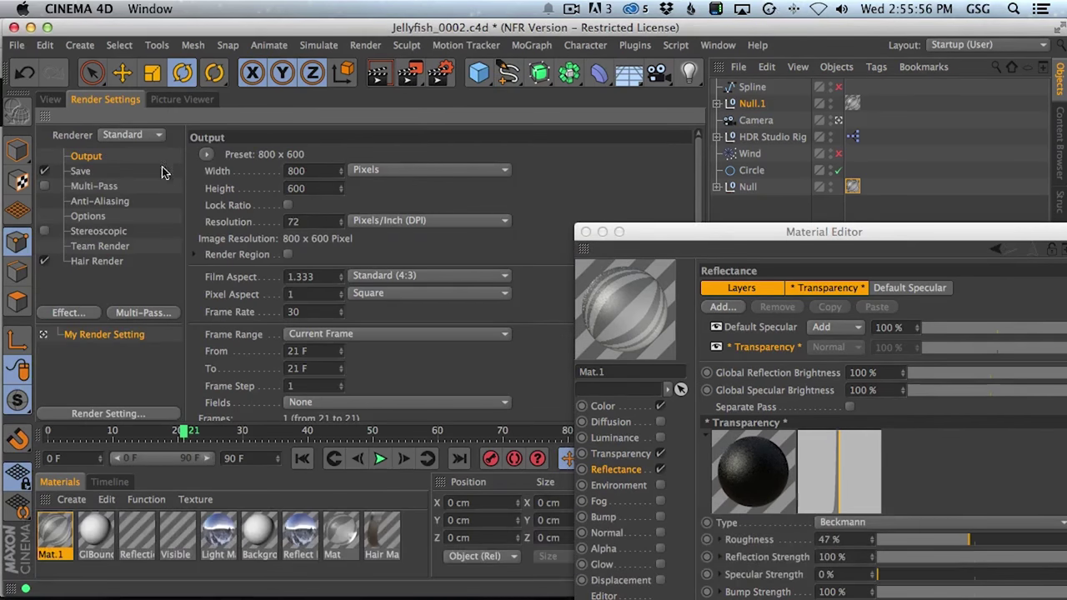
click(288, 205)
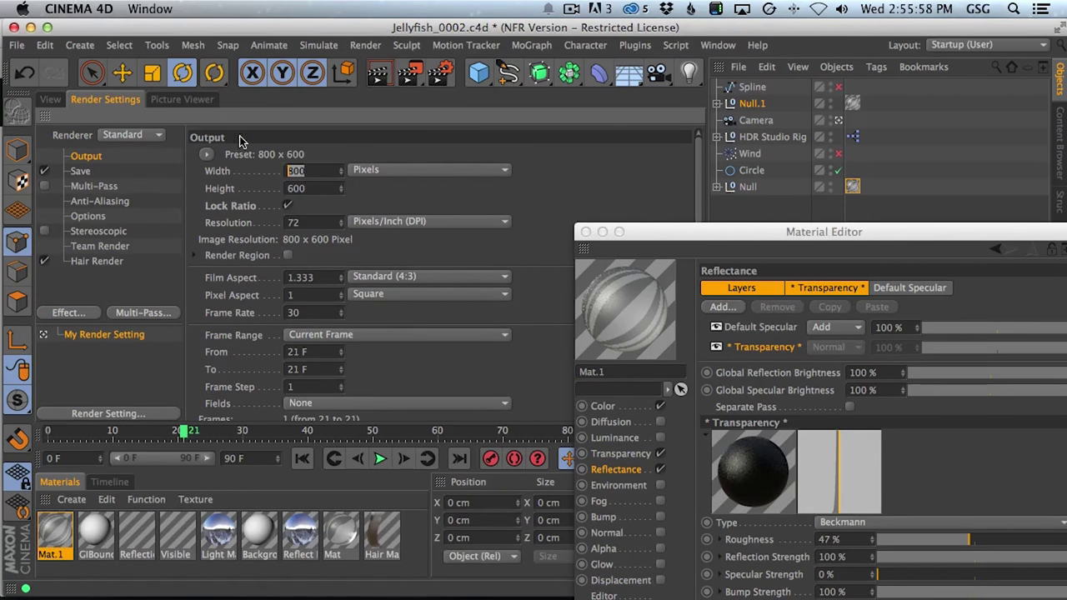
click(369, 281)
click(371, 349)
drag(315, 172, 245, 172)
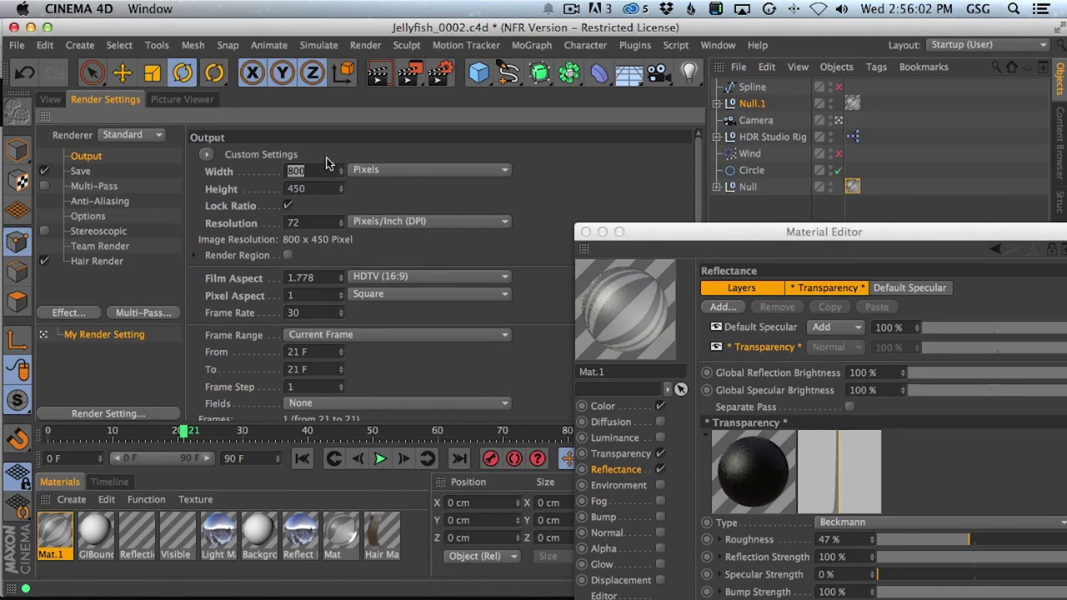
text(500)
key(Return)
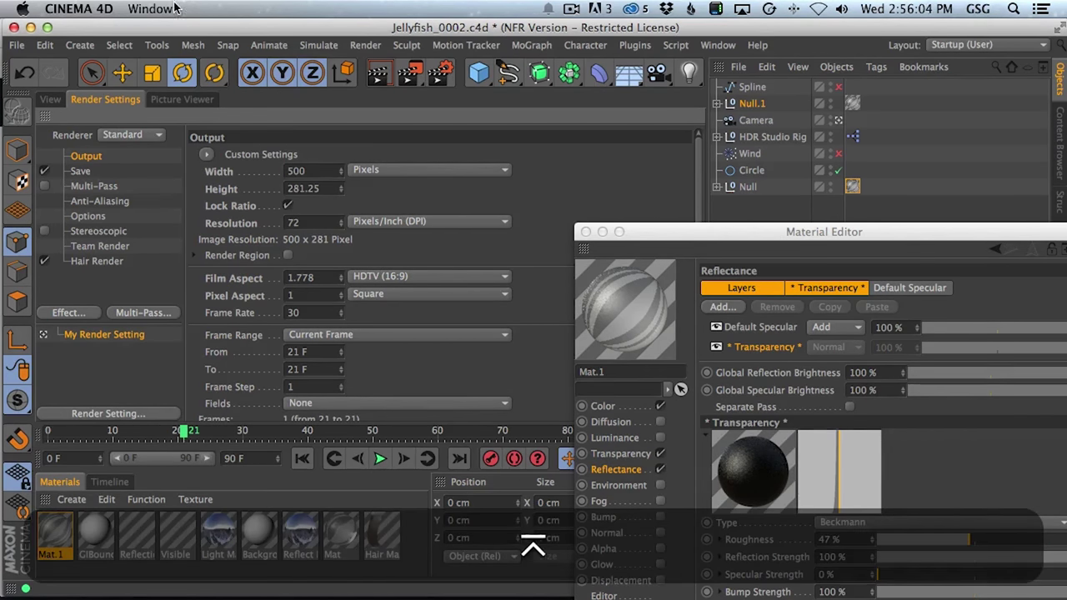
Render the current frame of the jellyfish scene to the Picture Viewer.
click(50, 100)
key(2)
drag(390, 292, 400, 281)
key(1)
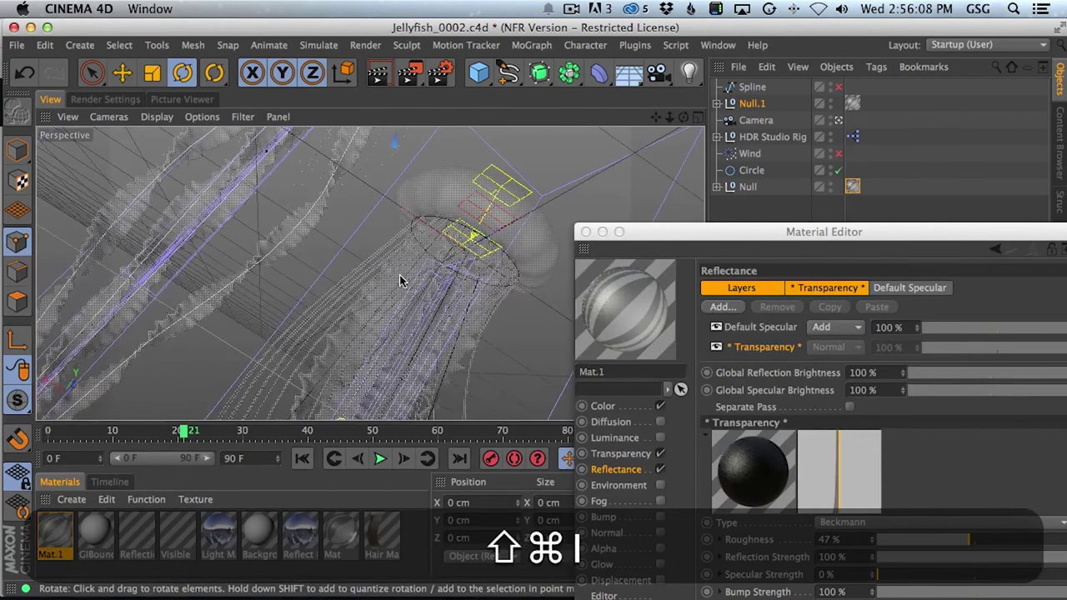
key(shift+super+r)
drag(669, 237, 644, 216)
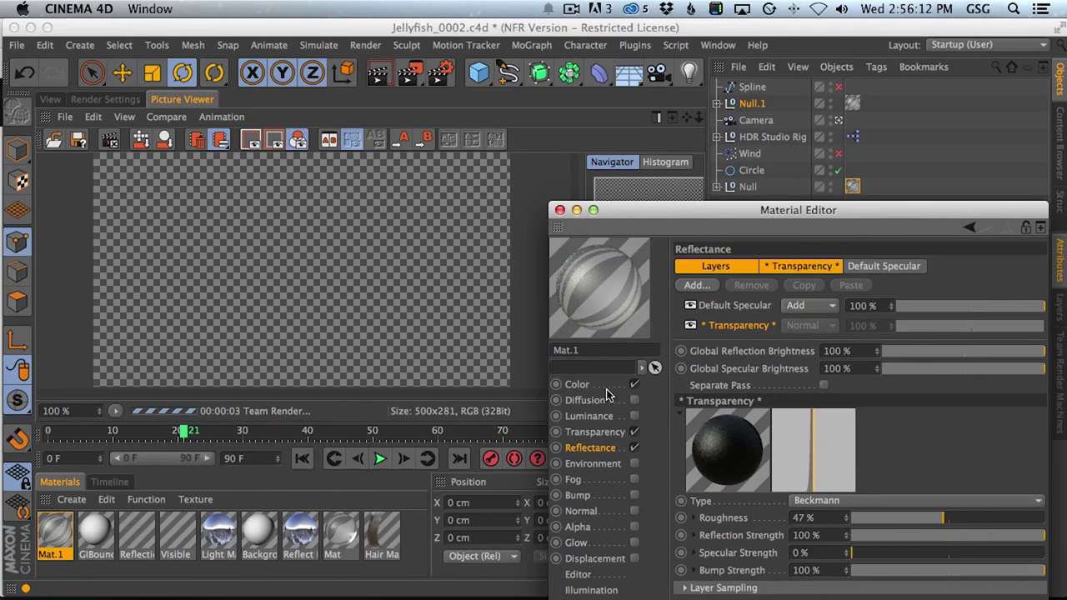
Turn off the Default Specular layer in Mat.1's Reflectance and move the Material Editor clear of the render.
click(691, 305)
drag(722, 215, 714, 159)
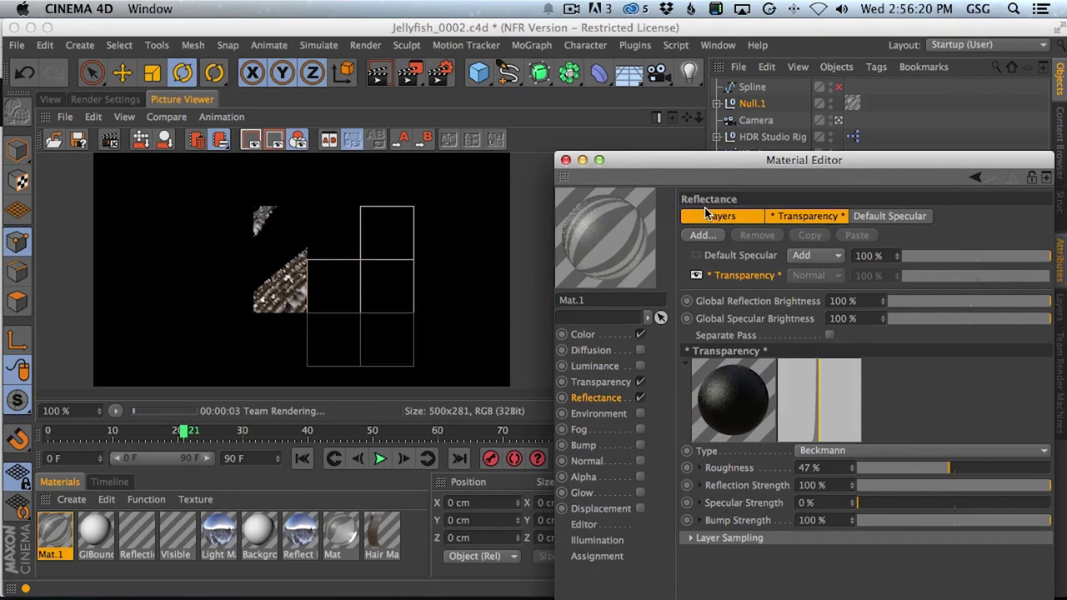
drag(706, 164, 693, 371)
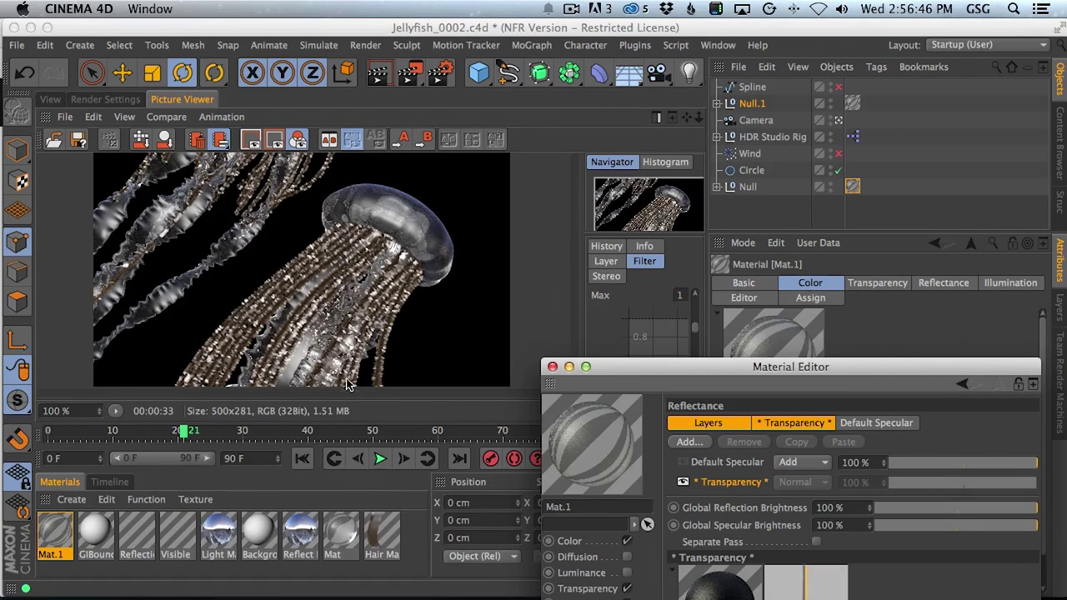
Delete the hair material tags from the two Hair objects inside Null.1.
click(50, 99)
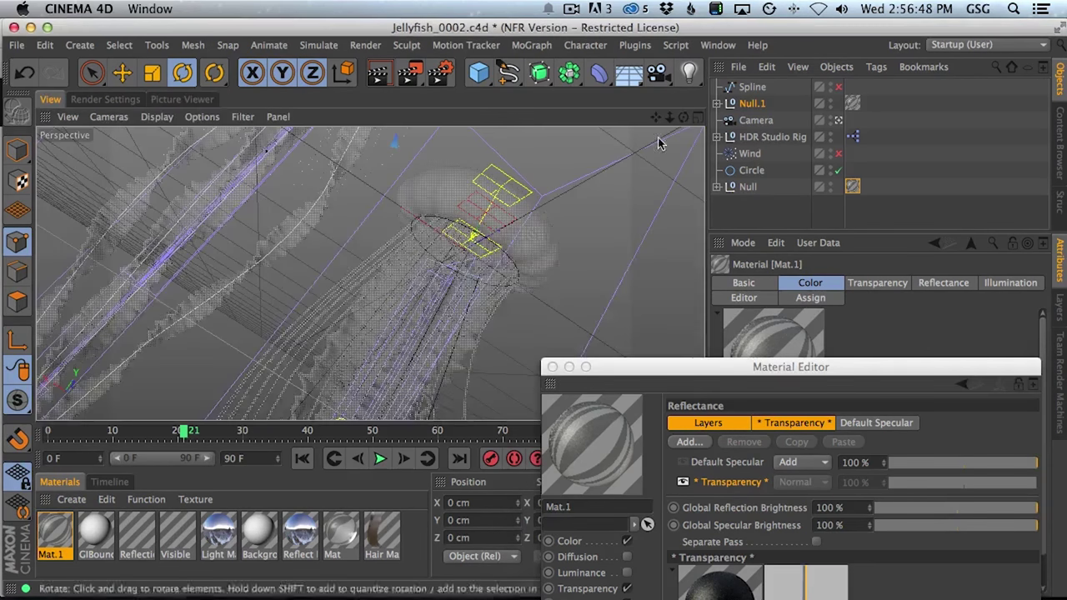
click(719, 104)
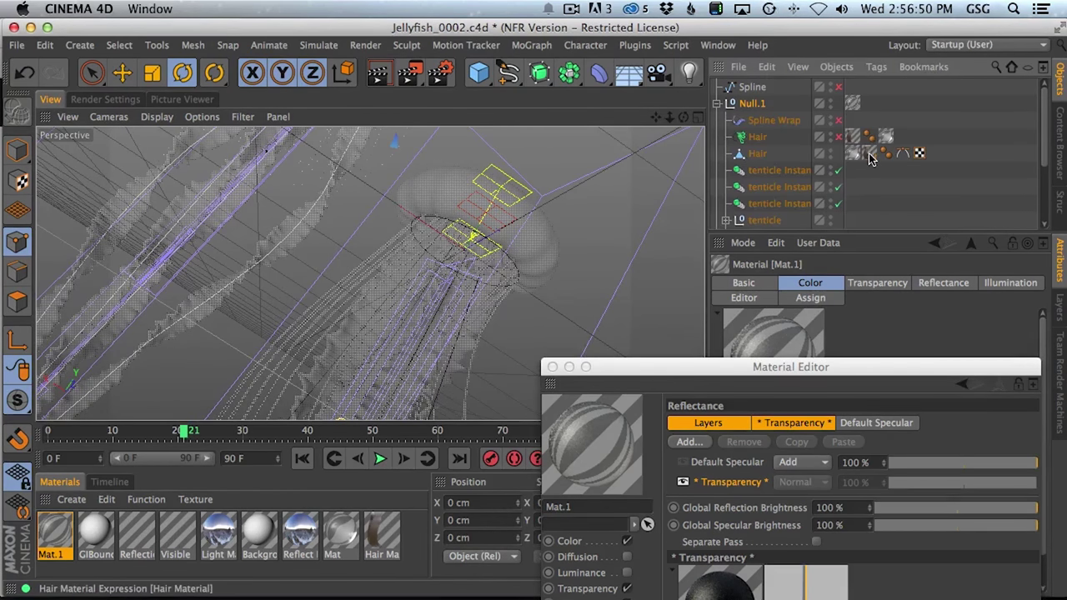
click(869, 153)
key(Delete)
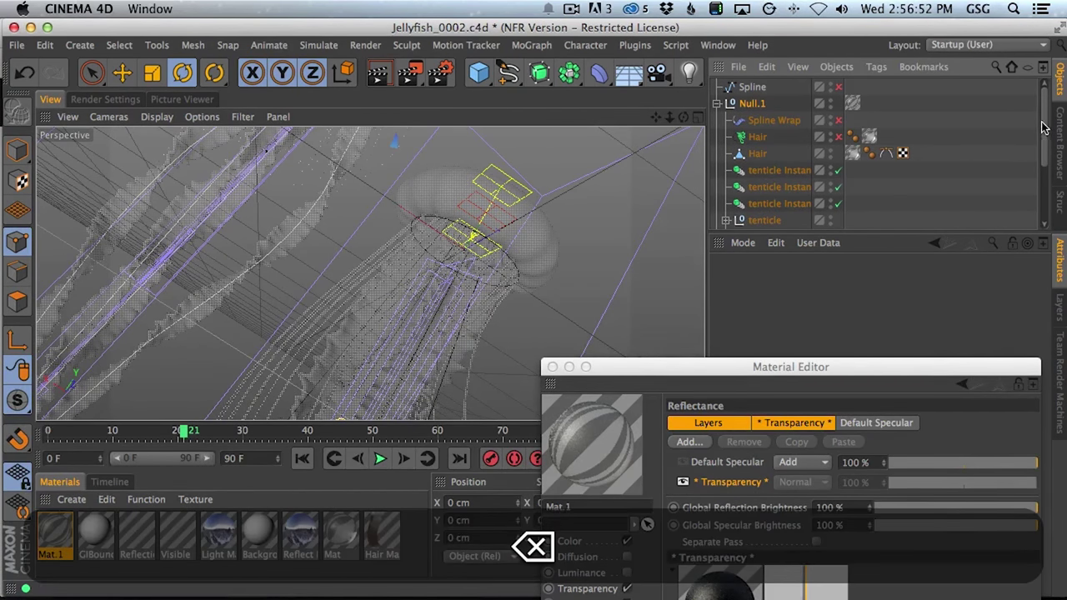
Delete the hair material tags from the two Hair objects inside the original jellyfish group Null.
drag(1044, 128, 1036, 205)
click(717, 172)
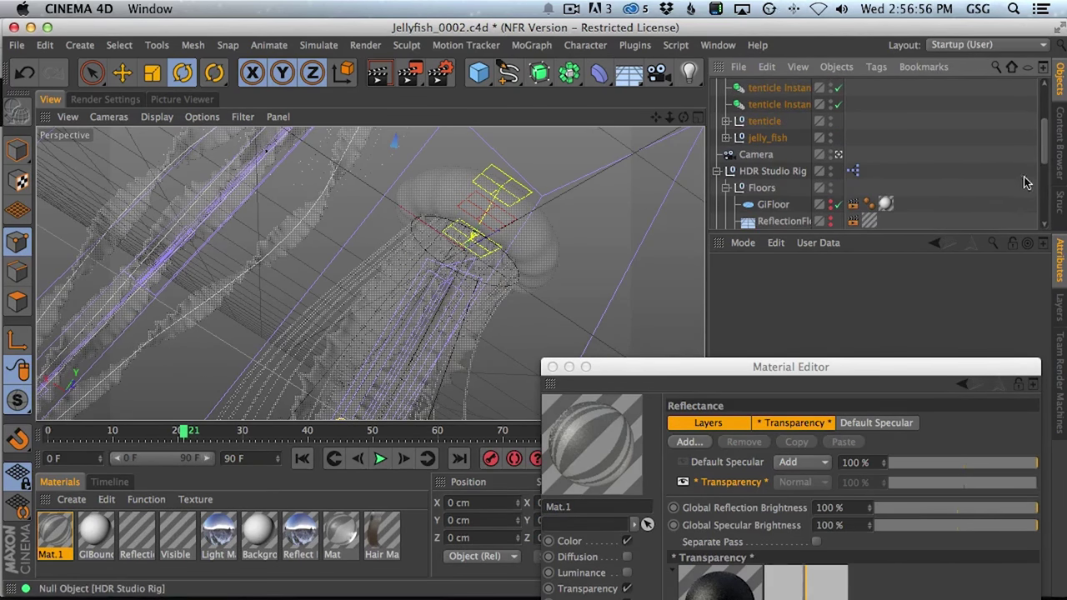
scroll(954, 156, down, 4)
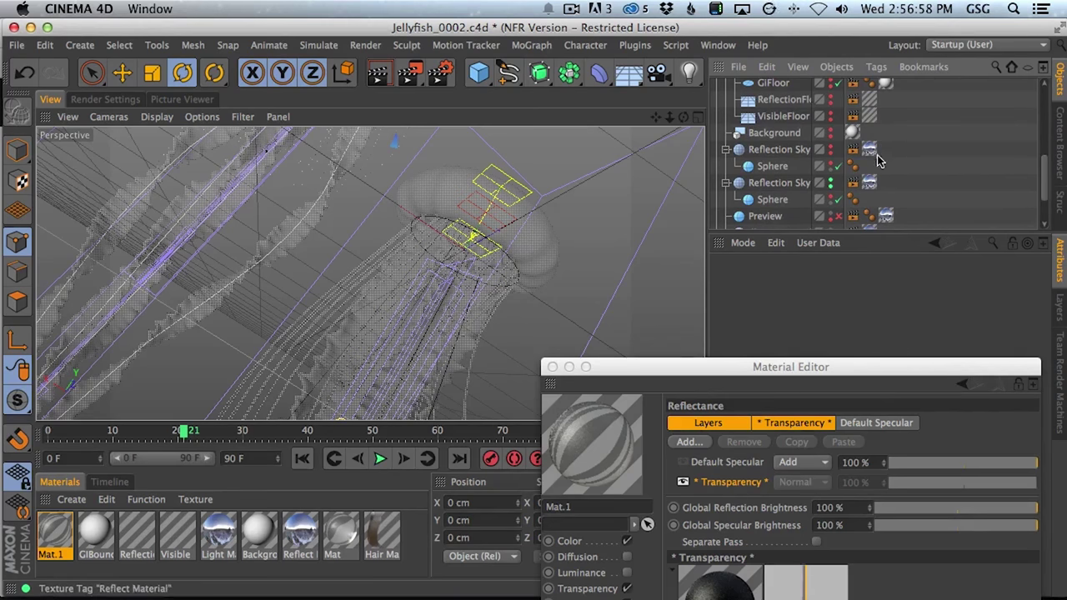
scroll(833, 158, up, 4)
click(726, 158)
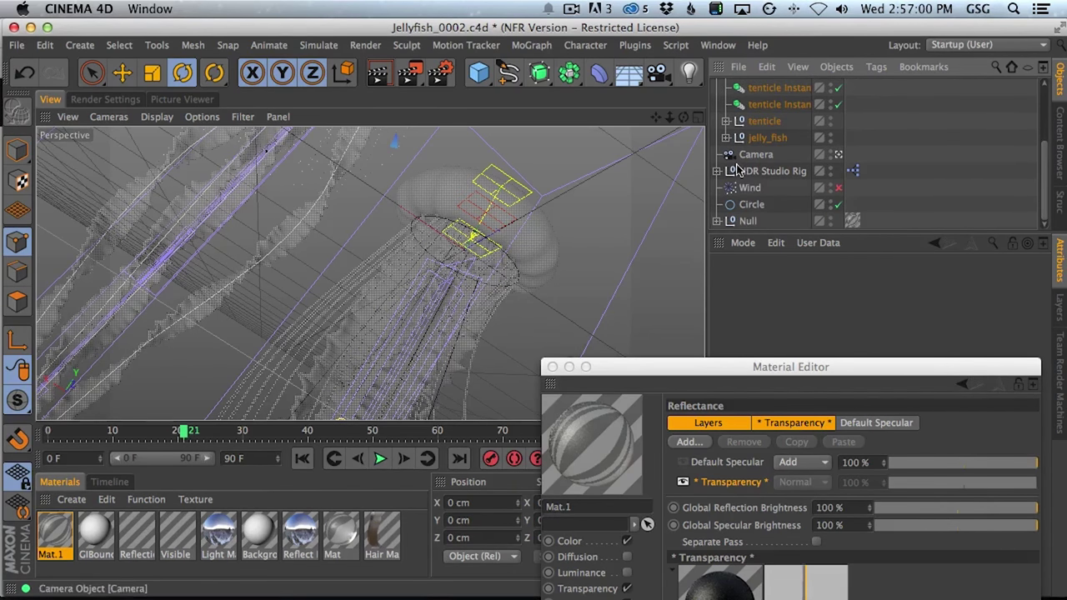
mouse_move(1049, 184)
mouse_down()
mouse_move(1048, 119)
mouse_move(1048, 200)
mouse_up()
click(867, 137)
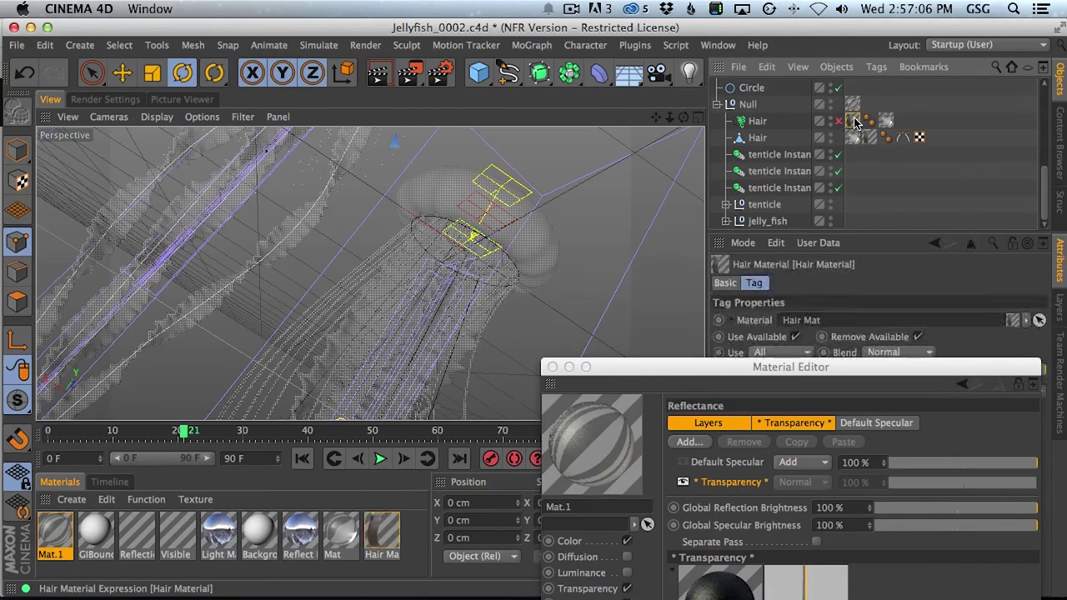
key(BackSpace)
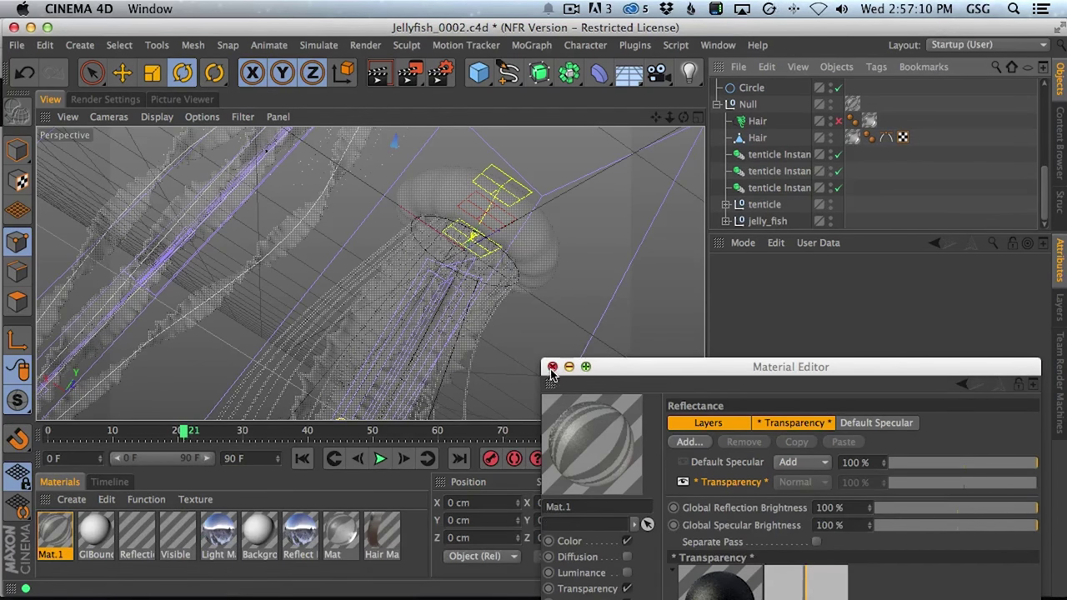
drag(599, 371, 591, 349)
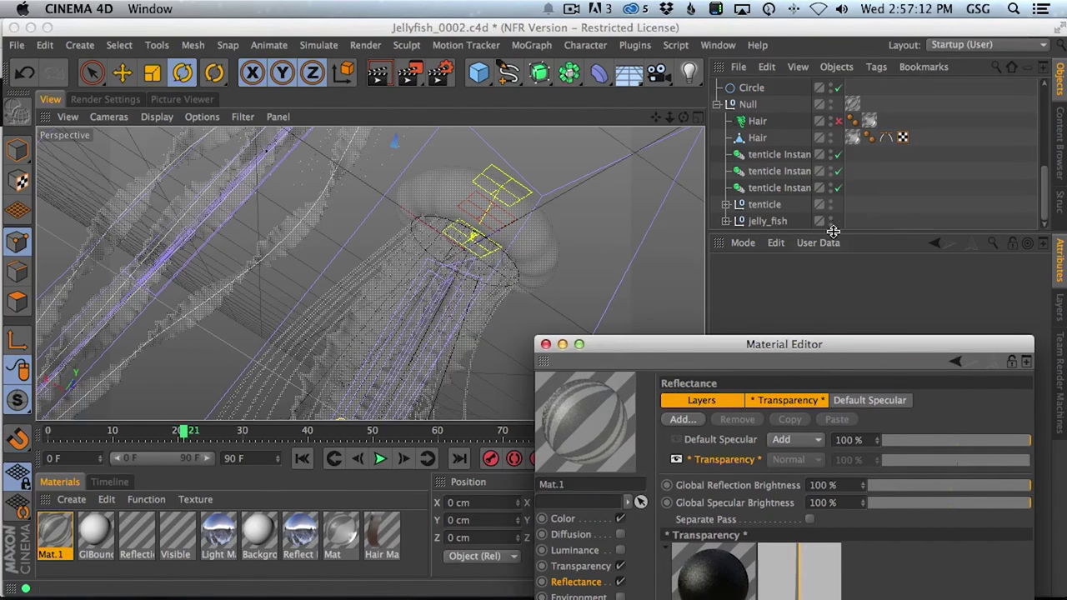
Delete the Hair Tangents and UVW tags from the polygon Hair object inside Null.
click(757, 139)
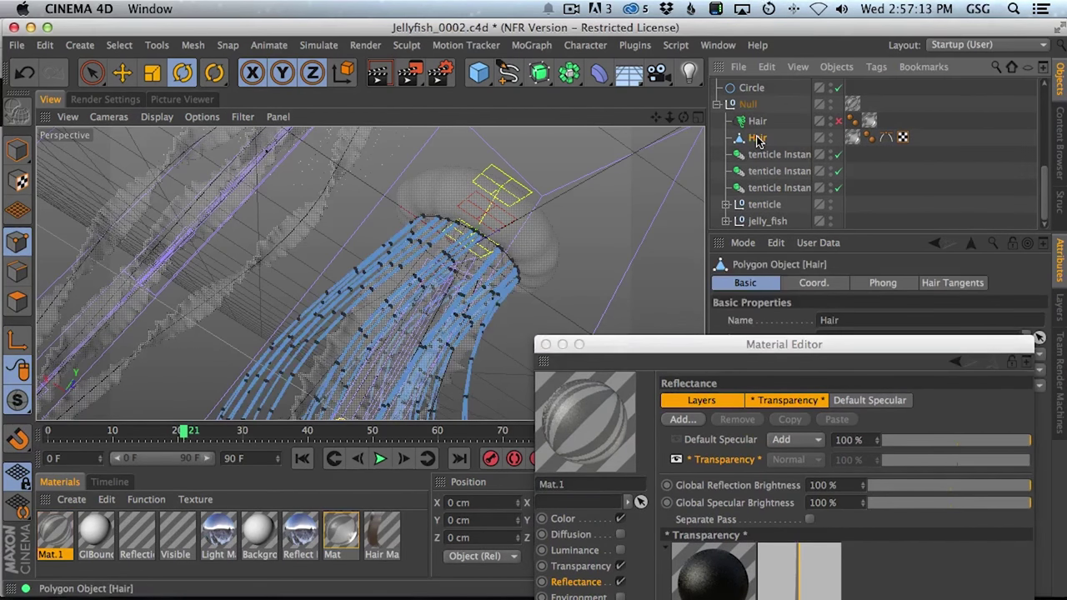
click(886, 138)
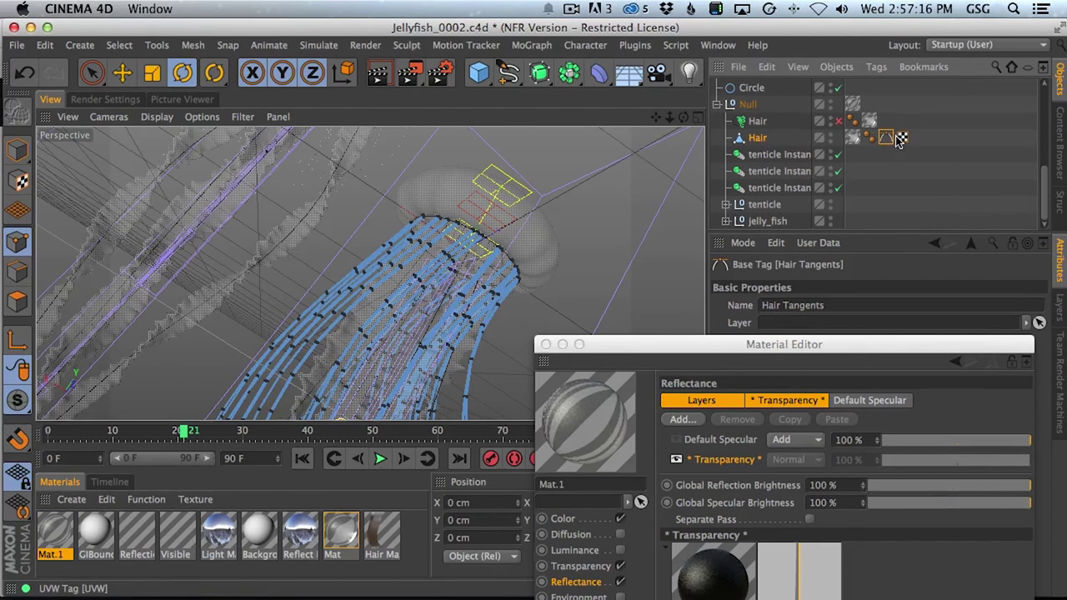
key(BackSpace)
click(885, 138)
key(BackSpace)
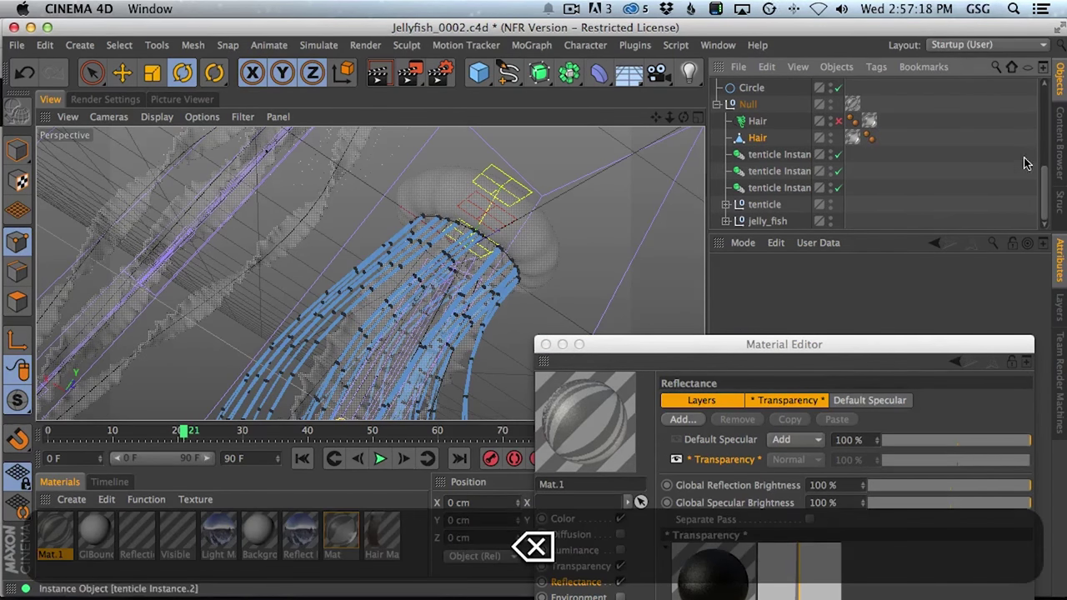
Remove the old Mat texture tags from the Hair objects in both Null and Null.1.
drag(1044, 182, 1047, 167)
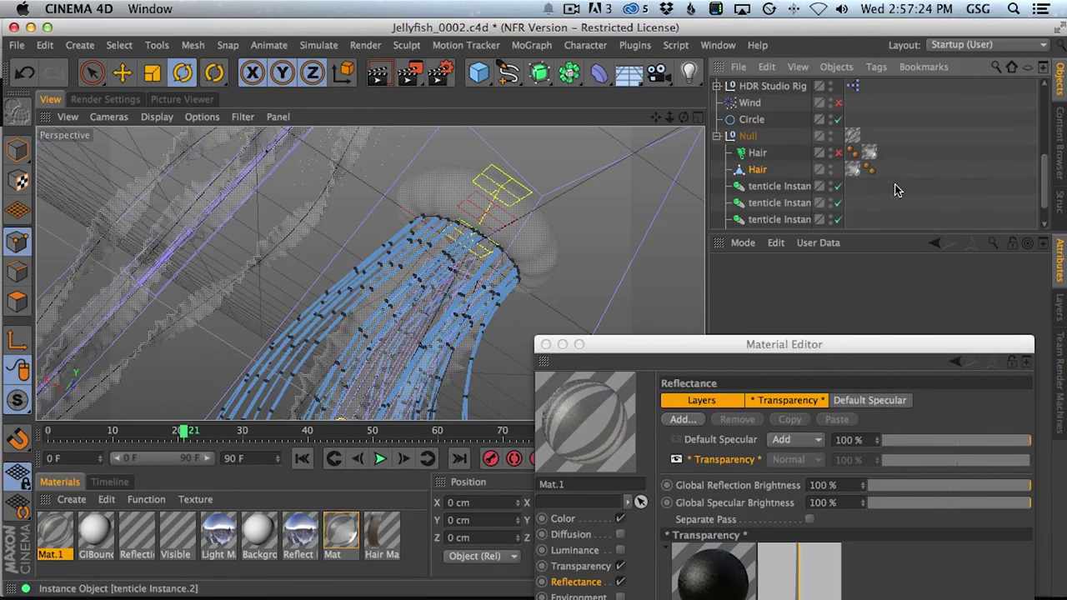
click(852, 169)
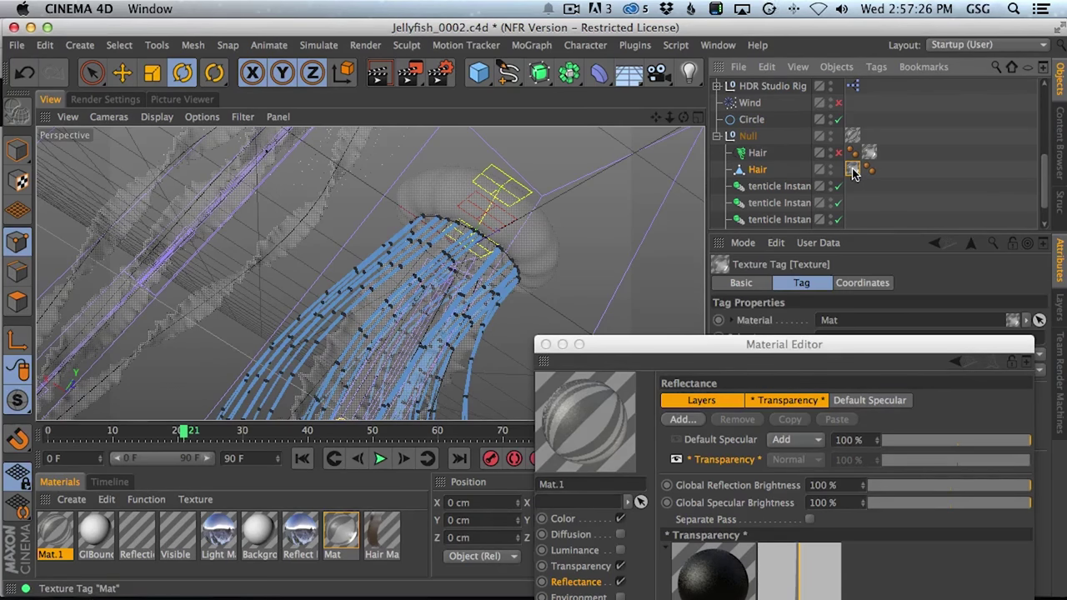
key(BackSpace)
scroll(921, 127, down, 3)
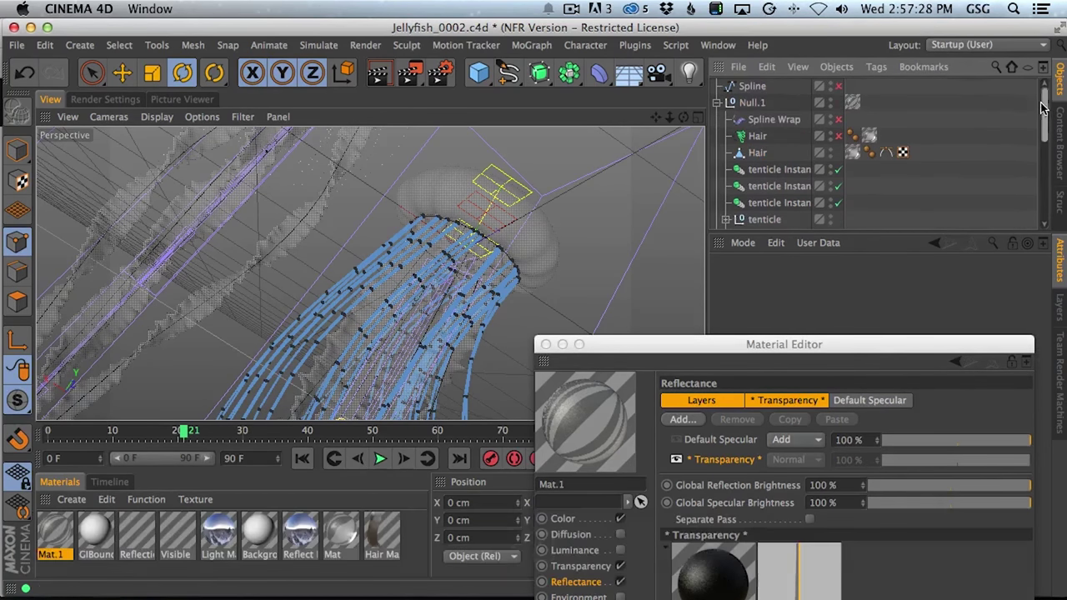
click(869, 137)
key(BackSpace)
click(852, 154)
key(BackSpace)
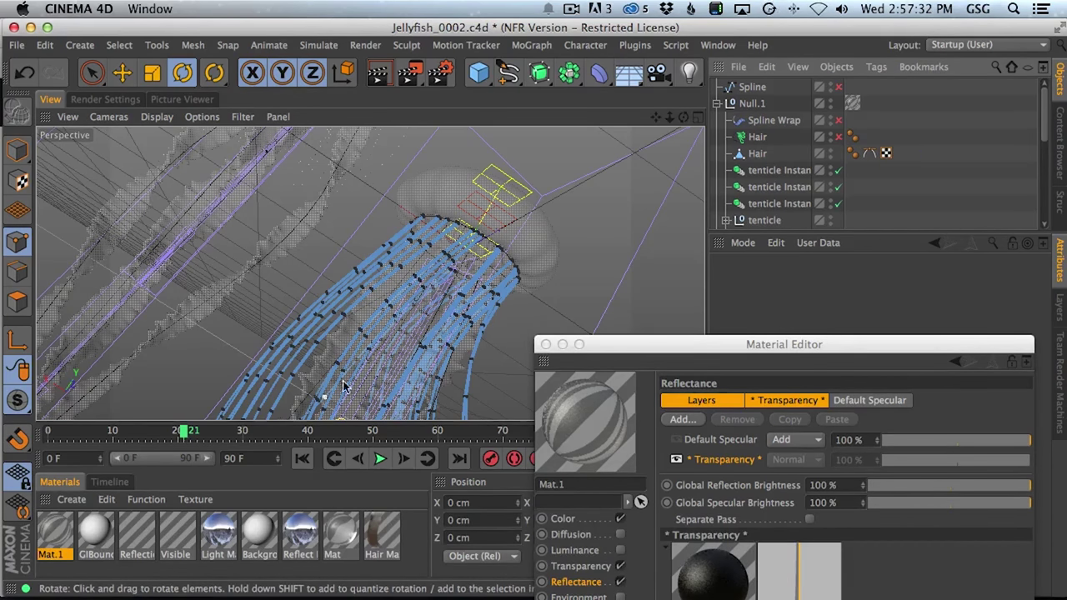
Set the Absorption Color of Mat.1's Transparency to a pale pink.
drag(595, 343, 581, 206)
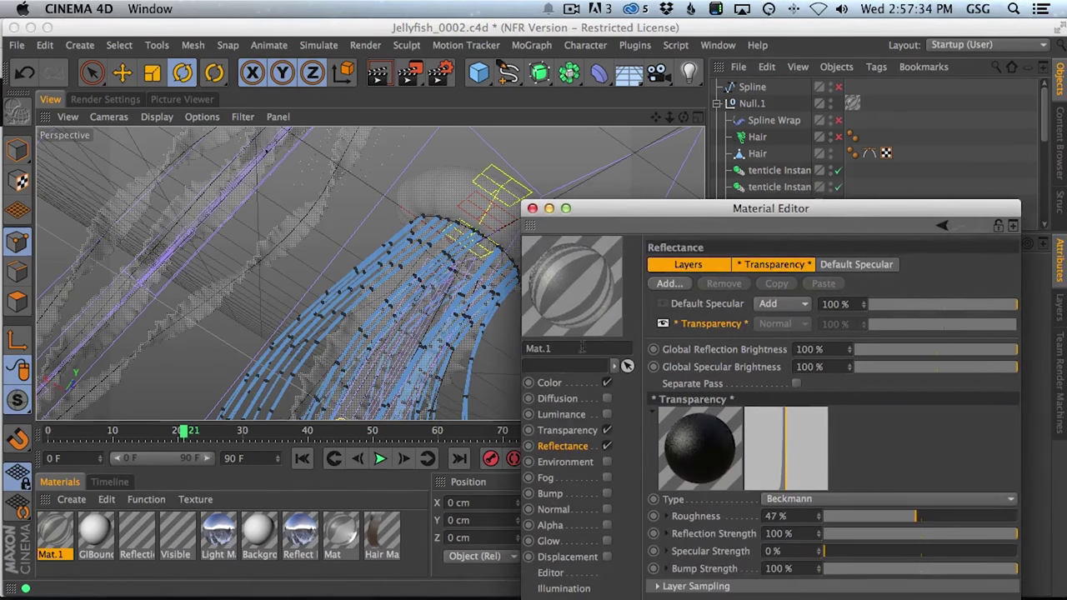
click(568, 431)
click(581, 447)
click(587, 431)
click(787, 481)
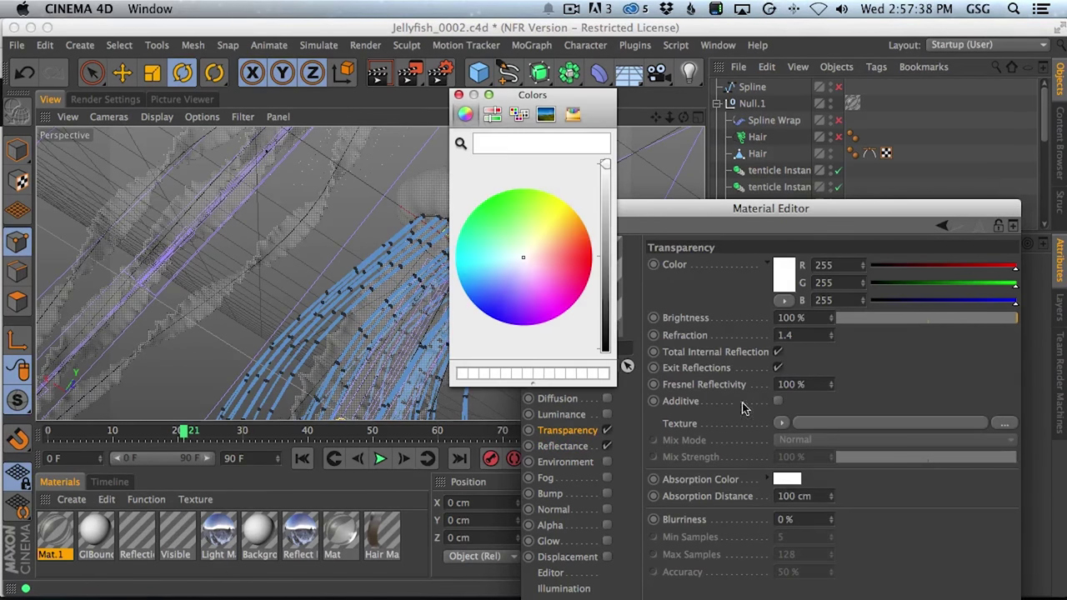
drag(606, 172, 606, 178)
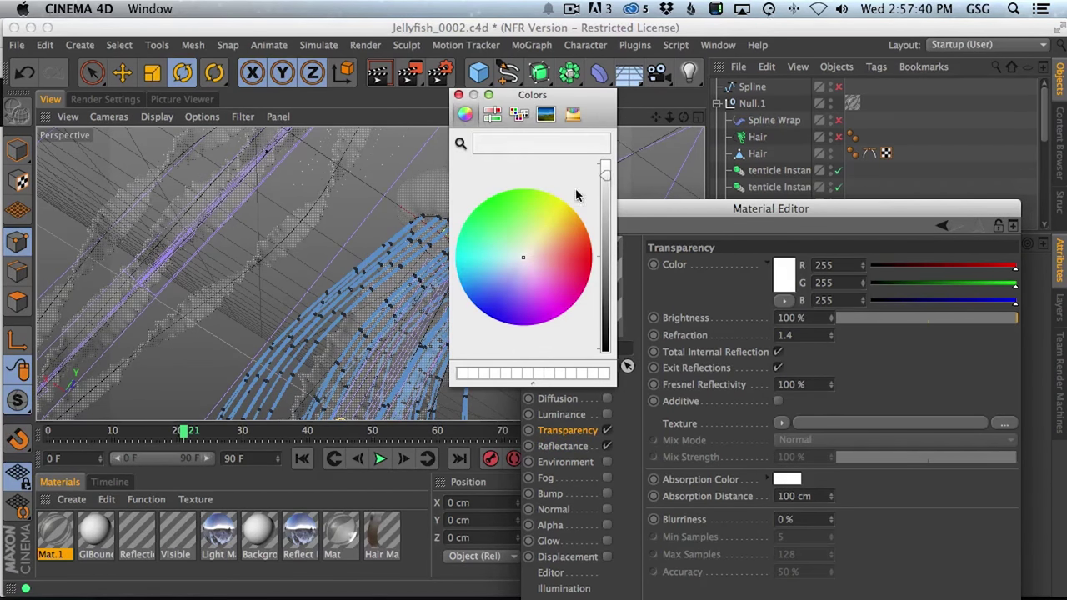
click(530, 255)
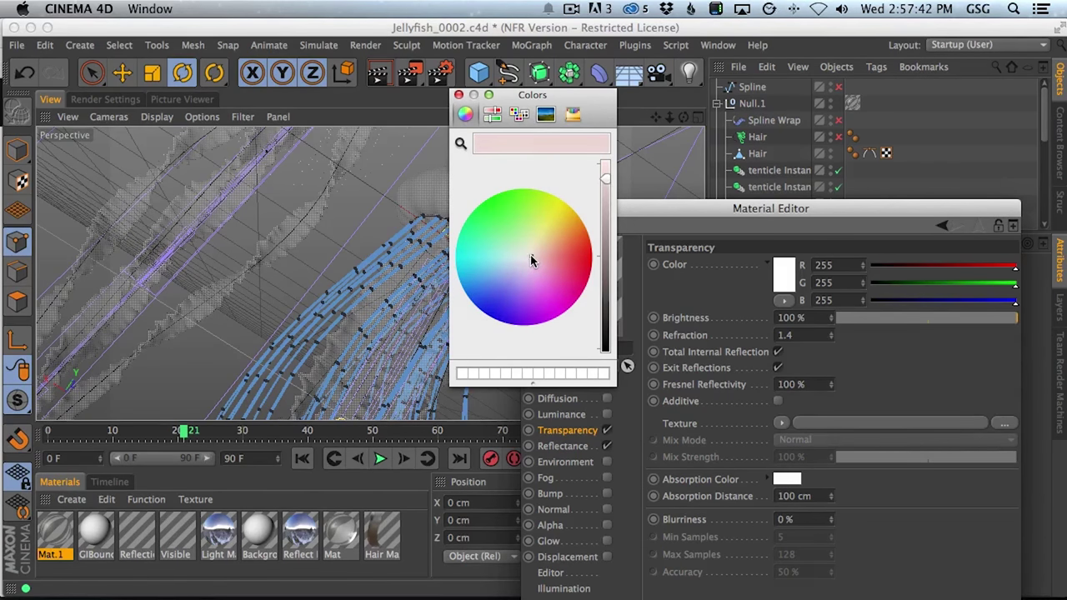
click(458, 96)
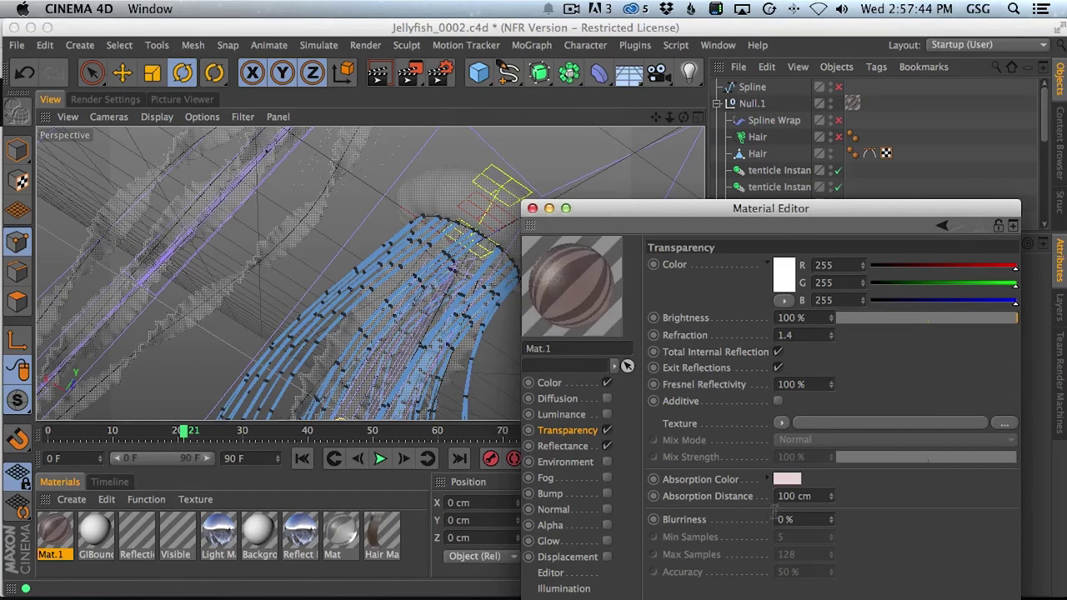
Set Mat.1's Absorption Distance to 10 cm and render the frame to the Picture Viewer.
click(821, 496)
text(10)
key(Return)
key(shift+super+r)
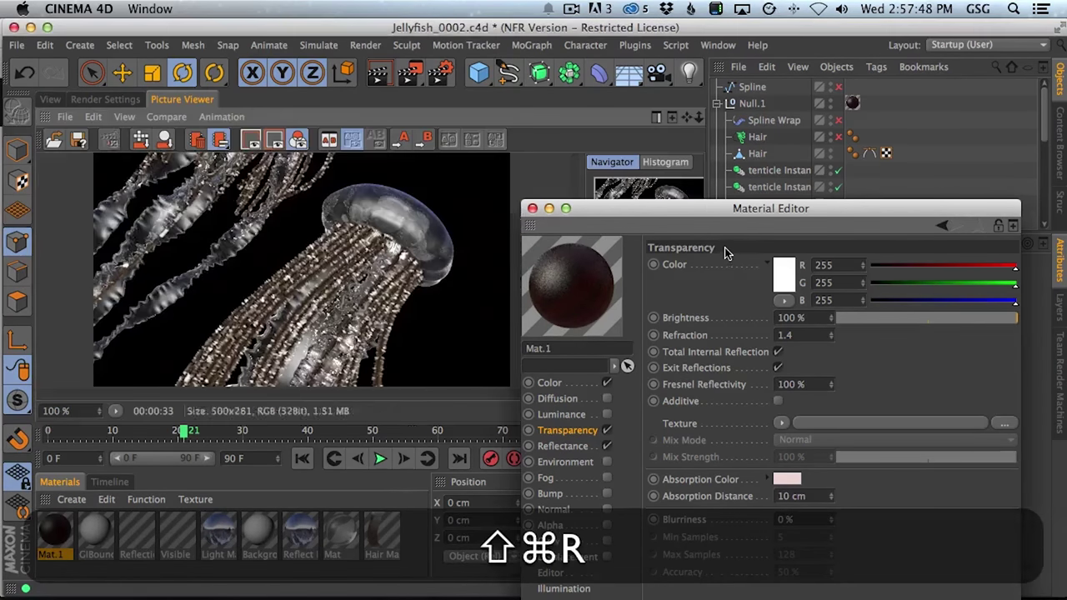
drag(619, 210, 642, 191)
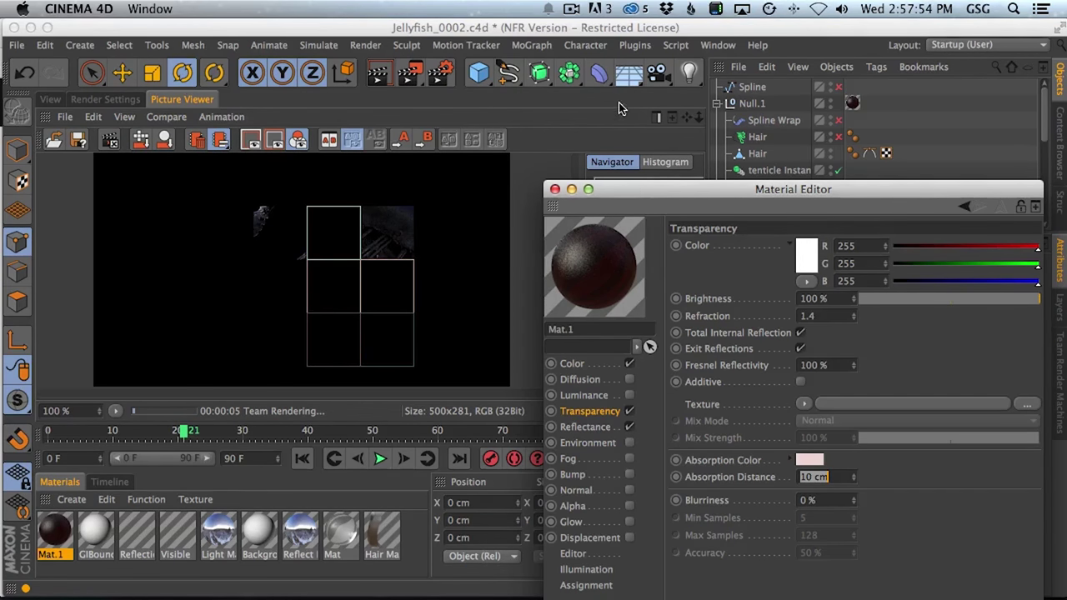
Set Mat.1's Absorption Distance to 100 cm and render the frame again.
text(100)
key(Return)
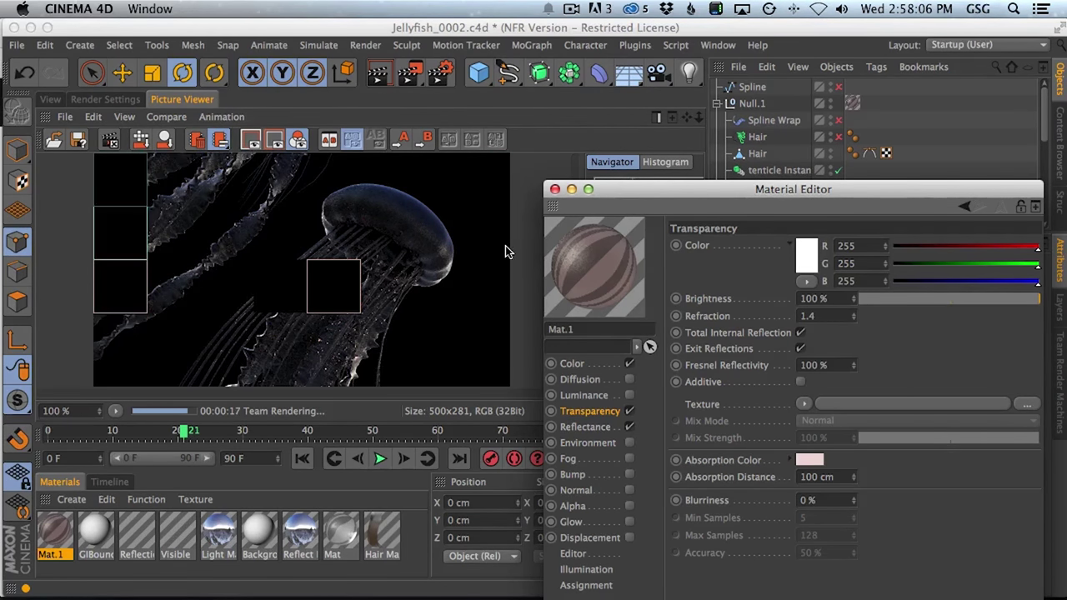
key(shift+super+r)
click(632, 232)
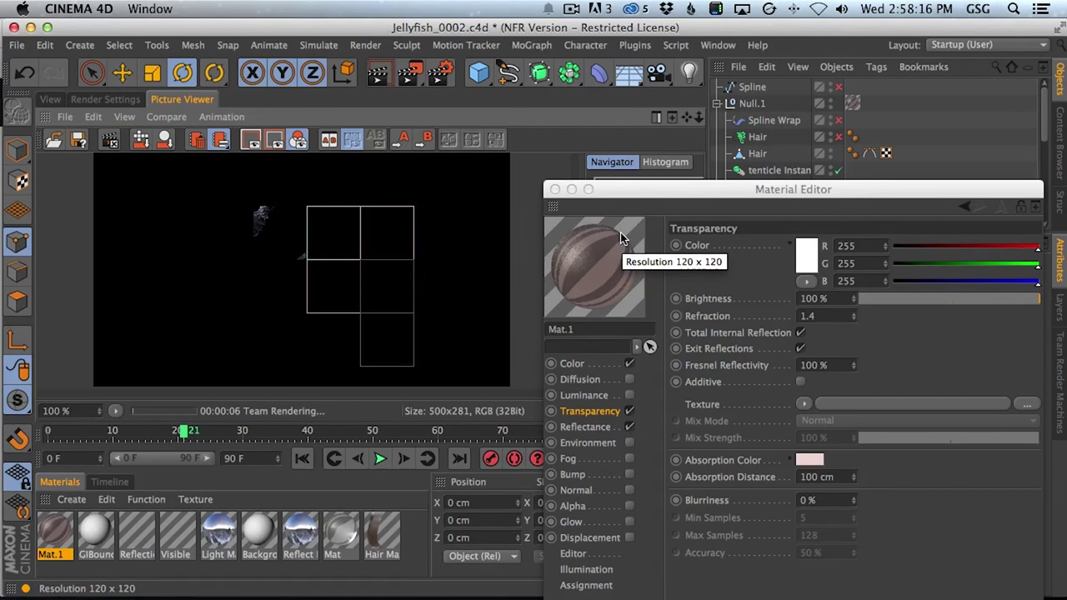
drag(641, 193, 641, 174)
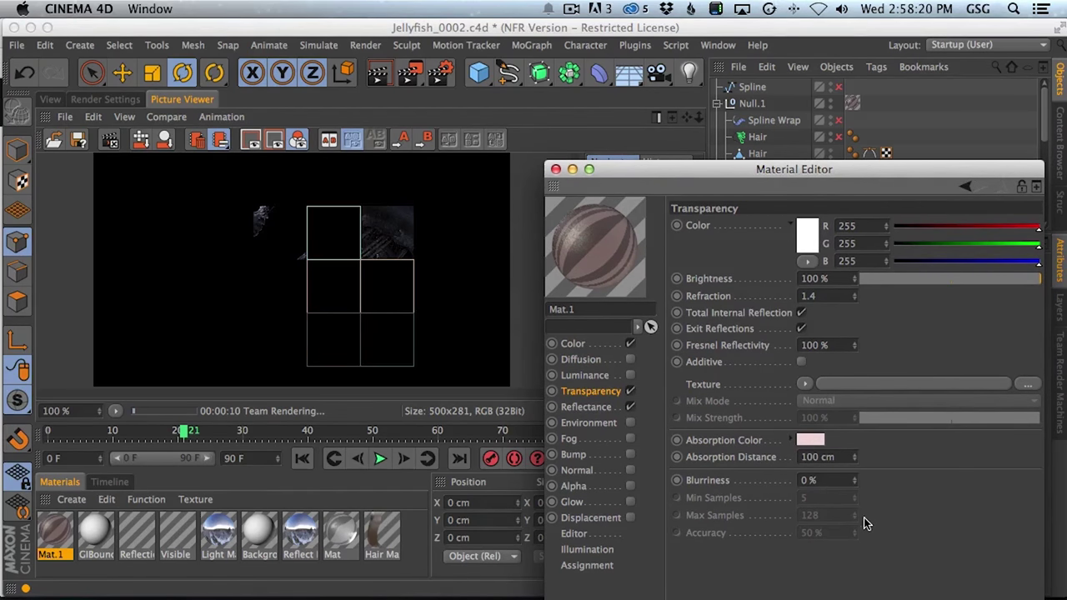
drag(635, 172, 601, 139)
Add a Plane object to the scene and set its orientation to -Z.
click(52, 99)
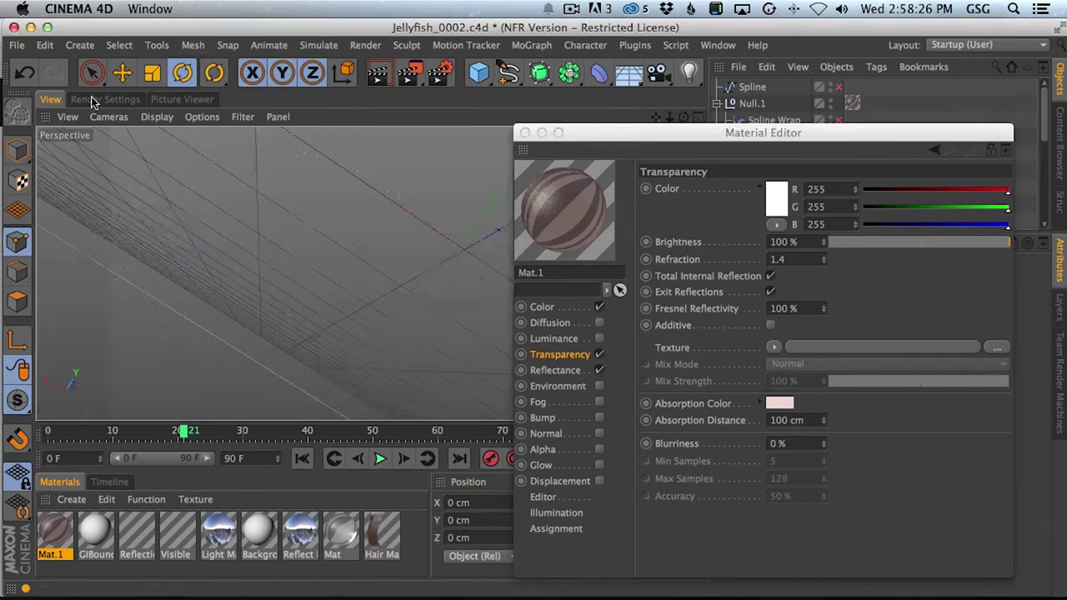
click(524, 133)
click(477, 72)
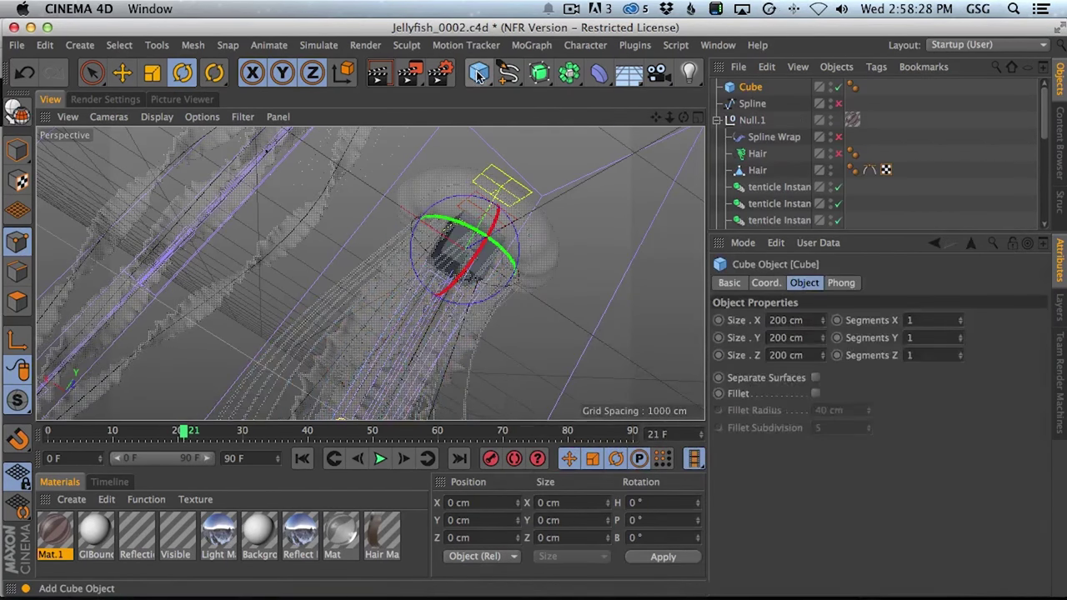
key(super+z)
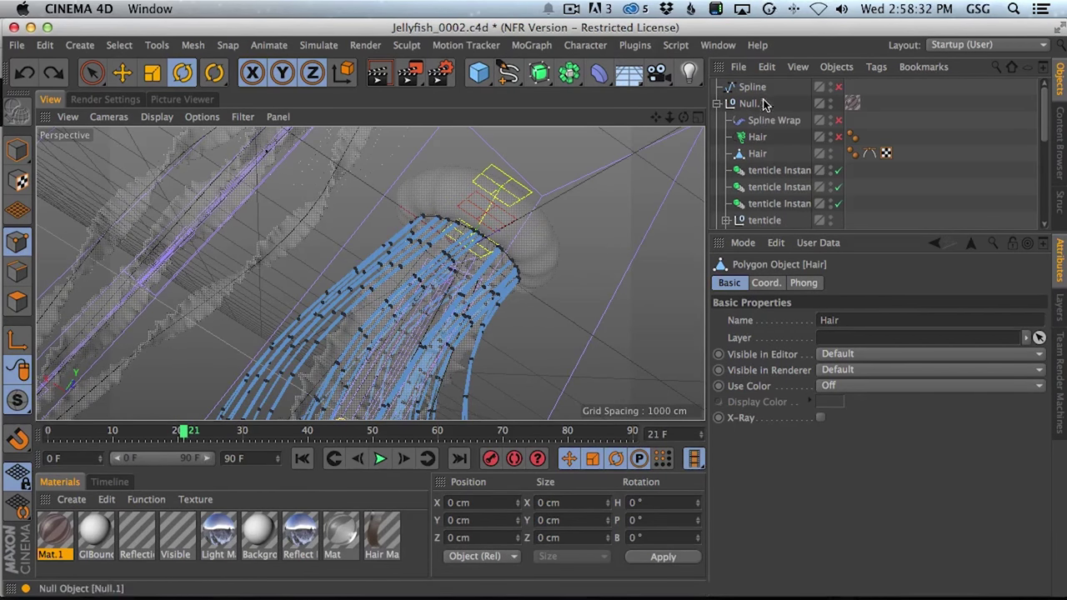
drag(481, 75, 640, 128)
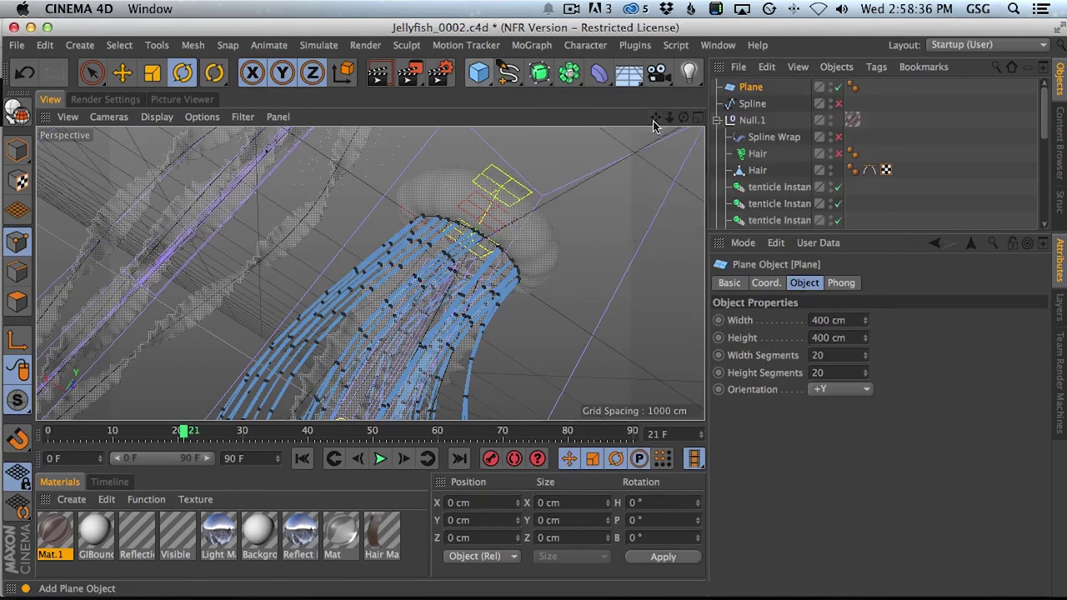
click(846, 392)
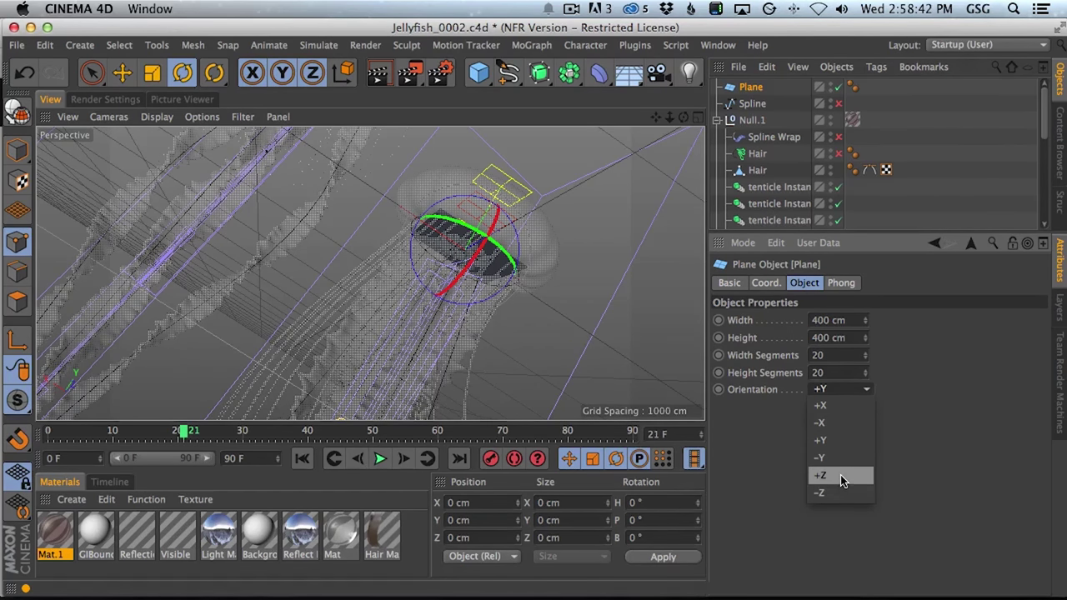
click(845, 456)
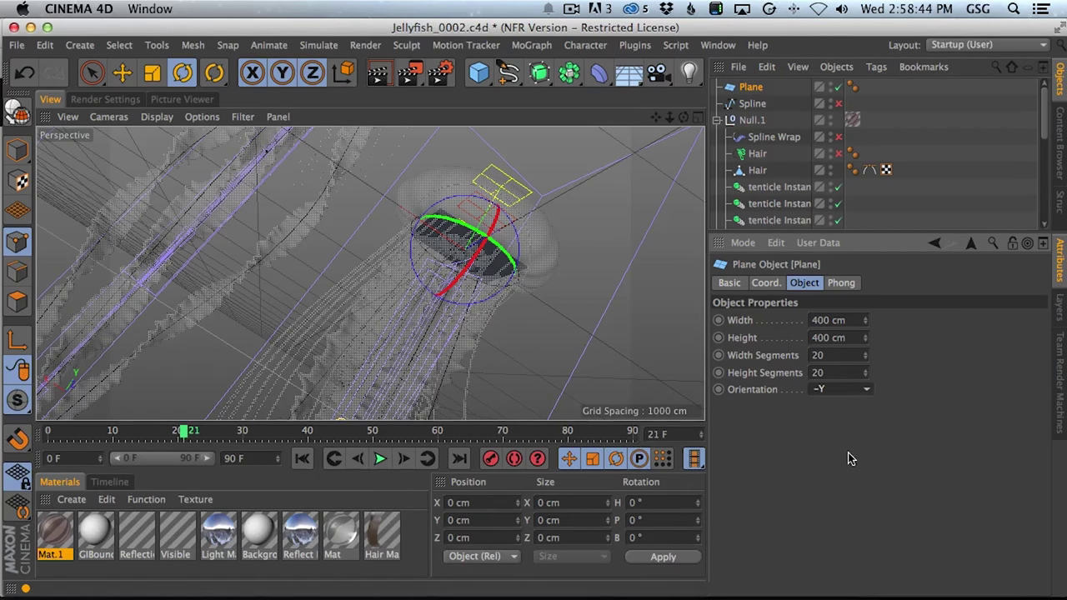
click(865, 389)
click(846, 477)
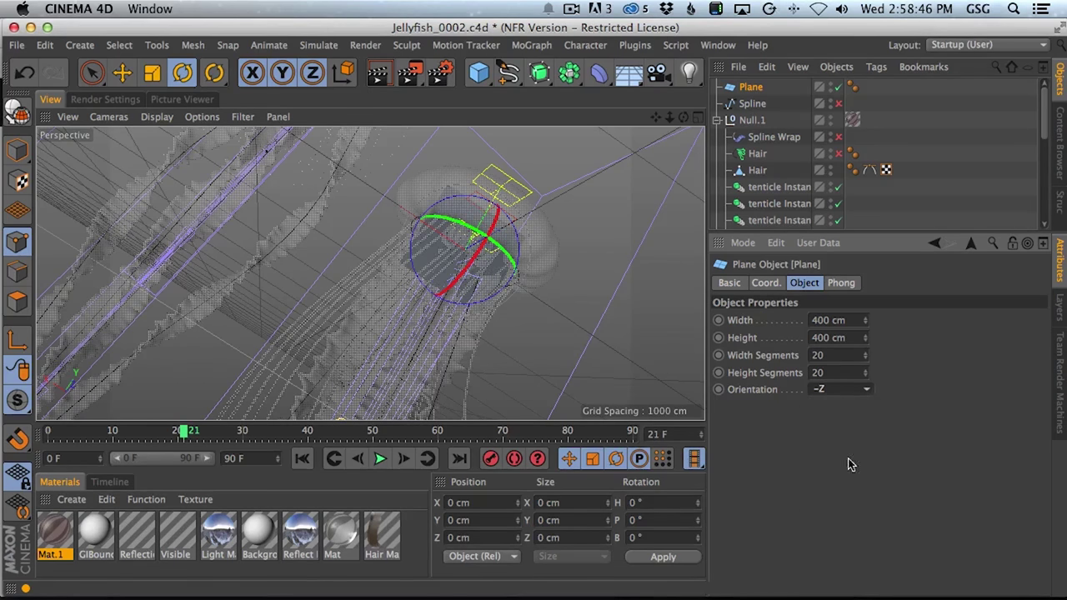
Create a new material, apply it to the plane, and enable only its Luminance channel, with Color and Reflectance off.
click(70, 499)
click(92, 351)
drag(53, 534, 763, 88)
double_click(53, 534)
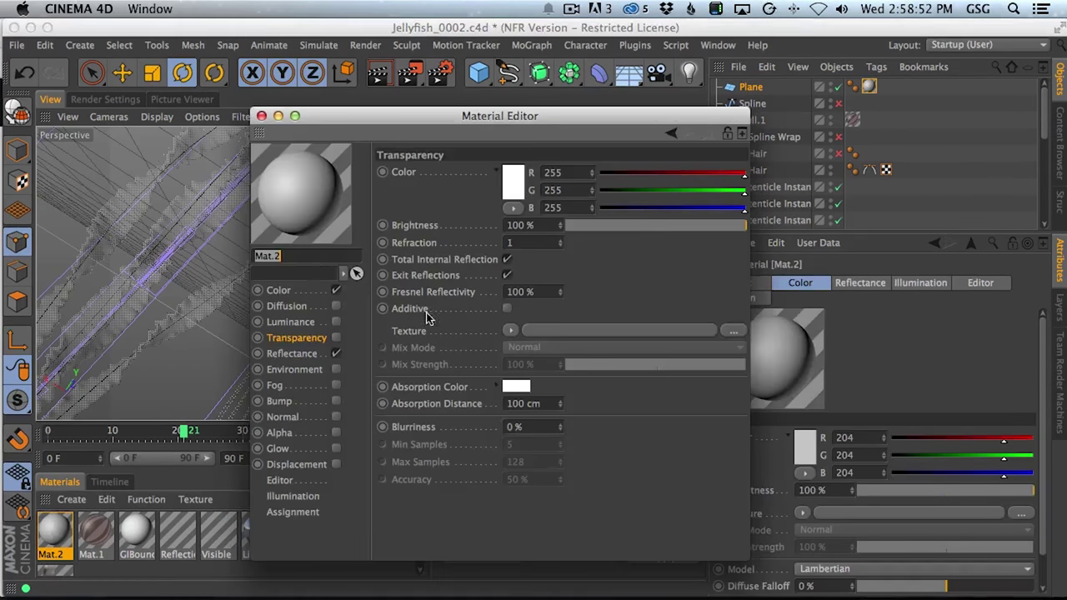
click(335, 322)
click(336, 290)
click(336, 353)
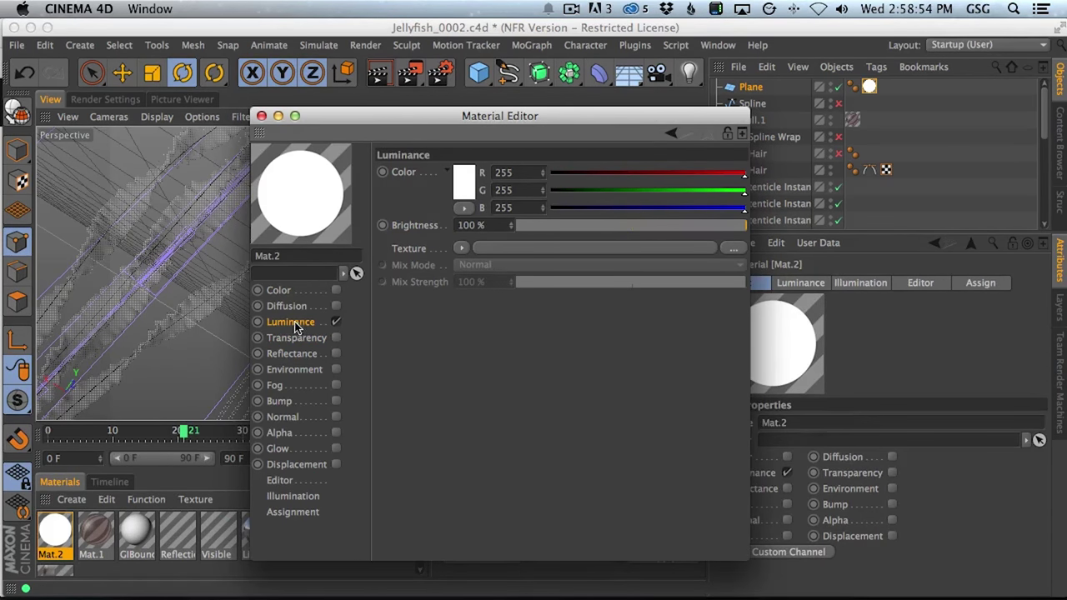
Load a Gradient into Mat.2's Luminance texture and set its first knot to a light blue.
click(460, 250)
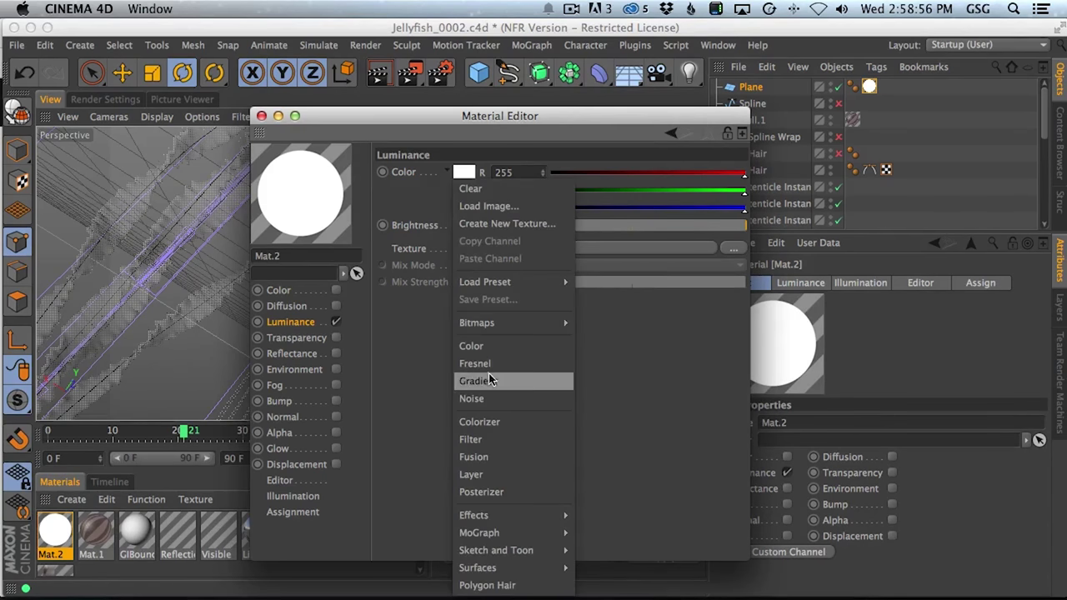
click(488, 374)
click(497, 257)
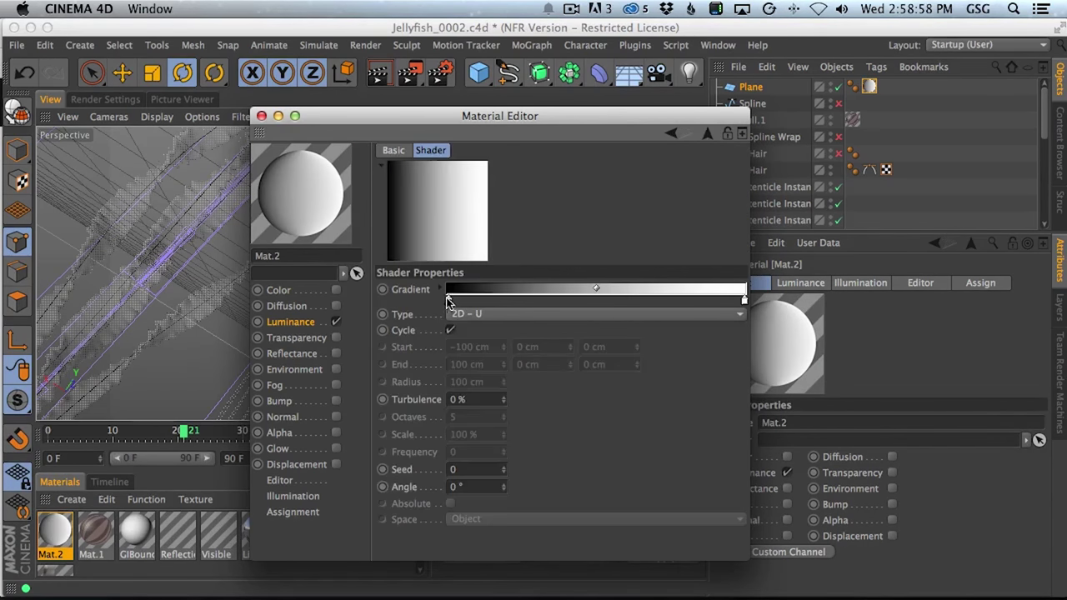
double_click(449, 299)
click(515, 262)
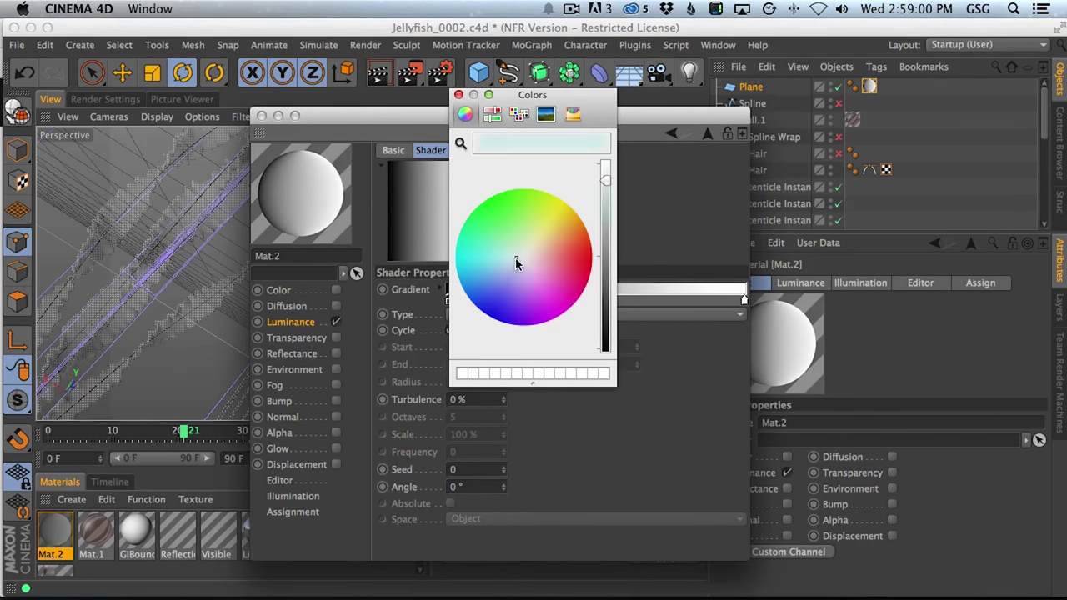
drag(515, 263, 506, 278)
click(459, 94)
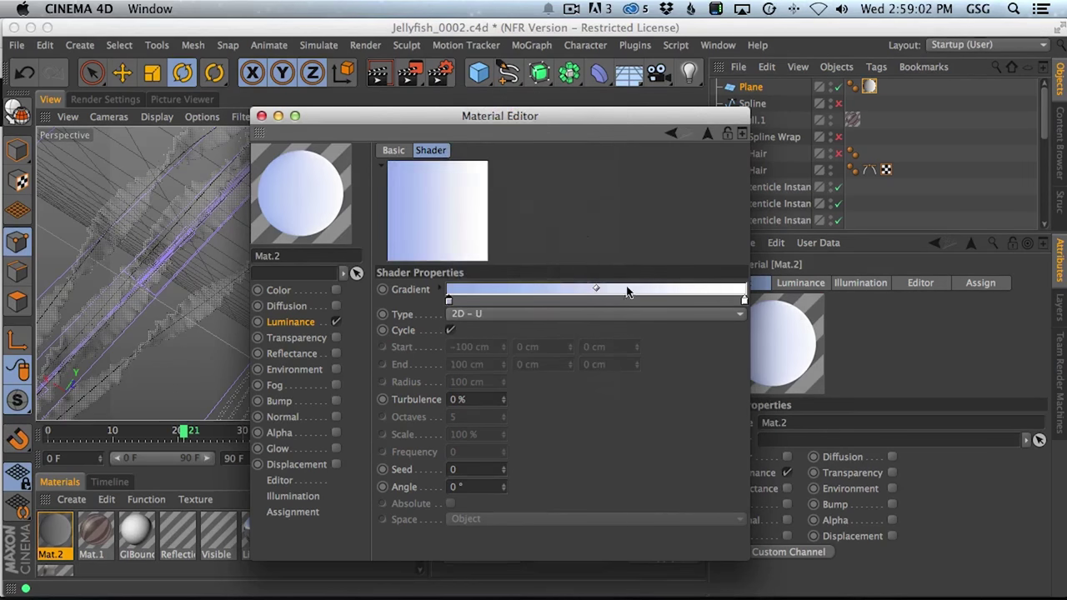
Set the end knot of Mat.2's luminance gradient to a darker blue.
double_click(745, 301)
drag(519, 263, 509, 290)
drag(605, 164, 607, 250)
click(494, 293)
click(458, 95)
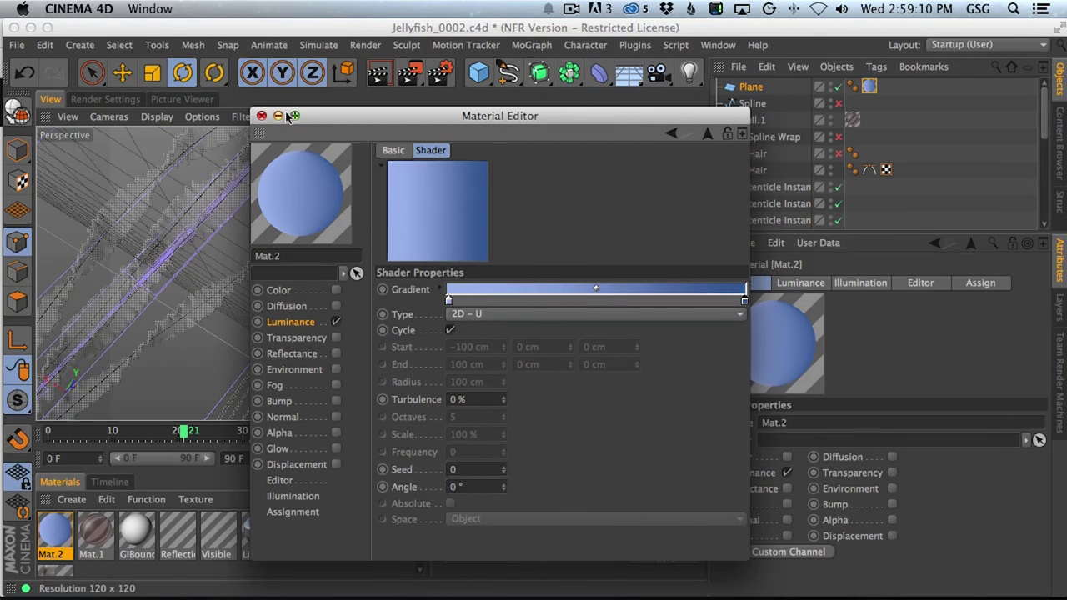
click(261, 116)
Scale the plane up to about 169313 cm in width and height and reposition it behind the jellyfish.
click(151, 72)
drag(358, 292, 517, 136)
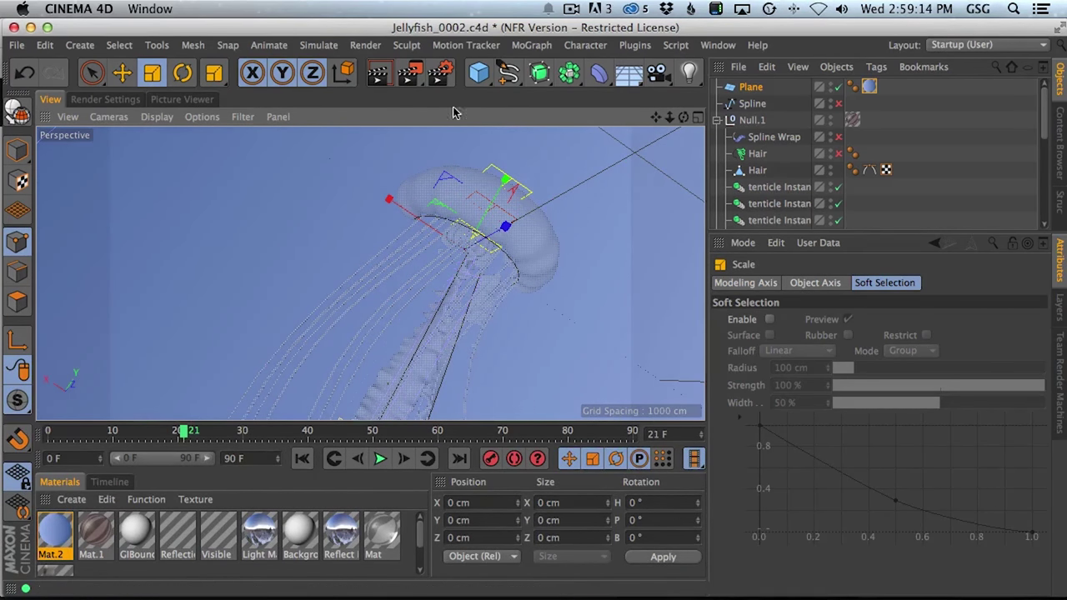
click(121, 72)
drag(504, 228, 292, 240)
click(151, 72)
drag(200, 298, 520, 231)
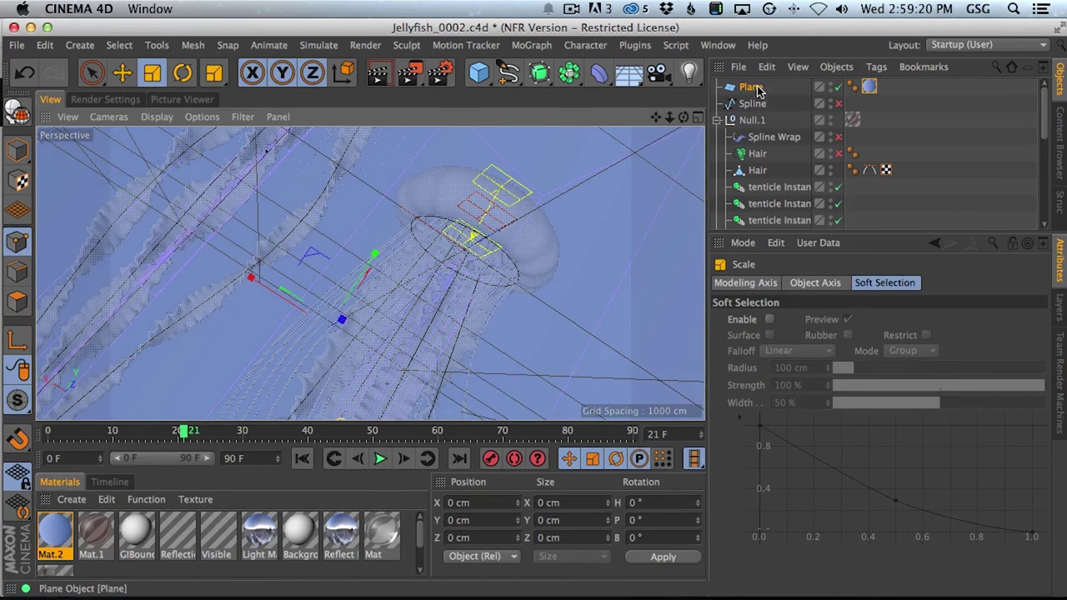
click(754, 86)
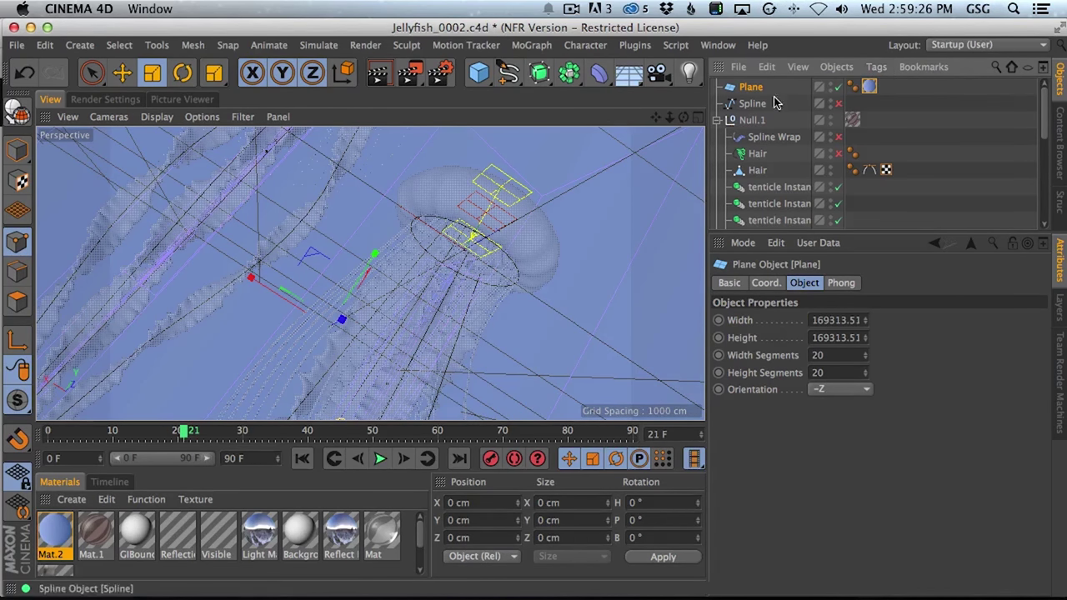
key(r)
drag(346, 310, 200, 384)
click(121, 73)
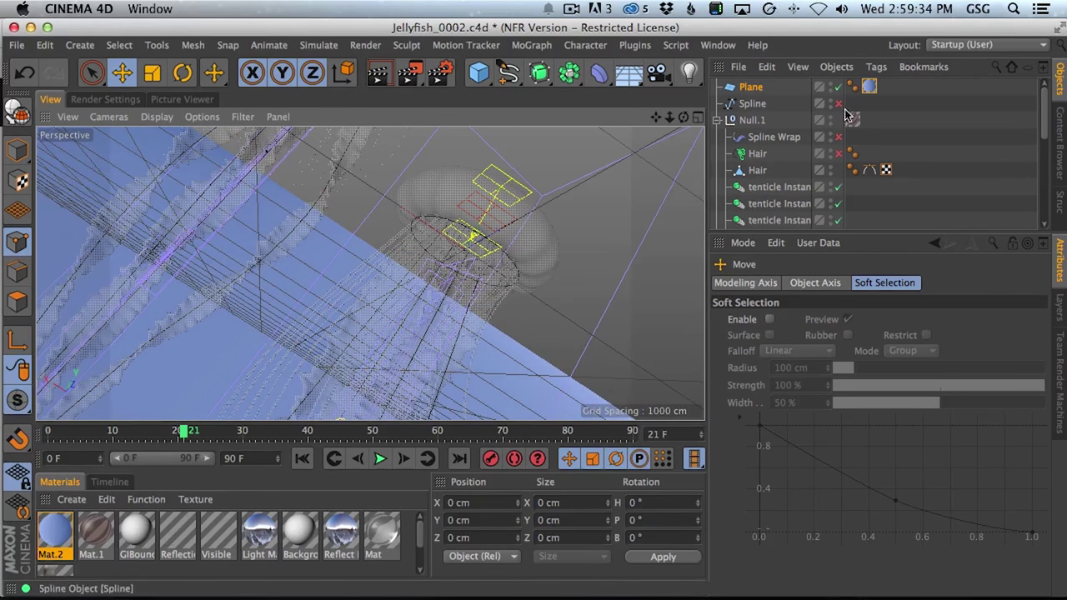
Add a Compositing tag to the plane with Seen by Camera disabled and render the frame to the Picture Viewer.
click(876, 66)
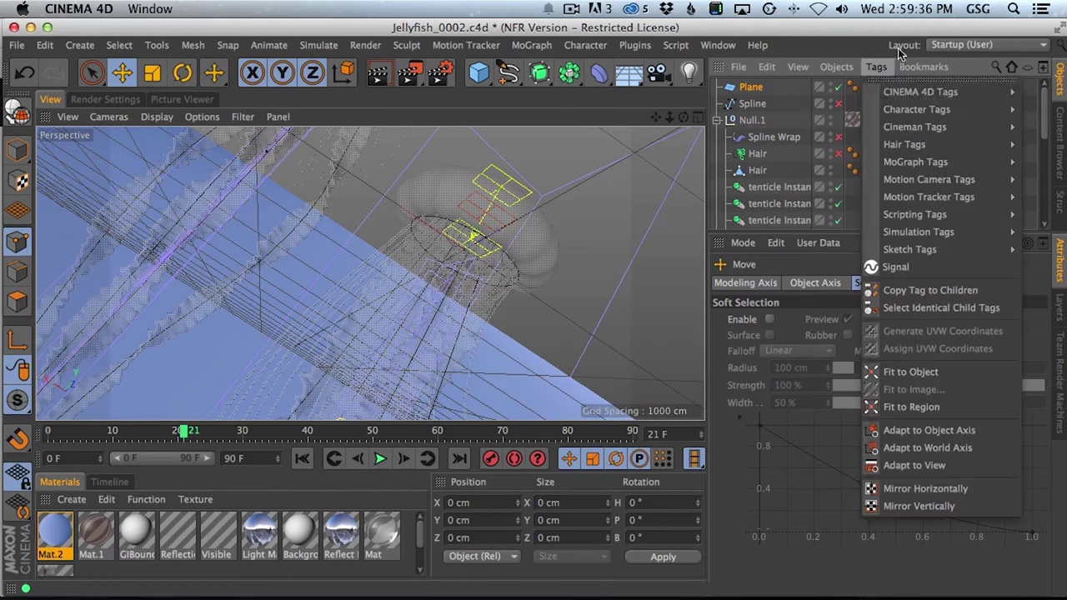
mouse_move(911, 93)
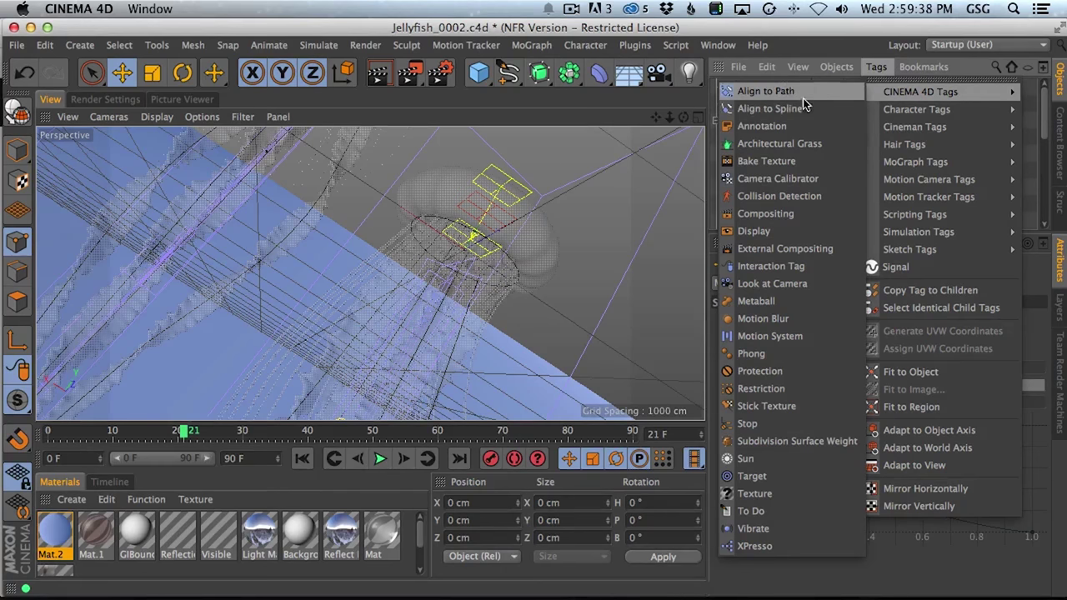
click(765, 213)
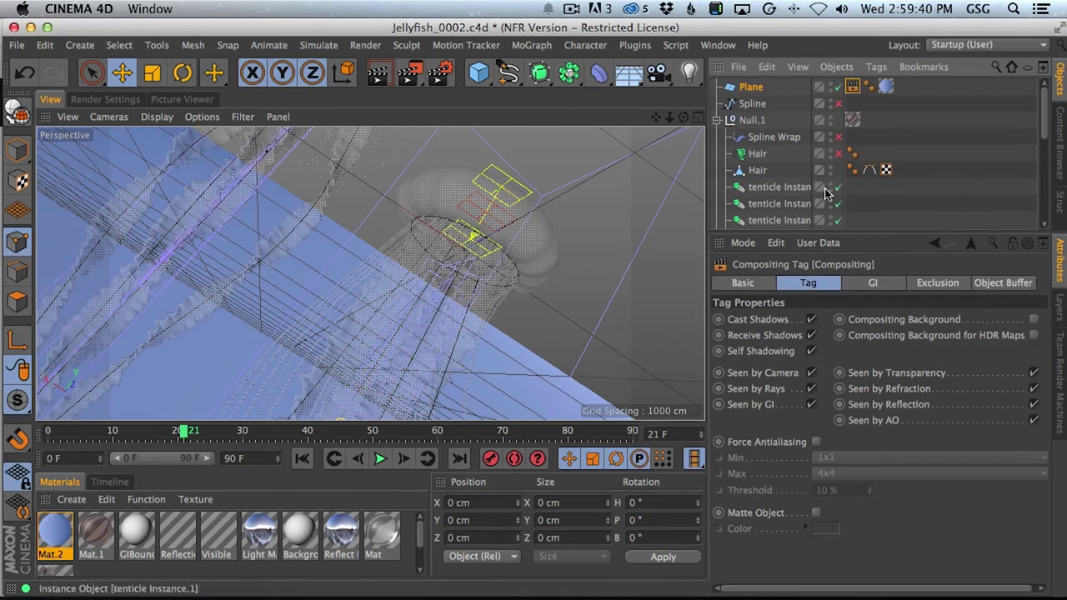
click(811, 373)
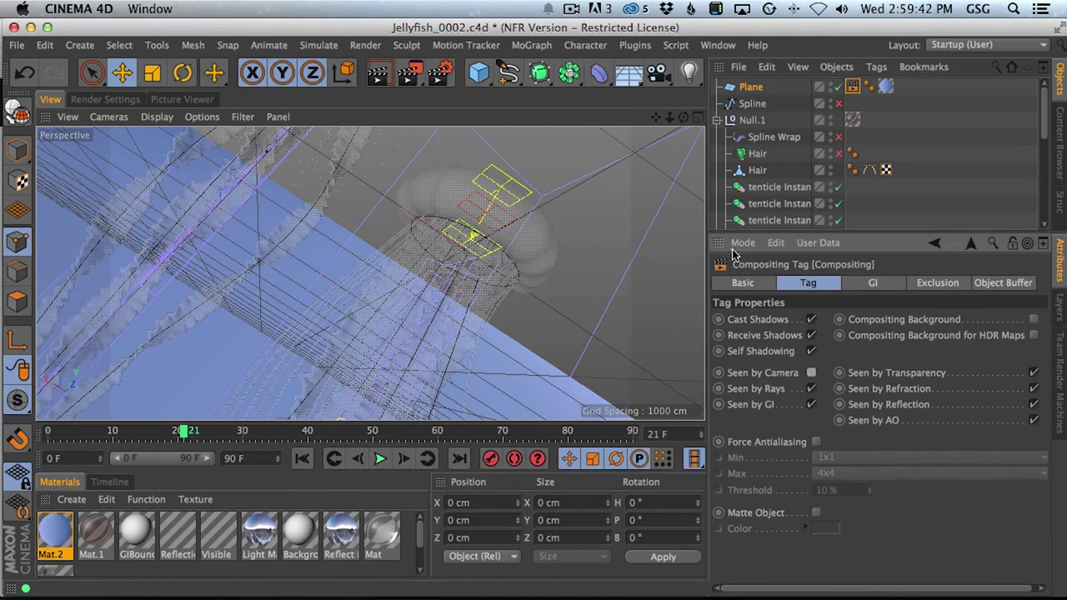
key(super+shift+r)
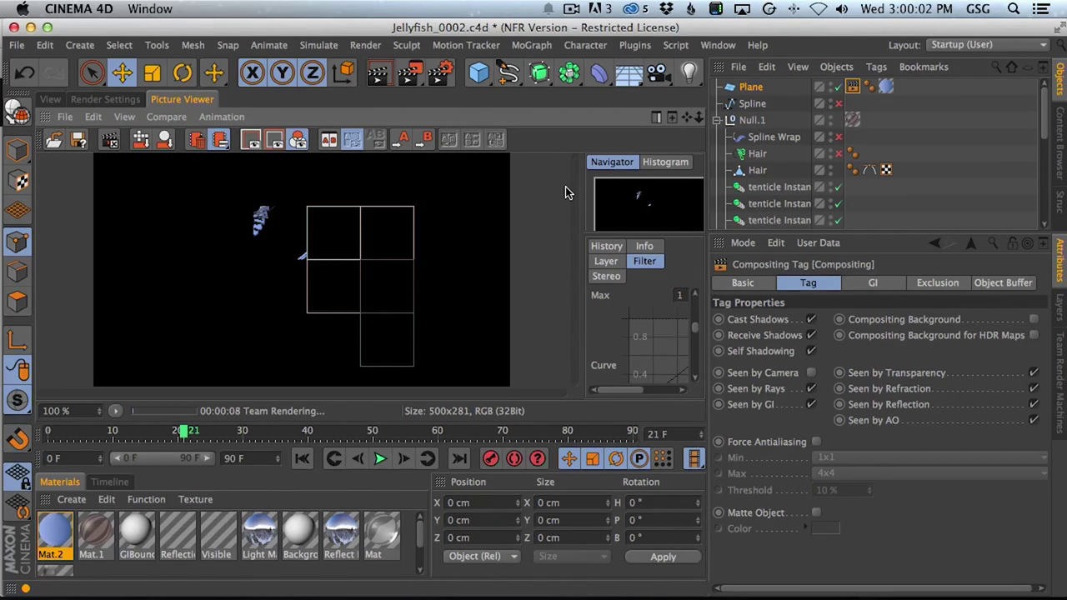
Set the renderer to Physical with a Fixed sampler and 0 Sampling Subdivisions.
click(105, 100)
click(137, 135)
click(133, 155)
click(91, 261)
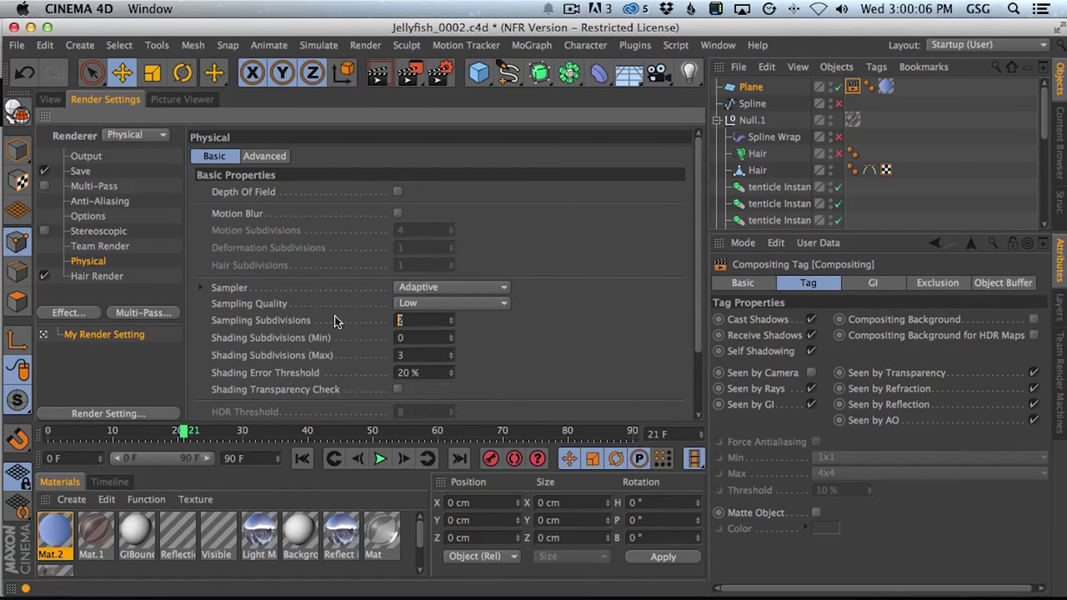
text(0)
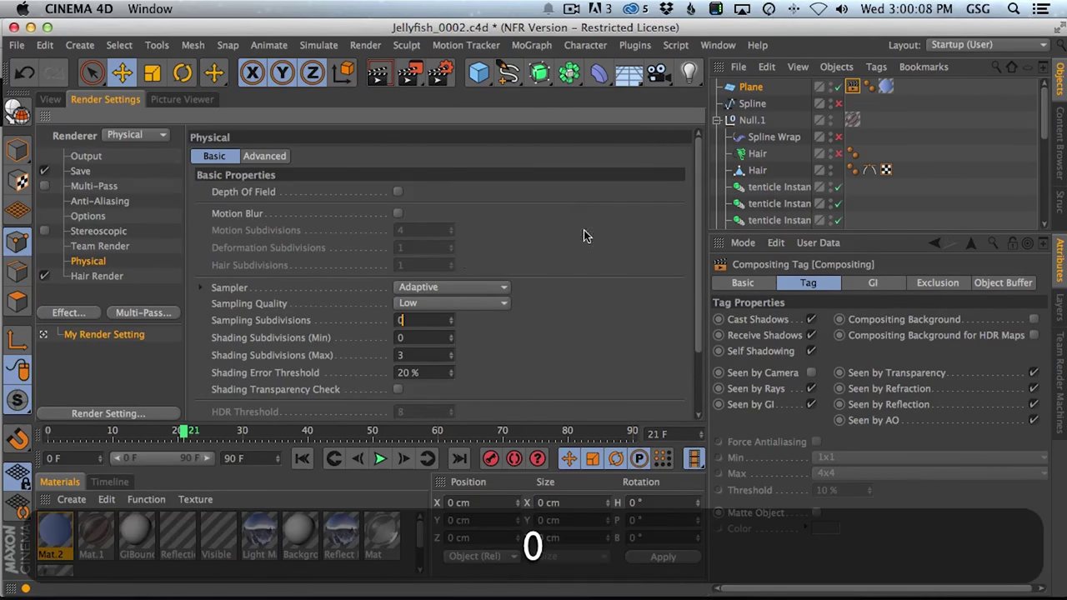
click(414, 304)
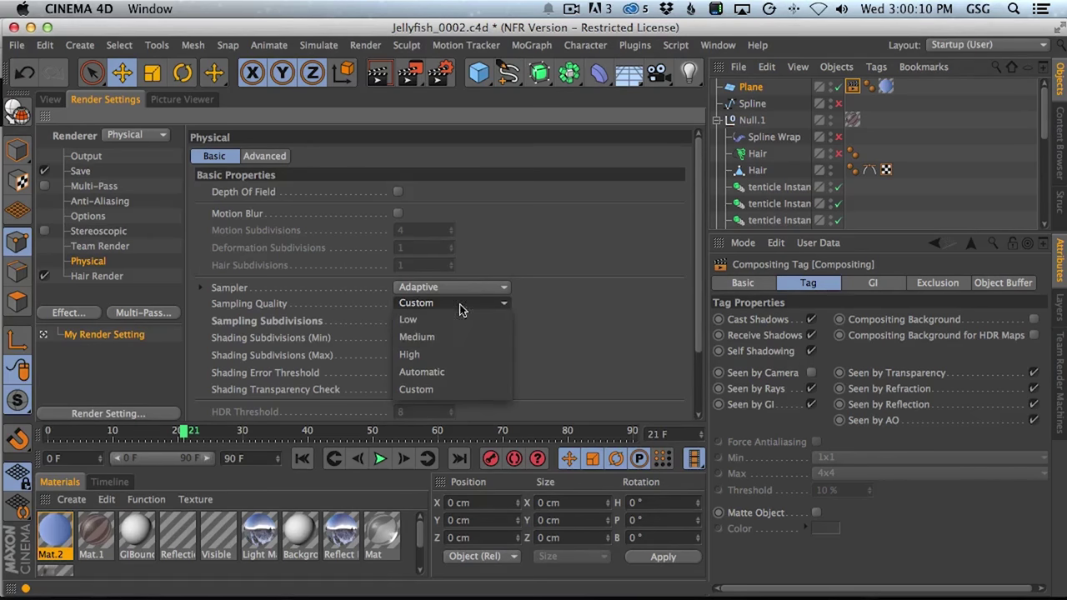
click(459, 287)
click(421, 304)
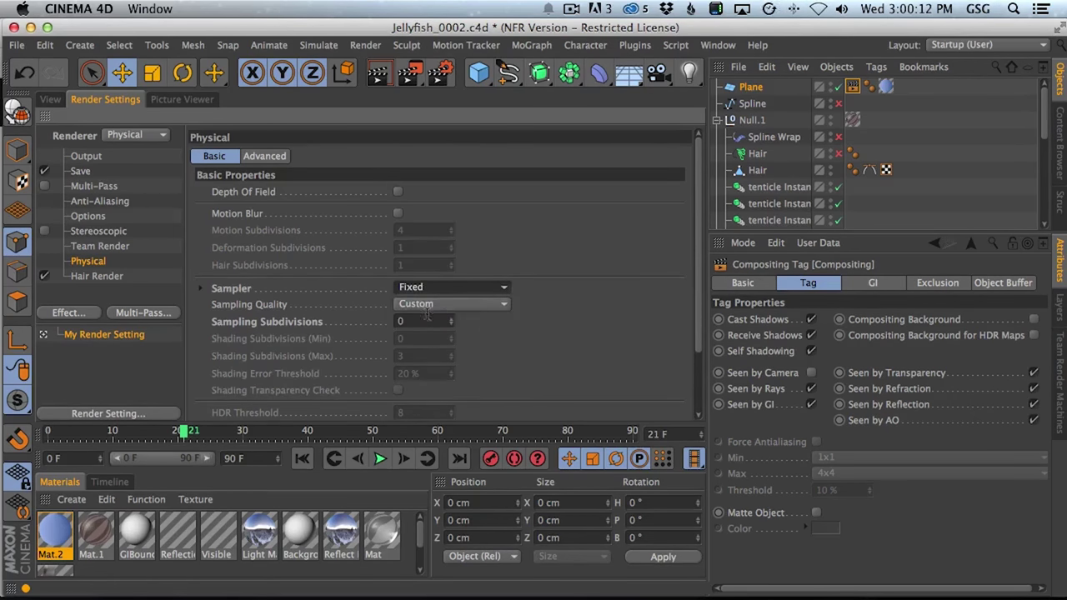
Set the maximum Blurriness, Shadow, Ambient Occlusion and Subsurface Scattering subdivisions to 0.
drag(696, 299, 689, 362)
drag(419, 357, 392, 409)
text(-000)
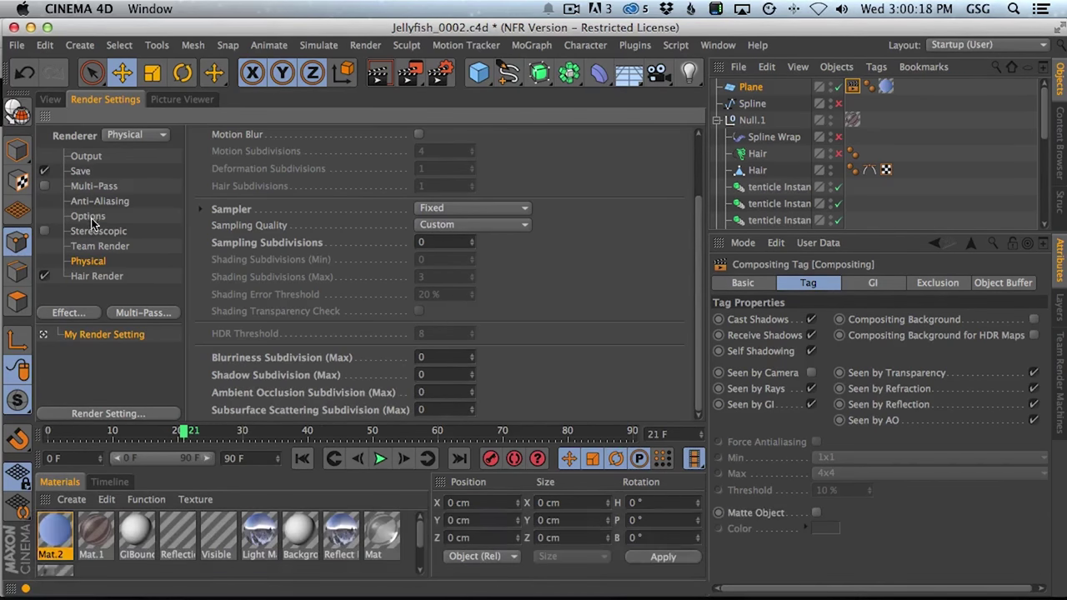
Set the render options' Reflection Depth to 2 and return to the Picture Viewer.
click(100, 216)
drag(697, 232, 694, 167)
drag(497, 188, 422, 182)
text(2)
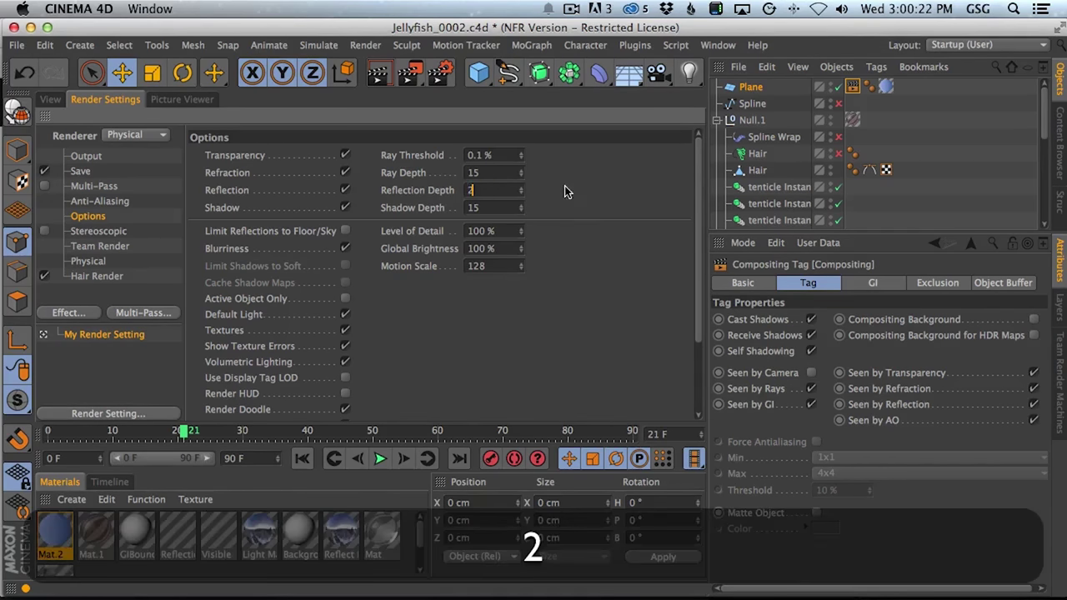
click(181, 101)
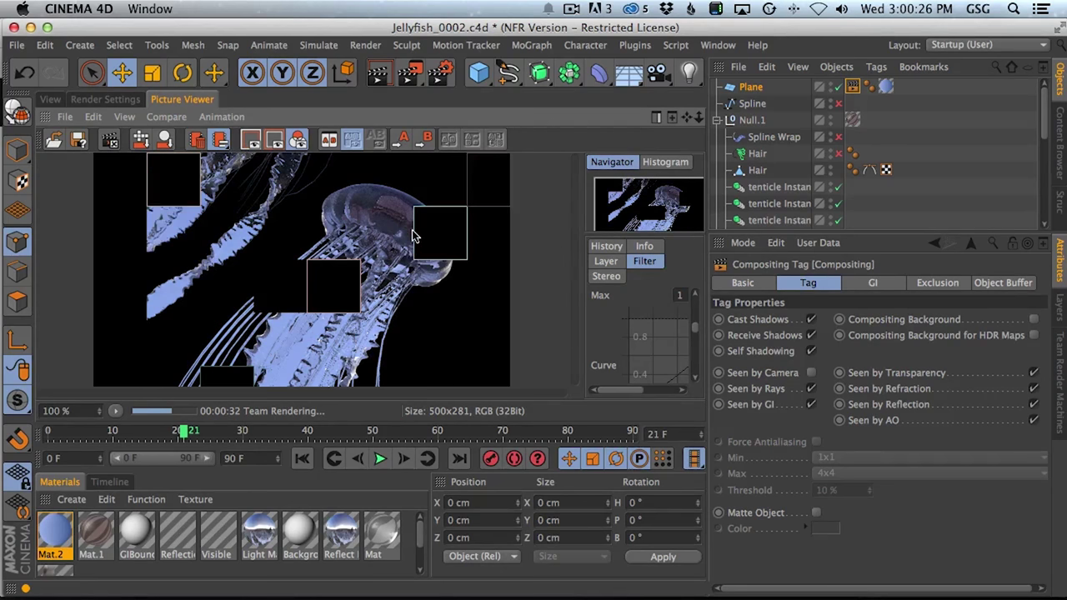
Add a pink knot near the middle of Mat.2's luminance gradient and move the material editor clear of the render.
double_click(55, 532)
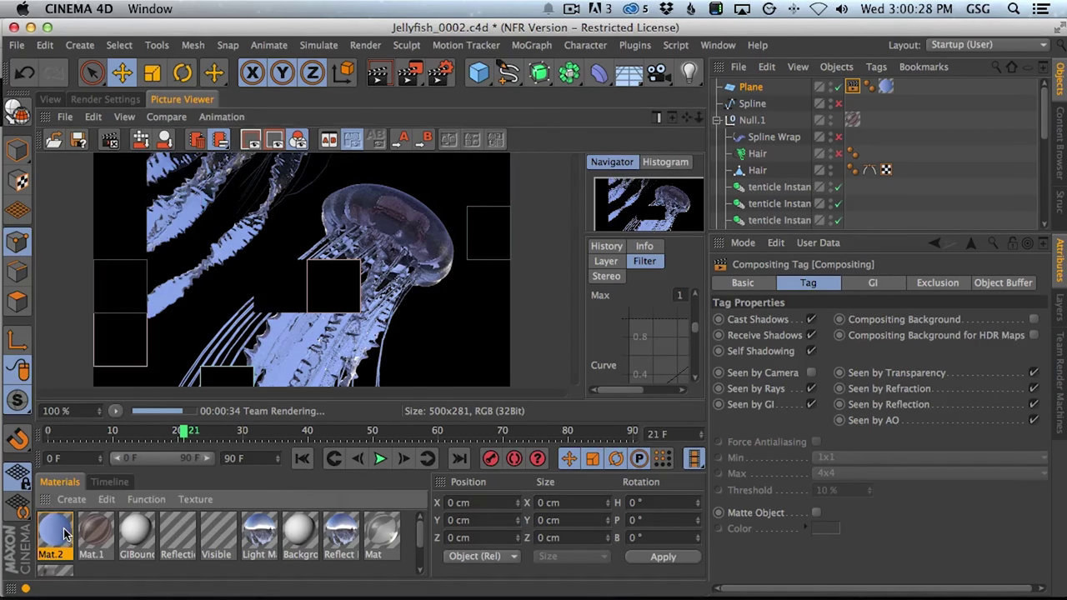
click(584, 250)
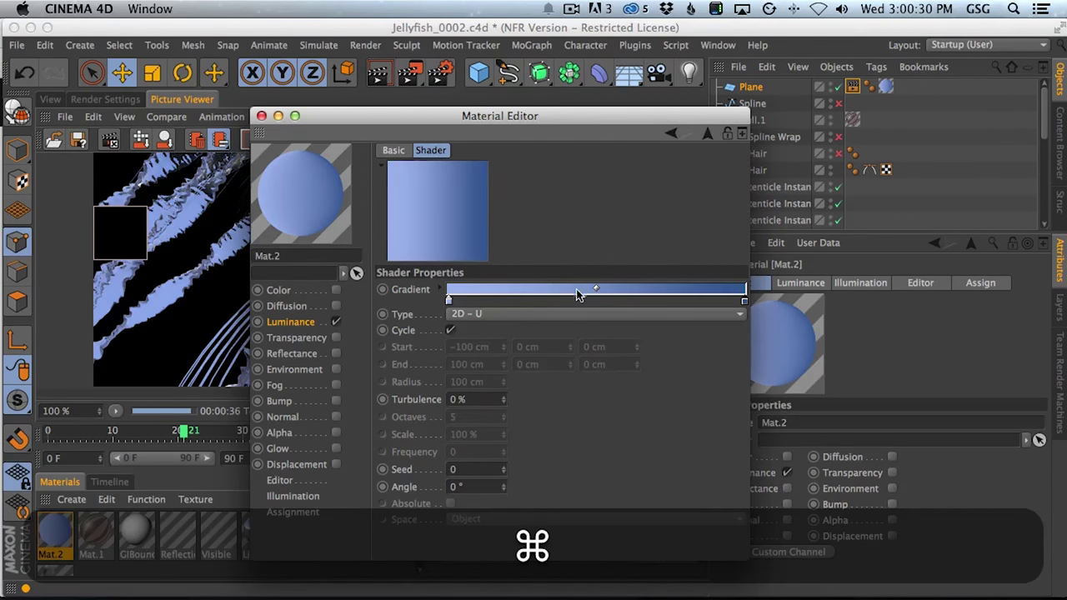
super+drag(450, 307, 595, 306)
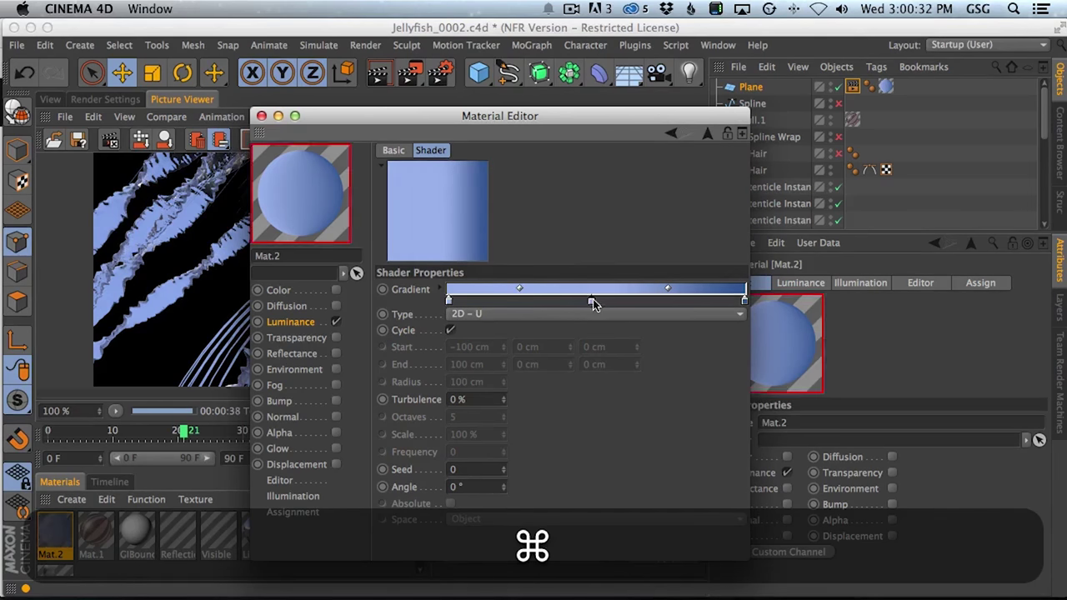
double_click(596, 302)
drag(546, 262, 558, 269)
click(458, 95)
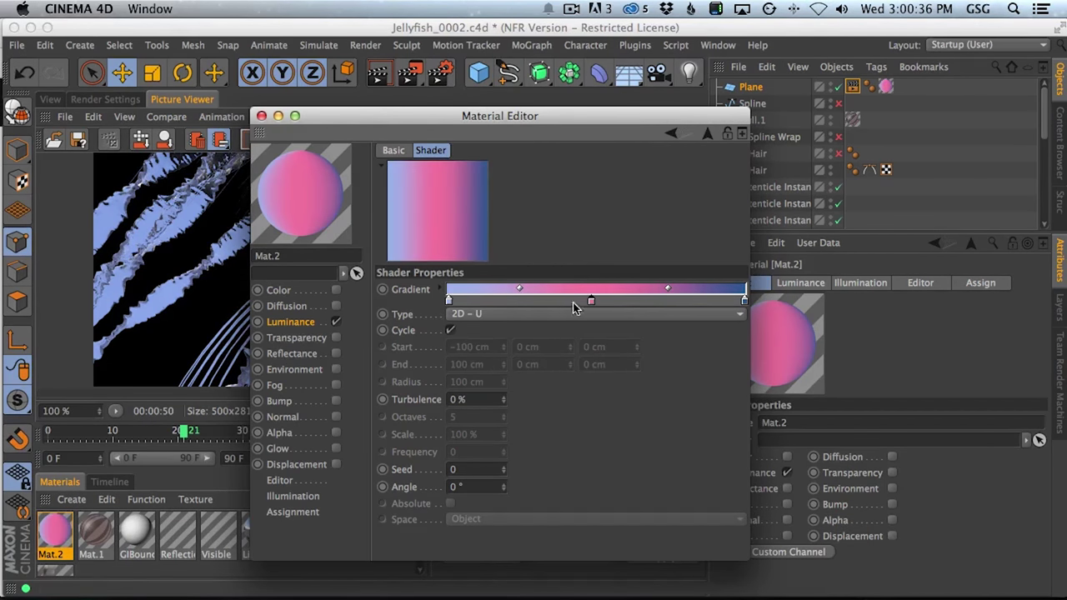
drag(321, 117, 649, 322)
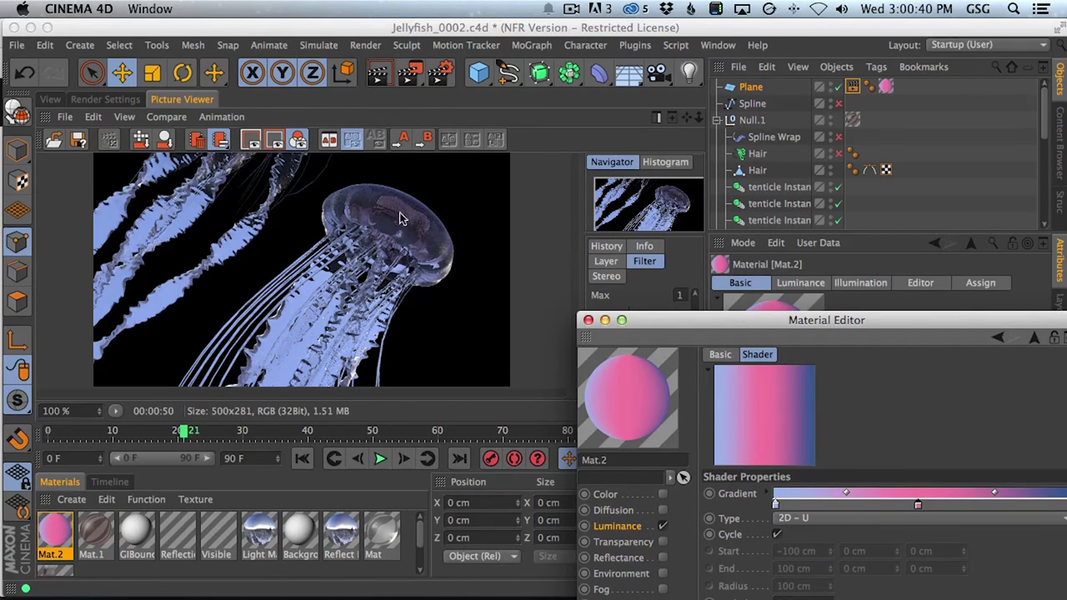
Close the material editor and raise the HDR Studio Rig's Brightness to 122%.
click(588, 320)
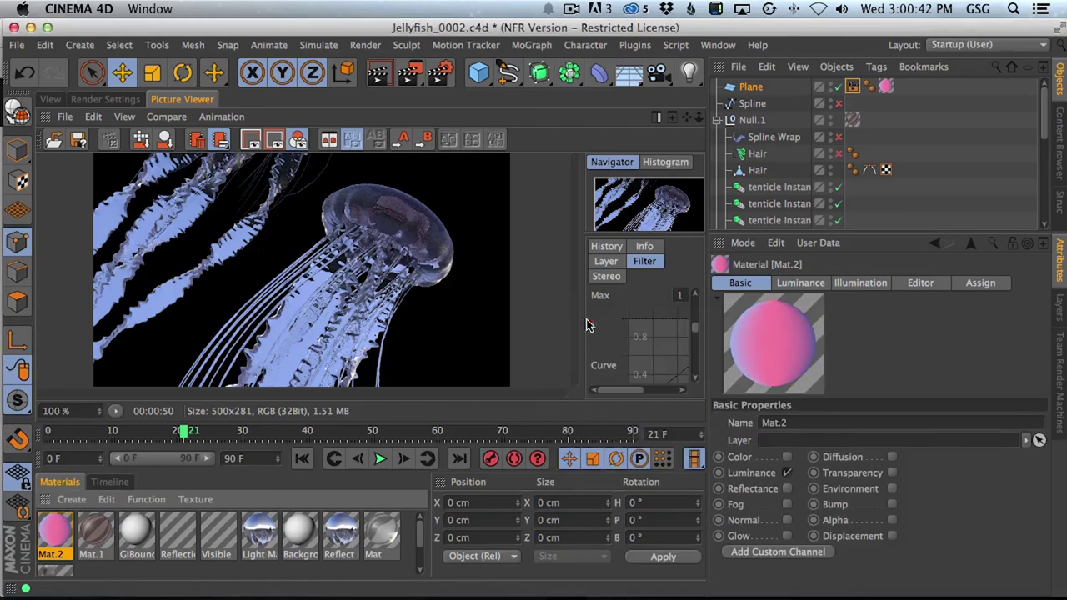
drag(1047, 134, 1042, 189)
scroll(1041, 190, up, 3)
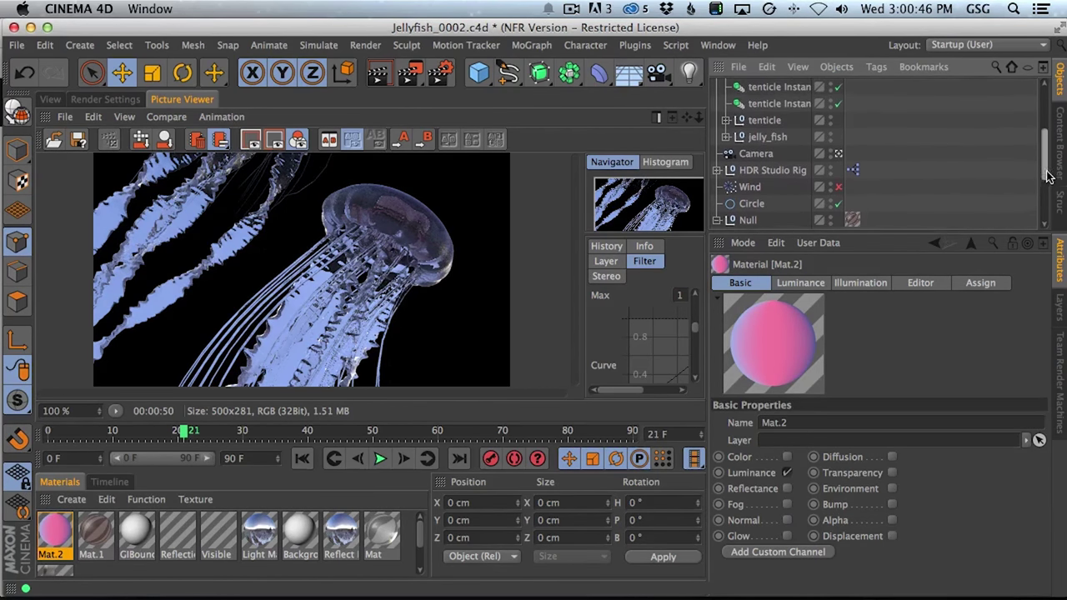
click(780, 172)
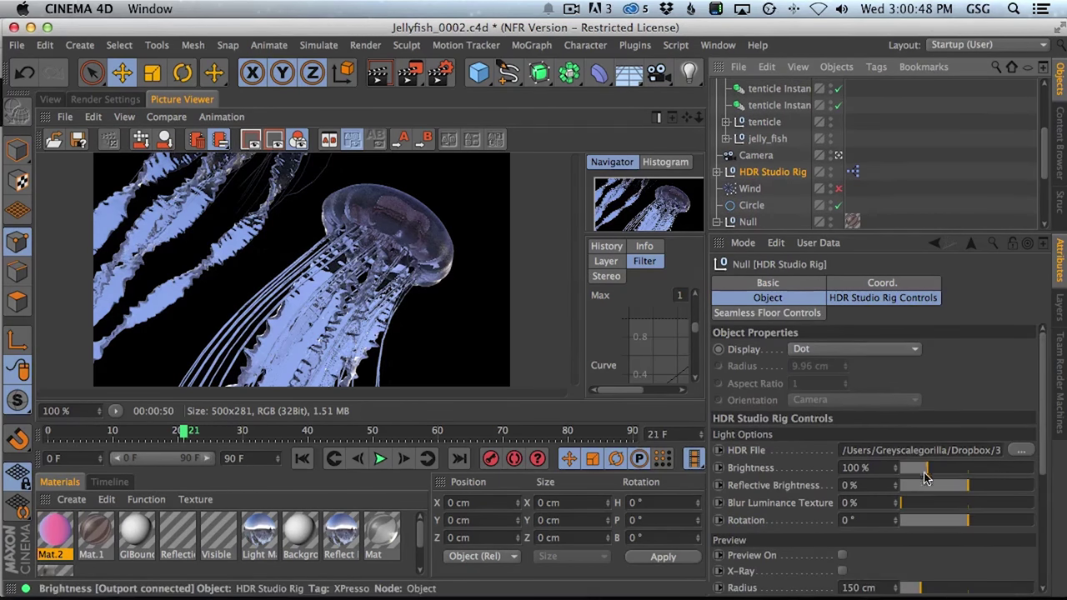
drag(924, 471, 934, 470)
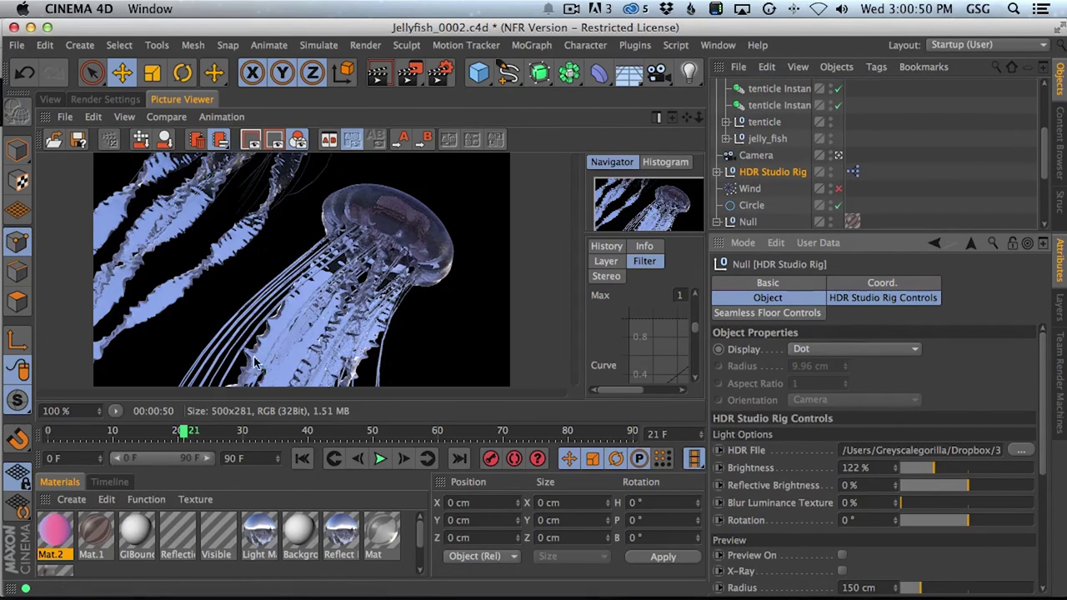
Set Mat.1's transparency Absorption Distance to 50 cm, move the material editor clear of the render, and render again.
double_click(98, 537)
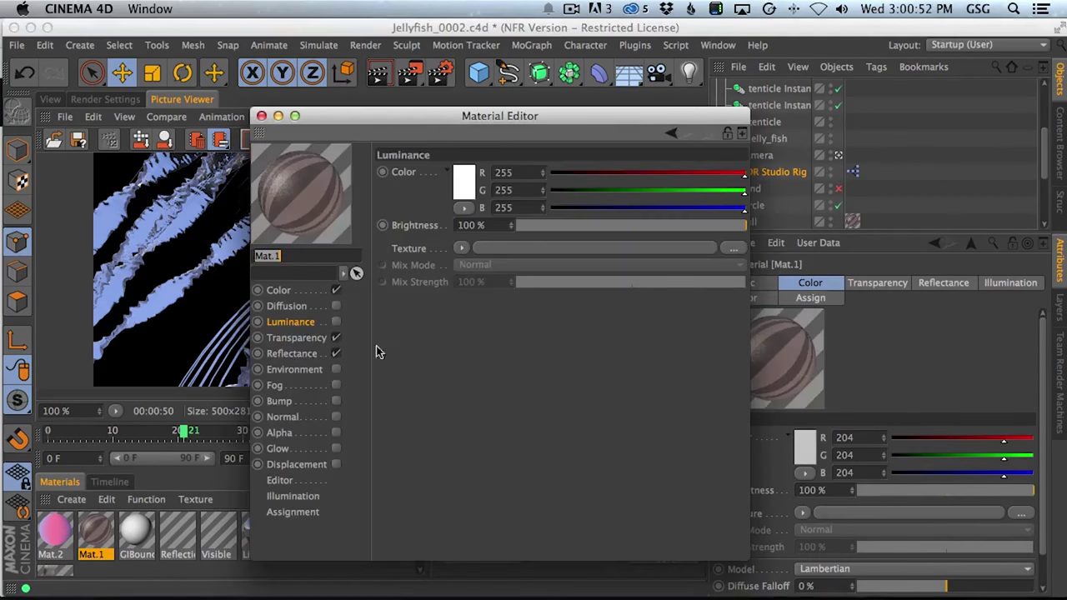
click(300, 339)
double_click(527, 403)
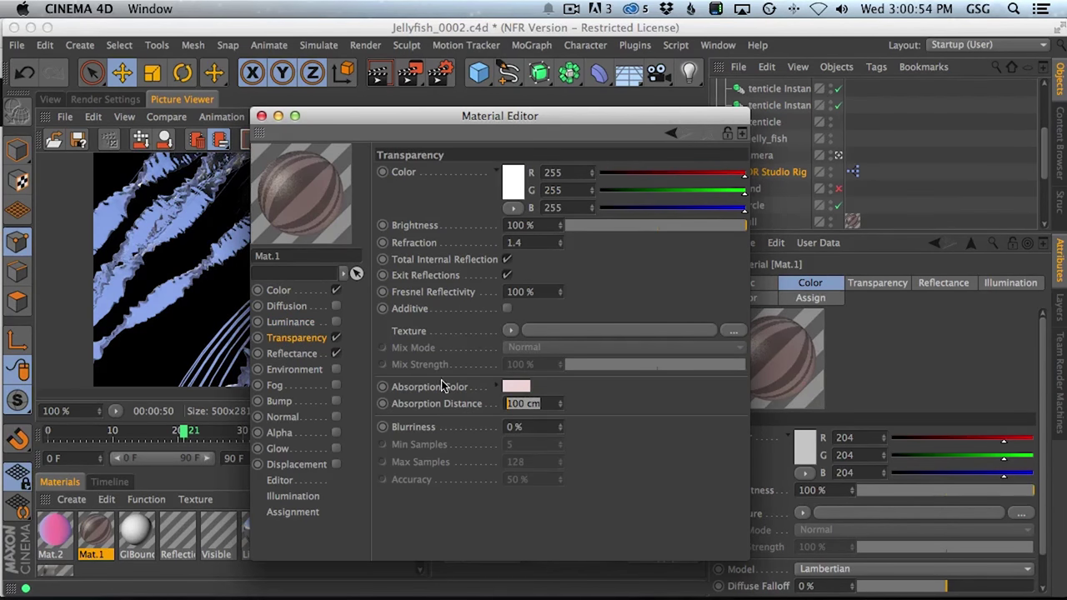
text(50)
key(Return)
drag(305, 116, 625, 100)
key(super+shift+r)
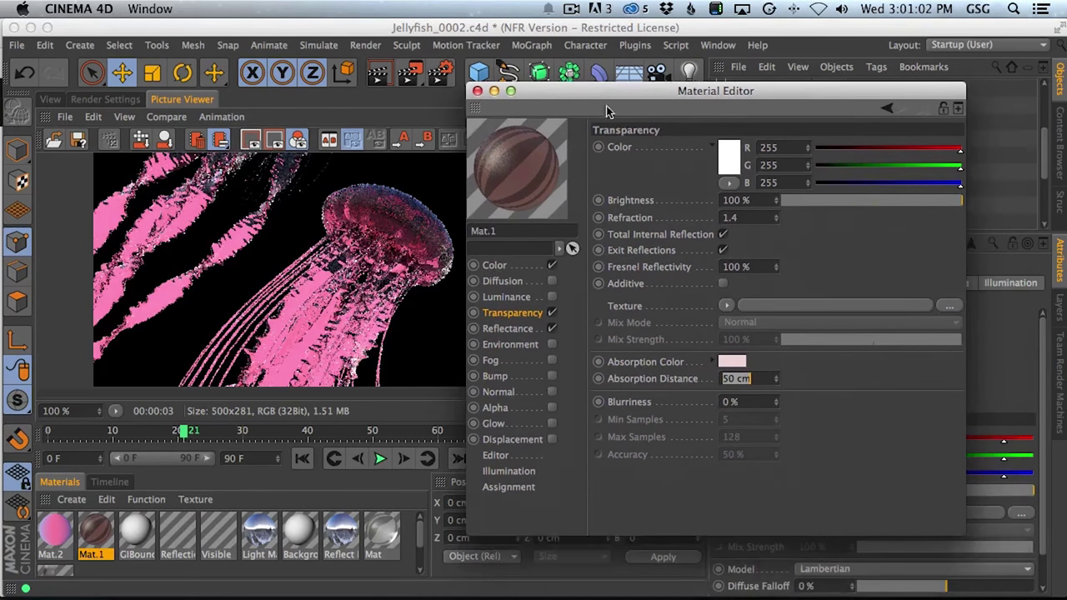
Change the gradient type in Mat.2's luminance channel to 2D - V and render the shot.
click(55, 530)
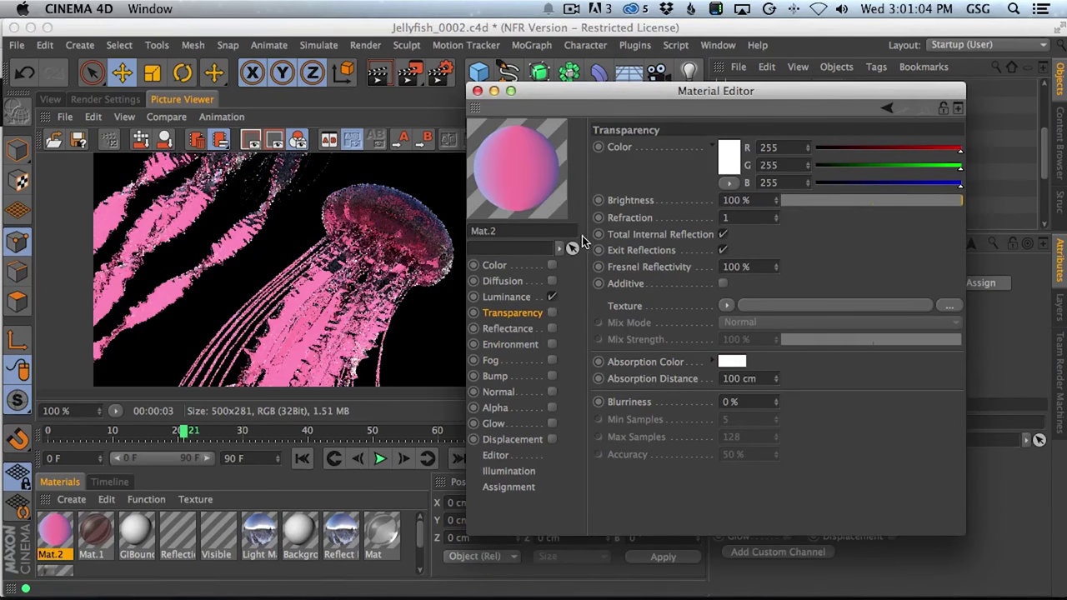
click(506, 296)
click(755, 222)
click(714, 291)
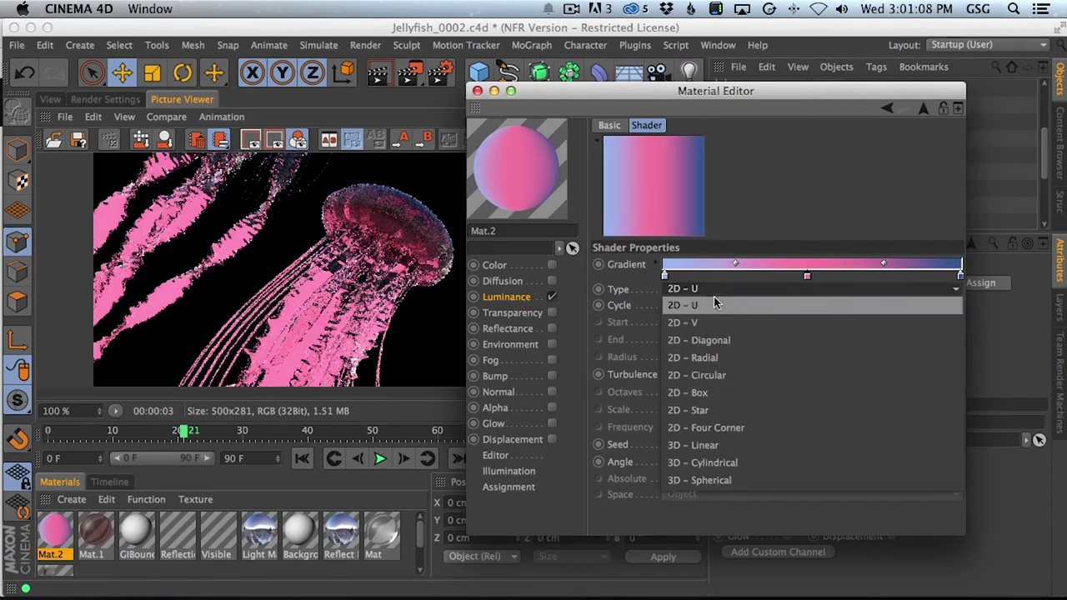
click(750, 226)
click(722, 289)
click(722, 305)
key(shift+super+r)
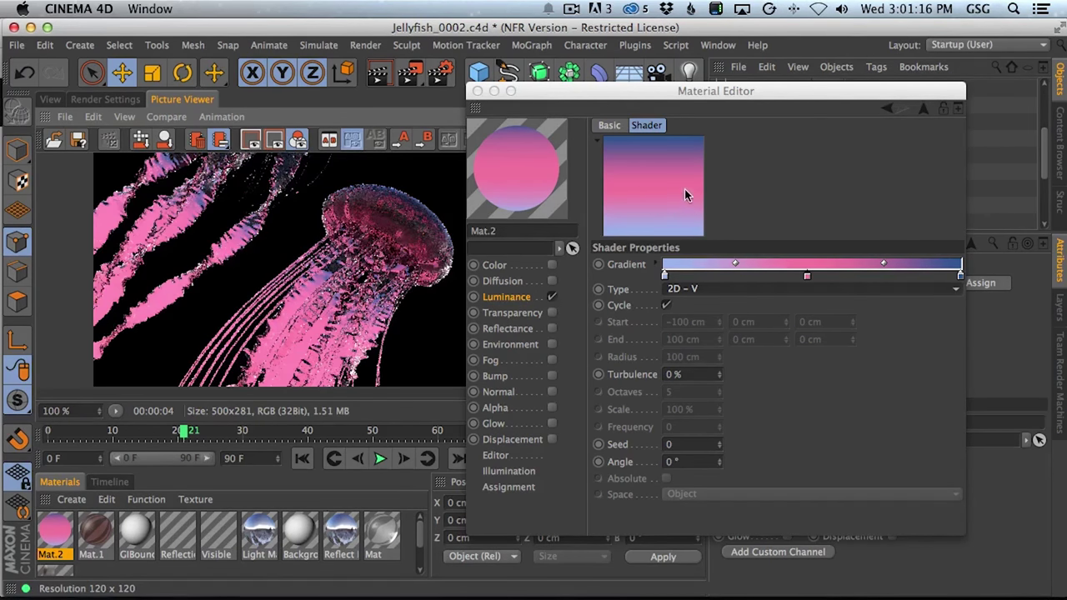
Lighten the pink knot of Mat.2's gradient to pale pink, shift it towards the dark blue end, and render.
double_click(806, 275)
drag(552, 268, 540, 261)
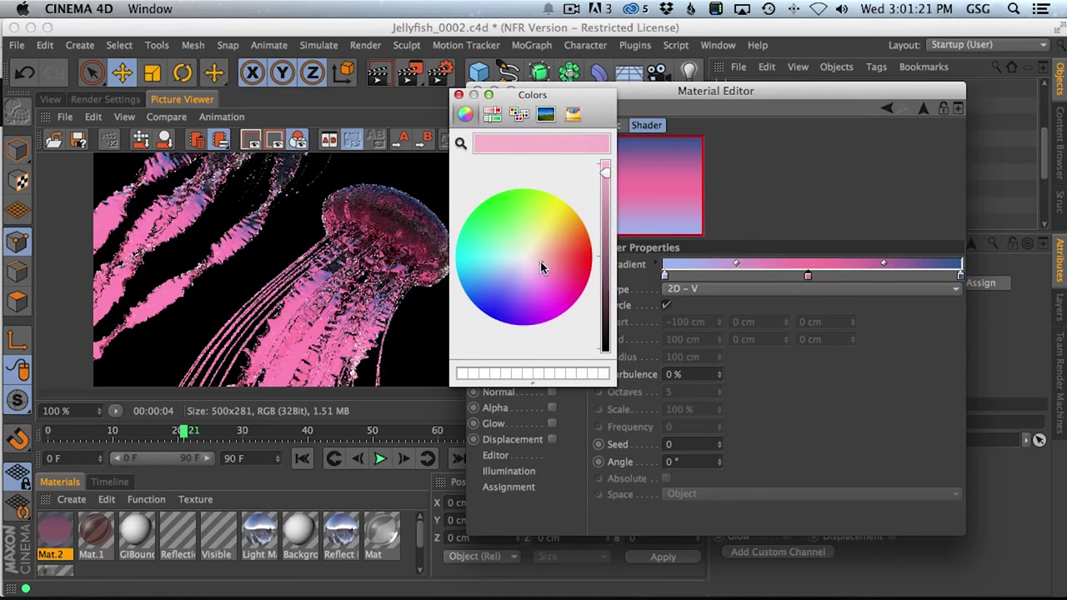
click(457, 93)
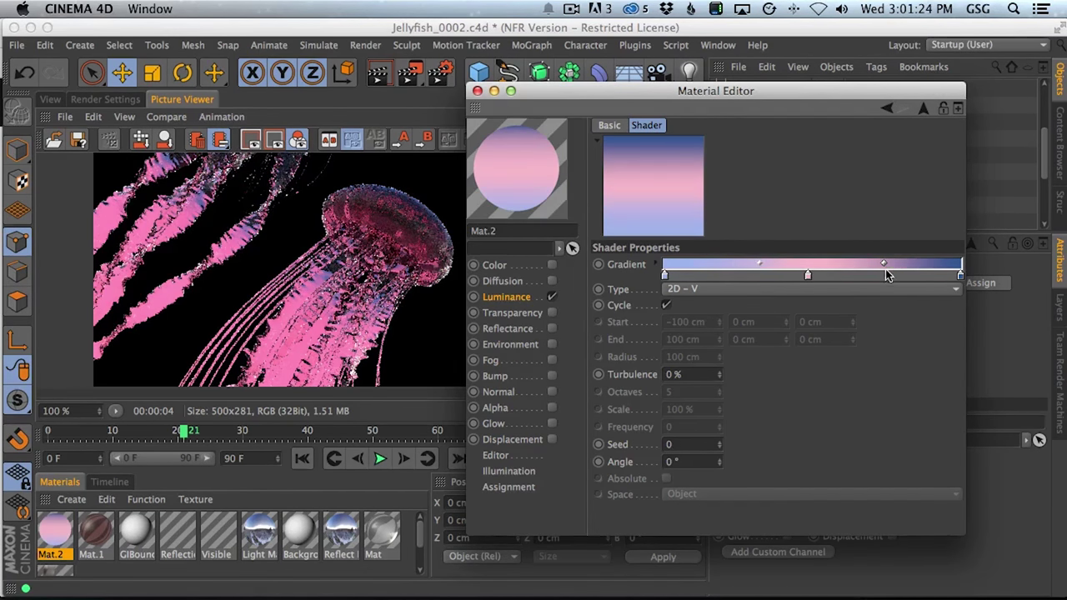
drag(884, 264, 849, 264)
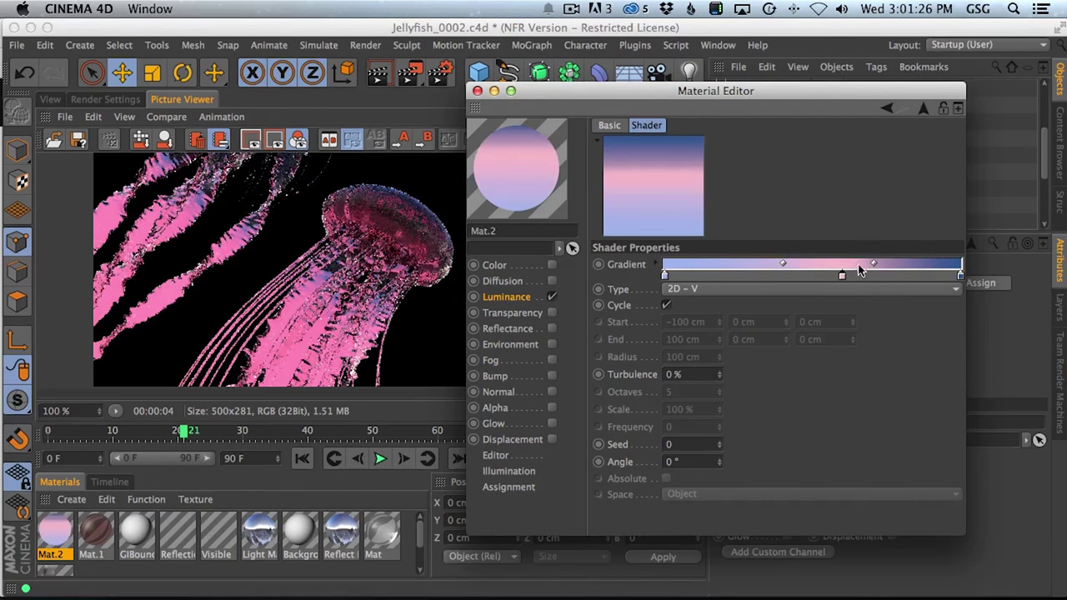
key(shift+super+r)
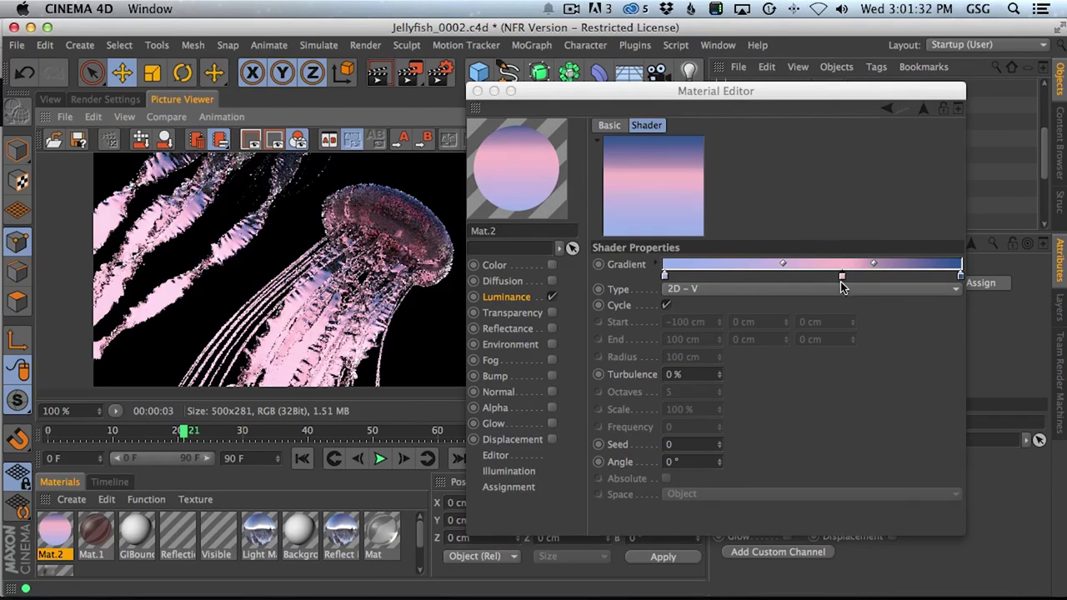
Bring the light blue and dark blue knots of Mat.2's gradient inward towards the pink knot and render.
drag(664, 275, 739, 276)
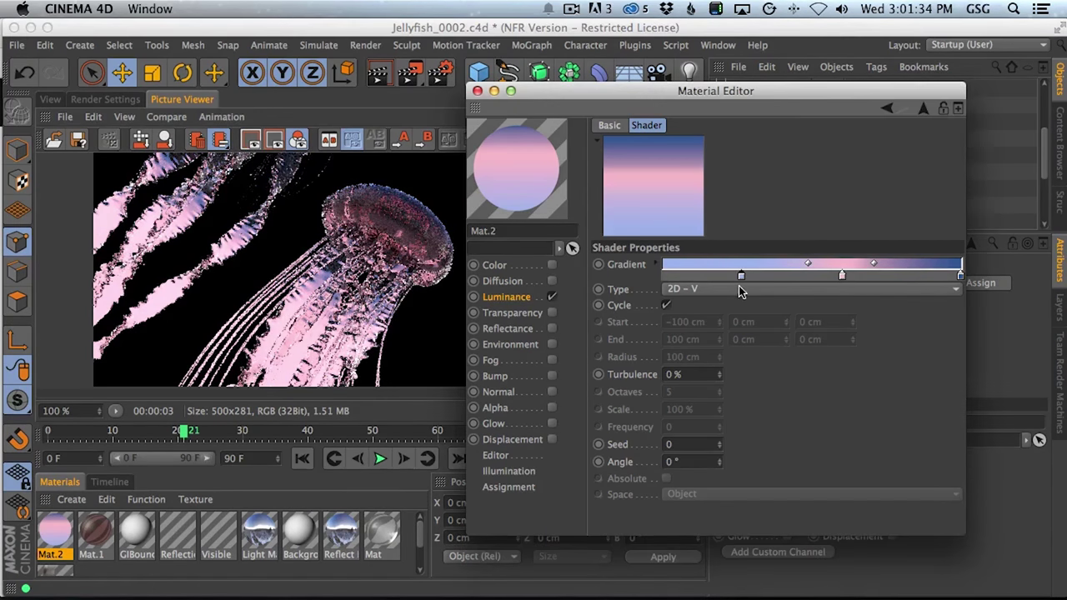
drag(959, 276, 919, 276)
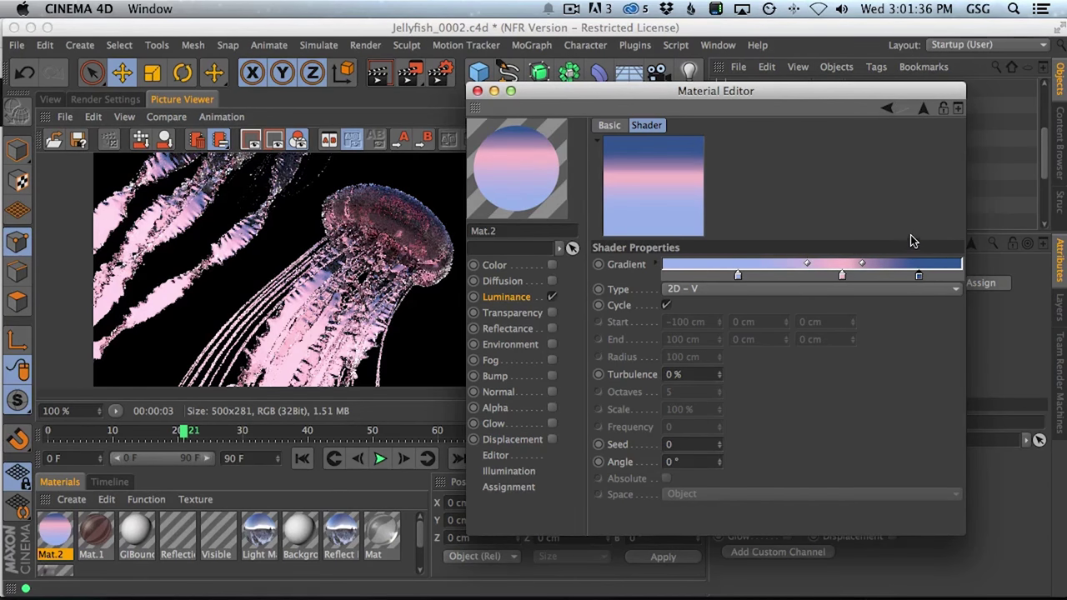
key(shift+super+r)
drag(671, 93, 681, 114)
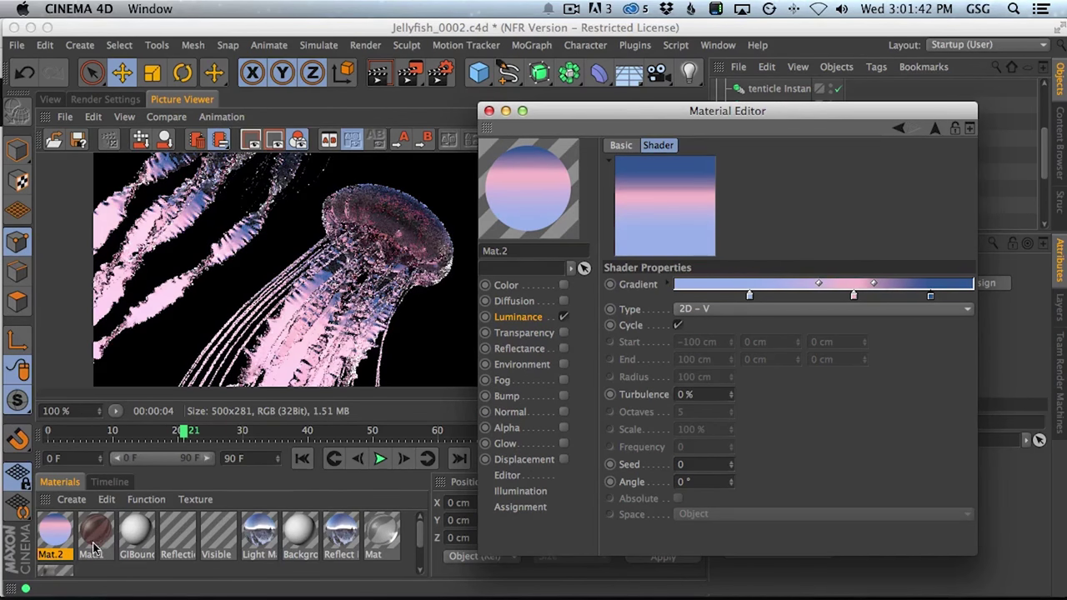
Set Mat.1's transparency Absorption Distance to 10 cm, render, and move the material editor off the image.
click(94, 538)
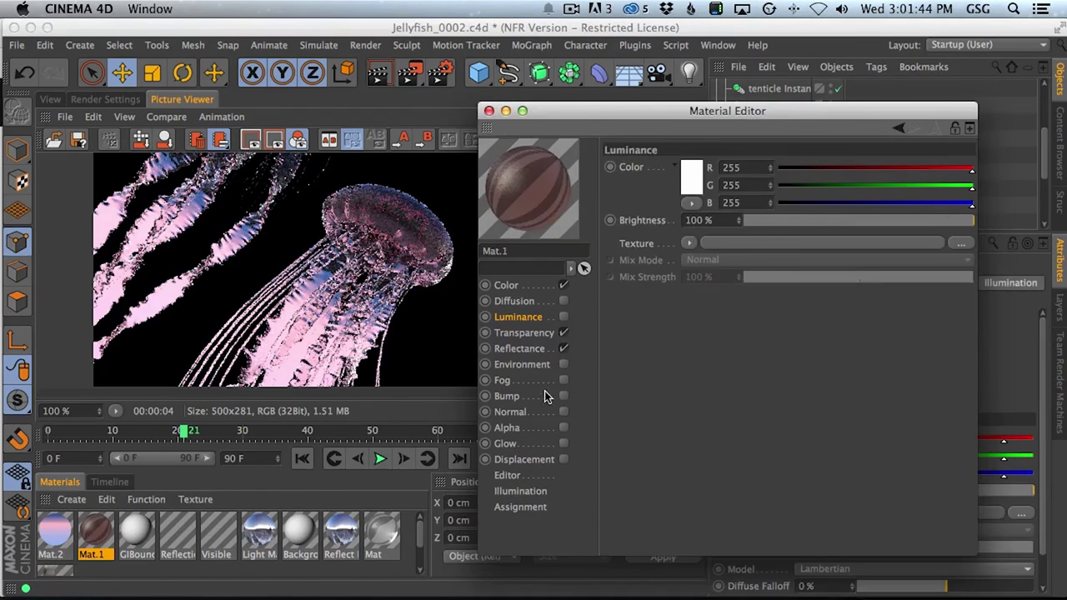
click(520, 348)
click(523, 333)
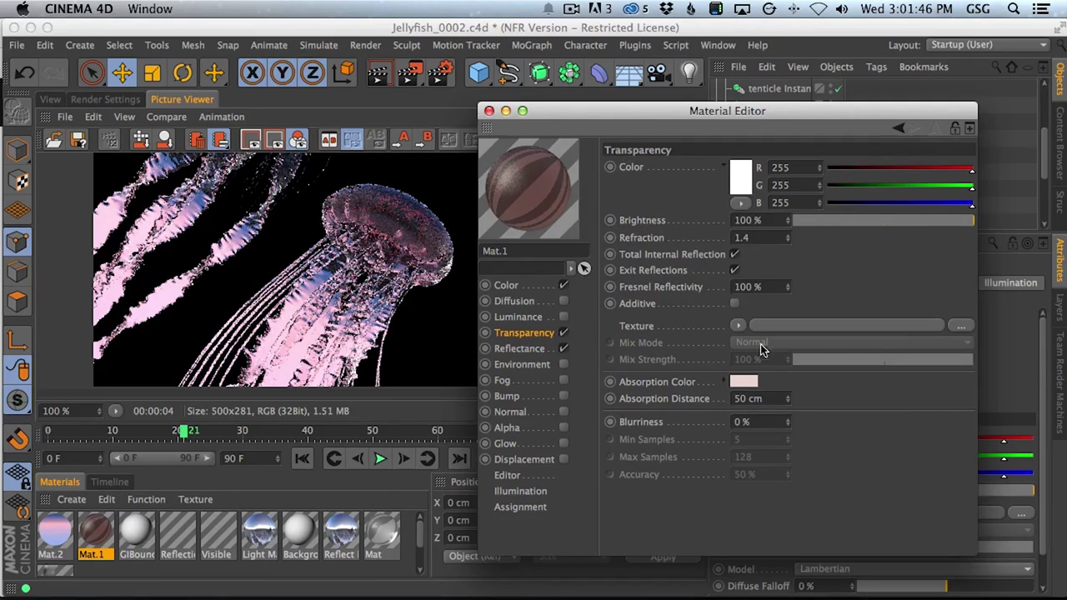
text(10)
key(Return)
key(shift+super+r)
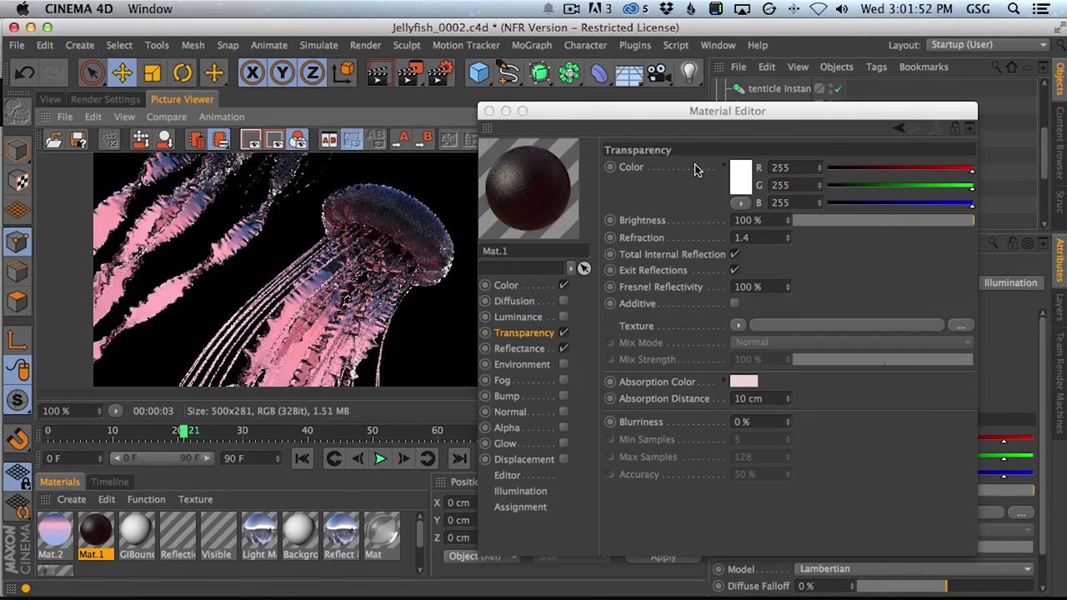
drag(595, 115, 809, 107)
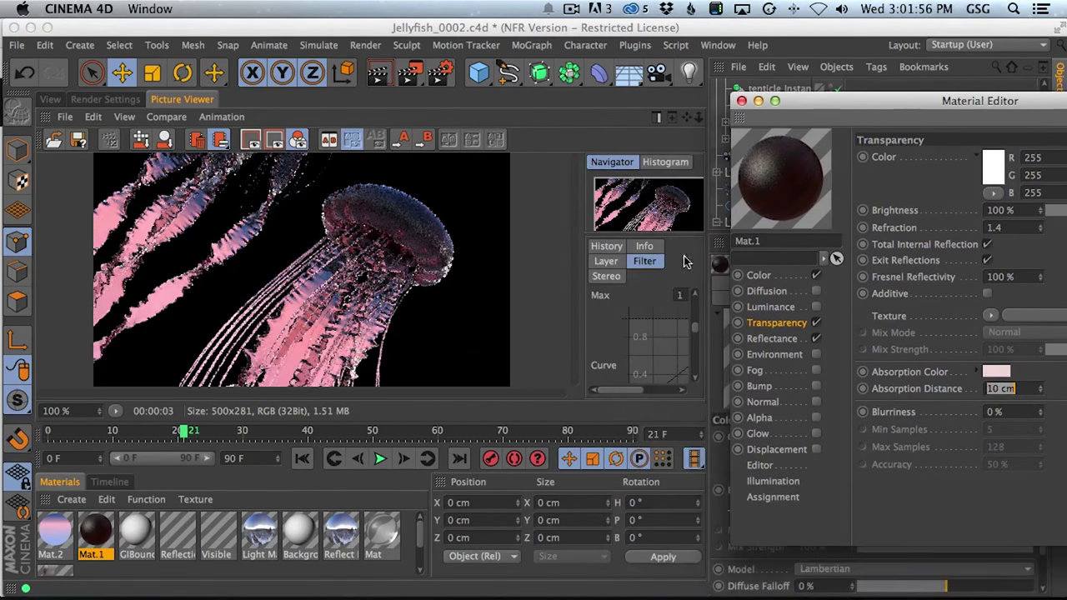
Compare the latest render with earlier ones in the Picture Viewer history.
click(607, 246)
scroll(678, 334, down, 3)
click(649, 371)
Change Mat.1's transparency Absorption Color to light blue and render the shot.
drag(853, 105, 618, 49)
click(540, 282)
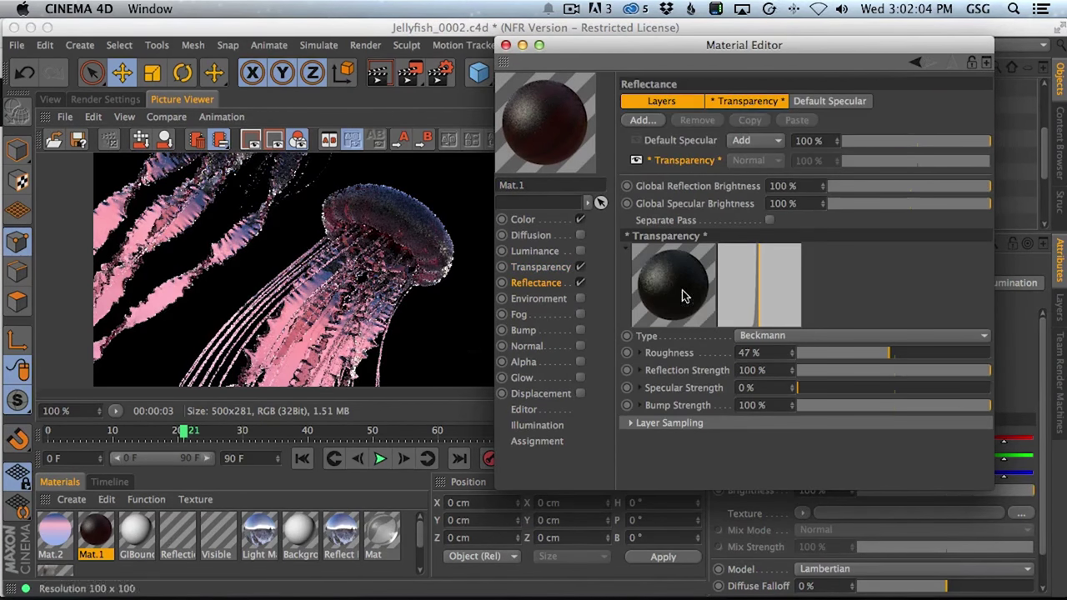
click(542, 267)
click(758, 316)
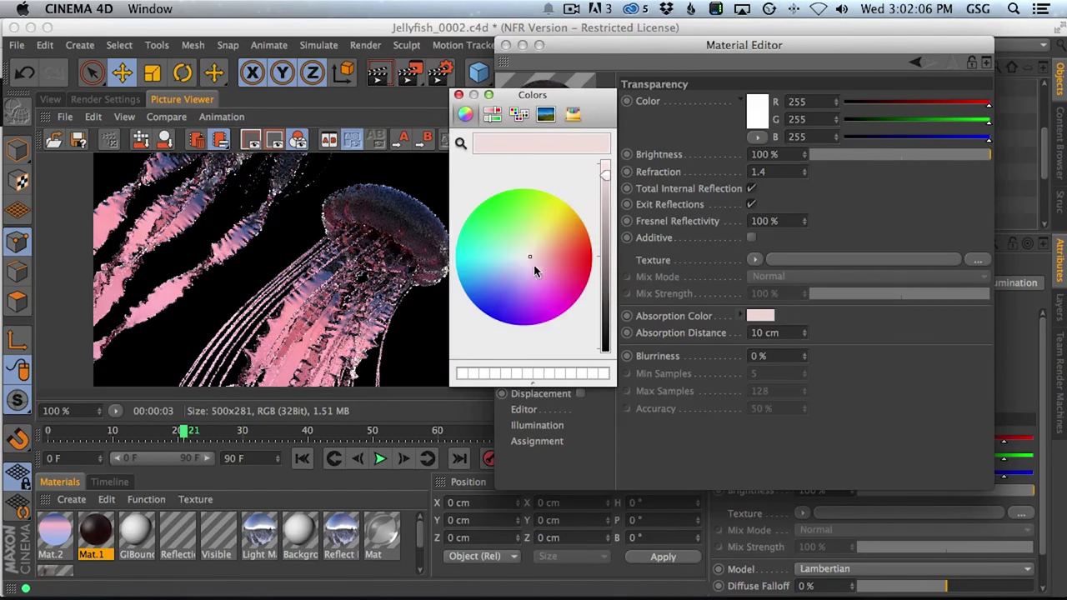
click(458, 94)
key(shift+super+r)
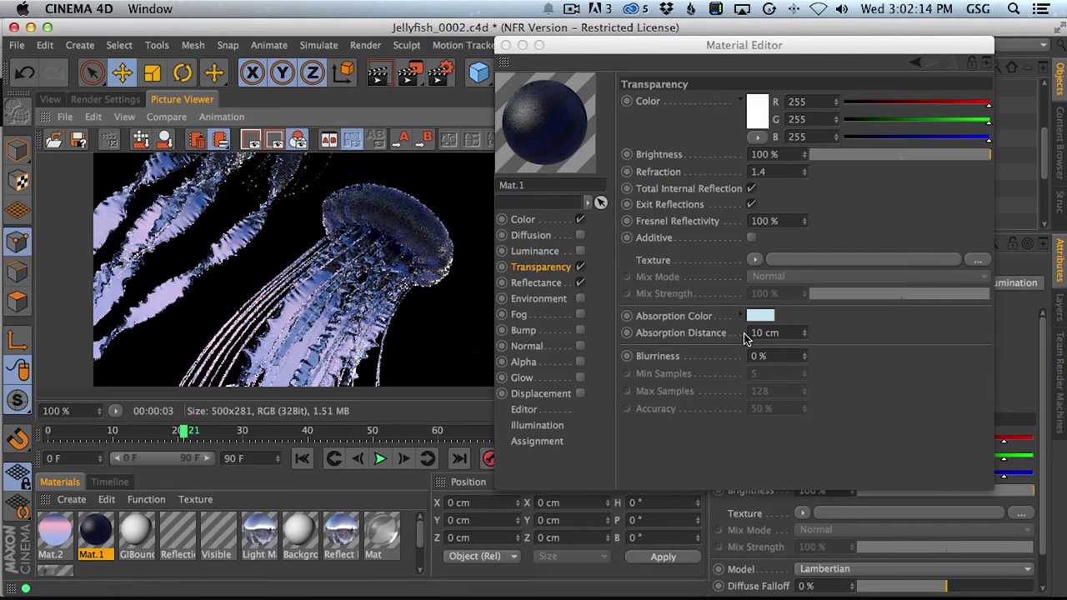
Set Mat.1's Absorption Distance to 20 cm and start a new render.
double_click(784, 333)
text(20)
key(Return)
key(shift+super+r)
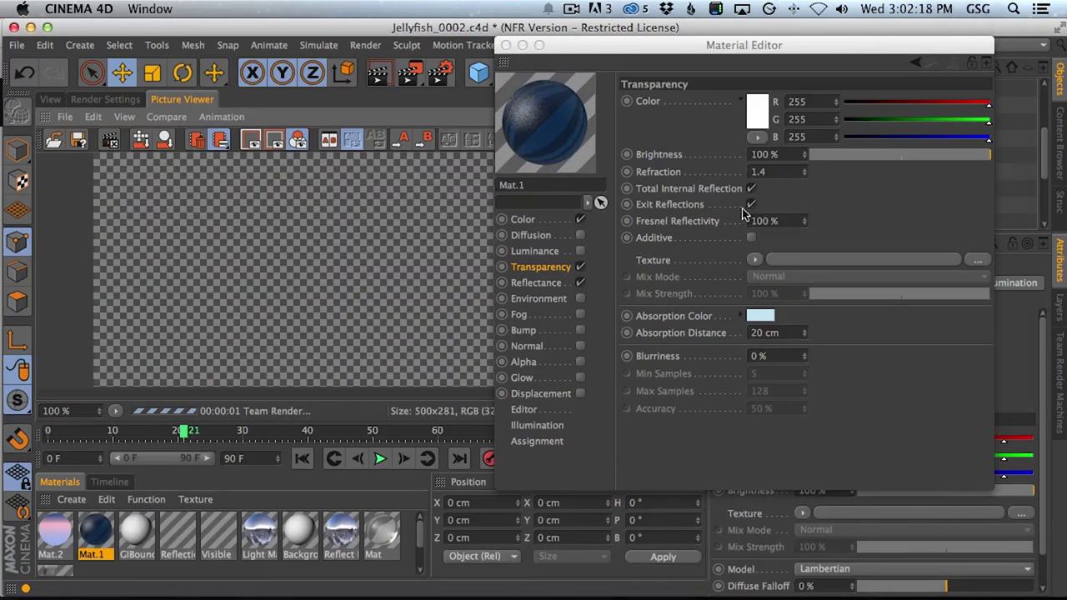
Change Mat.1's transparency Absorption Color to white and close the color picker.
click(759, 317)
click(492, 116)
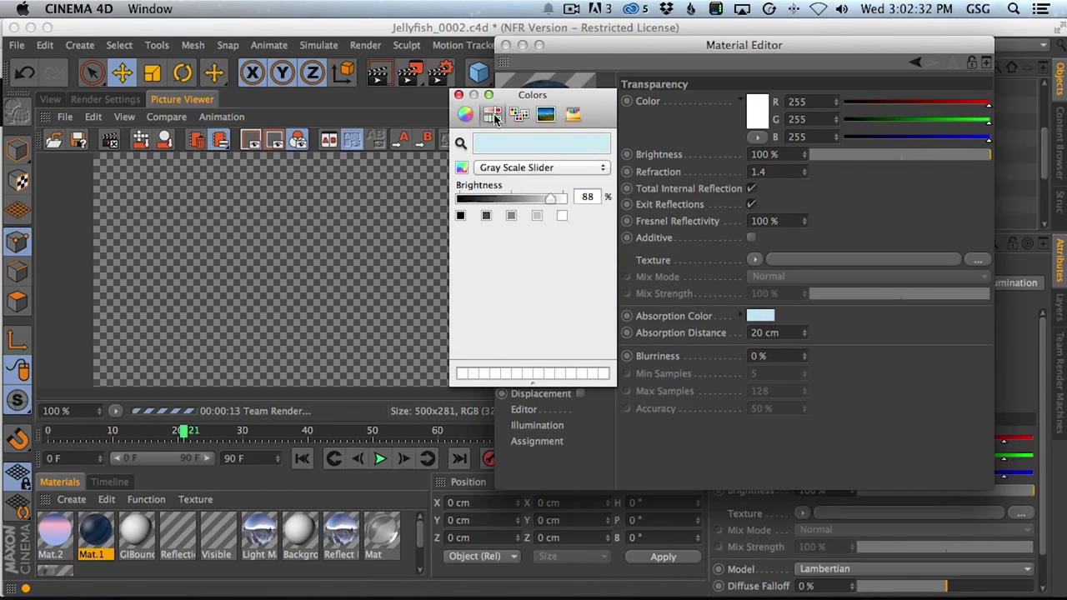
click(519, 114)
click(545, 115)
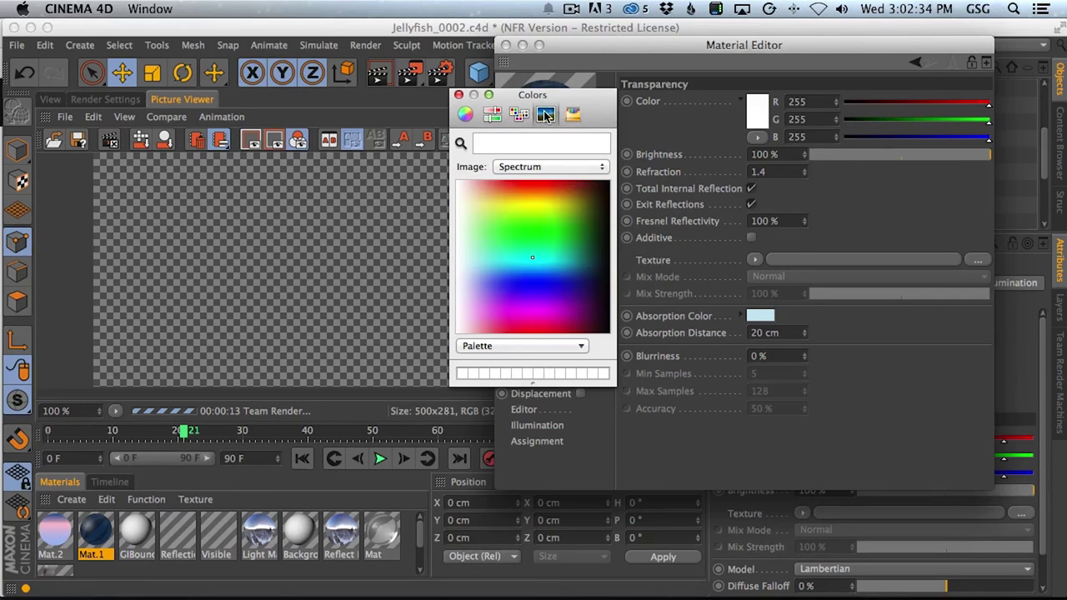
click(571, 115)
click(465, 115)
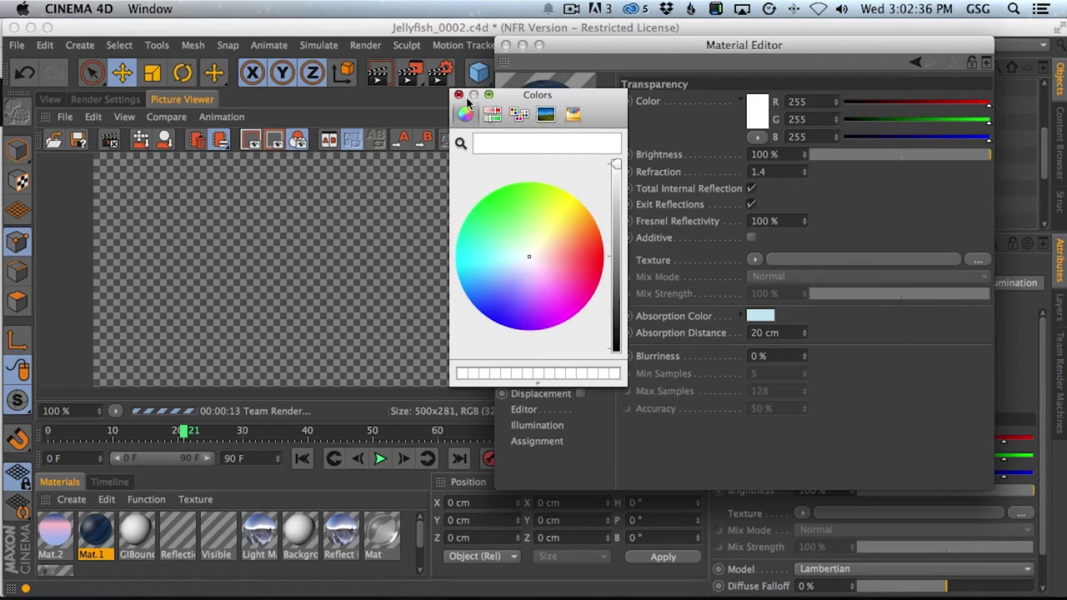
click(458, 95)
Enable Seen By Camera on the HDR Studio Rig, then return to the perspective view with the material editor closed.
drag(594, 53, 438, 411)
click(758, 174)
drag(771, 400, 506, 389)
drag(1042, 387, 1041, 519)
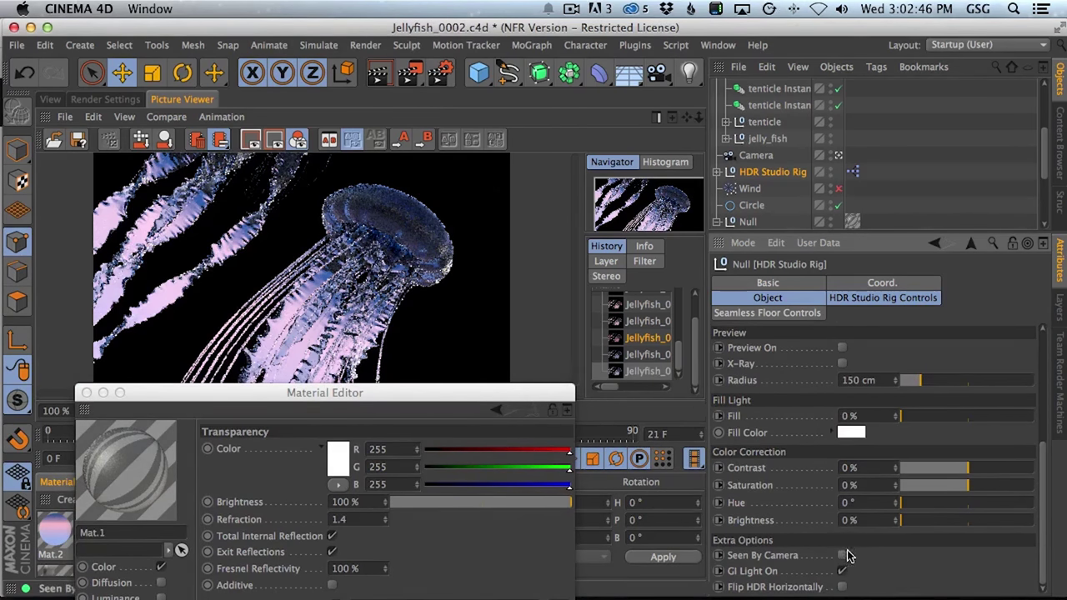
click(842, 555)
click(55, 102)
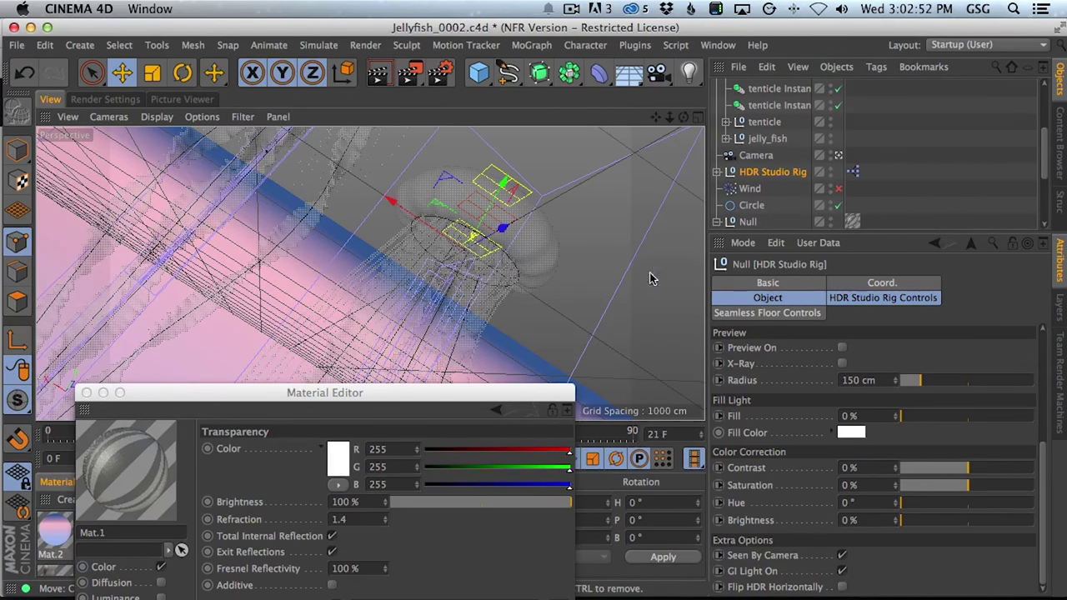
click(86, 393)
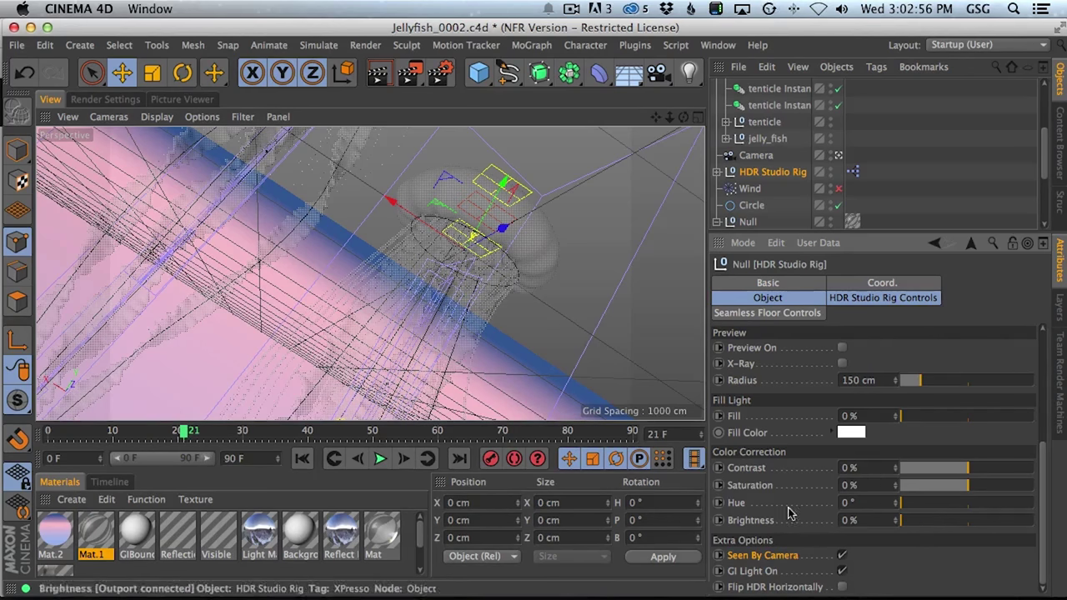
Set the Camera's Focal Length to 50 mm and reframe the shot so the jellyfish bell sits nearer the middle.
scroll(1036, 104, up, 3)
mouse_move(1035, 101)
mouse_down()
mouse_move(1030, 92)
mouse_move(1044, 113)
mouse_up()
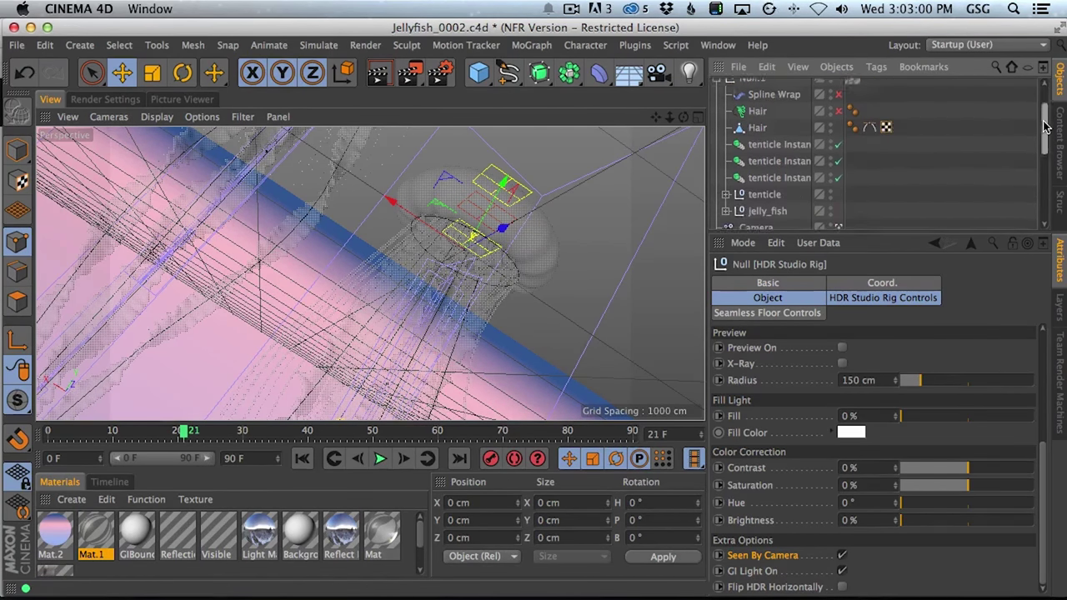
scroll(1033, 133, down, 3)
click(756, 155)
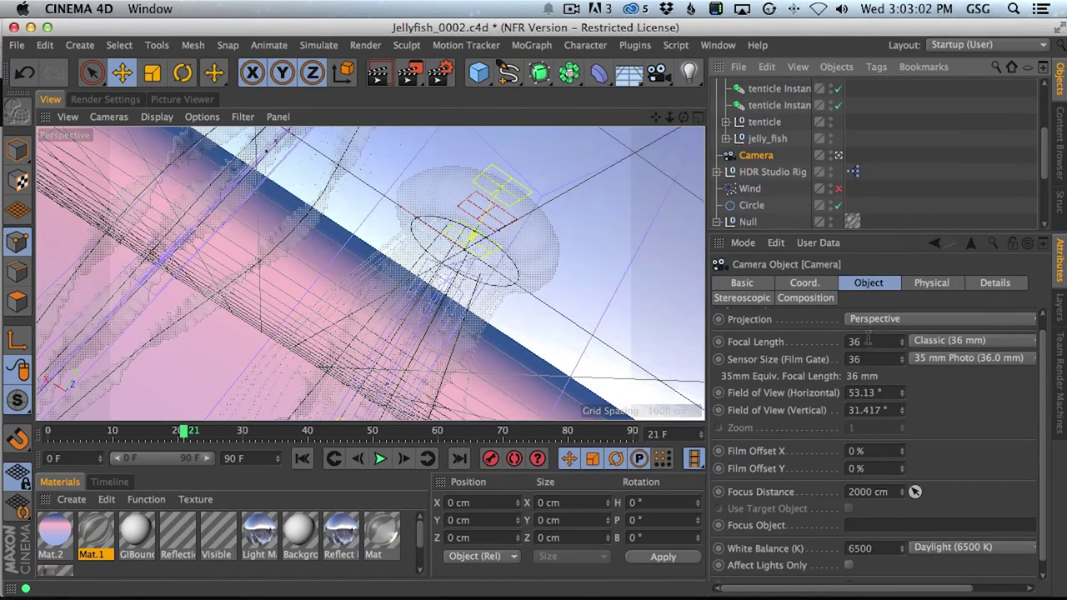
click(869, 341)
text(50)
key(Return)
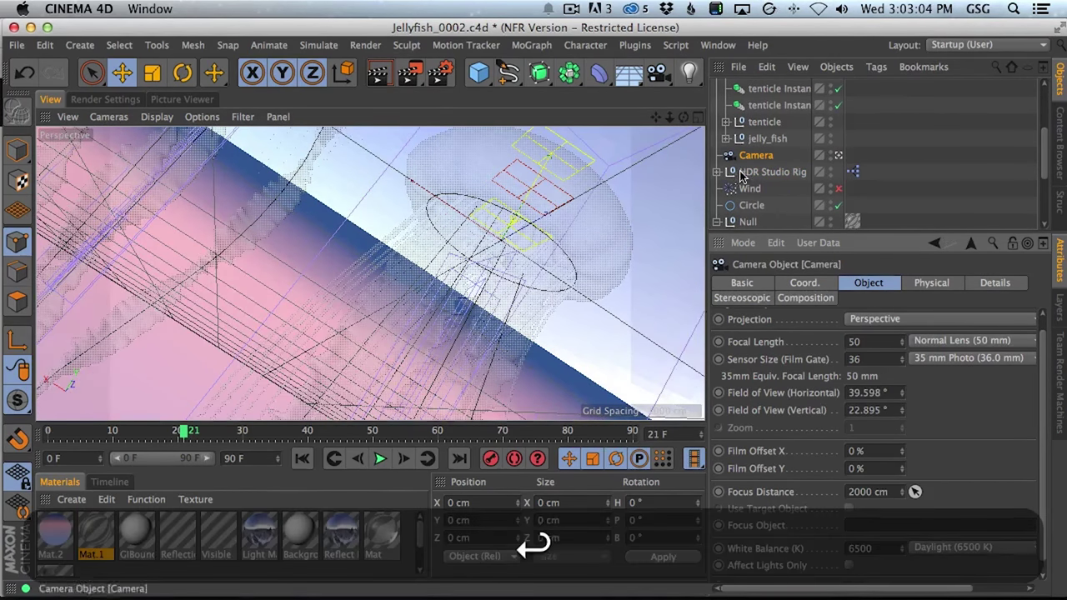
key(2)
drag(535, 204, 478, 248)
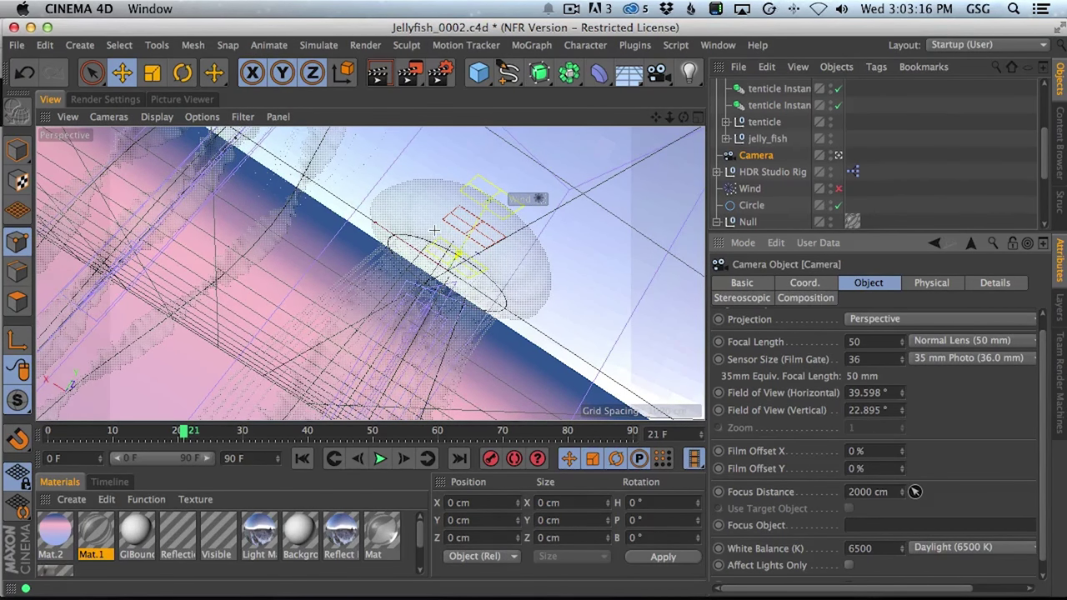
Pick the Camera's Focus Distance on the jellyfish bell and set its physical F-Stop to 0.1.
drag(914, 492, 512, 264)
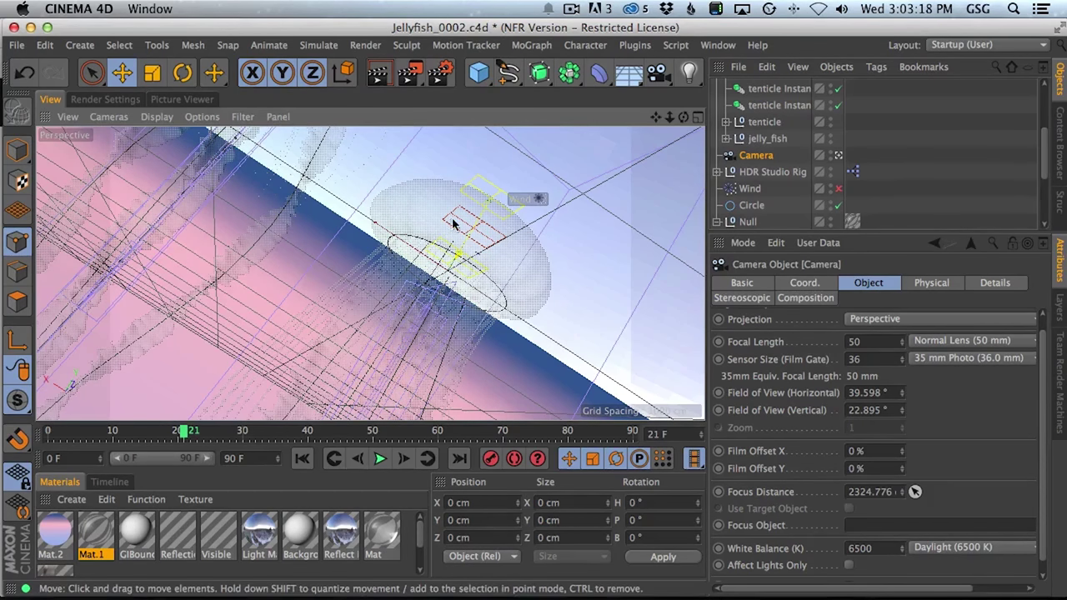
click(931, 285)
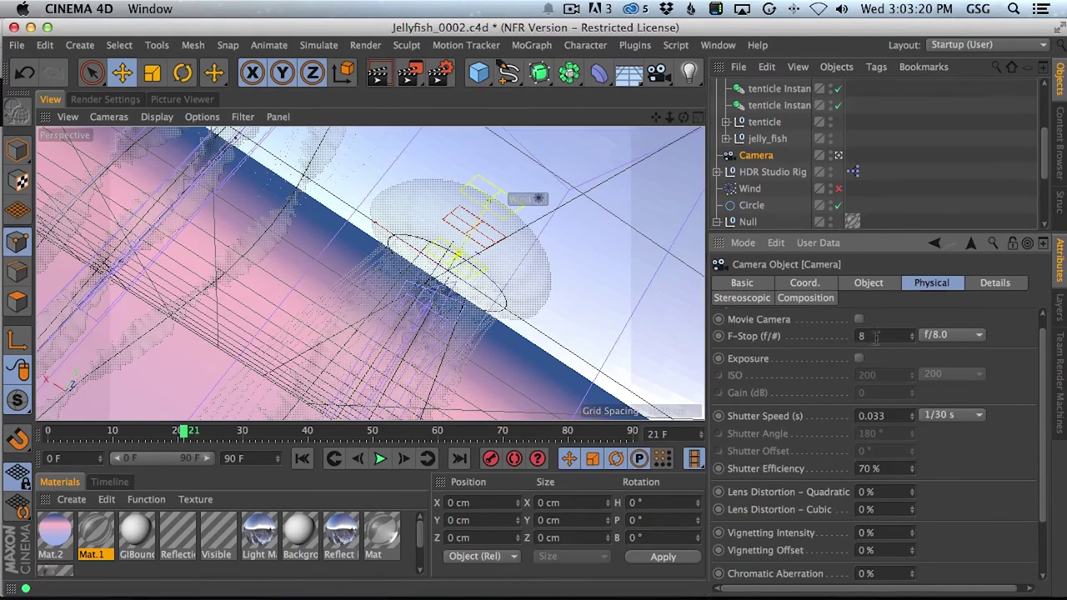
text(0.1)
key(Return)
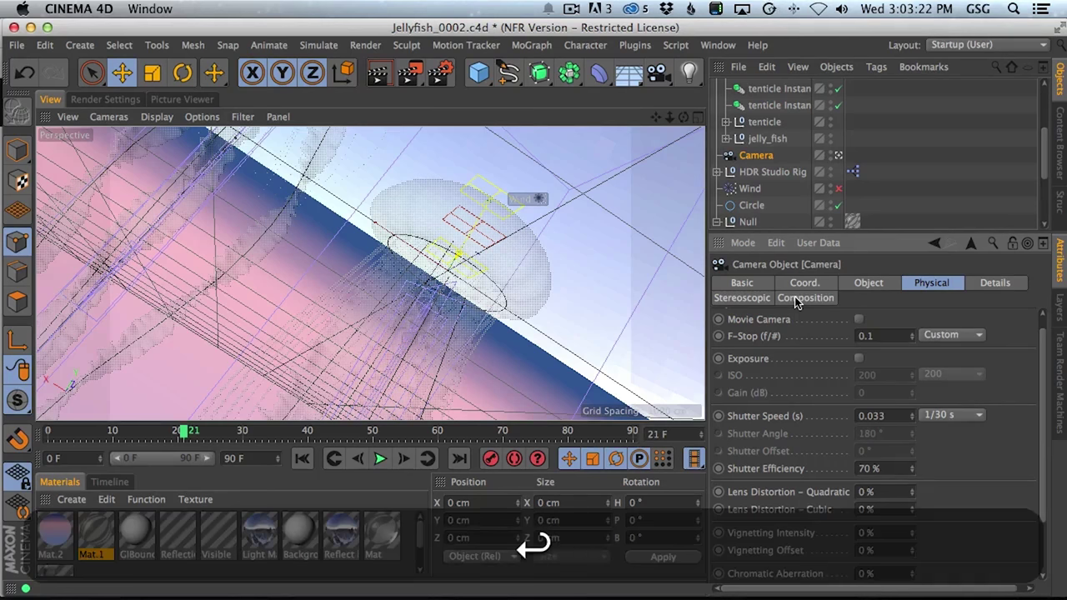
Make sure Depth Of Field is enabled in the Physical render settings, and render the frame to the Picture Viewer.
click(114, 101)
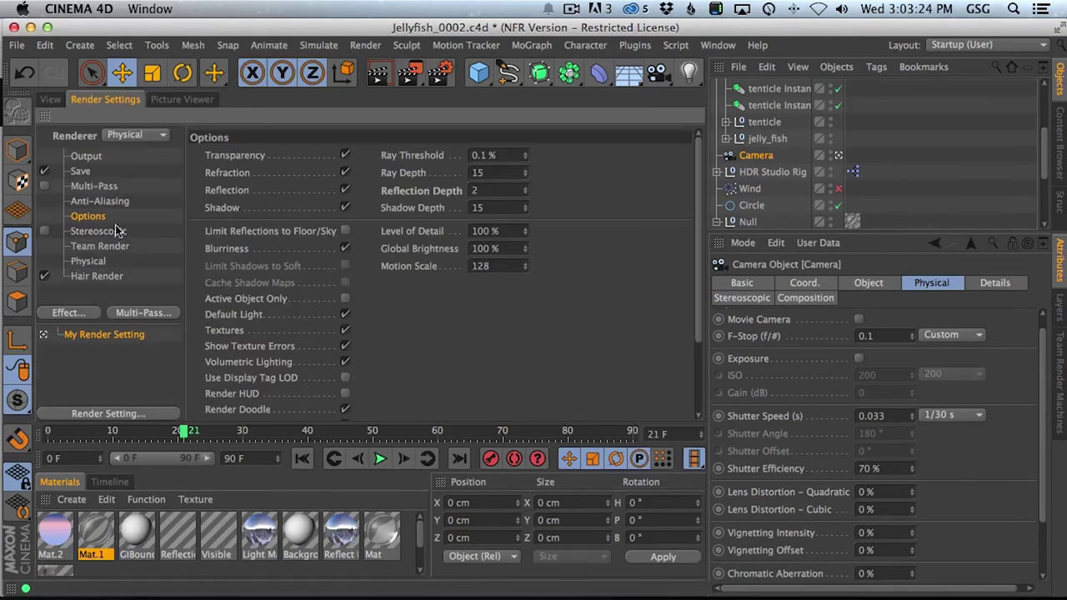
click(92, 263)
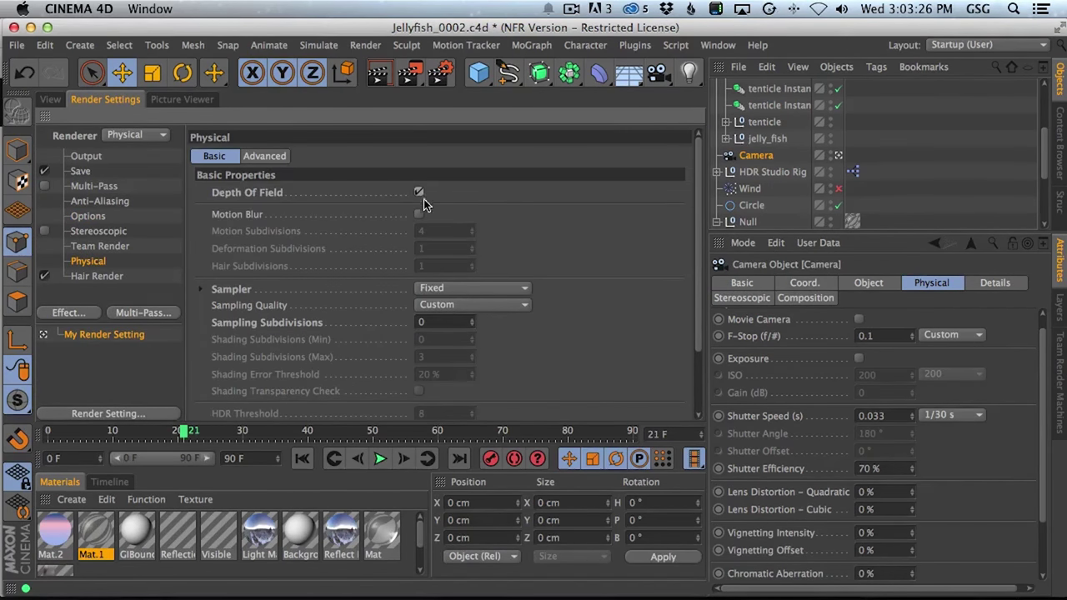
key(shift+super+r)
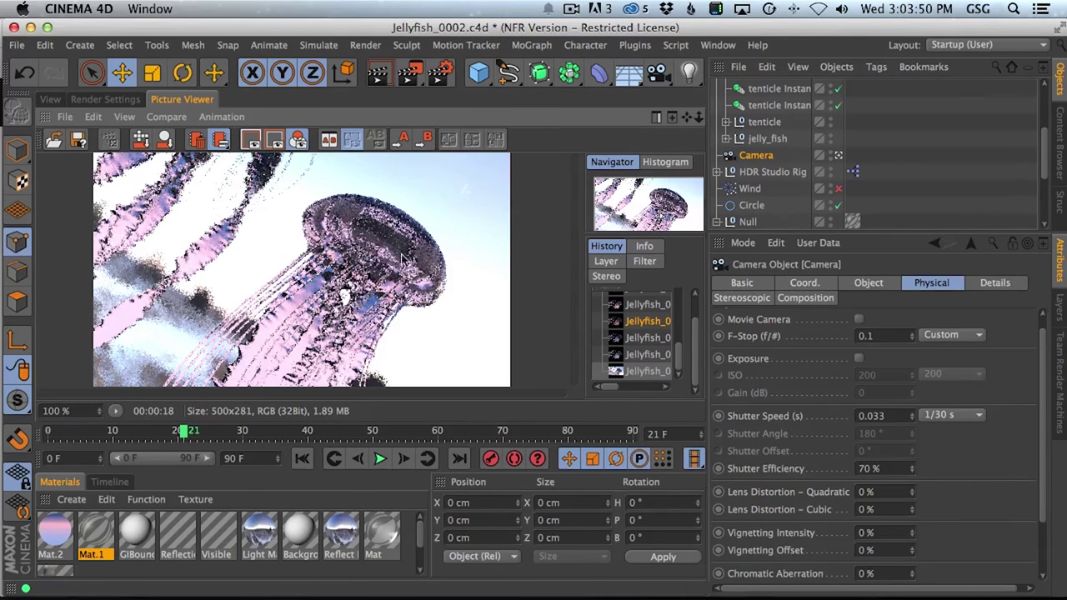
Open the HDR Studio Rig's light controls.
click(771, 172)
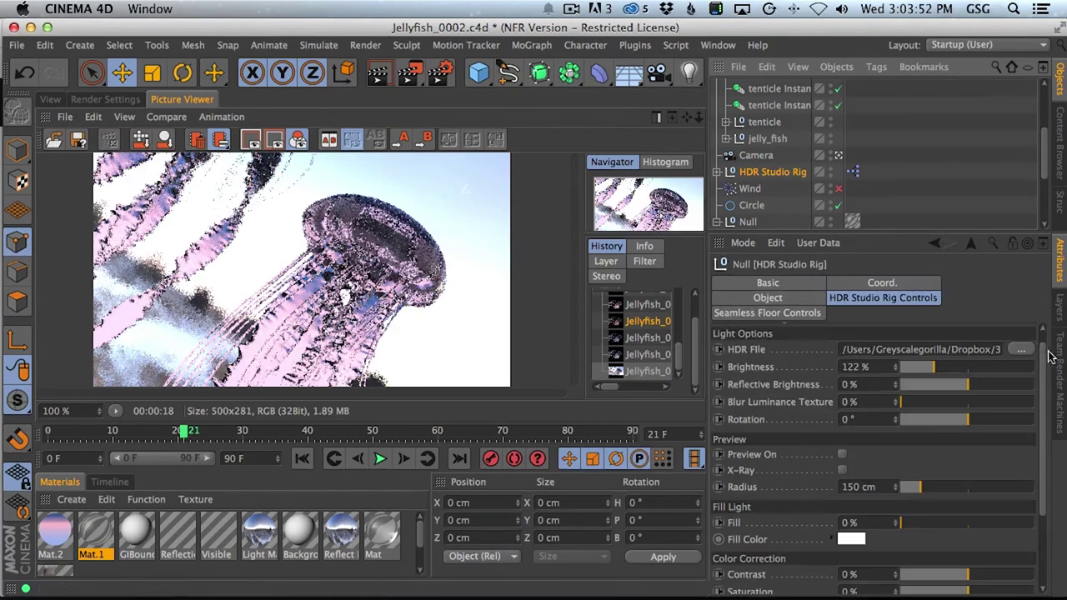
Set the HDR Studio Rig's light brightness to 85% and render the current frame to the picture viewer.
click(928, 367)
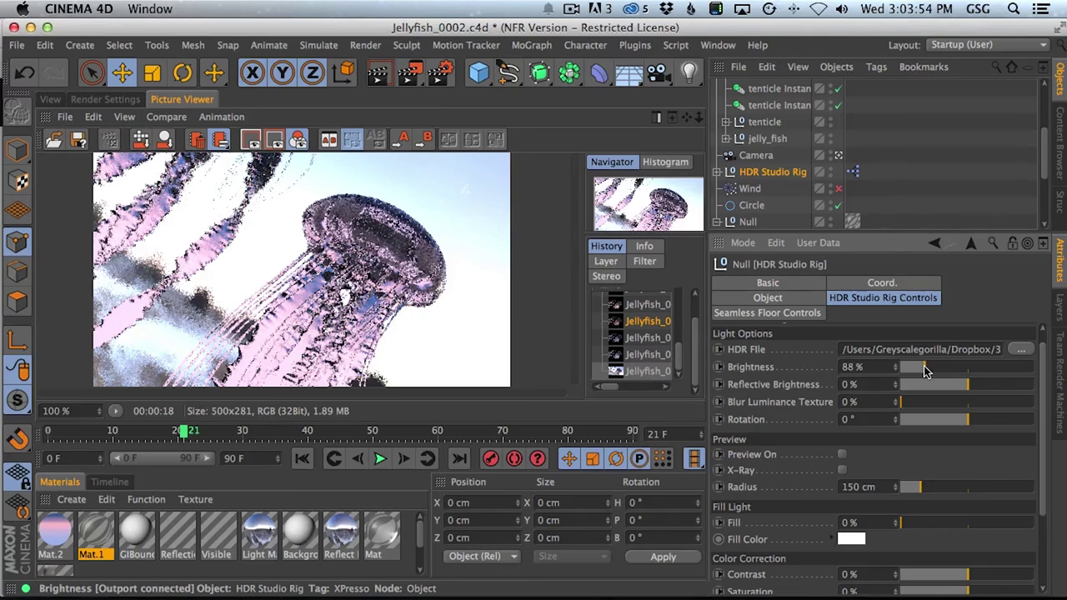
key(shift+super+r)
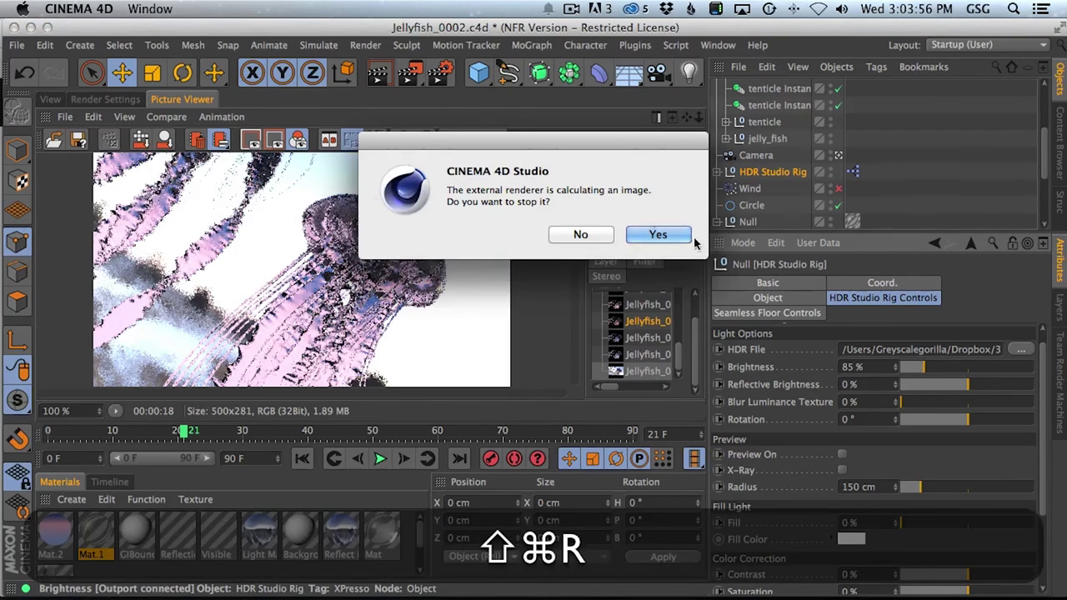
click(584, 235)
click(109, 99)
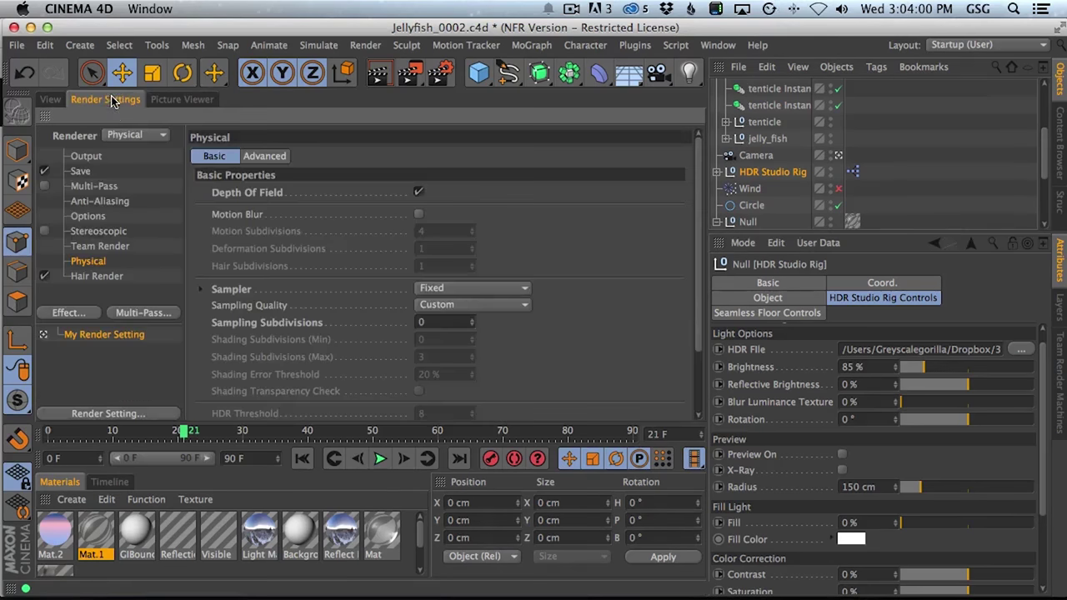
click(182, 99)
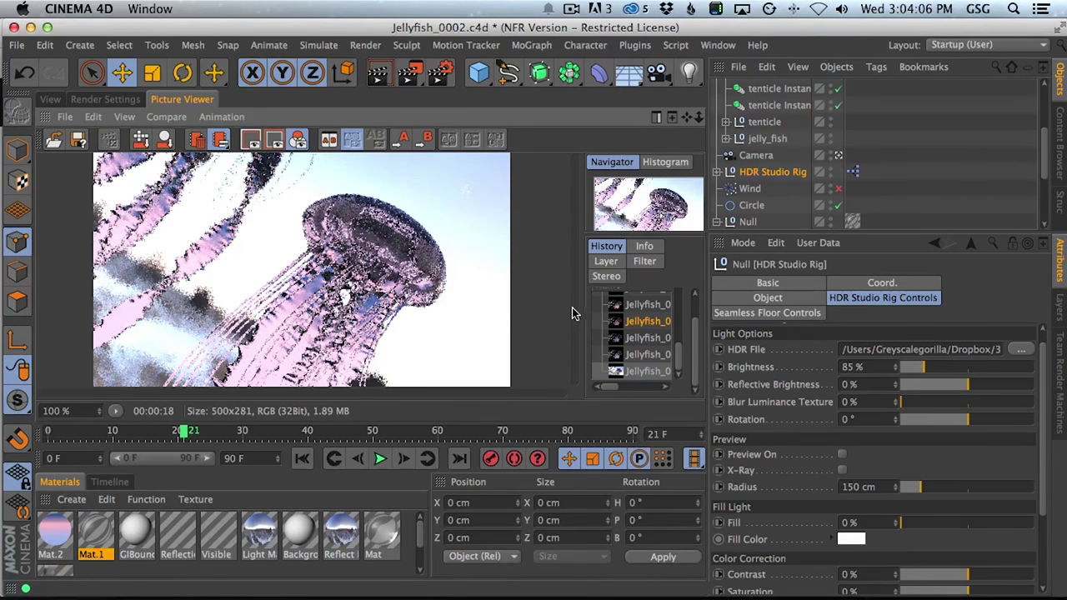
key(shift+r)
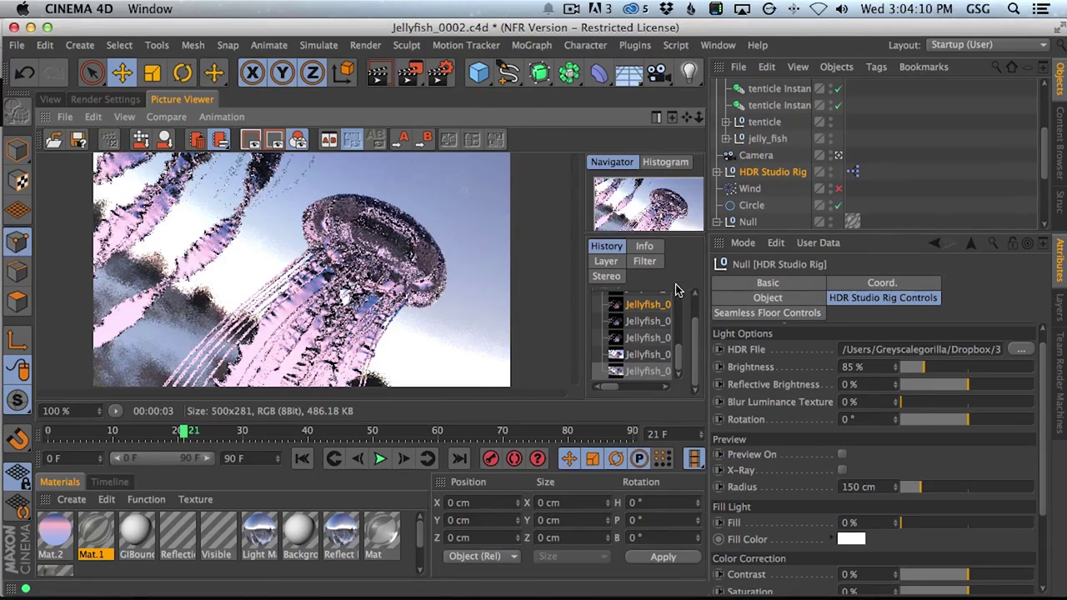
Lower the HDR Studio Rig's light brightness to 51% and render the frame again.
drag(932, 370, 910, 370)
key(shift+r)
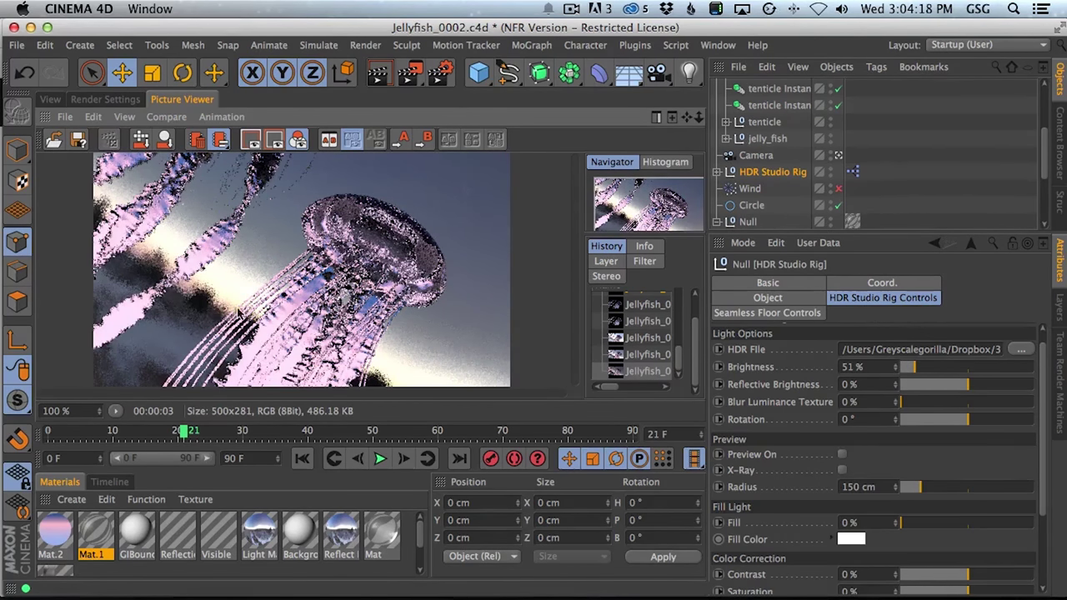
Orbit the perspective view slightly around the jellyfish and render the frame from the new angle.
click(50, 99)
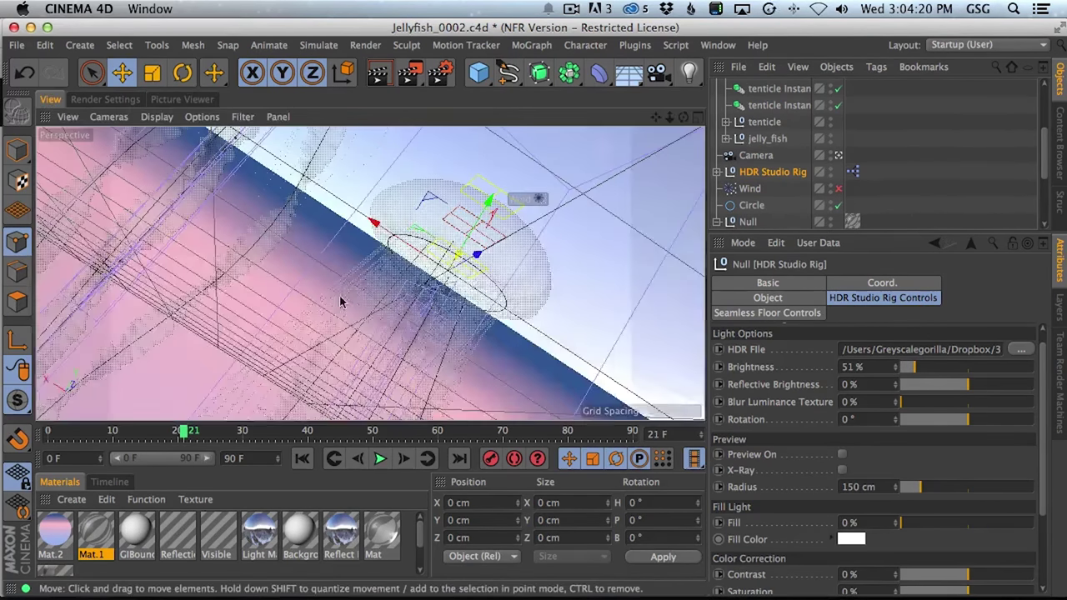
key(3)
drag(360, 302, 438, 298)
key(shift+r)
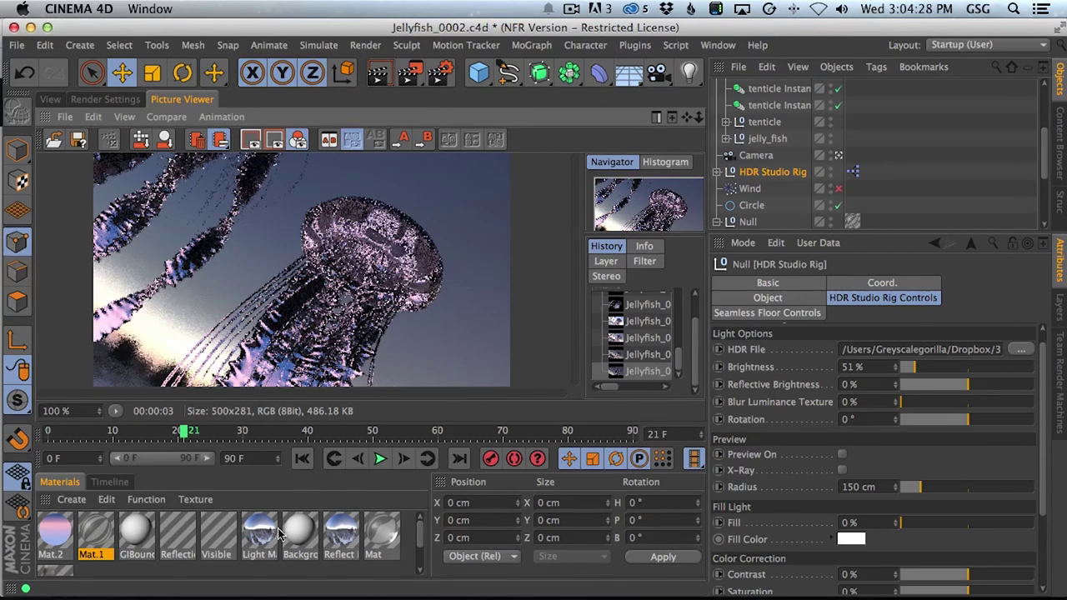
Try an absorption distance of 50 cm in the transparency channel of Mat.1 and start a test render.
double_click(95, 532)
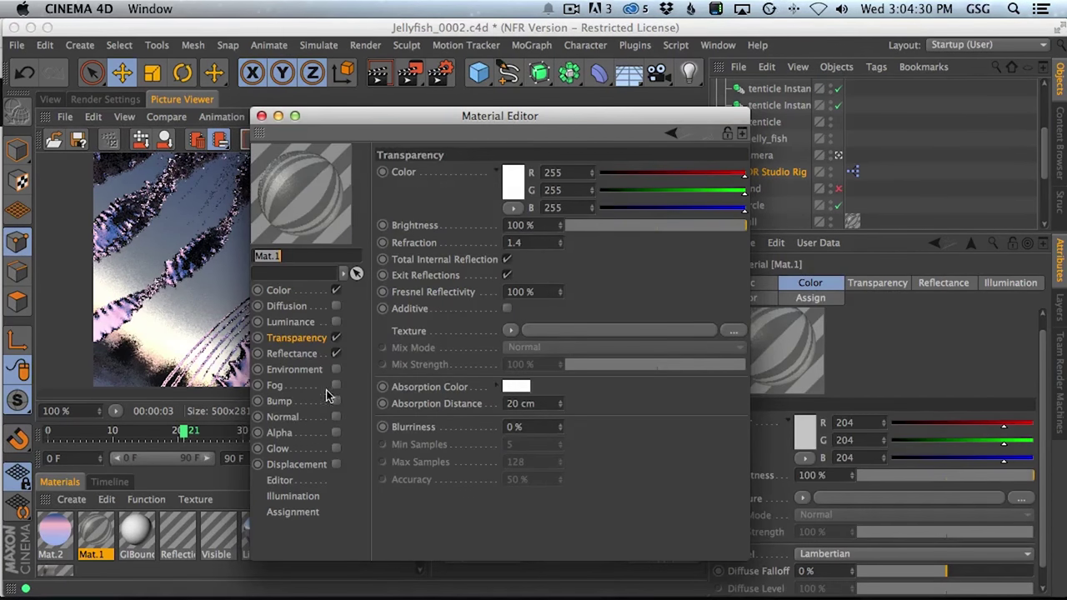
click(314, 354)
drag(401, 122, 684, 150)
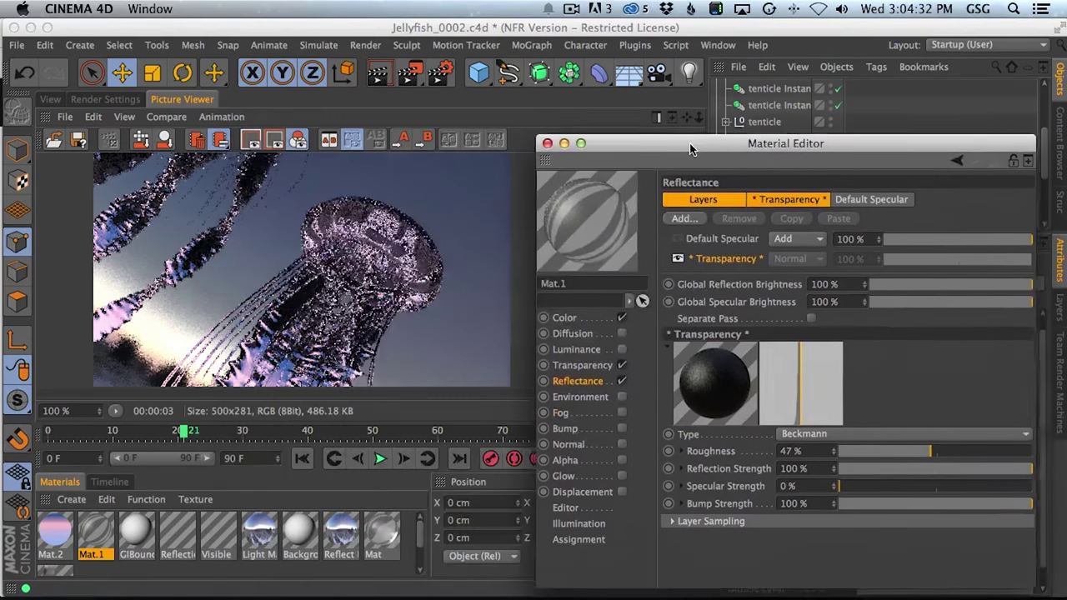
click(592, 367)
double_click(817, 430)
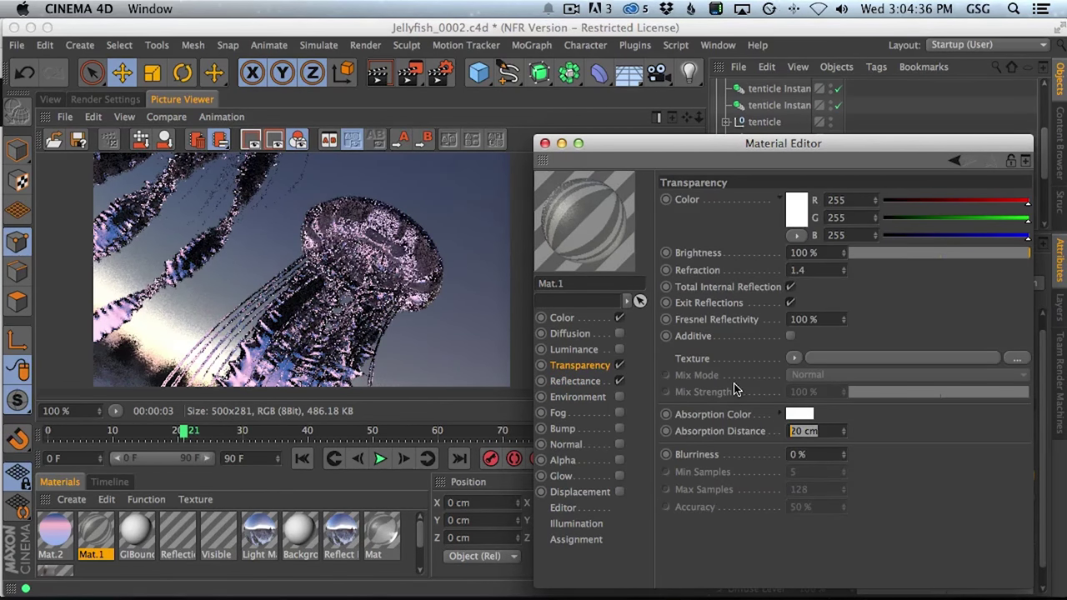
text(50)
key(Return)
key(shift+r)
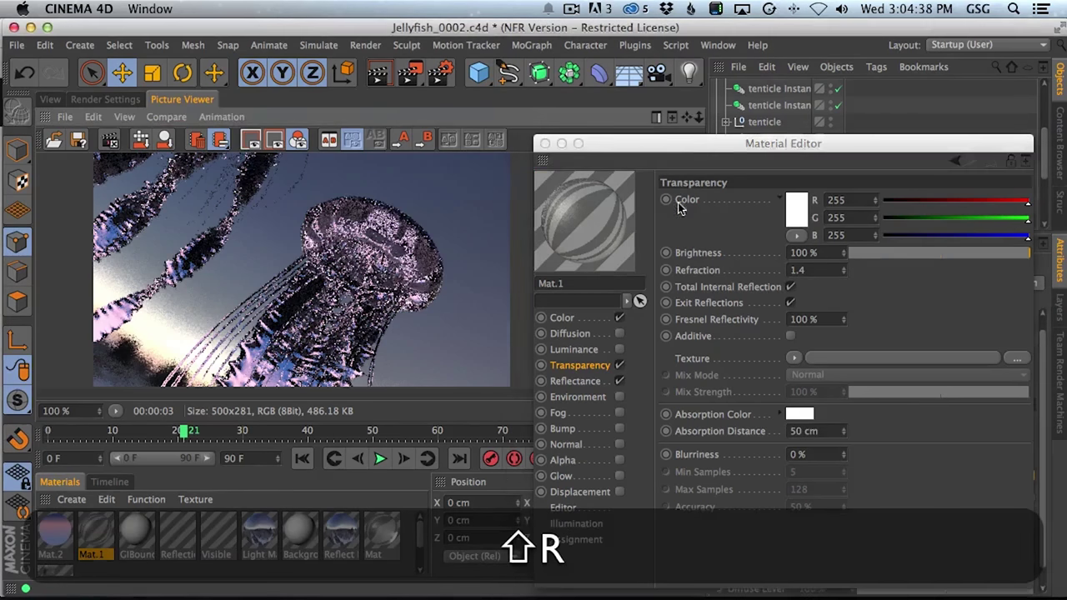
Undo the absorption distance change on Mat.1 and move its editor clear of the rendered image.
mouse_move(673, 144)
mouse_down()
mouse_move(662, 137)
mouse_move(675, 130)
mouse_up()
key(super+z)
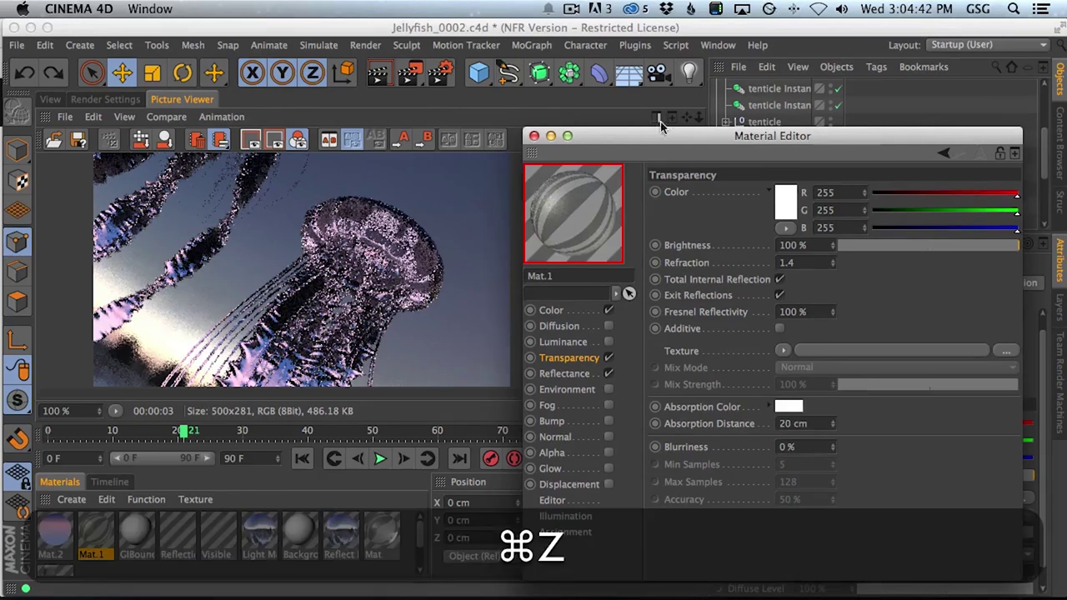
drag(617, 142, 644, 84)
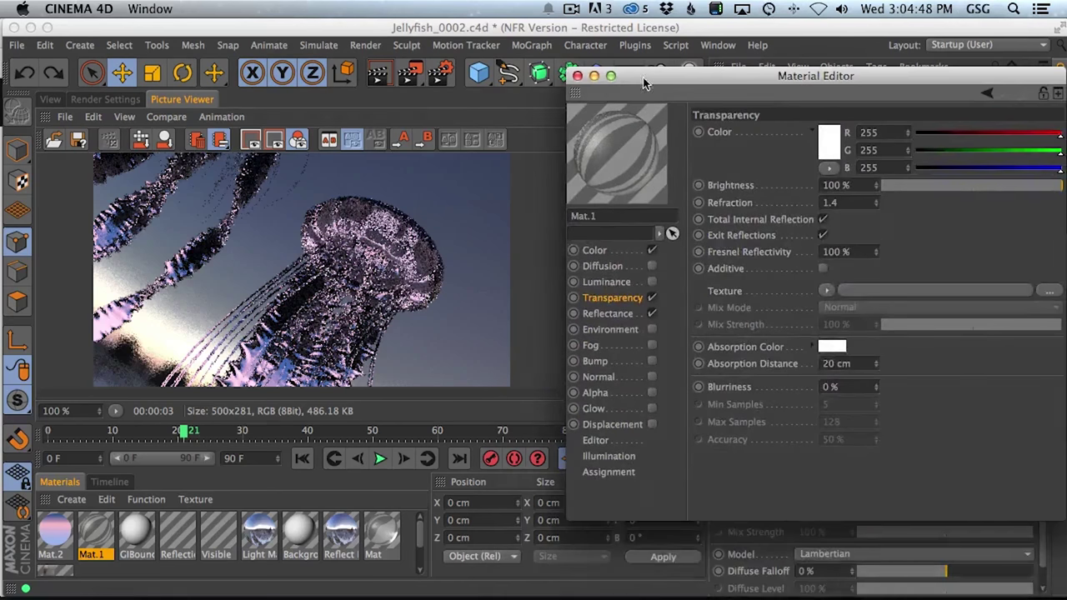
Look through Mat.1's Reflectance, Transparency, Illumination, Editor and Assignment settings for the option controlling the dark areas.
click(609, 313)
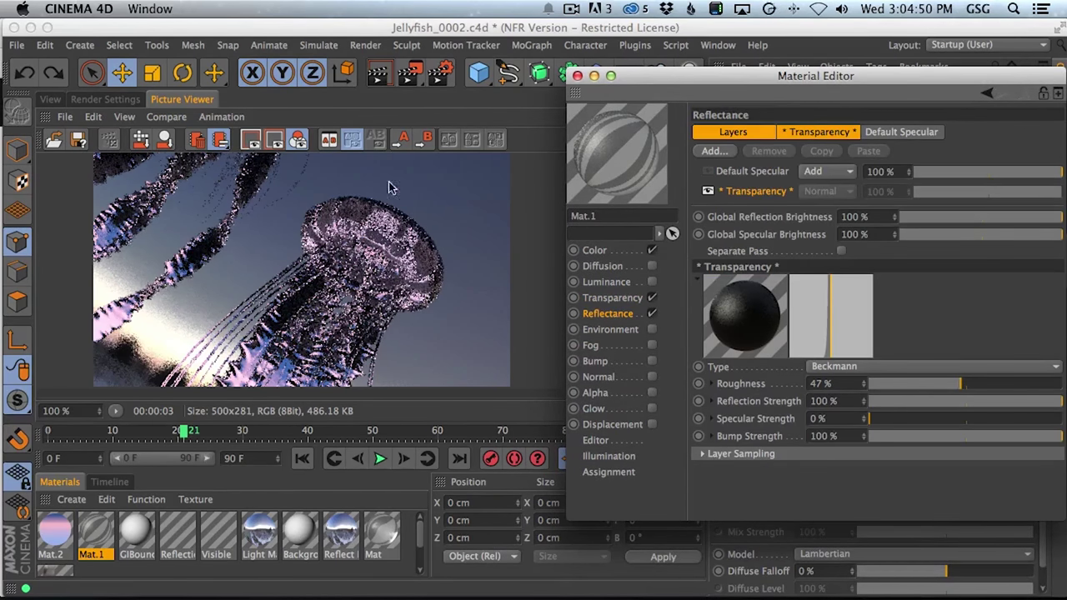
click(127, 100)
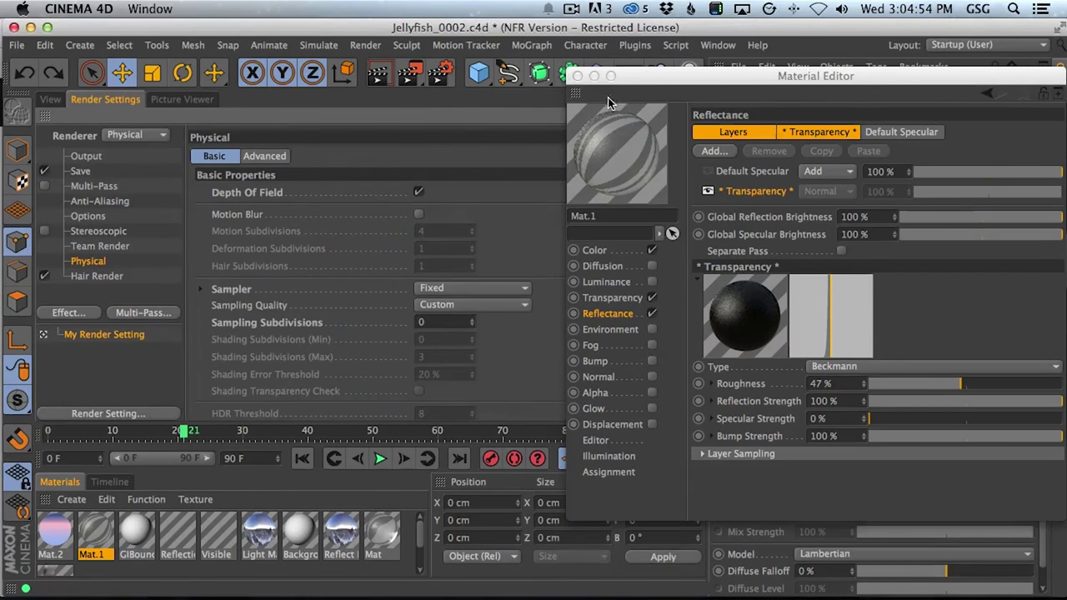
drag(733, 79, 530, 62)
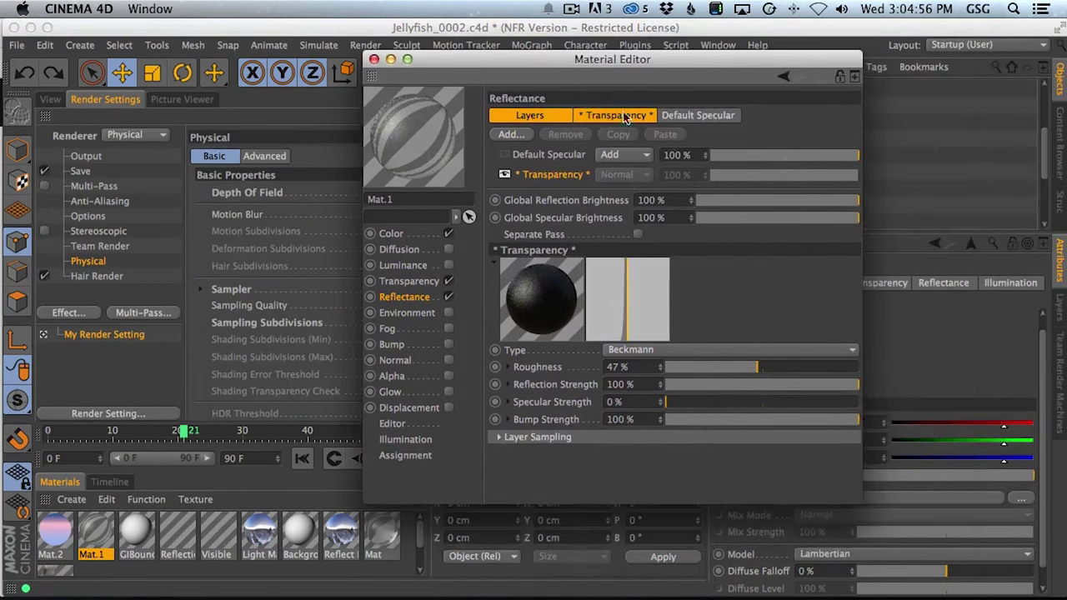
click(405, 439)
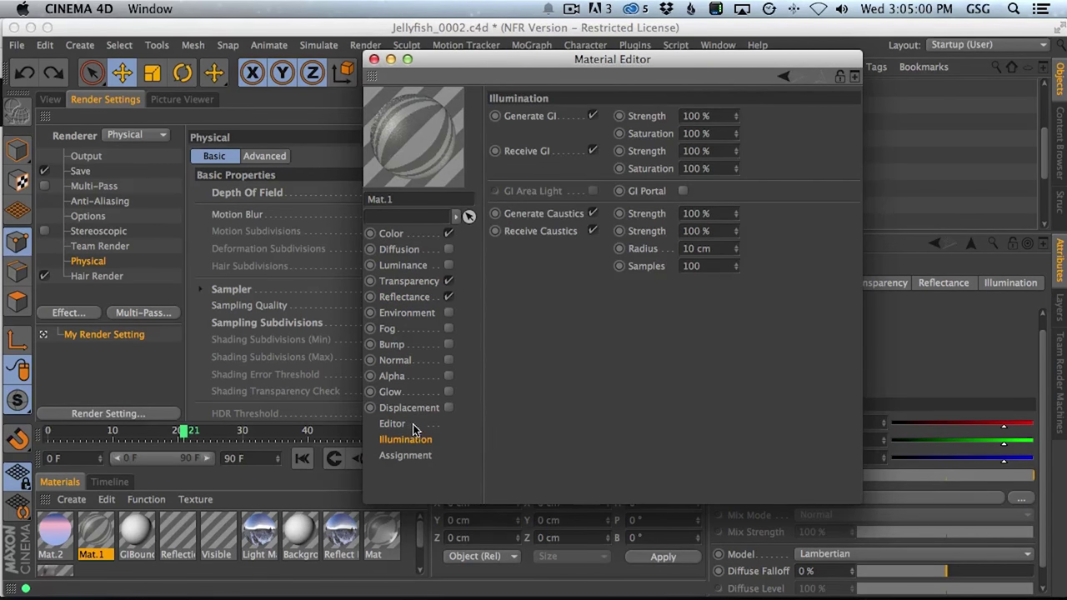
click(422, 298)
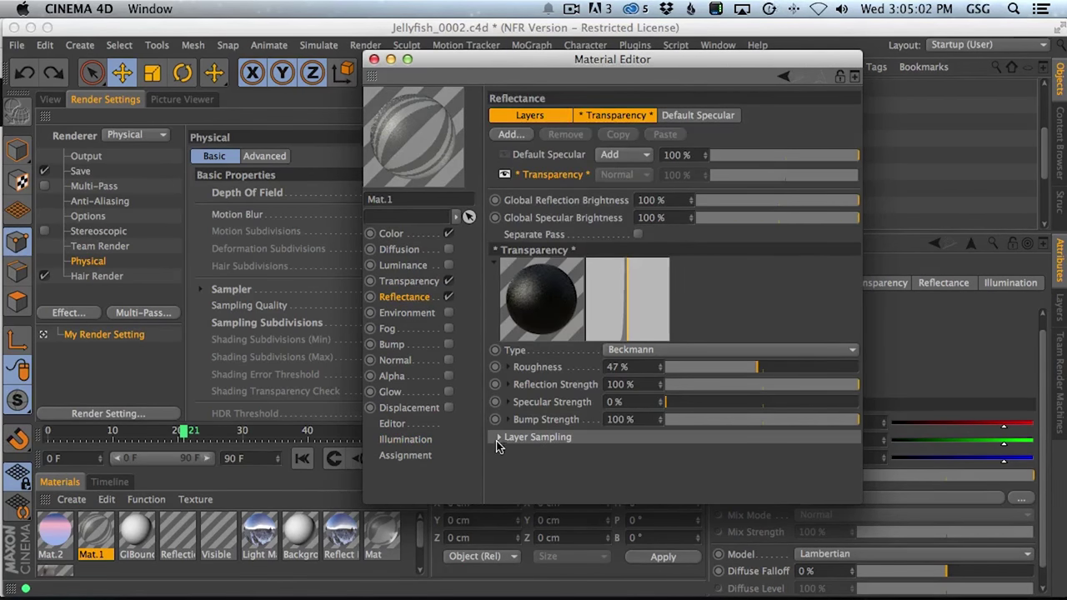
click(422, 282)
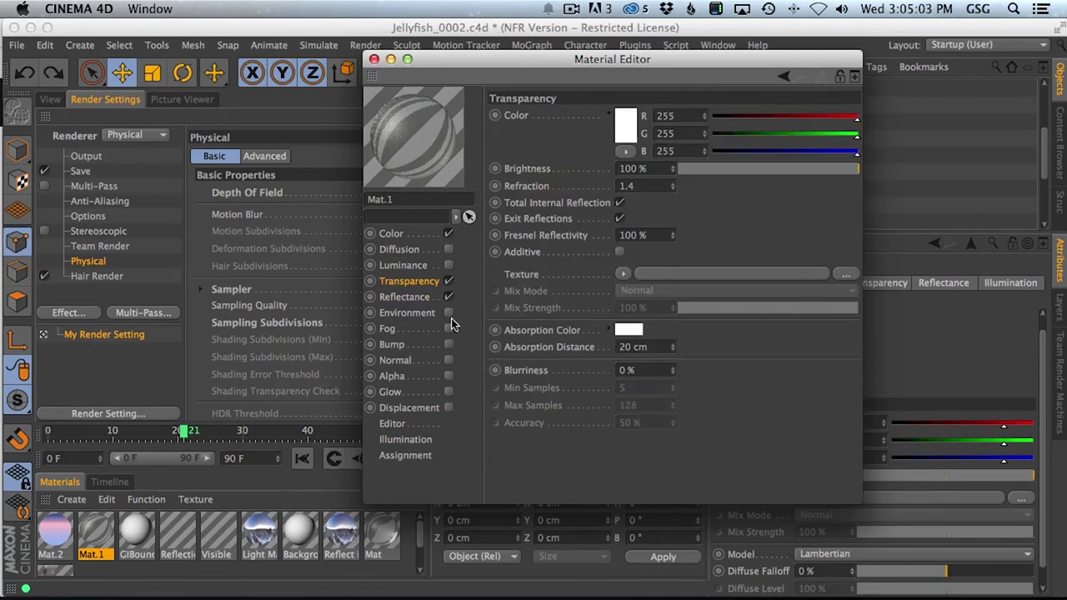
click(416, 440)
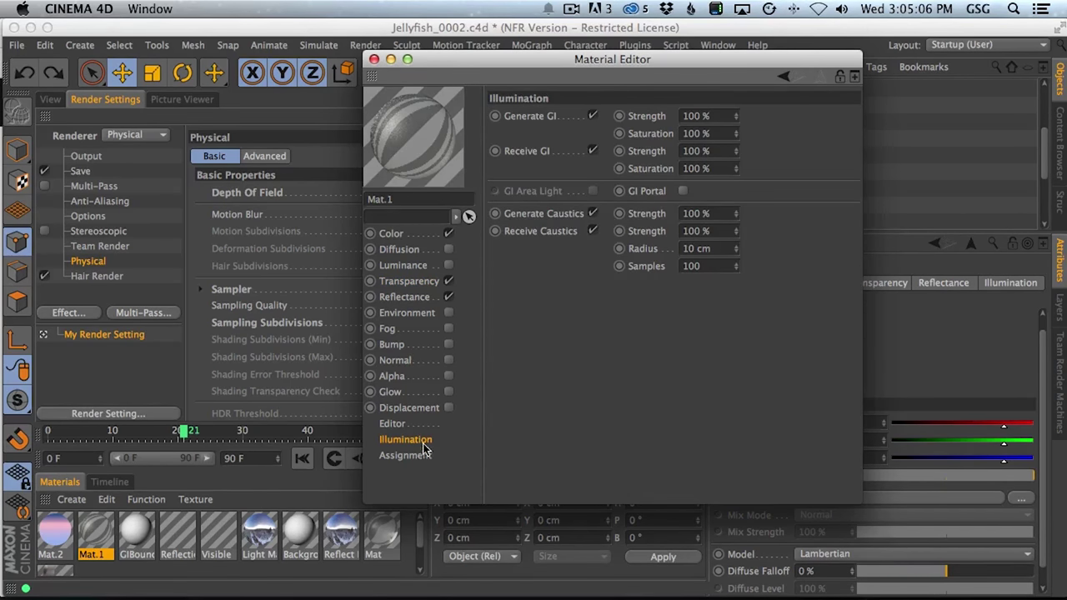
click(413, 427)
click(414, 455)
click(412, 426)
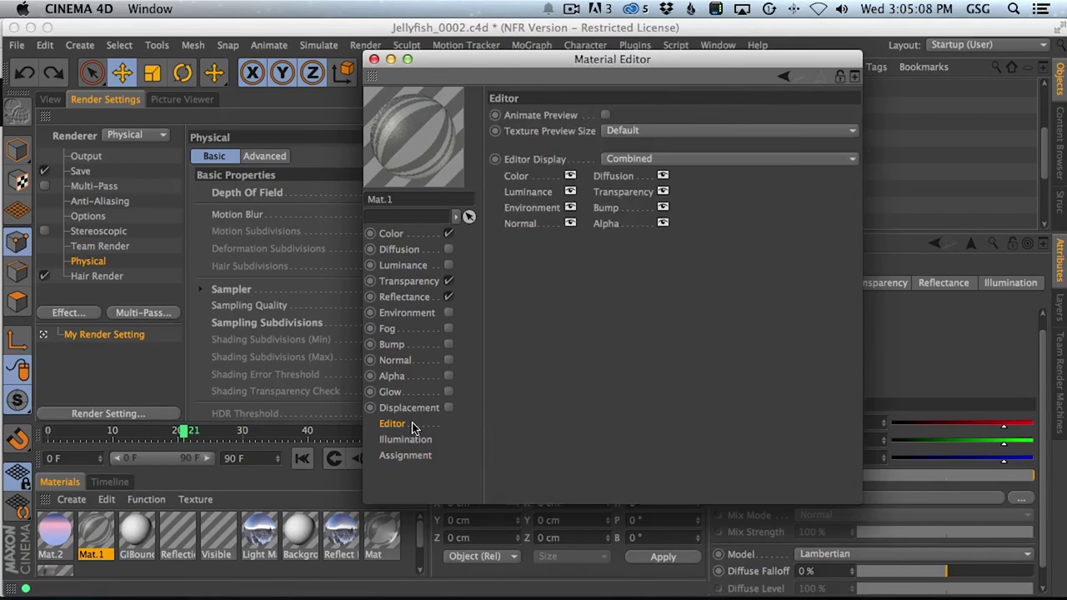
click(421, 409)
Change the exit color in the layer sampling of Mat.1's reflectance to a light lavender blue and render the frame.
click(419, 297)
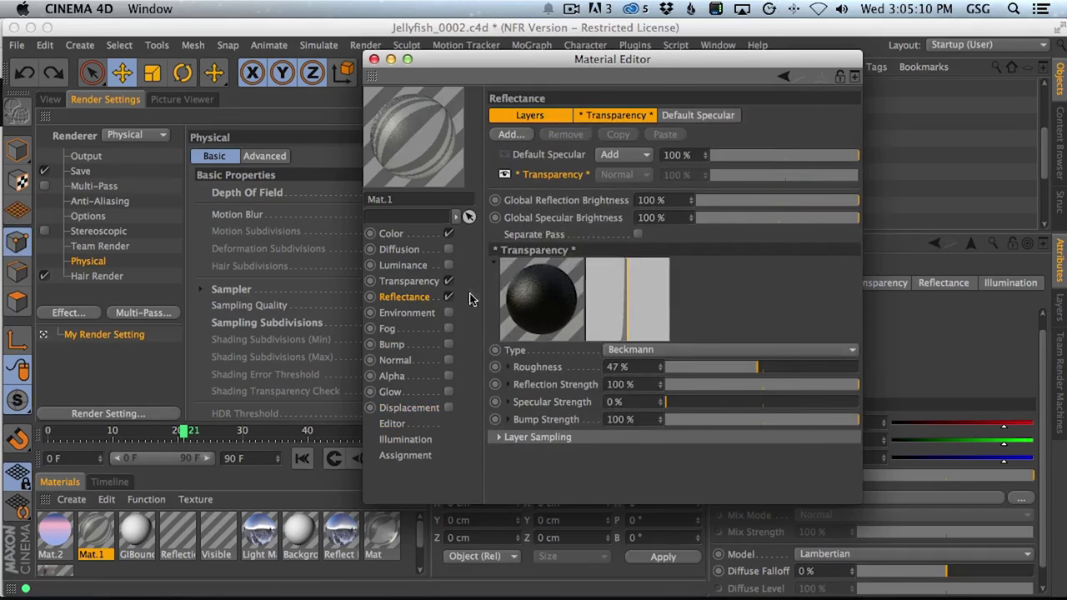
click(500, 440)
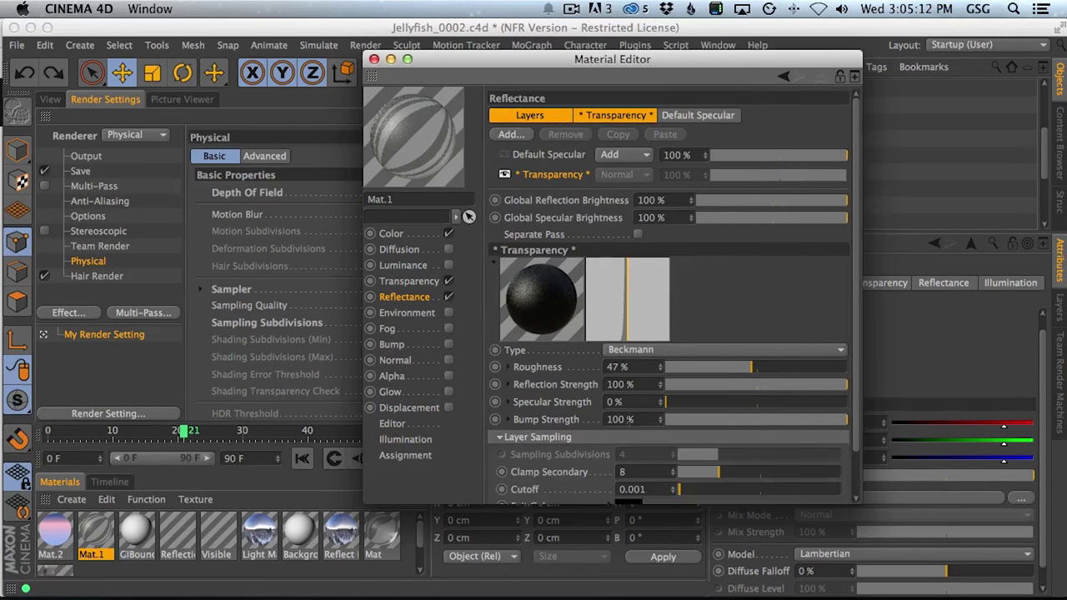
scroll(856, 380, down, 2)
click(638, 457)
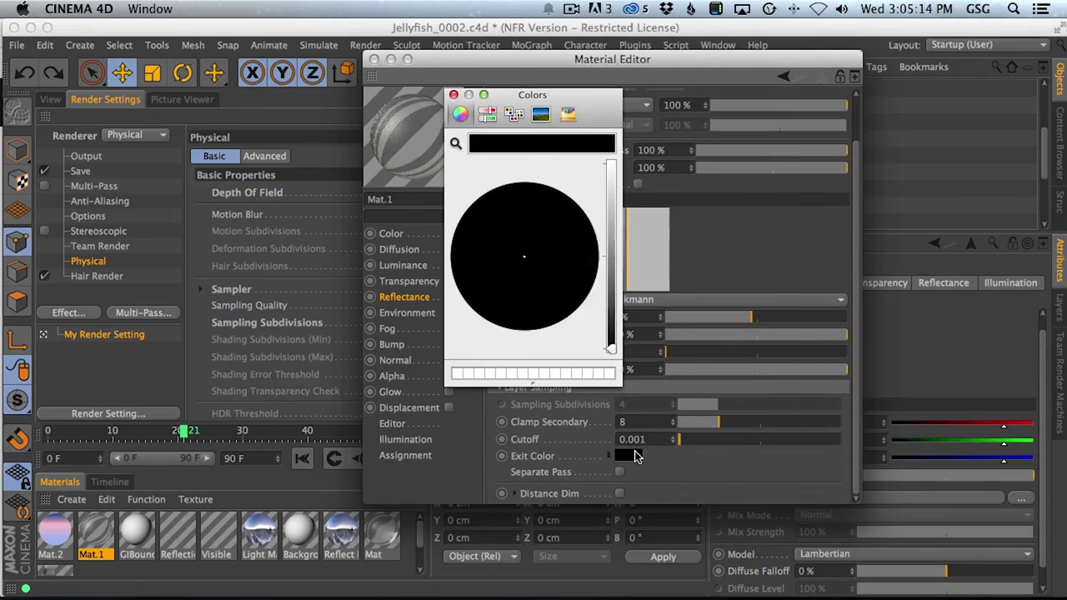
click(611, 194)
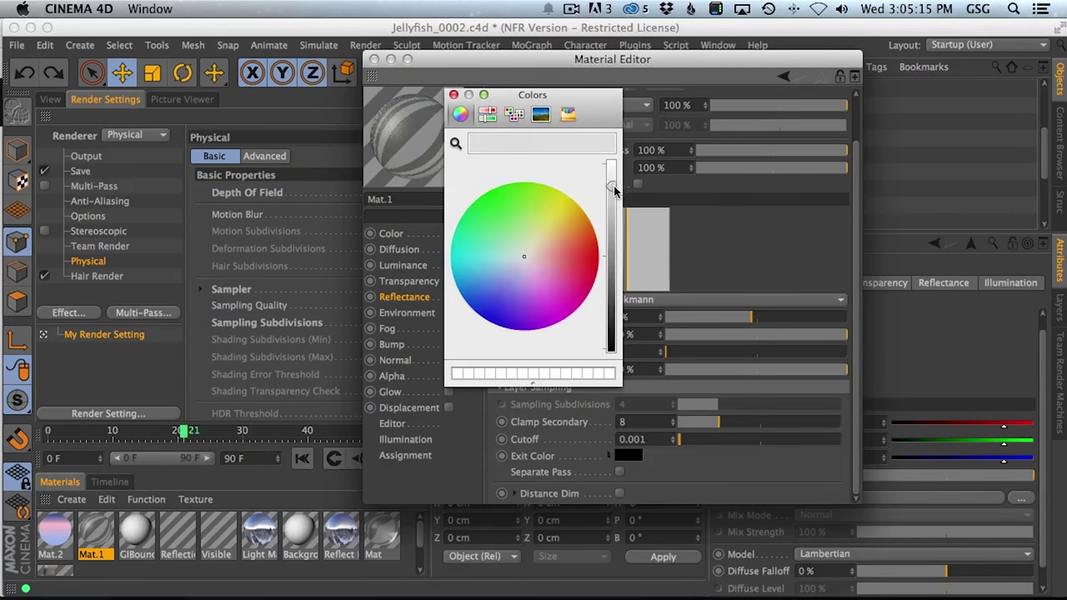
click(517, 271)
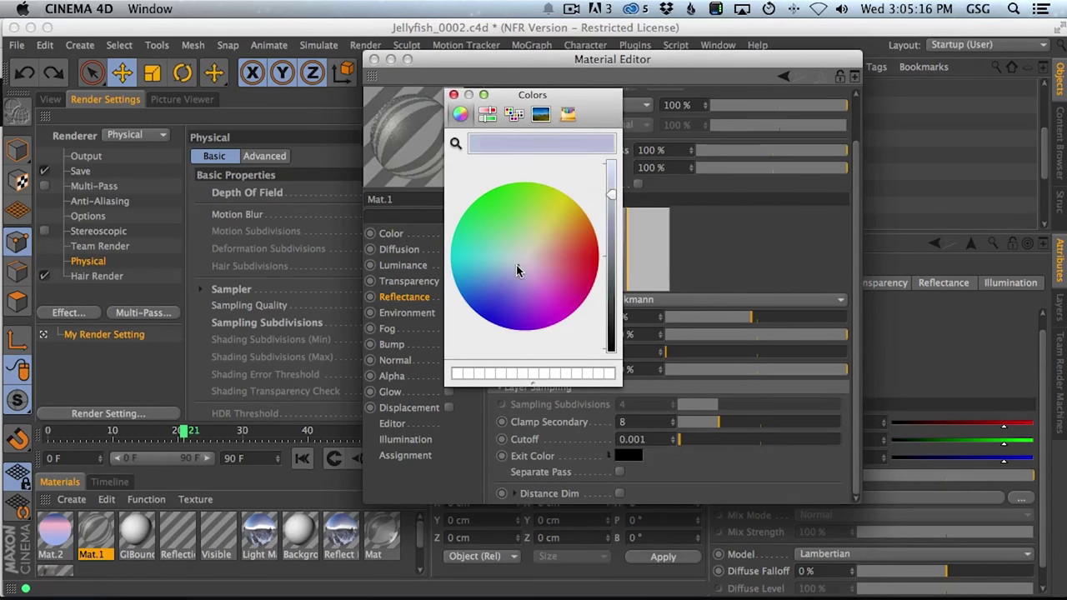
click(453, 94)
key(shift+r)
drag(473, 70, 676, 125)
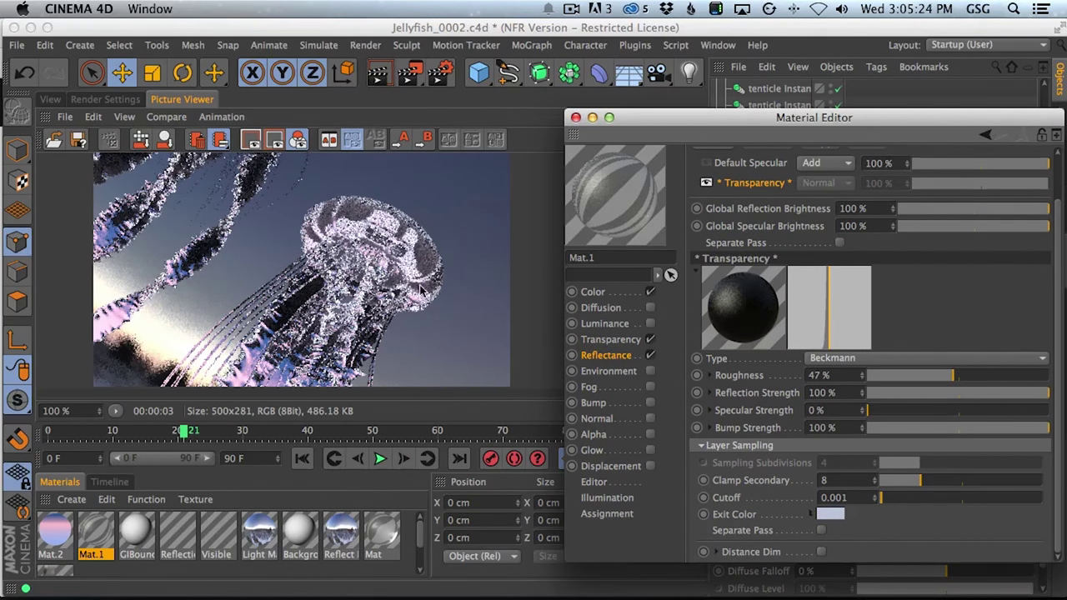
Darken the exit color of Mat.1's reflectance to a muted purple-blue and render the frame again.
drag(643, 132, 580, 75)
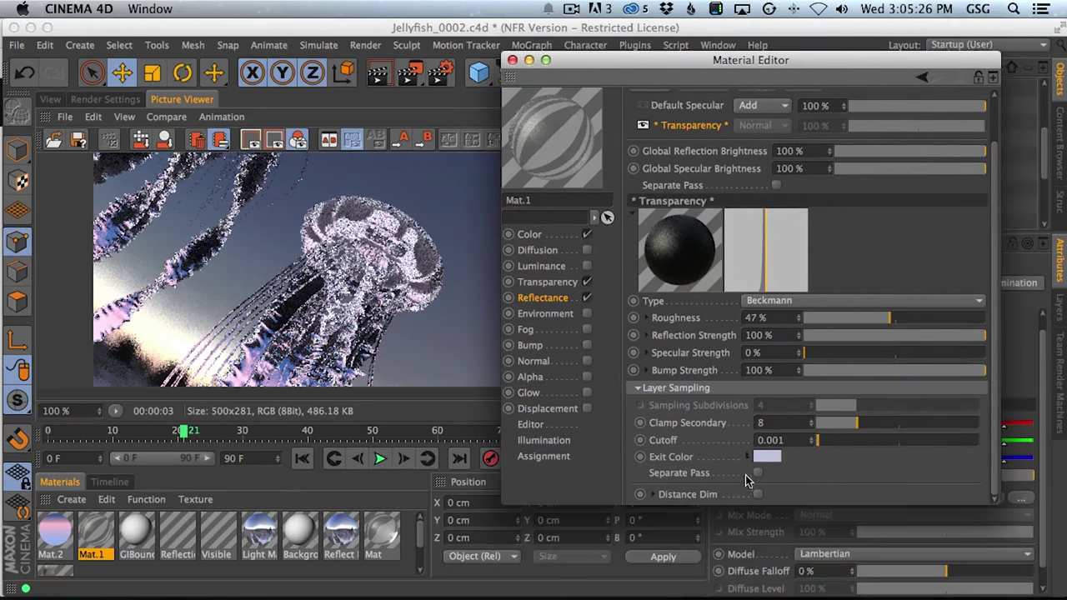
click(765, 456)
drag(611, 189, 611, 239)
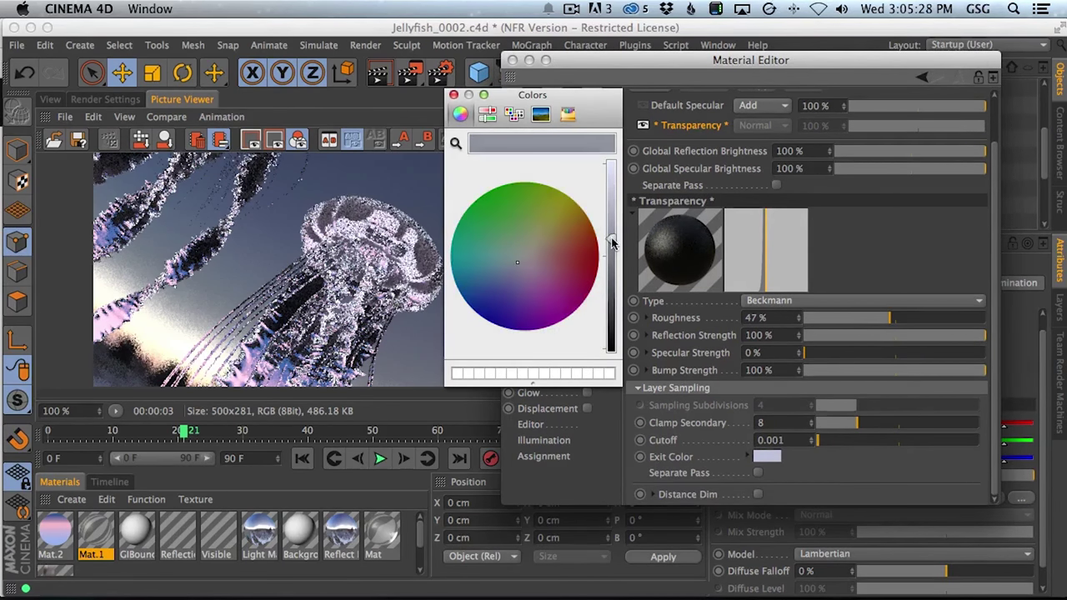
click(517, 271)
key(shift+r)
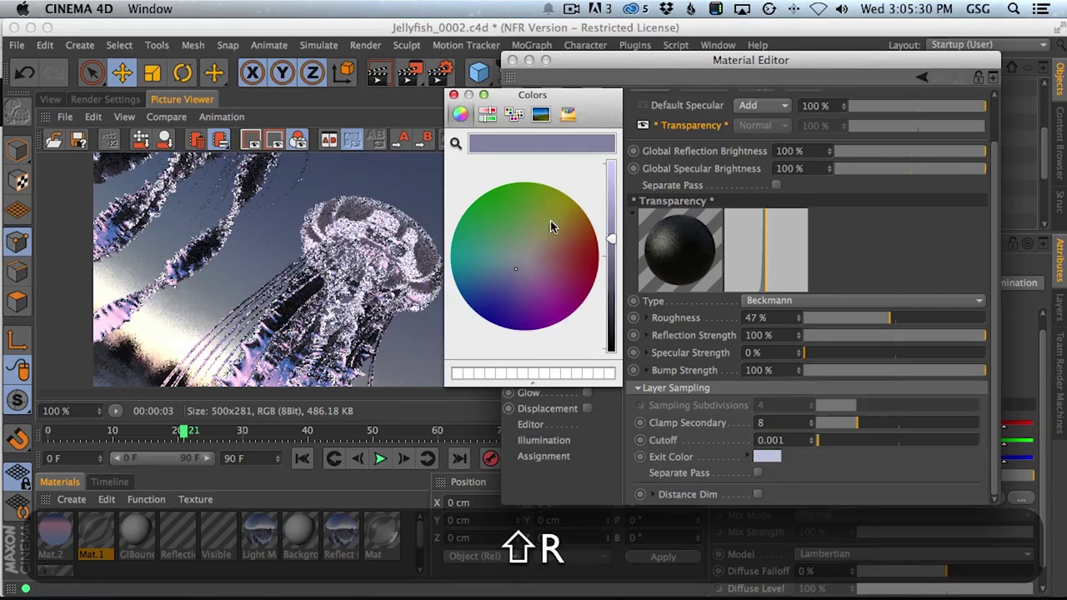
click(453, 97)
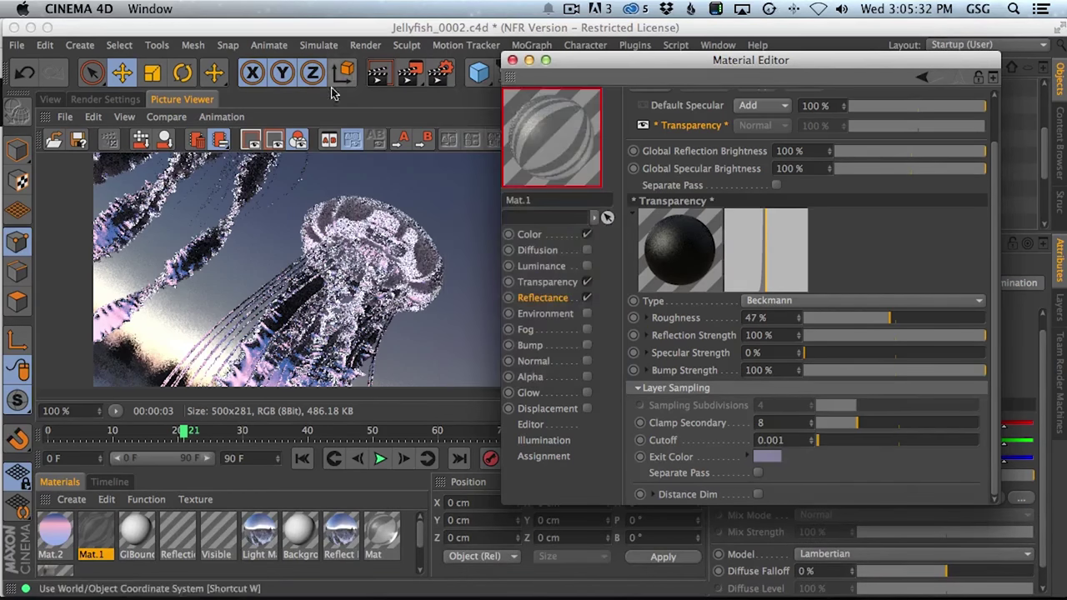
Close the material editor and set the reflection depth to 4 in the render options.
key(super+b)
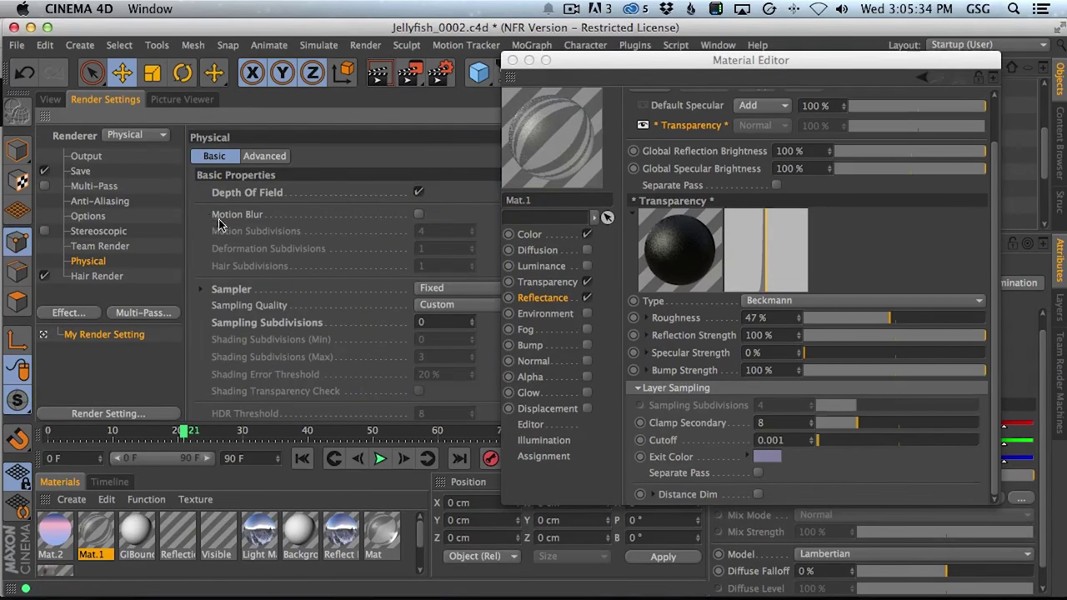
click(512, 60)
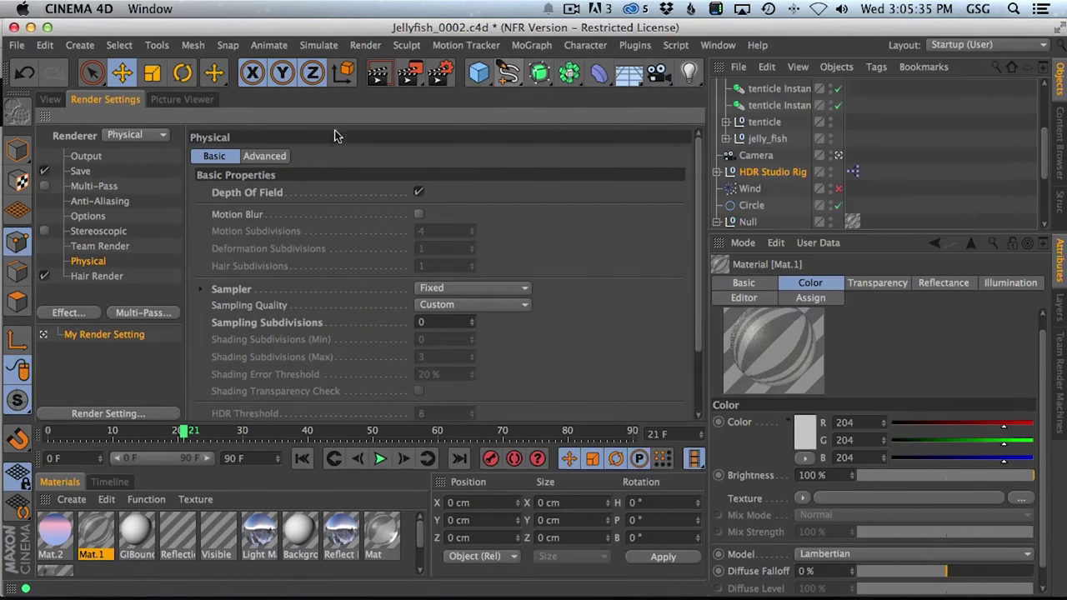
click(87, 216)
key(Return)
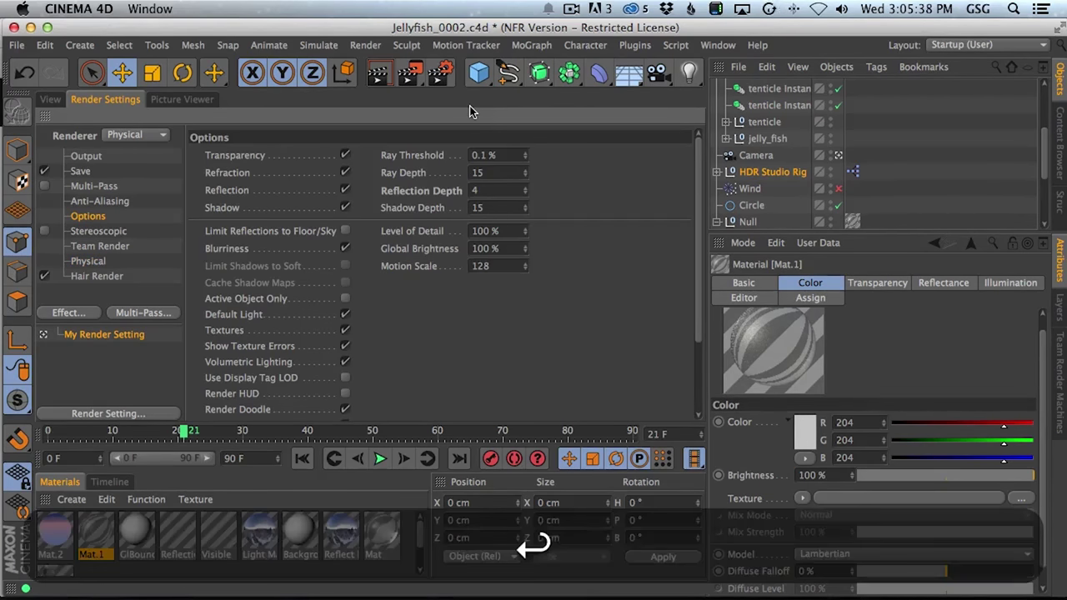
Render the frame and set the HDR Studio Rig's brightness to 97%.
key(shift+r)
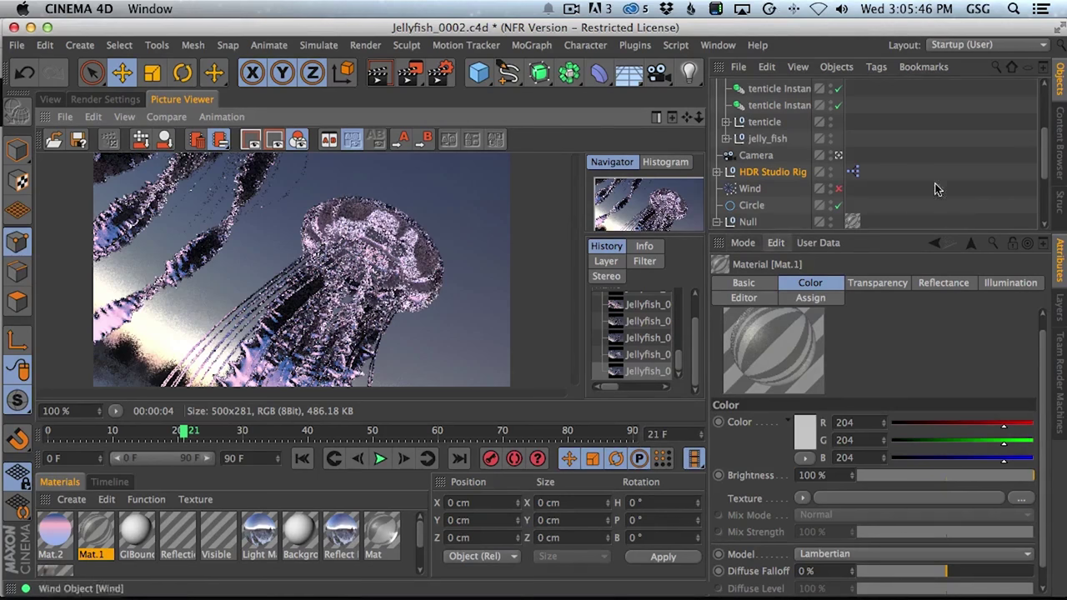
scroll(1042, 153, down, 2)
click(787, 147)
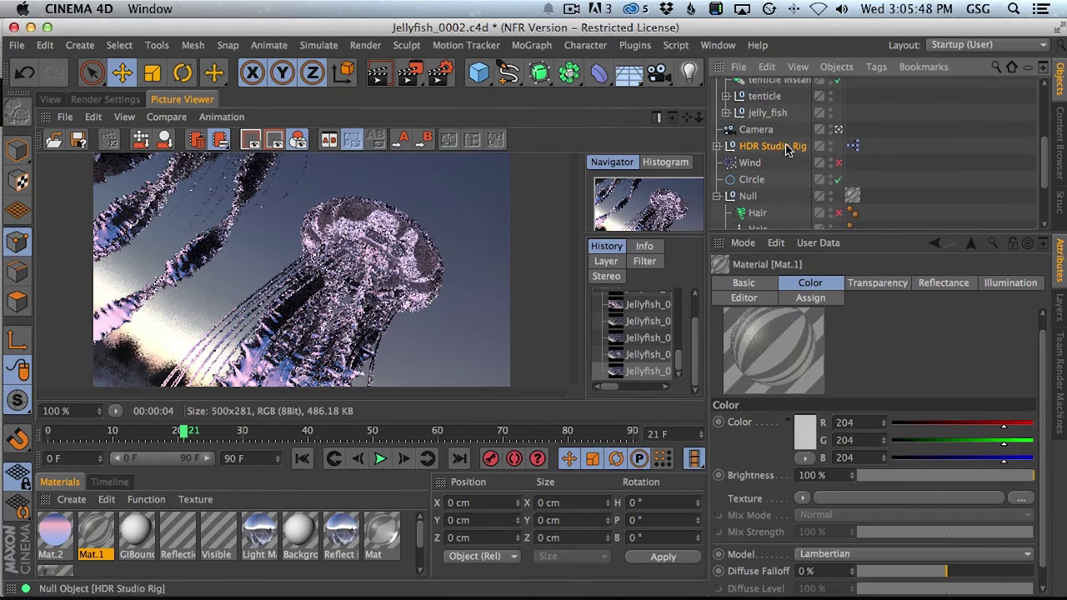
drag(914, 366, 931, 367)
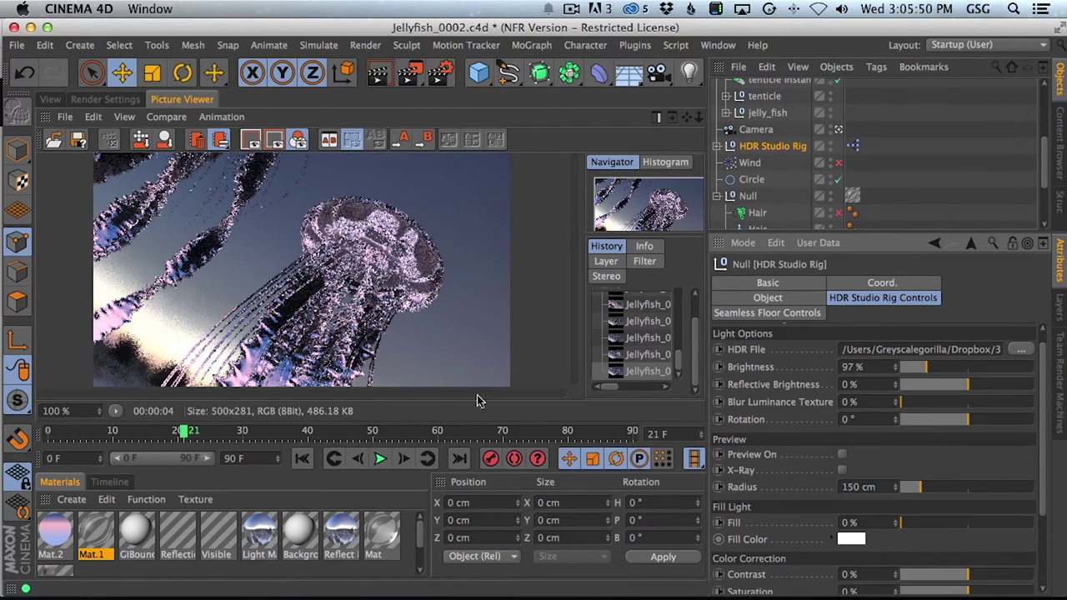
Set the exit color in the layer sampling of Mat.1's reflectance to black and render the frame again.
double_click(100, 534)
click(297, 338)
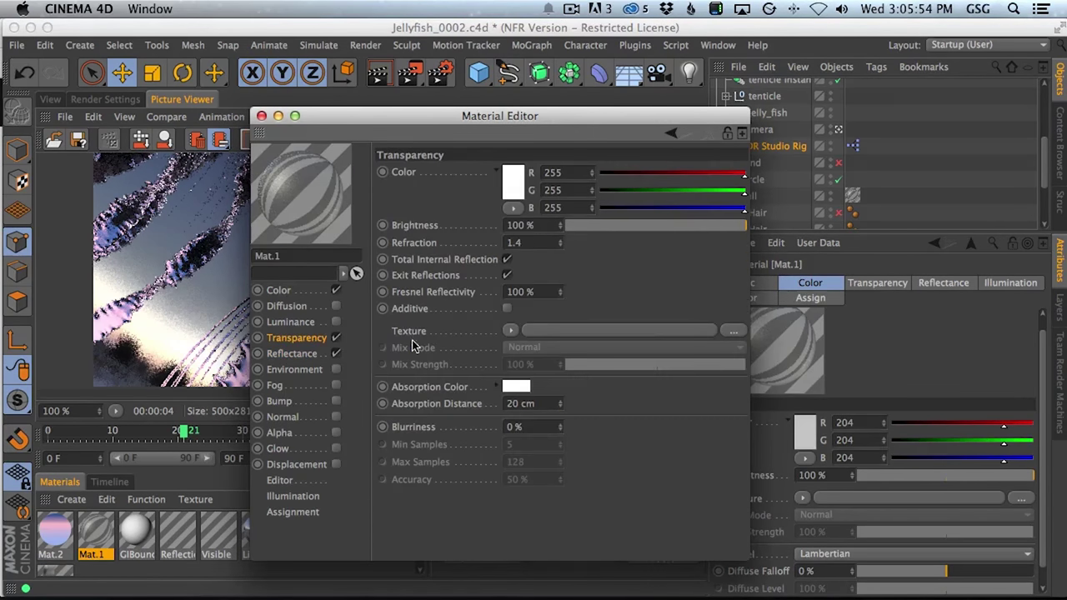
click(279, 354)
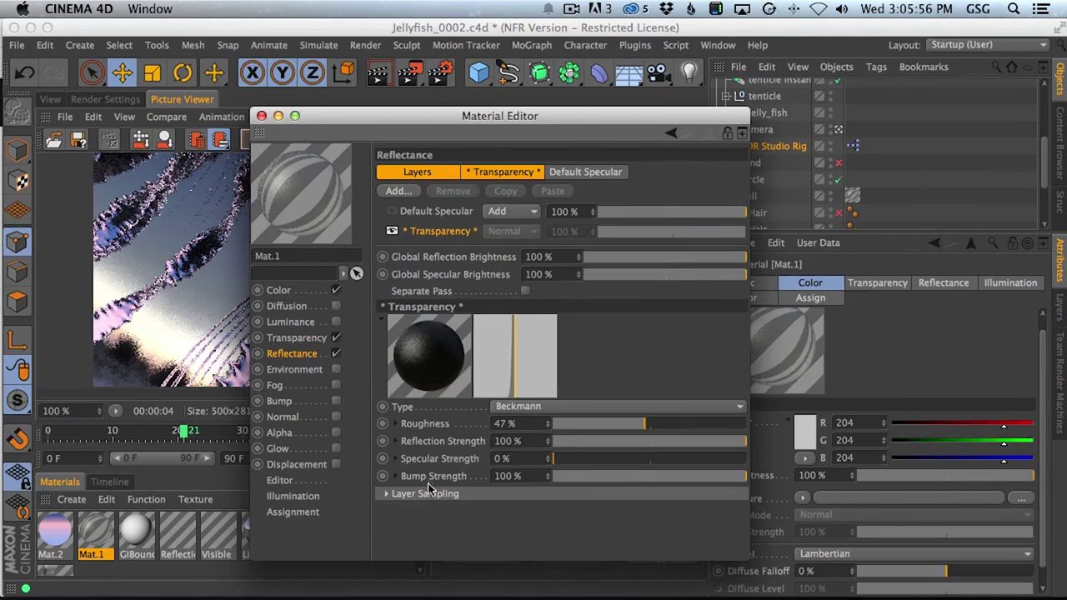
click(388, 494)
scroll(733, 417, down, 3)
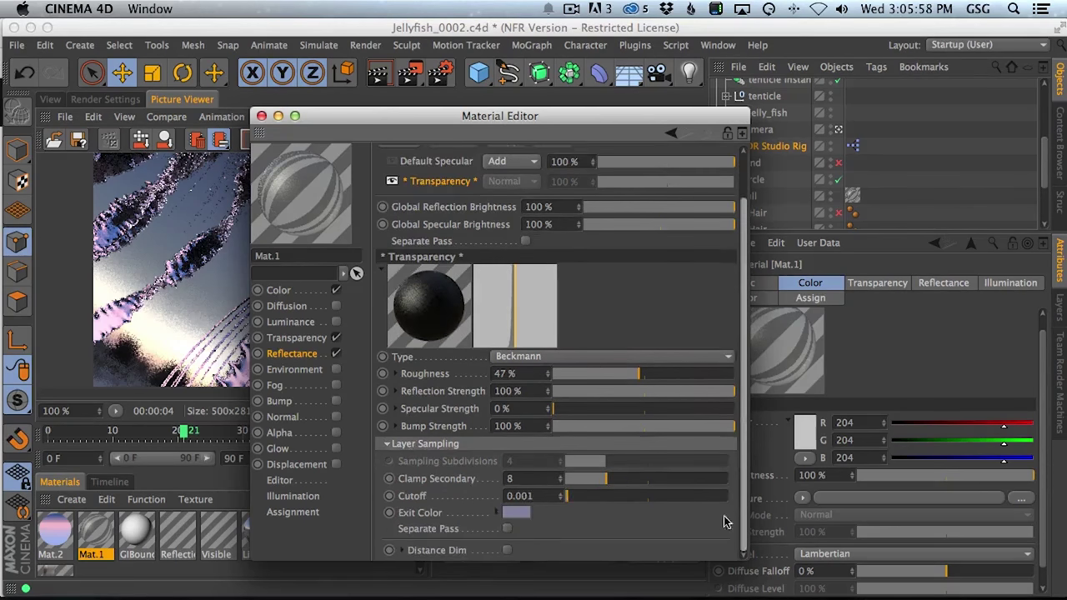
click(517, 513)
drag(606, 263, 614, 409)
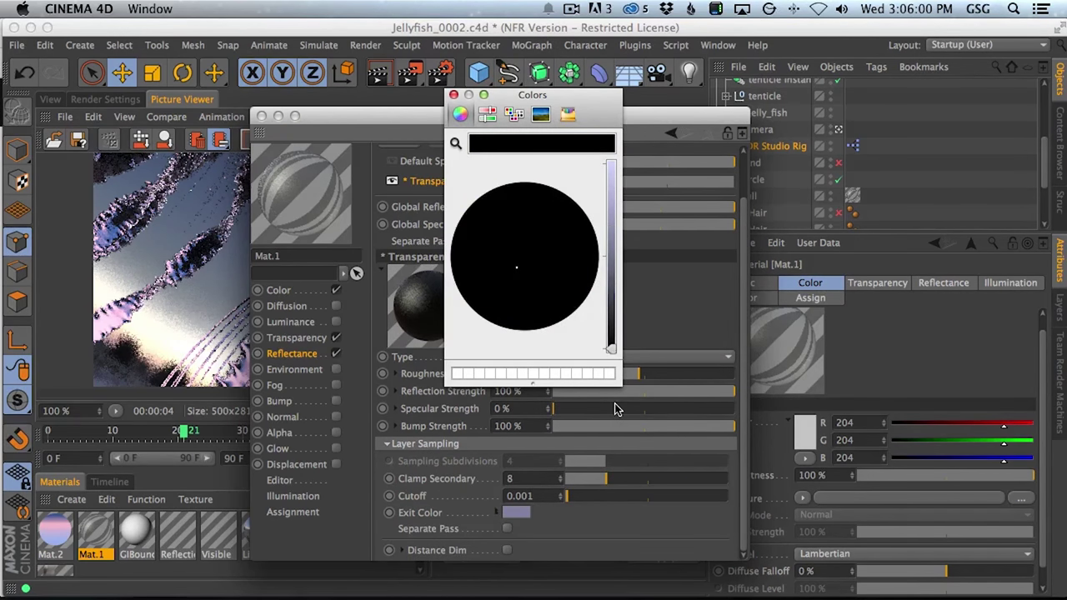
click(453, 98)
drag(261, 120, 282, 150)
click(282, 147)
key(shift+r)
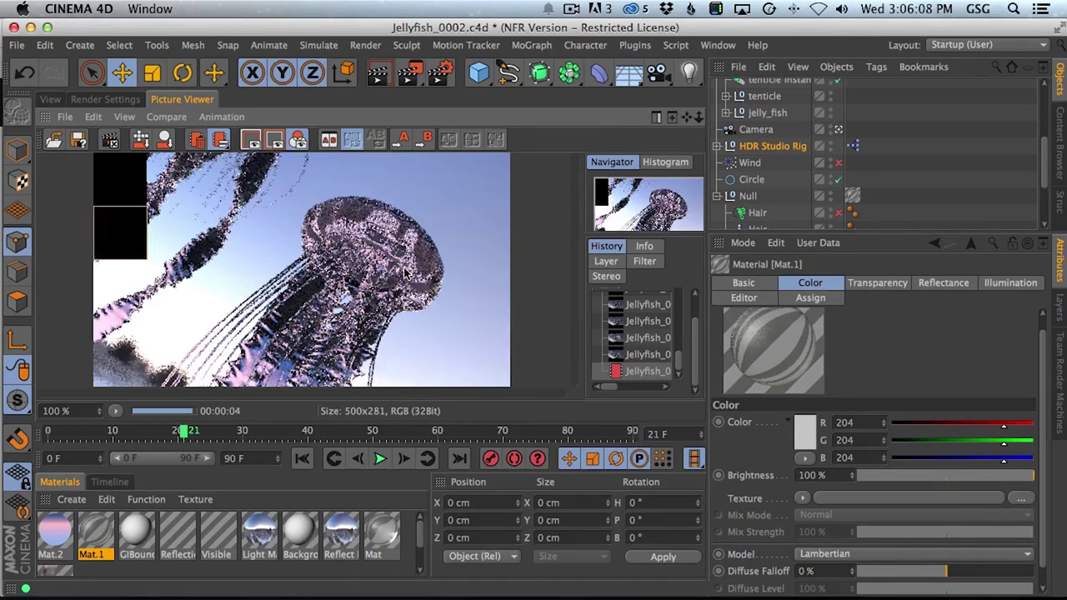
Turn off Seen By Camera and set the brightness to 144% on the HDR Studio Rig, and render the frame.
click(773, 146)
scroll(1038, 446, down, 5)
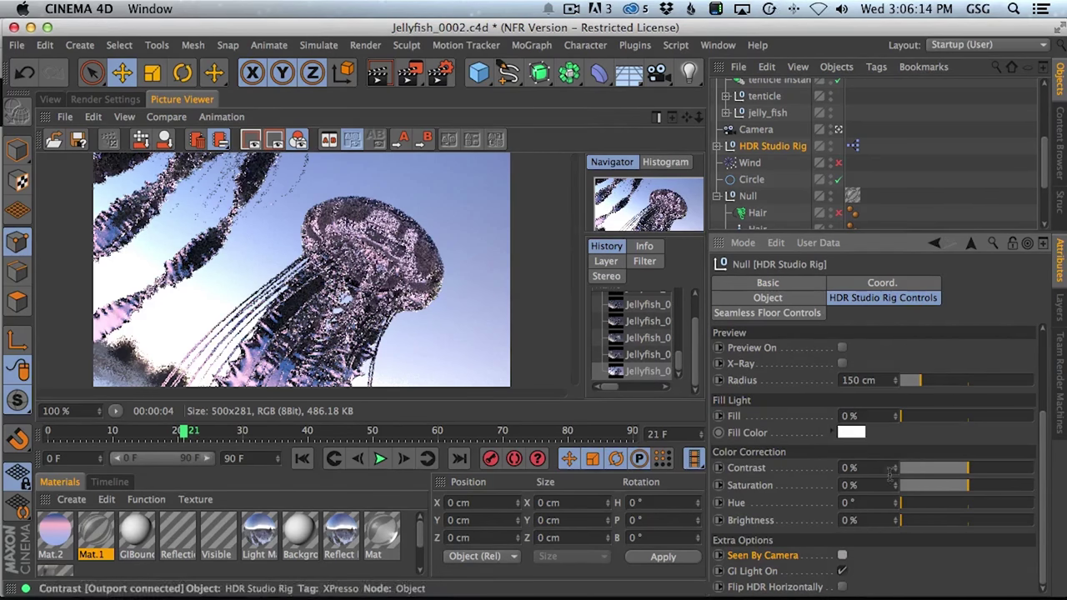
drag(1043, 443, 1049, 365)
drag(925, 381, 939, 381)
key(shift+r)
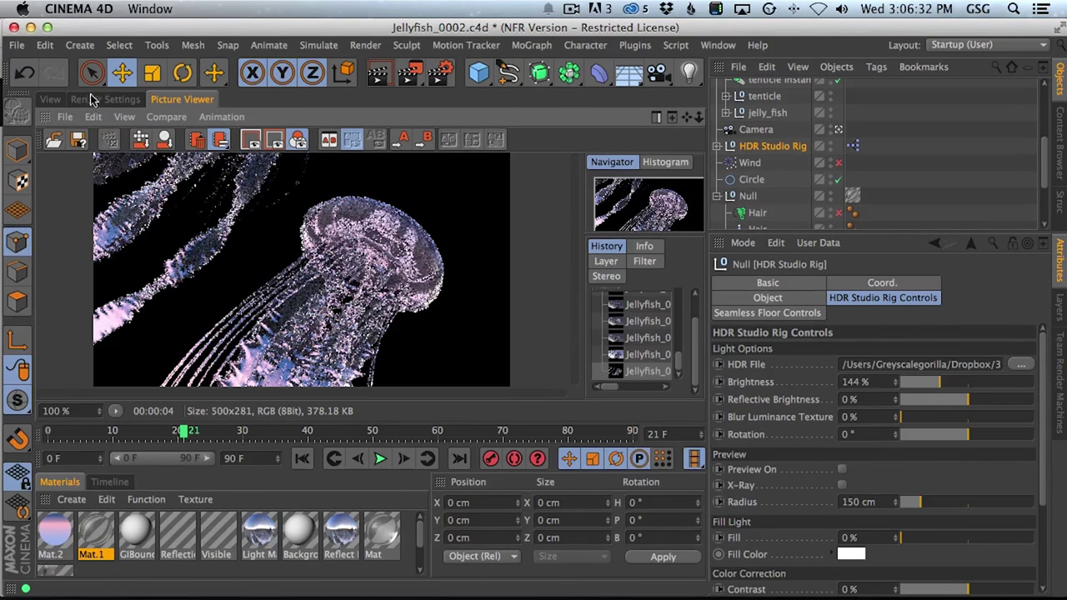
Try two different camera angles on the jellyfish, rendering a test frame from each.
click(60, 100)
key(2)
drag(448, 271, 437, 313)
key(3)
key(shift+r)
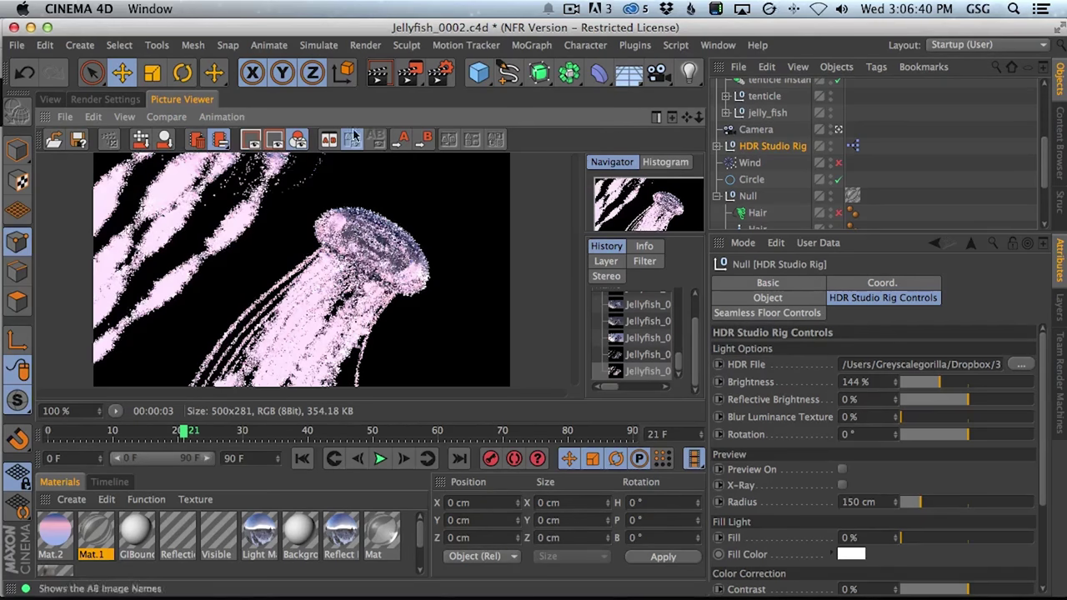
click(50, 101)
drag(392, 303, 458, 271)
key(shift+r)
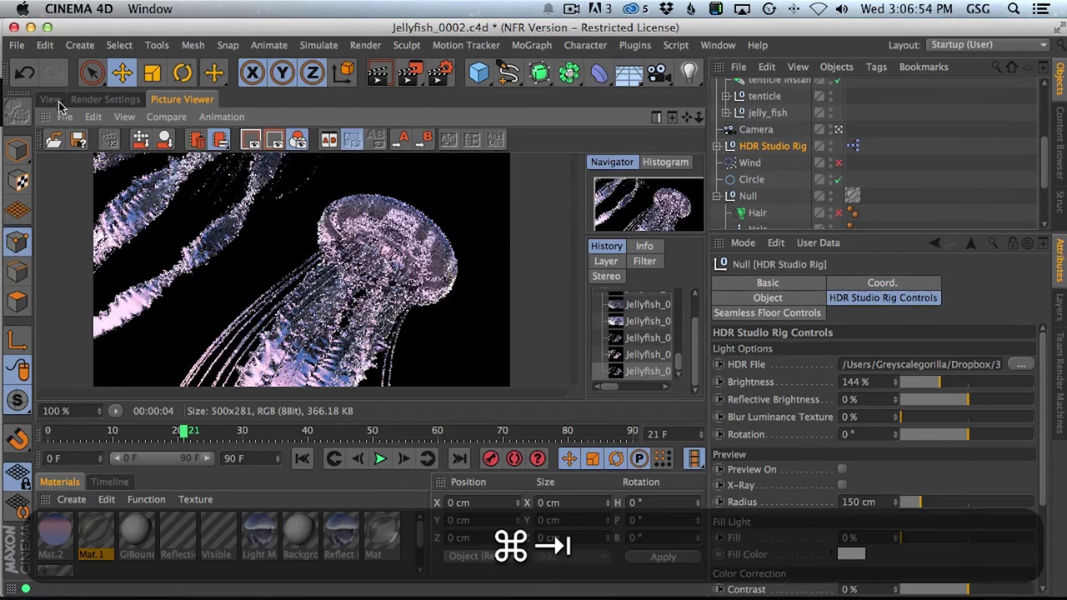
Switch to Chrome to study the Jellyfish Rise reference image on Behance, and return to CINEMA 4D.
key(super+Tab)
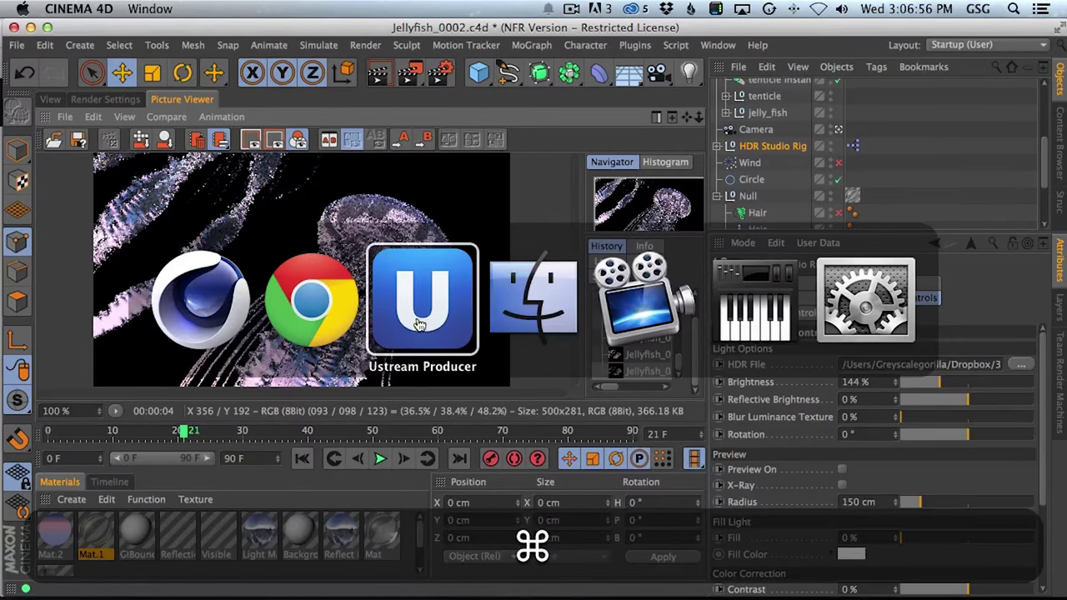
click(328, 317)
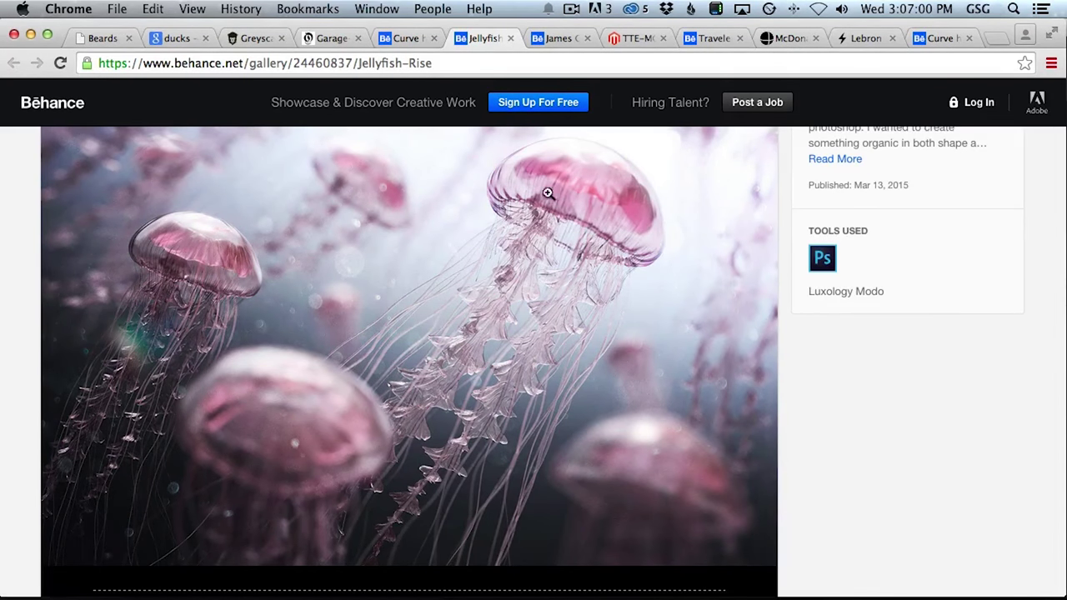
key(super+Tab)
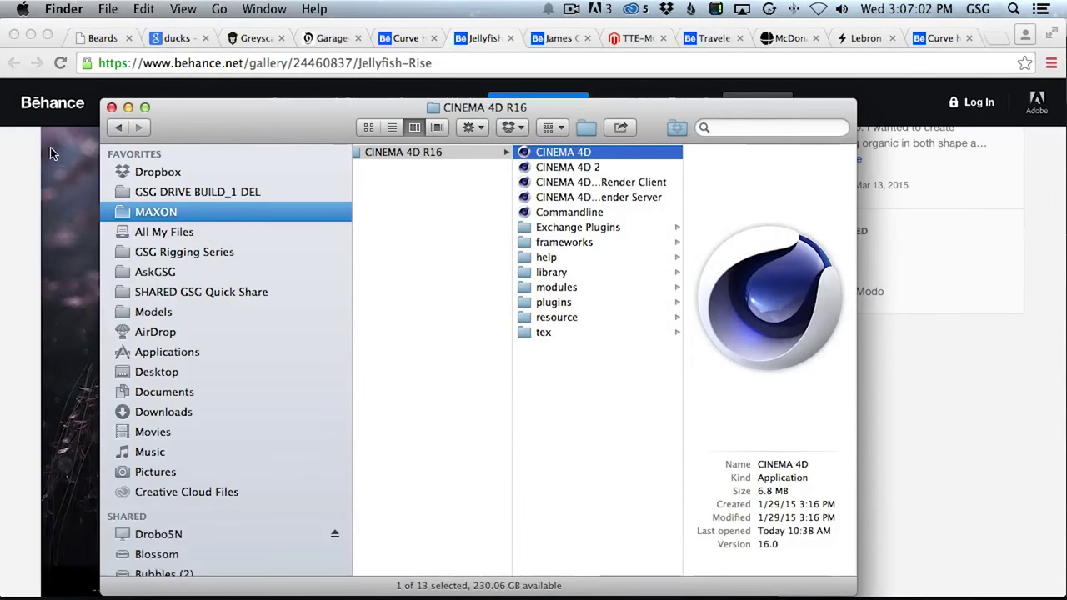
key(super+Tab)
key(super+Tab)
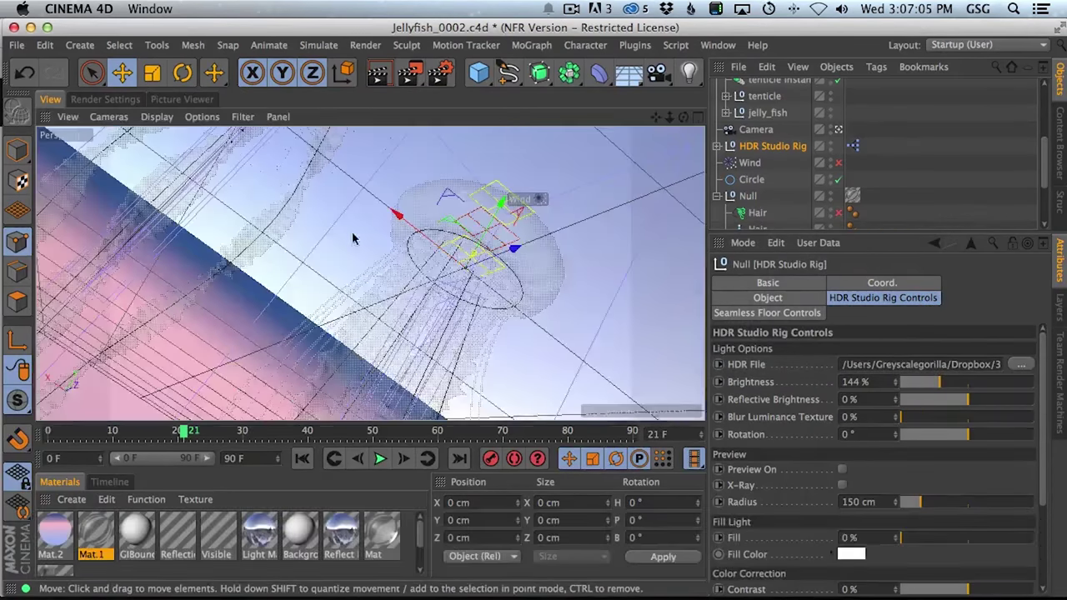
Pull the camera back for a wider shot and duplicate the Null.1 jellyfish group, placing the copy on the right side of the shot.
alt+drag(353, 239, 407, 282)
key(1)
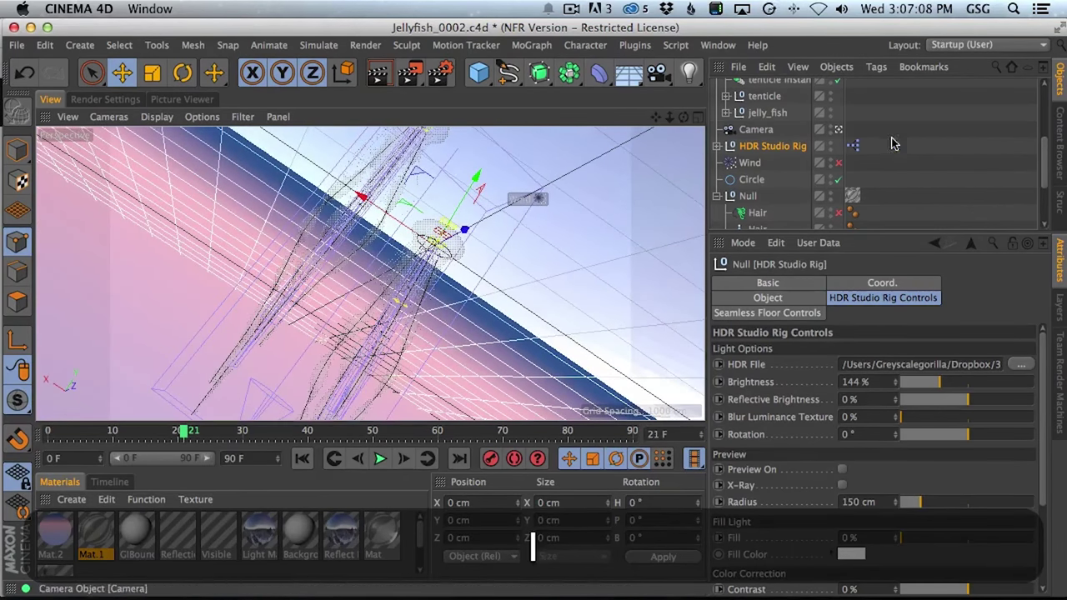
scroll(1045, 168, up, 5)
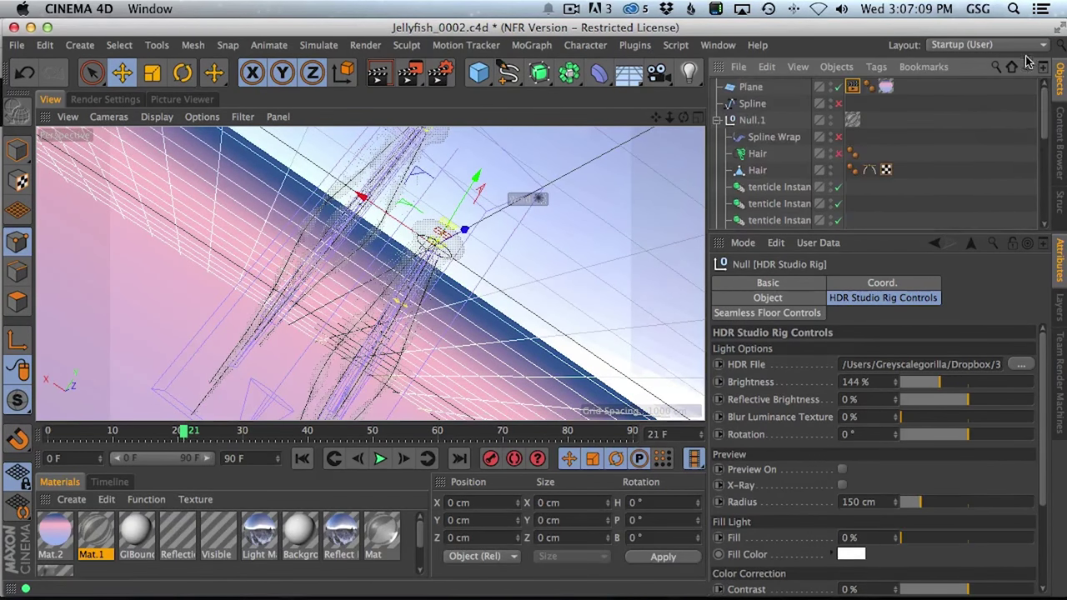
click(753, 121)
click(718, 120)
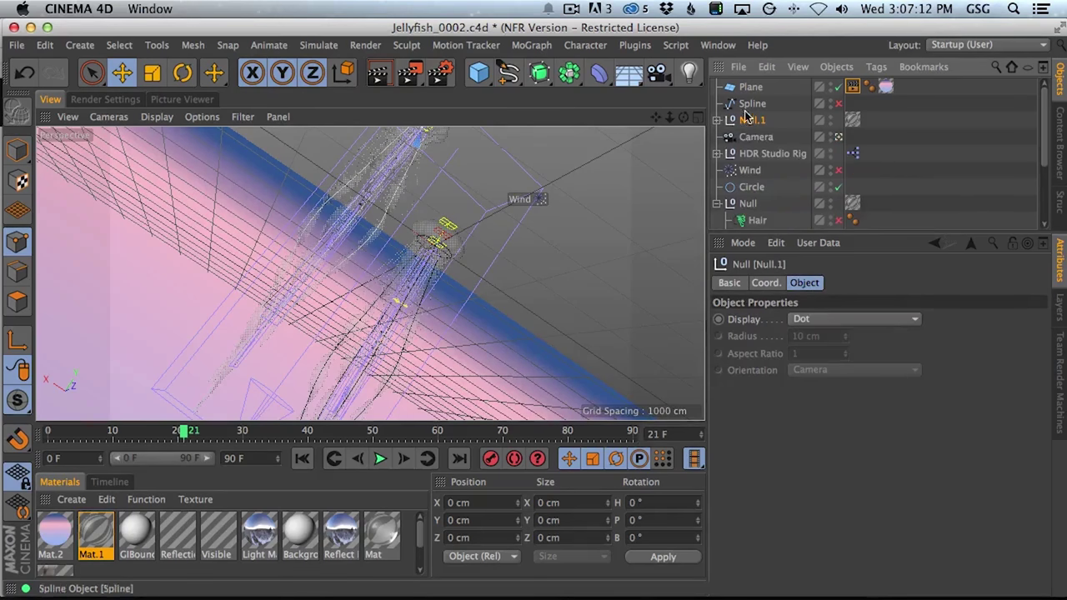
key(super+c)
key(super+v)
drag(398, 167, 674, 169)
Place another copy of the jellyfish group on the left side of the shot, rotate it about 6°, and render the frame.
drag(615, 208, 205, 220)
key(super+v)
key(r)
drag(190, 190, 290, 284)
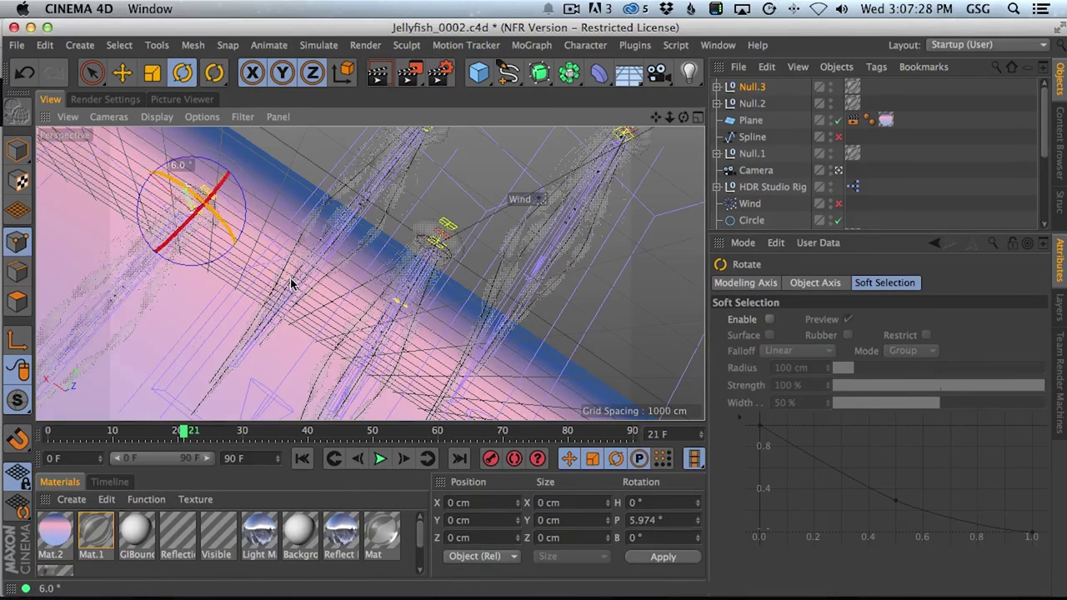
key(shift+r)
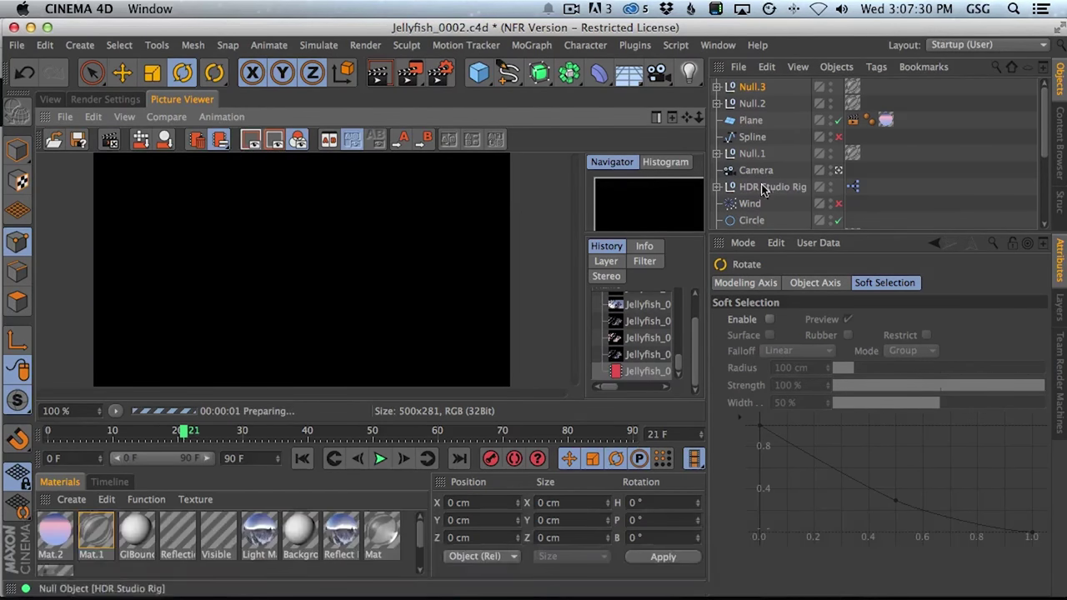
Look through the Hair Render, Save, Team Render and Physical render settings and render another test frame.
click(113, 99)
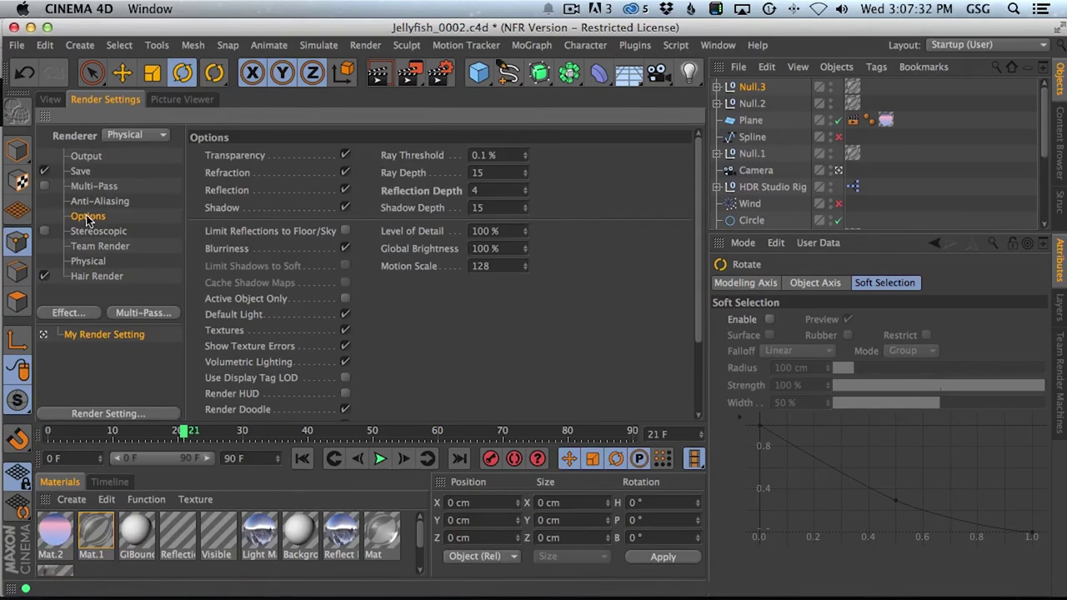
click(96, 274)
click(79, 173)
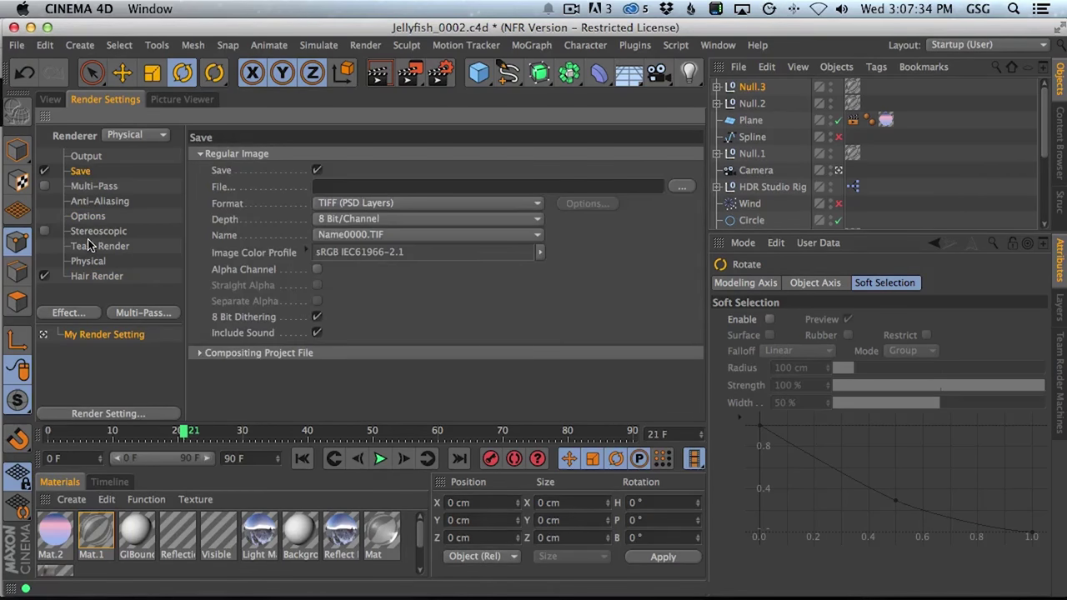
click(89, 245)
click(84, 170)
click(85, 263)
click(179, 100)
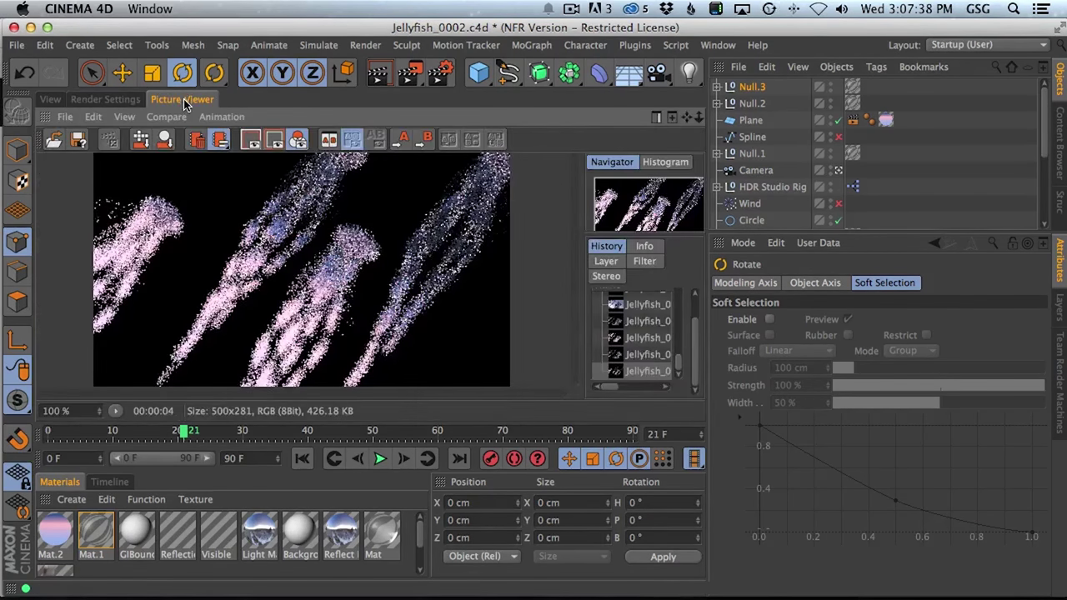
key(shift+r)
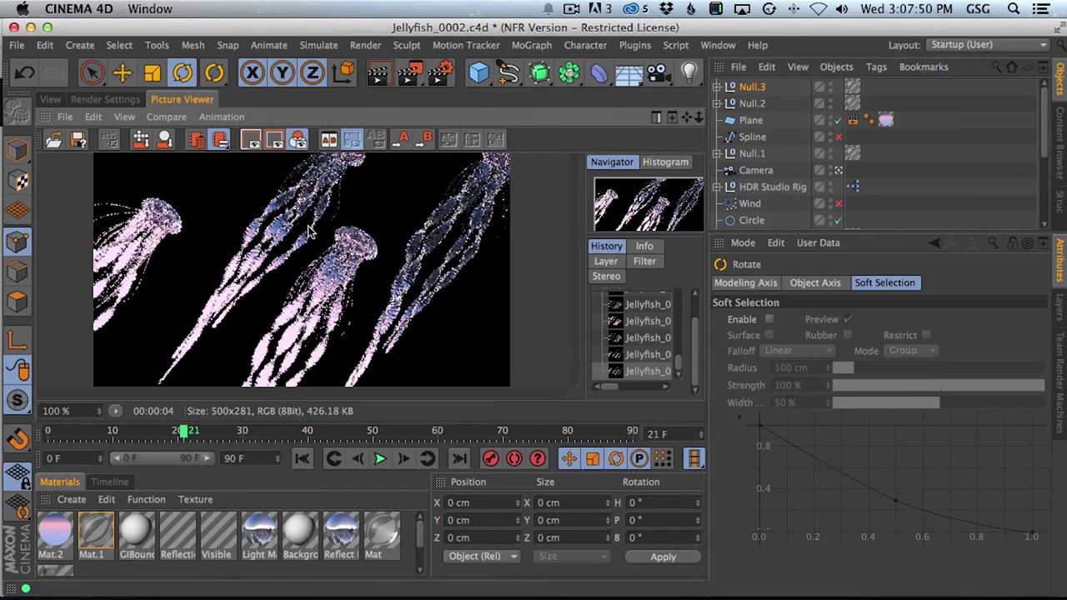
Assign the original jellyfish group, Null, as the Camera's focus object.
click(56, 100)
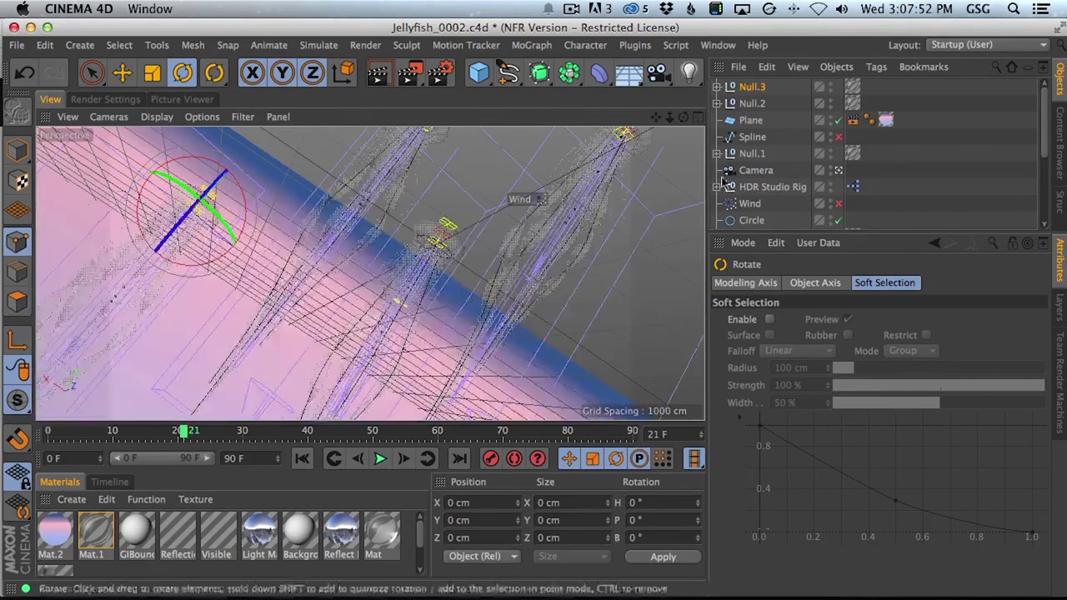
click(755, 171)
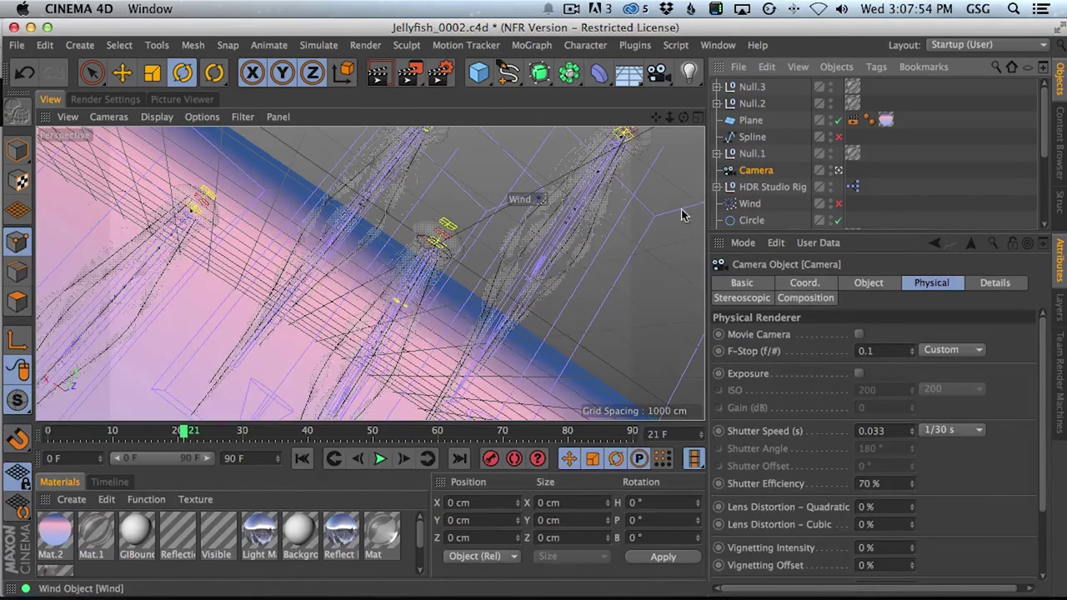
scroll(750, 159, down, 3)
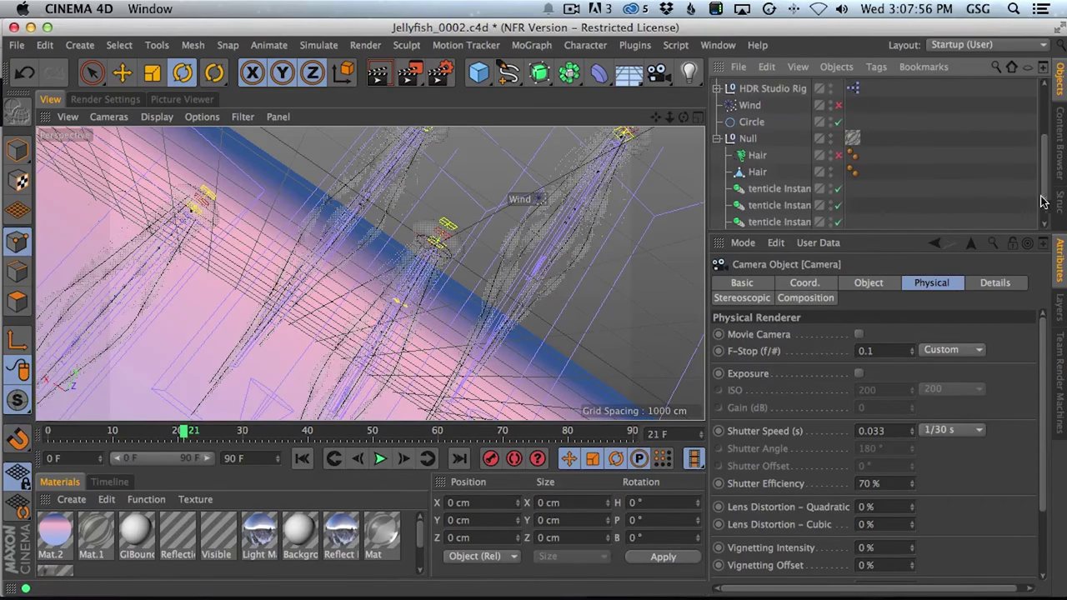
click(716, 139)
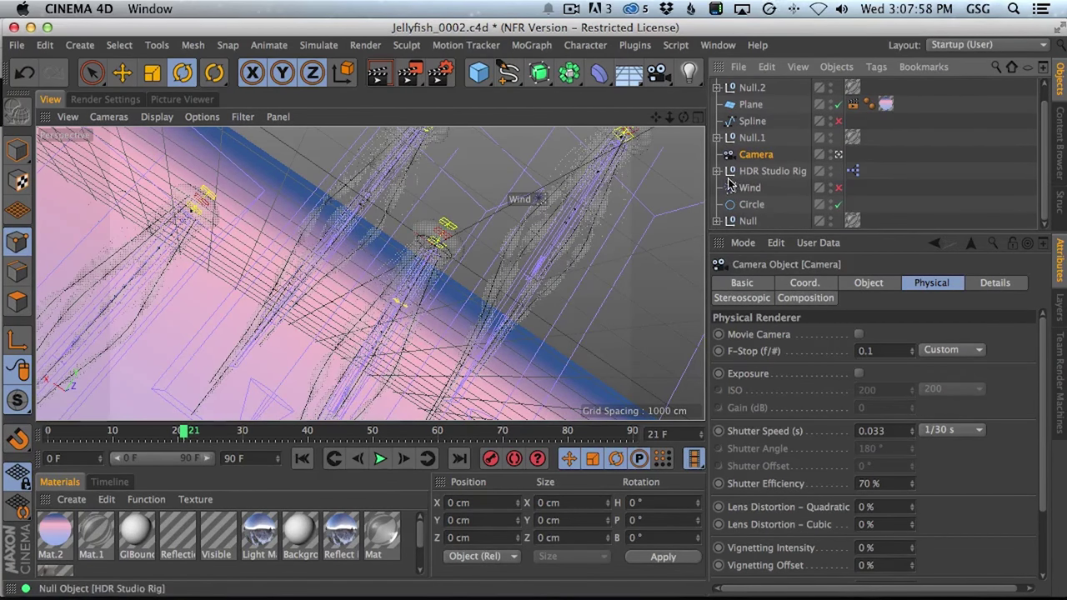
click(747, 221)
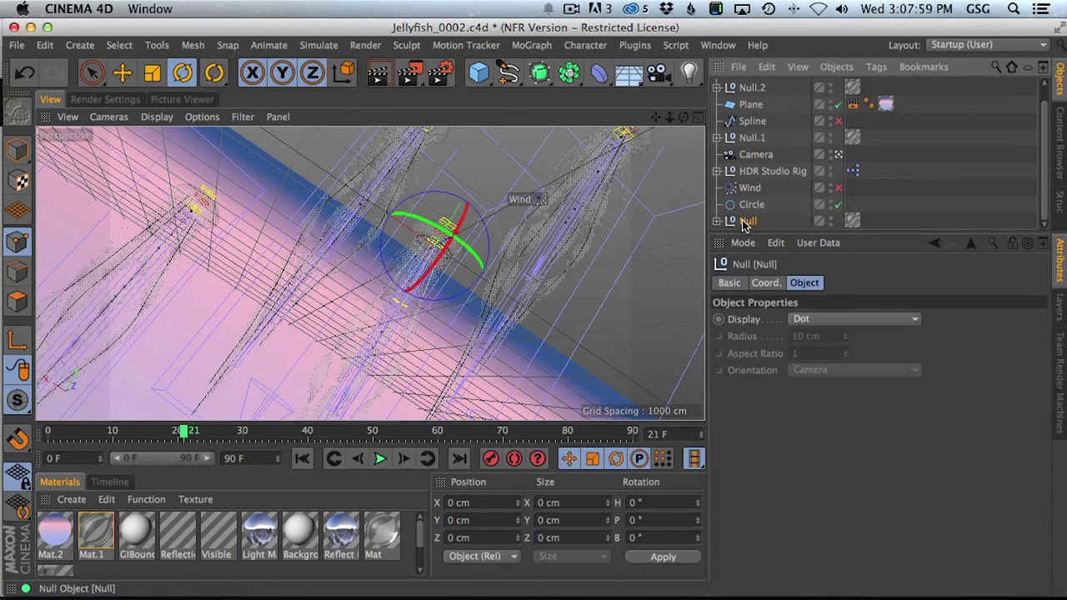
click(756, 155)
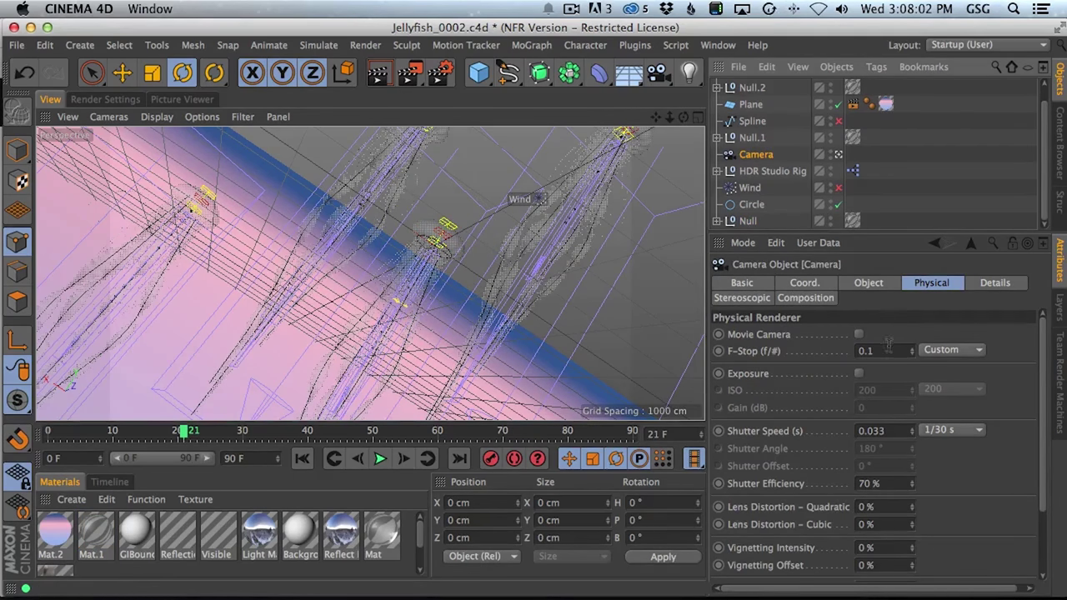
click(871, 284)
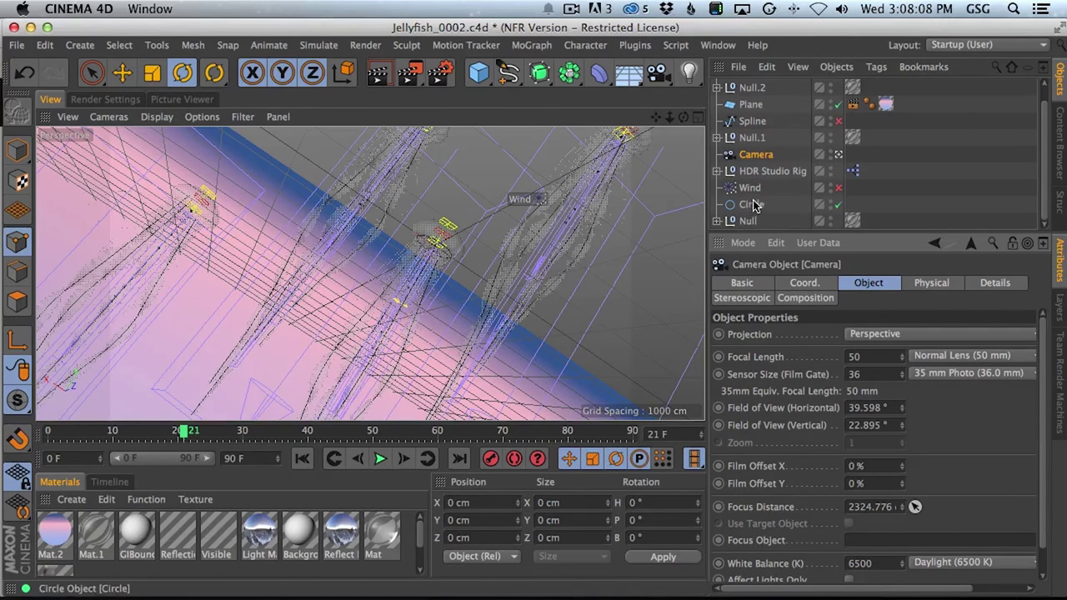
drag(747, 221, 879, 534)
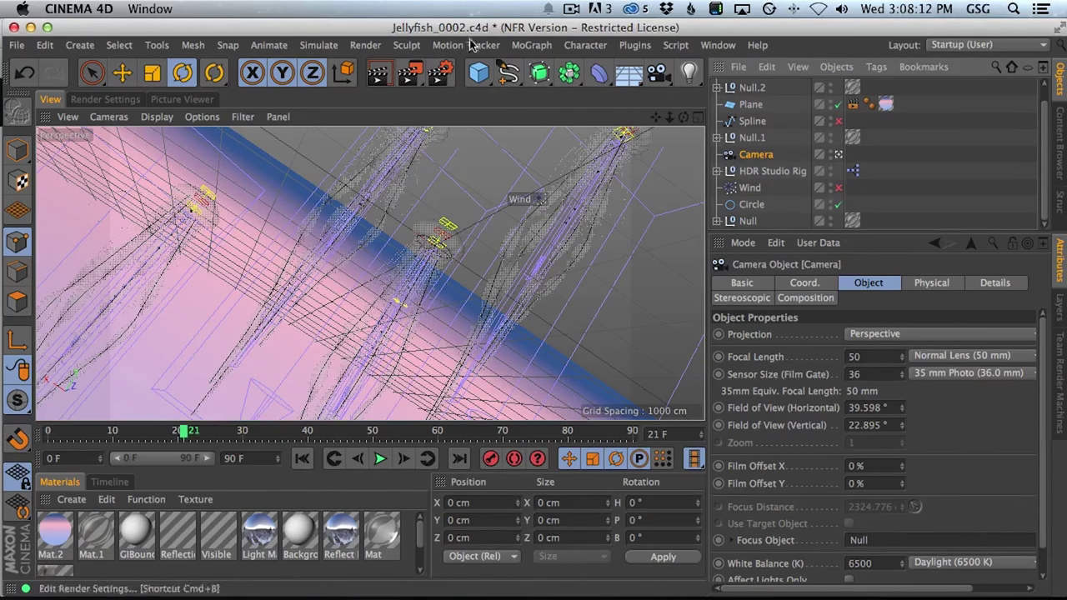
Check the depth of field and sampling options of the Physical renderer and render the frame with the focus object assigned.
click(107, 100)
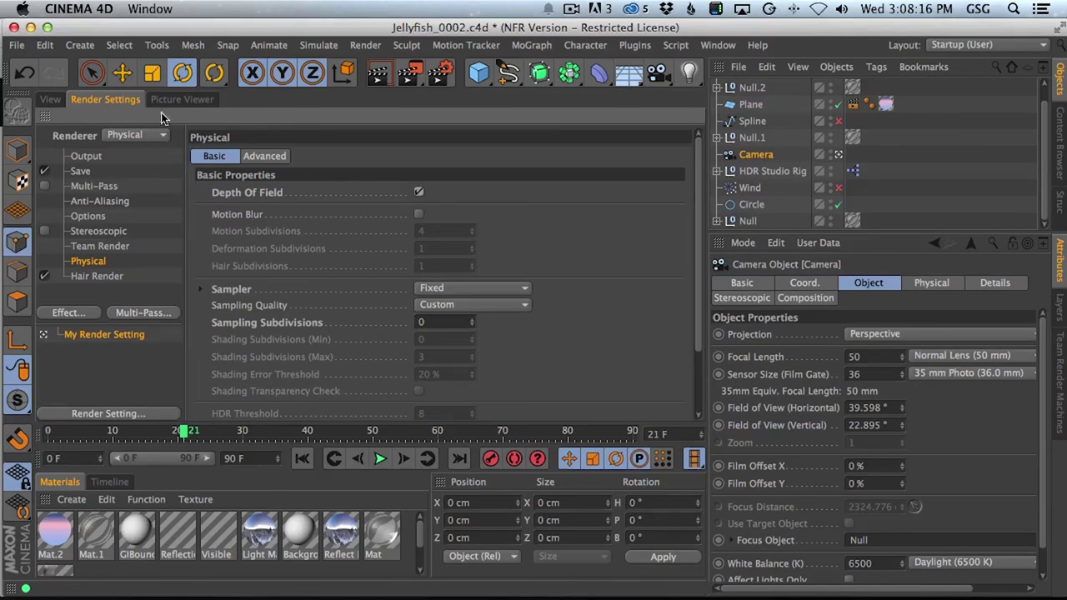
click(55, 100)
key(shift+r)
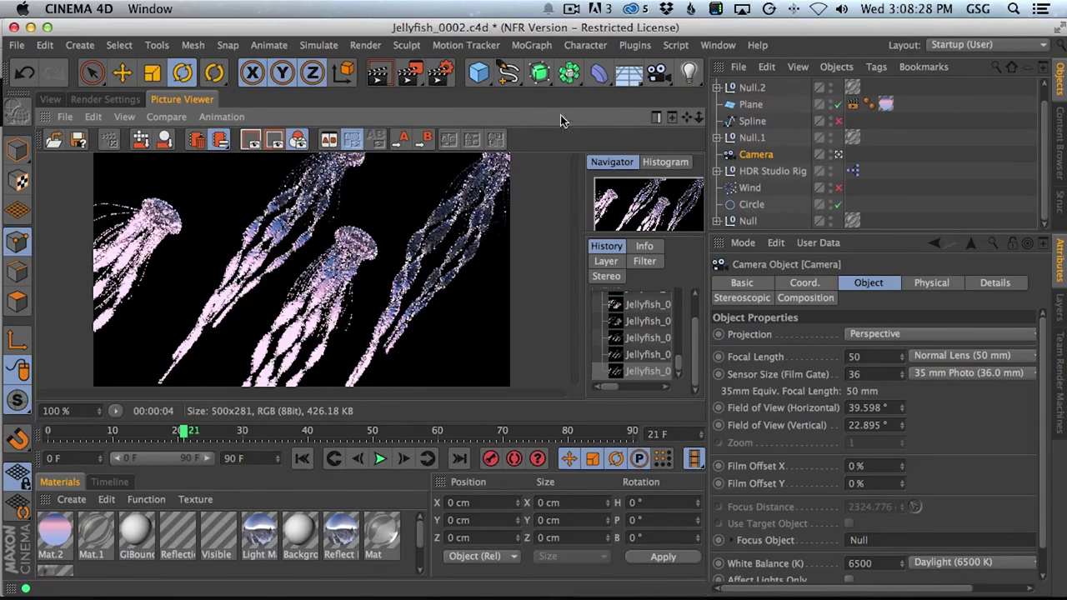
Add a Background object to the scene, apply the pink-and-blue gradient material Mat.2 to it, and render the frame.
drag(630, 73, 710, 217)
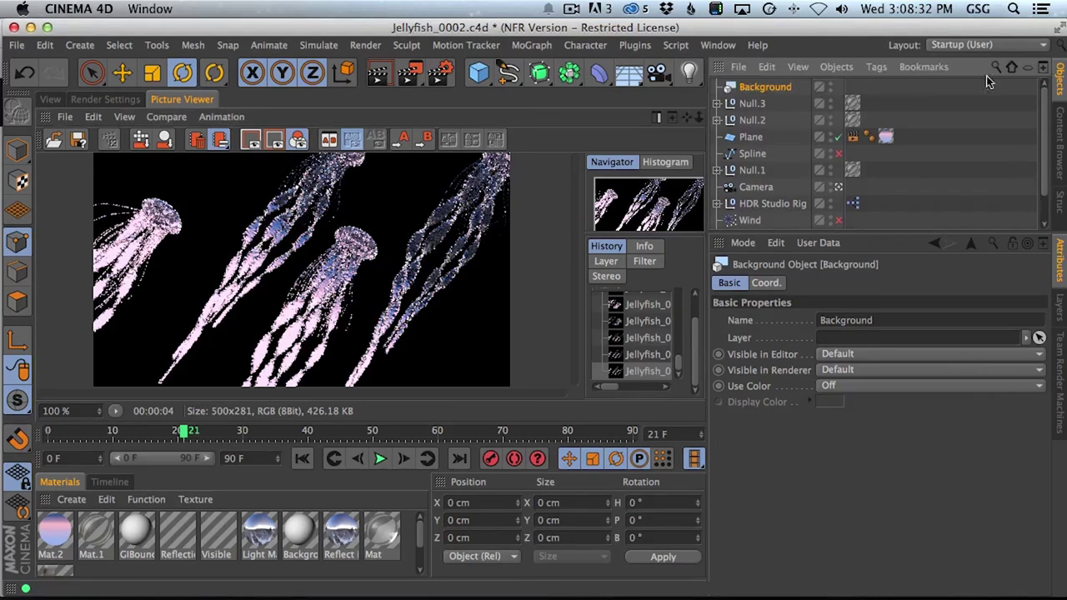
drag(58, 529, 765, 88)
key(shift+r)
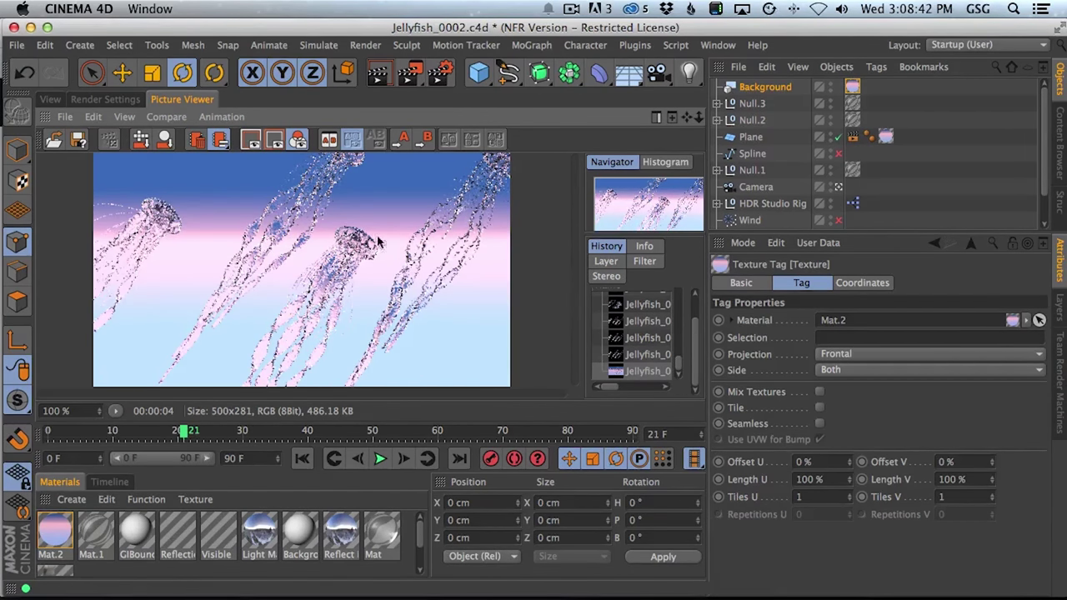
Duplicate the pink-and-blue gradient material Mat.2.
click(57, 536)
key(super+c)
key(super+v)
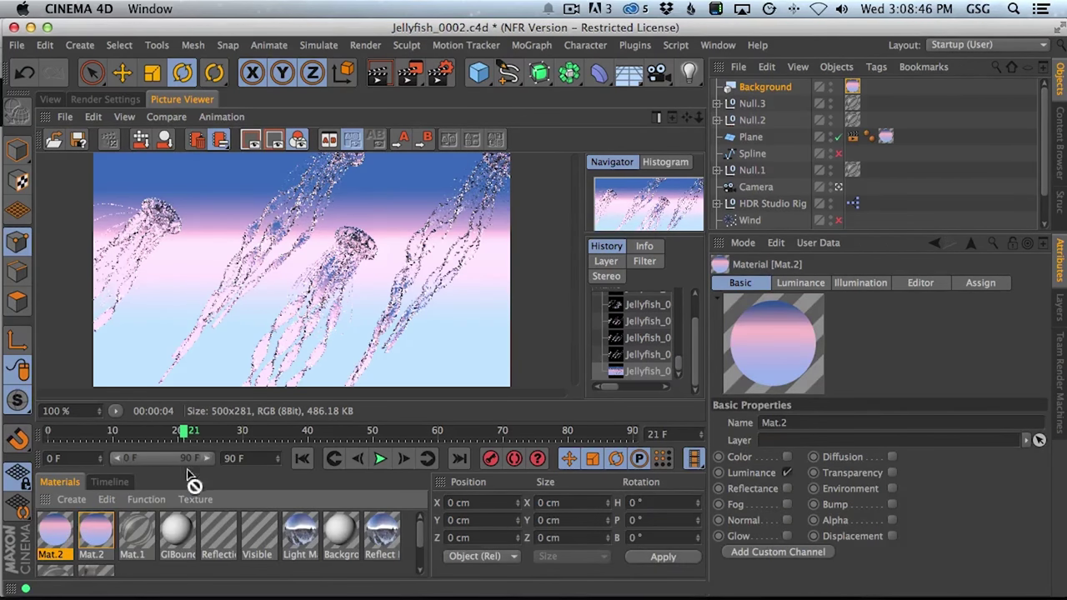
Switch to Chrome to examine the background colours of the Jellyfish Rise reference image, and return to Cinema 4D.
key(super+Tab)
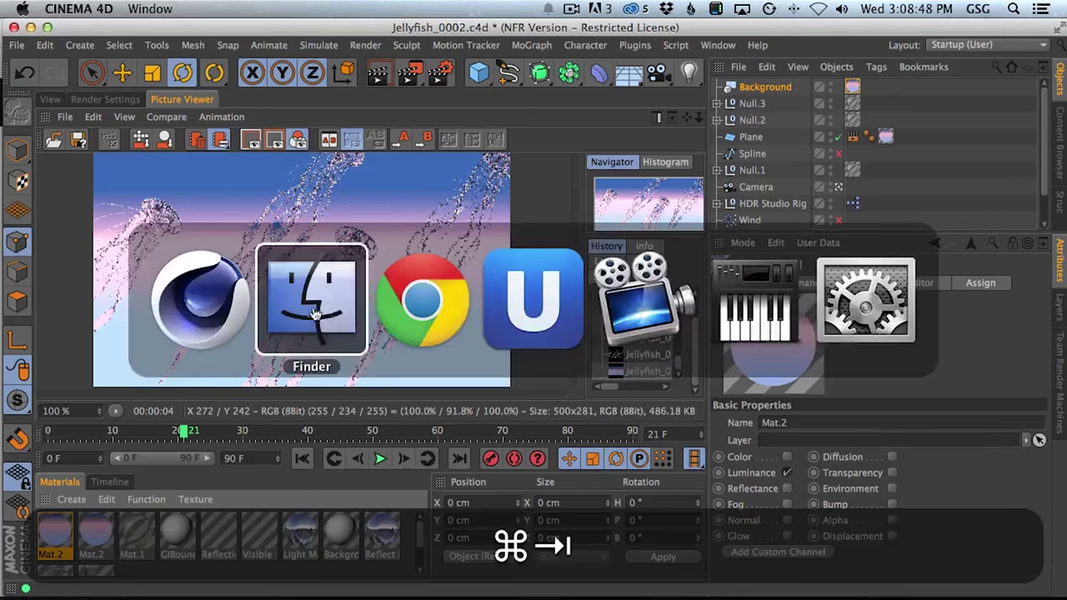
key(super+Tab)
key(super+Tab)
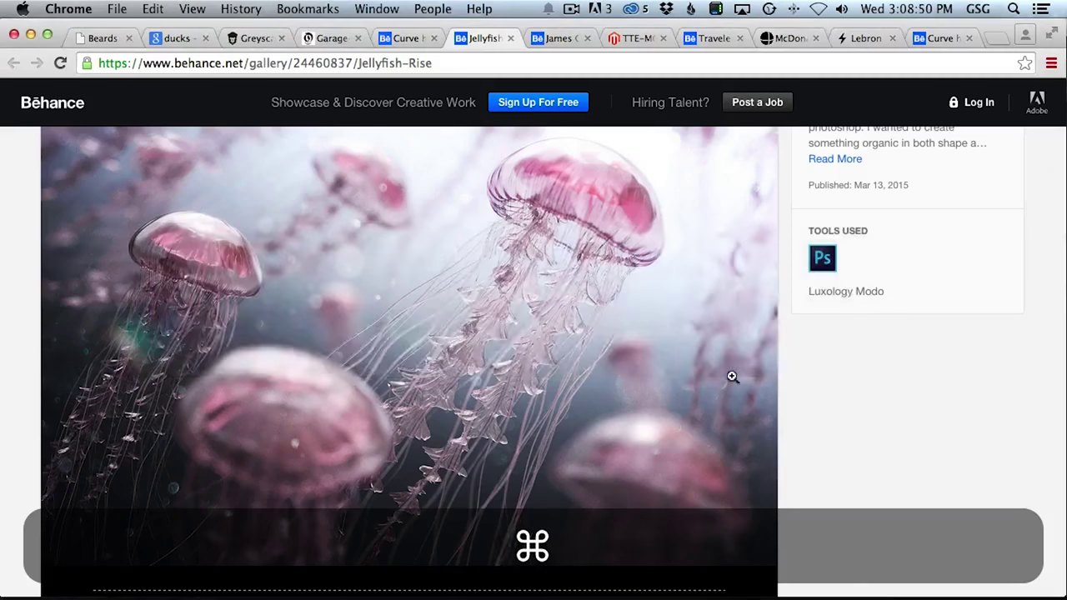
key(super+Tab)
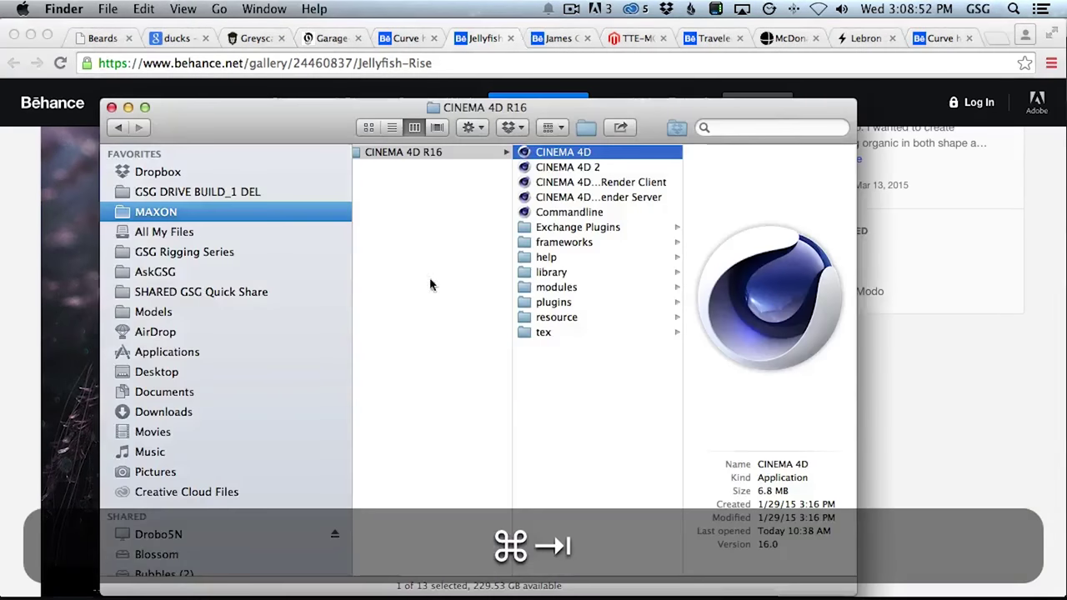
key(super+Tab)
key(super+Tab)
key(super+Tab)
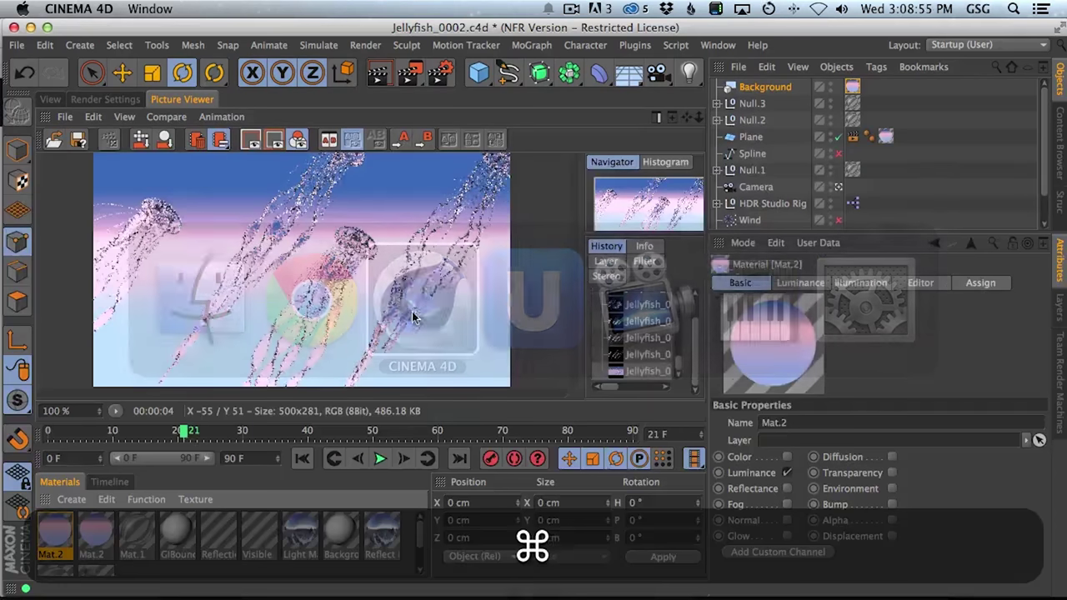
Open the Luminance gradient of the selected Mat.2 copy and darken its blue knot to deep navy.
double_click(55, 538)
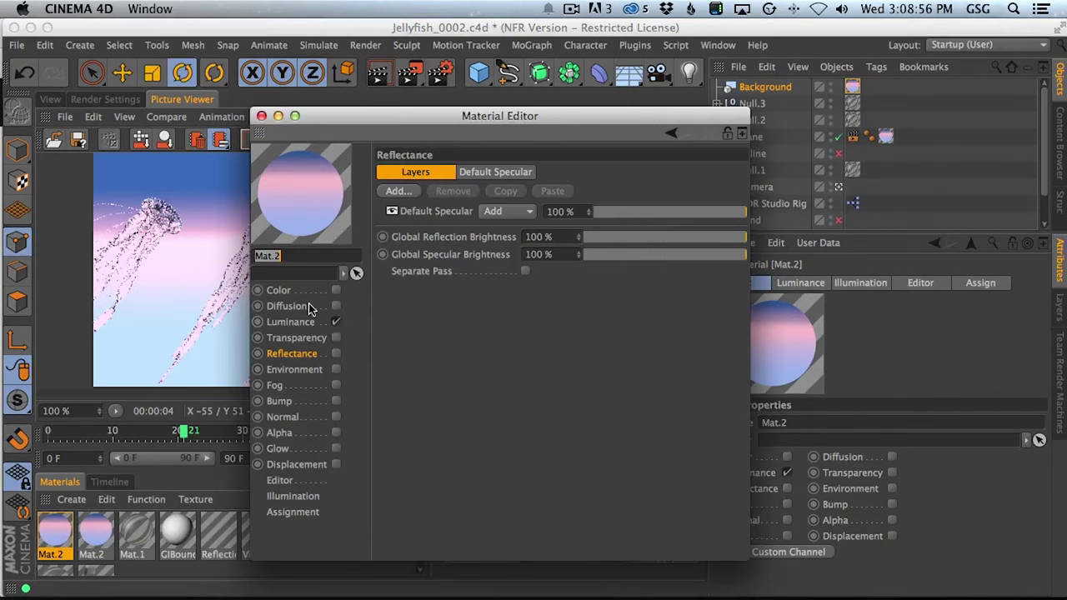
click(306, 323)
click(485, 248)
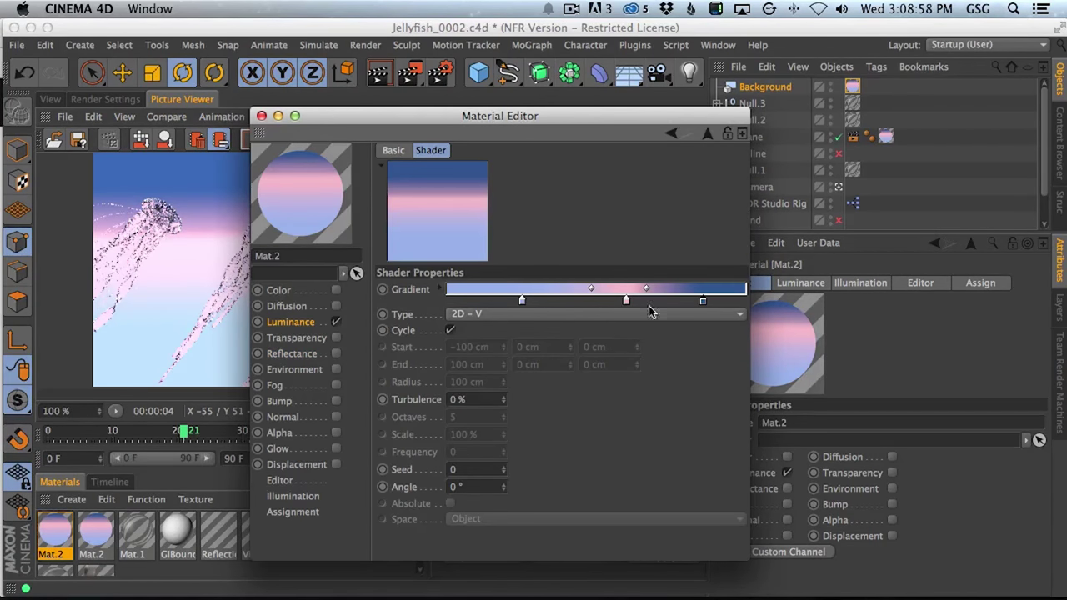
double_click(703, 301)
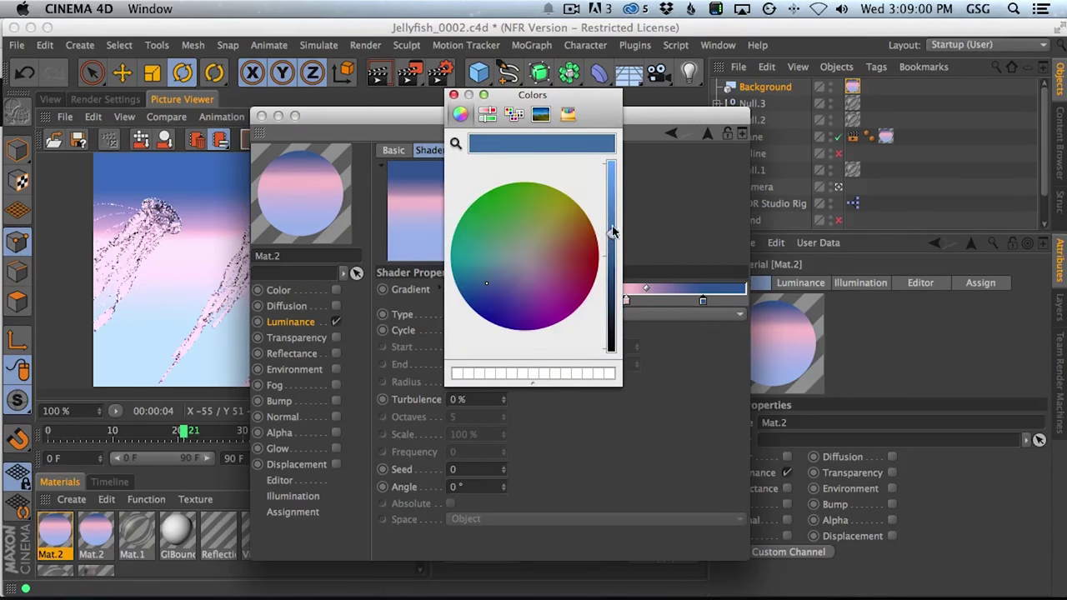
drag(613, 232, 613, 302)
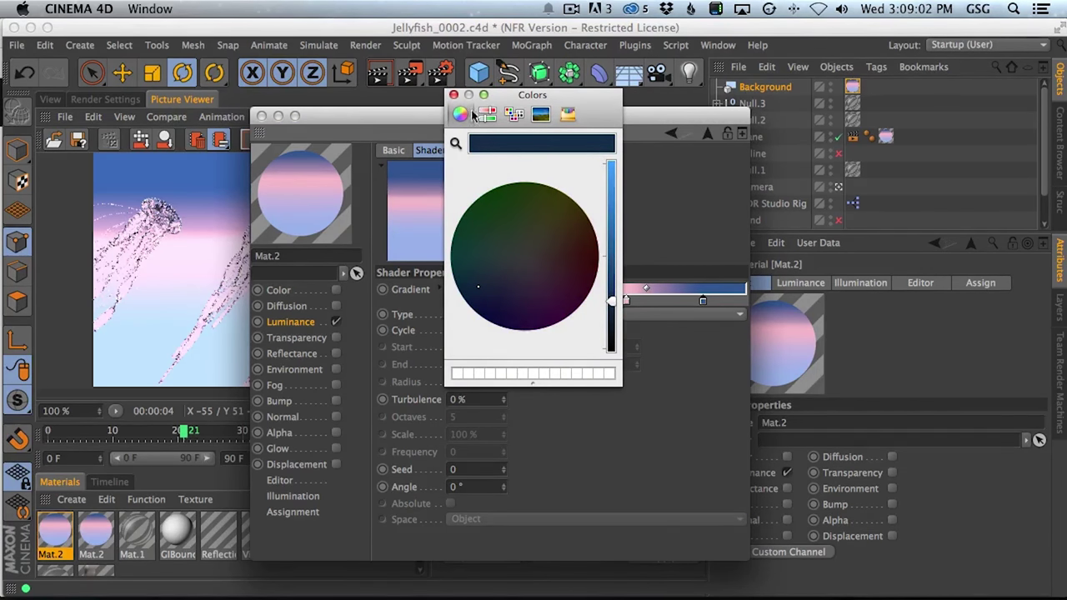
click(626, 301)
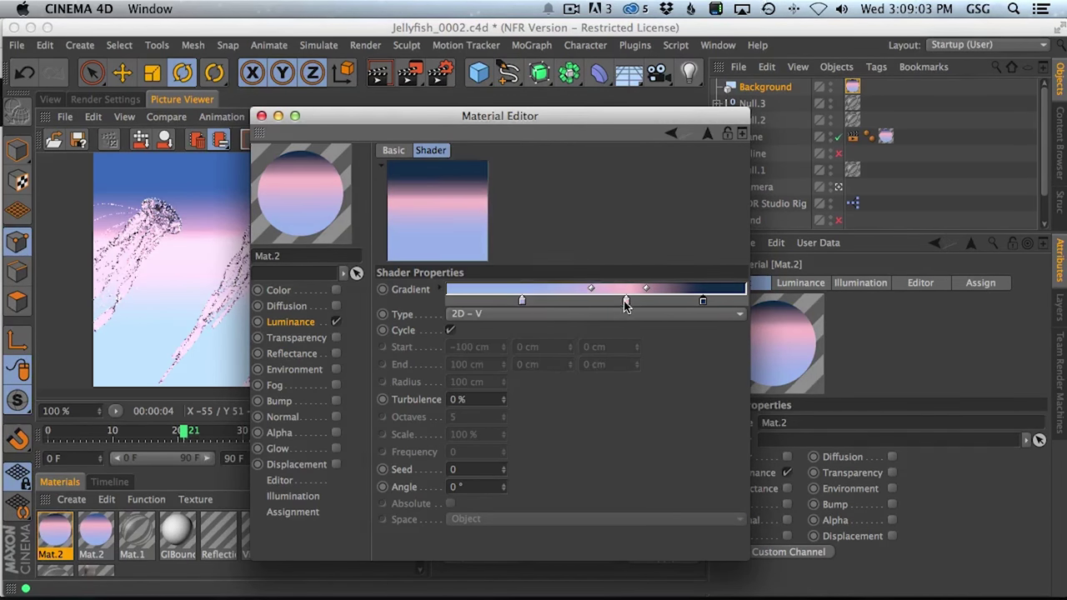
Recolour the gradient's light-blue knot to pale grey-white, remove the pink knot, and move the pale knot to the gradient's start.
double_click(522, 301)
click(521, 259)
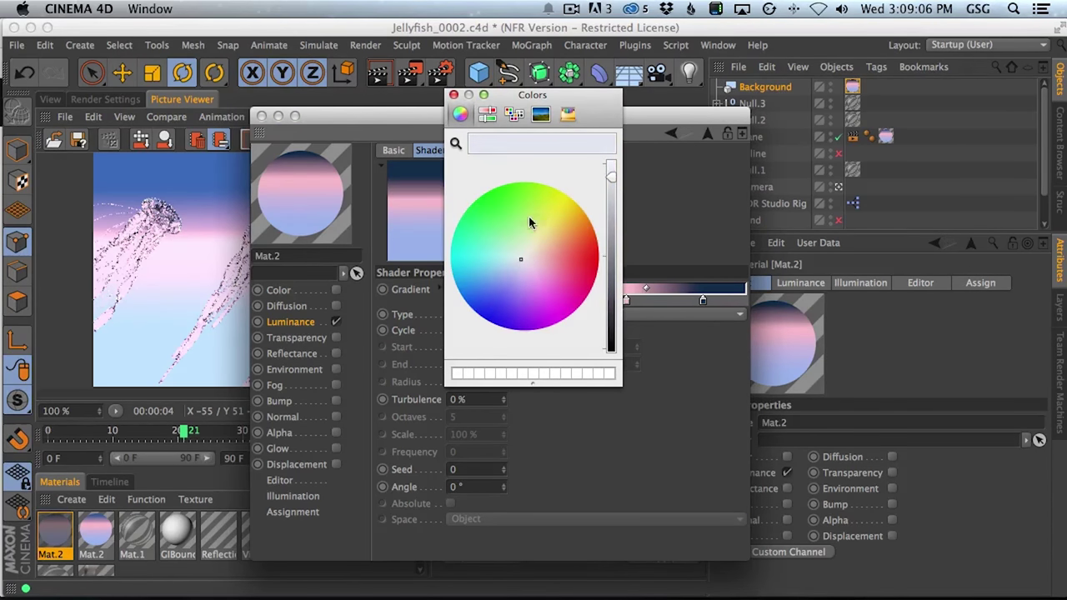
click(453, 95)
drag(625, 302, 618, 357)
drag(522, 302, 447, 306)
Set the gradient's angle to 147° and shift the midpoint and the navy knot toward the pale end.
drag(501, 486, 564, 339)
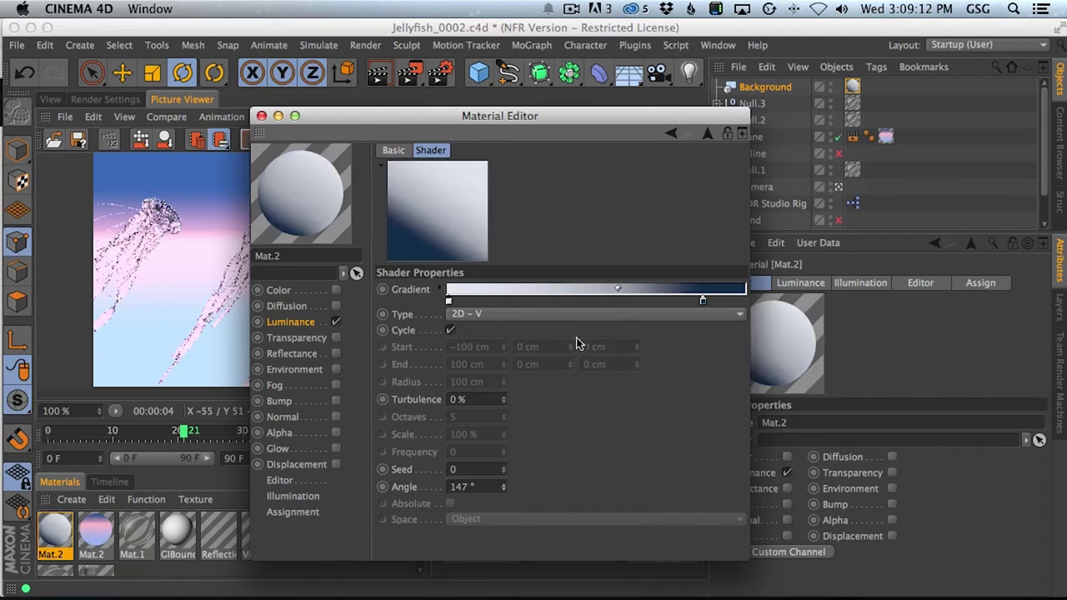
drag(619, 288, 555, 288)
drag(702, 302, 664, 302)
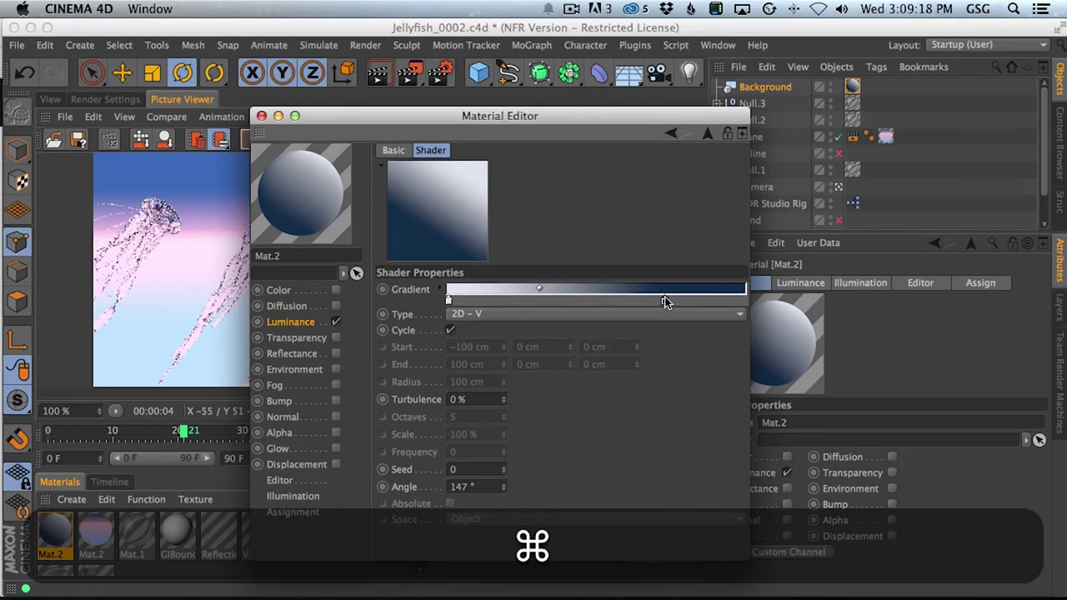
Add a near-black knot at the dark end of the gradient and nudge the navy knot slightly toward the pale end.
double_click(746, 301)
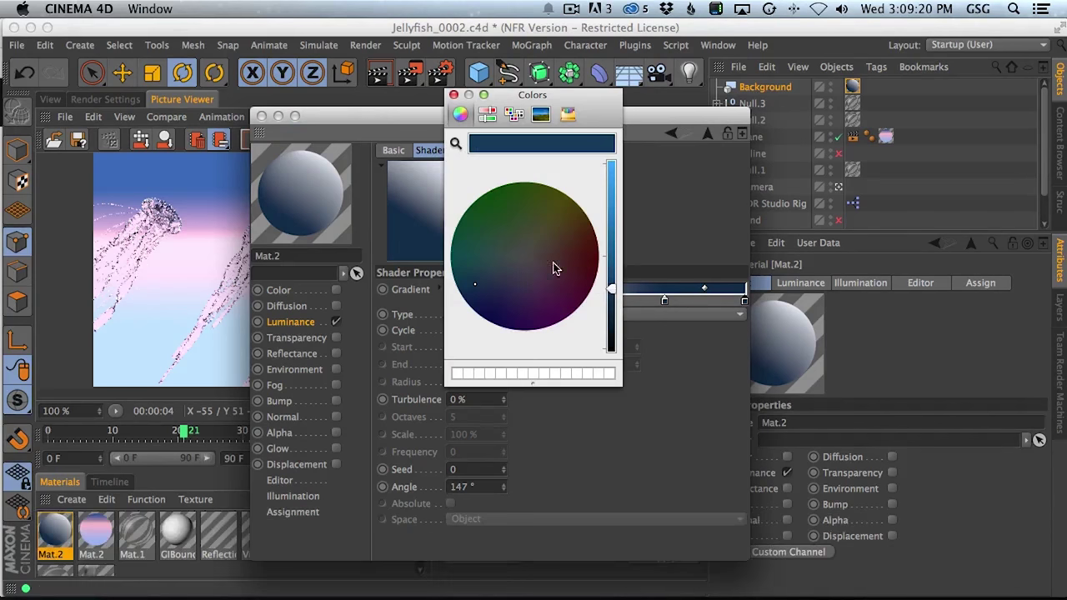
scroll(597, 280, down, 5)
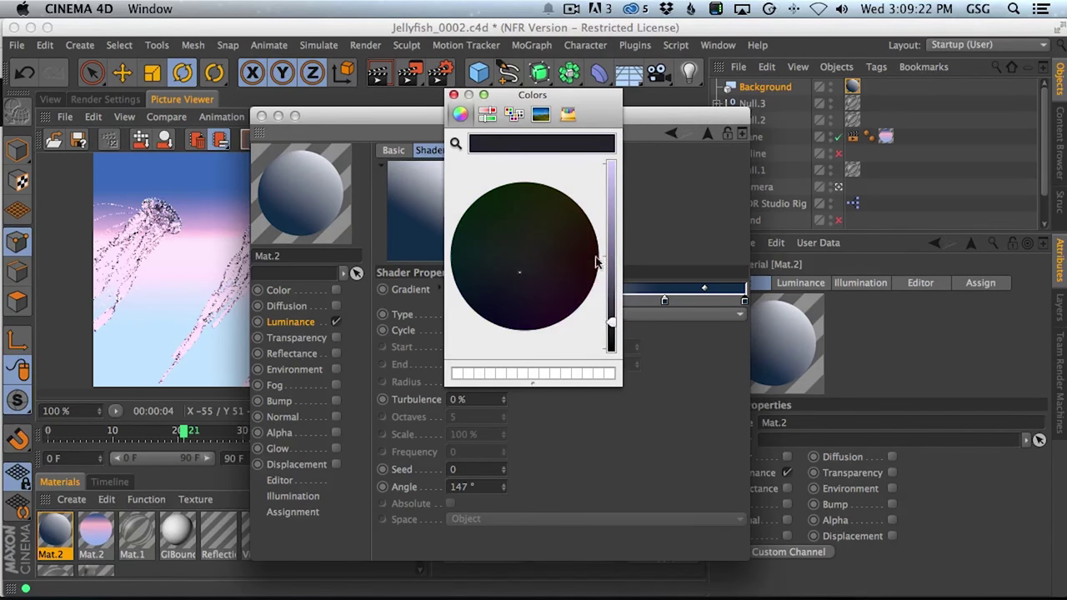
click(454, 95)
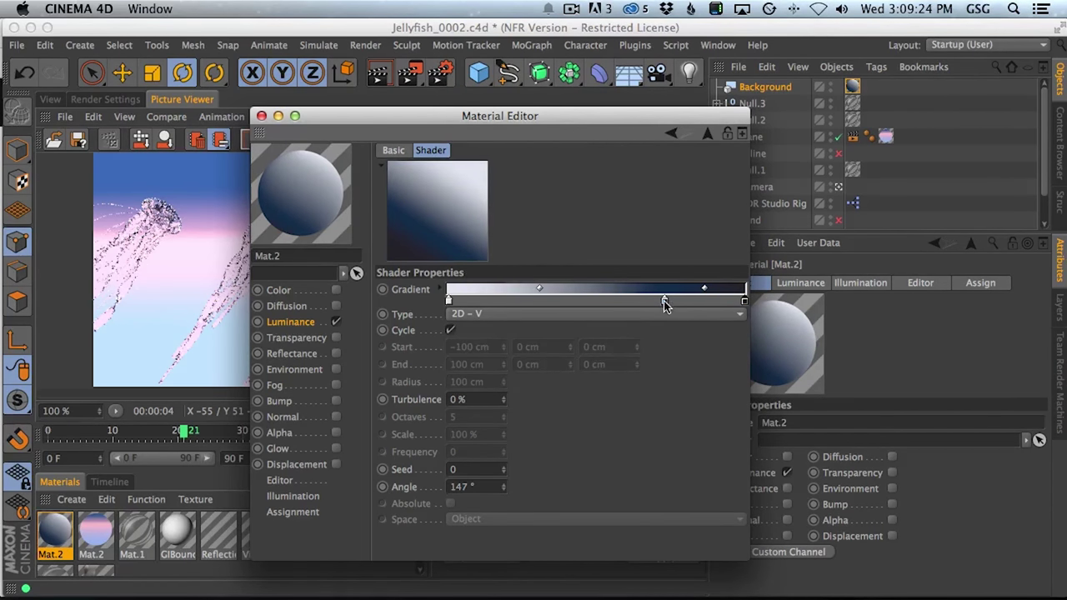
drag(664, 302, 651, 301)
Set the gradient's Turbulence to 2% and Octaves to 1.
mouse_move(504, 399)
mouse_down()
mouse_move(507, 389)
mouse_move(503, 406)
mouse_up()
click(503, 408)
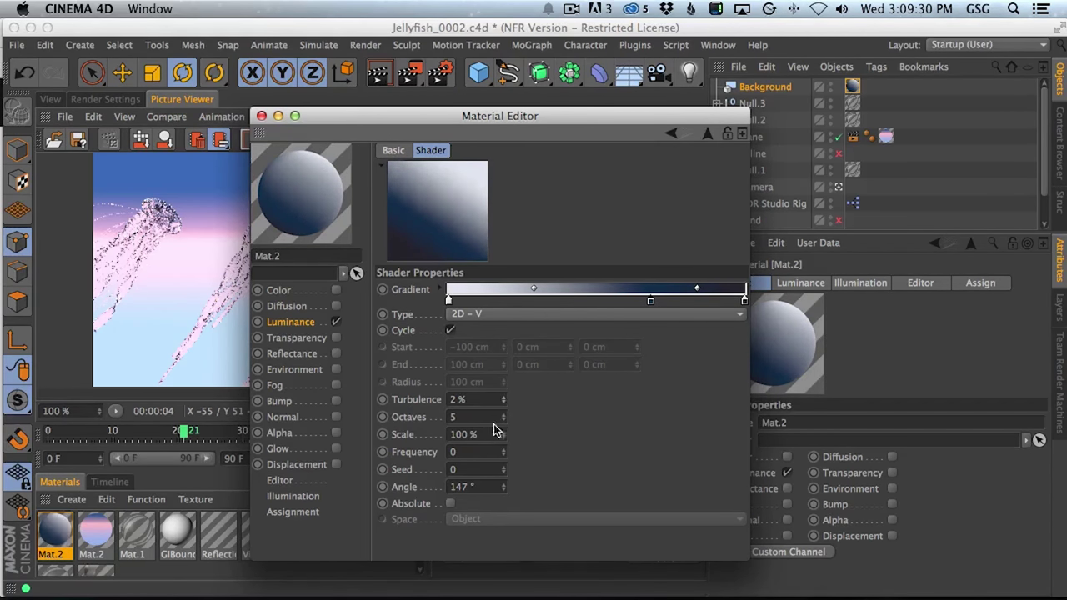
text(1)
key(Return)
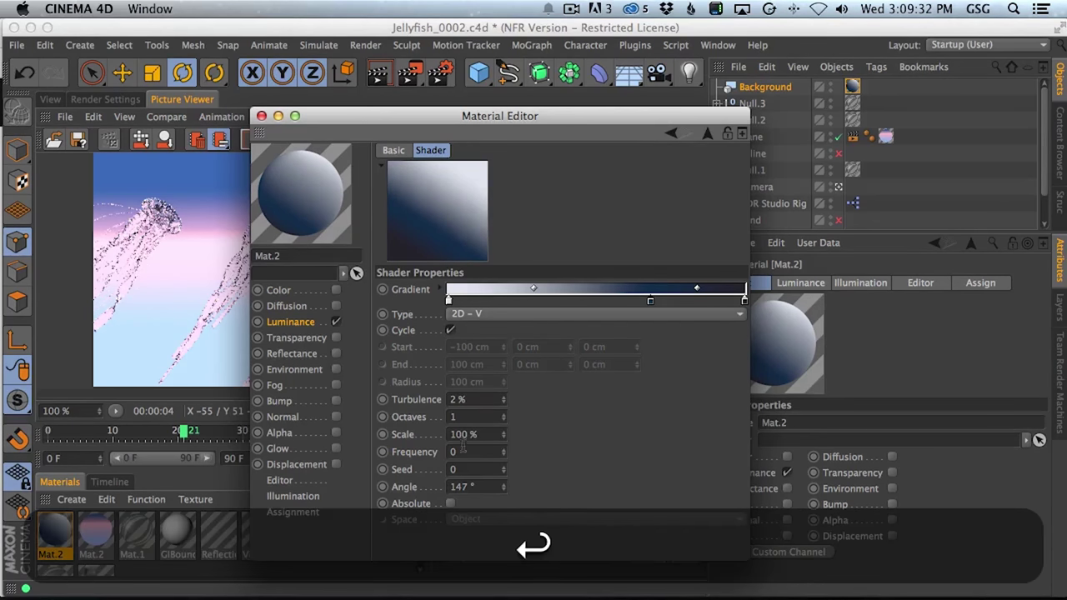
Apply the white-to-navy gradient material to the Background object and render the frame.
drag(60, 533, 775, 90)
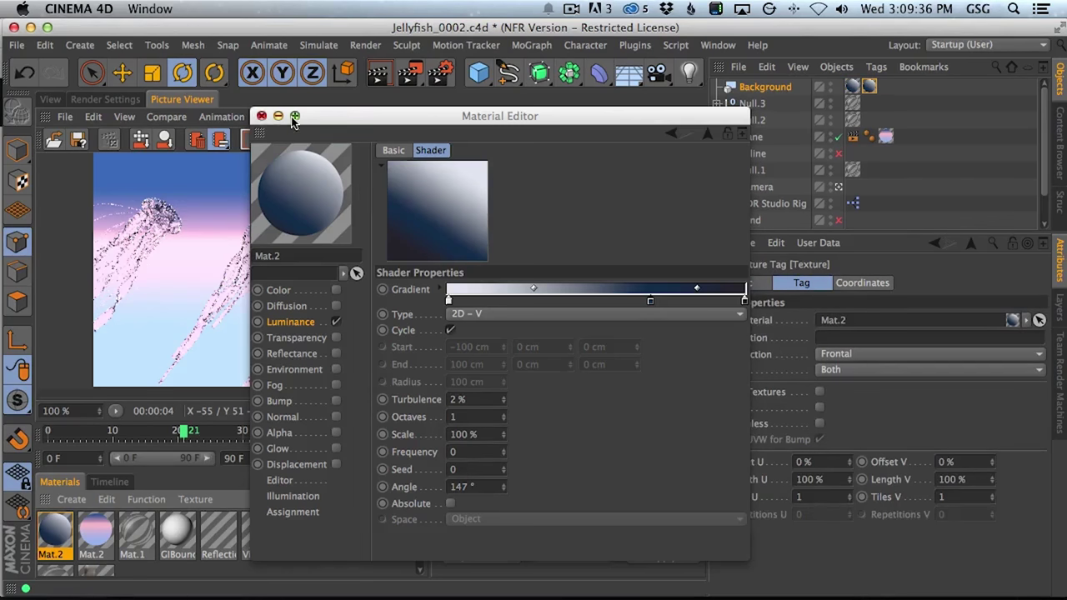
click(262, 115)
key(shift+r)
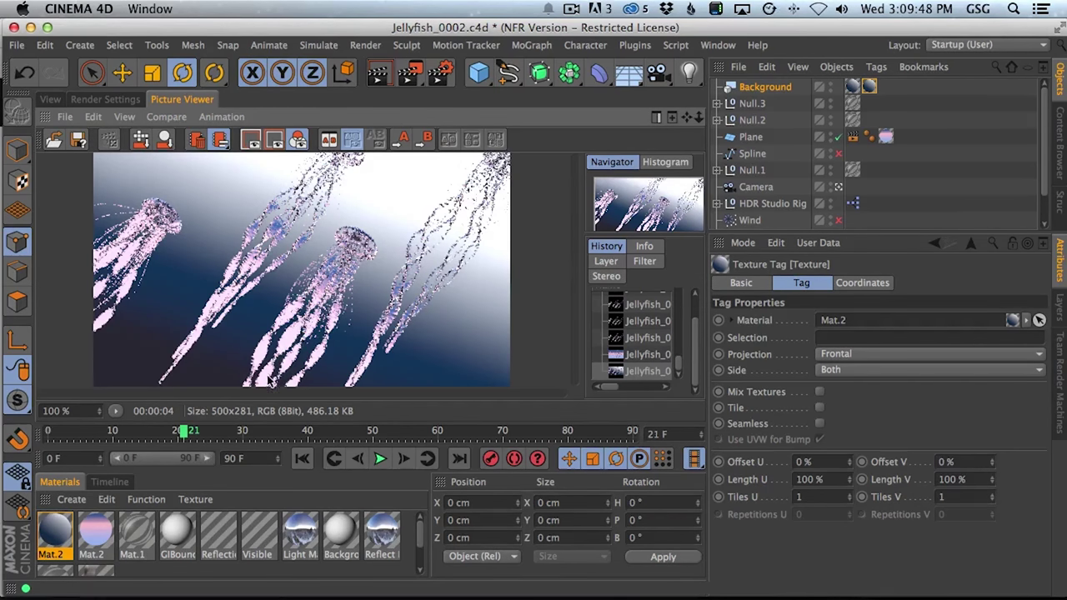
Set the pink-and-blue Mat.2's Luminance Brightness to 0% and Mix Strength to 34%, and render the frame.
double_click(96, 531)
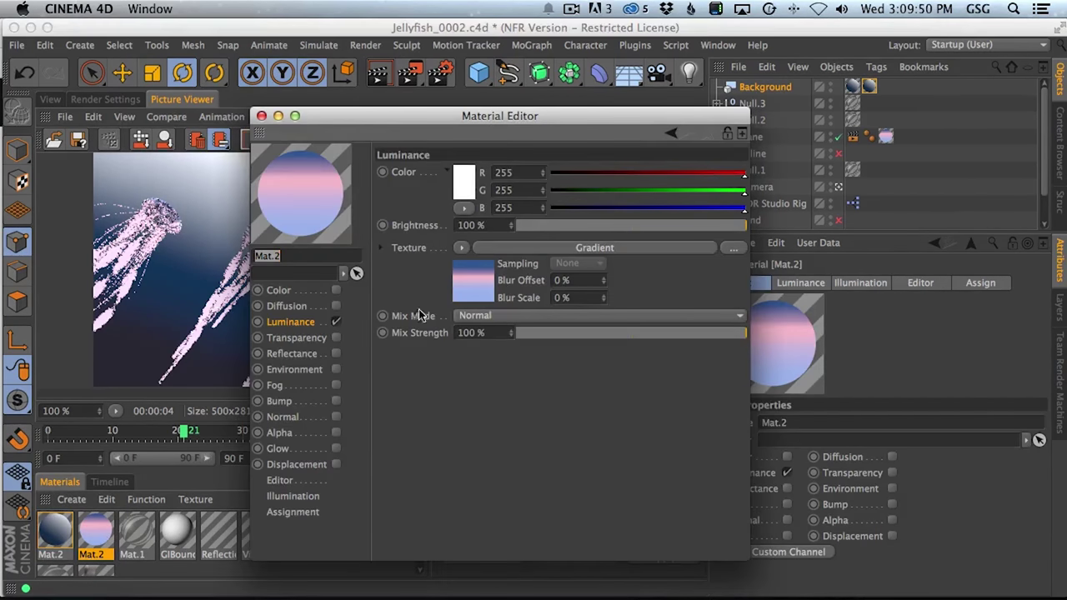
drag(646, 228, 745, 229)
drag(667, 333, 618, 333)
drag(581, 225, 516, 225)
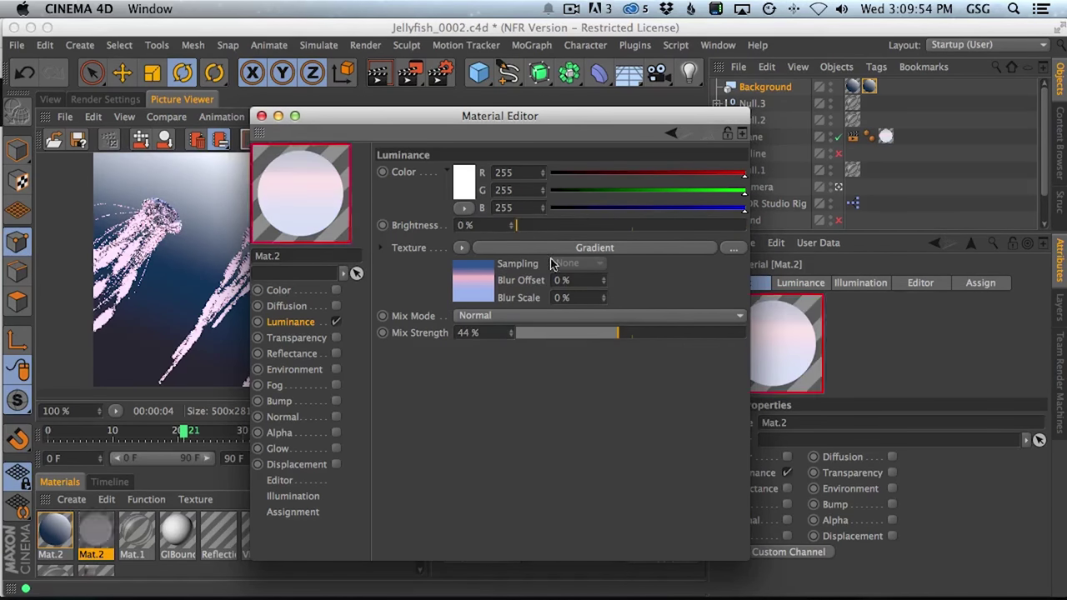
drag(629, 334, 597, 333)
key(shift+r)
Turn off the Luminance channel of the pink-and-blue Mat.2 and start another test render.
drag(423, 119, 656, 172)
click(572, 364)
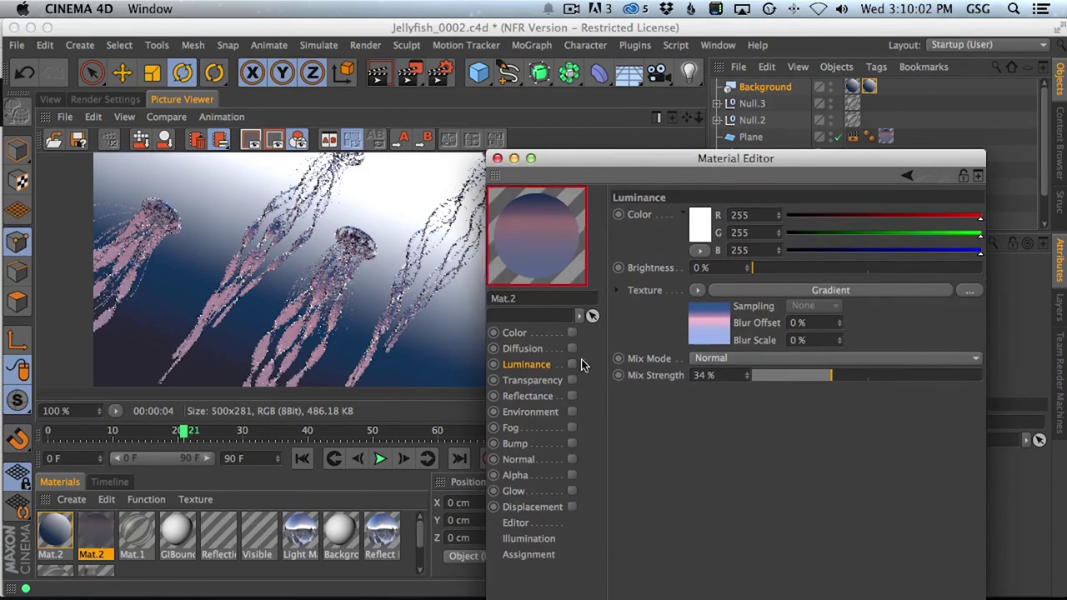
key(shift+r)
drag(525, 164, 582, 310)
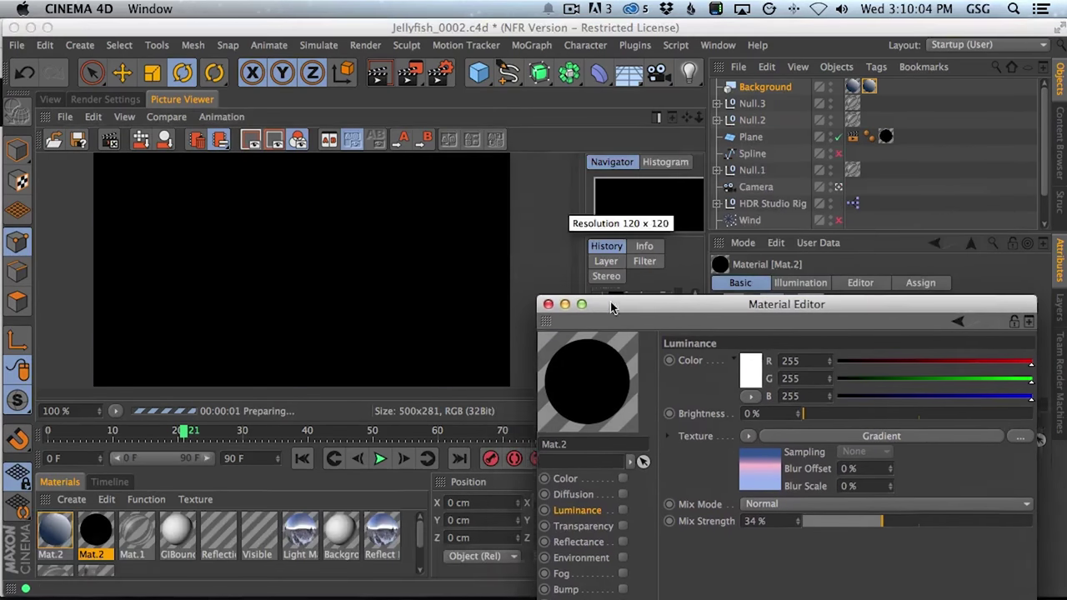
Disable the Plane object and render the frame without it.
click(838, 137)
key(shift+r)
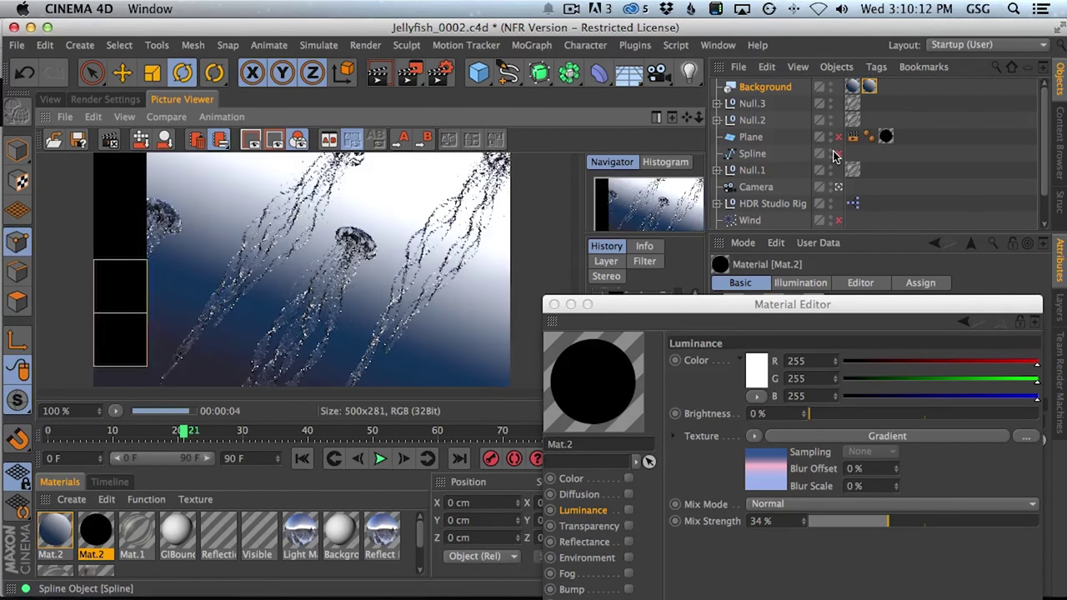
click(833, 153)
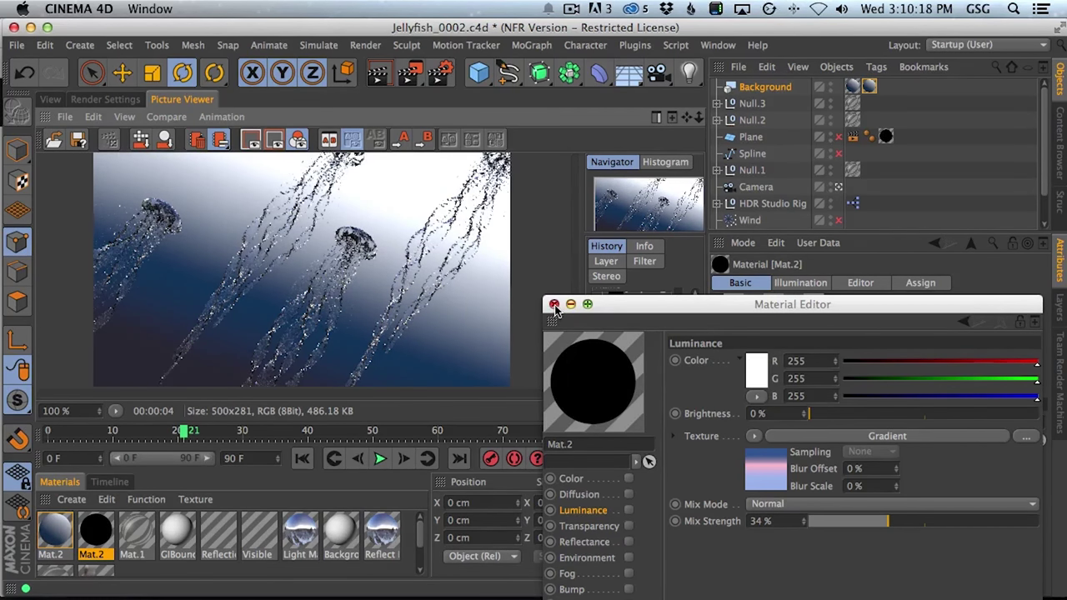
Review the jellyfish material Mat.1's Reflectance and Transparency settings, set its Absorption Distance to 4 cm, and render the frame.
drag(618, 313, 619, 181)
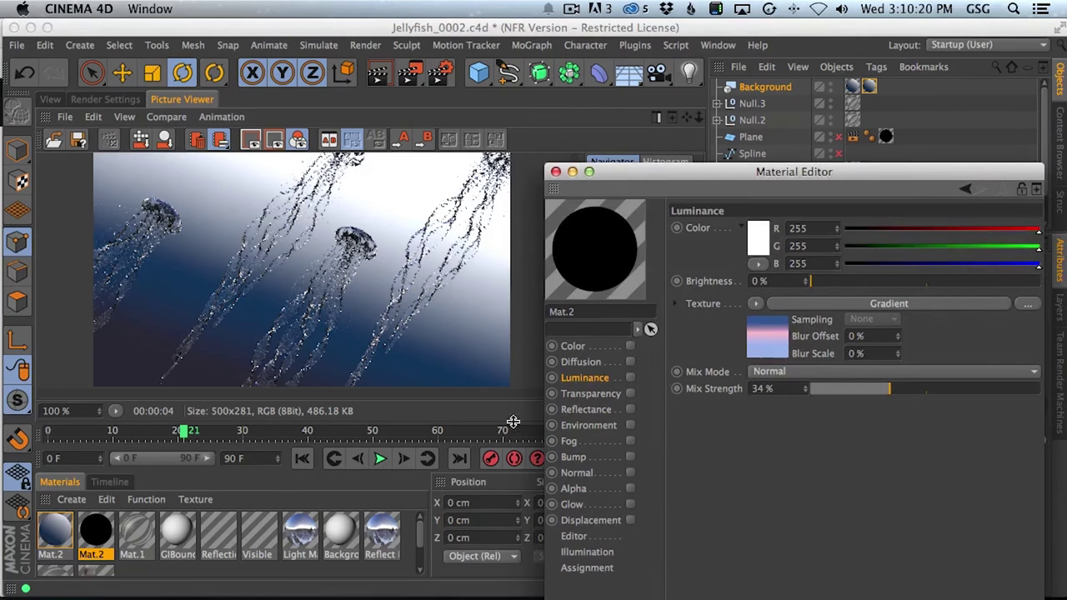
click(147, 524)
click(593, 410)
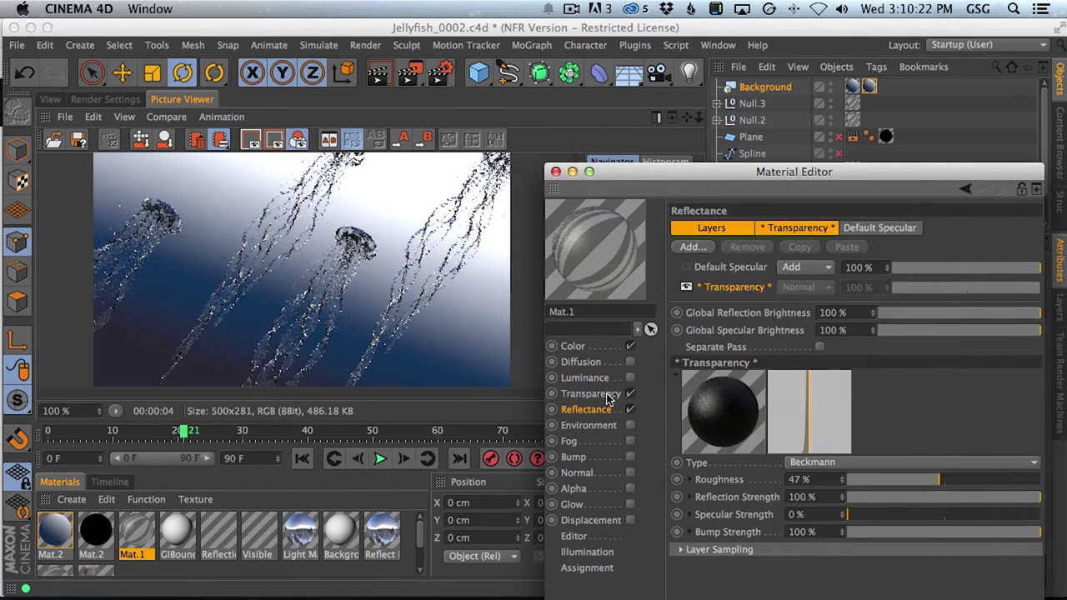
click(607, 396)
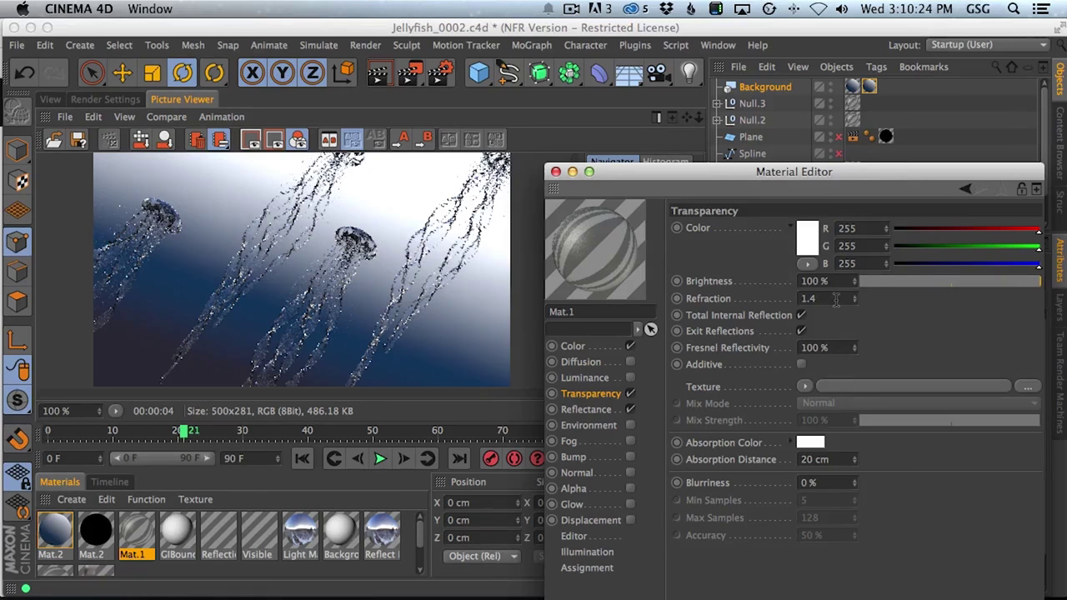
click(602, 410)
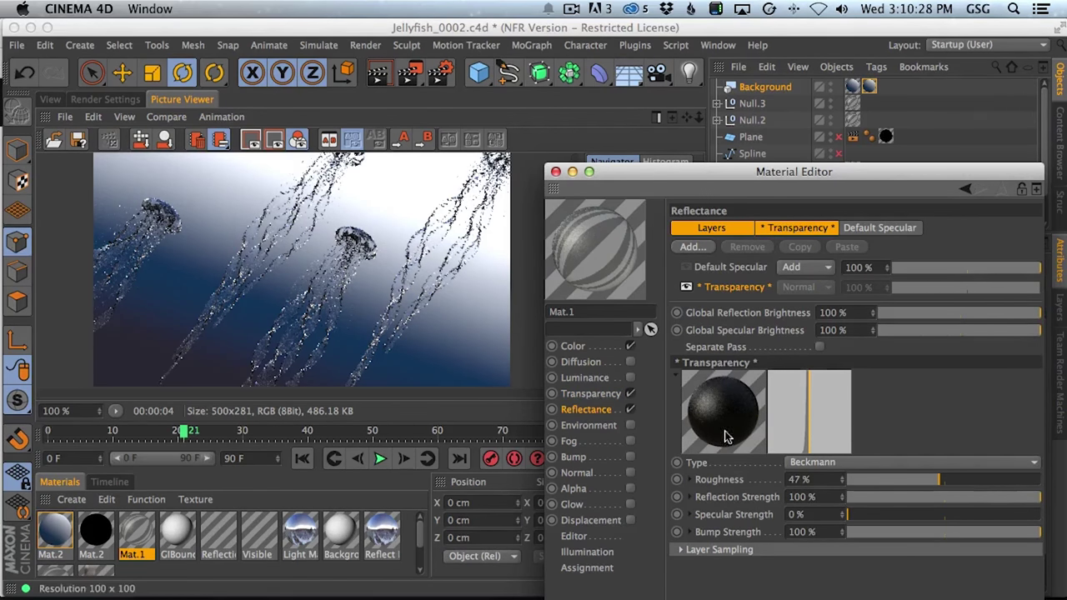
click(608, 397)
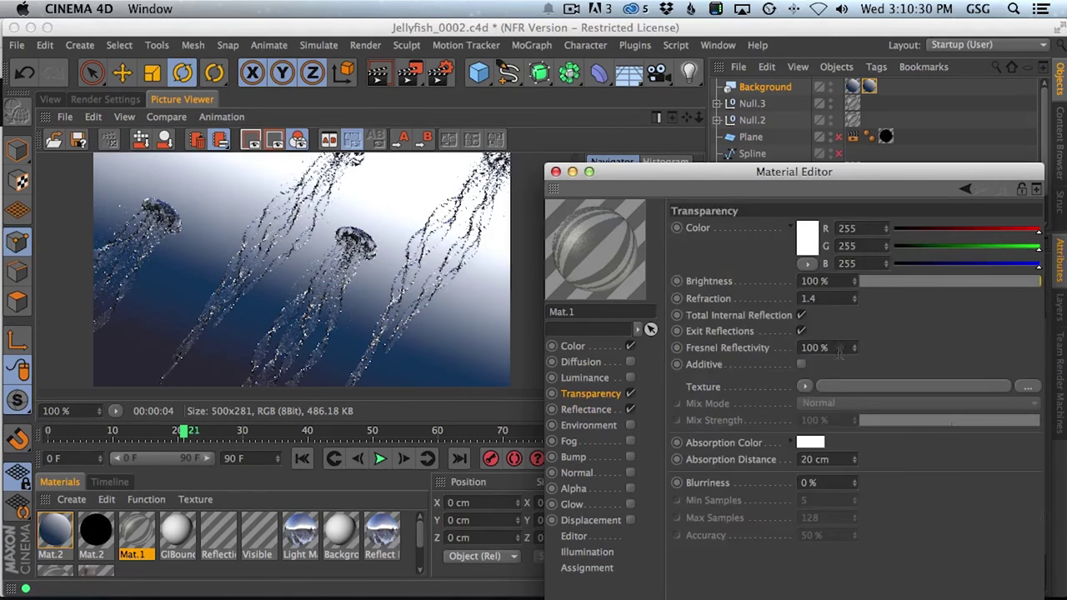
click(832, 459)
text(4)
key(Return)
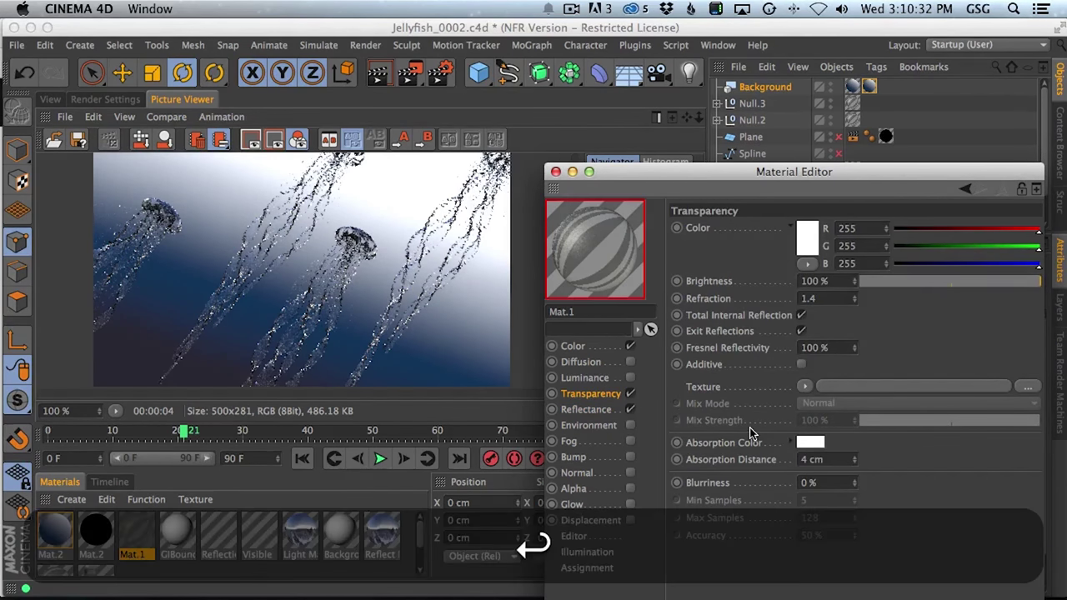
key(shift+r)
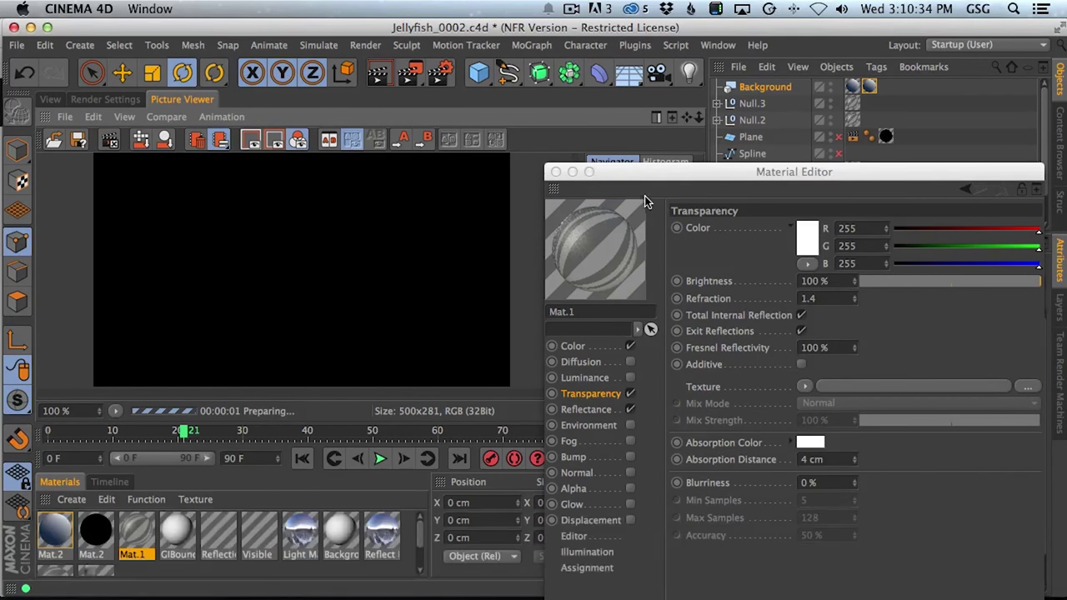
Tint the jellyfish material Mat.1's Absorption Color a pale, slightly darkened blue and render the frame.
click(813, 445)
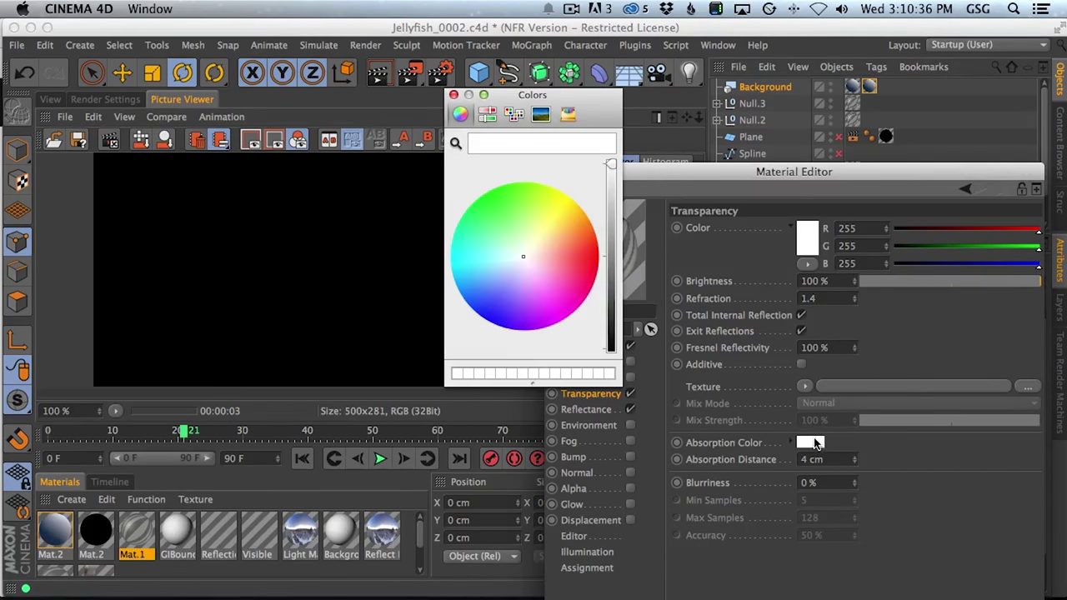
drag(615, 169, 611, 188)
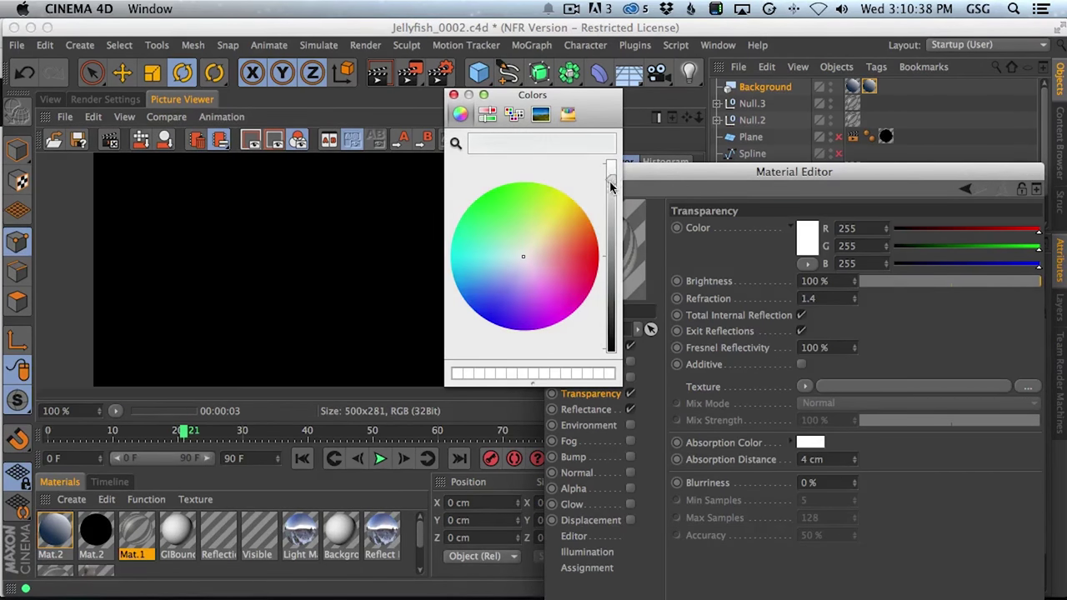
click(520, 265)
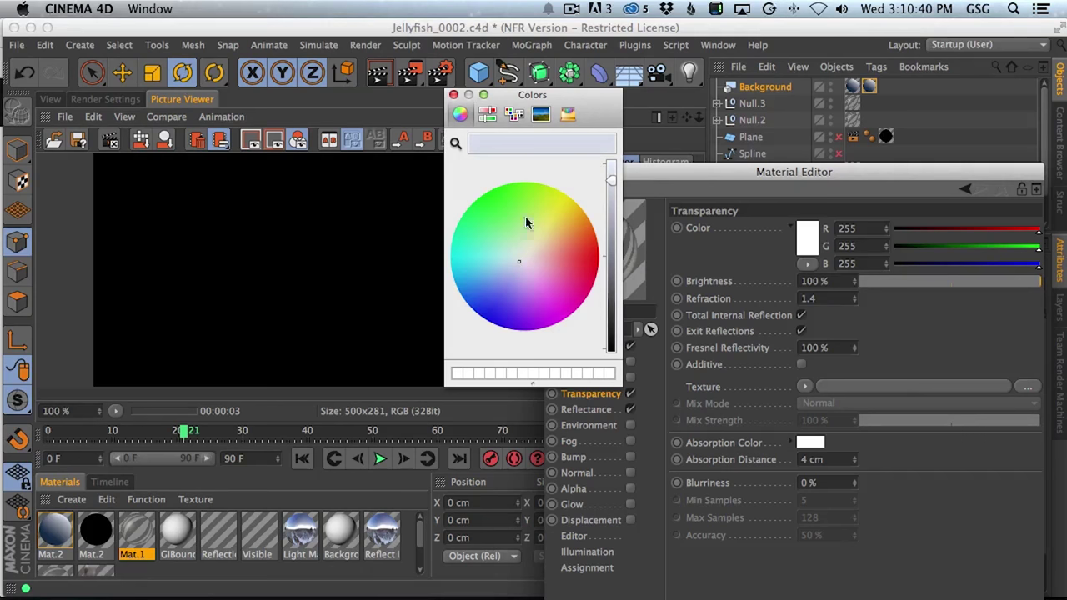
click(453, 94)
key(shift+r)
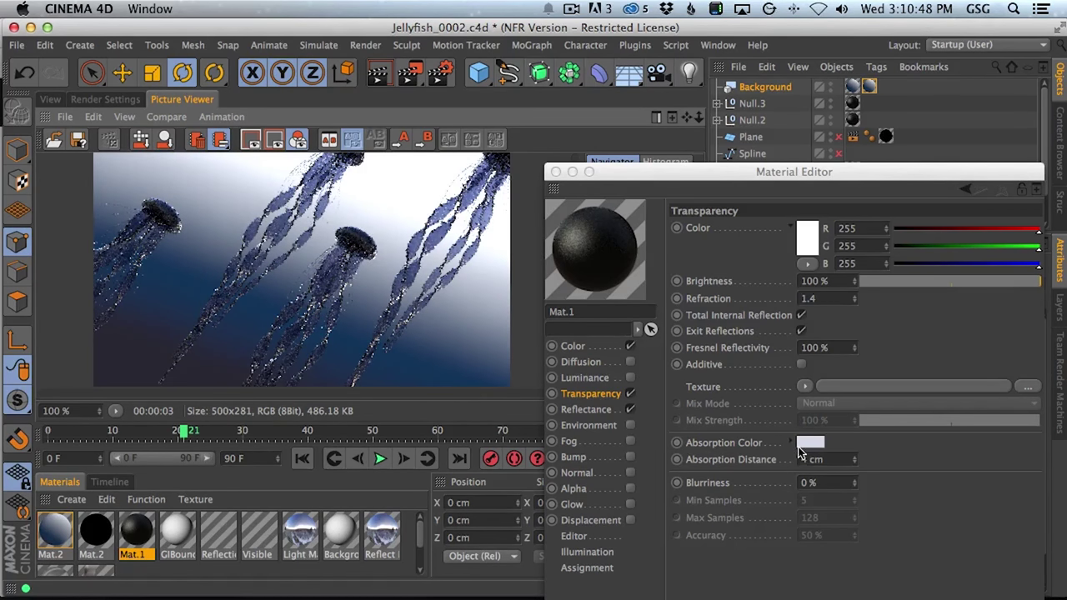
Set Mat.1's Absorption Distance to 60 cm and render the frame again.
click(832, 460)
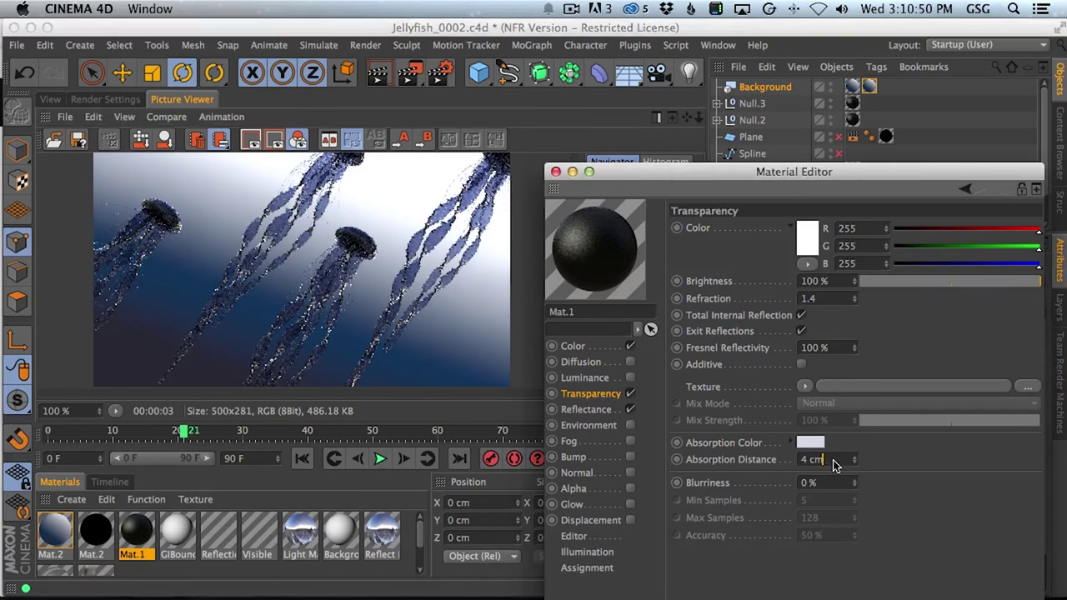
text(60)
key(shift+r)
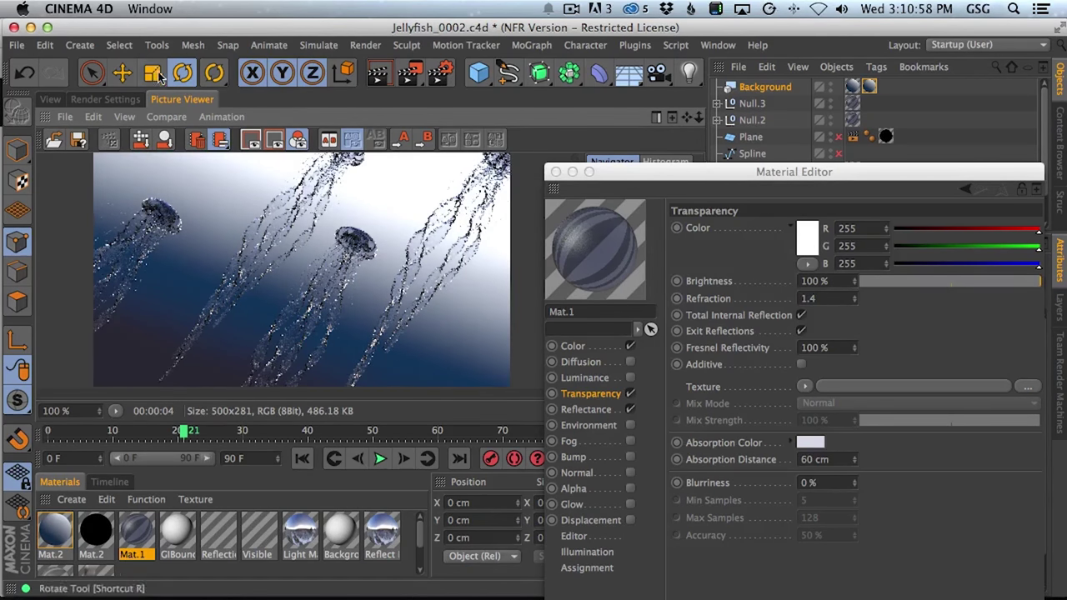
Set the Physical renderer's Sampling Subdivisions to 3, render the frame, and close the Material Editor.
click(125, 99)
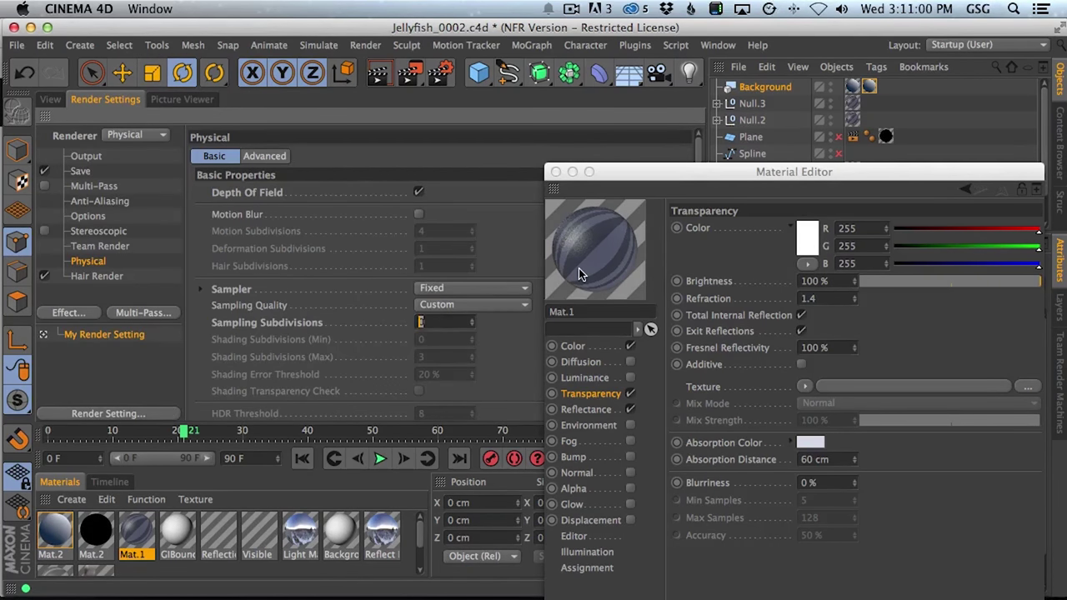
text(3)
key(shift+r)
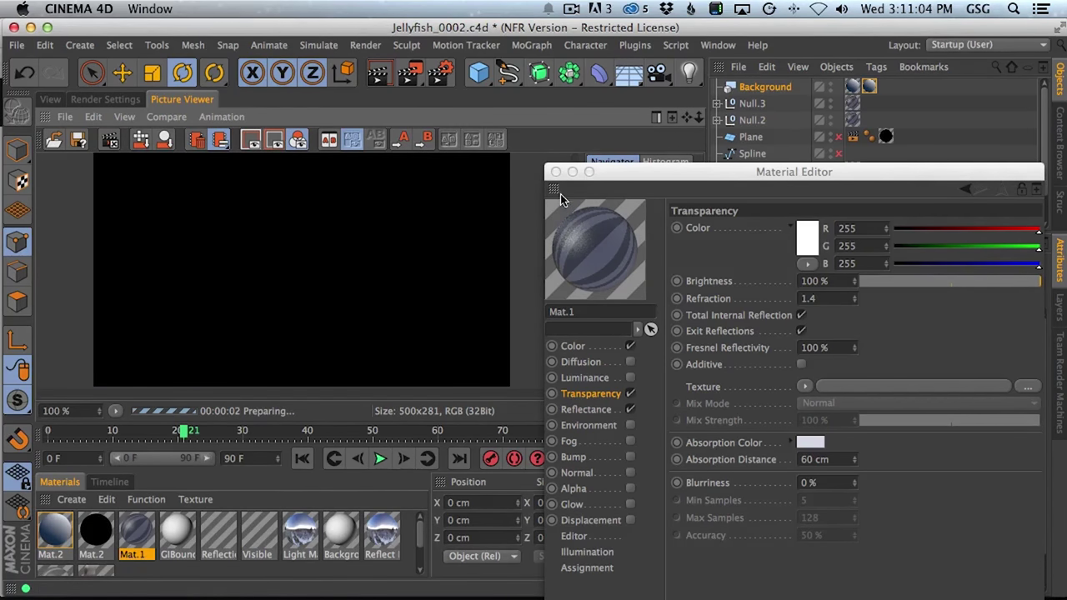
drag(678, 190, 667, 163)
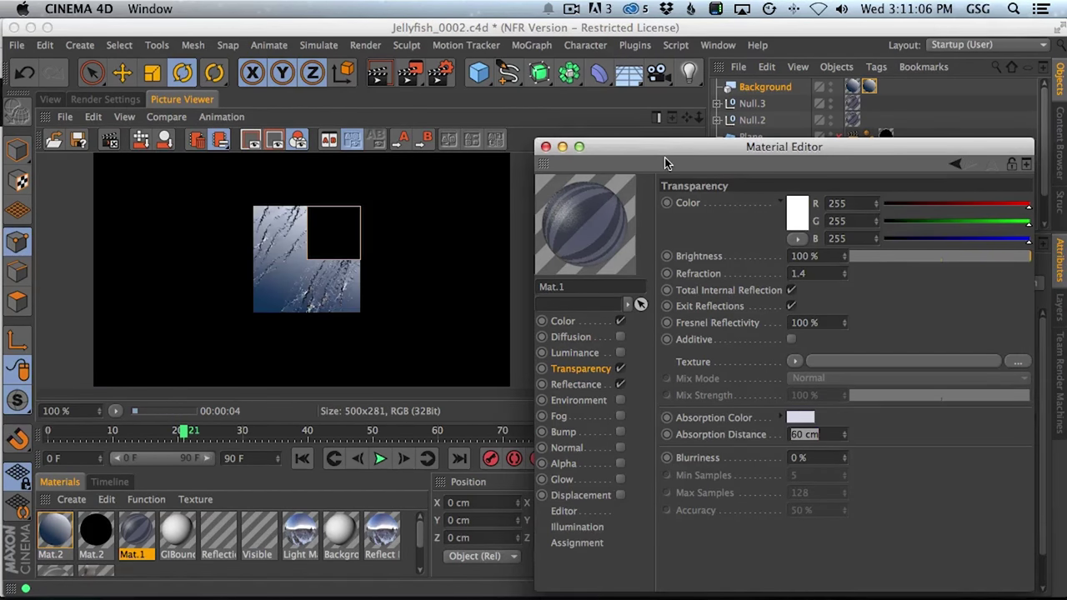
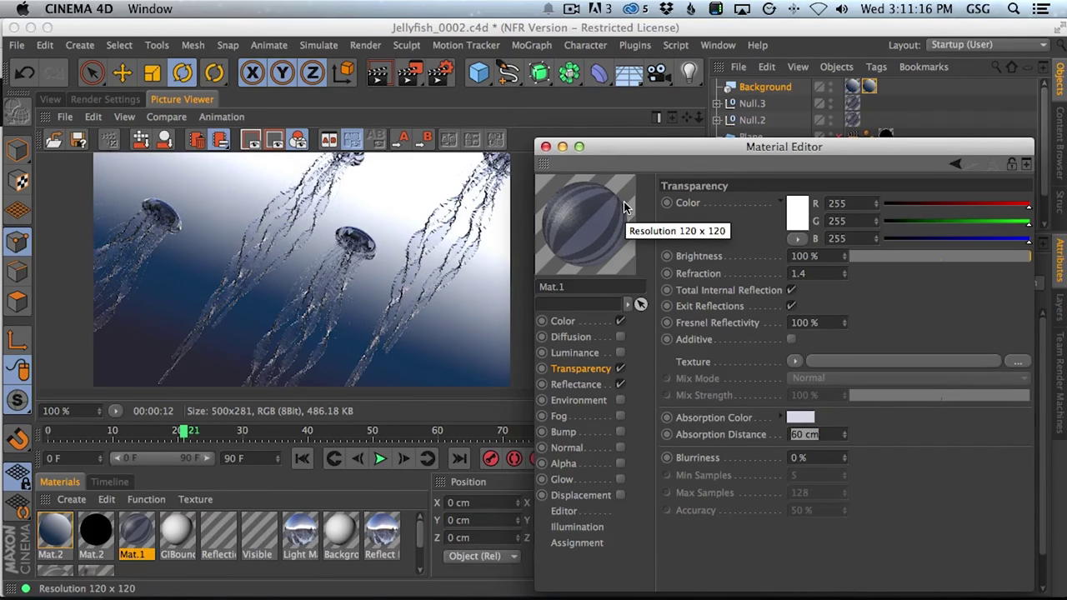
click(546, 147)
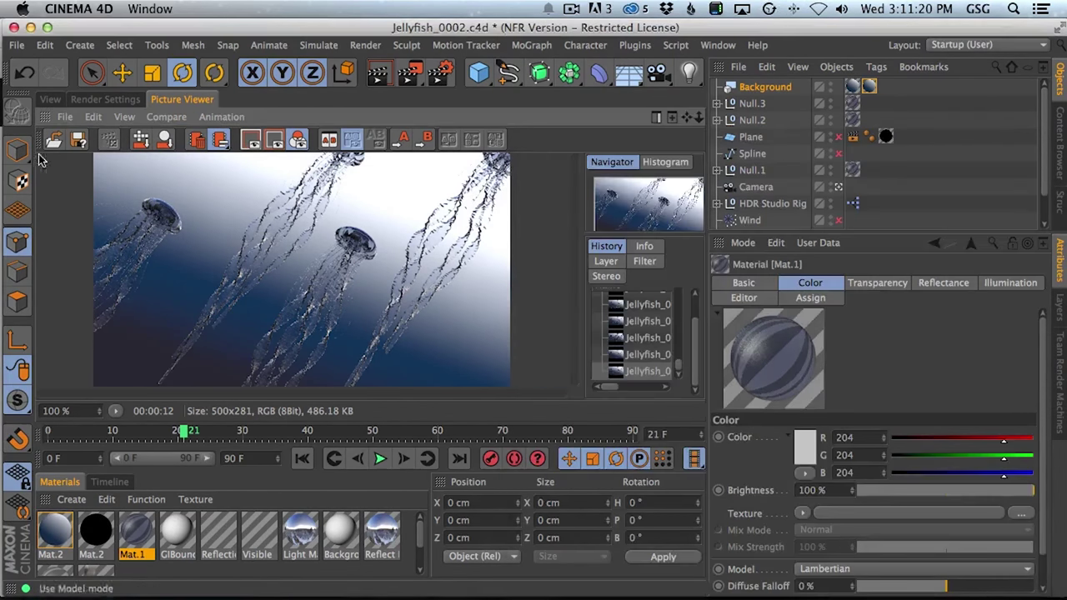
Leave the scene camera's view and examine the camera and jellyfish layout from outside.
click(51, 99)
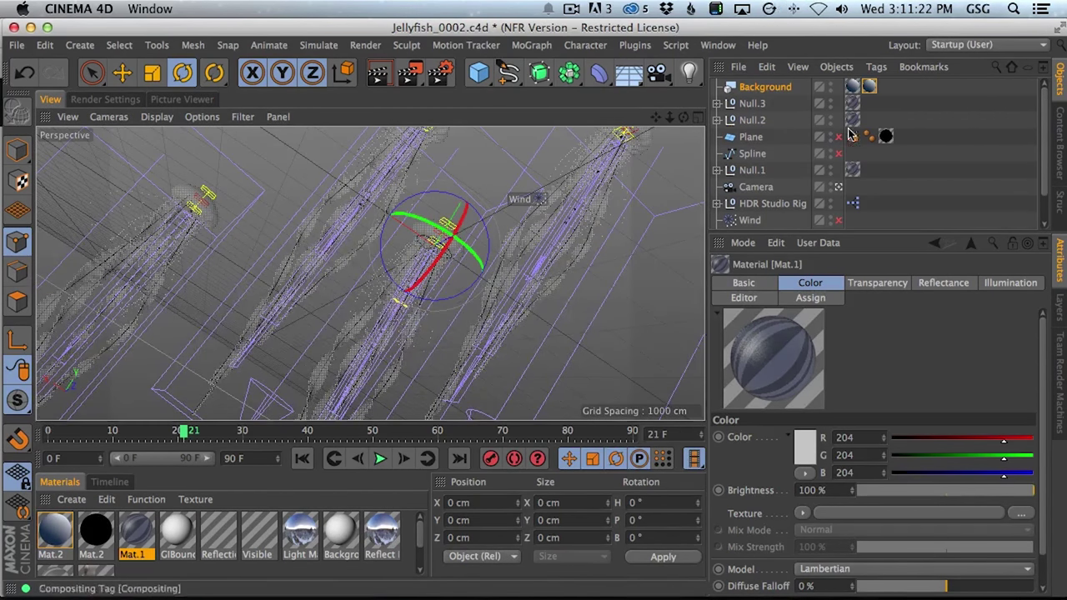
click(839, 187)
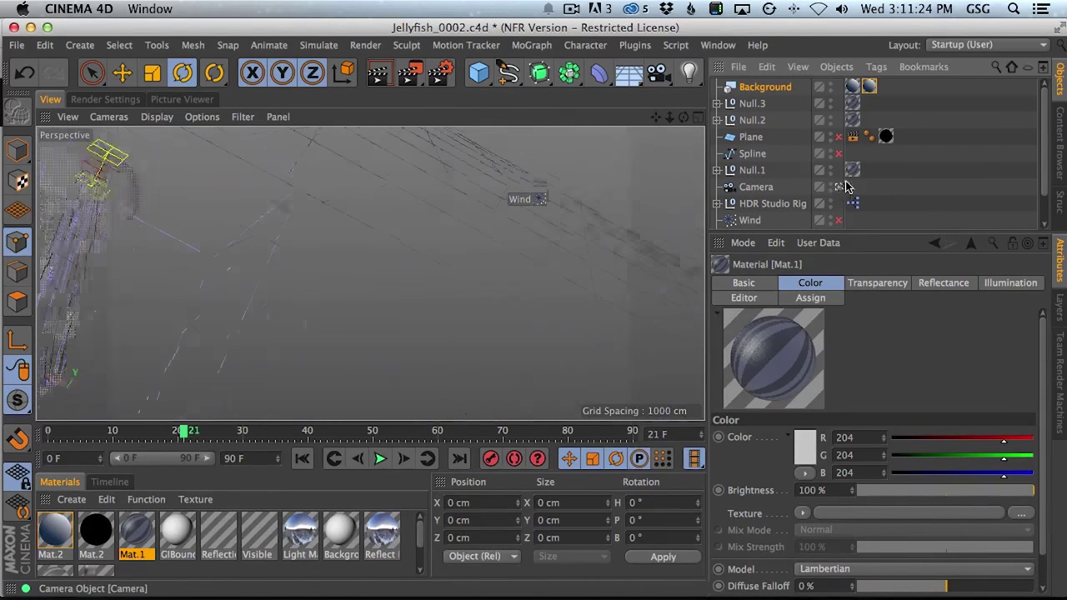
key(3)
drag(448, 310, 307, 343)
key(2)
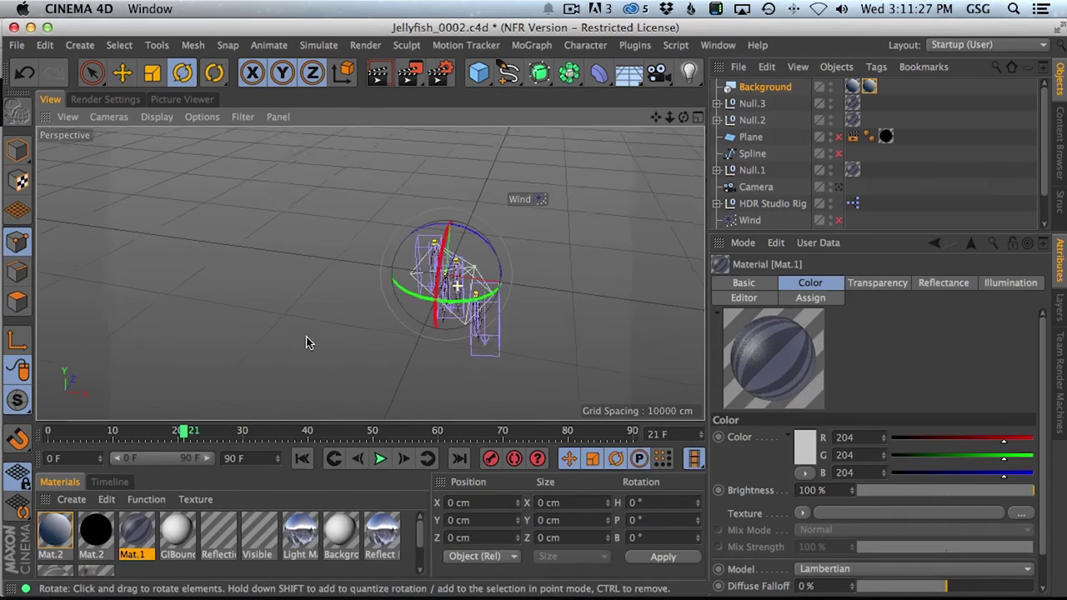
click(754, 187)
key(2)
drag(482, 316, 607, 235)
key(3)
drag(433, 240, 692, 249)
key(2)
drag(431, 300, 542, 286)
key(3)
key(2)
drag(433, 289, 391, 291)
key(1)
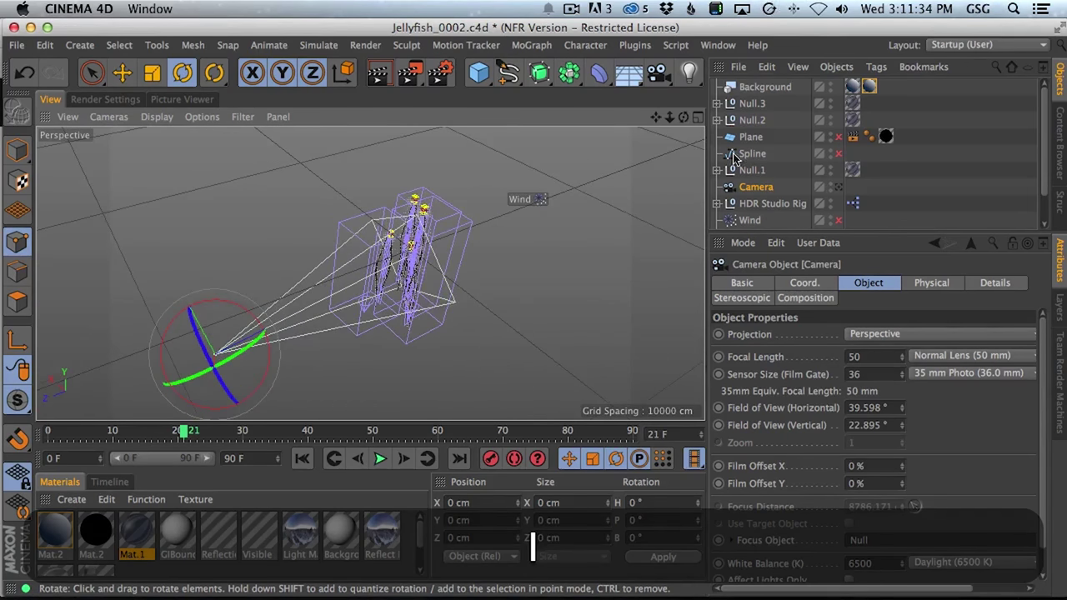
Reorder the jellyfish nulls so that Null.1 and Null sit directly below Null.2 and above the Plane.
drag(752, 170, 753, 136)
scroll(1039, 135, down, 2)
drag(750, 221, 766, 112)
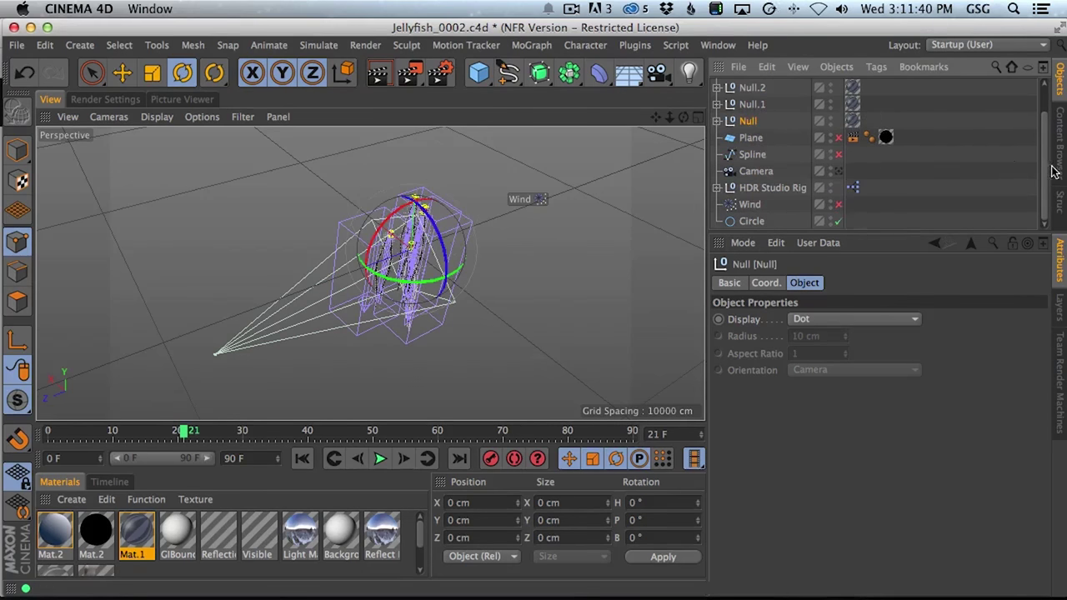
Duplicate the four jellyfish groups Null, Null.1, Null.2 and Null.3 together.
scroll(1046, 163, up, 2)
shift+click(755, 104)
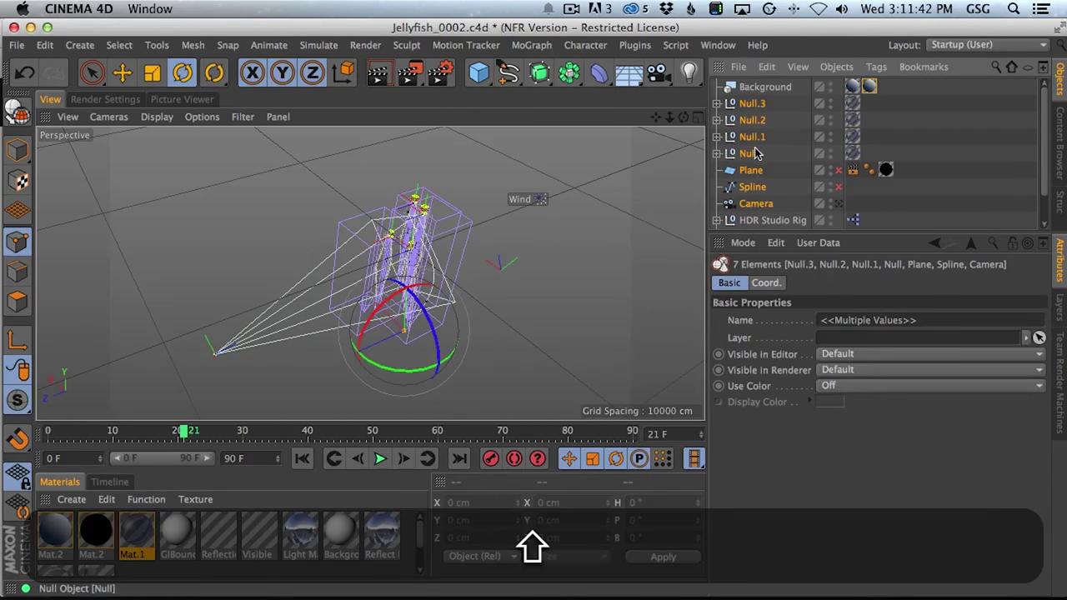
click(755, 154)
shift+click(755, 105)
key(shift+super+c)
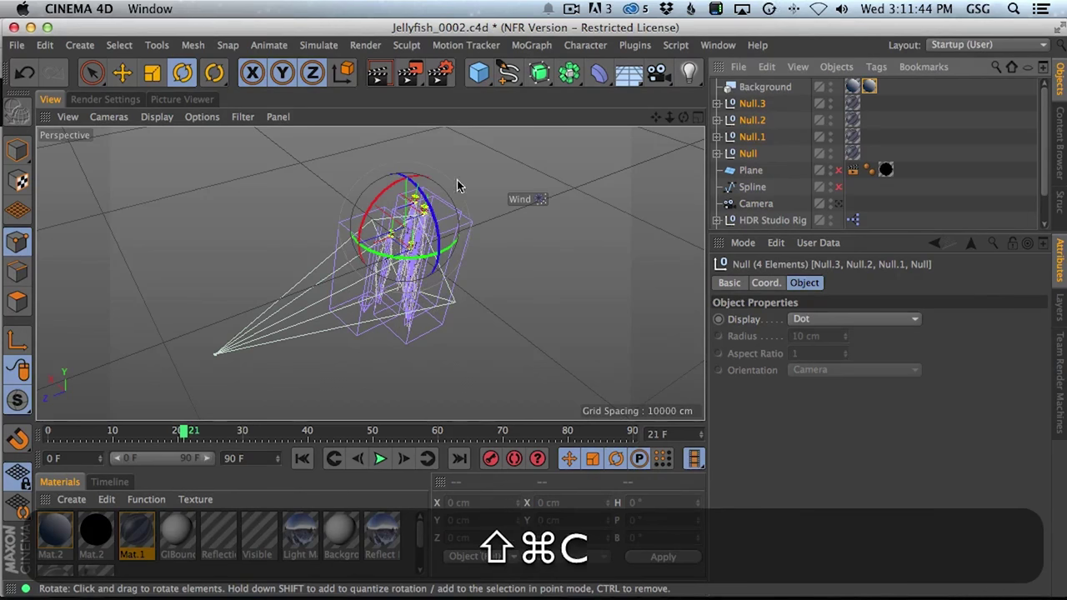
key(super+v)
Move the four duplicated jellyfish groups toward the camera and check the composition through the scene camera.
click(122, 72)
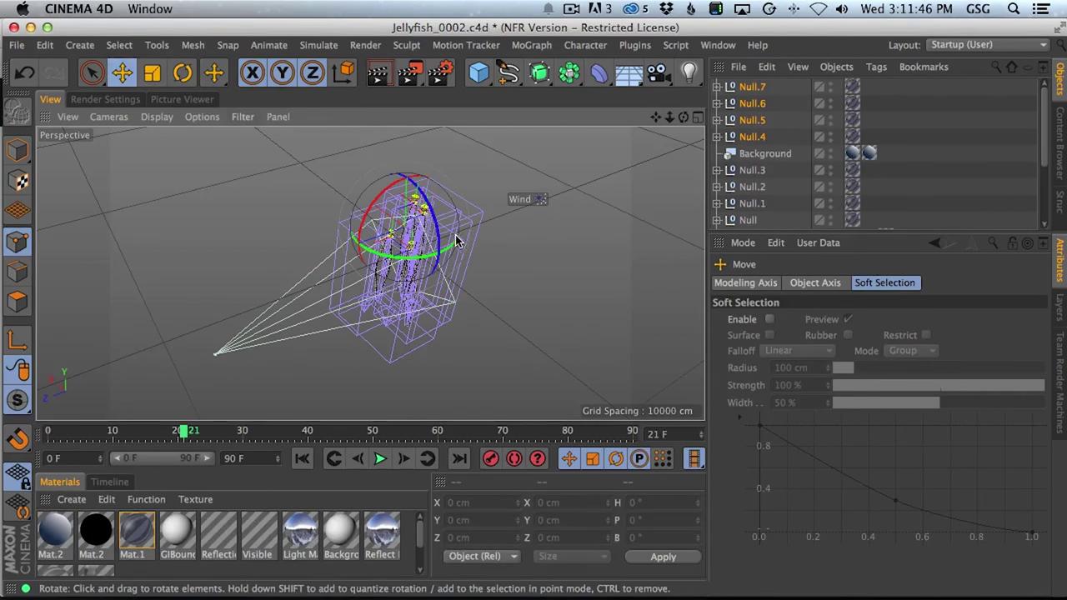
drag(379, 248, 386, 170)
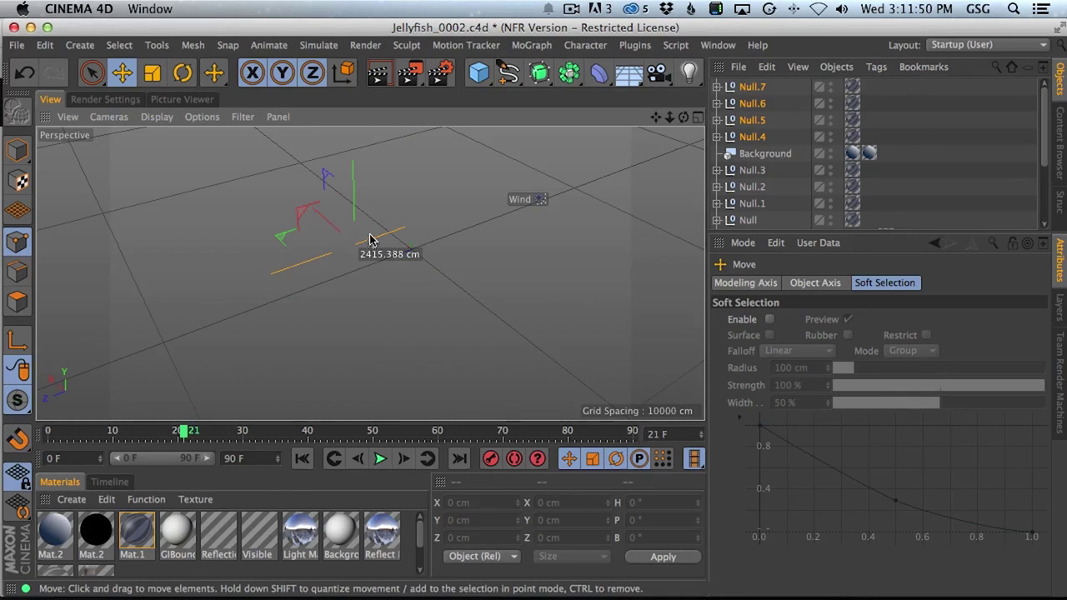
key(super+z)
drag(307, 263, 333, 191)
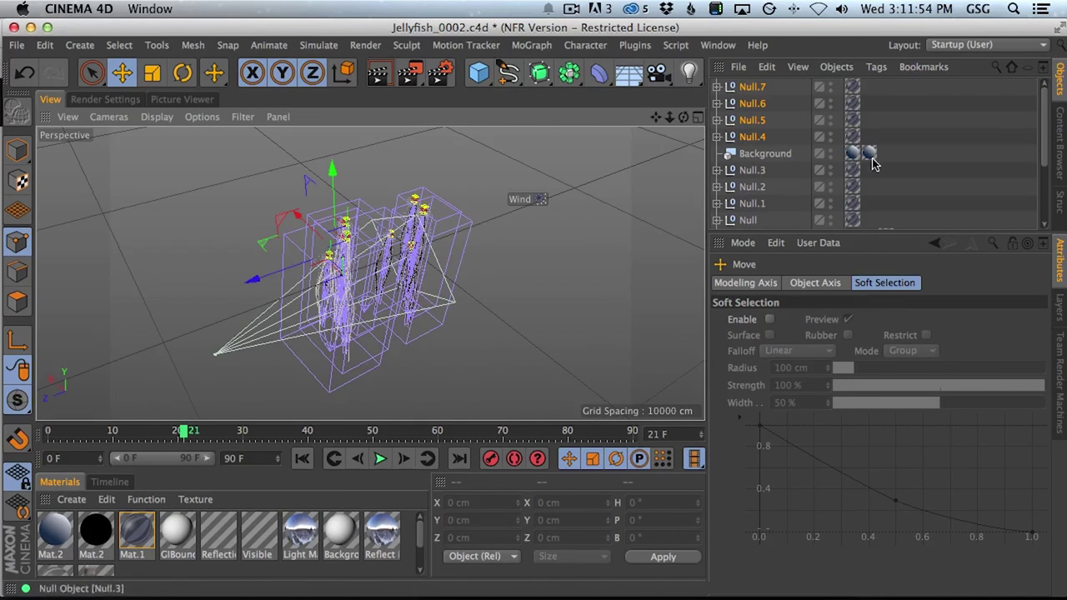
scroll(1042, 175, down, 3)
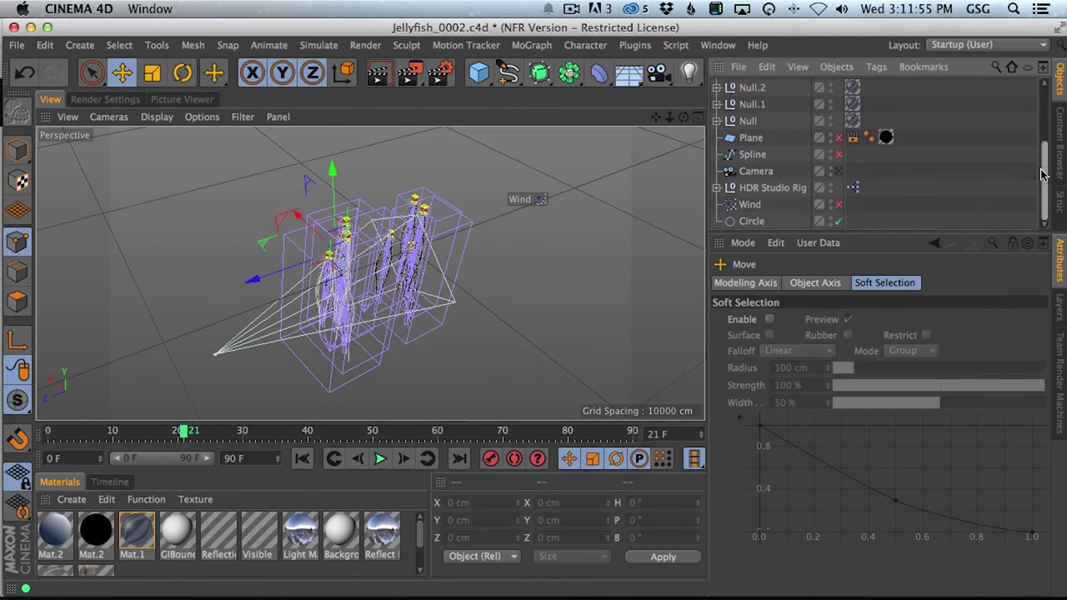
click(838, 171)
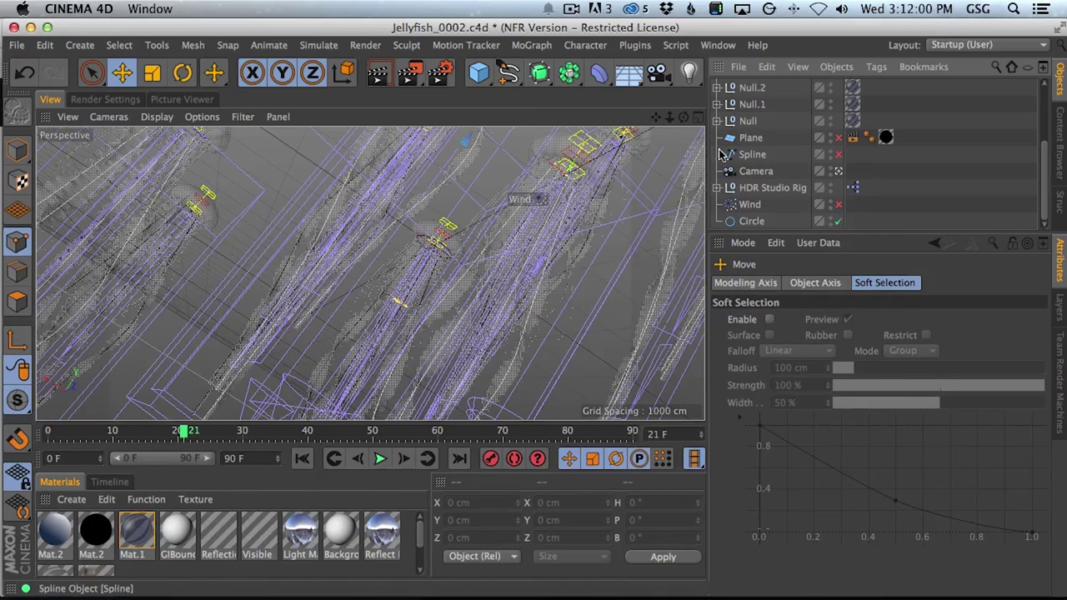
Duplicate the jellyfish group Null.1 and move the copy beyond the other jellyfish, farther from the camera.
click(753, 105)
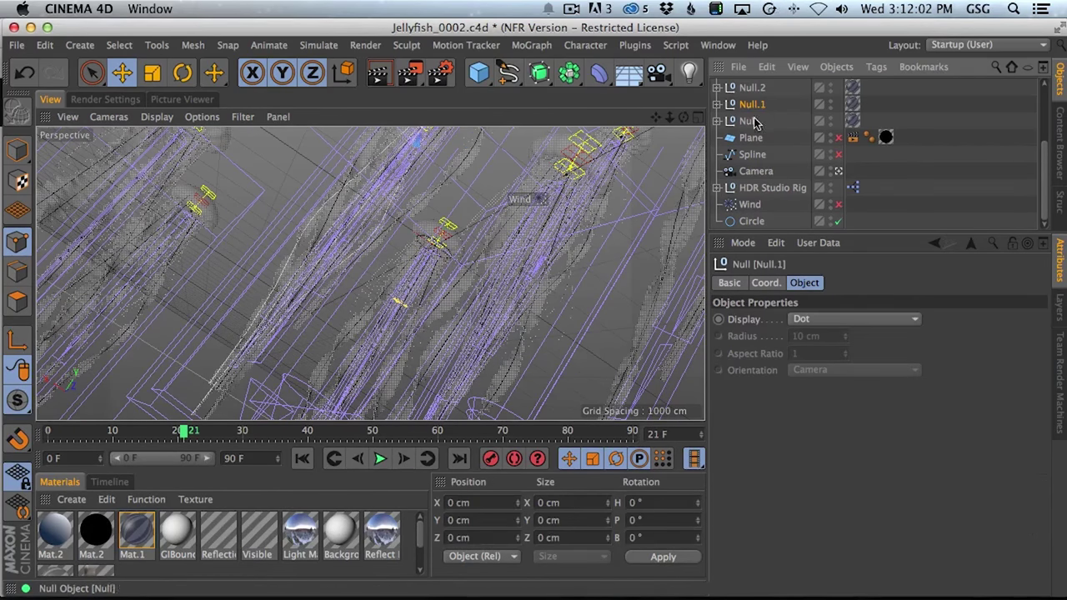
key(cmd+v)
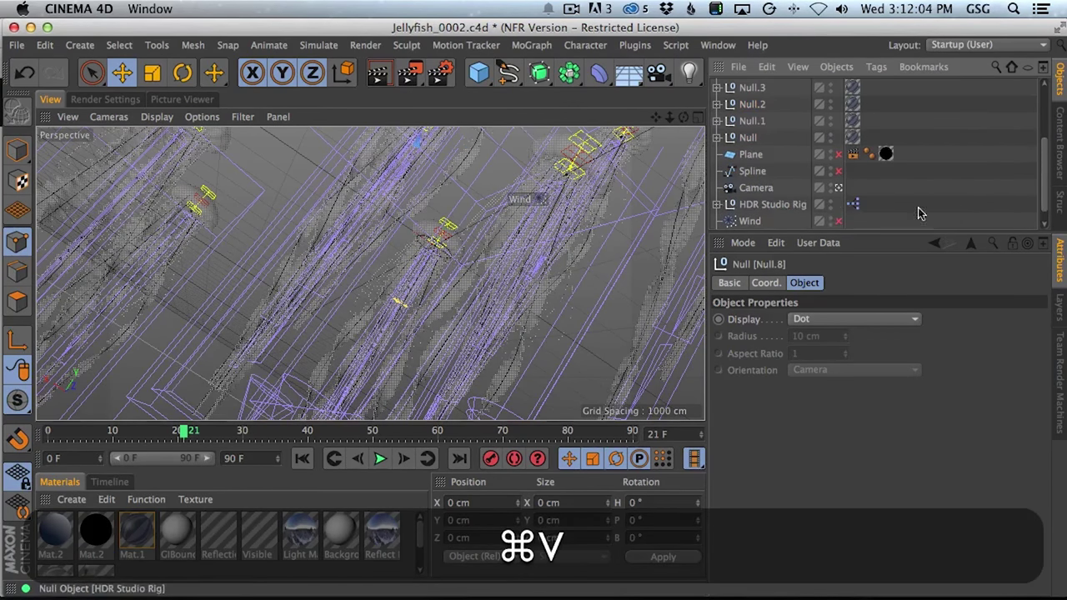
click(838, 188)
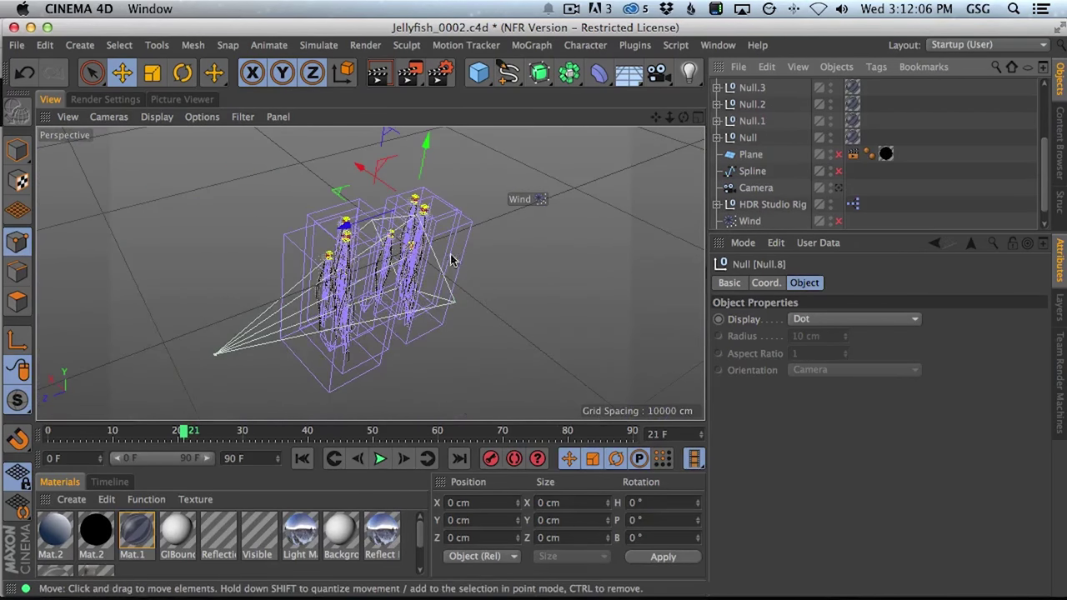
drag(355, 195, 429, 230)
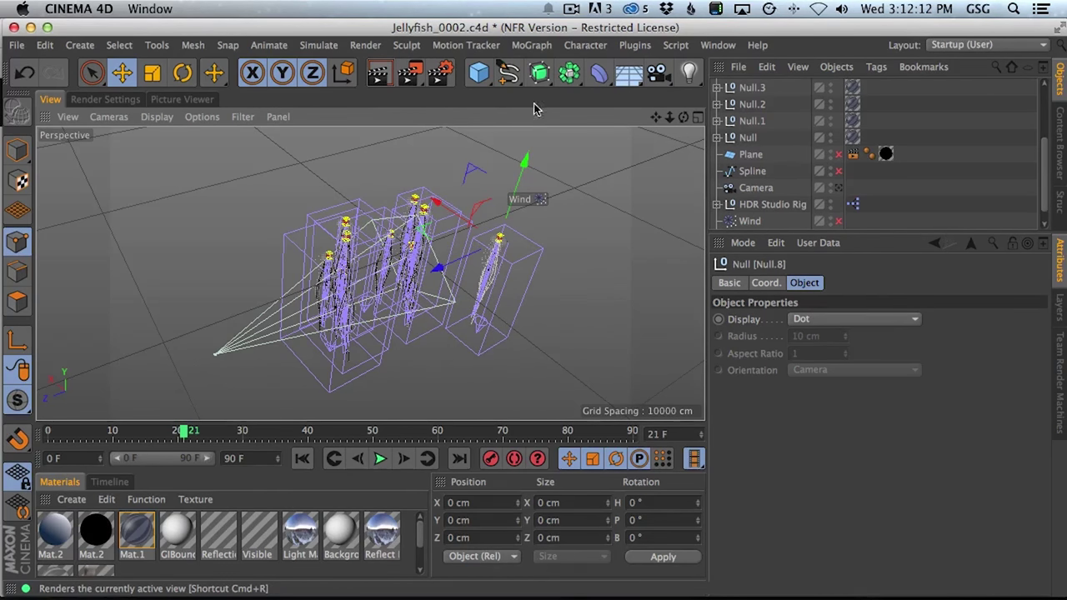
Add a Disc object and place it inside a new MoGraph Cloner.
click(540, 74)
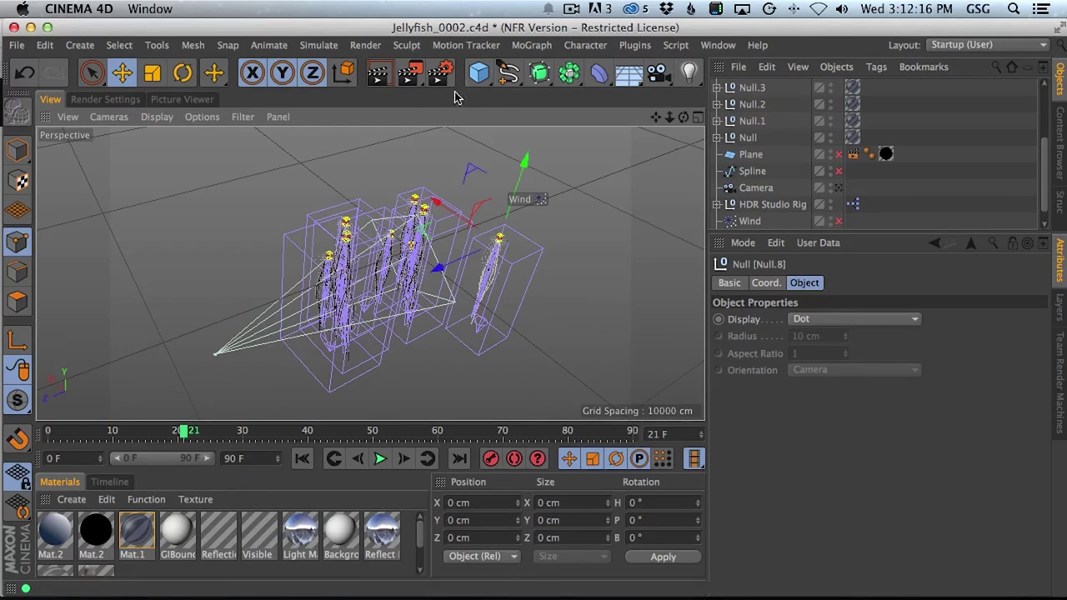
drag(479, 81, 536, 124)
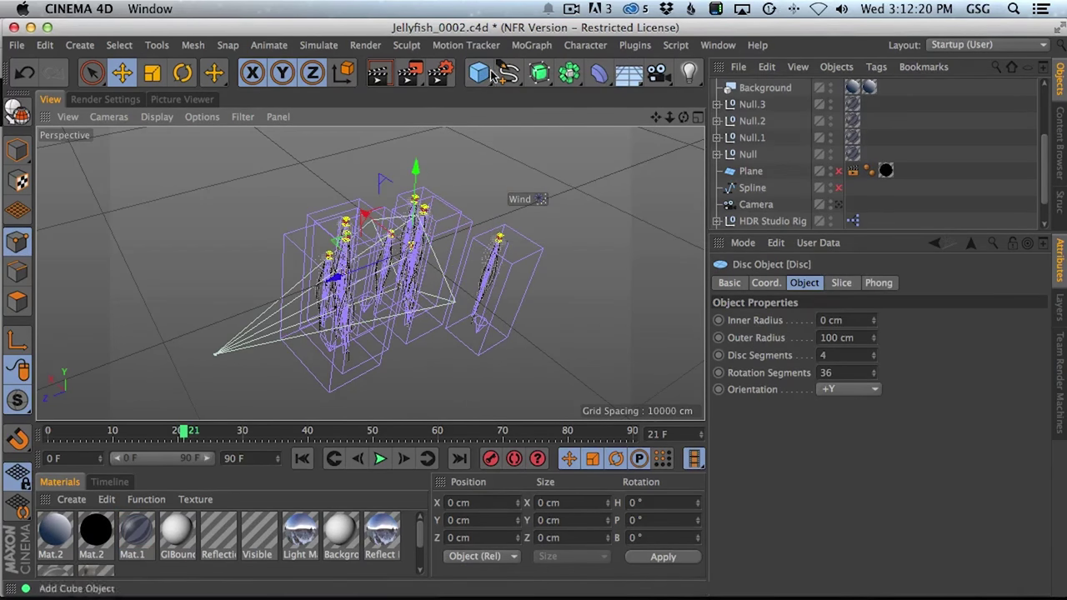
click(530, 45)
alt+click(571, 175)
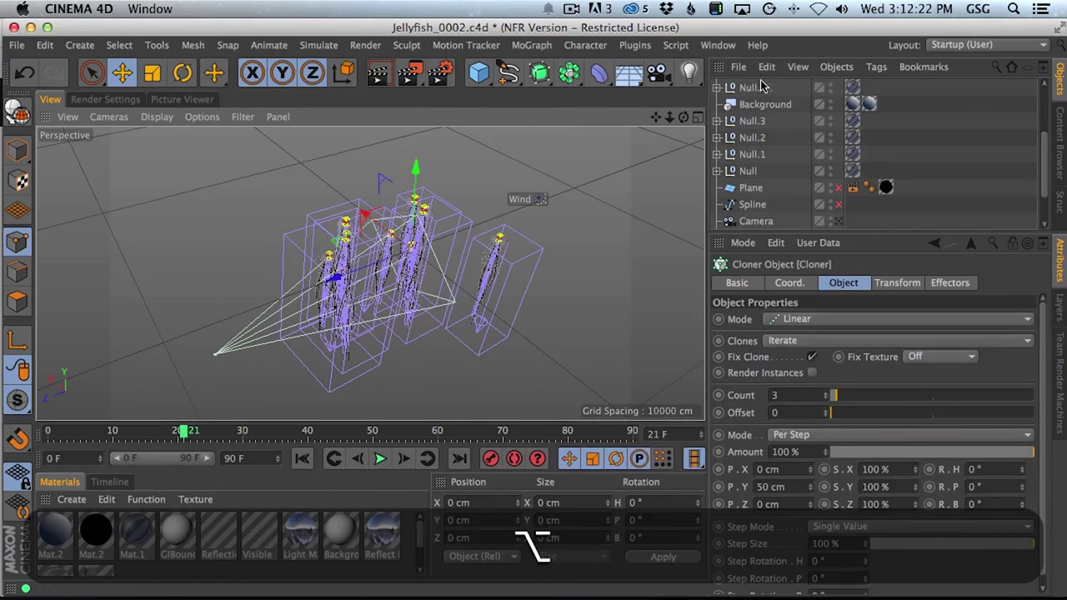
scroll(755, 92, up, 3)
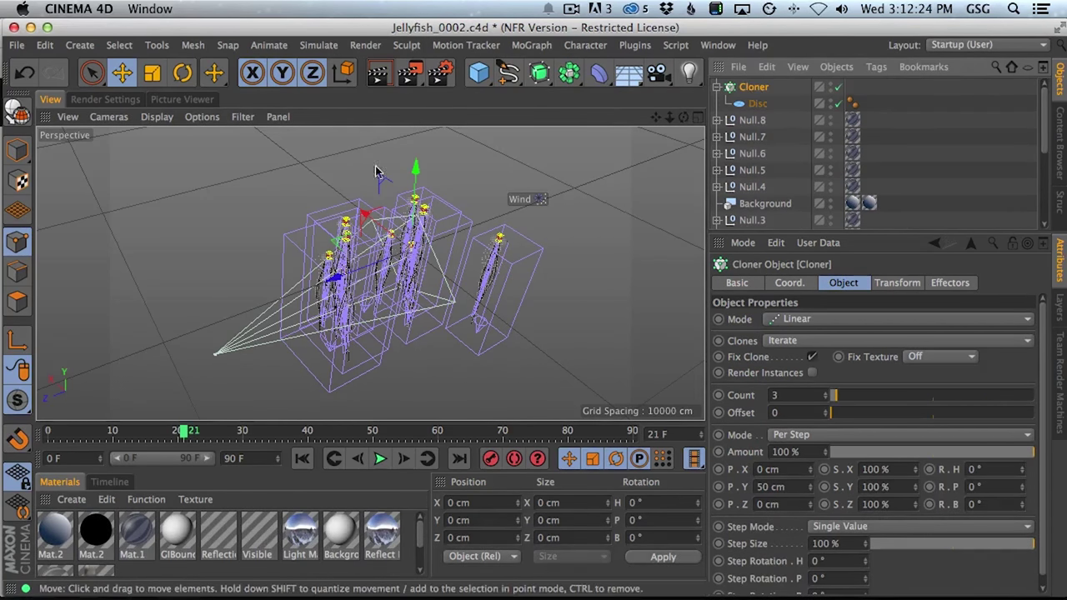
Switch the Cloner to Grid Array mode and set its X size to 5000 cm.
click(834, 322)
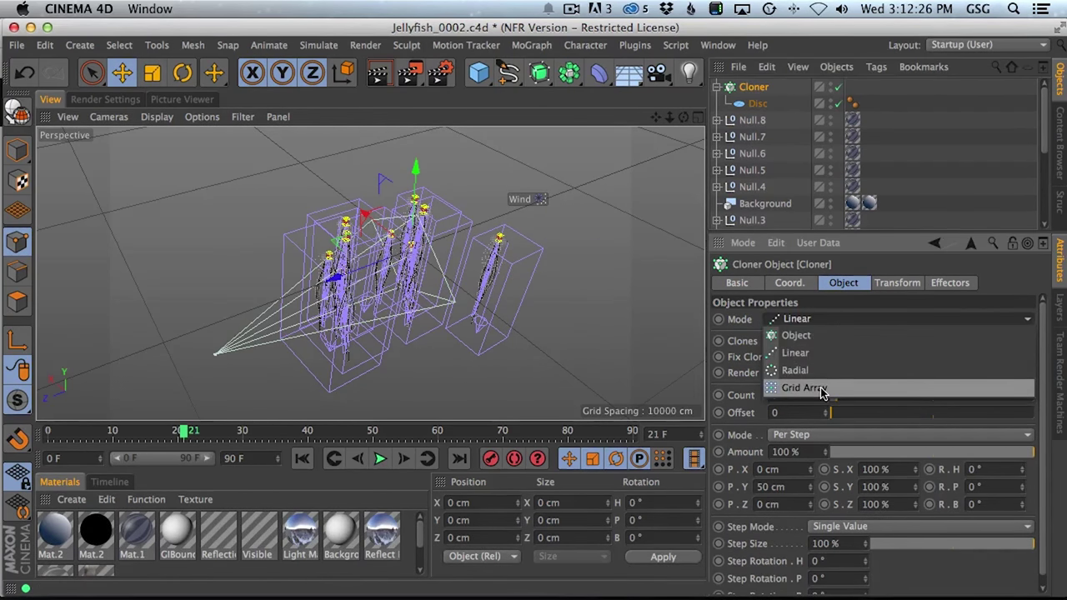
click(823, 388)
drag(819, 413, 935, 75)
drag(809, 413, 714, 378)
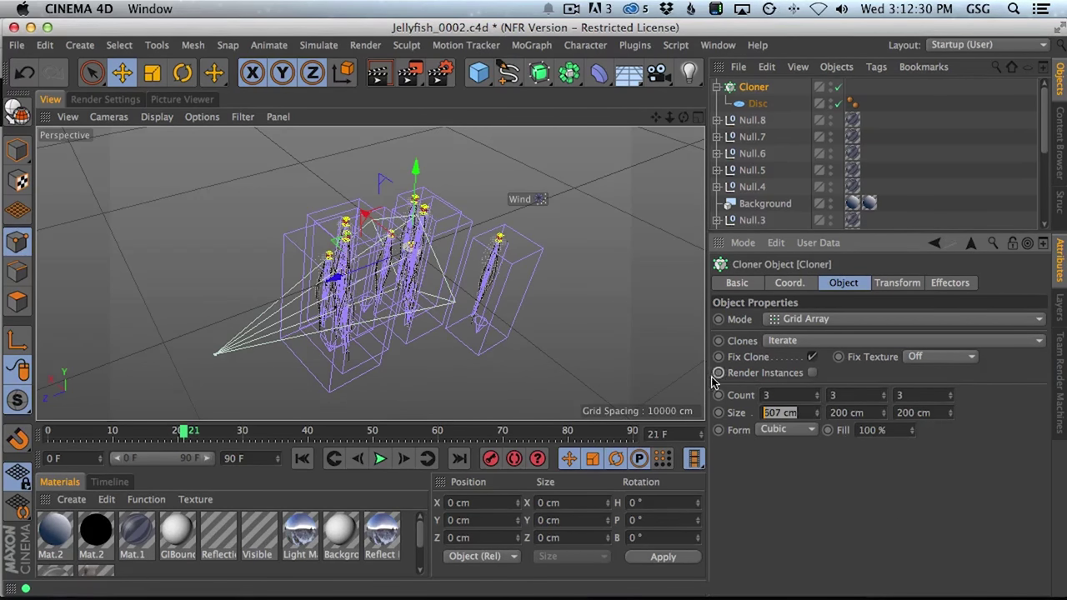
text(5000)
key(Return)
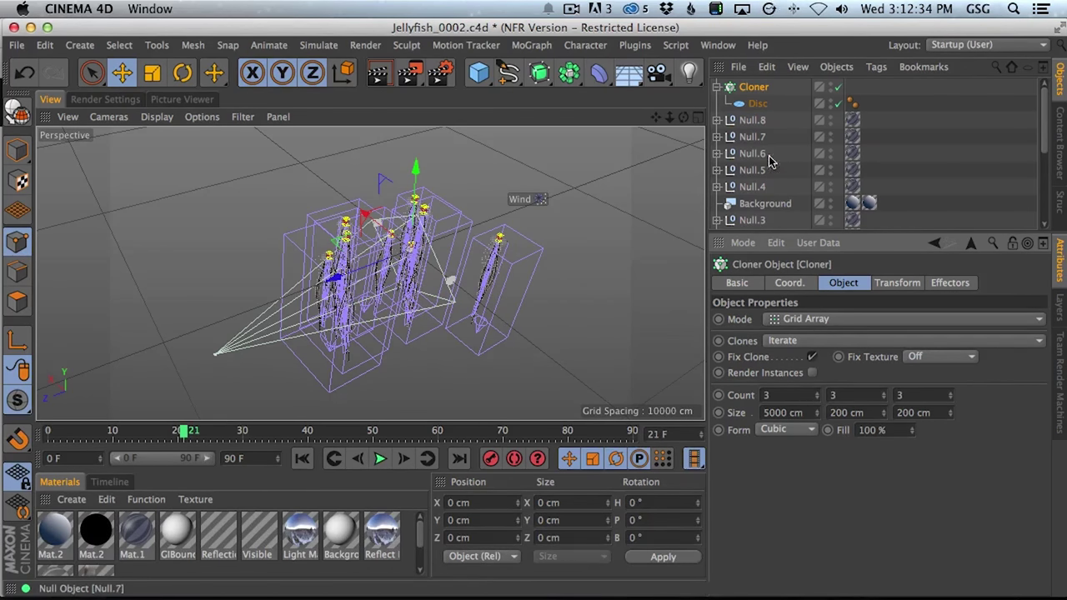
Set the Cloner grid's Y and Z sizes to 5000 cm by copying the X size.
double_click(780, 413)
key(super+c)
double_click(846, 412)
key(super+v)
double_click(931, 412)
key(super+v)
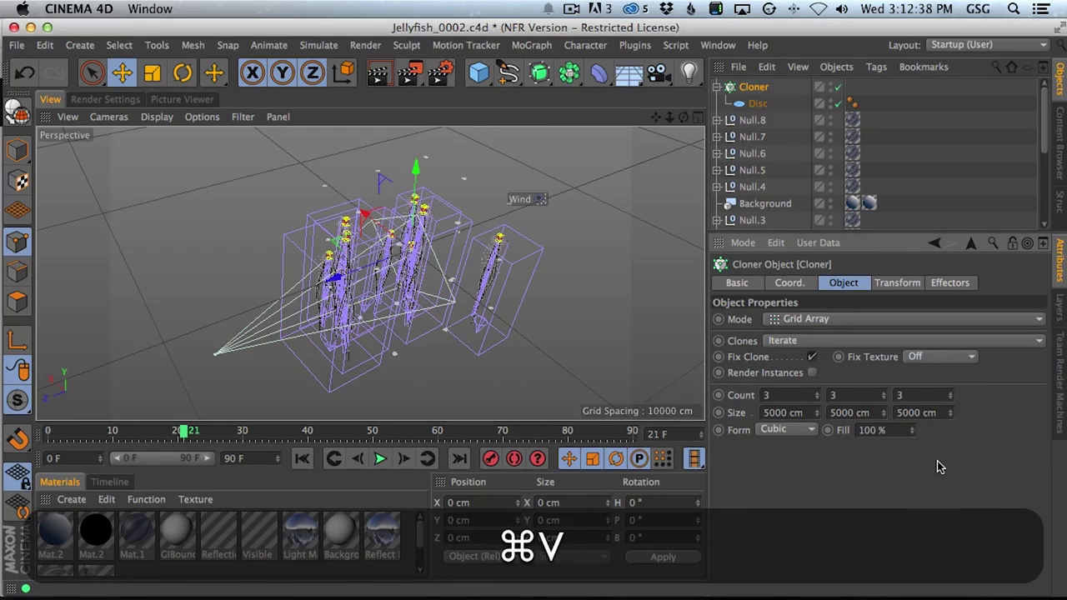
Lower the Cloner along Y around the jellyfish and set its X, Y and Z grid sizes to 7000 cm.
click(122, 72)
drag(434, 174, 439, 296)
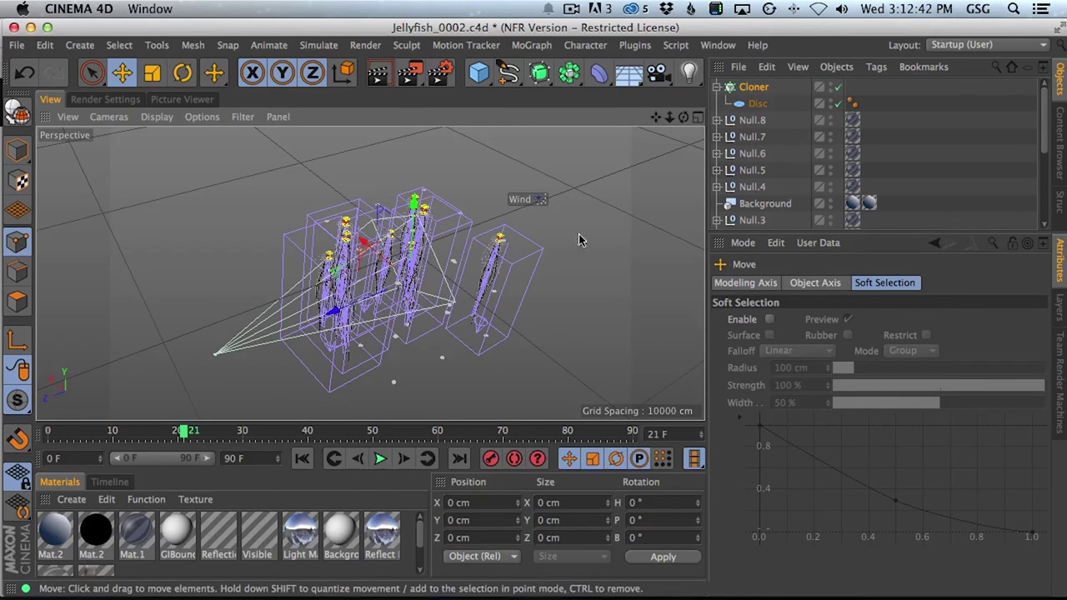
click(752, 88)
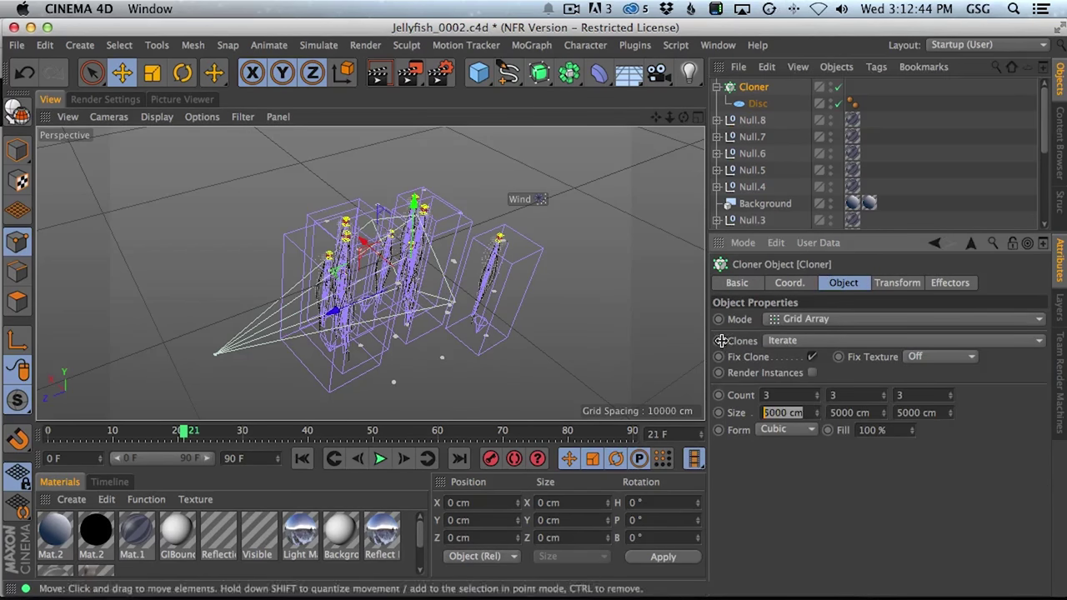
text(7000)
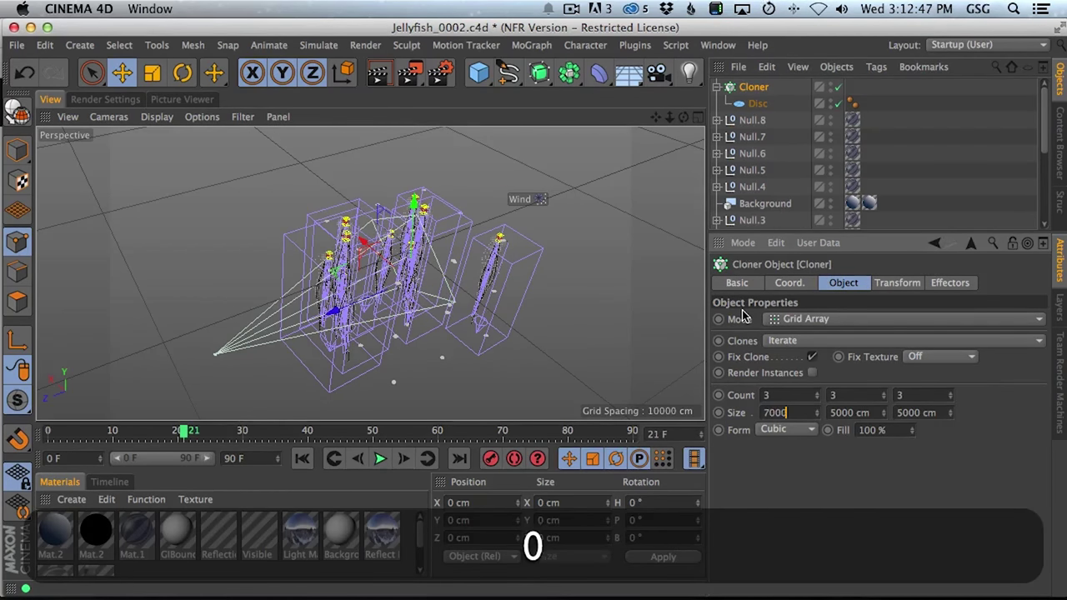
key(Return)
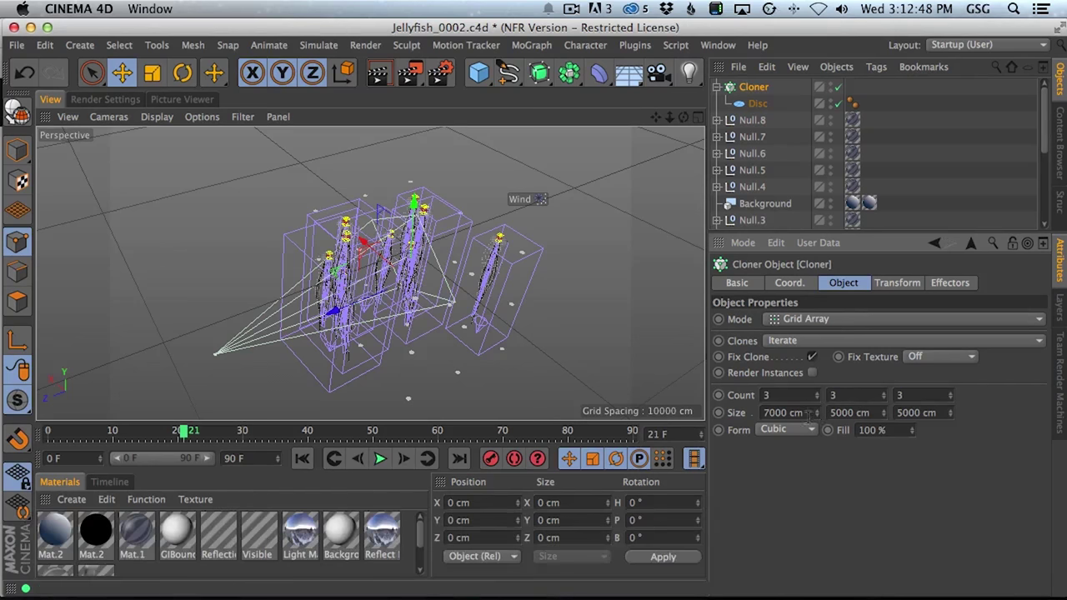
key(ctrl+c)
key(Tab)
key(ctrl+v)
key(Tab)
key(ctrl+v)
Set the Cloner's grid counts to 100, 10 and 10.
text(100)
key(Tab)
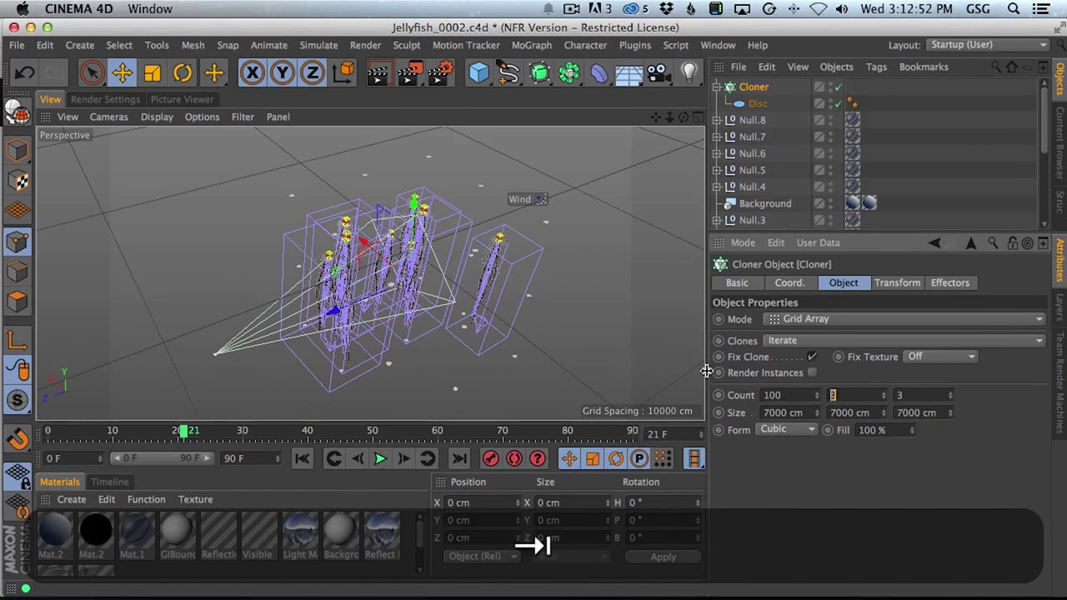
text(10)
key(Tab)
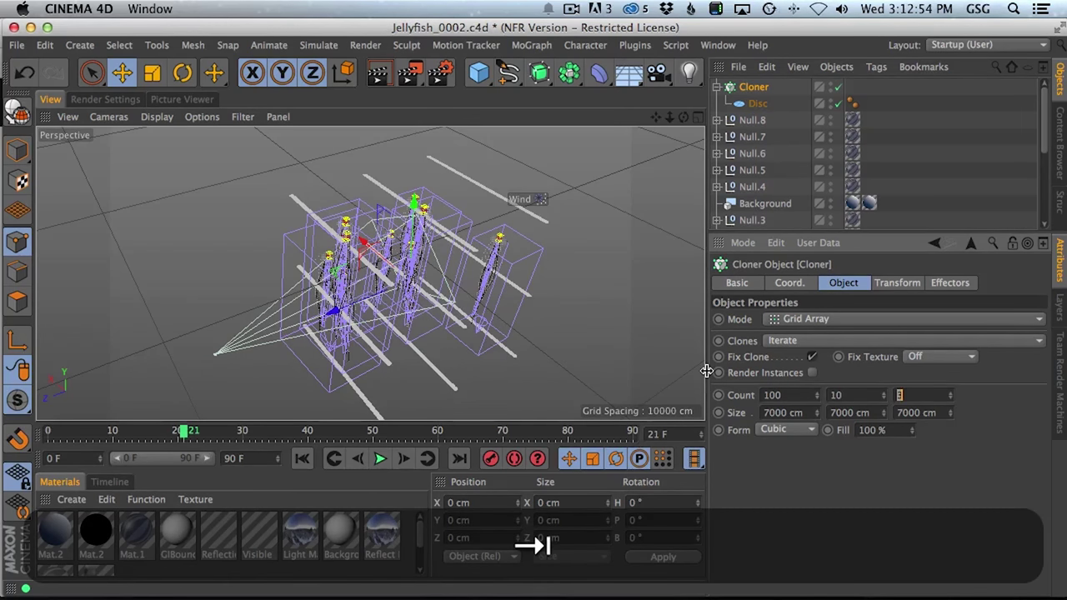
text(10)
key(Return)
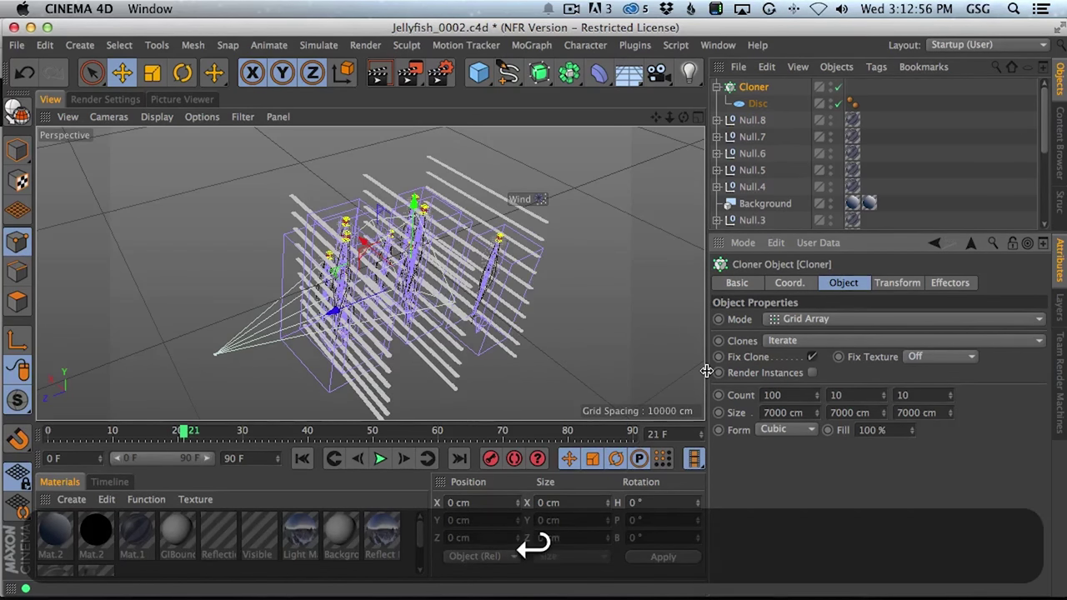
Set the Cloner's grid counts to 50, 50 and 20, with Render Instances enabled.
click(781, 396)
text(60)
key(Return)
drag(777, 395, 715, 375)
text(50)
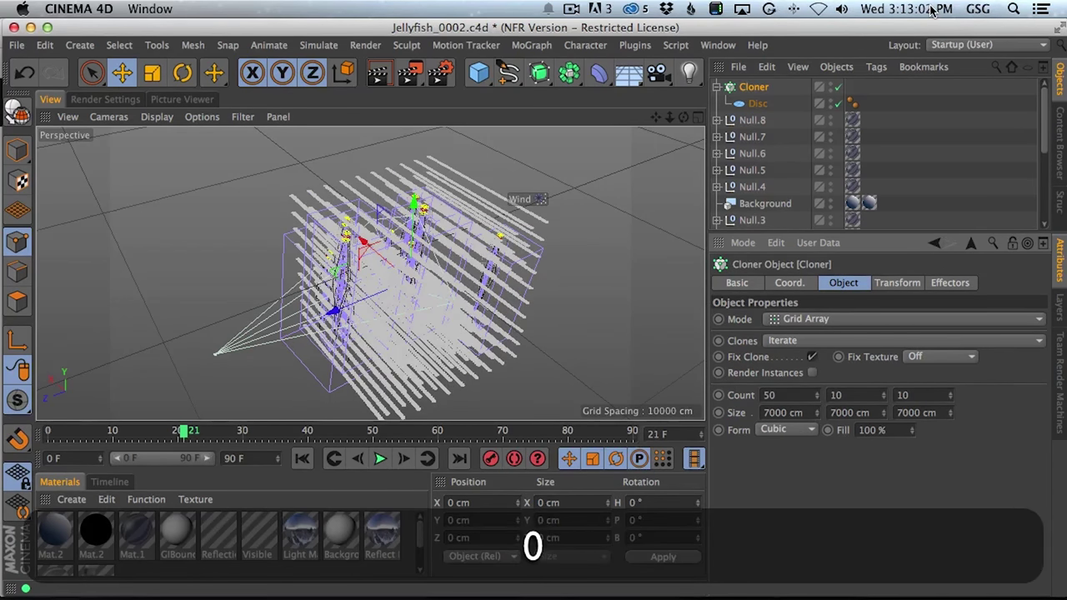
key(Tab)
text(50)
key(Tab)
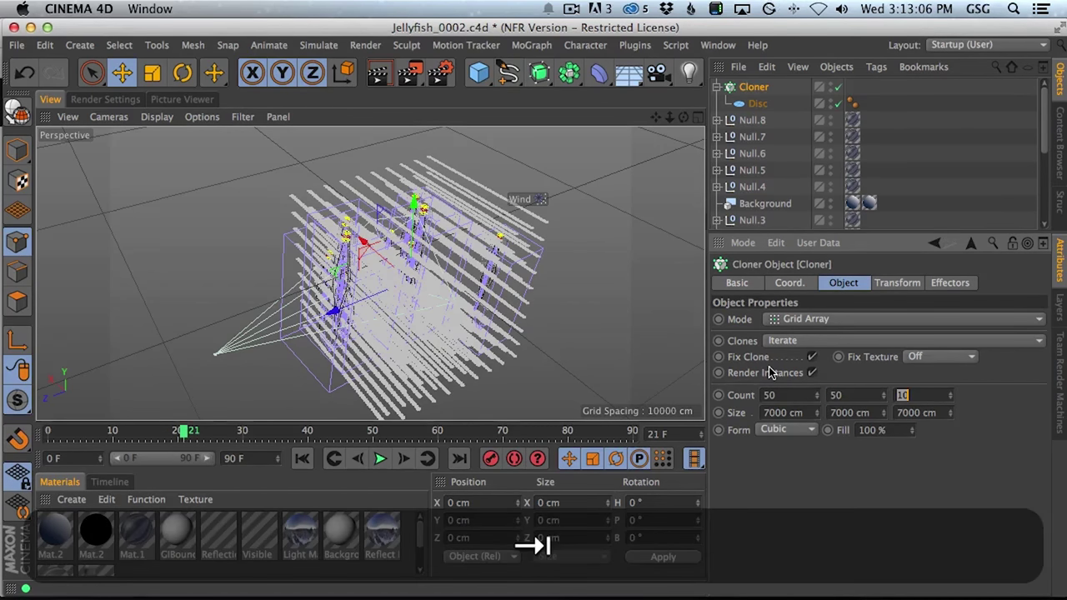
text(20)
key(Return)
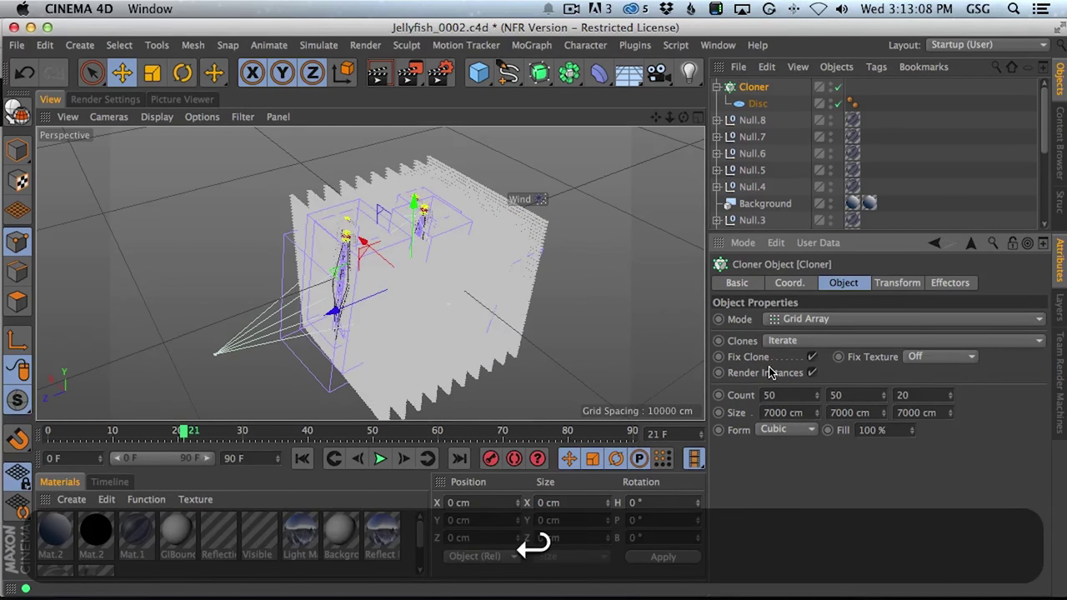
Add a MoGraph Random effector to the Cloner.
click(759, 103)
click(753, 89)
click(531, 45)
mouse_move(576, 70)
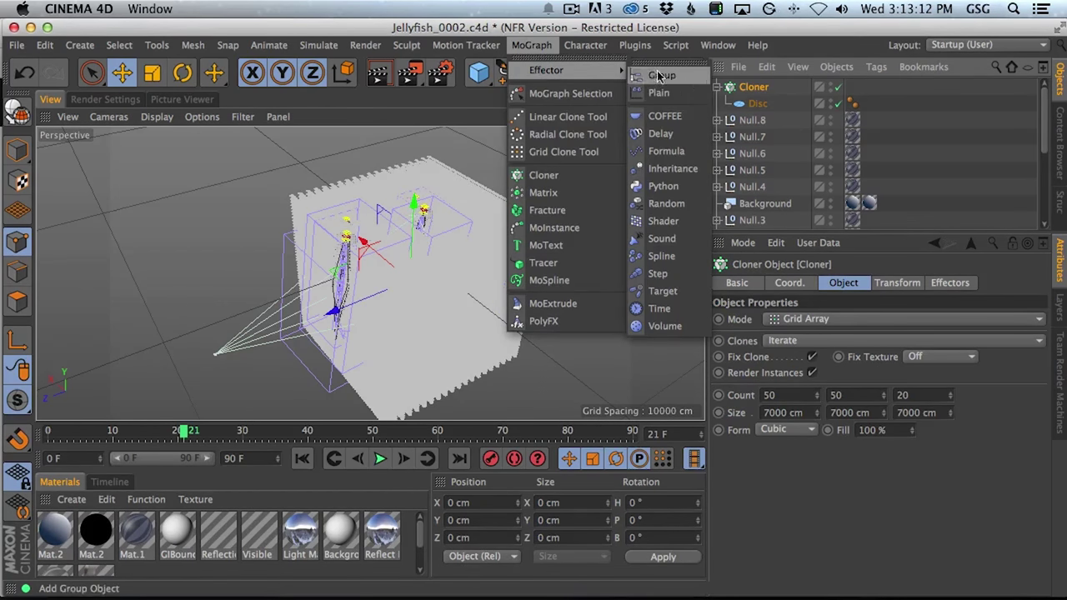
click(667, 204)
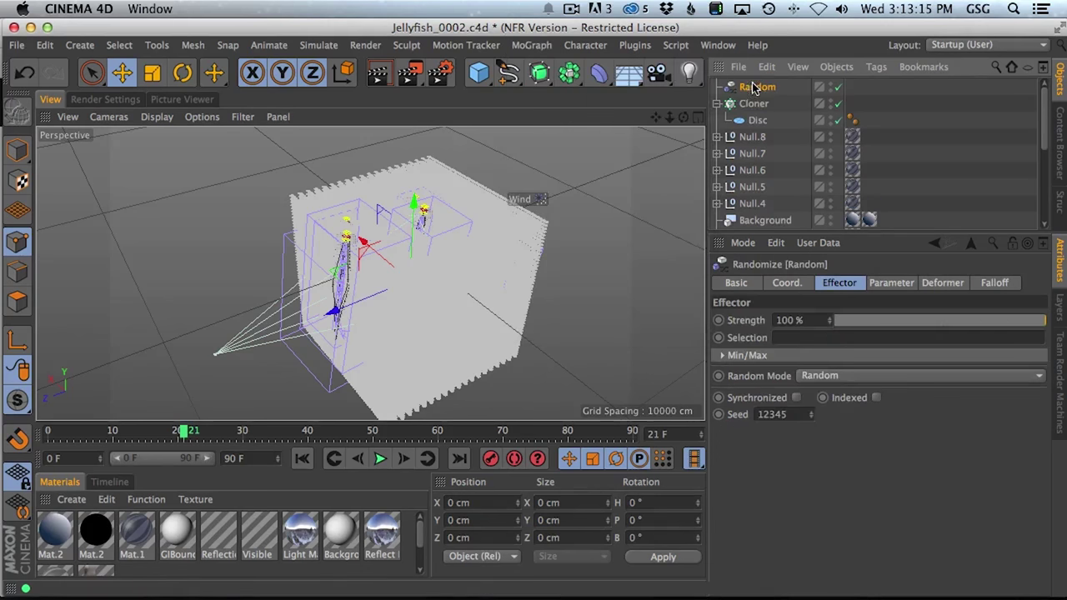
Set the Random effector's position variation to 500 cm in X, Y and Z.
click(875, 285)
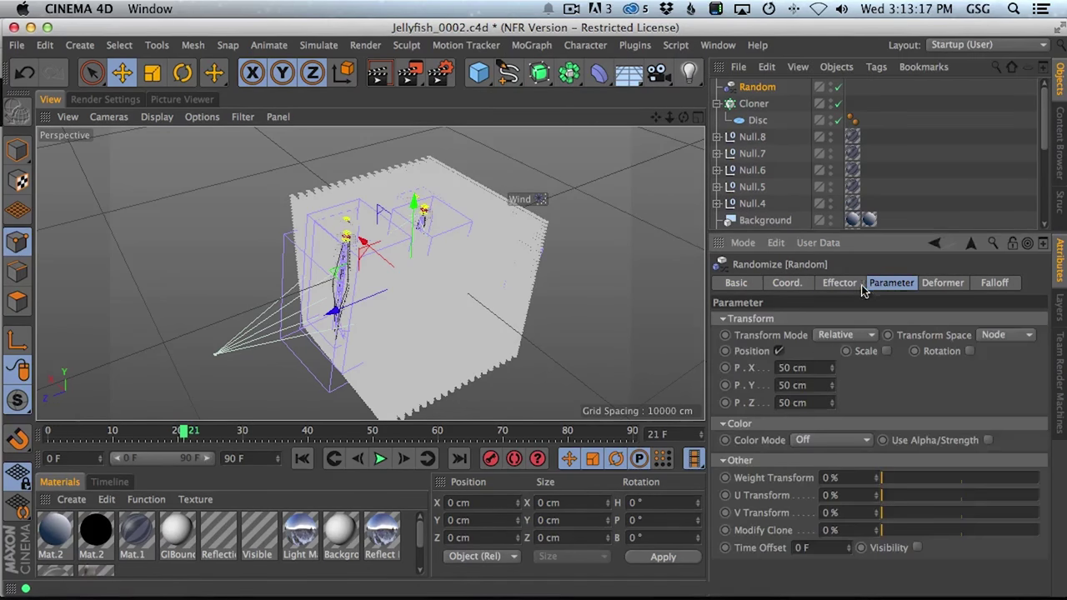
click(817, 369)
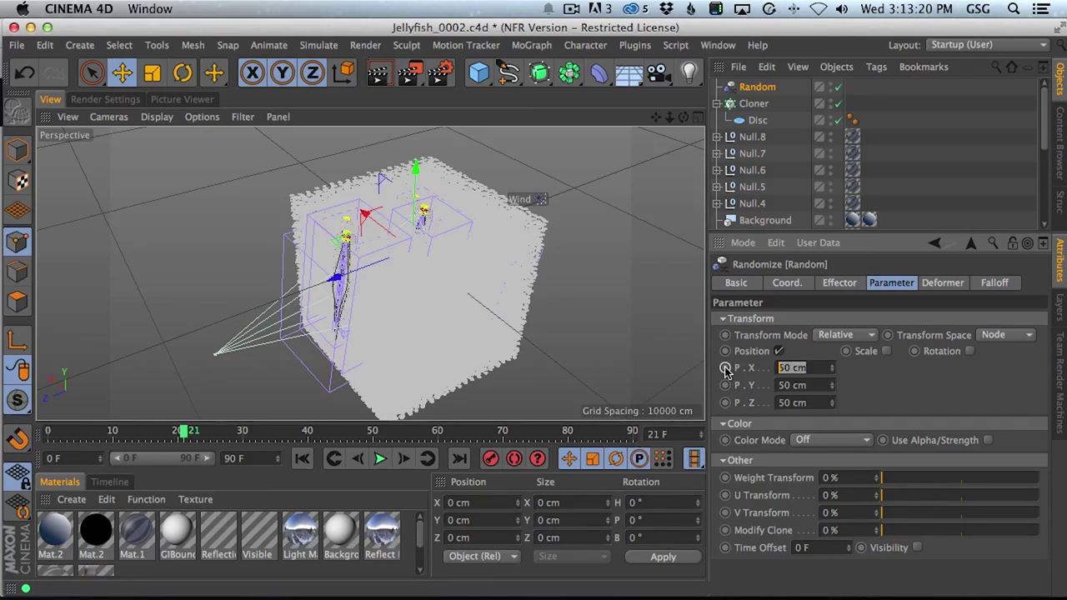
text(500)
key(Tab)
text(500)
key(Tab)
text(500)
key(Return)
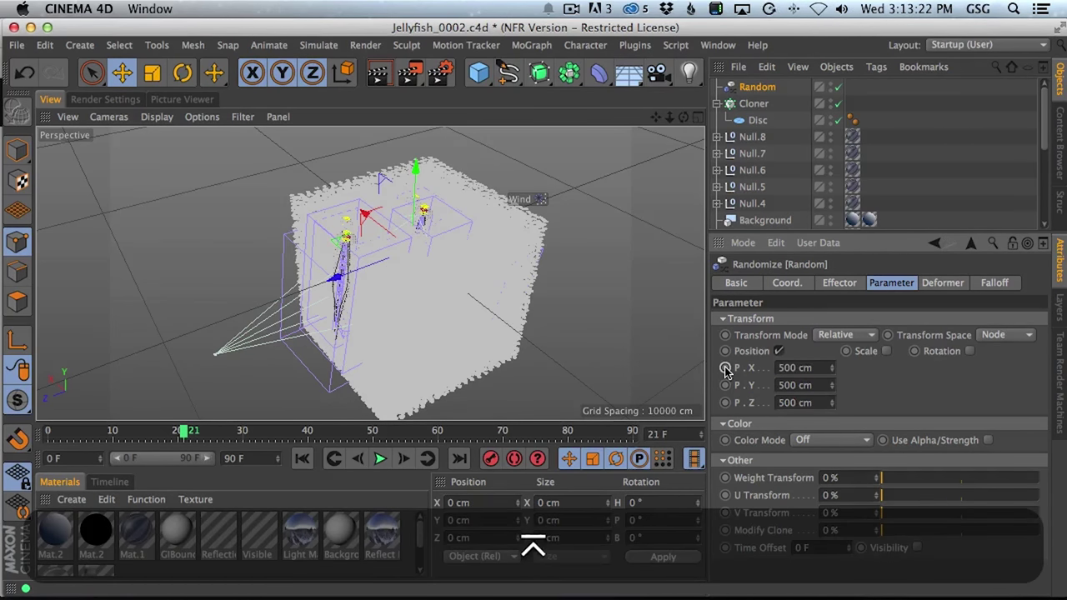
Enable uniform scale variation on the Random effector and set the scale to 0.8.
click(885, 351)
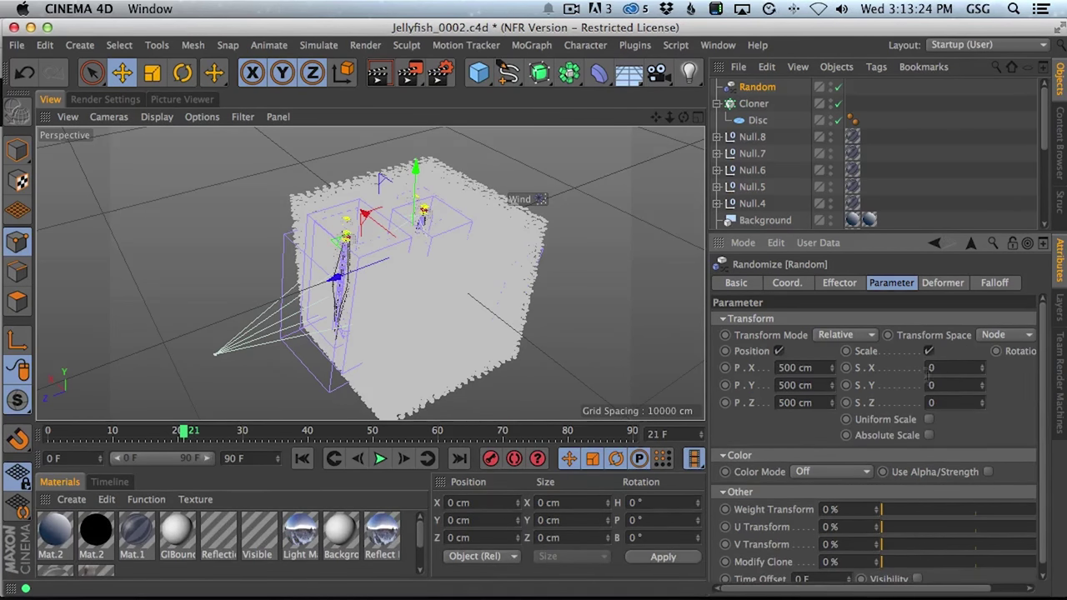
key(8)
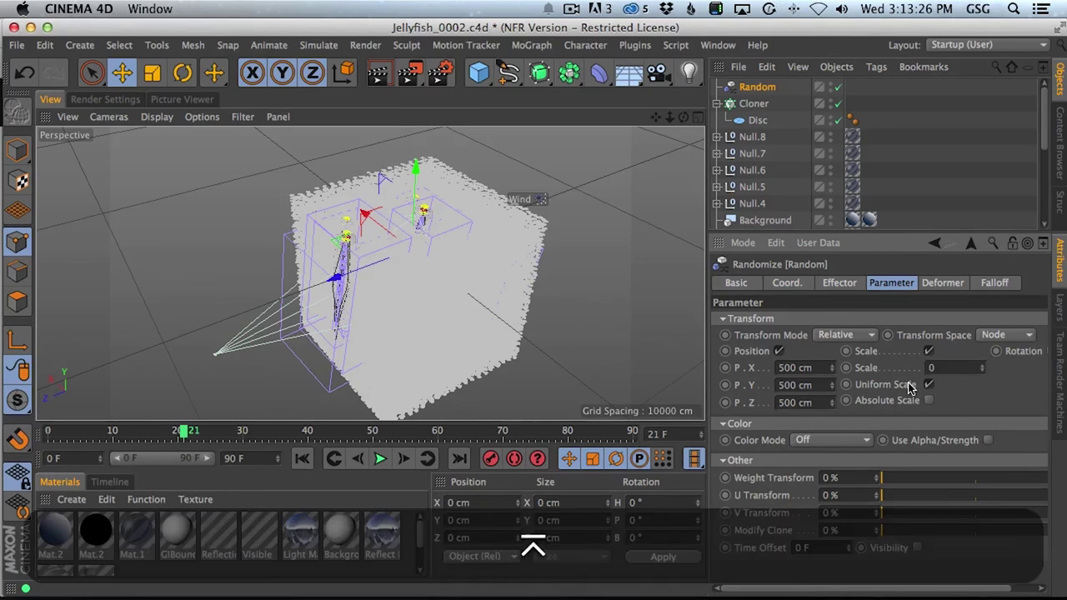
click(757, 86)
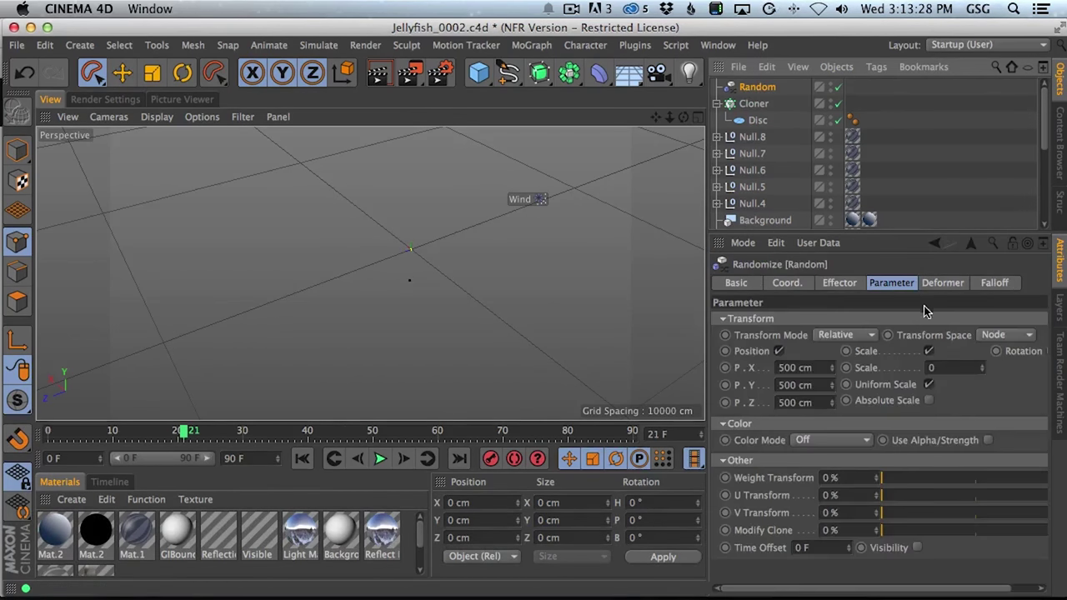
drag(948, 375, 891, 348)
text(.8)
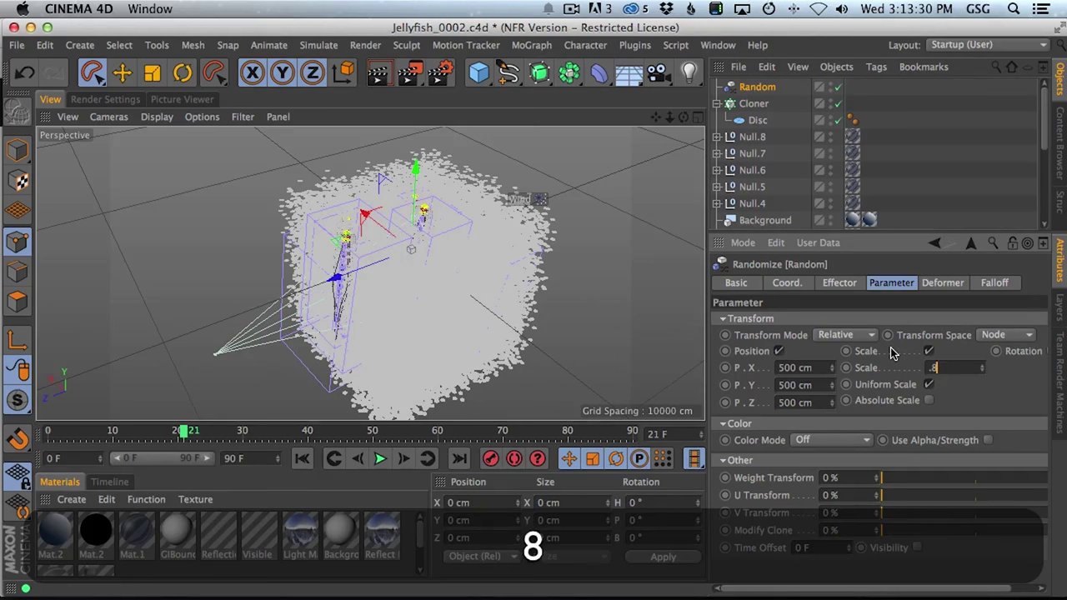
key(Return)
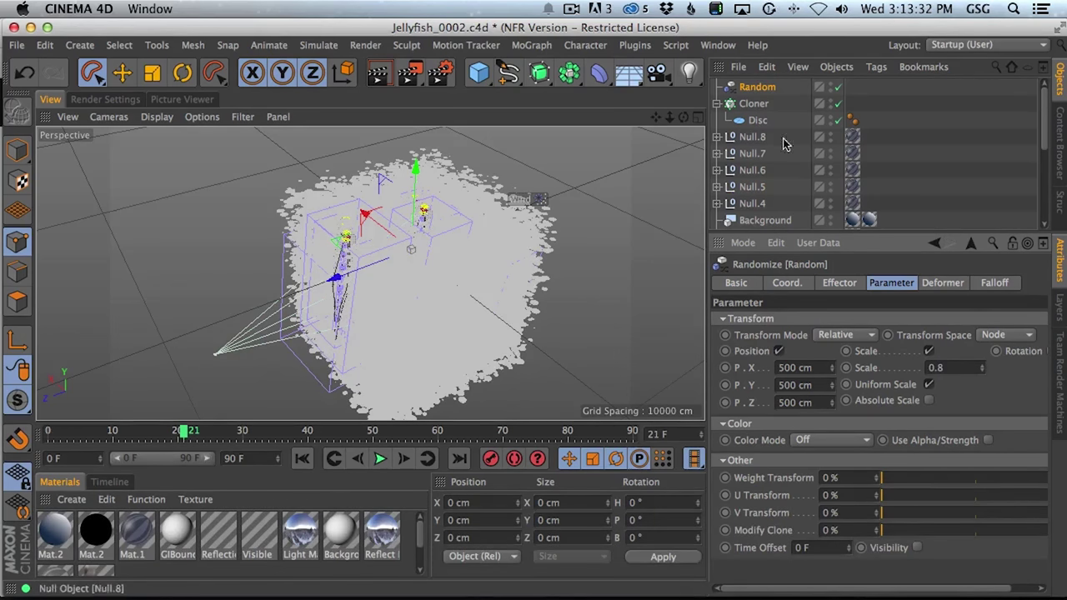
Add a MoGraph Target effector to the Cloner and assign the Camera as its target object.
click(752, 105)
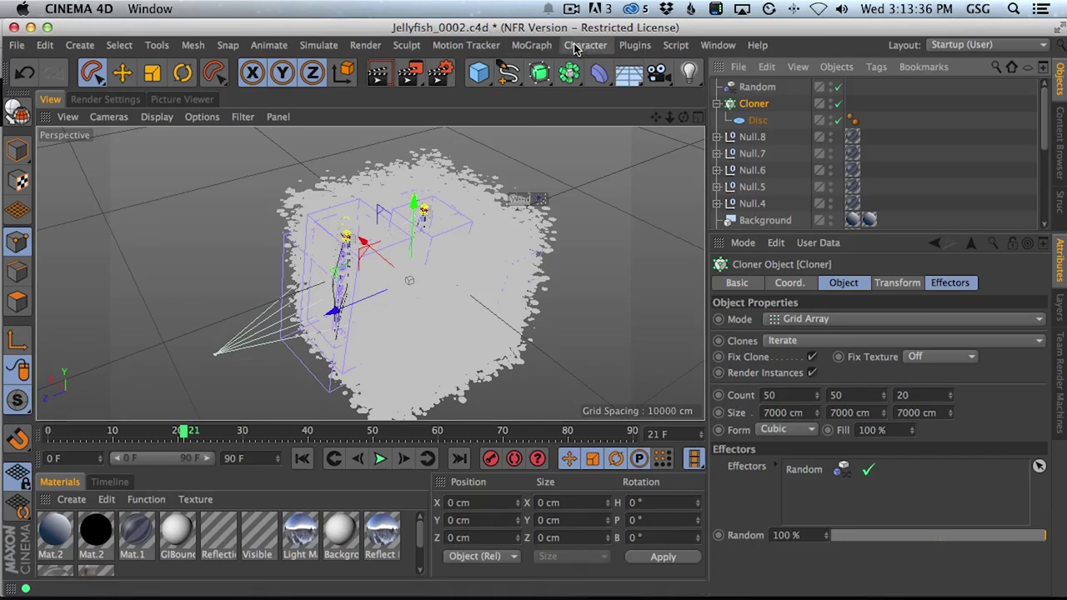
click(532, 46)
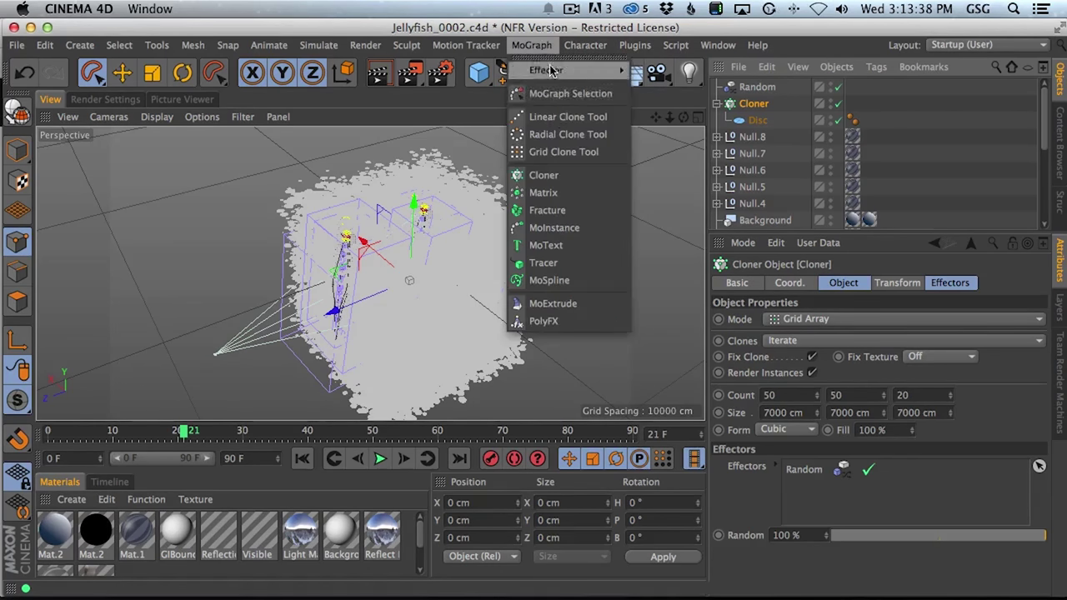
mouse_move(584, 70)
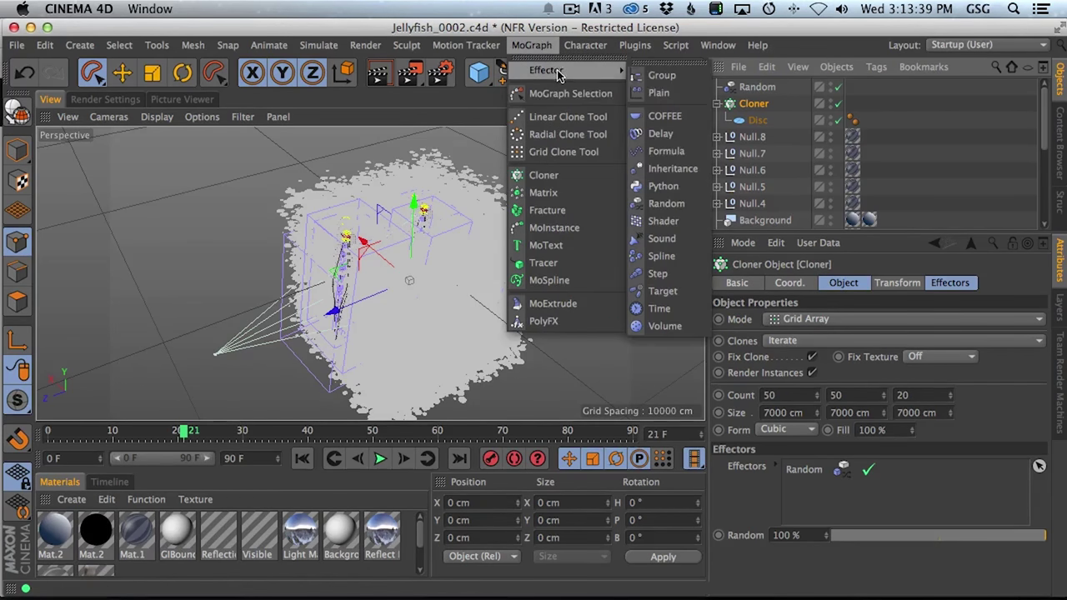
click(685, 291)
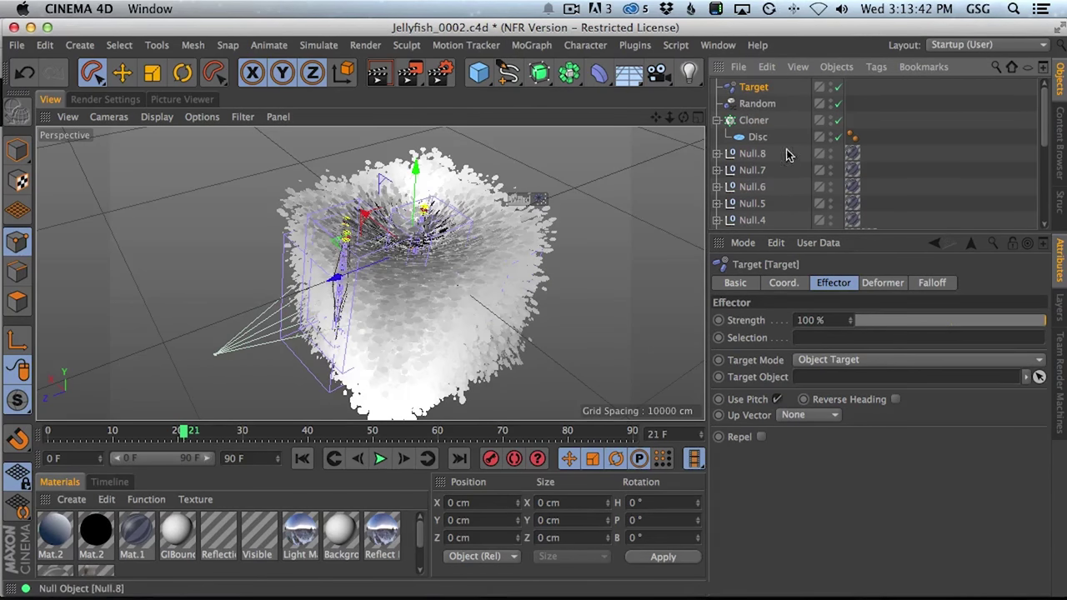
drag(1046, 137, 1048, 199)
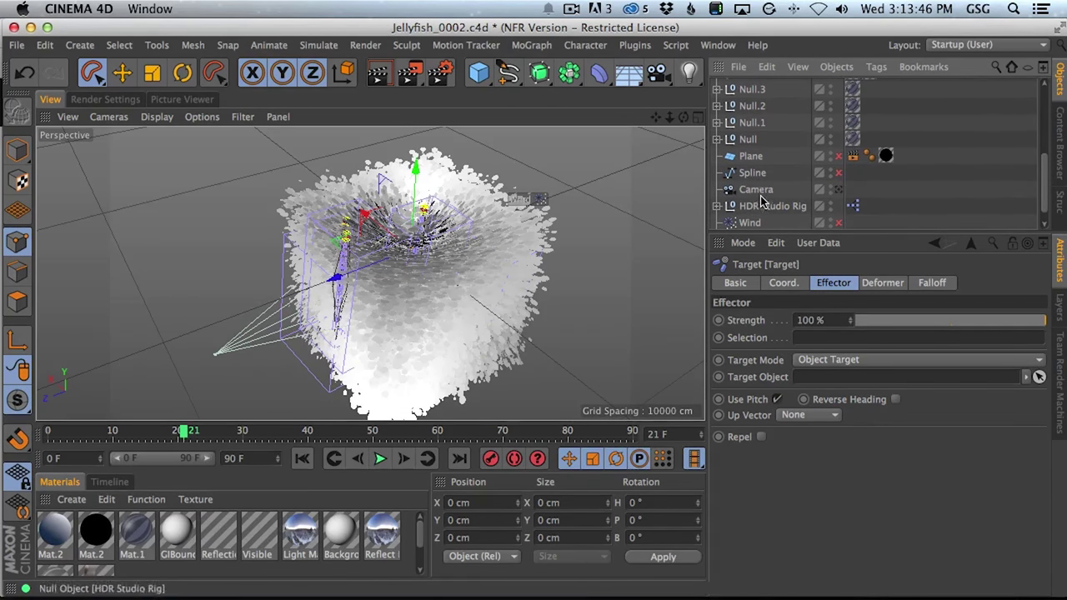
drag(758, 194, 844, 380)
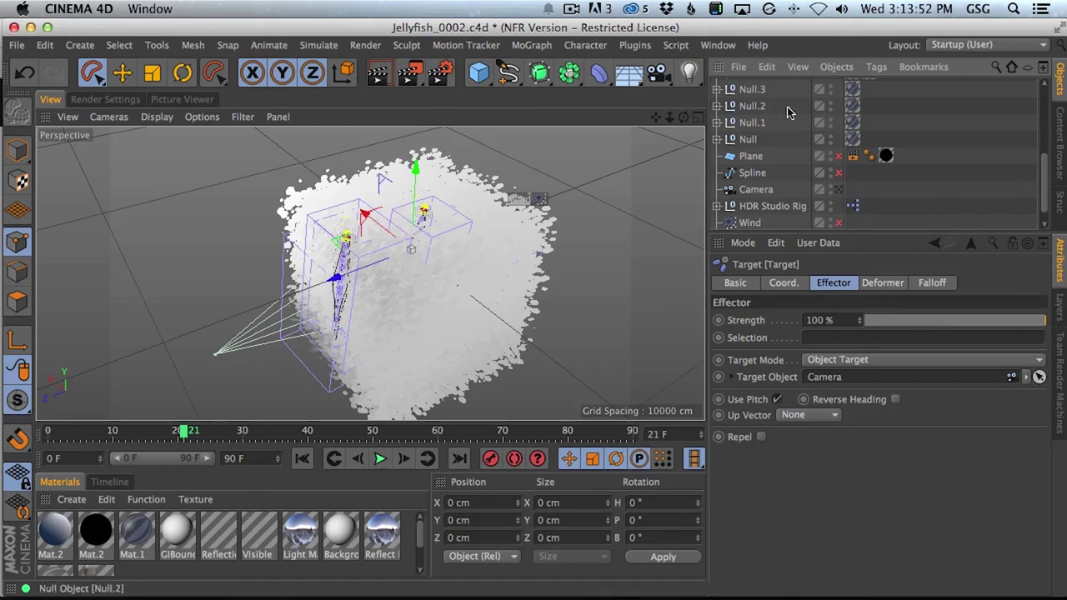
Try X+ as the Target effector's up vector, and set it to Z+.
click(796, 416)
click(813, 466)
click(800, 417)
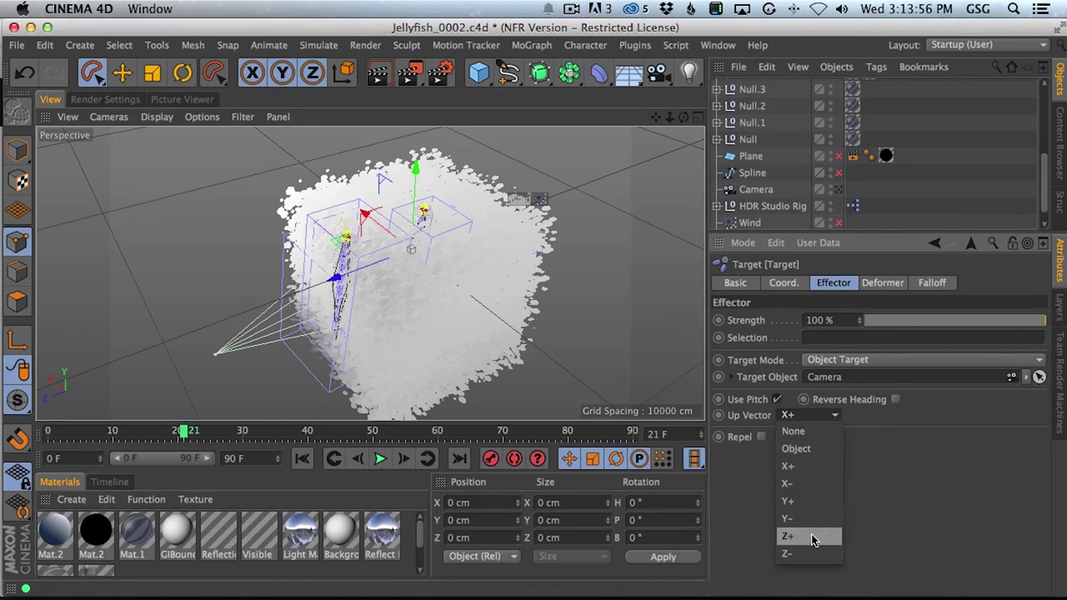
click(813, 537)
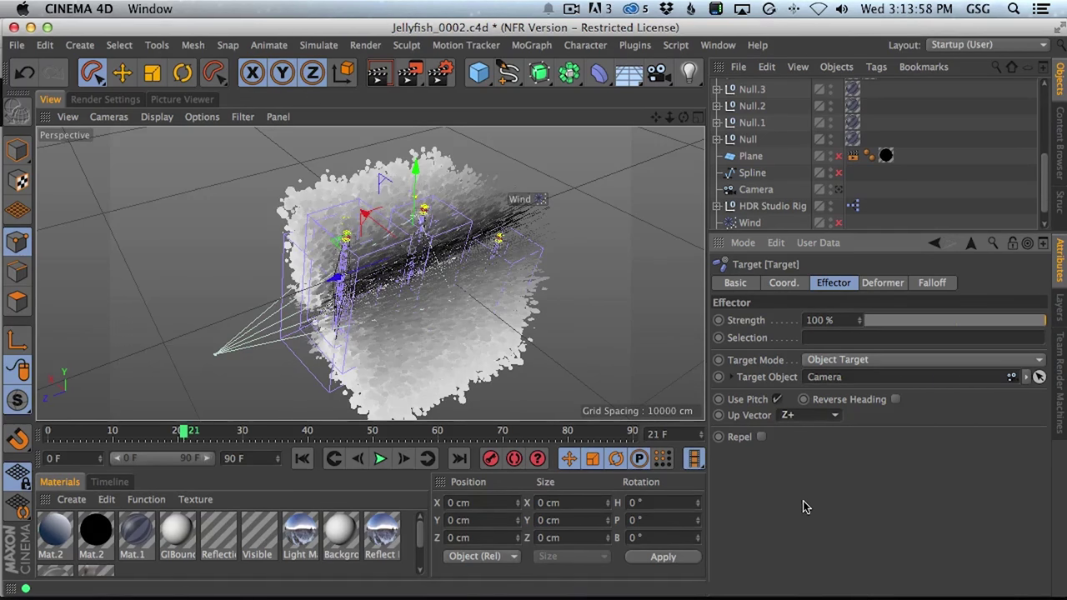
Switch the viewport to look through the scene's Camera and select that camera.
key(3)
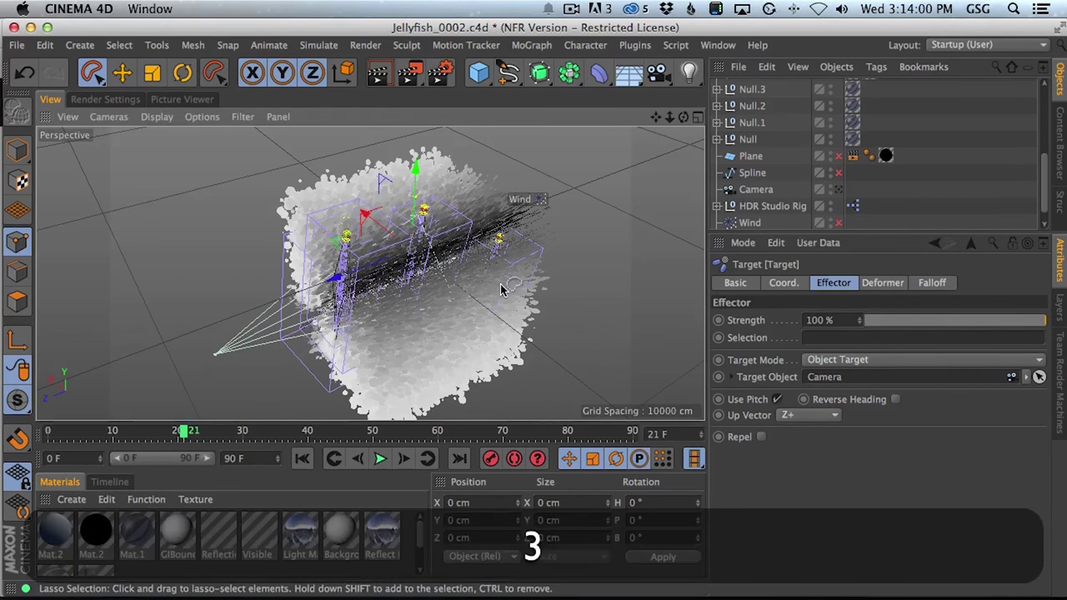
drag(526, 293, 692, 187)
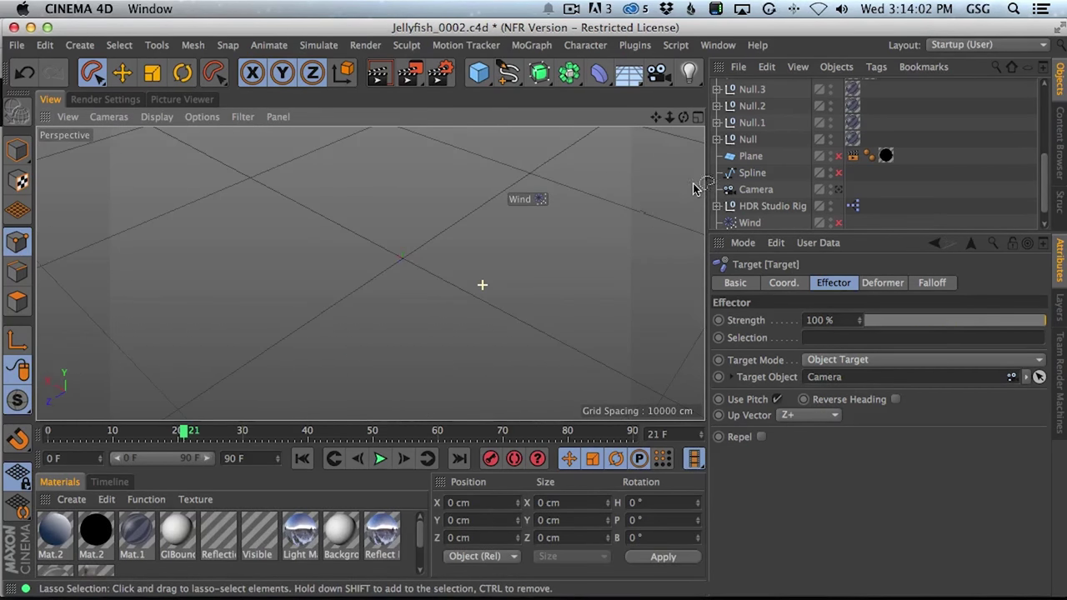
click(838, 190)
click(756, 190)
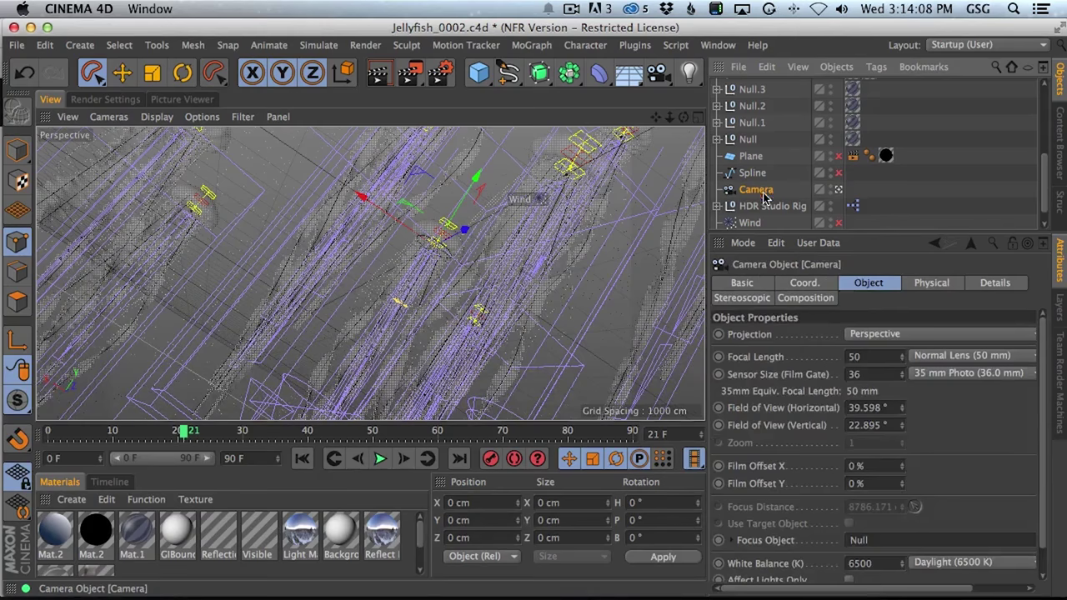
Set the Cloner's pitch rotation for its clones to 90° and start a test render of the camera view.
drag(1044, 178, 1043, 59)
click(754, 120)
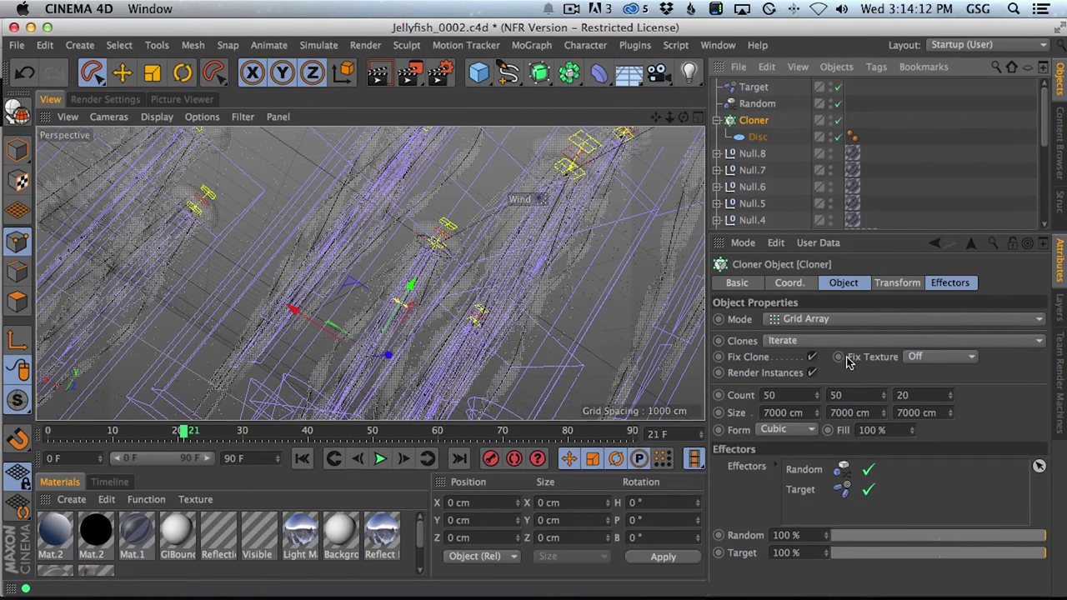
click(898, 283)
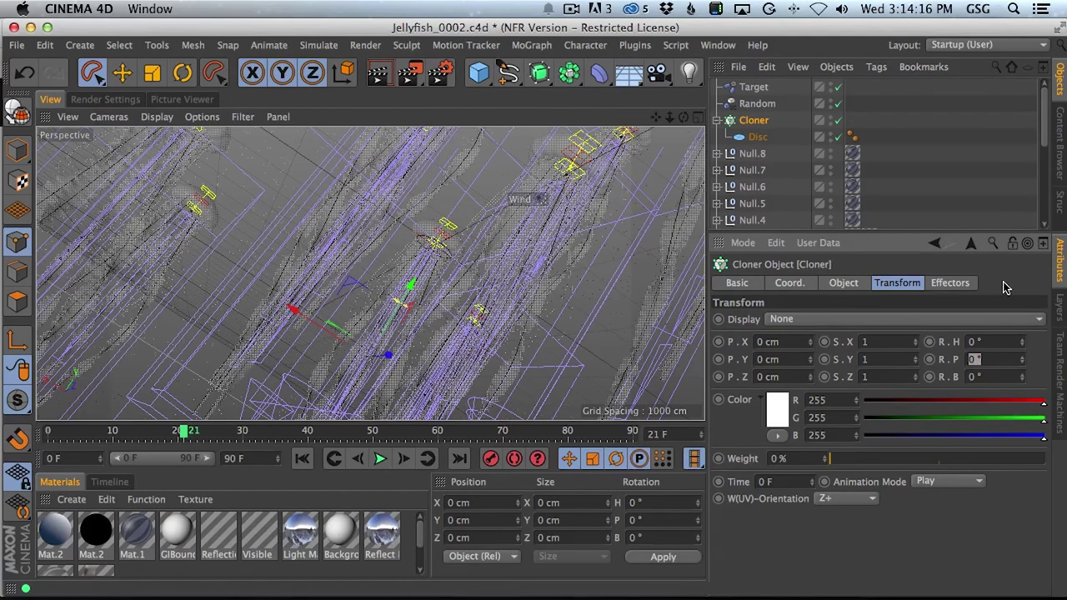
text(90)
key(Return)
click(757, 137)
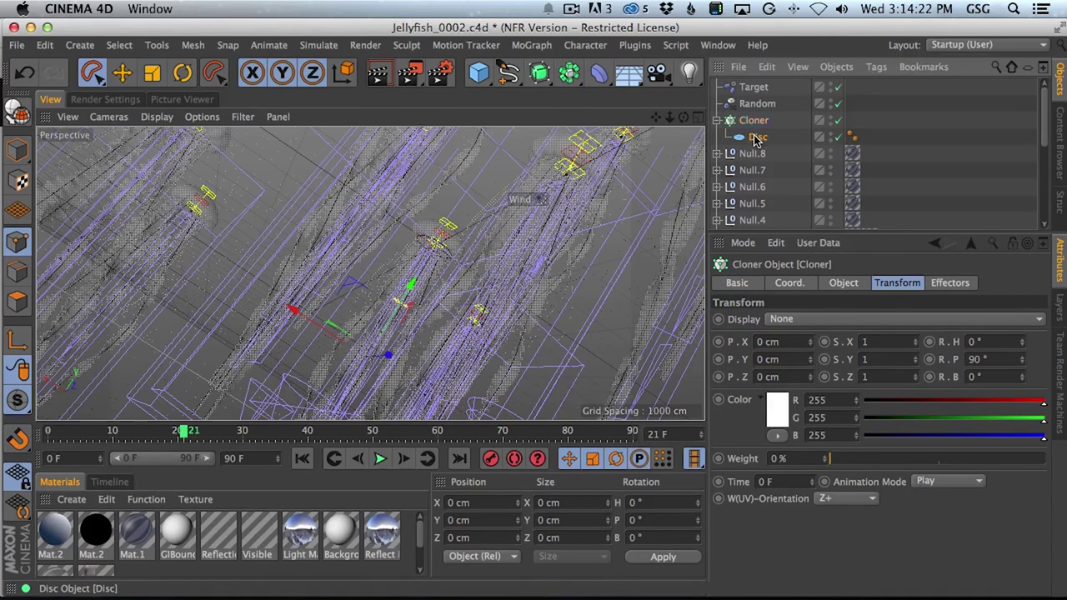
click(386, 79)
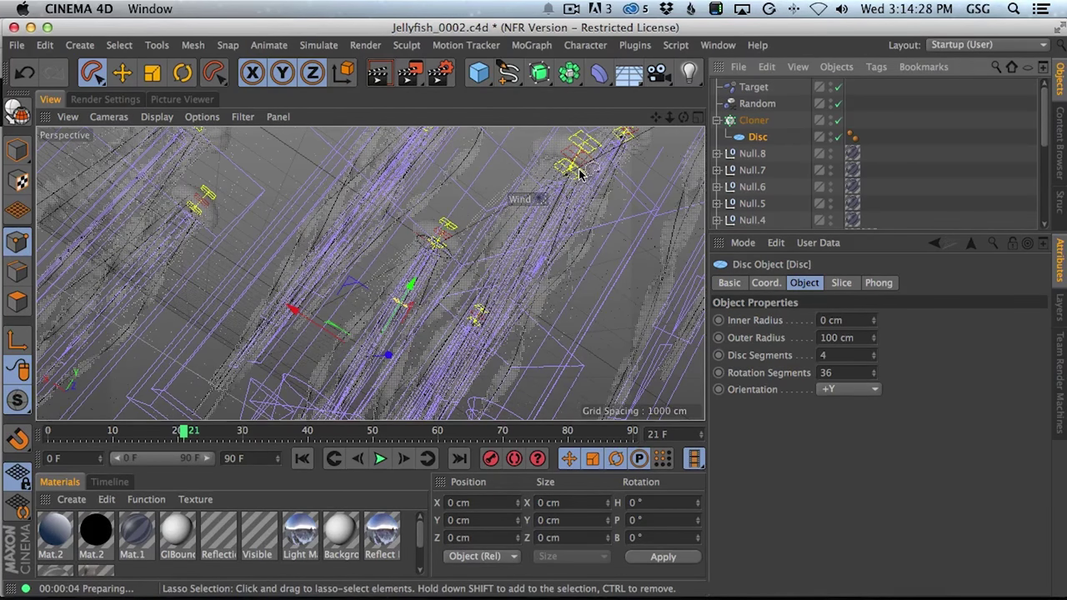
Save the project as the incremental version Jellyfish_0003.c4d with the cloned Disc selected.
click(756, 137)
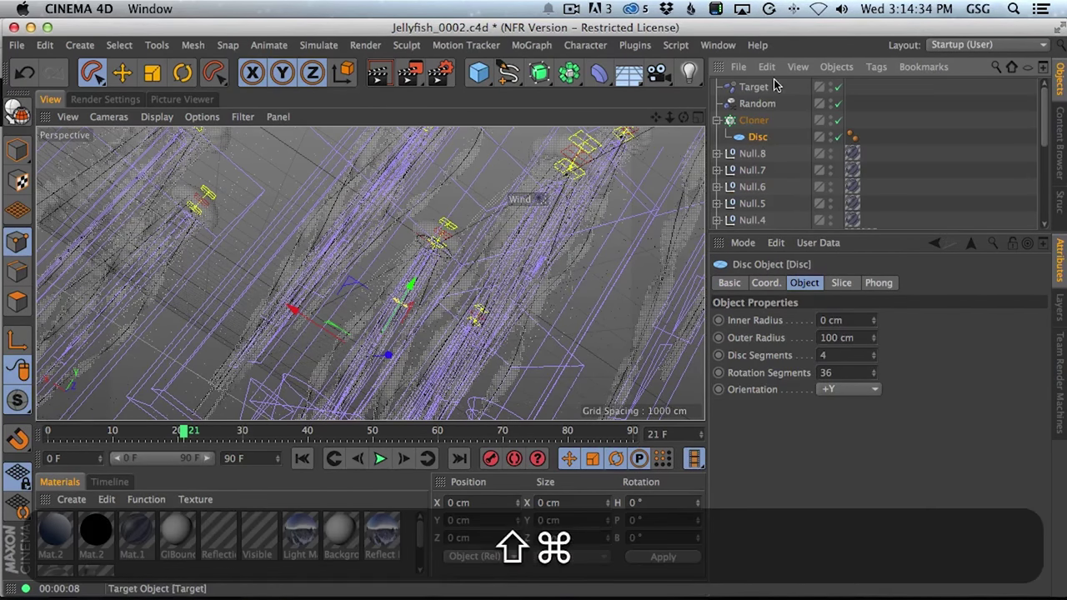
click(16, 45)
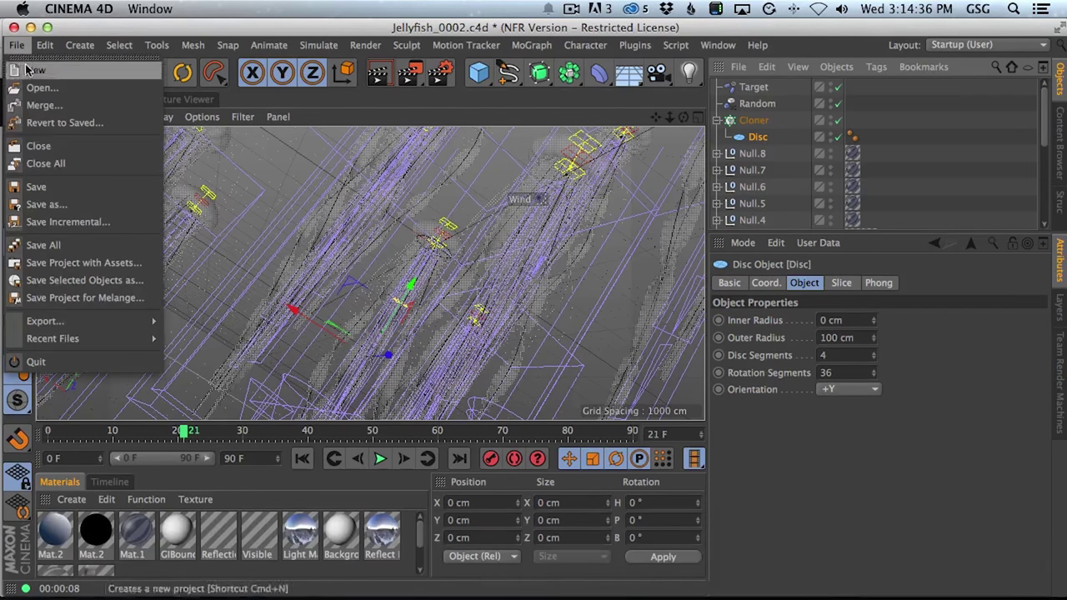
click(71, 223)
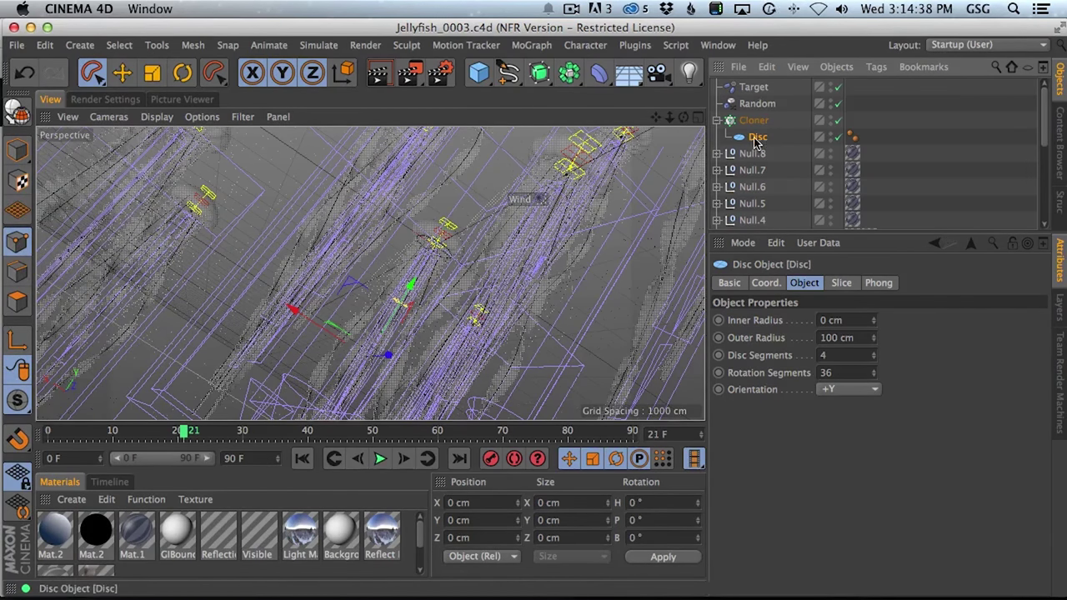
Set the Disc's rotation segments to 5.
click(864, 337)
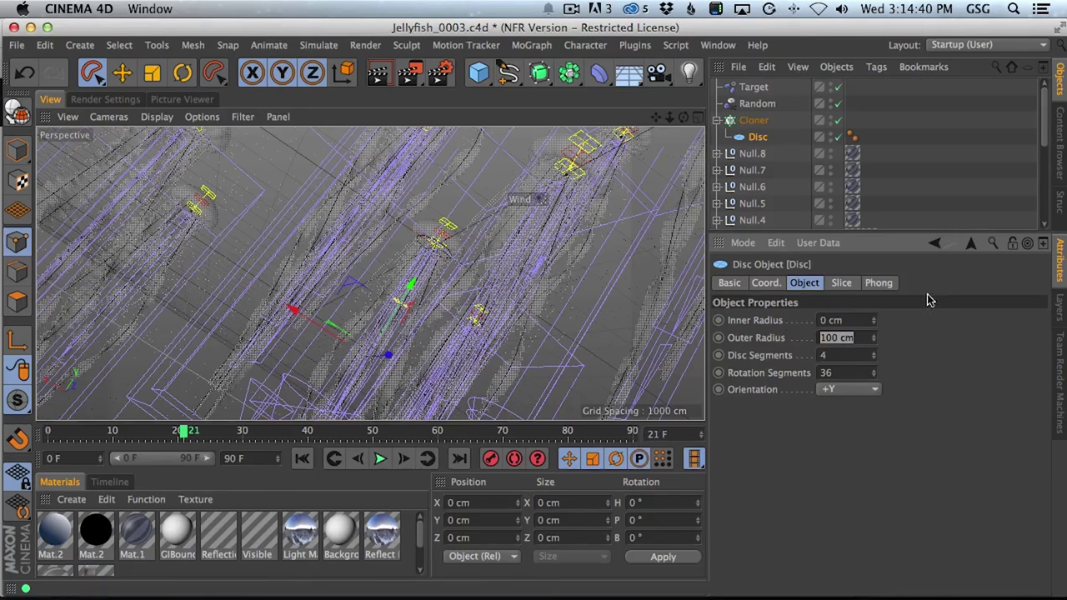
click(845, 372)
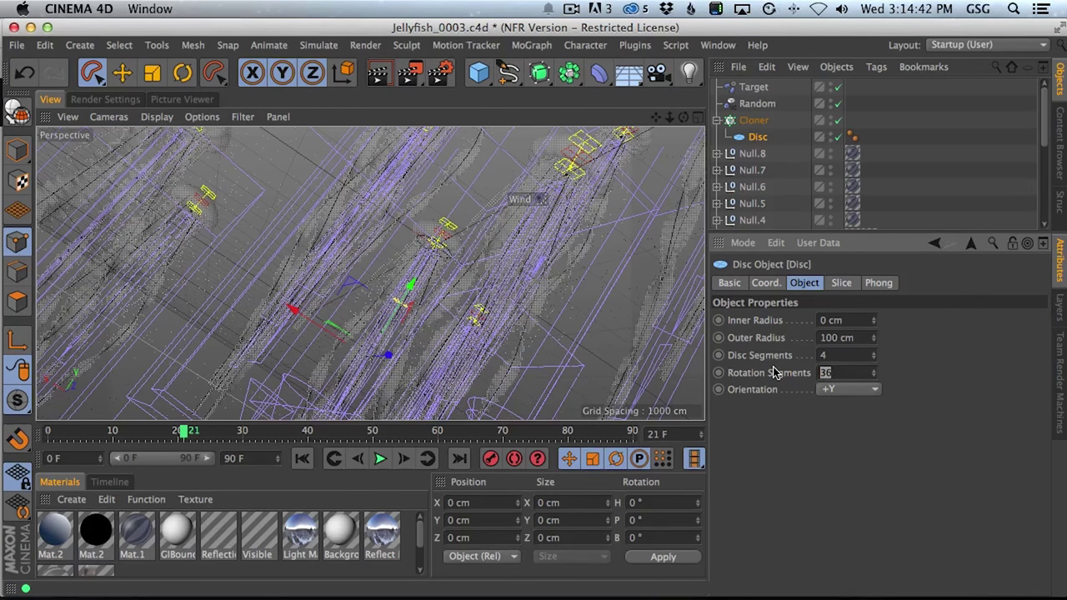
text(5)
key(Return)
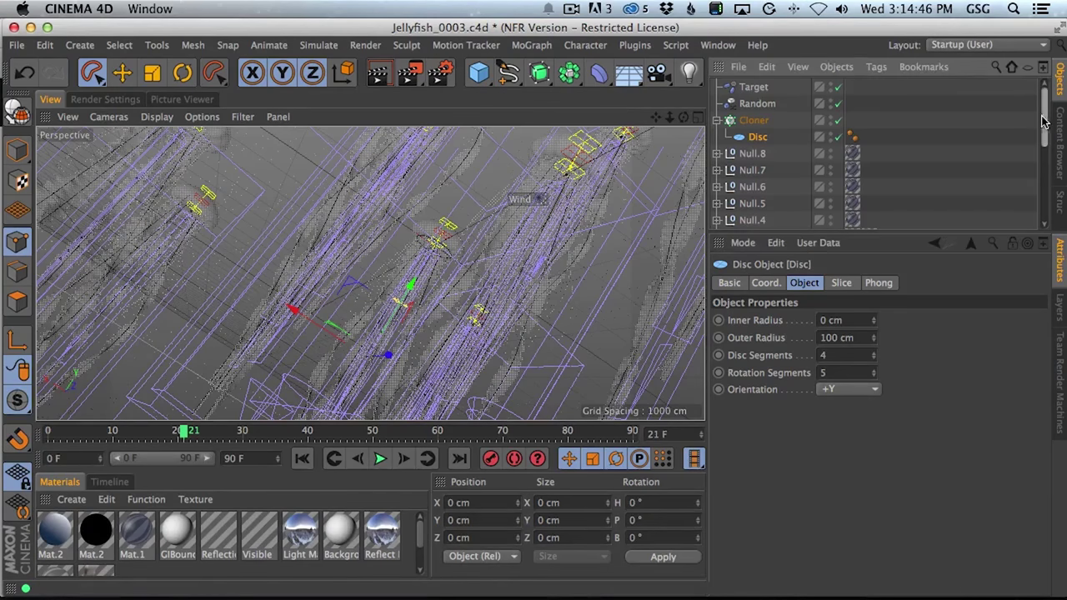
Switch the viewport out of the Camera's view to see the whole clone field, and select the Camera.
click(717, 121)
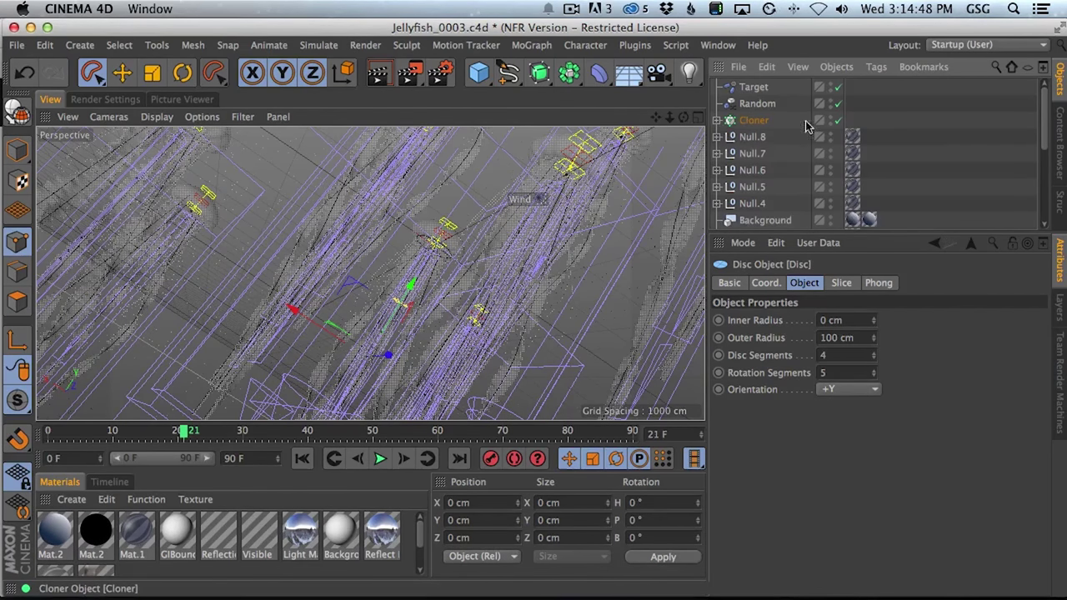
drag(1041, 127, 1043, 178)
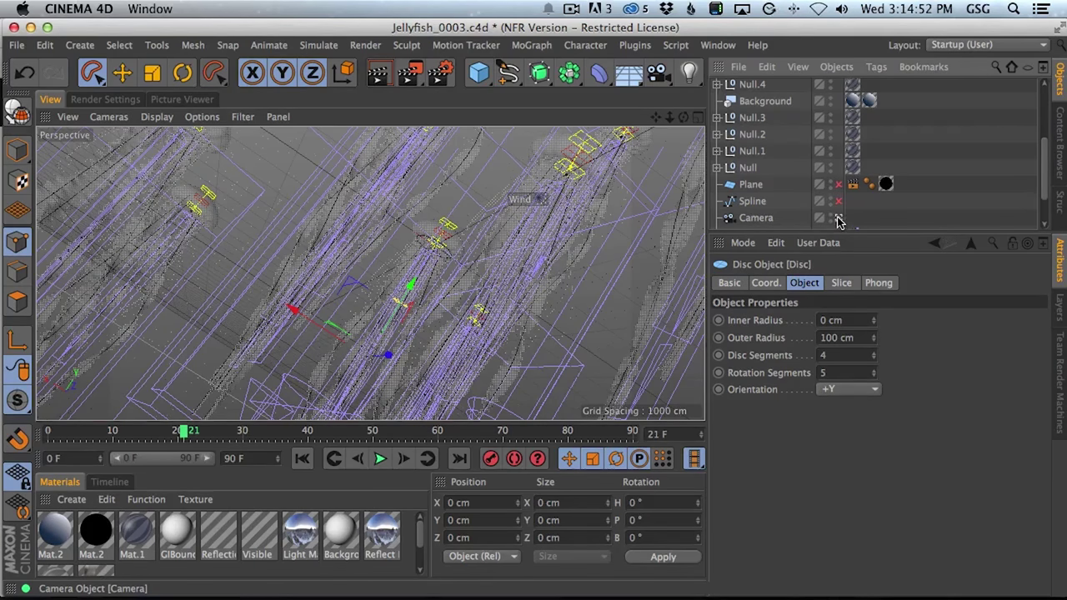
click(840, 218)
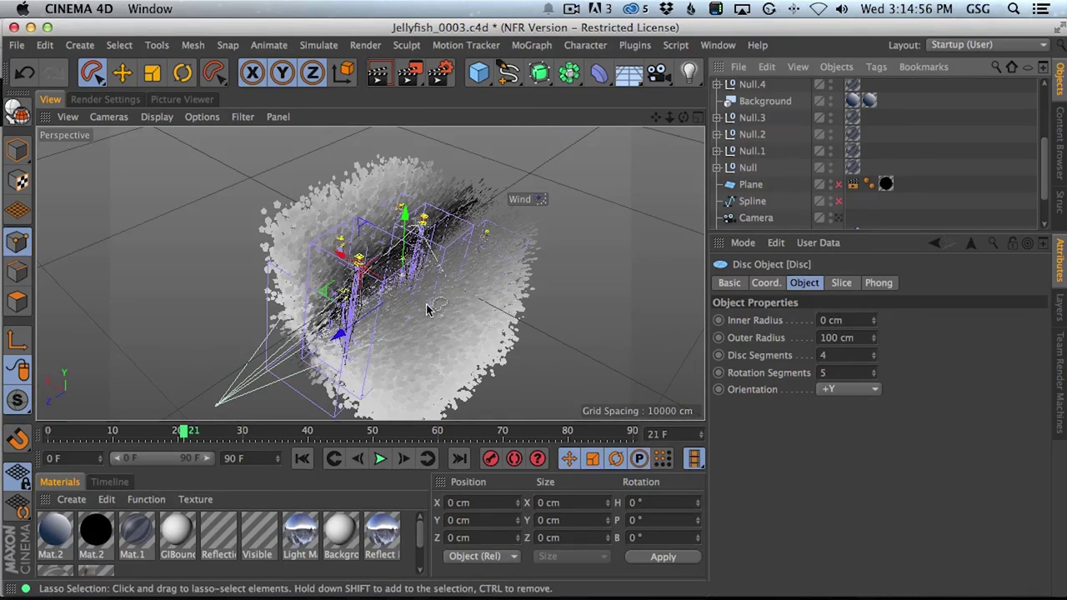
click(762, 219)
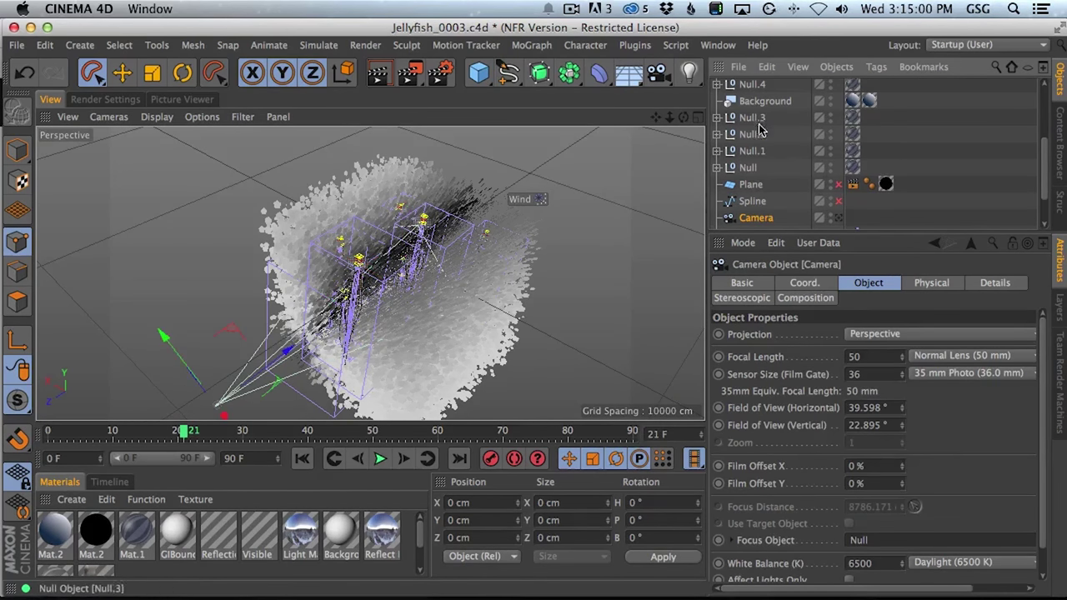
Try the Target effector without Use Pitch and turn the option back on.
scroll(1046, 137, up, 1)
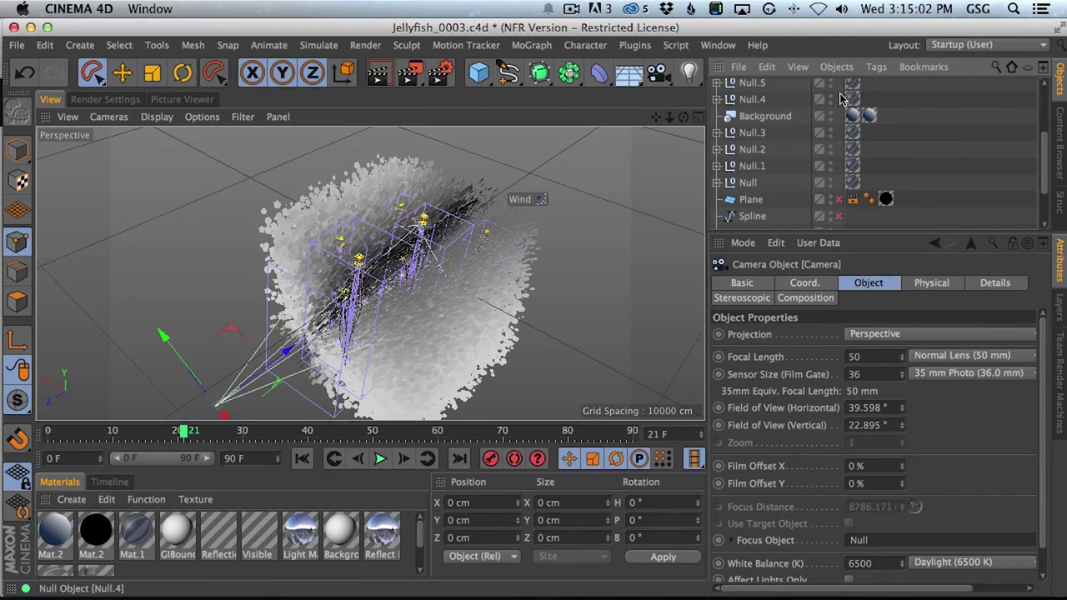
scroll(1049, 138, up, 5)
click(754, 87)
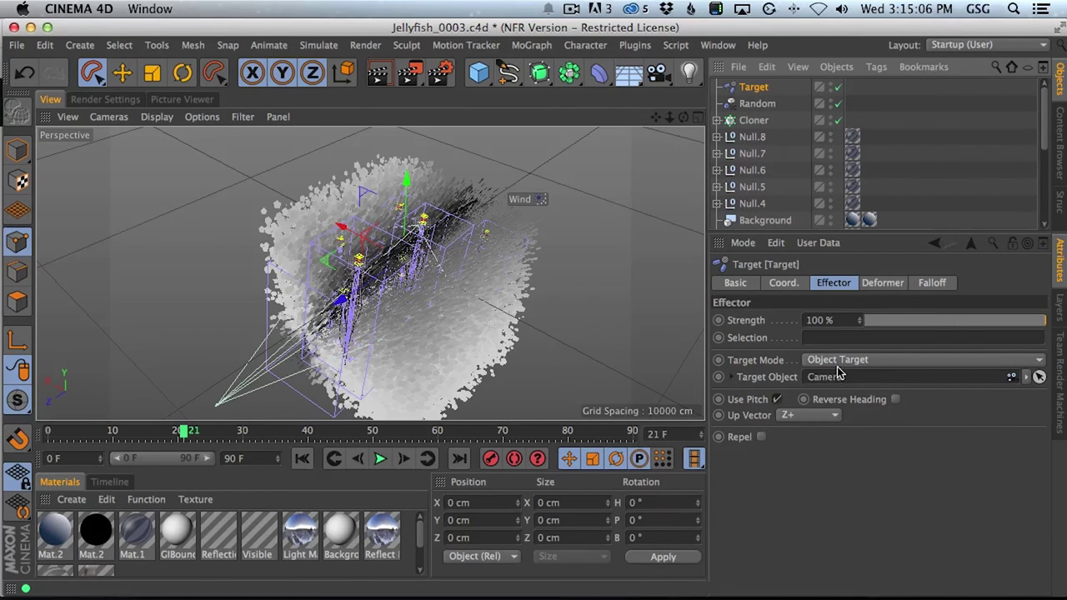
click(778, 400)
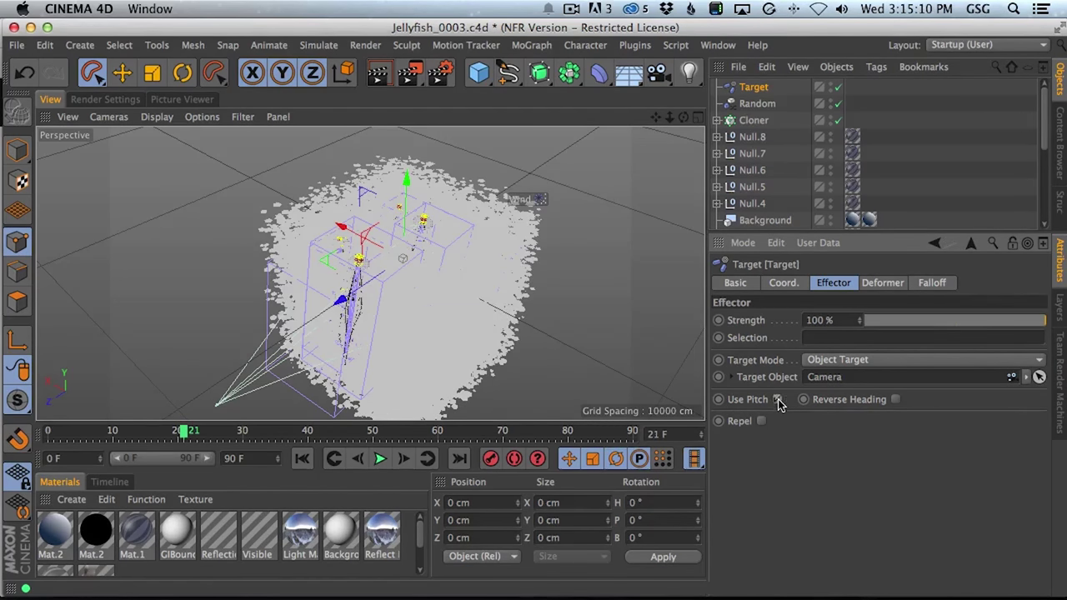
click(777, 399)
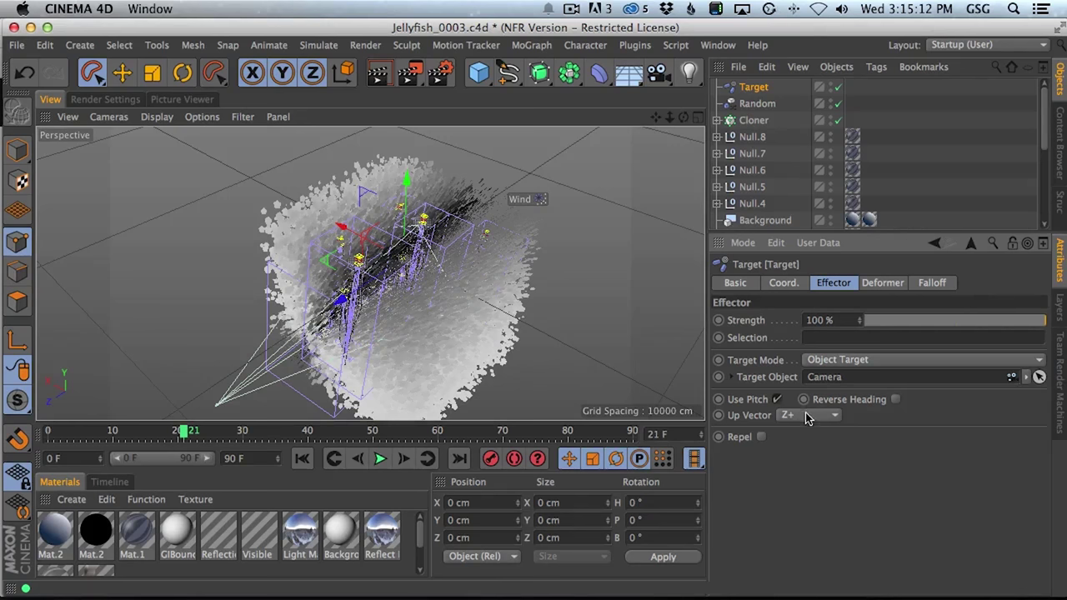
Try Y- as the Target effector's up vector, and set it to X+.
click(807, 415)
click(808, 520)
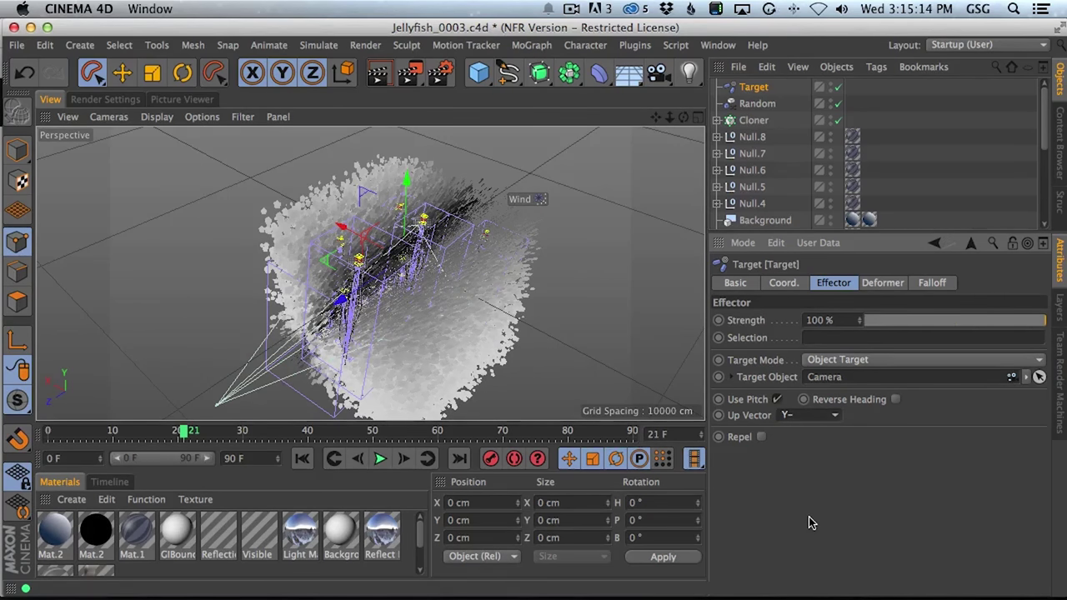
click(806, 415)
click(805, 468)
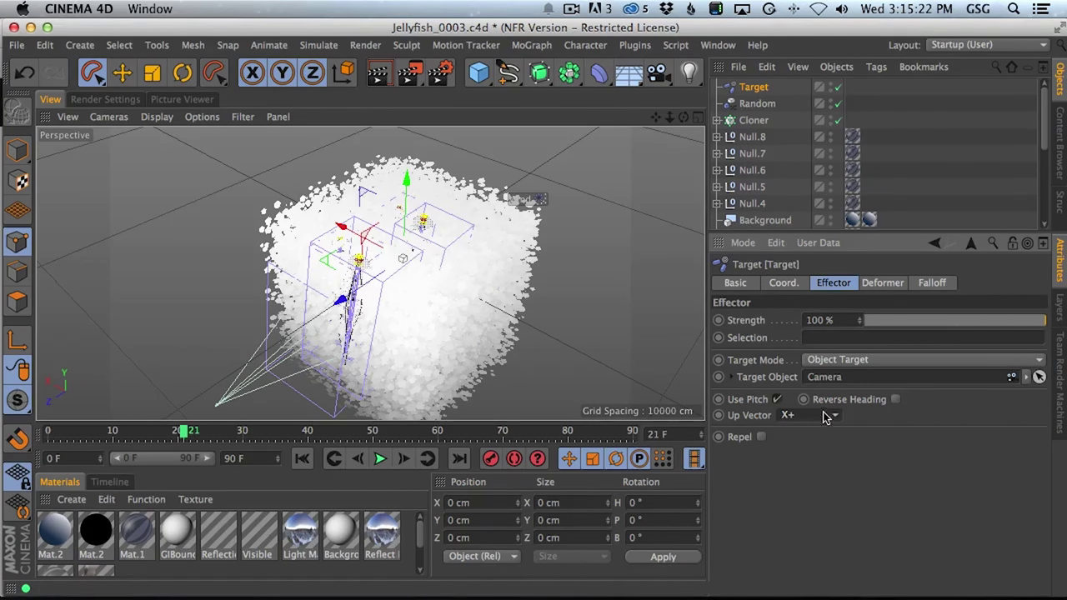
Set the Cloner's transform display mode to Color.
drag(1043, 122, 1048, 127)
scroll(1048, 131, up, 1)
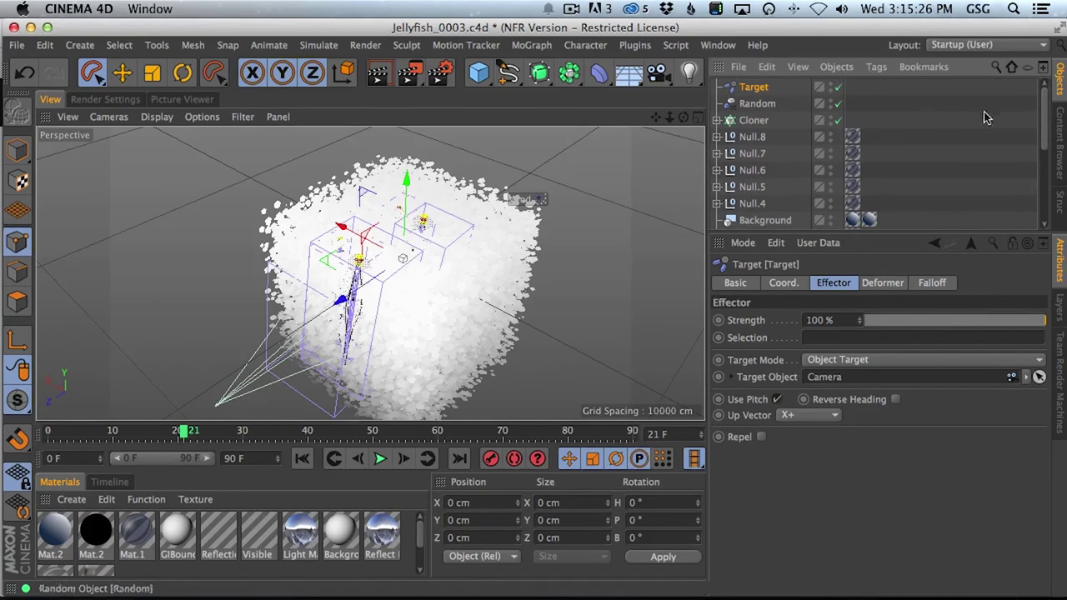
click(742, 122)
click(718, 121)
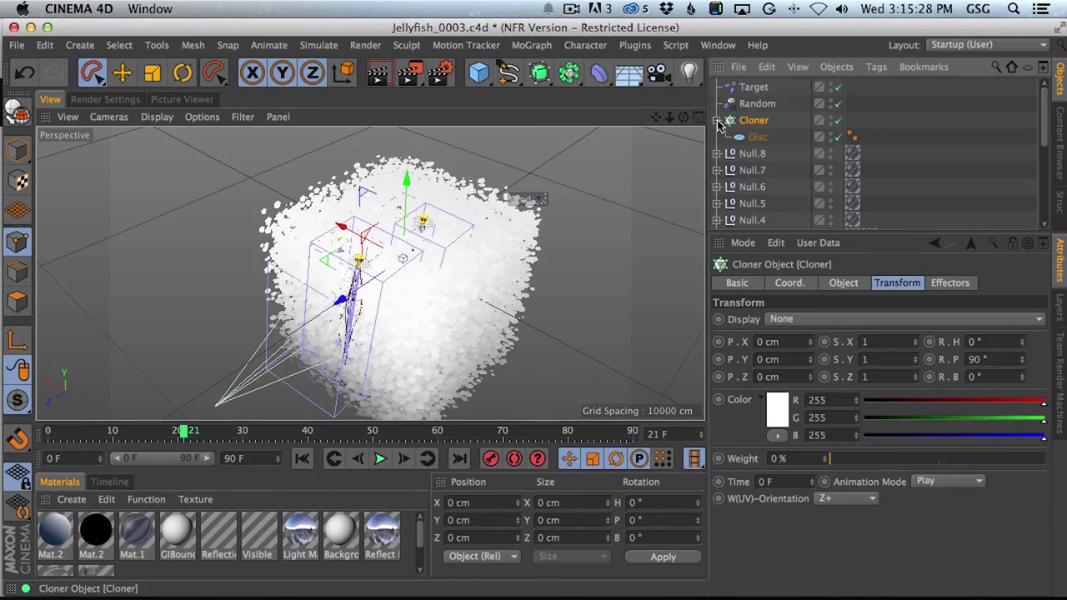
click(756, 136)
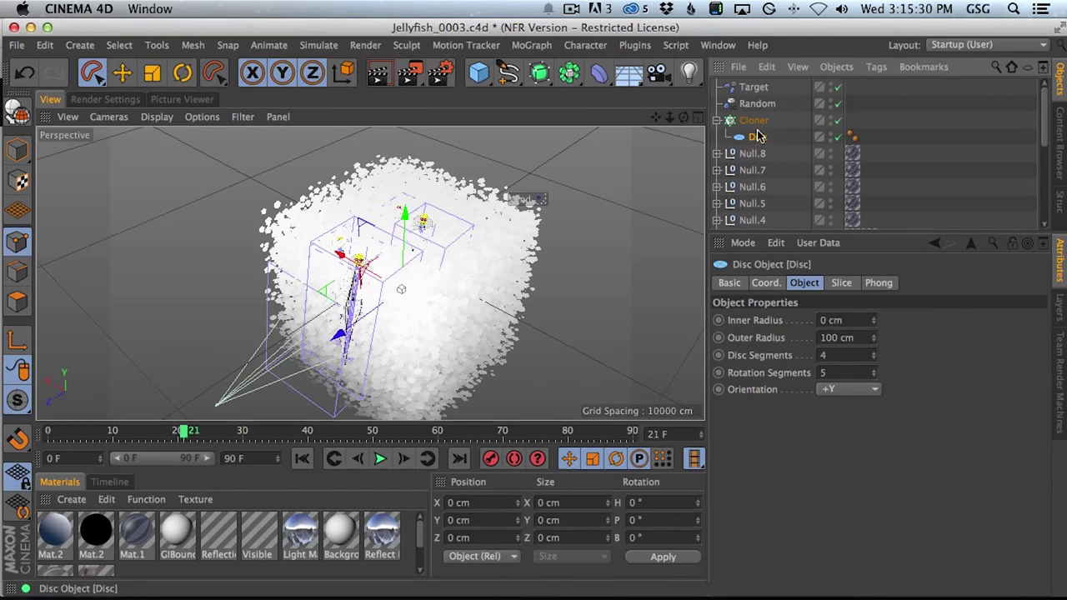
click(758, 127)
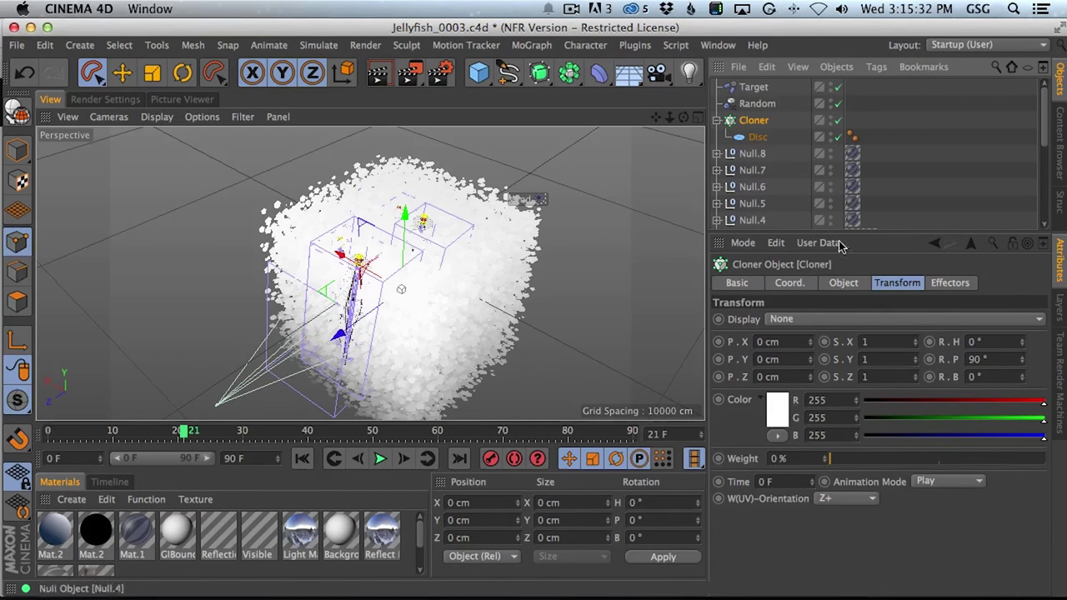
drag(994, 344, 962, 341)
click(957, 320)
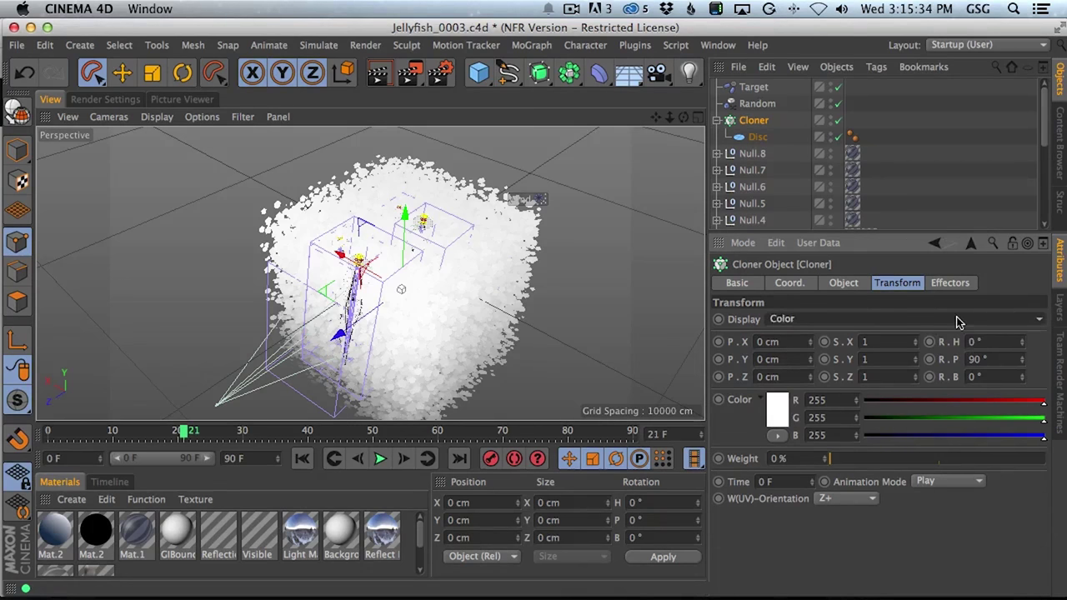
key(0)
key(Return)
Set the Cloner's heading and bank rotations for its clones to 90° each.
click(755, 120)
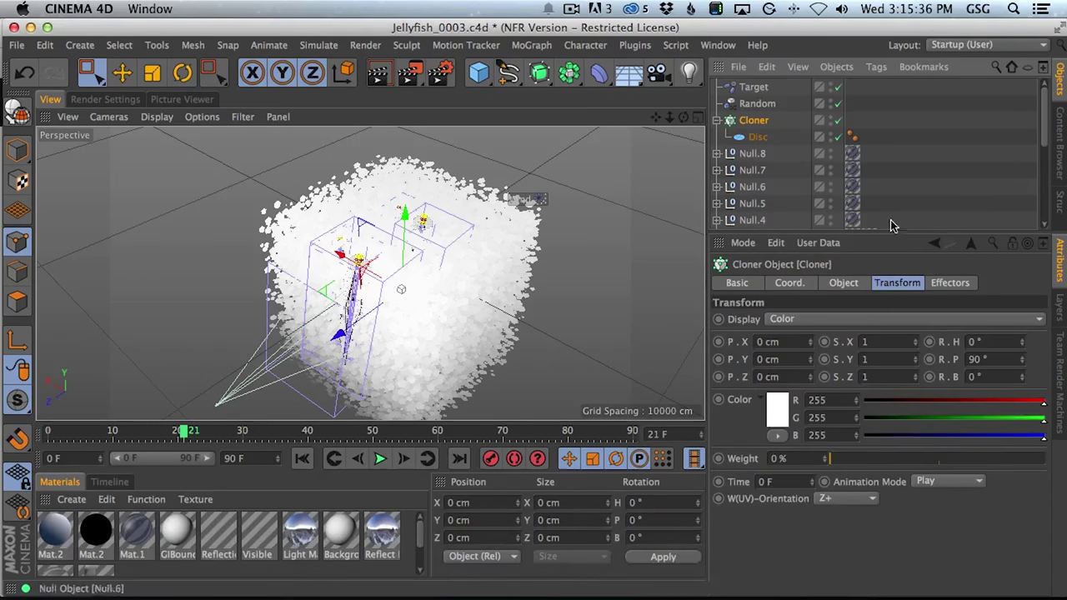
drag(987, 341, 920, 334)
text(90)
key(Return)
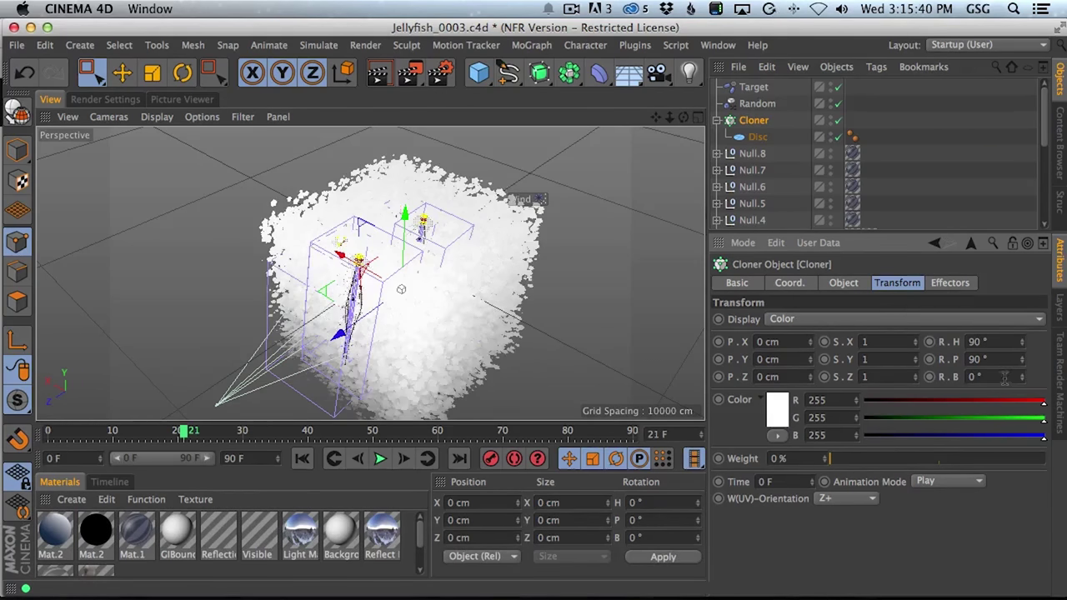
text(90)
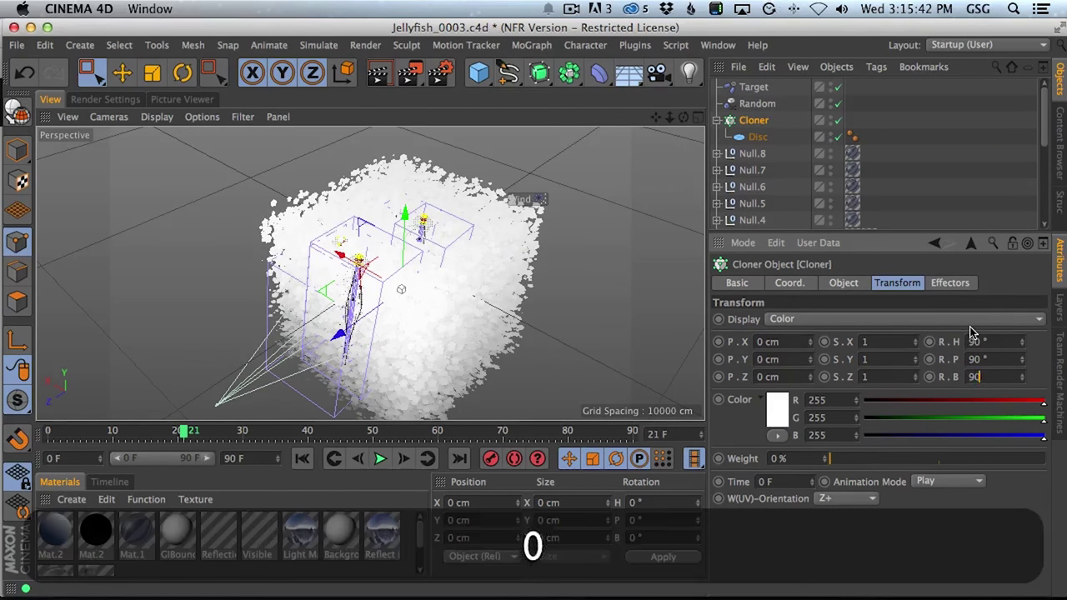
key(Return)
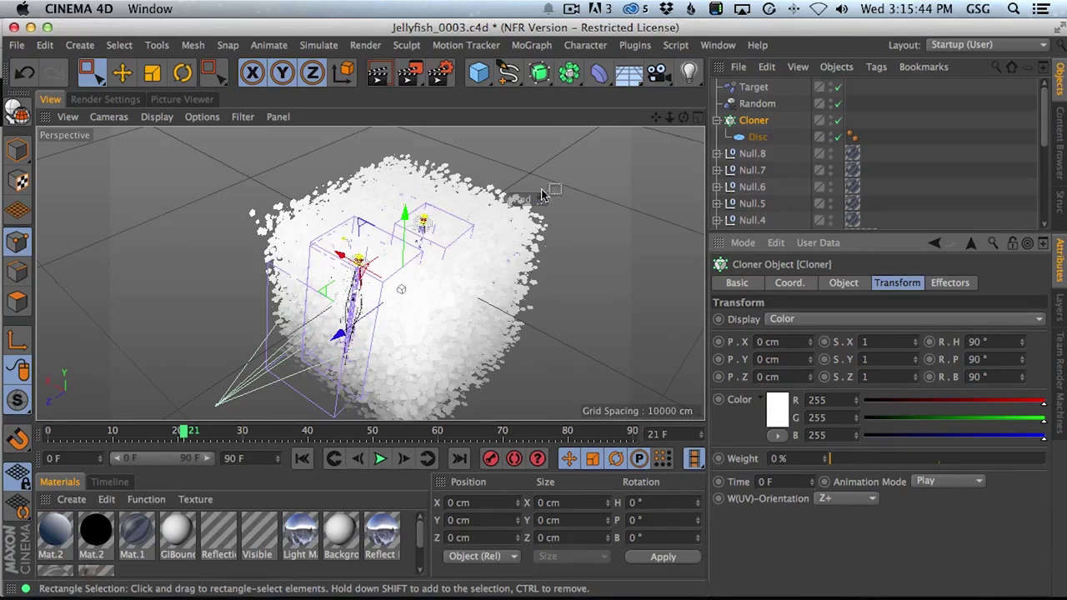
Return the viewport to the Camera's view and delete the Target effector.
drag(1047, 135, 1045, 210)
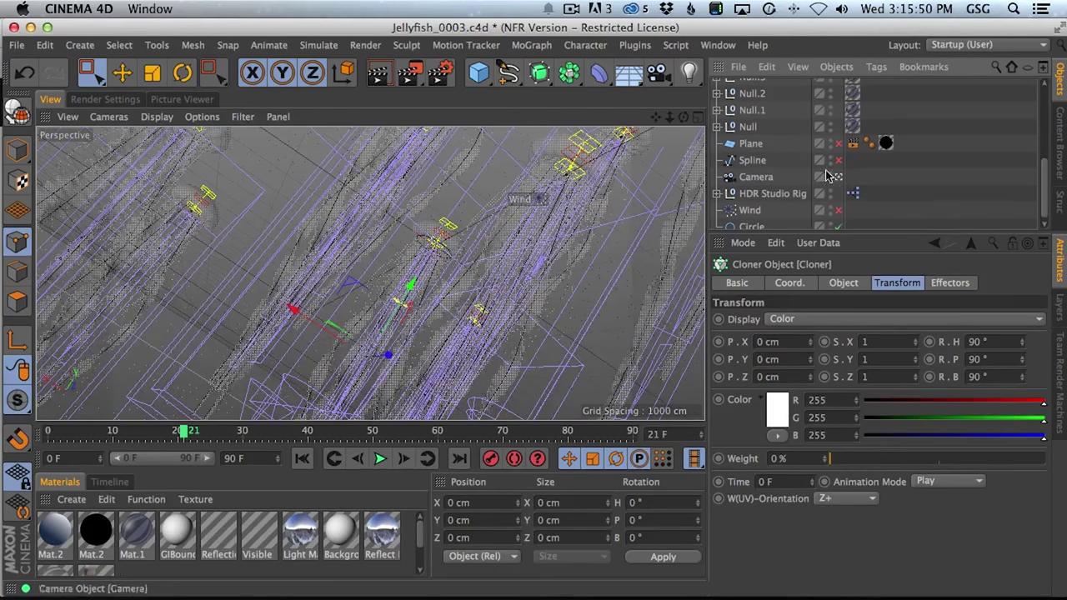
click(756, 178)
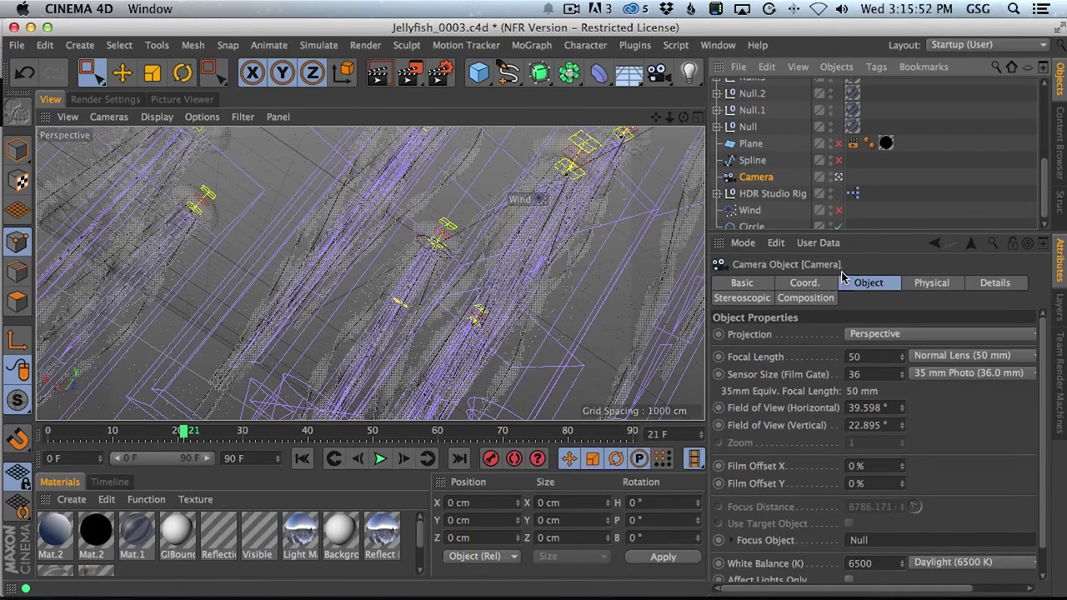
scroll(776, 133, up, 5)
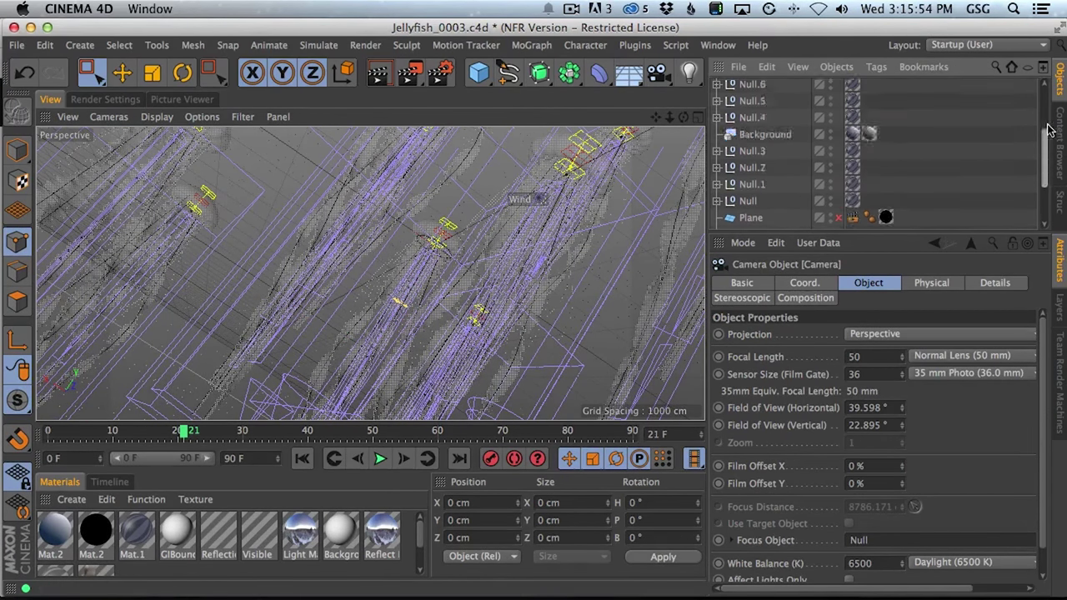
click(771, 87)
key(BackSpace)
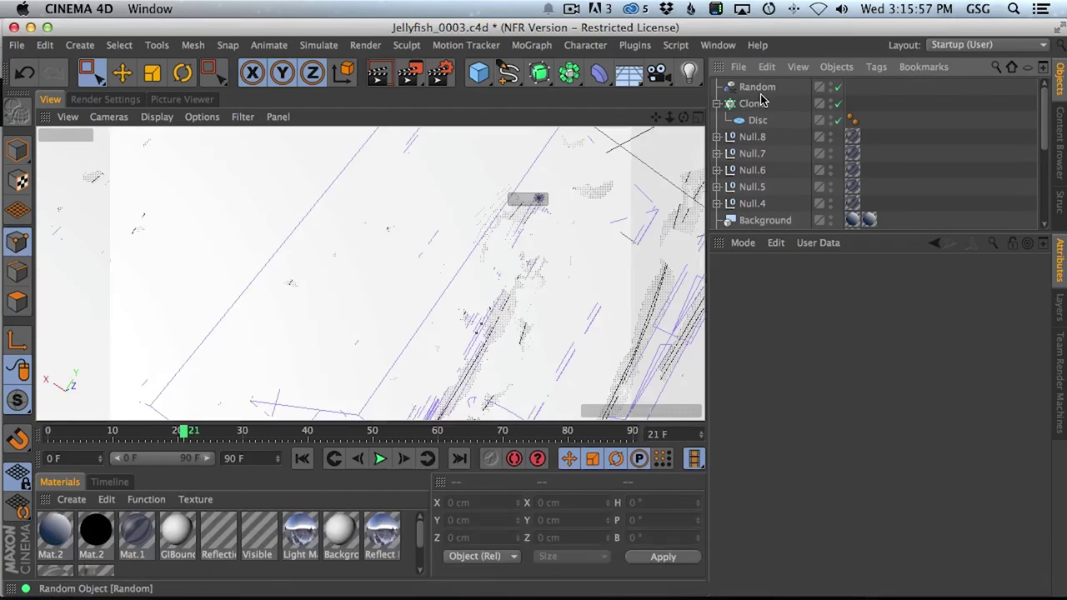
Set the cloned Disc's outer radius to 2 cm and start a test render in the Picture Viewer.
click(754, 103)
click(757, 120)
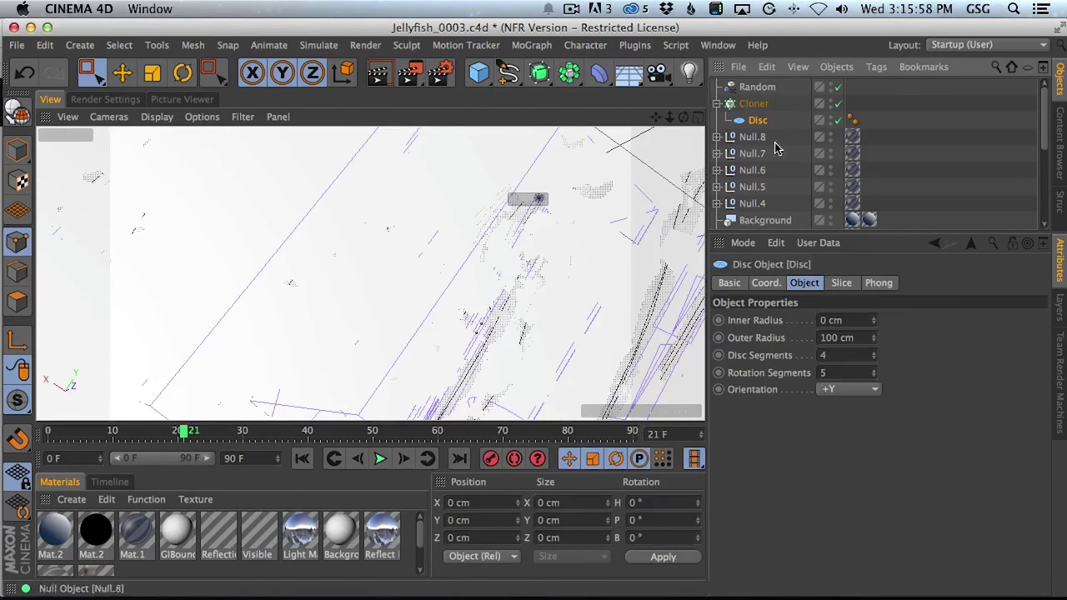
drag(855, 337, 779, 309)
text(2)
key(Return)
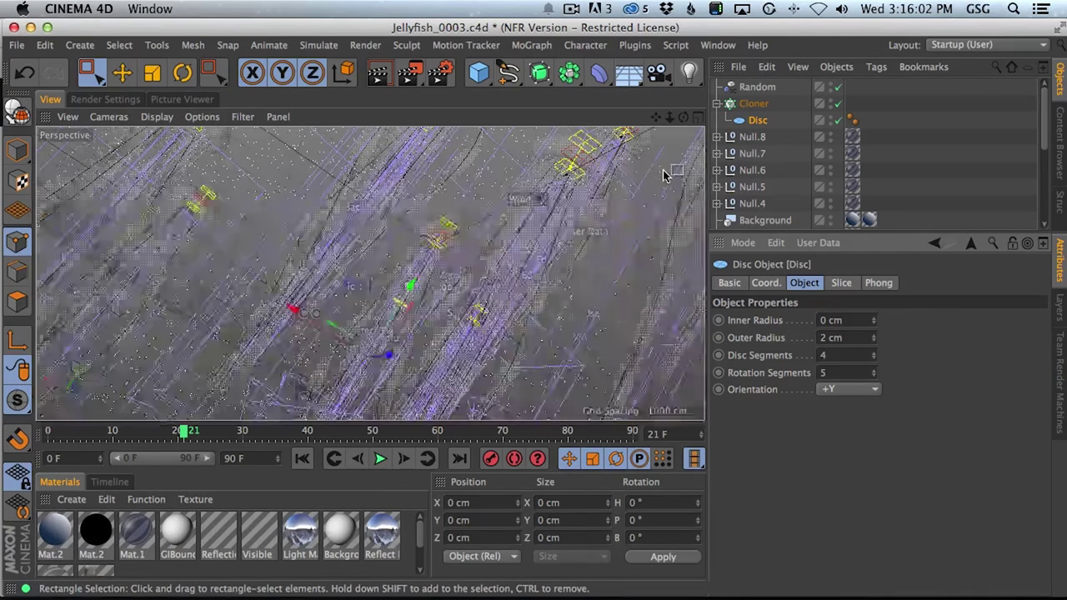
click(105, 99)
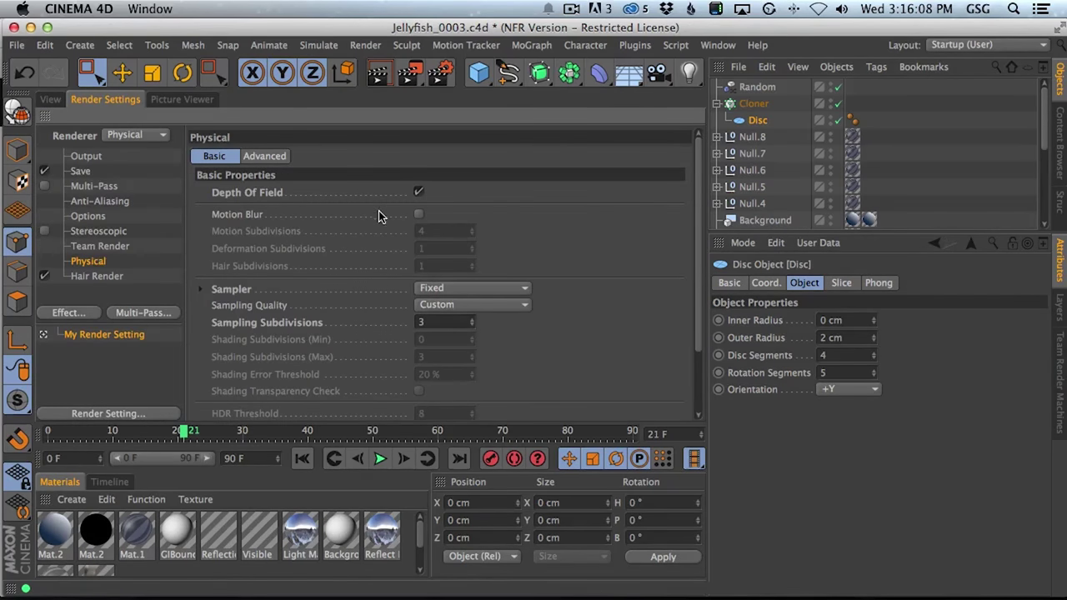
key(shift+r)
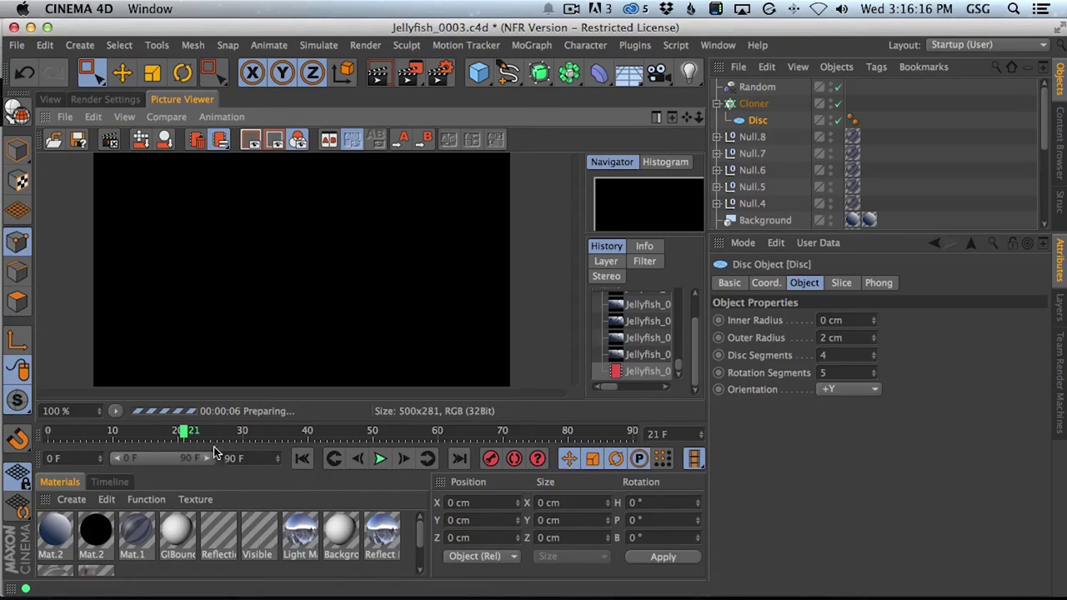
Create a new material and apply it to the cloned Disc.
click(70, 499)
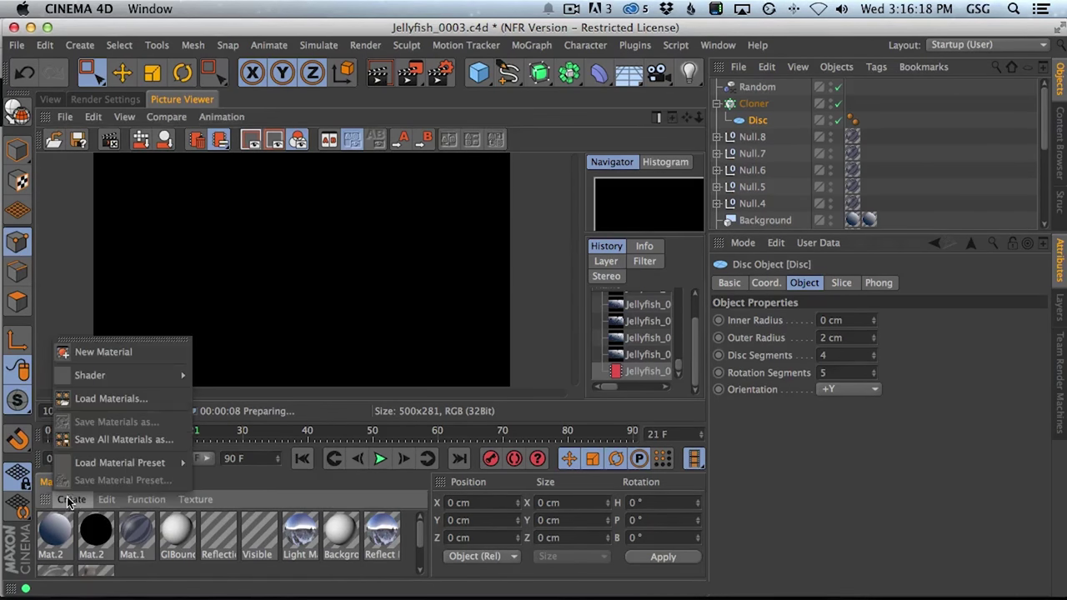
click(75, 351)
drag(54, 538, 759, 120)
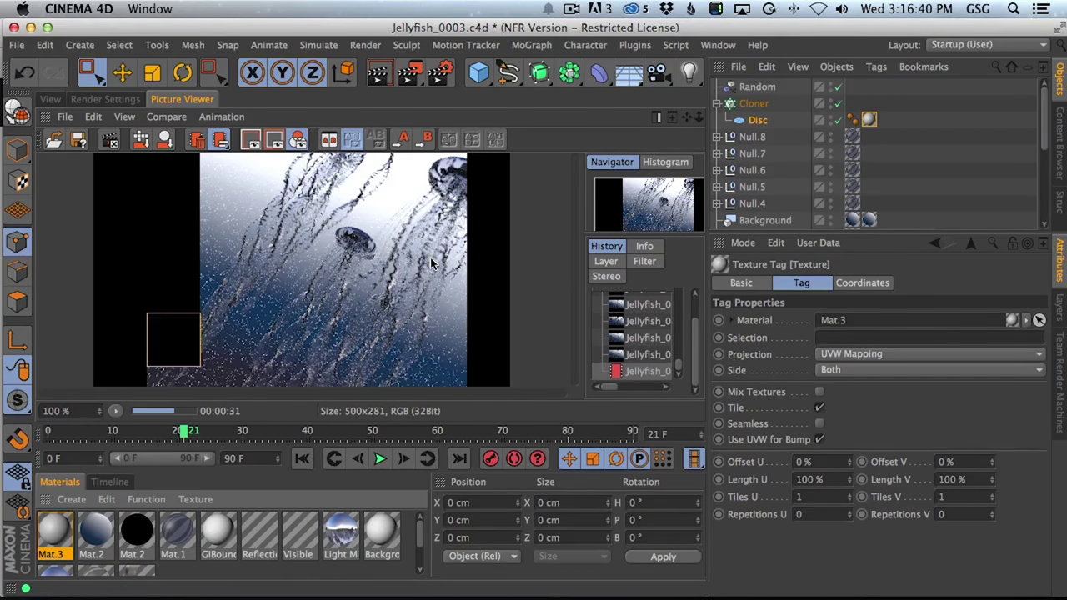
Set the Cloner's grid array count to 20 clones along each of the first two axes.
click(754, 105)
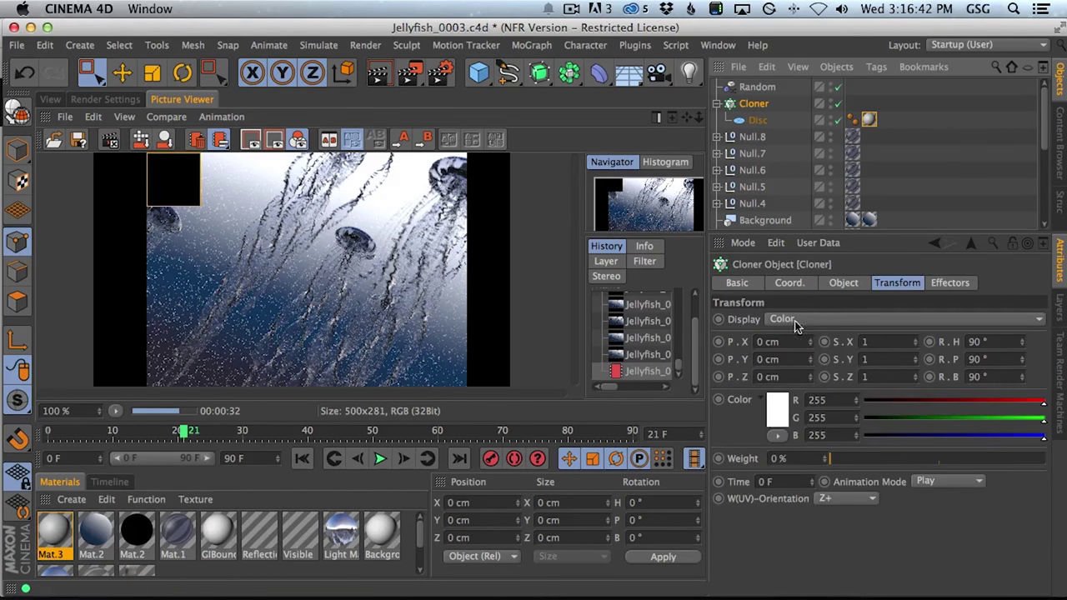
click(843, 281)
click(804, 395)
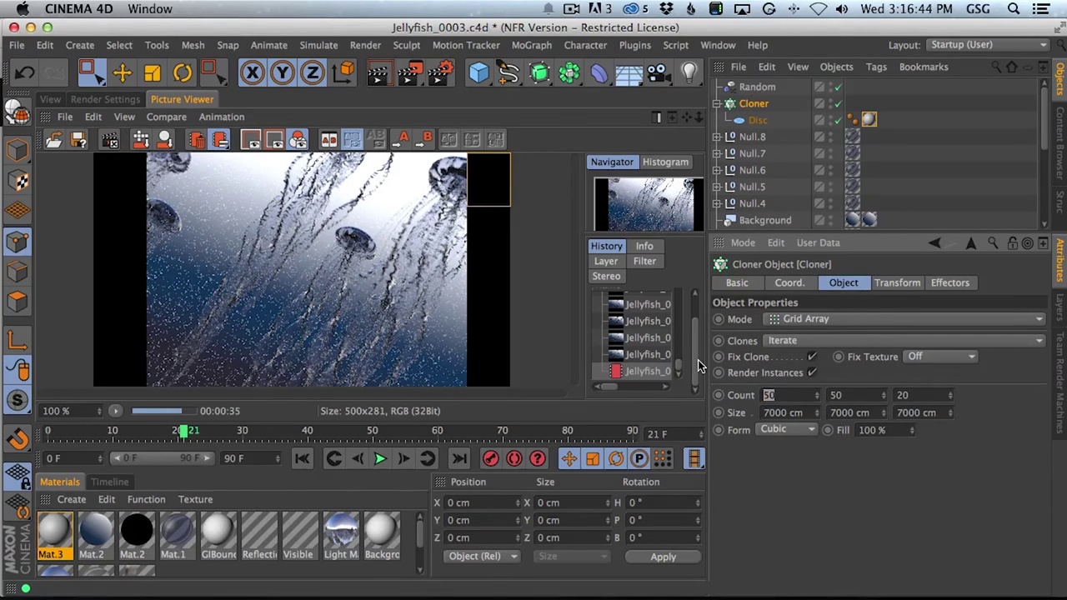
text(20)
key(Tab)
text(20)
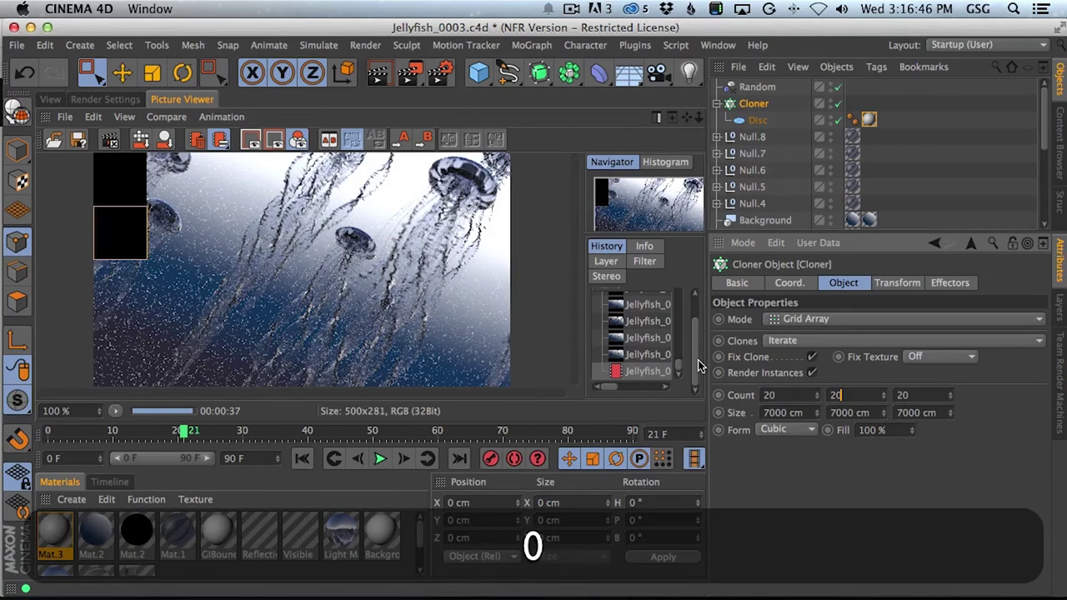
key(Tab)
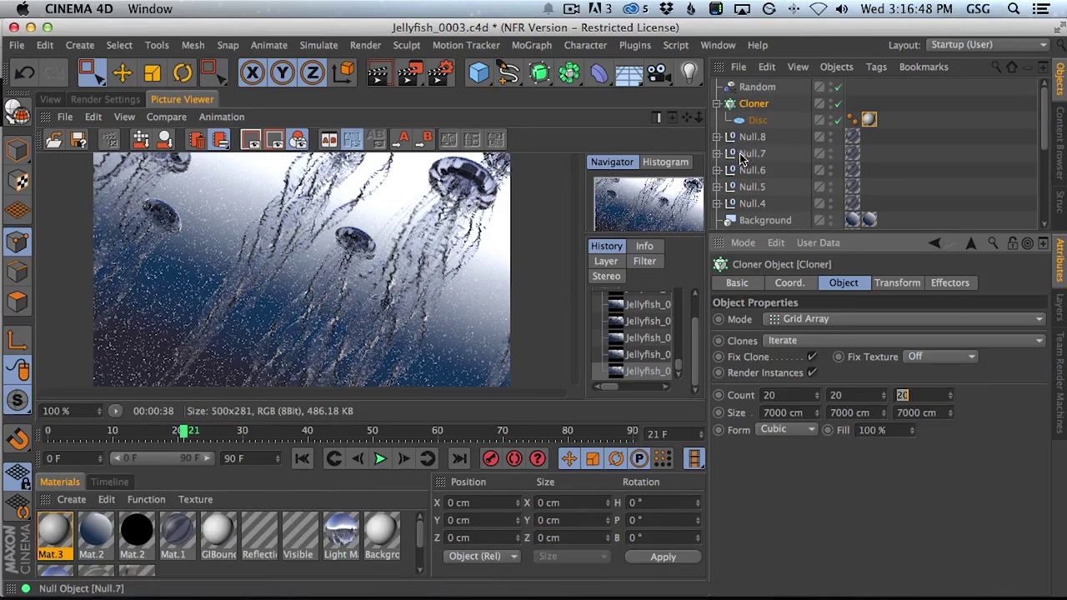
Duplicate the Disc inside the Cloner and set the copy's outer radius to 5 cm.
click(763, 122)
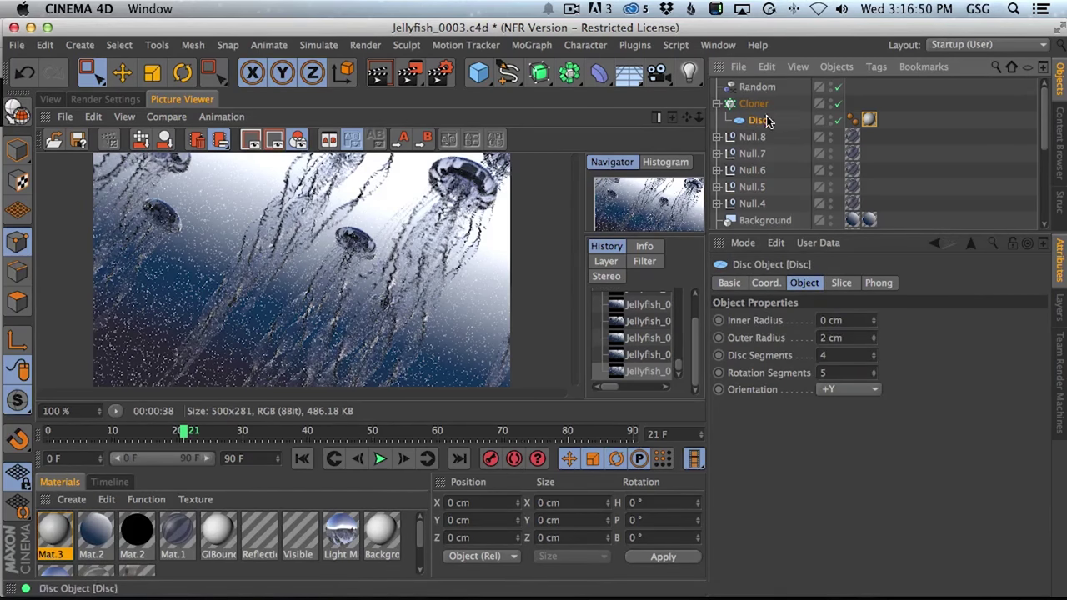
key(super+v)
drag(755, 86, 760, 125)
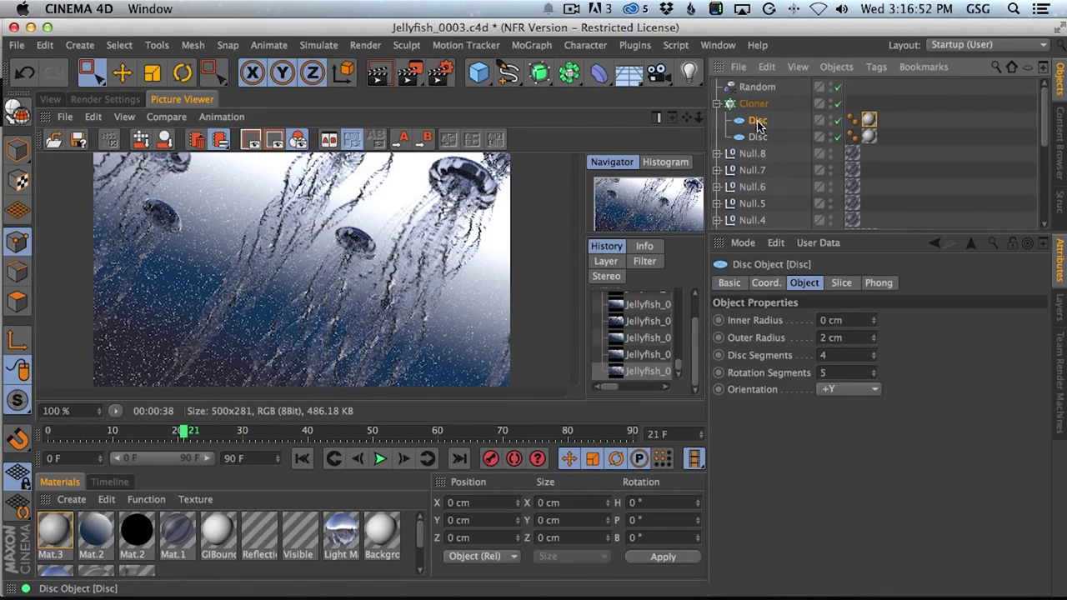
click(849, 337)
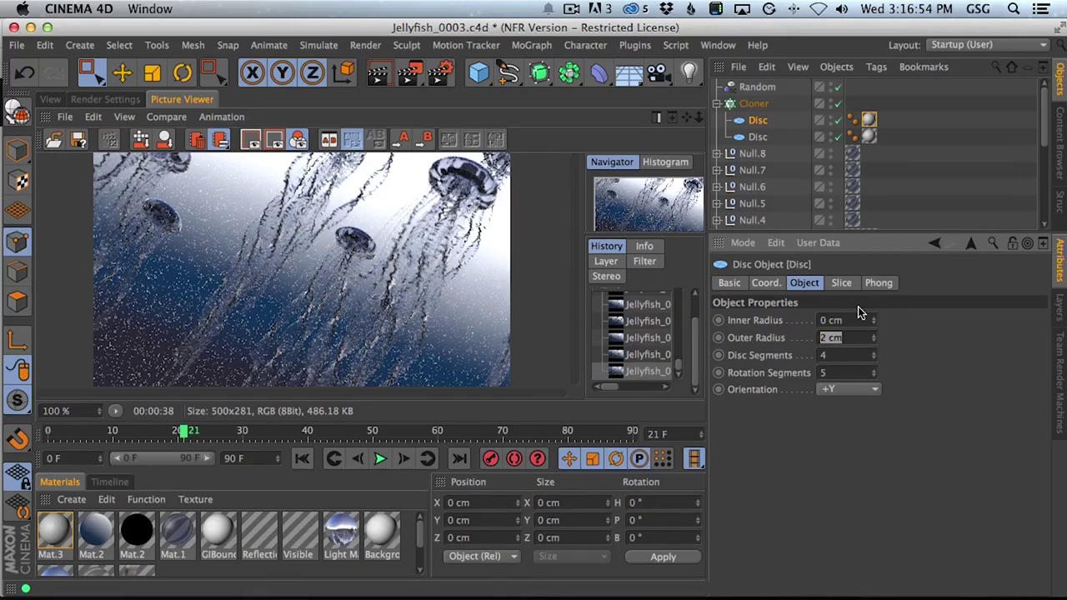
text(5)
key(Return)
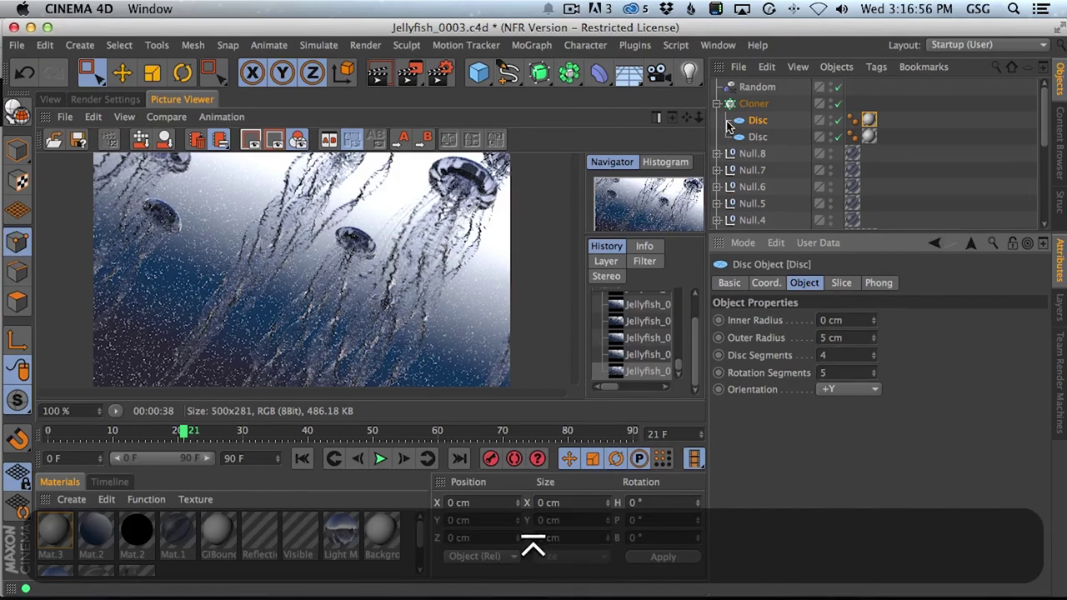
Review the Random effector's transform parameters and start a new test render in the Picture Viewer.
click(757, 87)
click(941, 284)
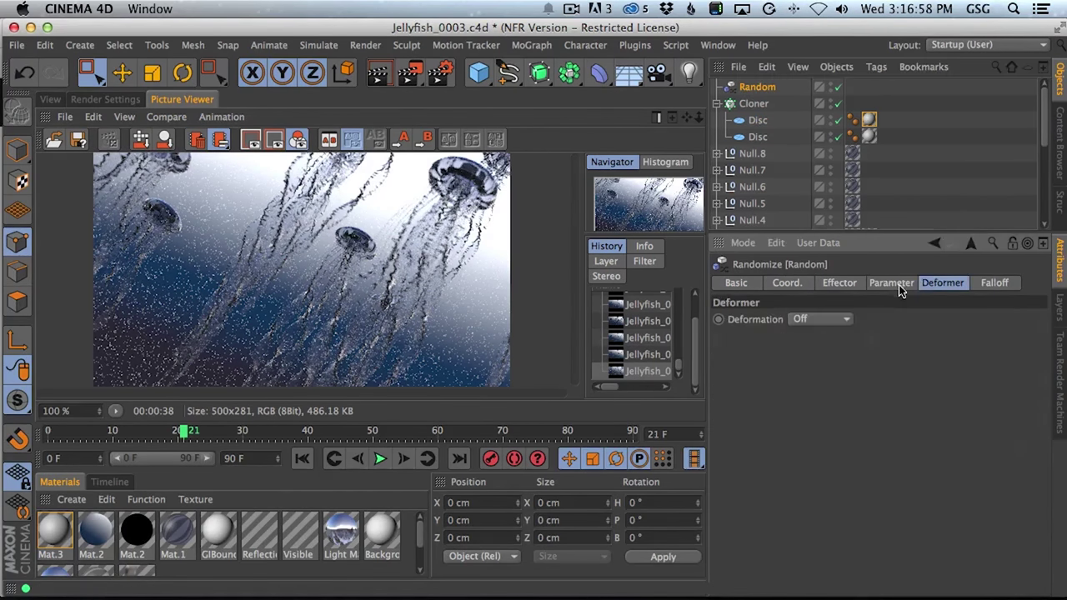
click(892, 284)
click(958, 368)
click(983, 401)
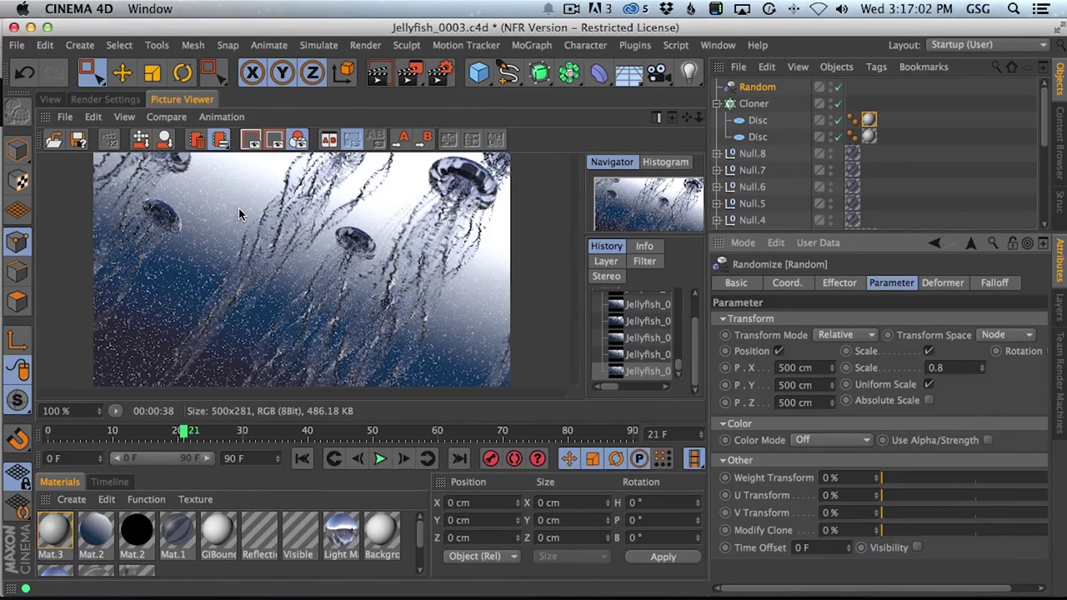
key(shift+super+r)
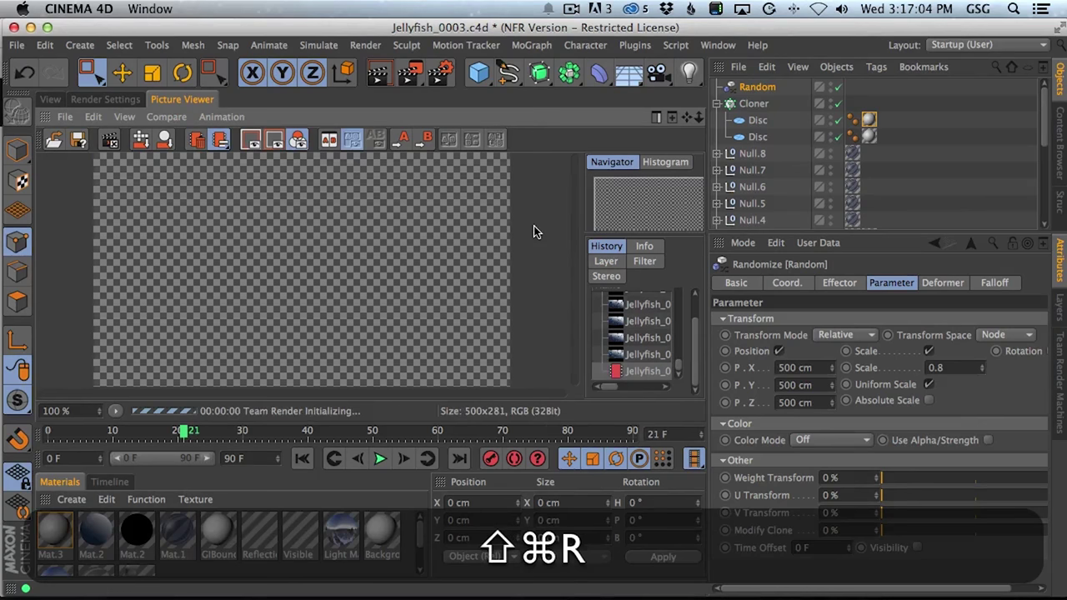
Set the Camera's physical F-Stop to 0.05.
click(716, 103)
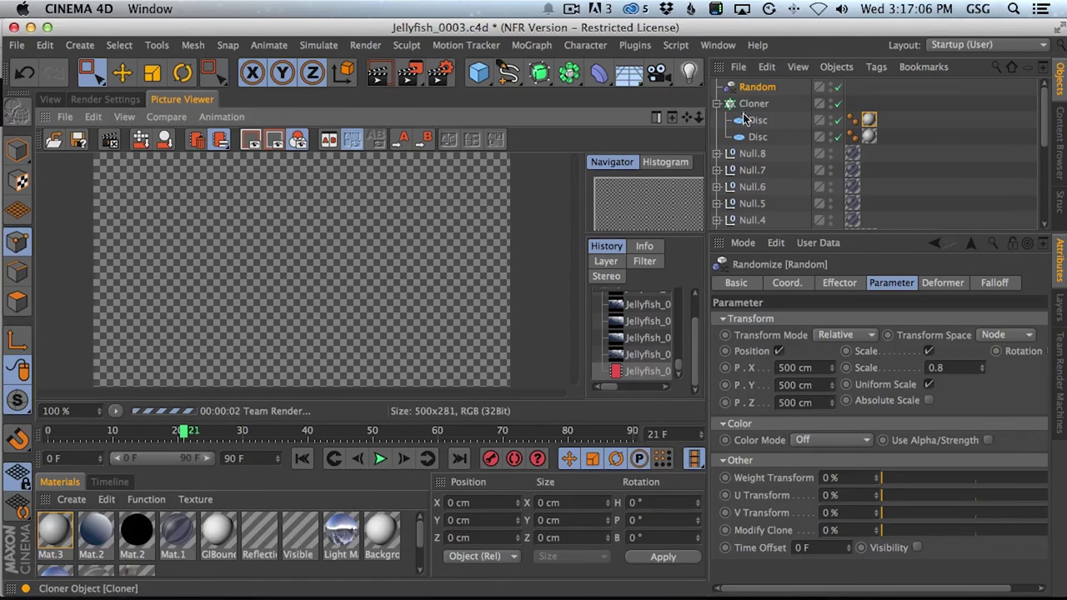
scroll(1047, 142, down, 5)
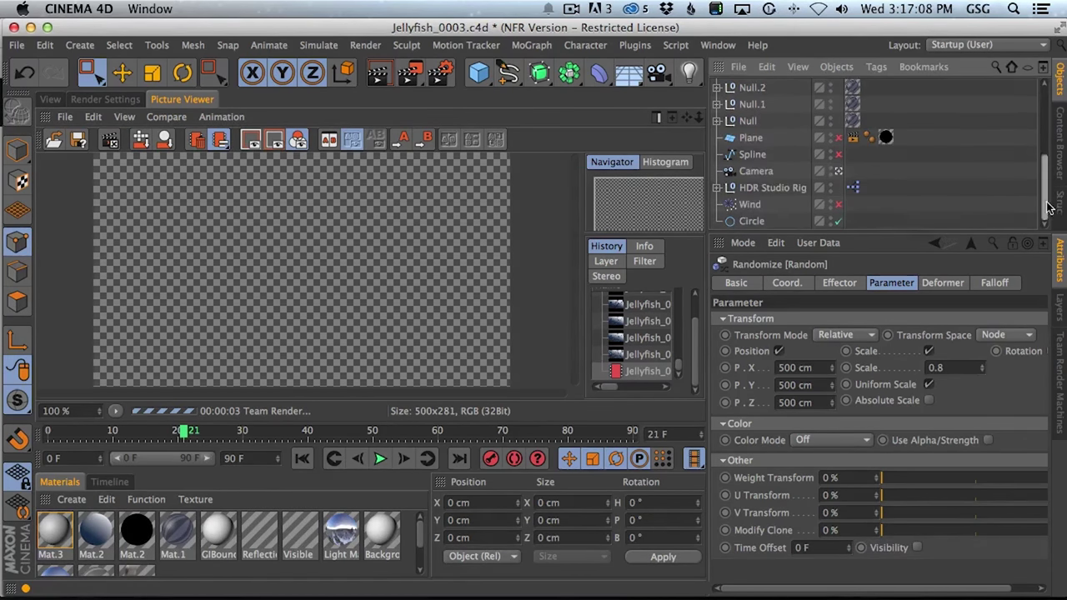
click(756, 171)
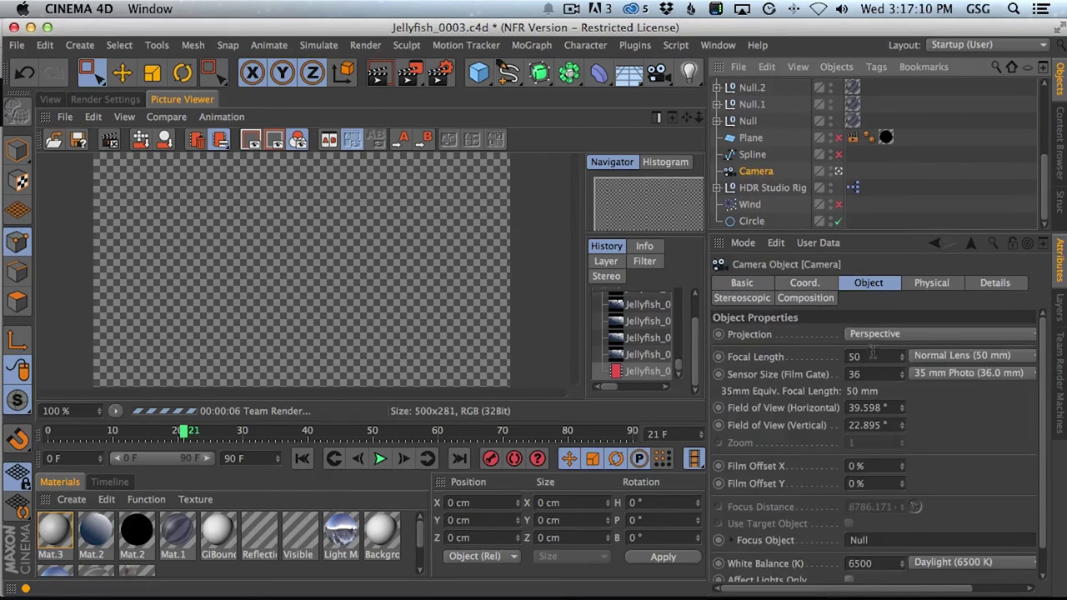
click(932, 284)
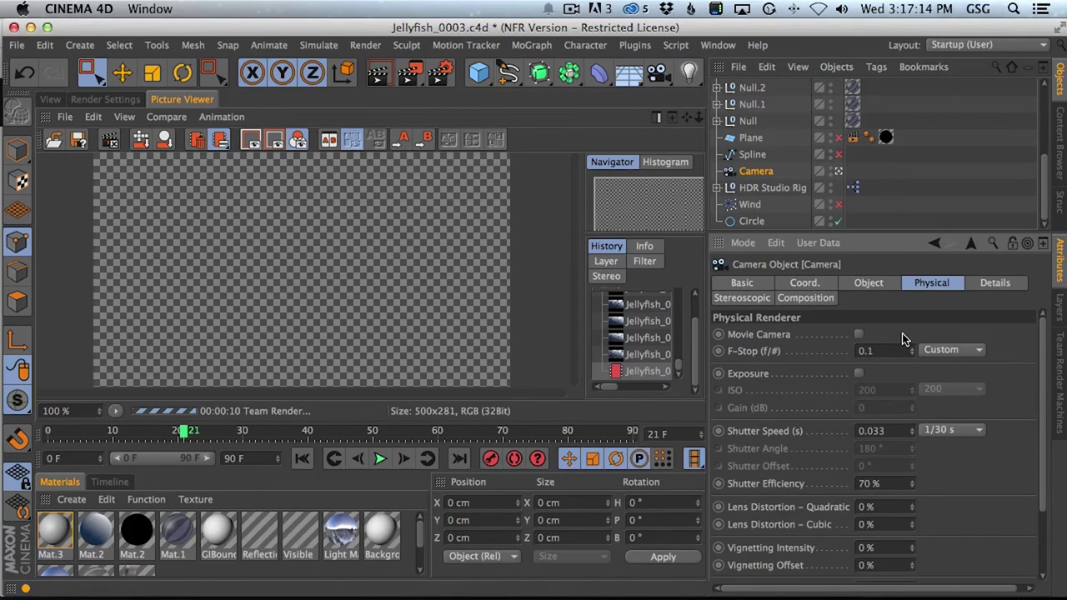
key(BackSpace)
text(01)
key(BackSpace)
text(5)
key(Return)
scroll(914, 93, up, 5)
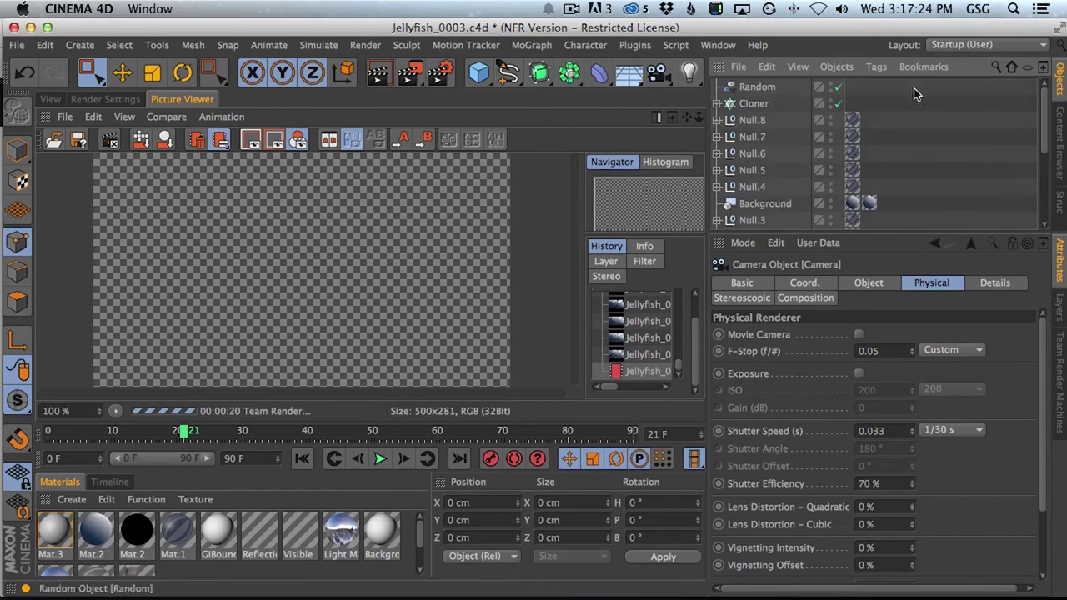
Review the Cloner's child discs and its grid array object properties.
click(755, 104)
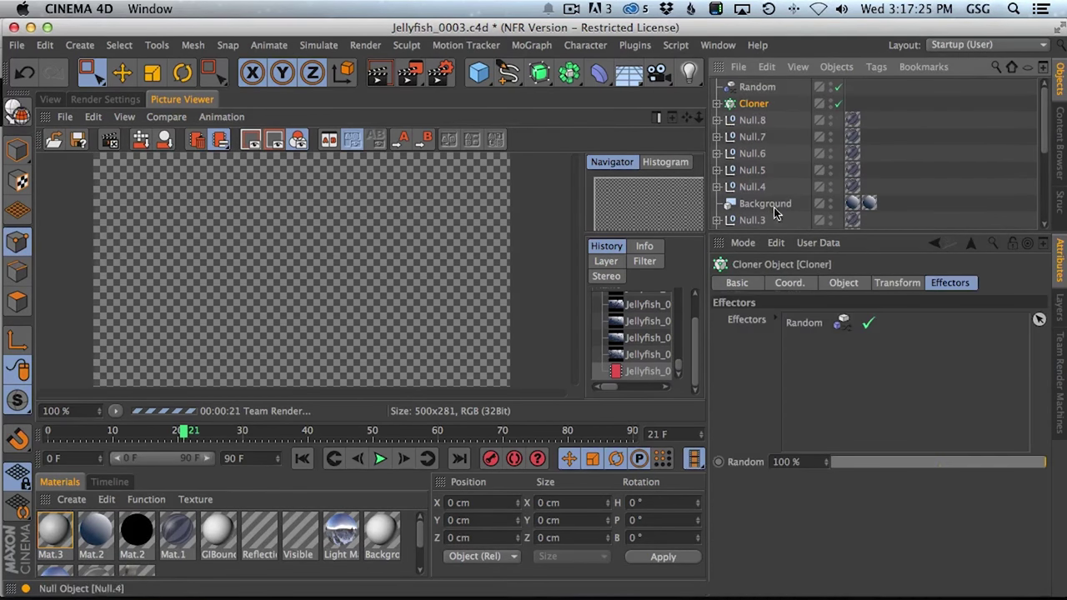
click(716, 103)
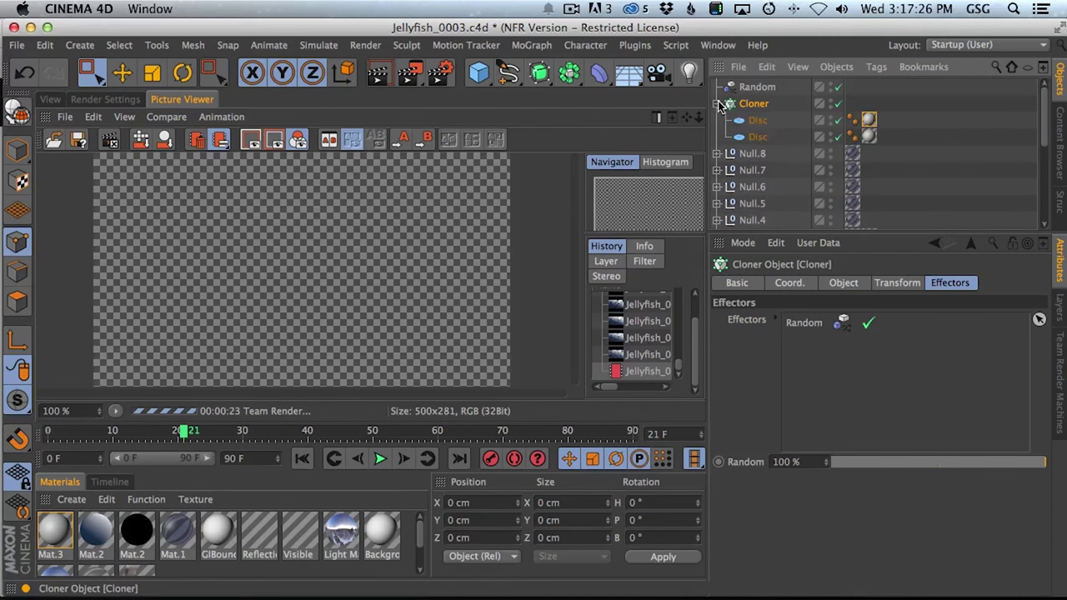
click(842, 283)
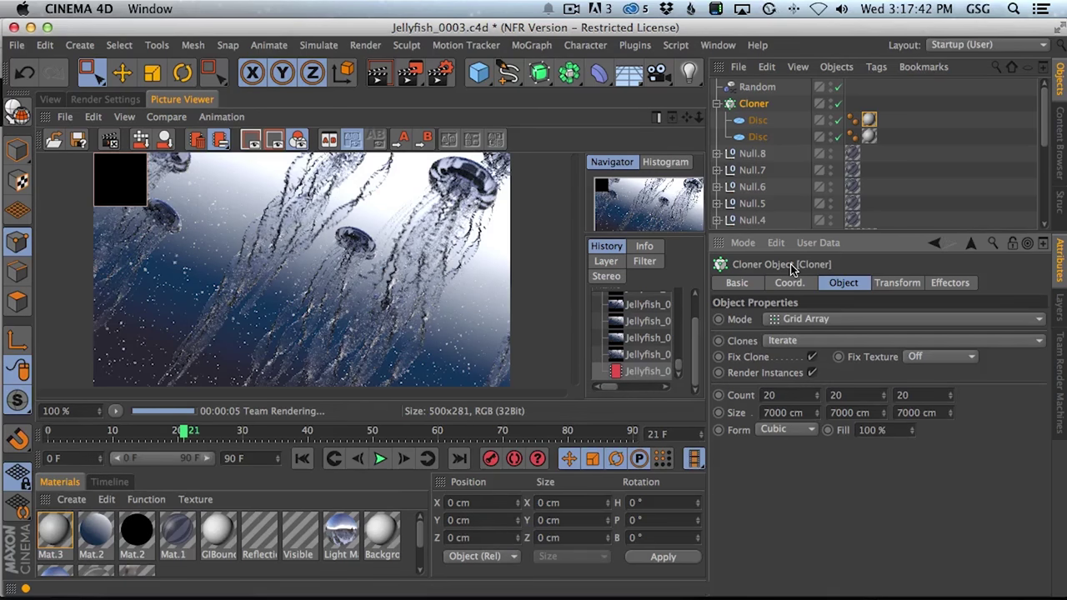
click(752, 106)
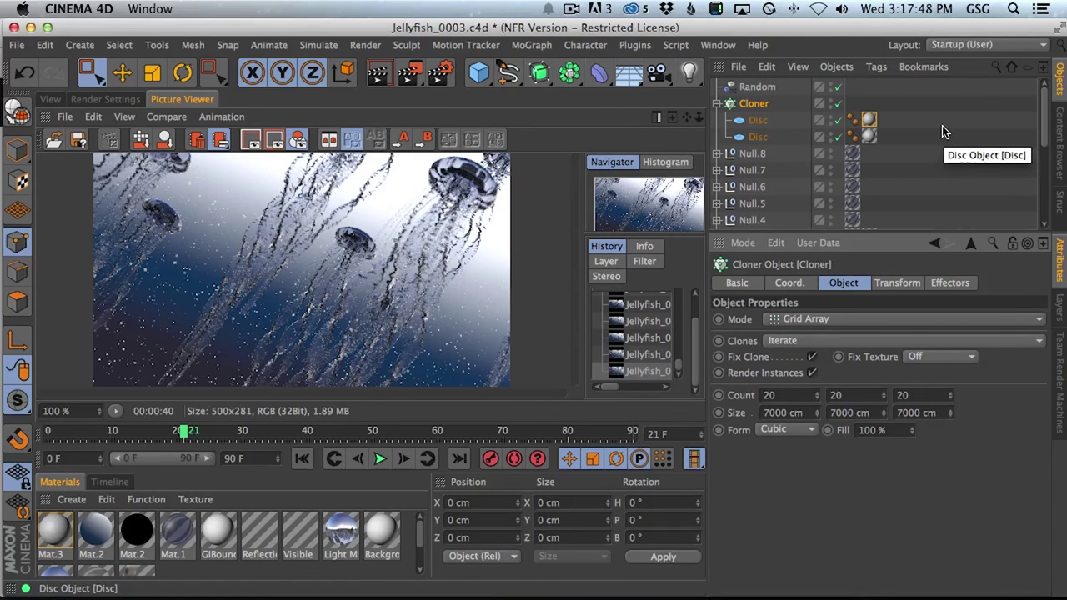
Set the Camera's physical F-Stop to 0.01 for a stronger depth of field.
drag(1045, 117, 1038, 203)
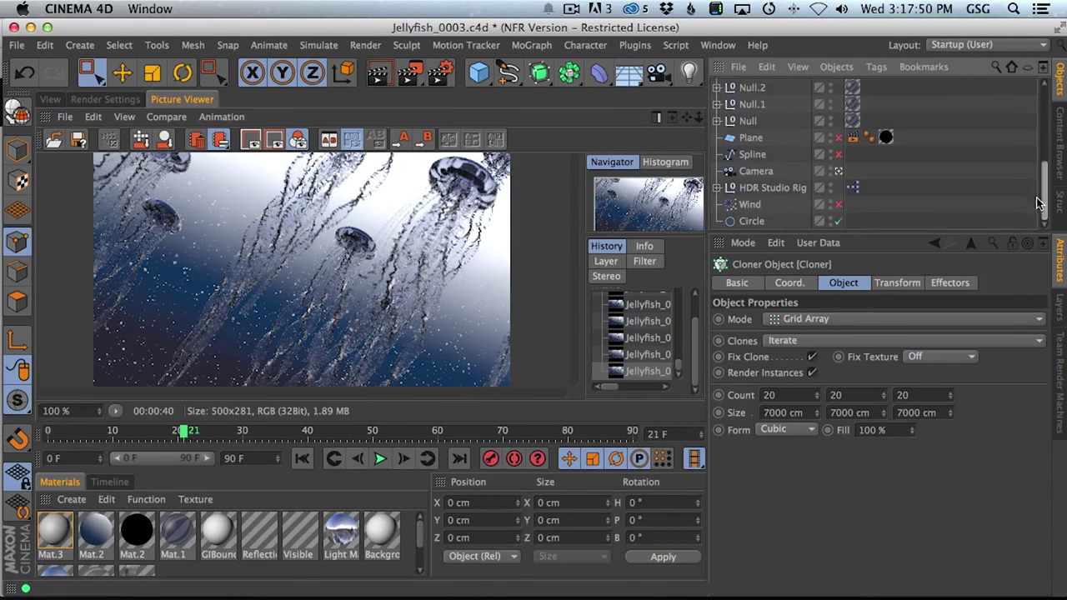
click(766, 190)
click(755, 171)
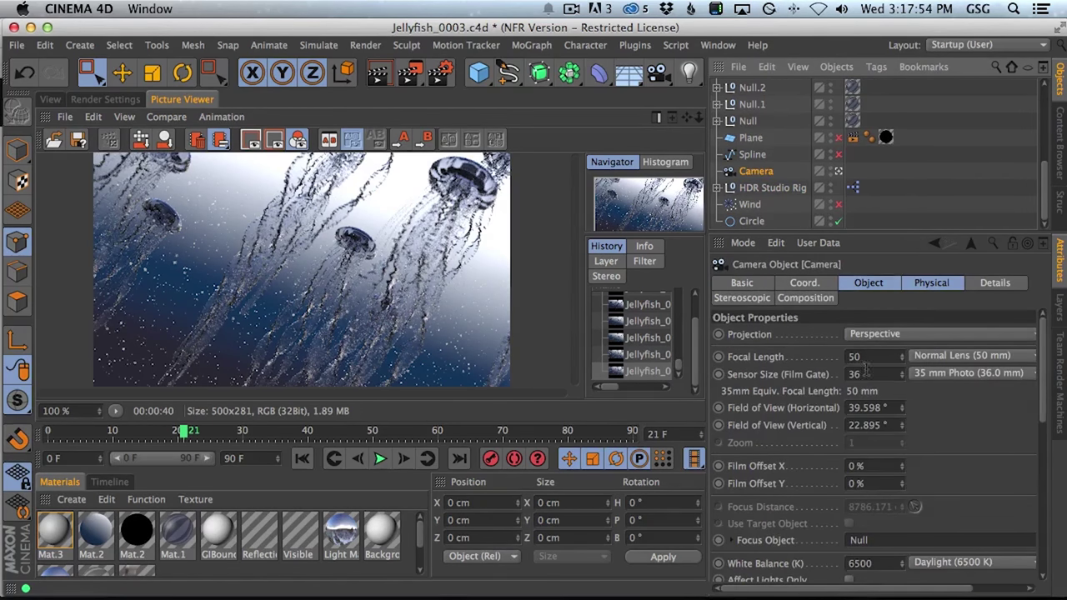
click(931, 284)
click(888, 351)
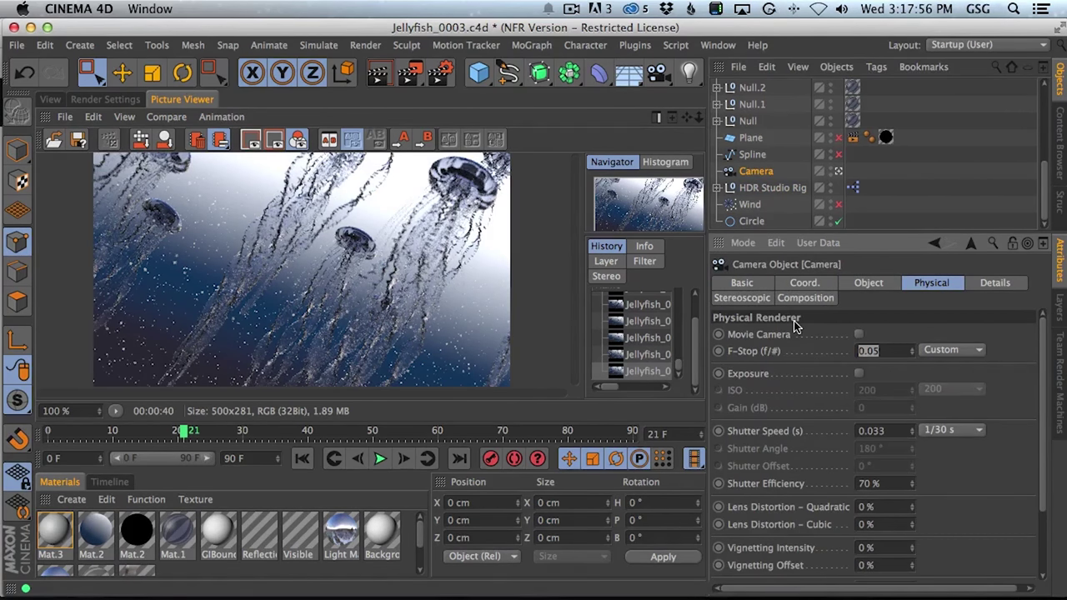
text(0.01)
key(Return)
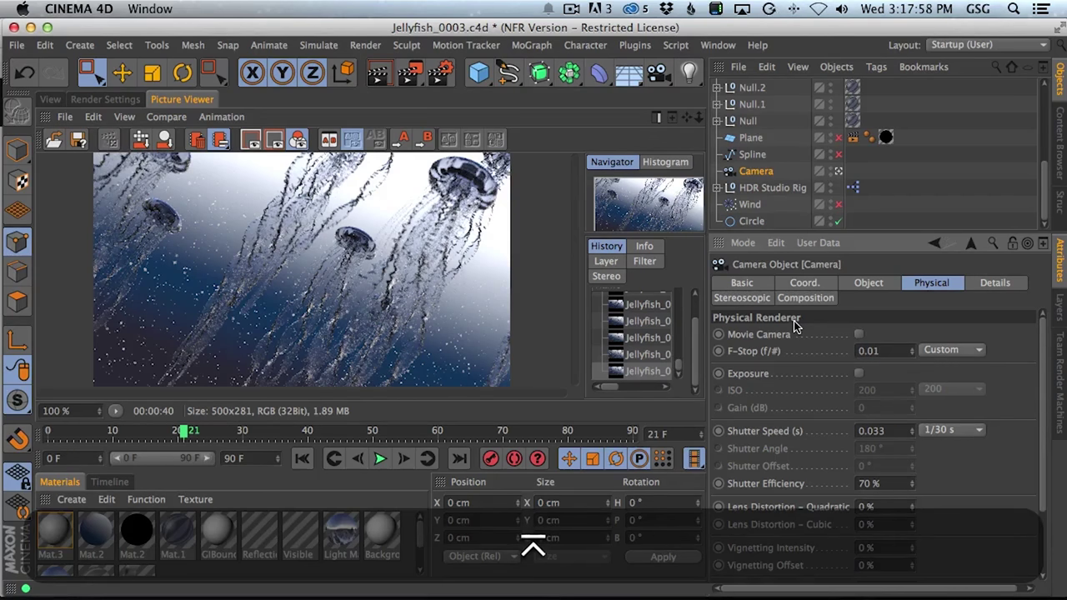
Recolor the middle knot of the Luminance gradient in the blue background material Mat.2 to a darker, desaturated blue-gray.
click(97, 532)
double_click(98, 533)
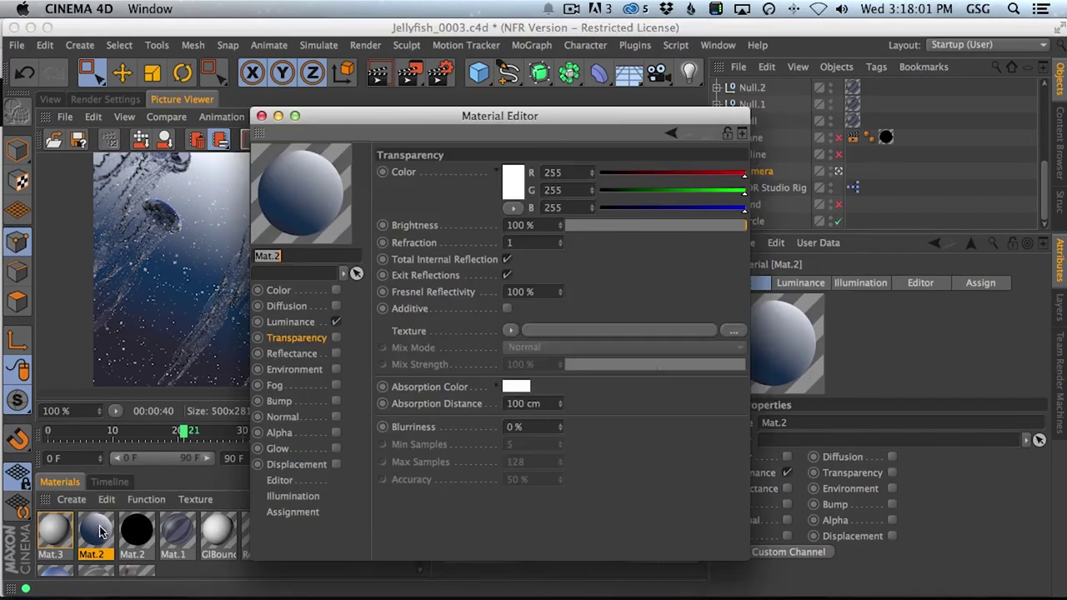
click(317, 323)
click(554, 250)
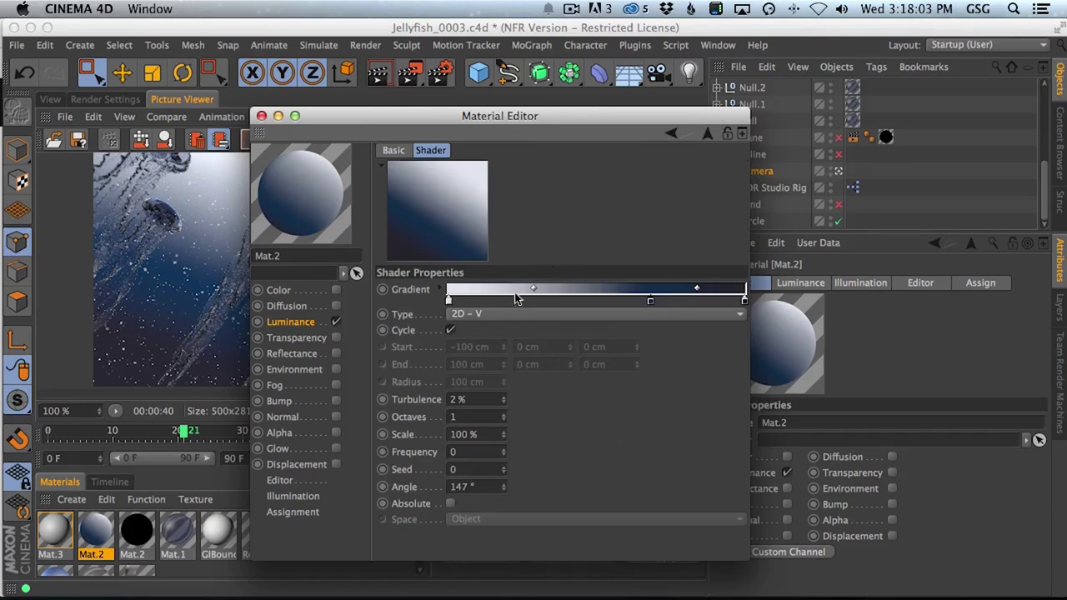
double_click(649, 300)
drag(481, 289, 511, 279)
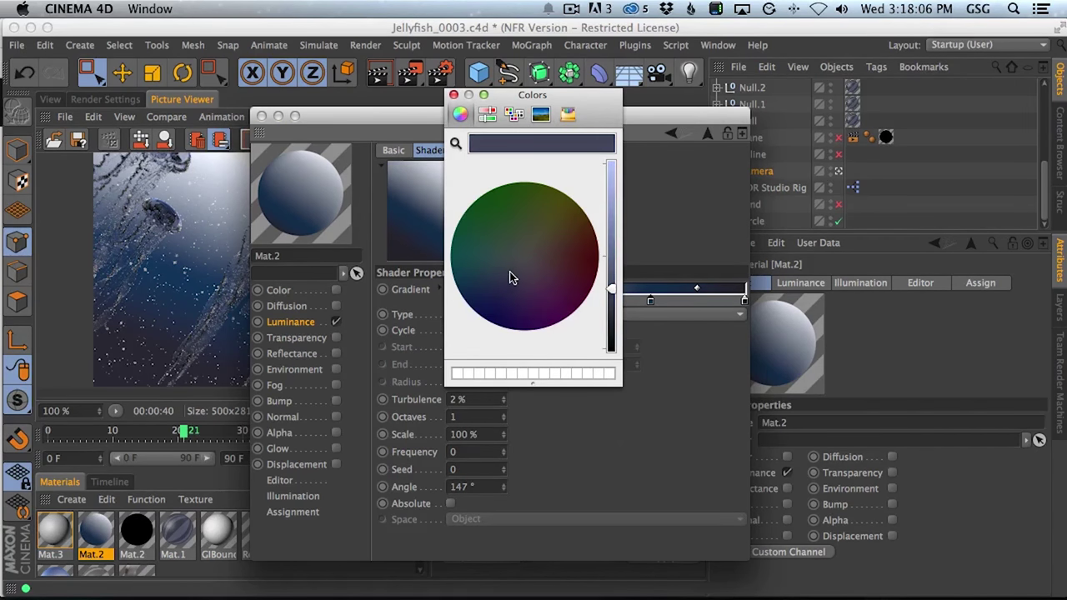
click(615, 306)
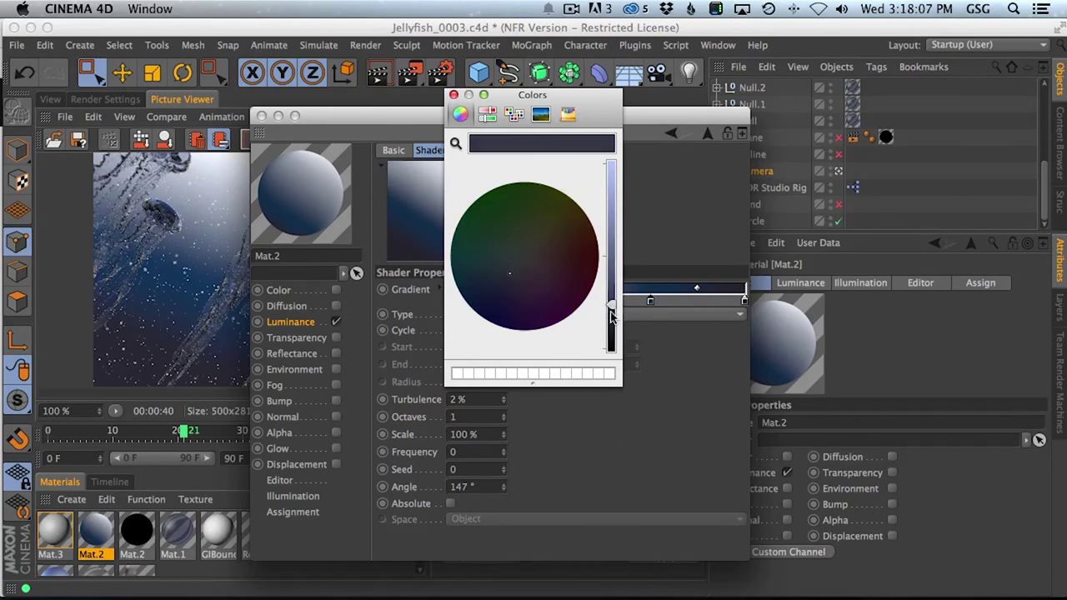
click(454, 97)
Shift the gradient's first bias handle slightly toward the dark end and the middle knot slightly toward the light end, undoing the last bias change.
drag(536, 291, 544, 291)
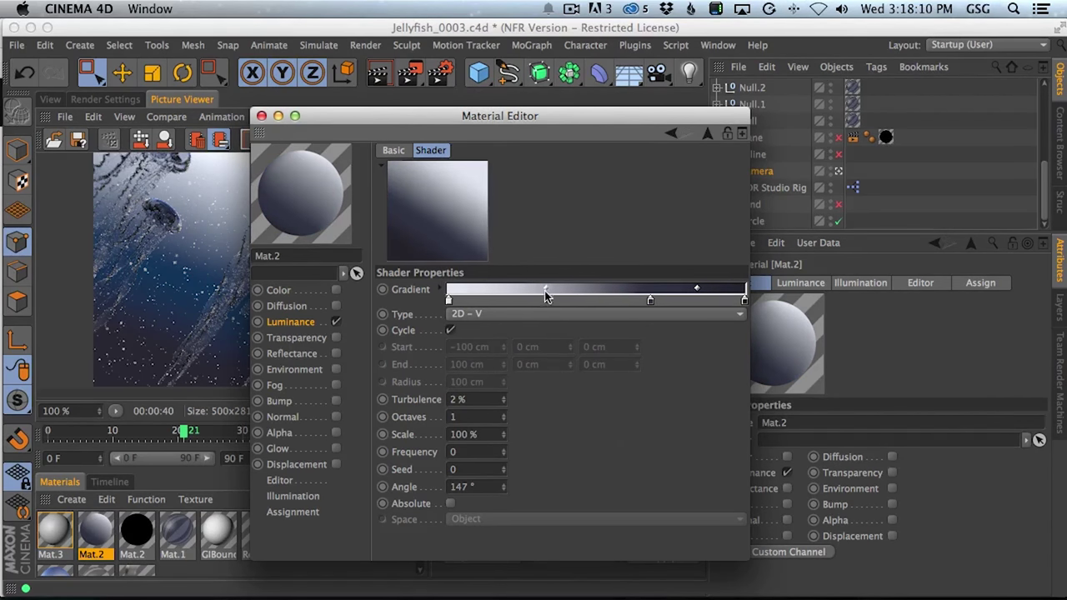
drag(648, 303, 697, 294)
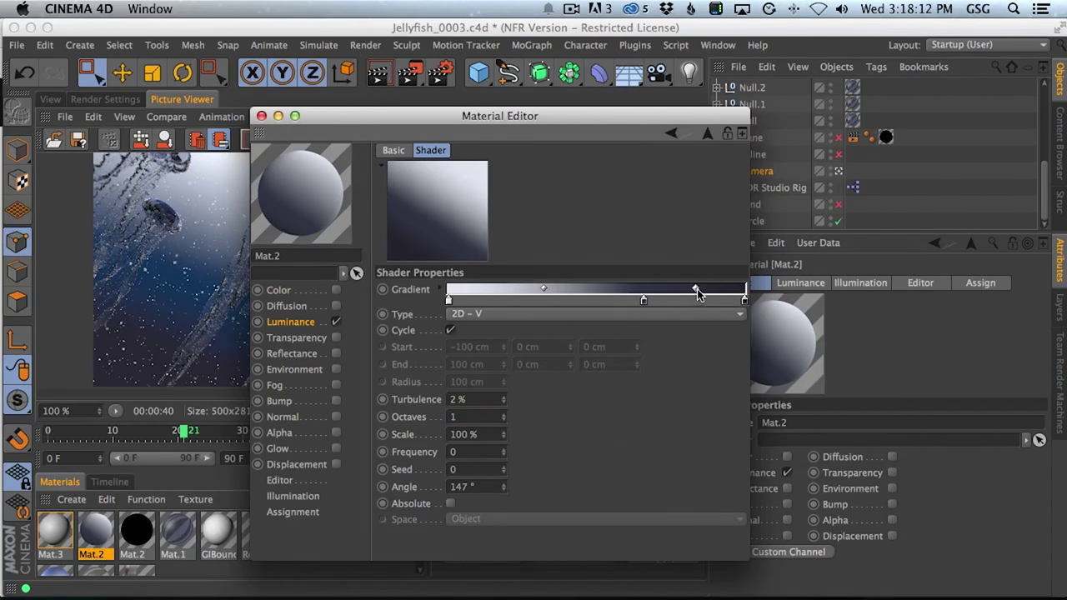
drag(543, 290, 496, 298)
key(super+z)
key(super+z)
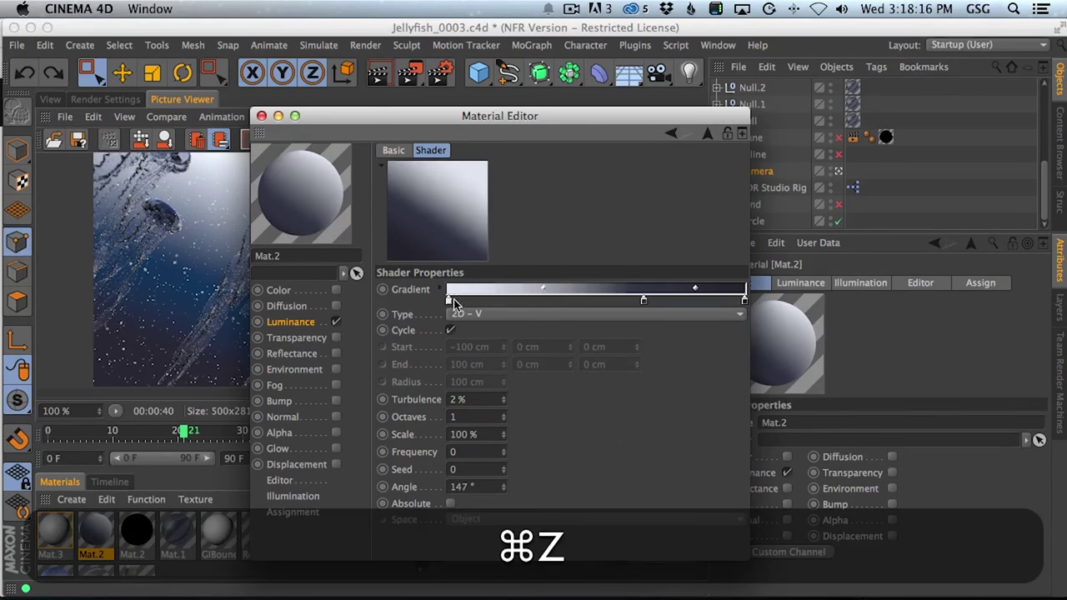
Recolor the gradient's first, lightest knot to a pale blue of RGB 195, 217, 243.
double_click(450, 299)
click(454, 95)
drag(513, 122, 507, 116)
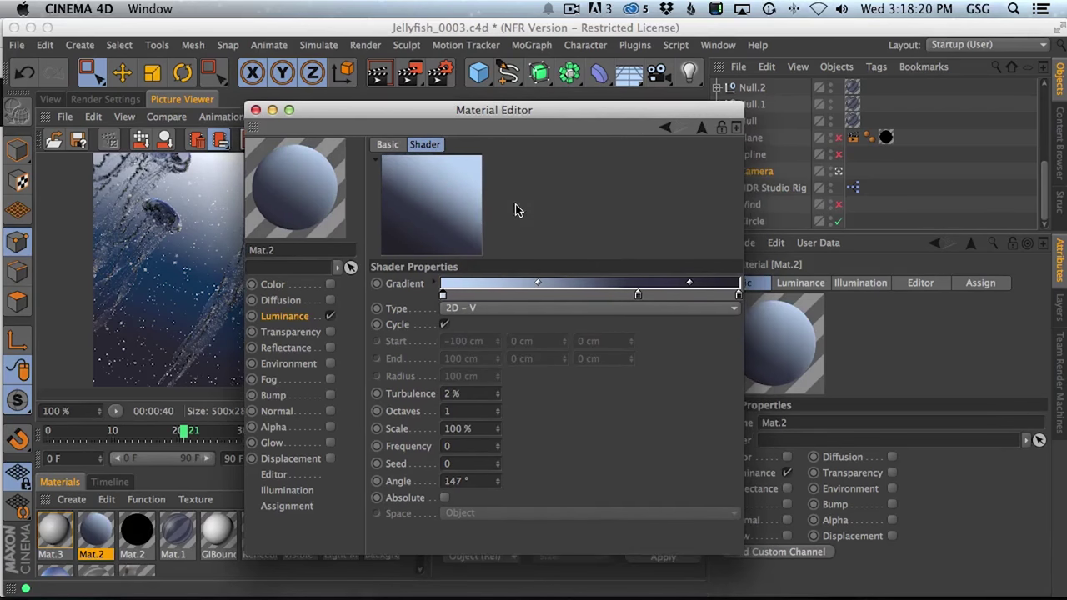
Expand the gradient's knot settings and set the first knot's interpolation to Cubic Bias.
click(435, 284)
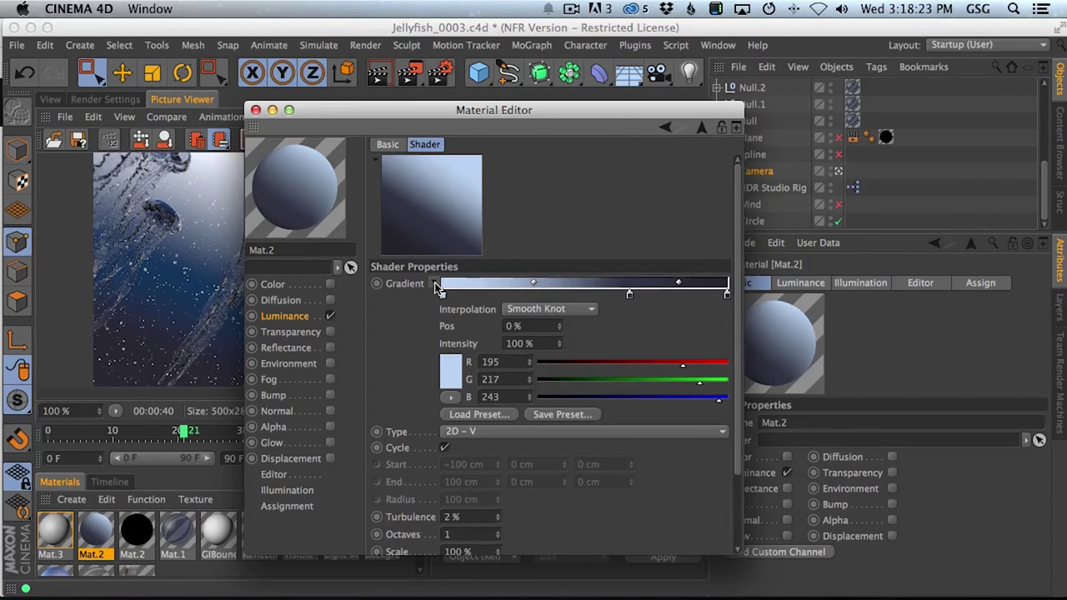
click(538, 308)
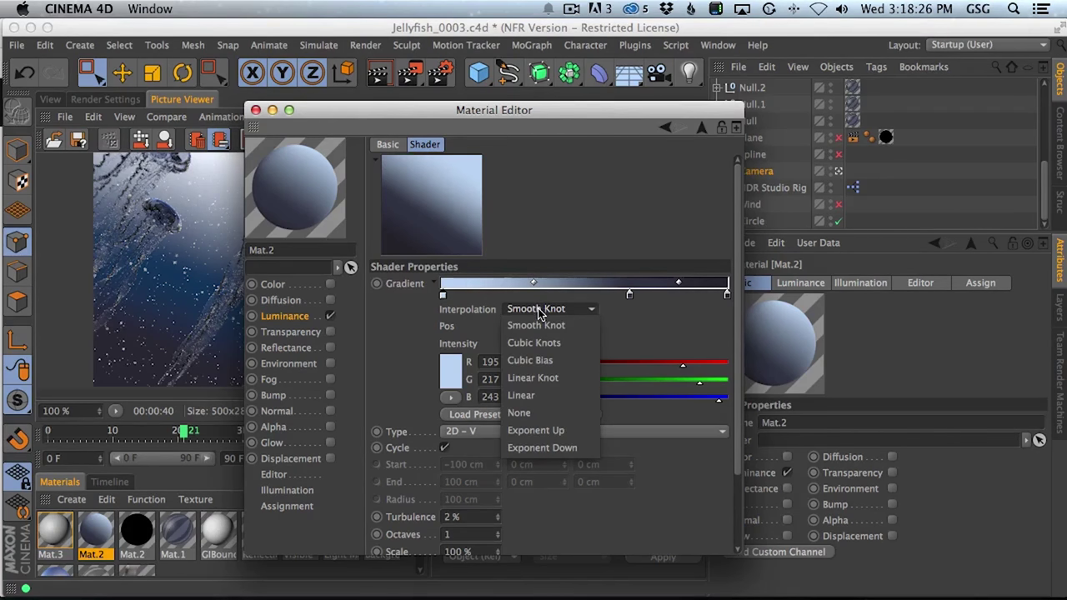
click(552, 360)
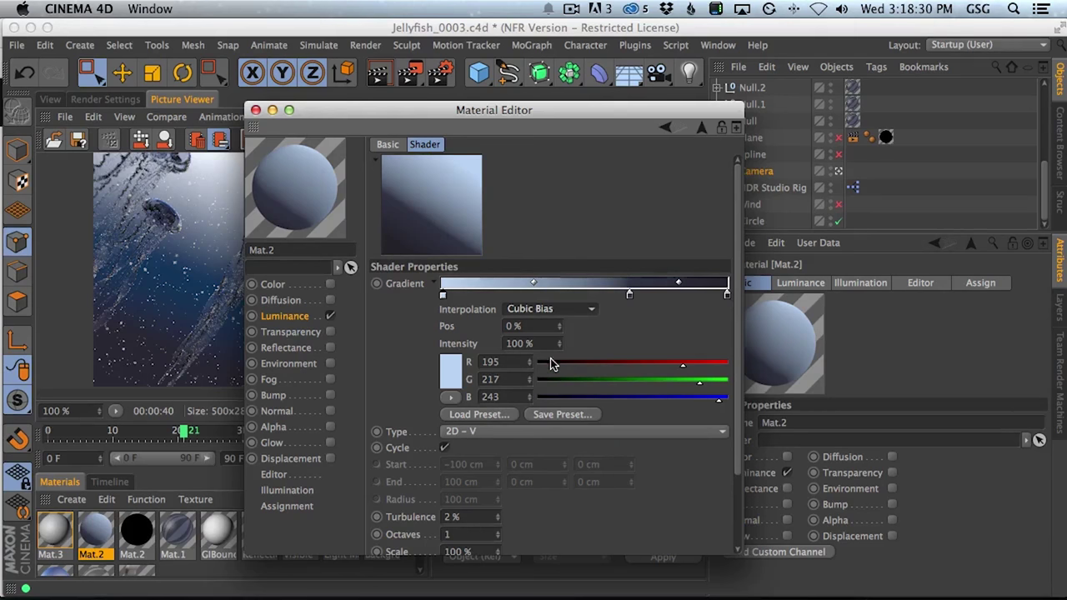
Move the gradient's middle knot toward the light end to about 56% and set its interpolation to Cubic Knots.
drag(629, 295, 602, 297)
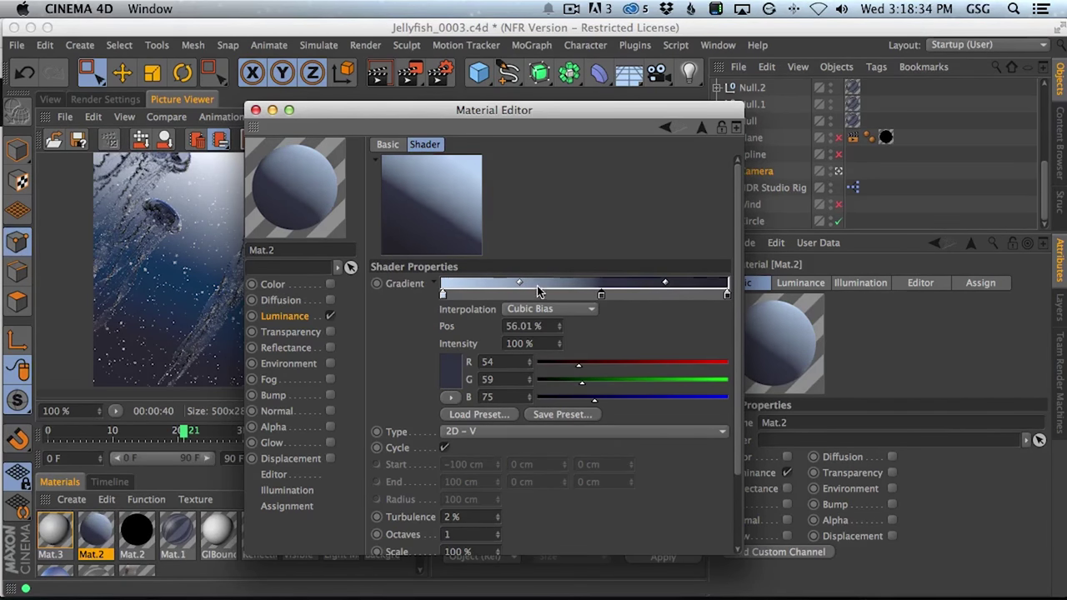
click(525, 312)
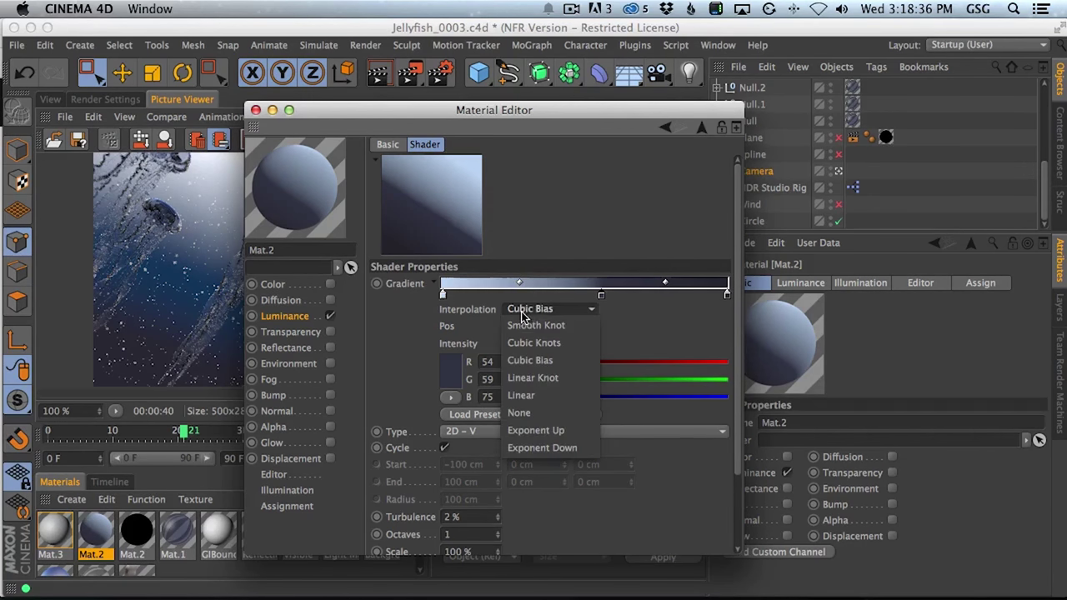
click(638, 330)
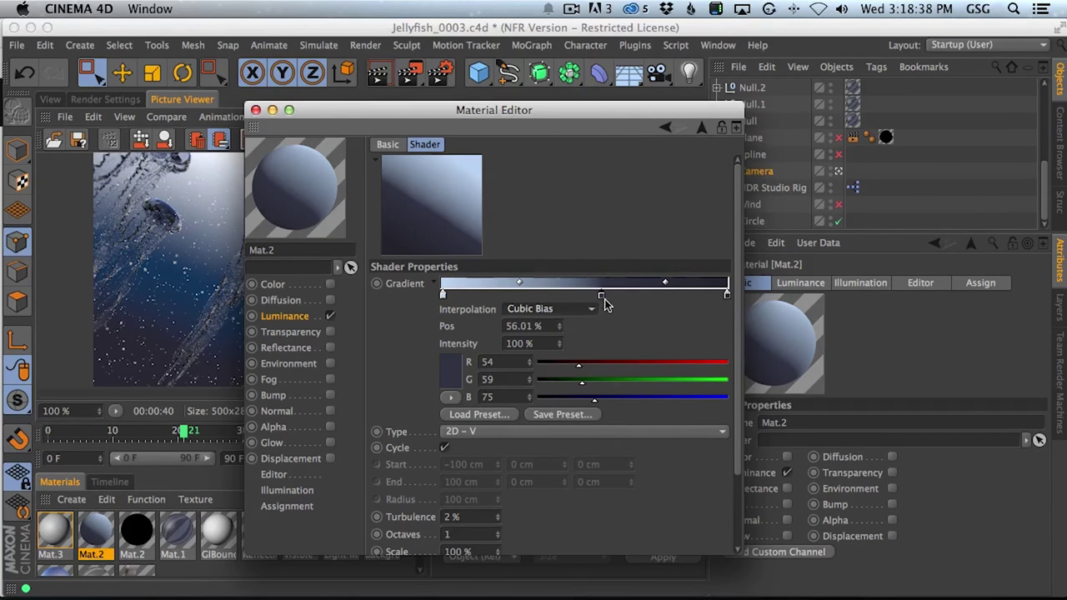
click(540, 315)
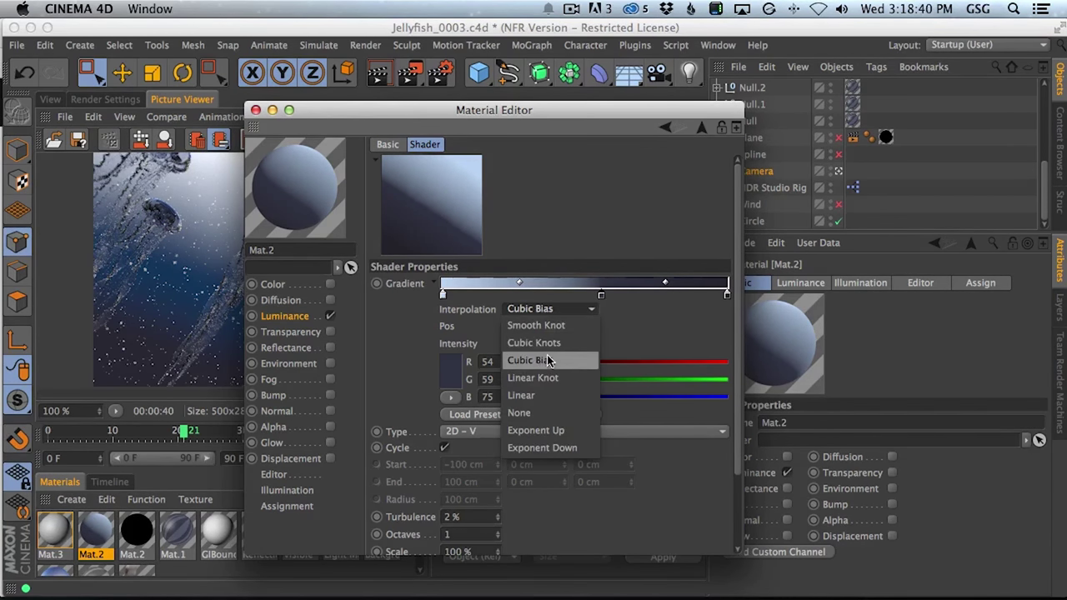
click(557, 344)
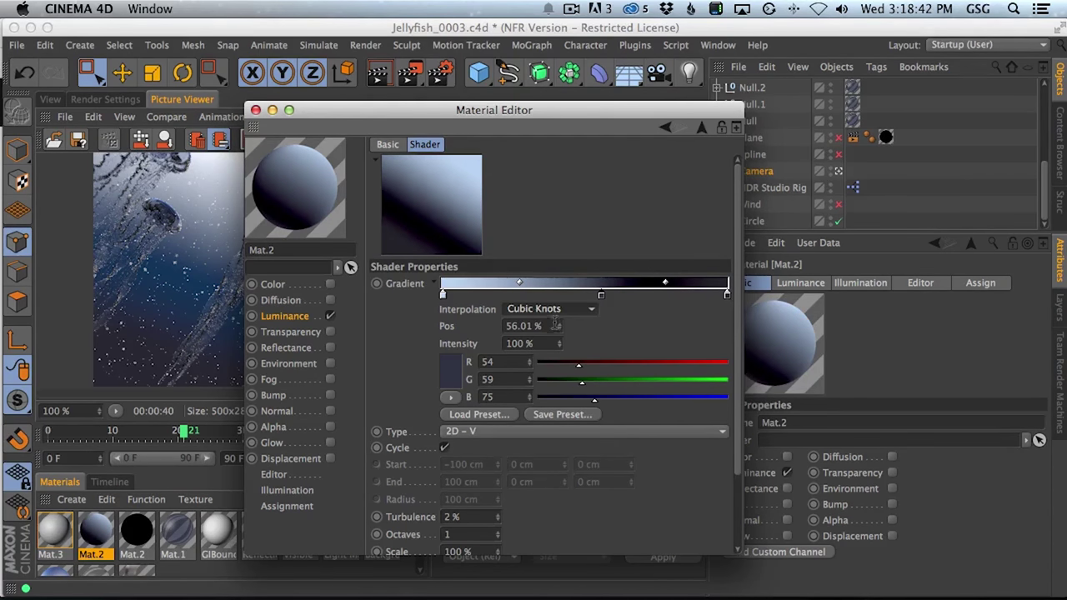
Test-render the frame to the Picture Viewer and move the Material Editor aside to inspect the new background gradient.
key(shift+super+r)
drag(437, 110, 621, 146)
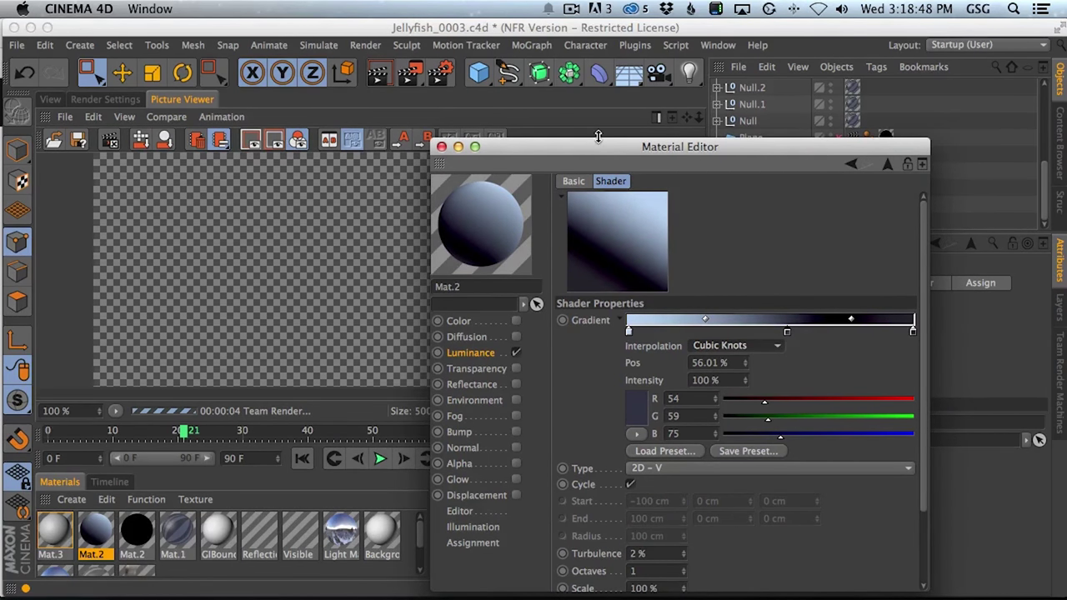
drag(578, 148, 589, 140)
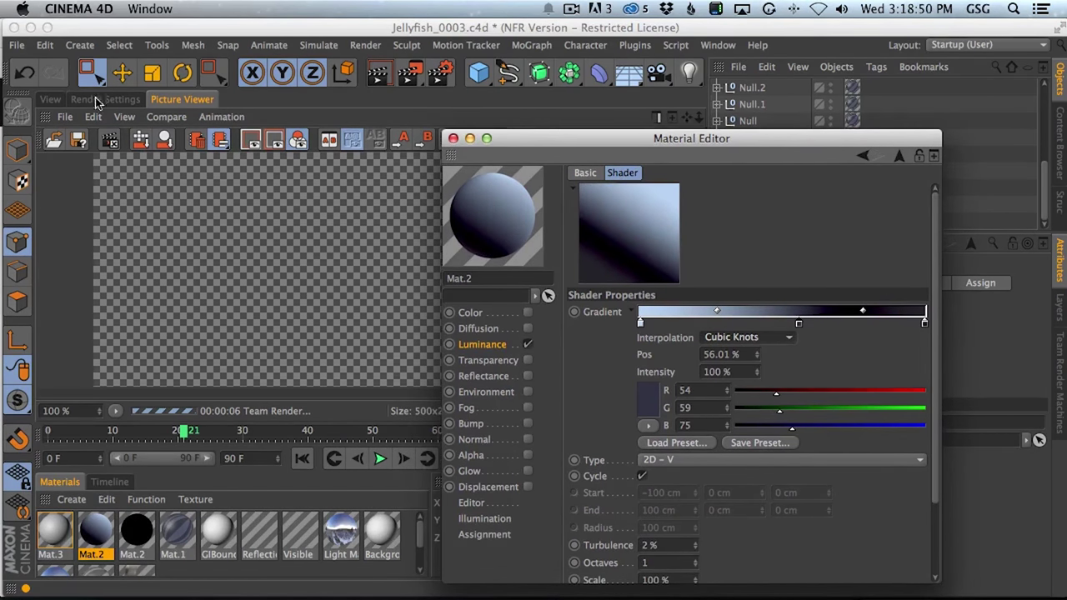
click(50, 100)
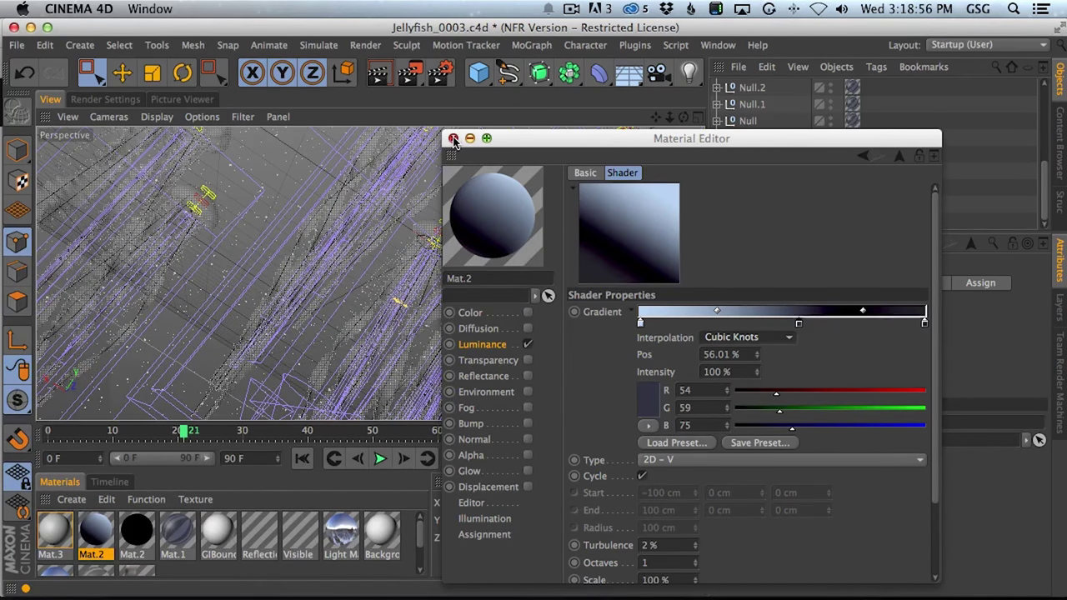
click(173, 99)
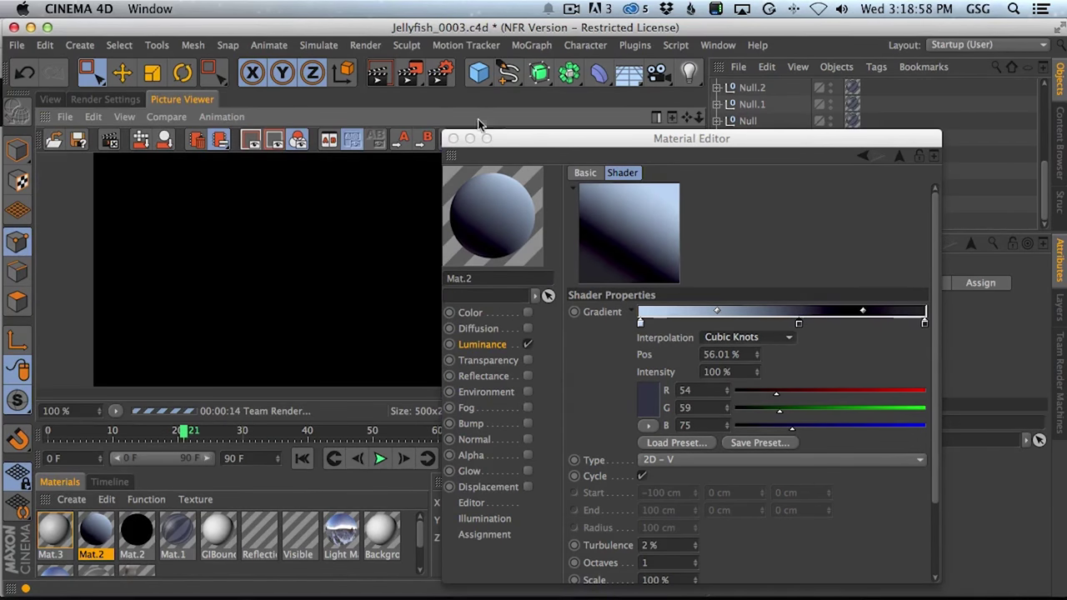
mouse_move(519, 139)
mouse_down()
mouse_move(509, 135)
mouse_move(526, 131)
mouse_up()
drag(531, 125, 659, 71)
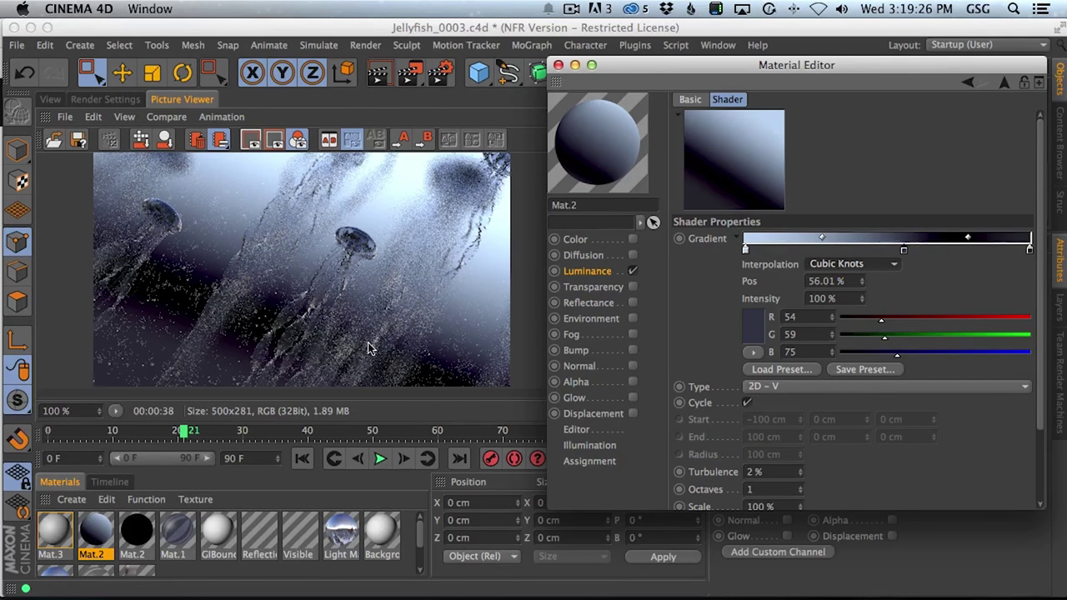
Close the Material Editor and set the Cloner's grid size to 15000 cm on all three axes.
click(50, 99)
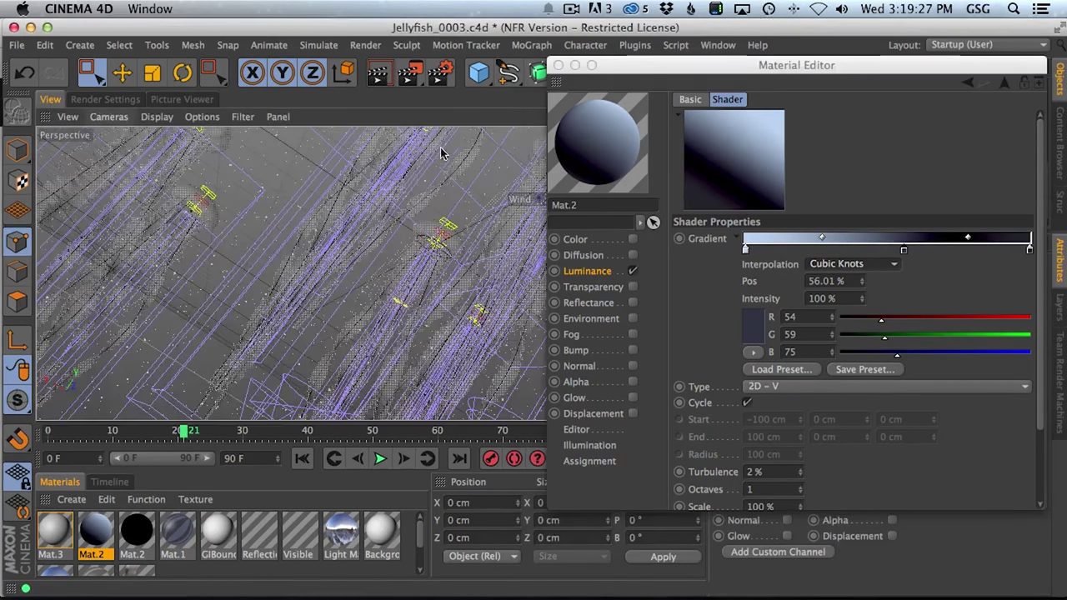
click(558, 64)
scroll(746, 115, up, 5)
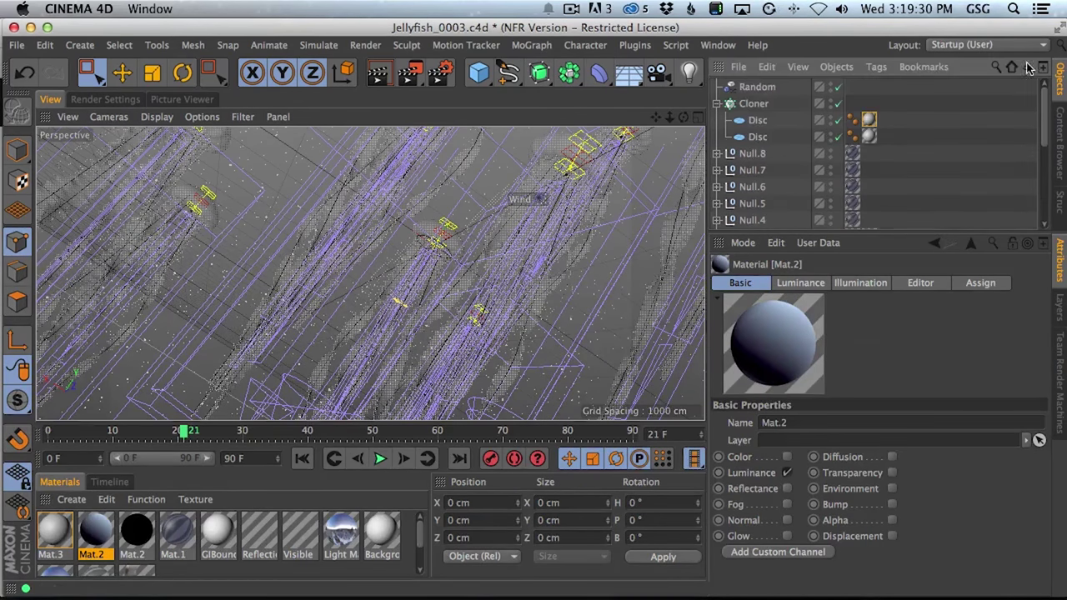
click(753, 103)
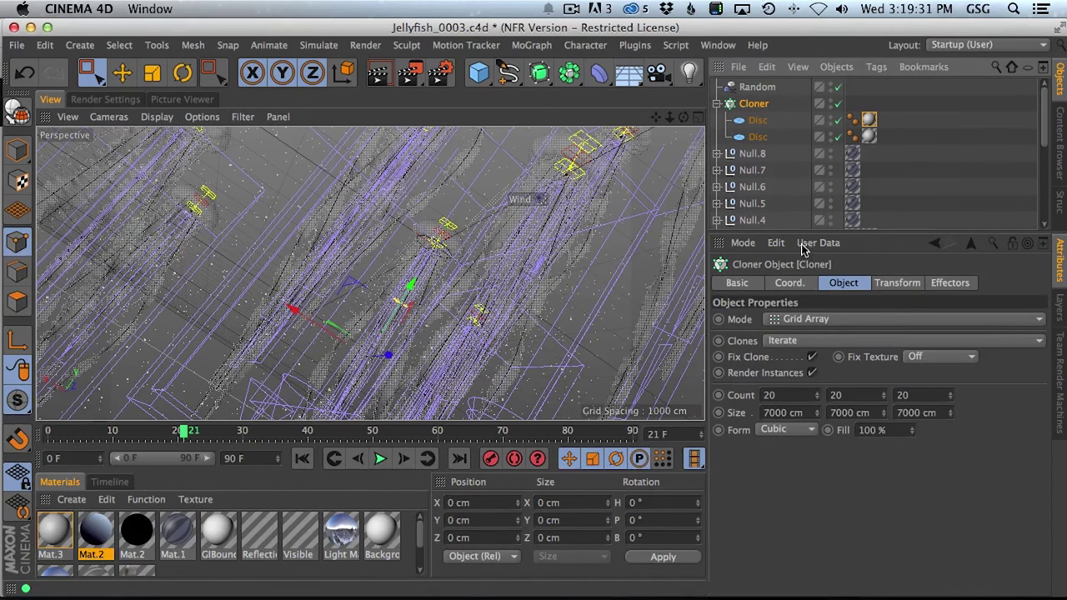
click(811, 412)
text(150)
key(Tab)
text(15000)
key(Tab)
text(1500)
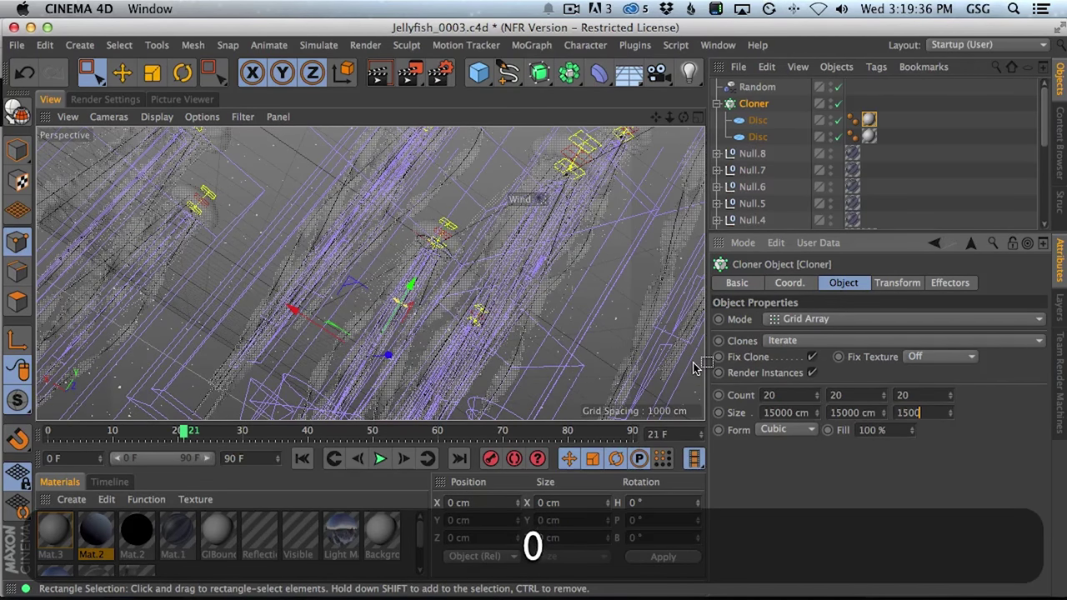
text(0)
key(Return)
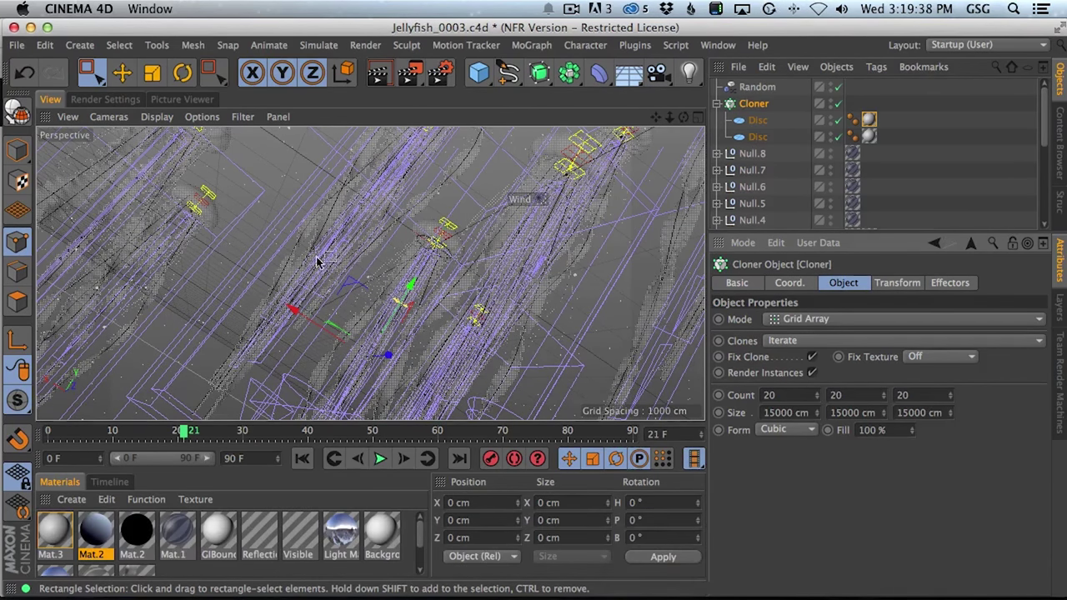
Collapse the Cloner's hierarchy and set the Camera's physical F-Stop to 0.02.
drag(1043, 133, 1047, 106)
click(120, 104)
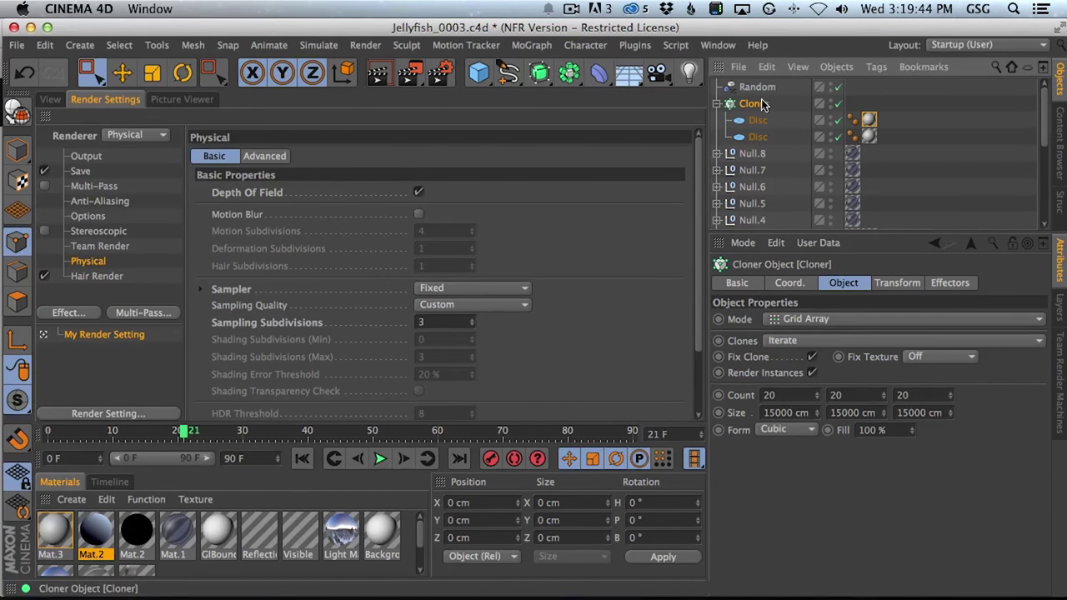
click(718, 104)
drag(1047, 125, 1047, 188)
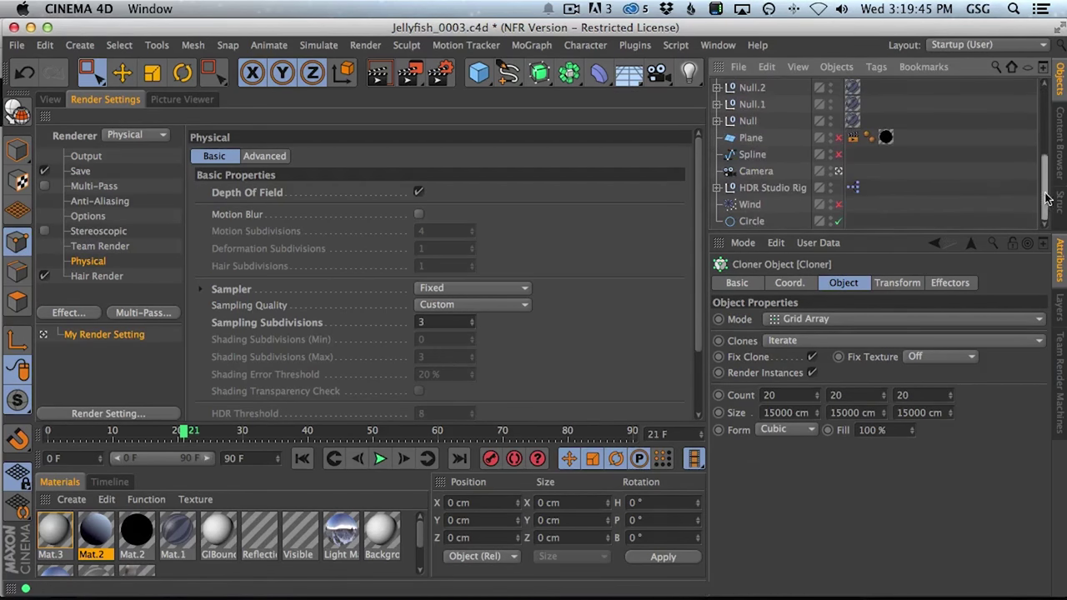
click(760, 172)
click(888, 349)
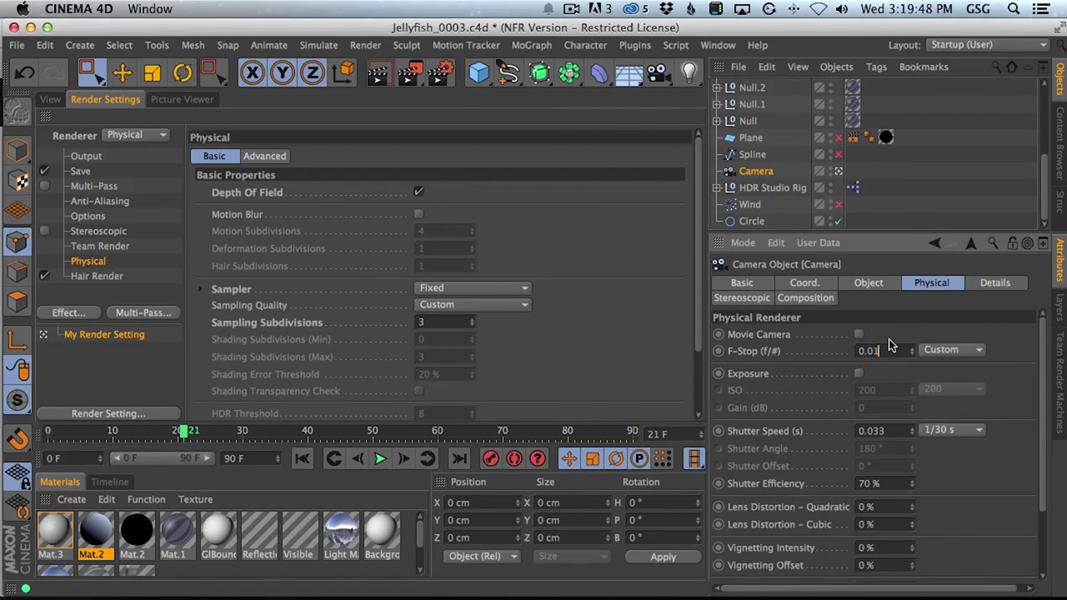
key(Up)
Test-render the frame again and compare it with the previous render in the Picture Viewer history.
key(shift+super+r)
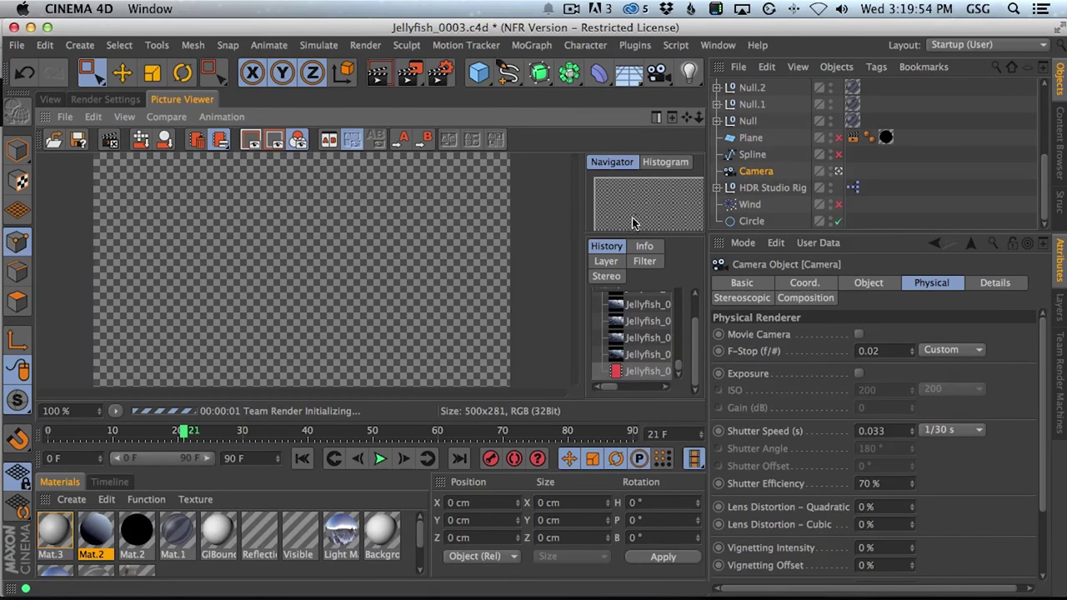
click(631, 356)
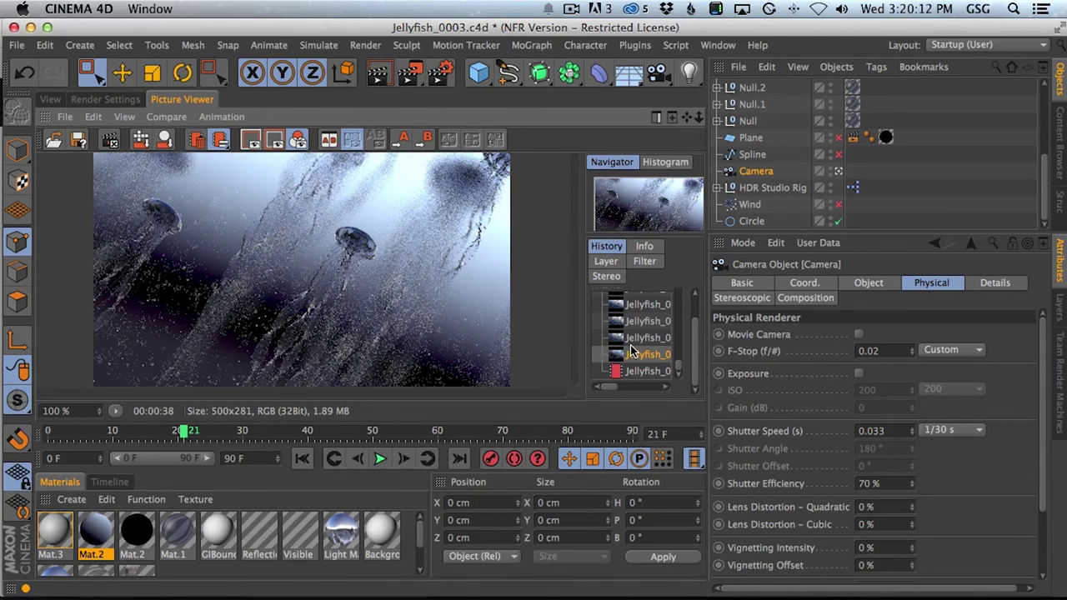
key(shift+r)
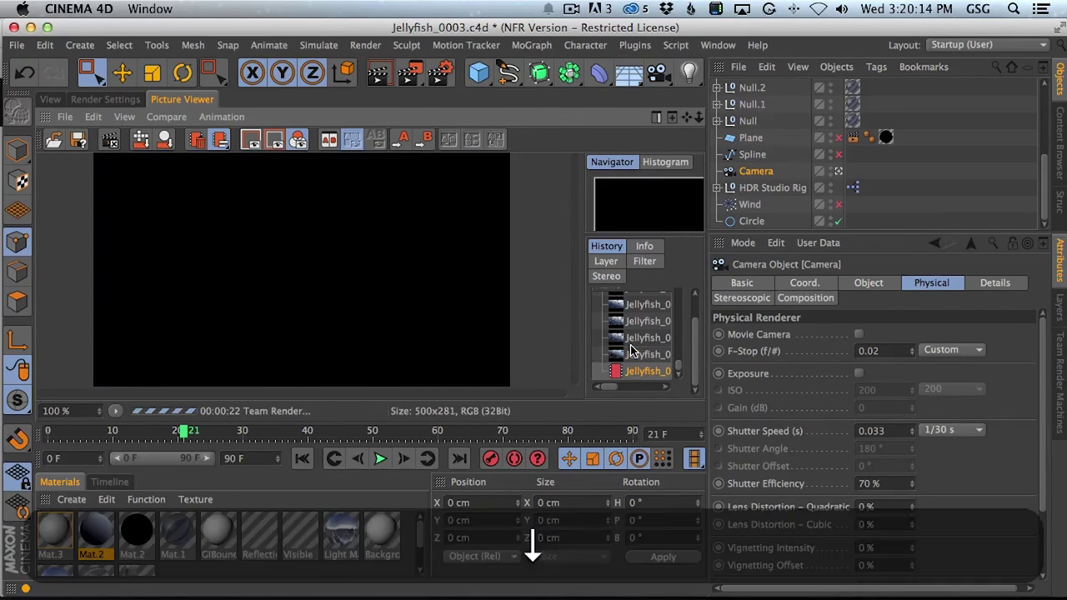
key(Up)
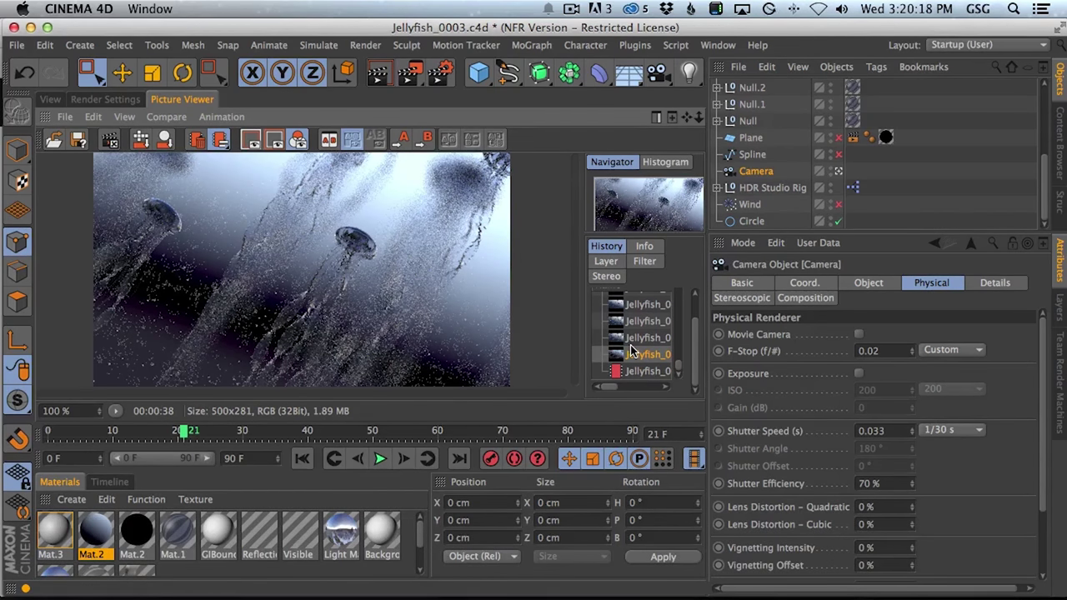
key(Down)
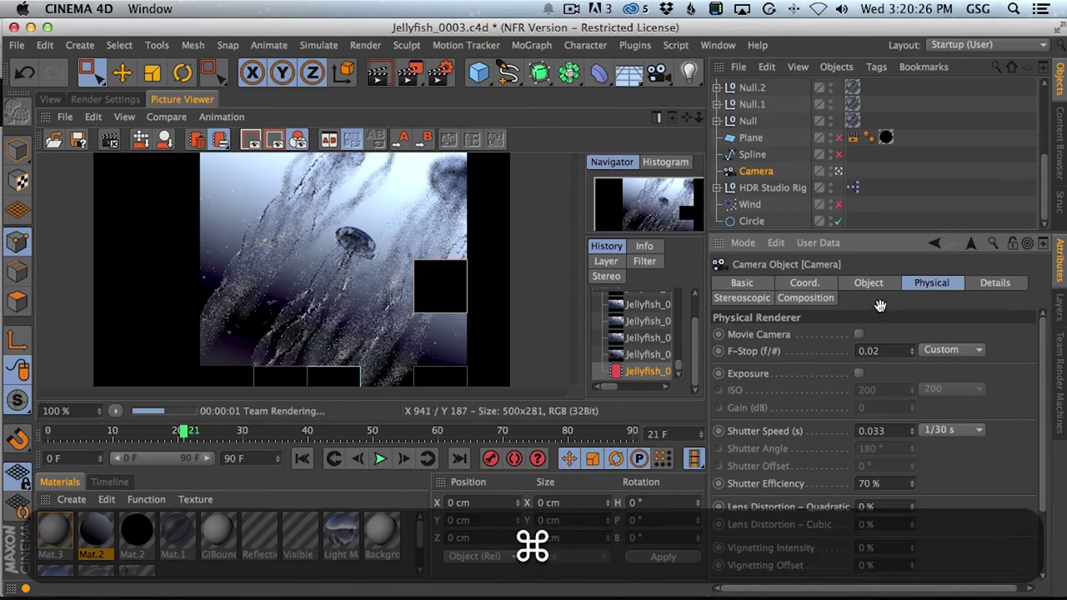
Open the project settings and check the linear workflow and input color profile options.
key(super+d)
scroll(1039, 448, down, 2)
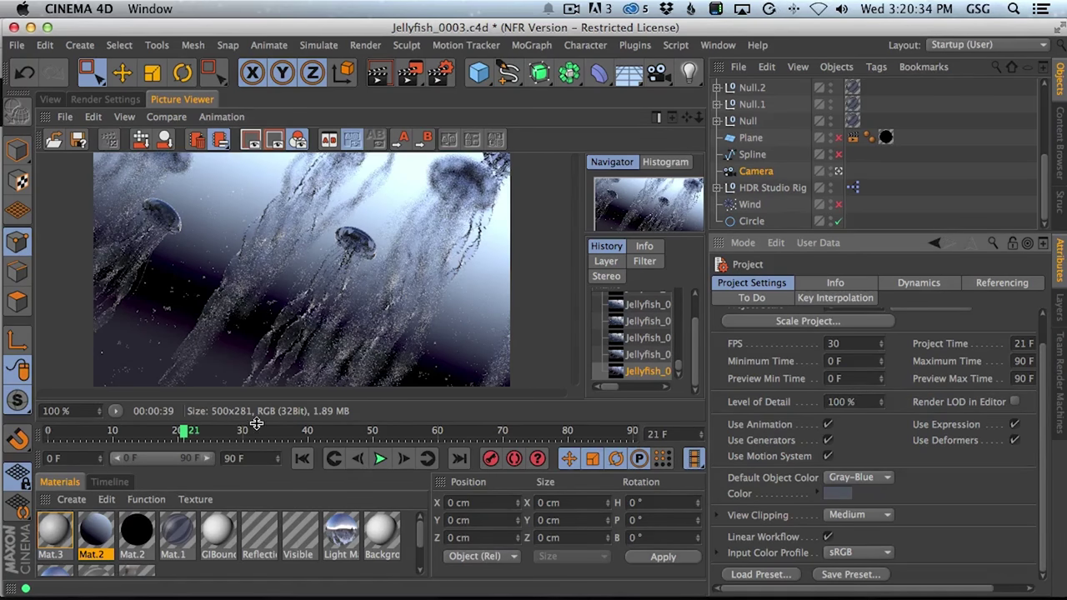
Reopen Mat.2's Luminance gradient, raise its turbulence to 8%, and shift the first bias handle slightly toward the dark end.
double_click(109, 537)
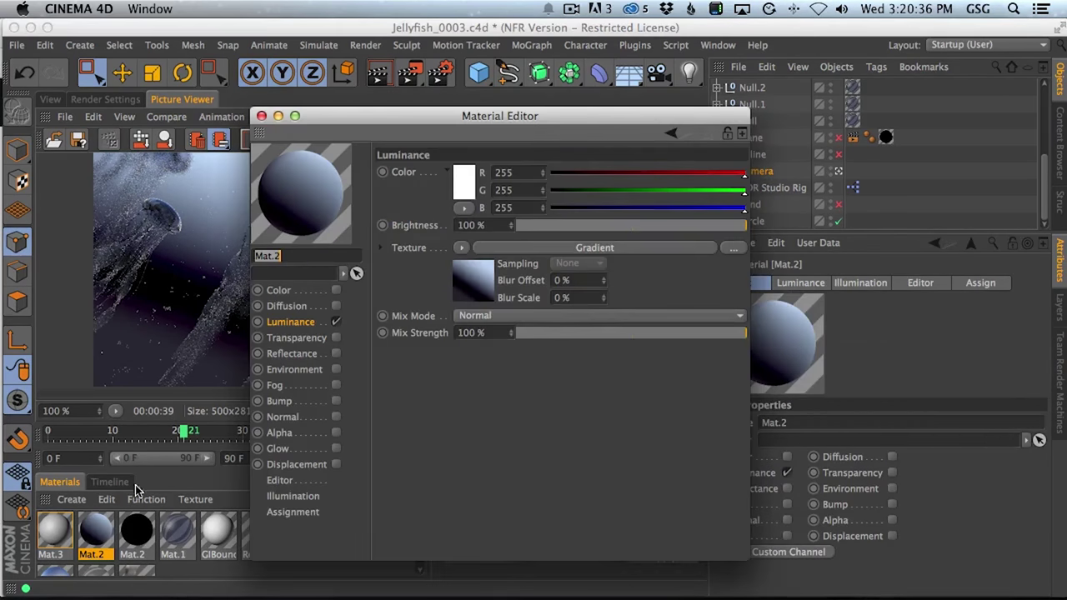
click(510, 261)
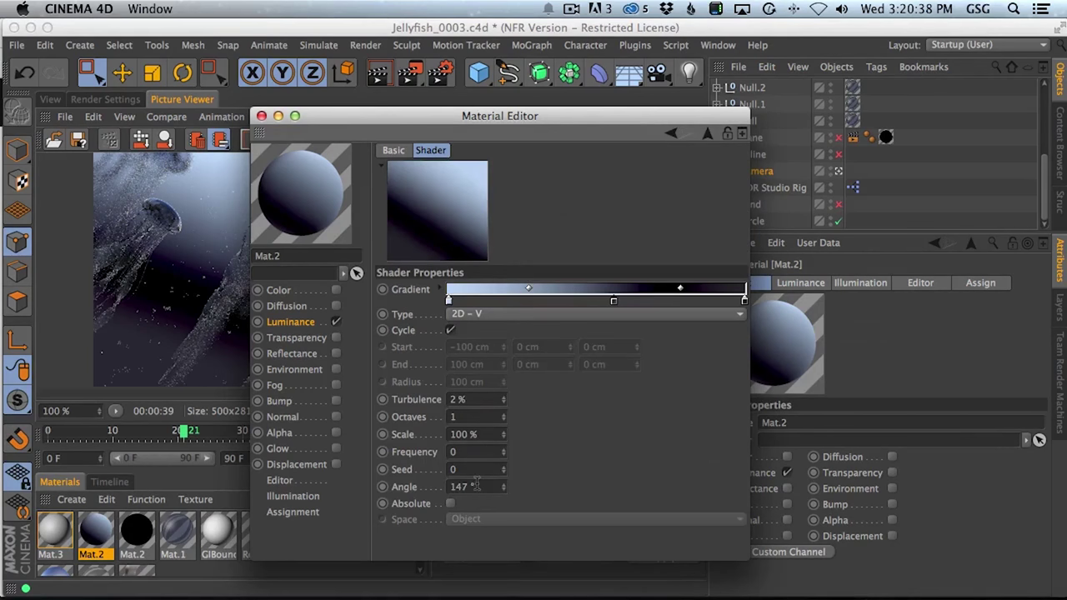
drag(500, 400, 508, 409)
drag(529, 288, 537, 288)
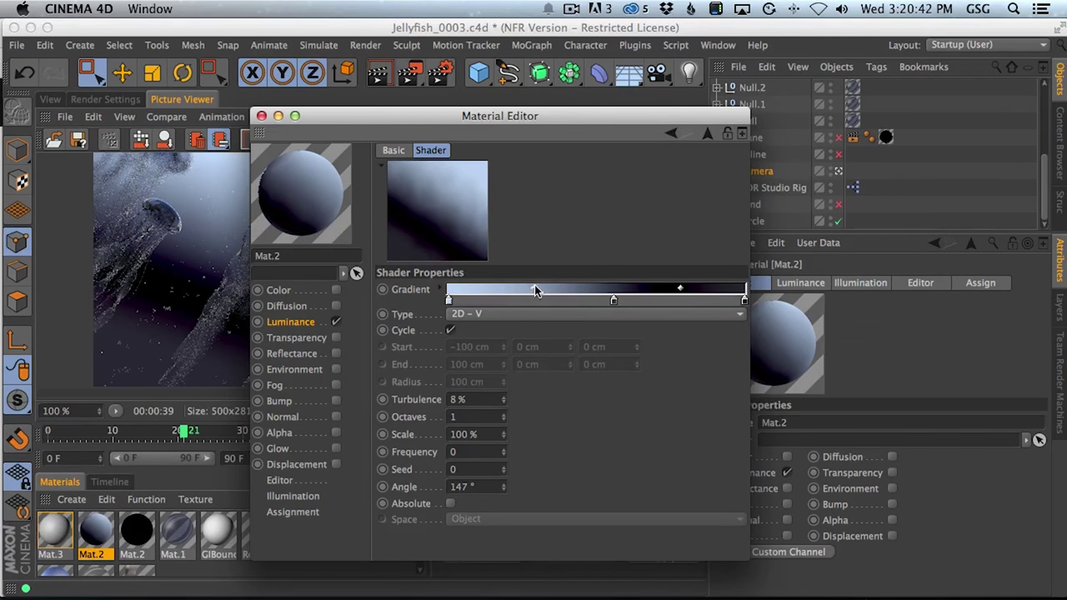
Change the gradient type to 2D - Diagonal and set its angle to -84°.
click(504, 315)
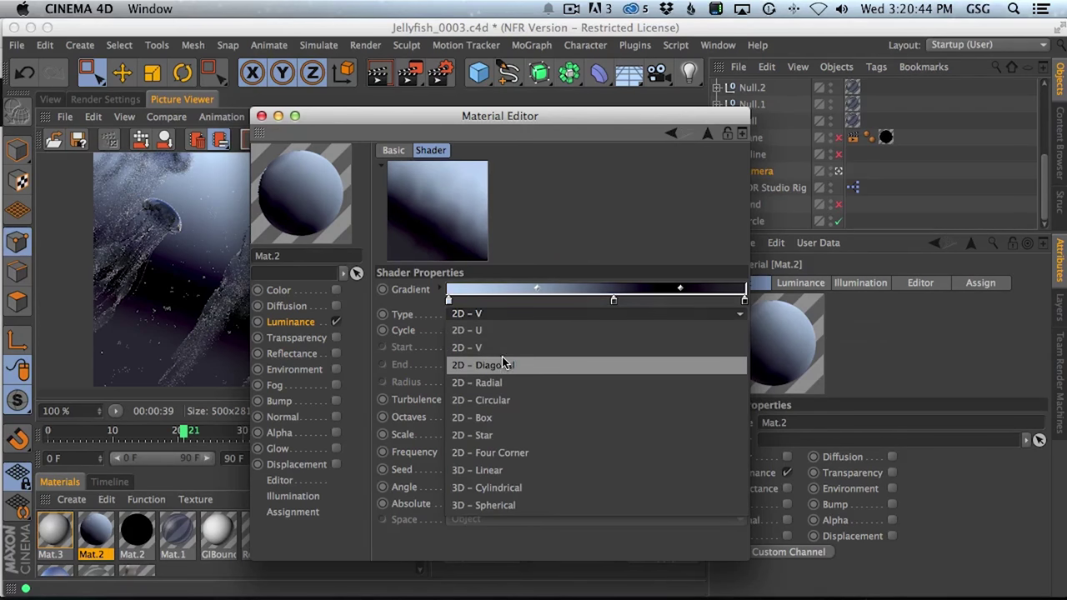
click(501, 345)
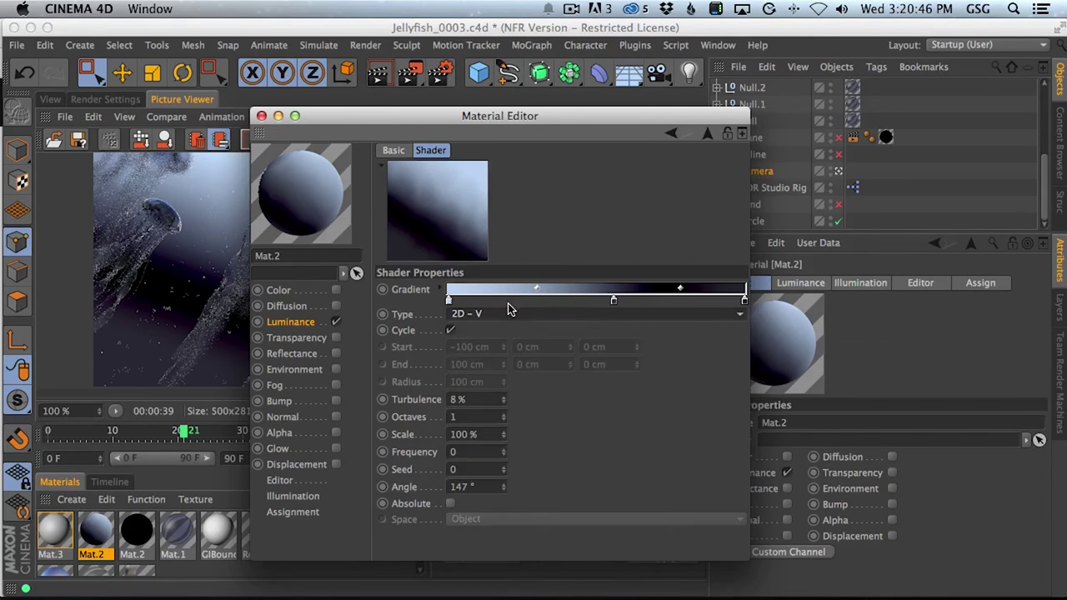
click(507, 313)
click(510, 369)
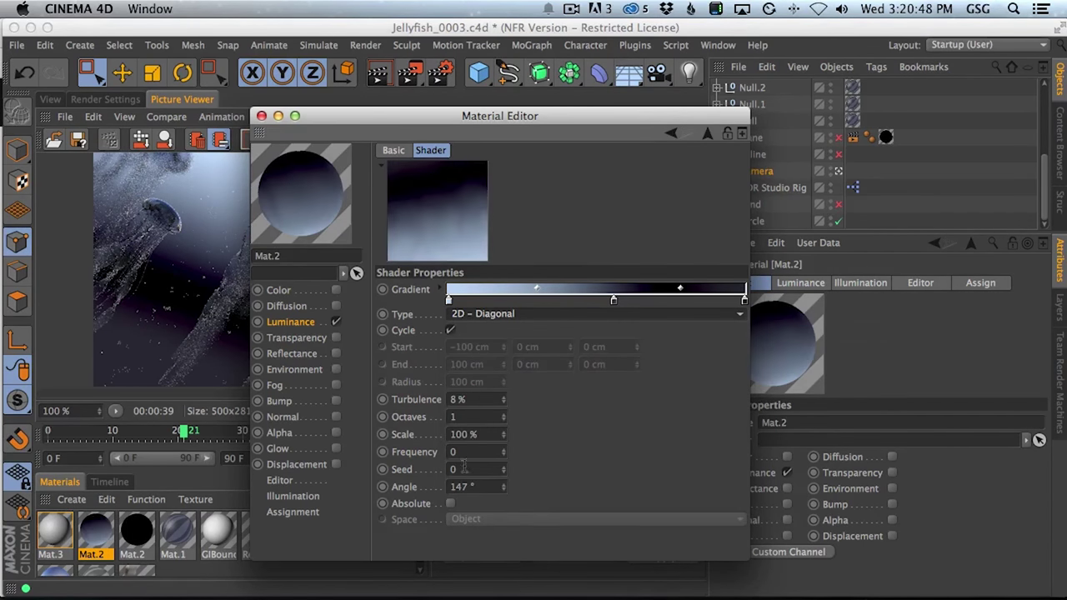
drag(496, 487, 385, 450)
text(0)
key(Return)
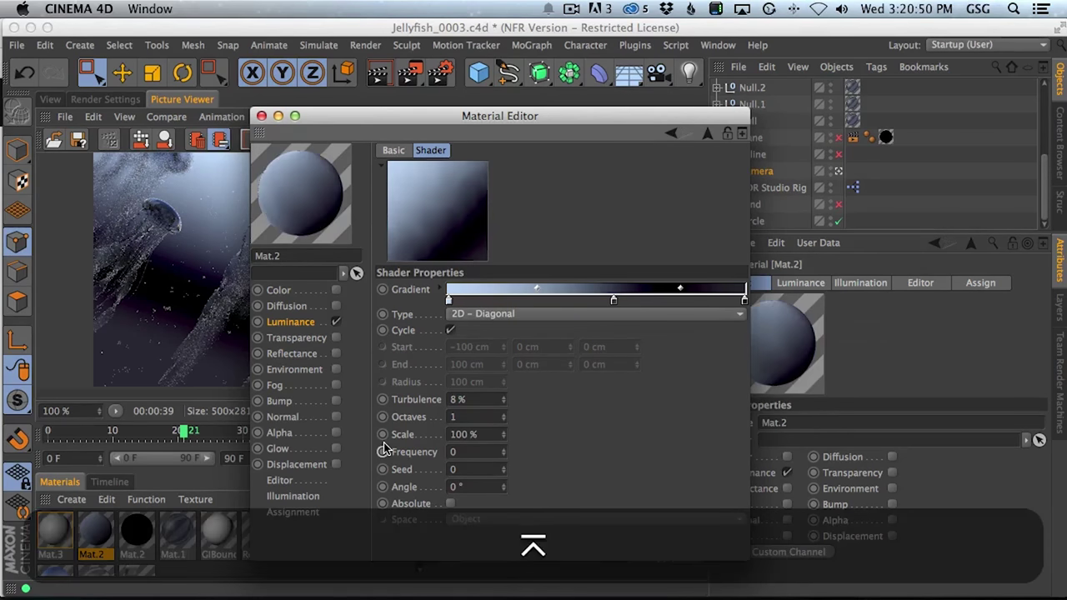
drag(502, 488, 504, 473)
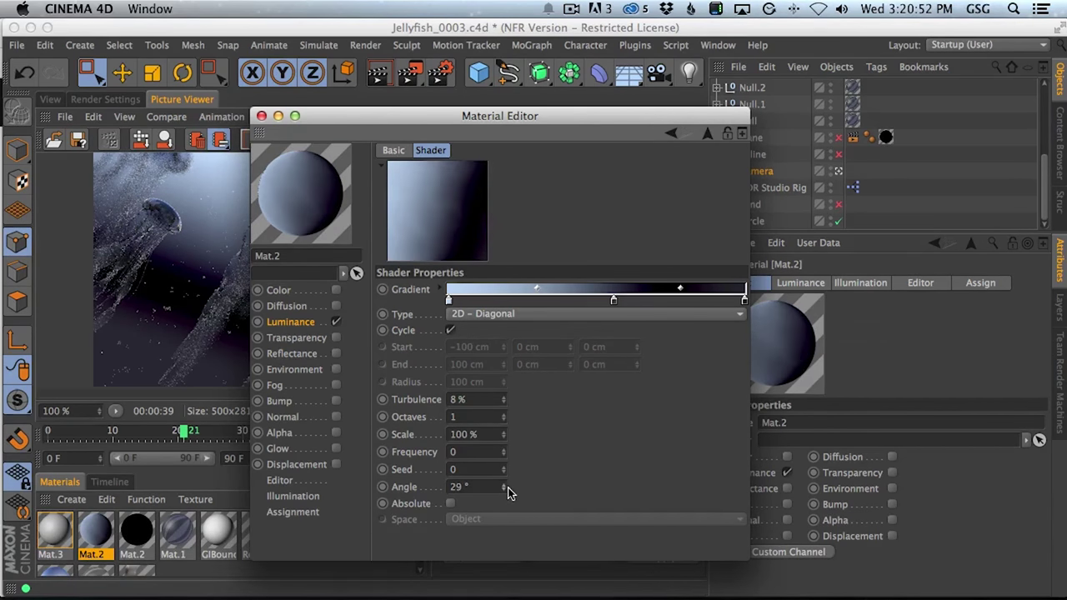
drag(500, 517, 507, 489)
Shift the middle knot slightly toward the dark end and recolor the first knot to a paler, less saturated blue.
mouse_move(614, 300)
mouse_down()
mouse_move(603, 304)
mouse_move(617, 302)
mouse_up()
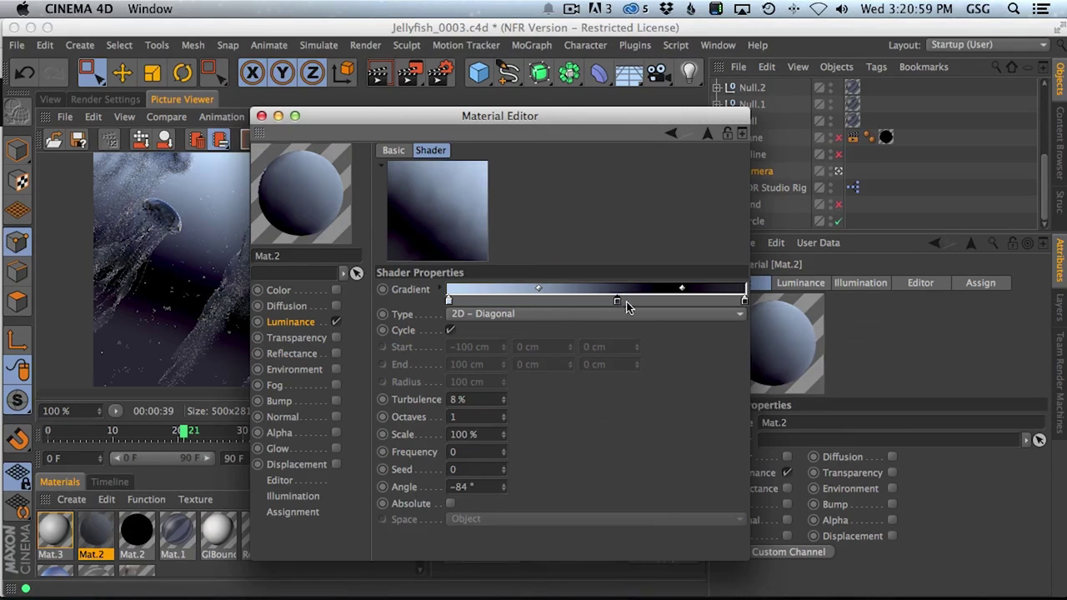
double_click(449, 302)
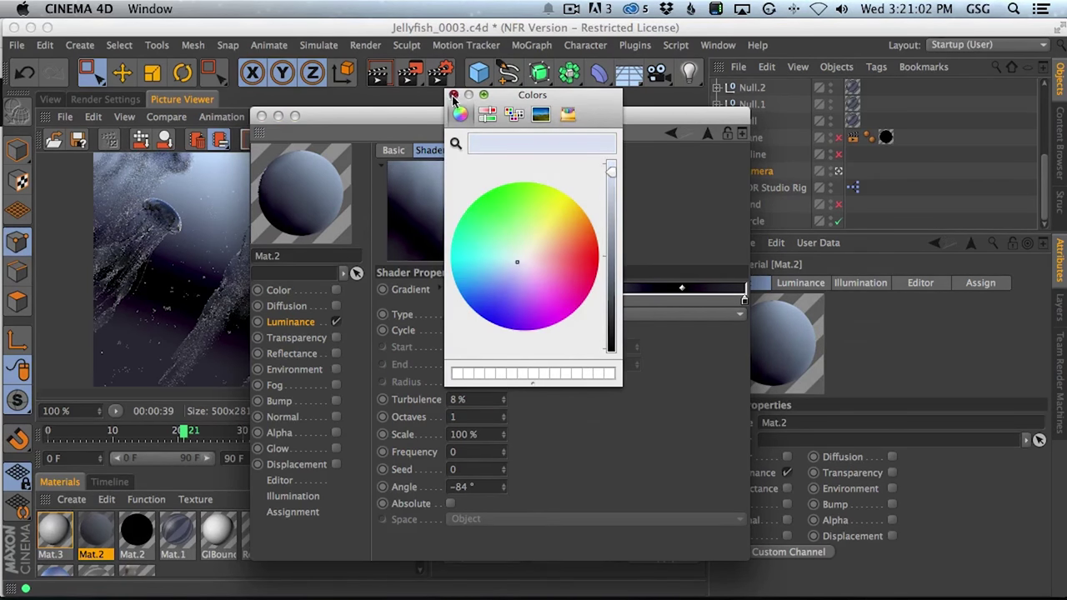
click(453, 94)
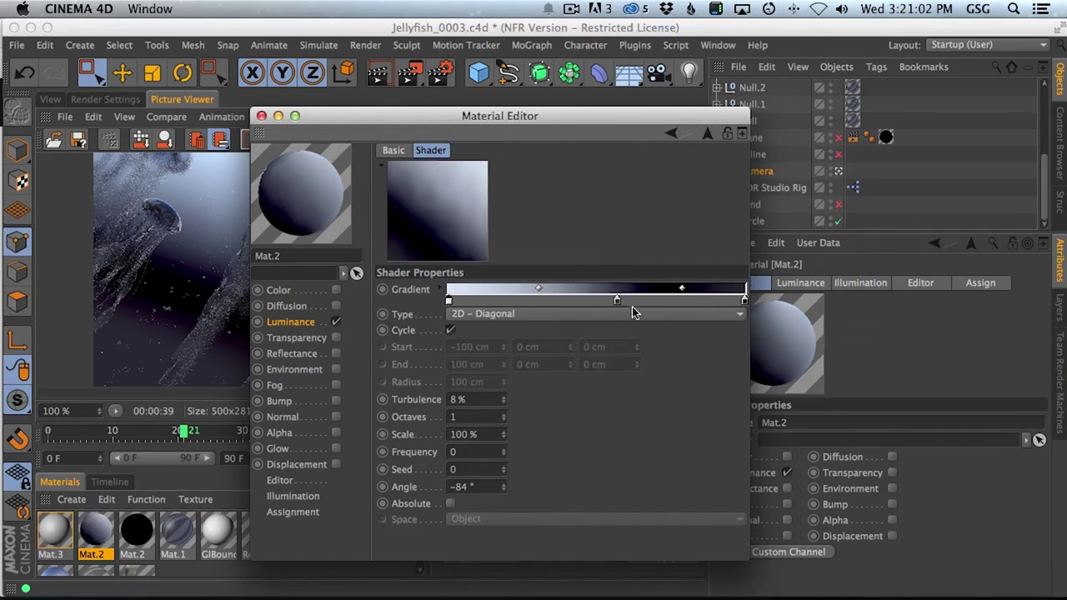
Try a different brightness for the last knot of Mat.2's gradient and undo the change.
double_click(744, 302)
drag(615, 268, 612, 297)
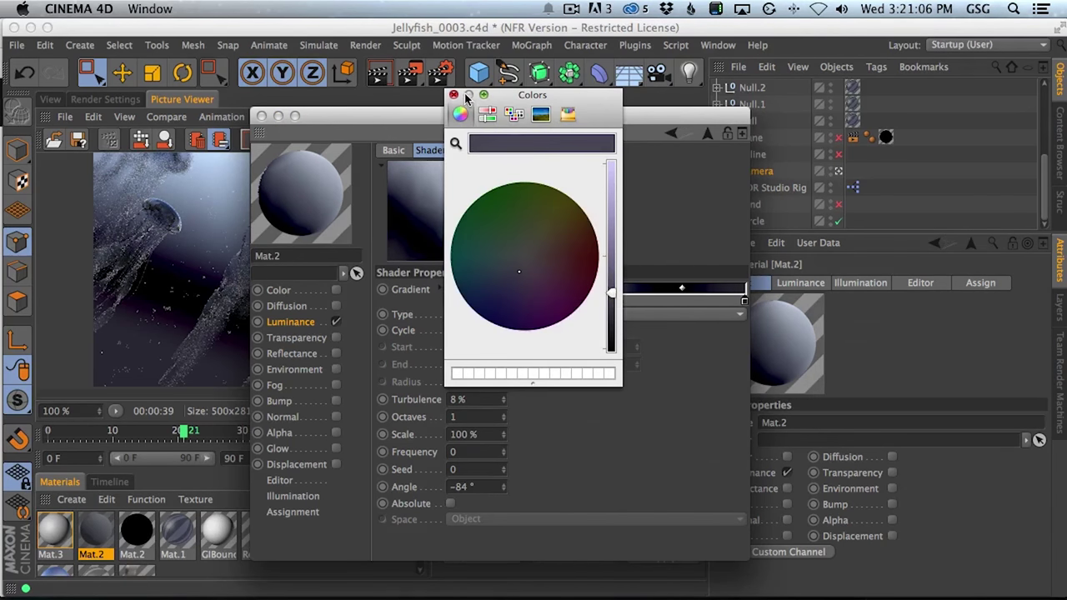
click(453, 94)
key(super+z)
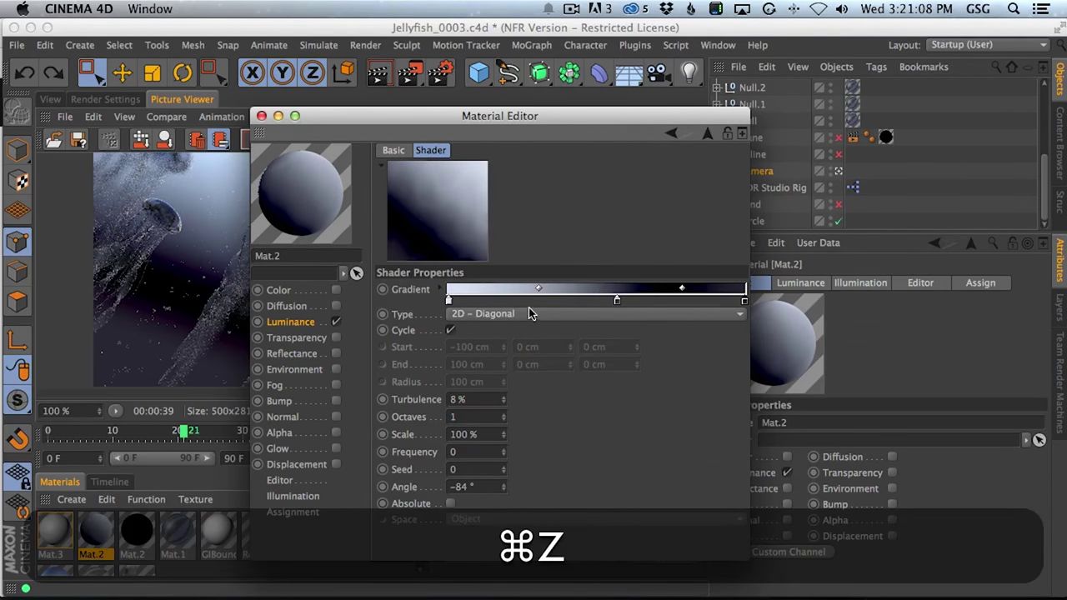
Expand the gradient's knot settings and set the interpolation to Smooth Knot.
click(442, 292)
click(533, 315)
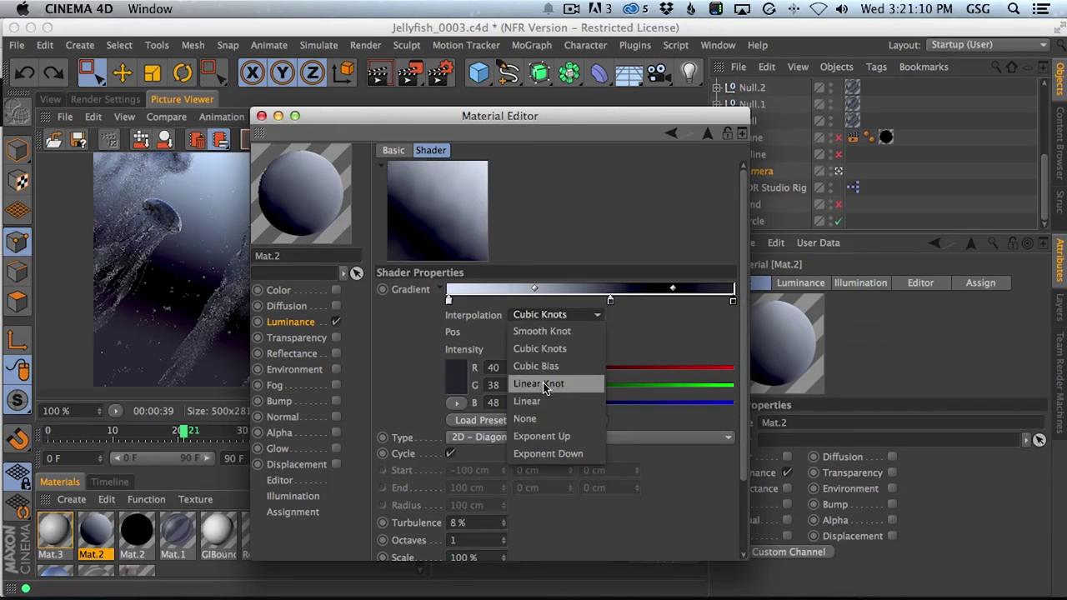
click(550, 382)
click(532, 315)
click(539, 334)
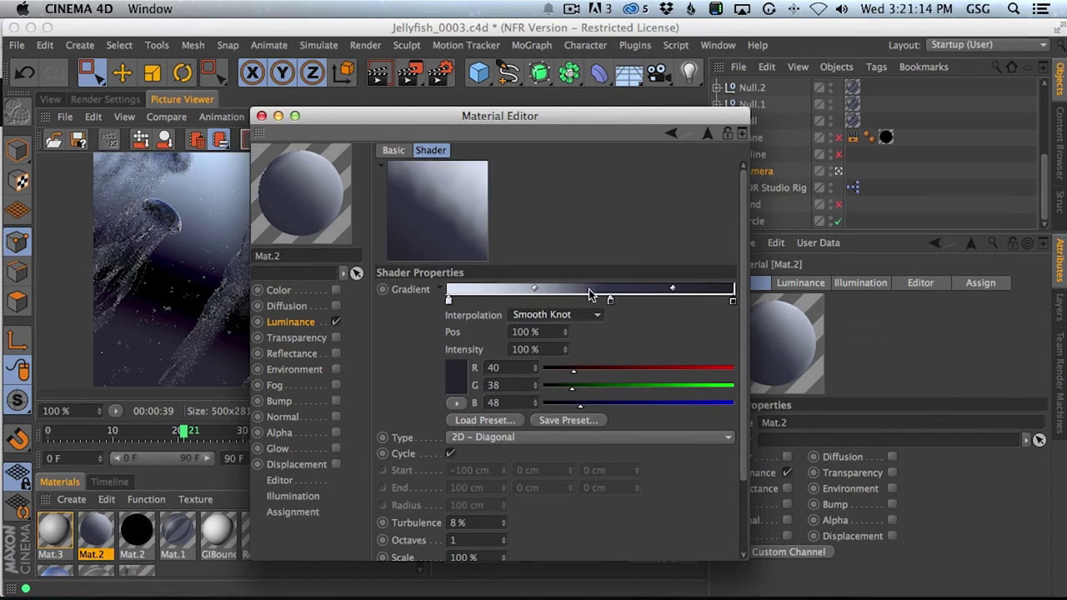
Shift the gradient's first bias handle to 31.96% and the second to 43.54%, and uncover the render behind the editor.
drag(535, 288, 500, 288)
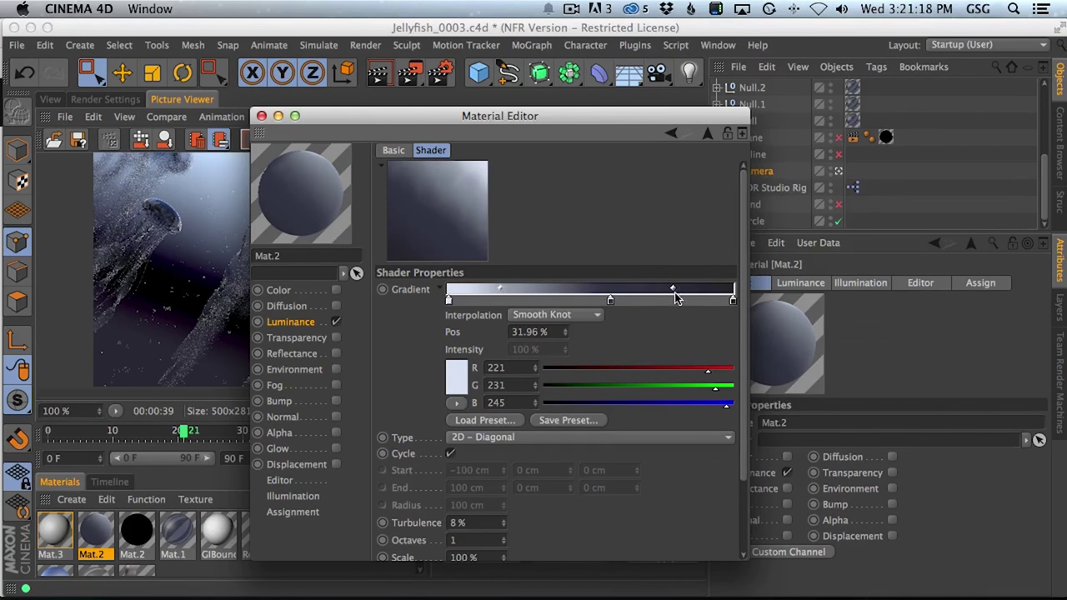
drag(673, 288, 664, 289)
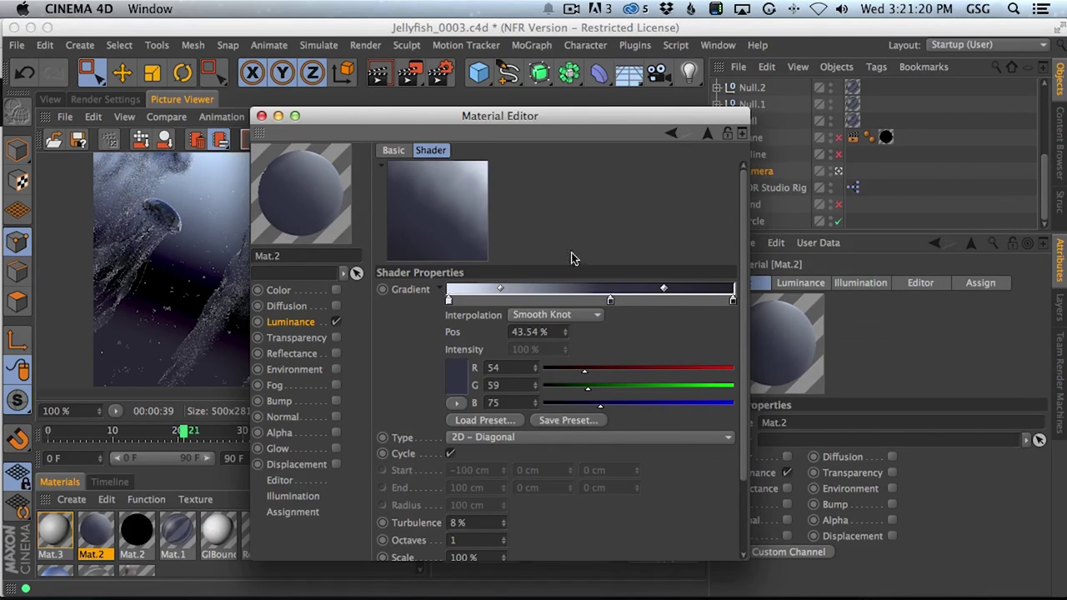
drag(347, 118, 575, 135)
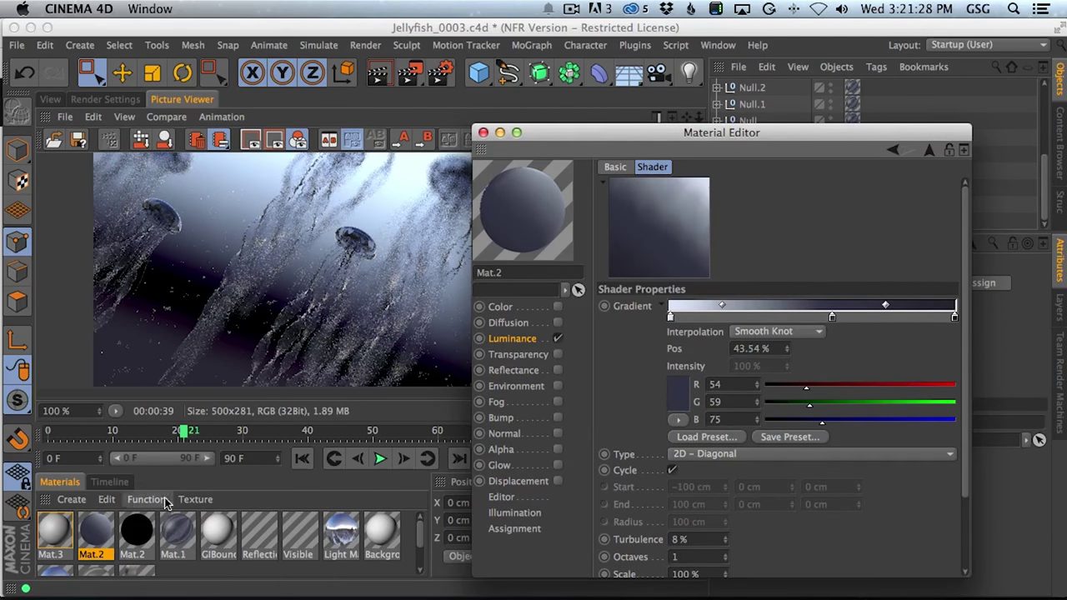
Open Mat.1's Transparency channel and lower its brightness to 97%.
click(176, 532)
click(536, 354)
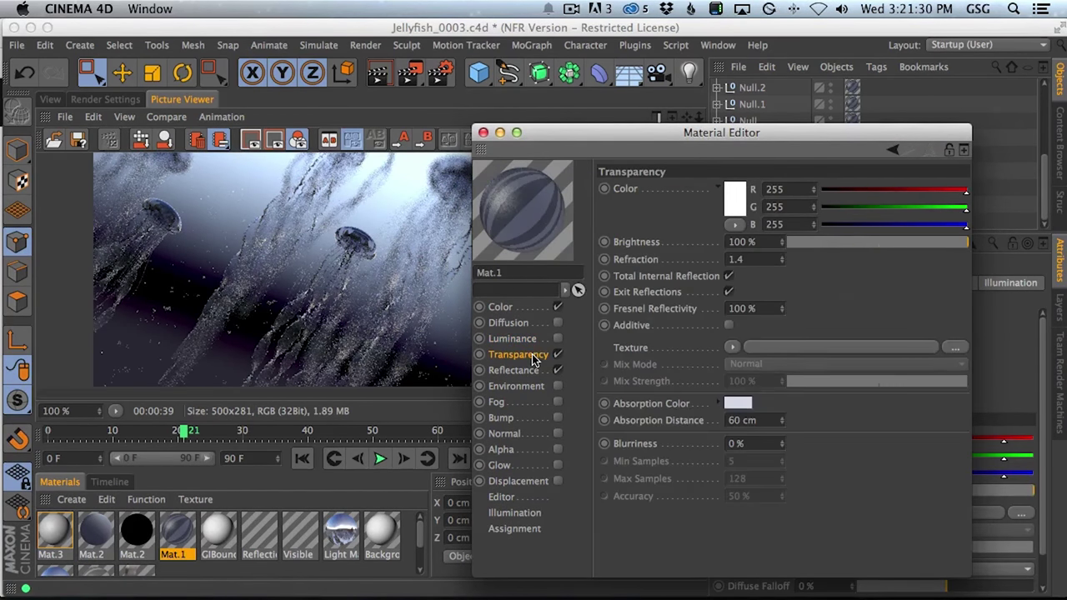
drag(564, 141, 523, 117)
click(922, 218)
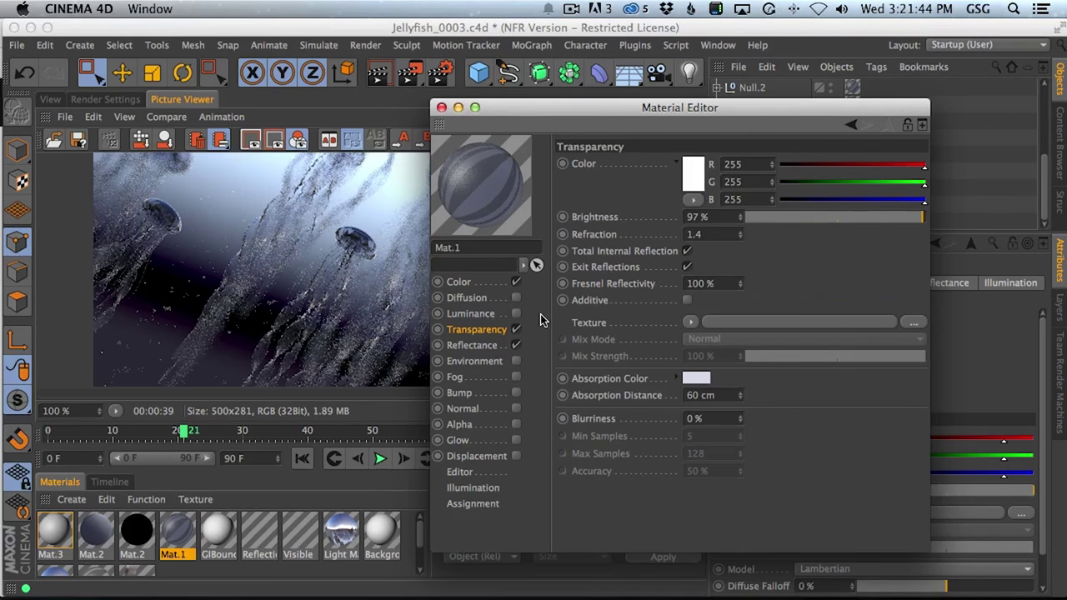
Add a Beckmann layer to Mat.1's Reflectance channel and enlarge the editor to show all layer settings.
click(486, 346)
click(584, 182)
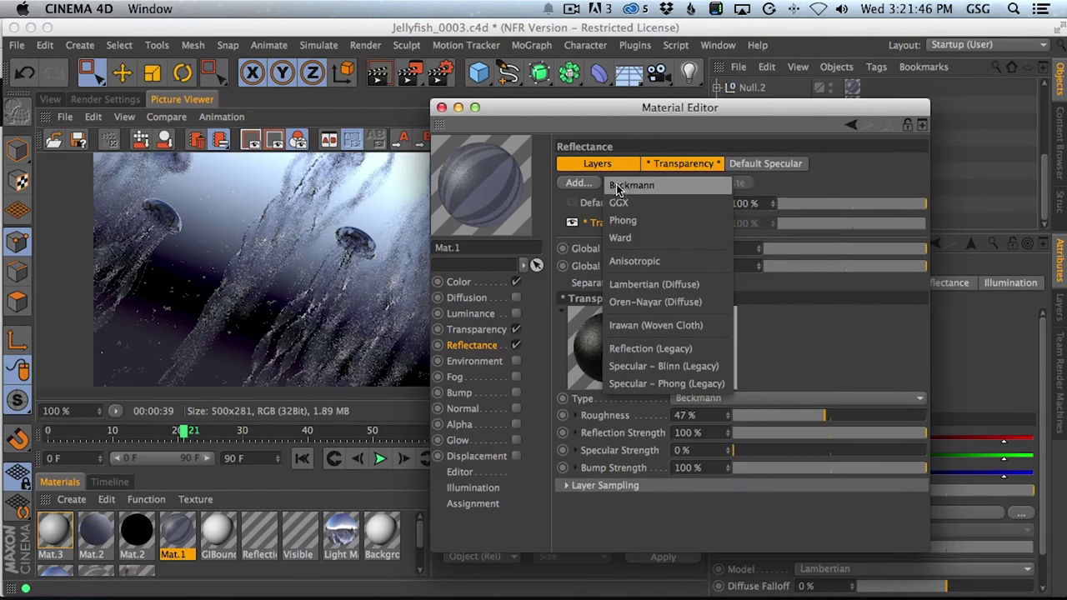
click(618, 186)
drag(626, 111, 608, 31)
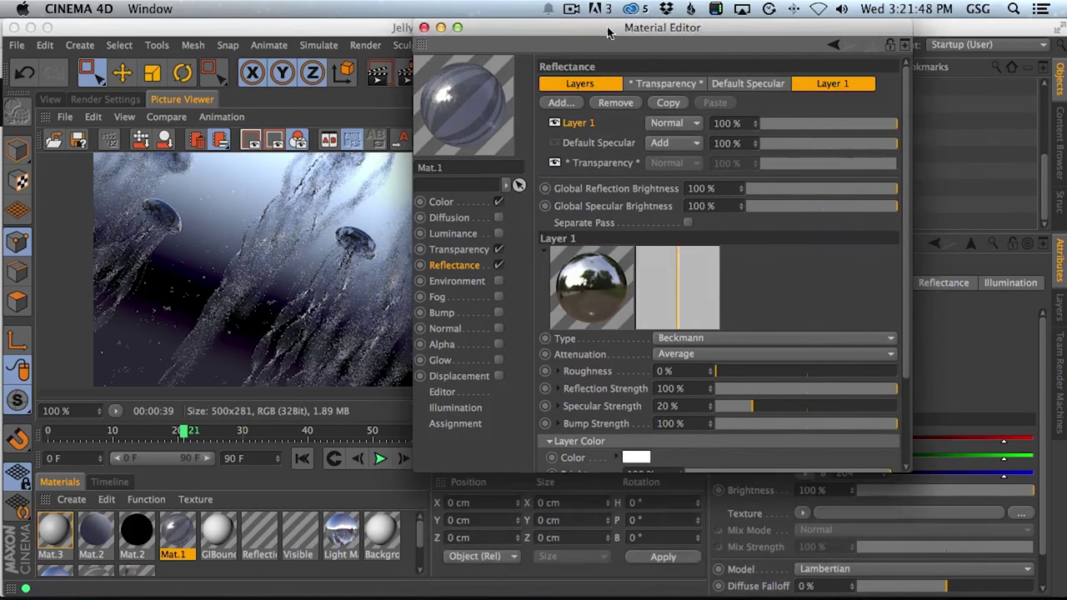
drag(906, 469, 997, 594)
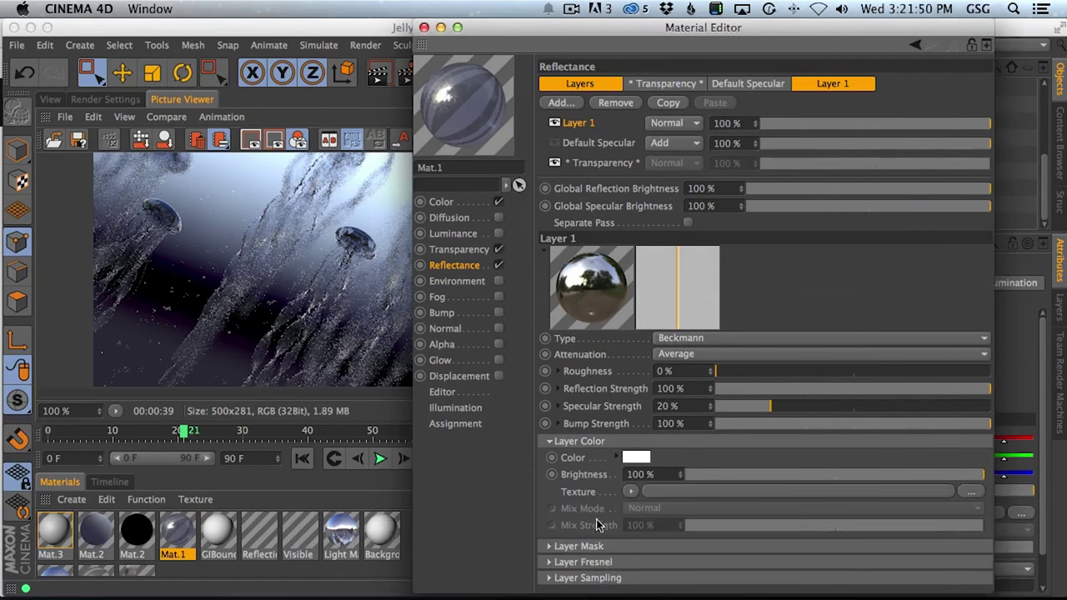
Give the Beckmann layer a Dielectric Fresnel with 86% strength and put the material editor away.
click(550, 562)
drag(988, 397, 985, 494)
click(639, 484)
click(638, 514)
drag(905, 517, 938, 518)
drag(606, 31, 573, 32)
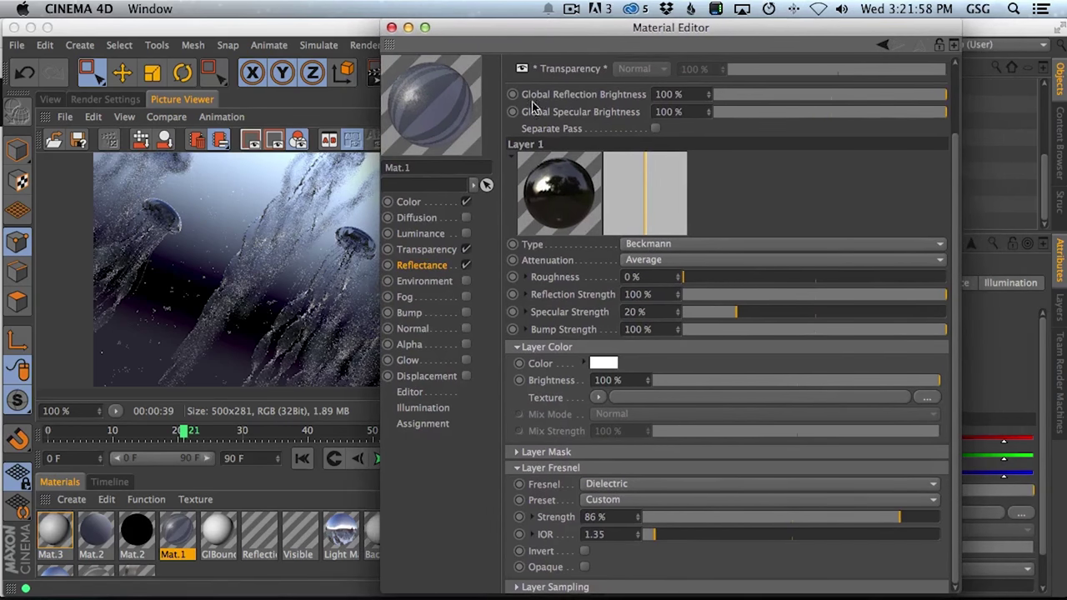
click(407, 28)
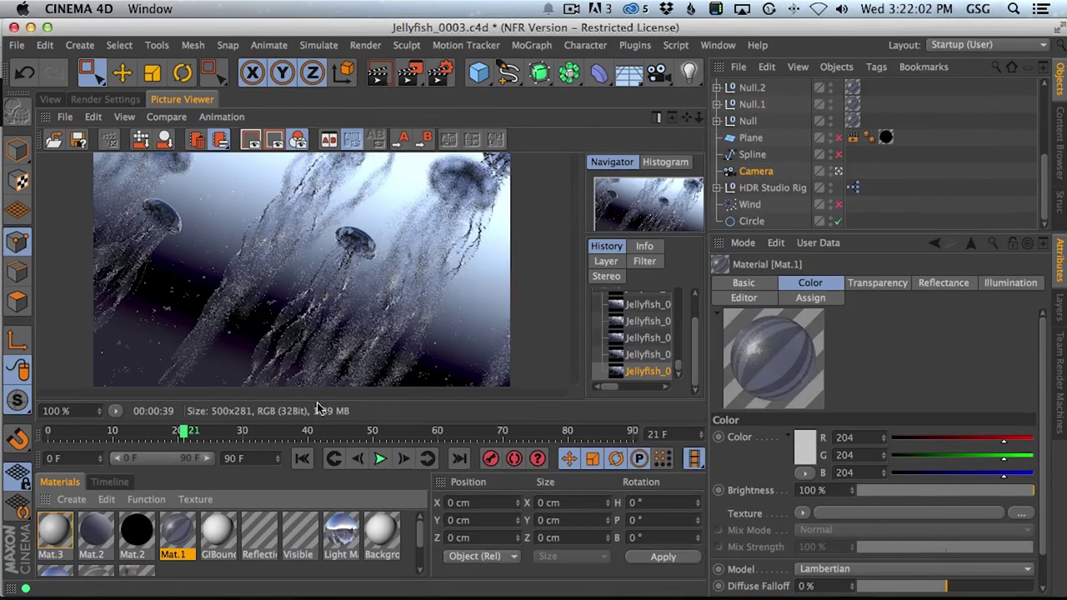
Reopen Mat.1's Transparency channel and recolor its absorption color to a pale pink.
double_click(182, 527)
click(301, 254)
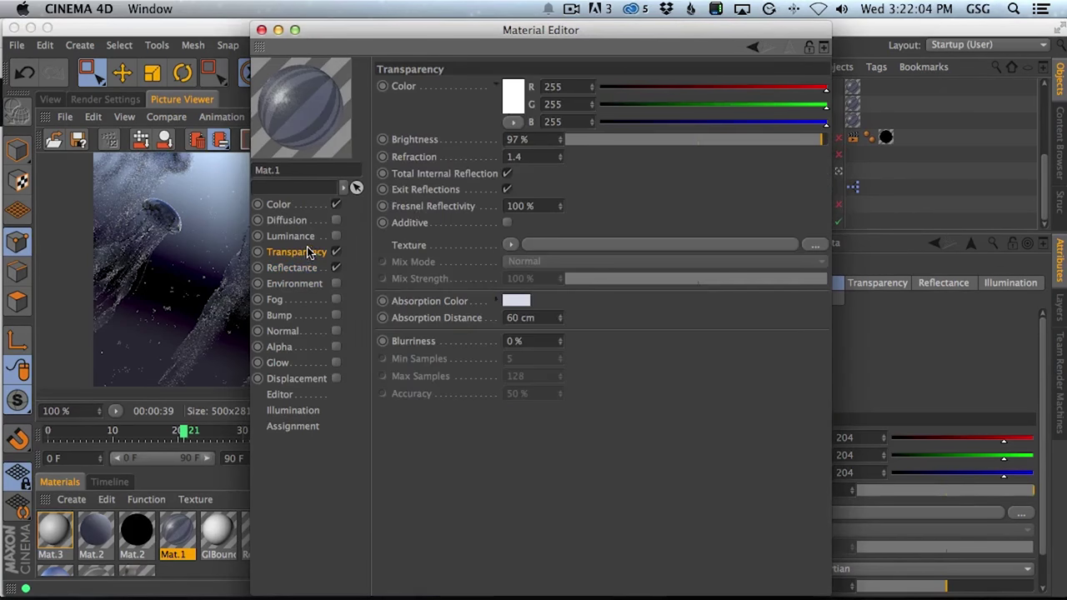
click(517, 302)
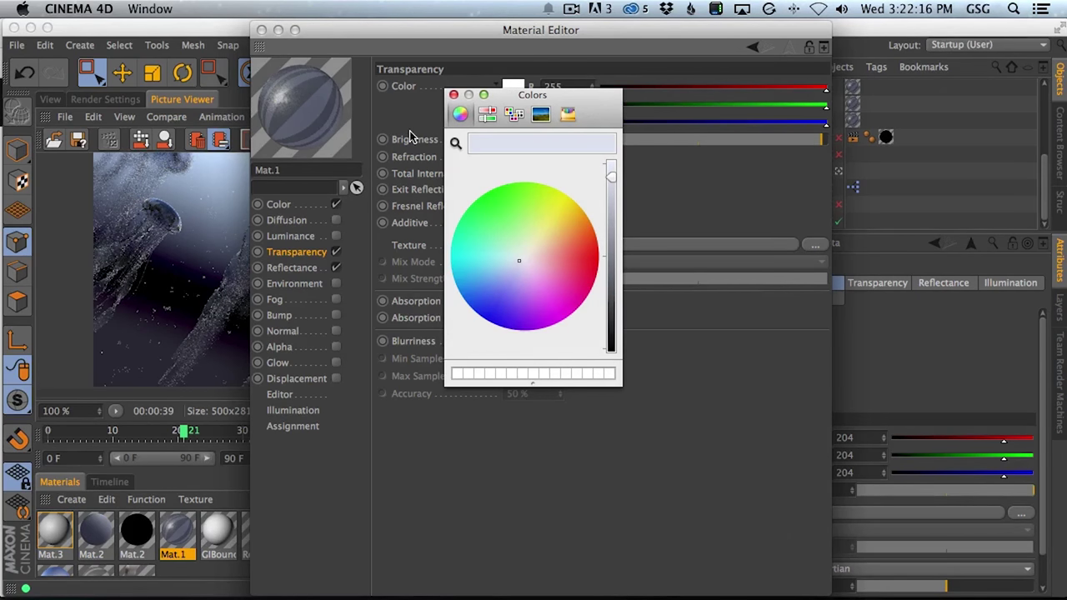
drag(402, 29, 721, 30)
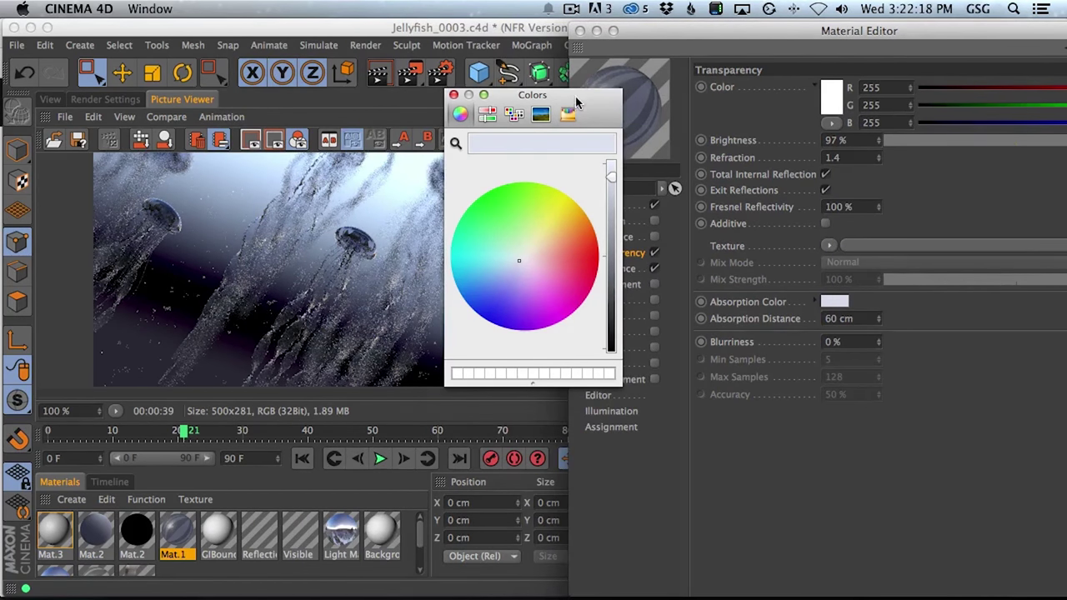
drag(574, 97, 560, 98)
mouse_move(509, 264)
mouse_down()
mouse_move(516, 254)
mouse_move(520, 263)
mouse_up()
mouse_move(521, 265)
mouse_down()
mouse_move(537, 252)
mouse_move(517, 268)
mouse_up()
click(441, 97)
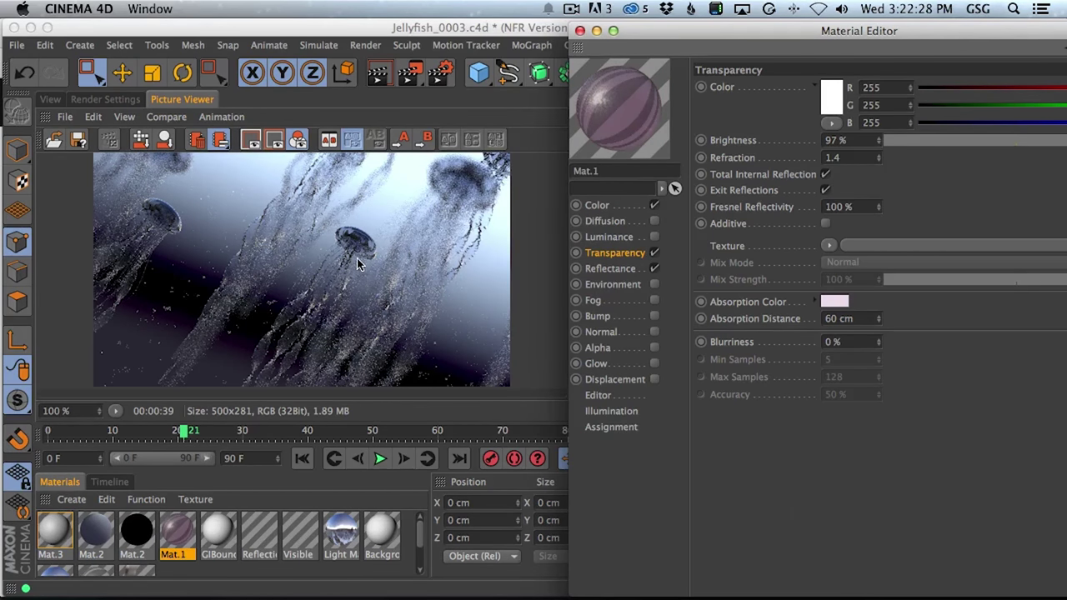
Render the current frame to the Picture Viewer and close the material editor.
key(shift+super)
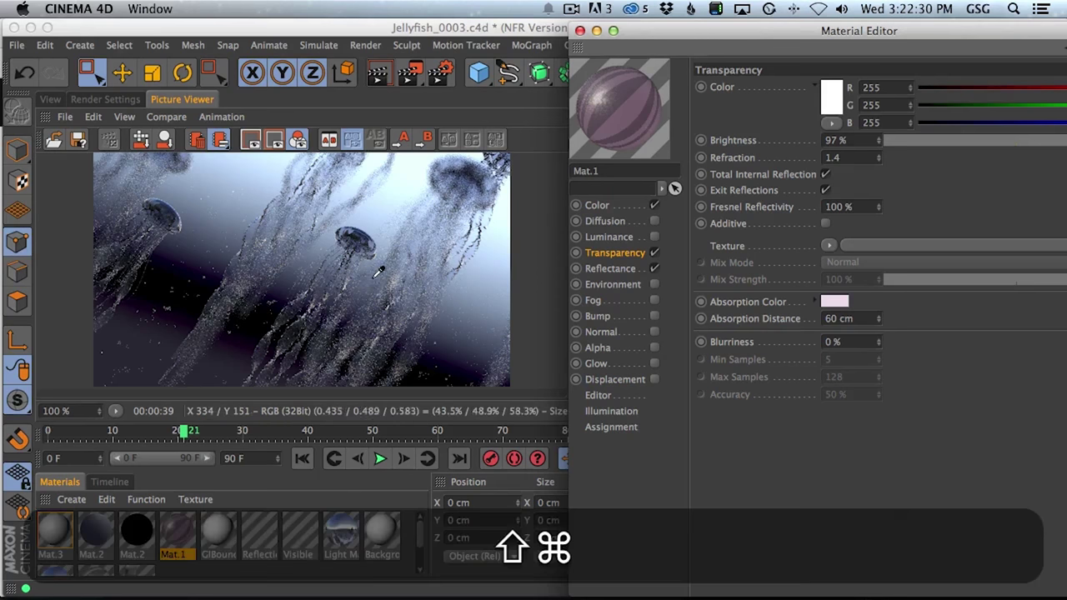
key(shift+super+r)
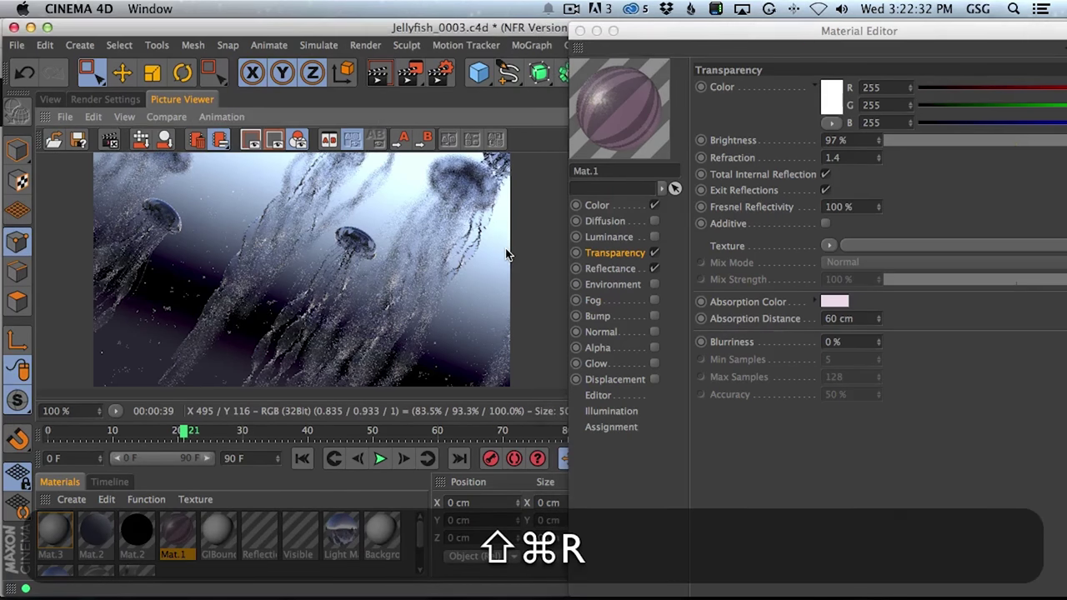
drag(646, 26, 641, 41)
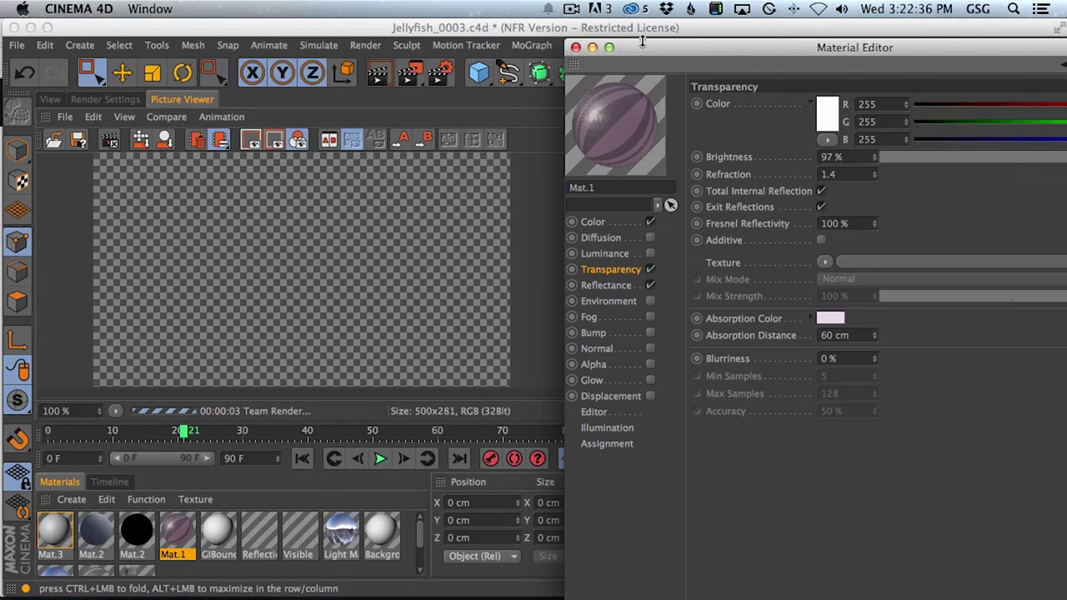
drag(646, 45, 620, 127)
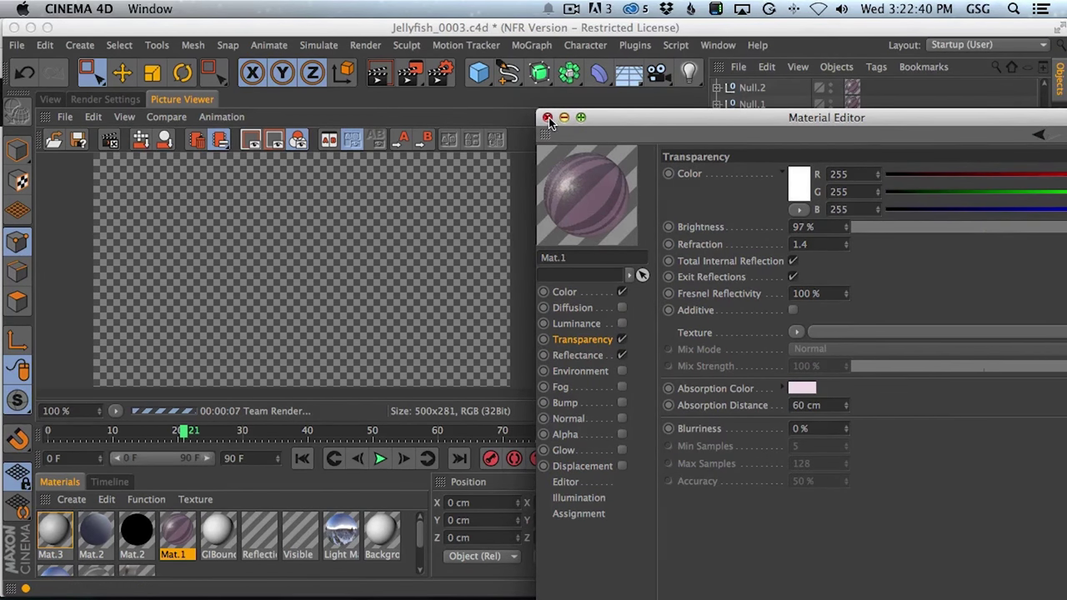
drag(599, 117, 599, 128)
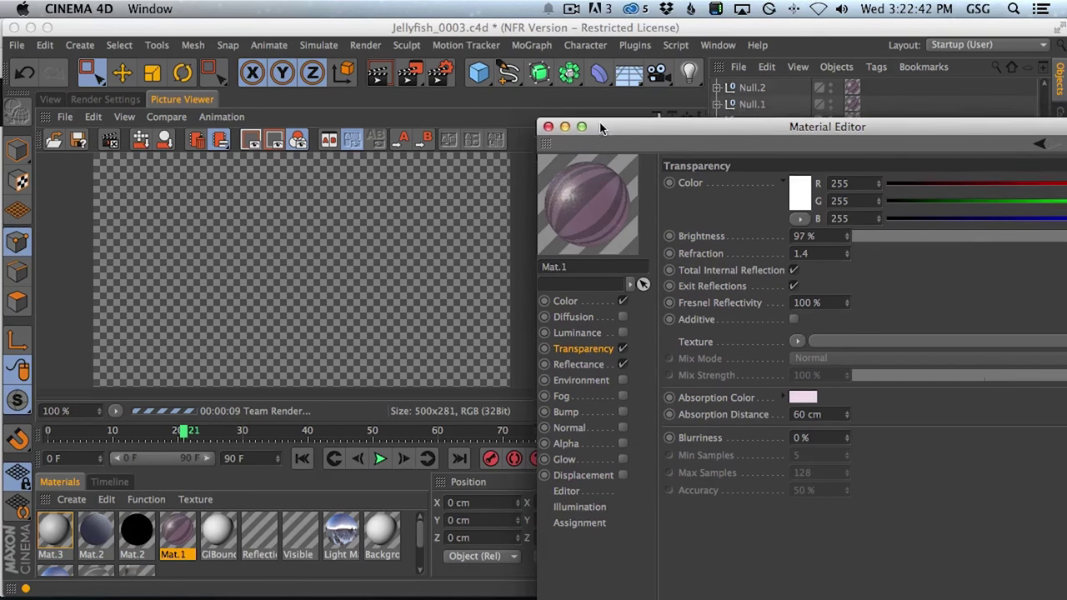
click(548, 128)
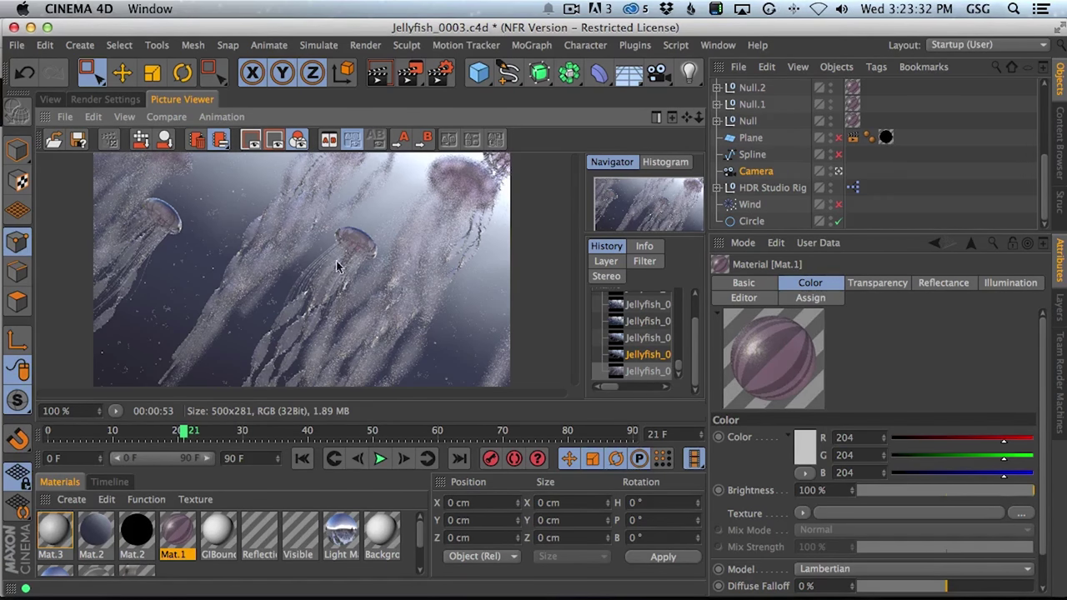
Return to the viewport and orbit the camera slightly to reframe the jellyfish.
click(50, 99)
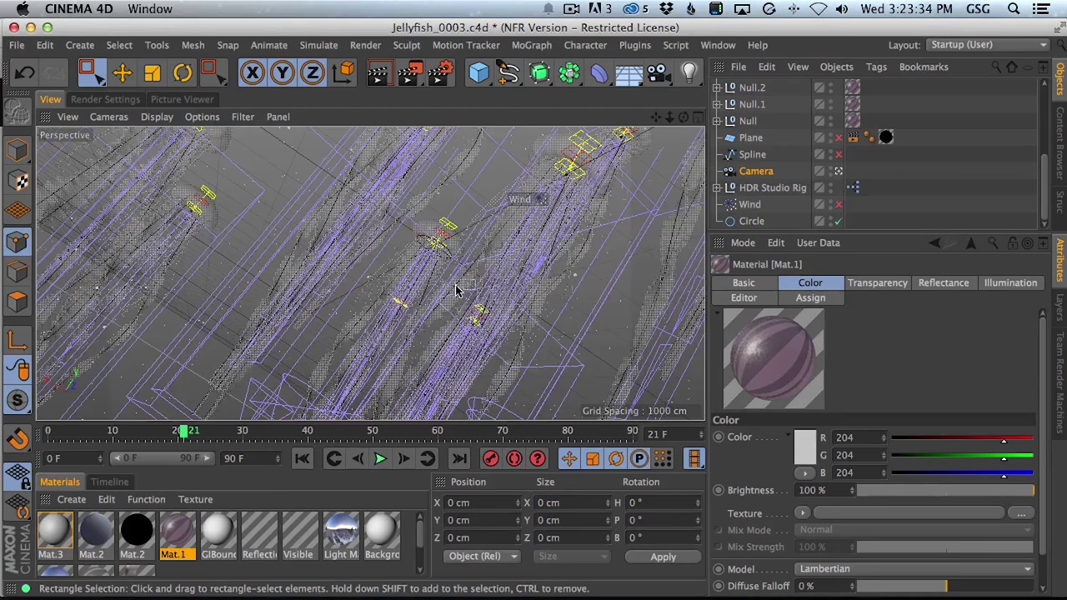
key(3)
drag(449, 248, 440, 288)
key(1)
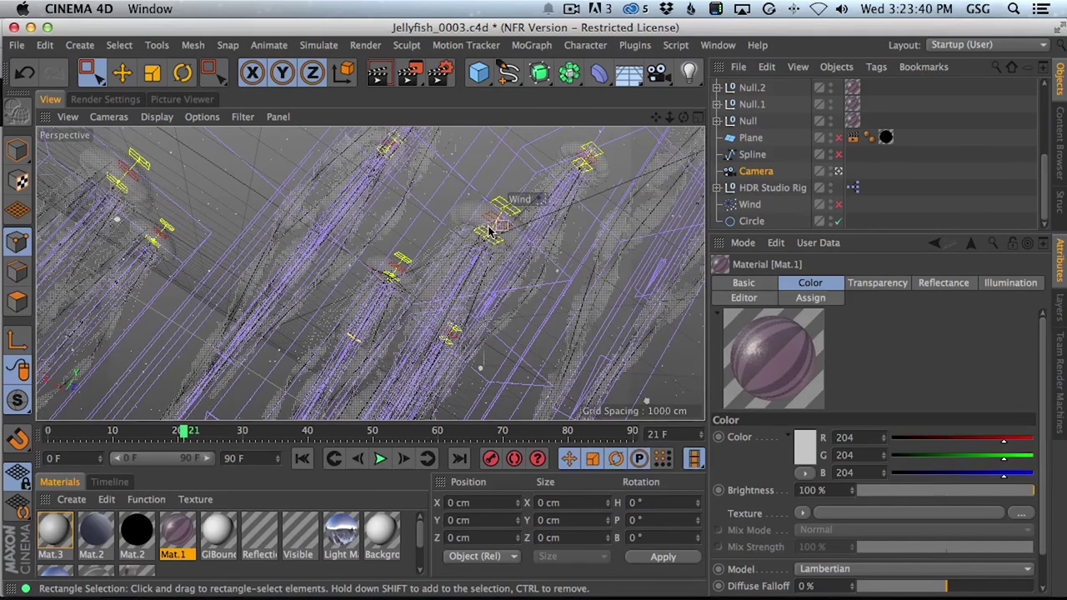
Find the null of the jellyfish near the middle of the view and set Null.4 as the camera's focus object.
click(748, 120)
click(751, 88)
drag(1041, 146, 1045, 129)
scroll(792, 150, up, 1)
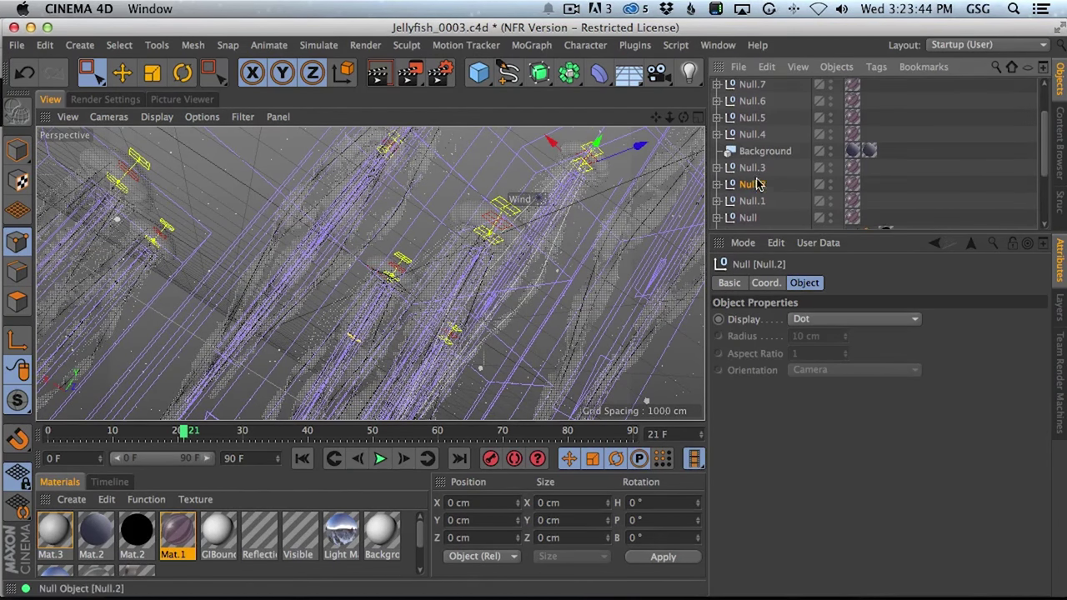
click(753, 168)
click(753, 134)
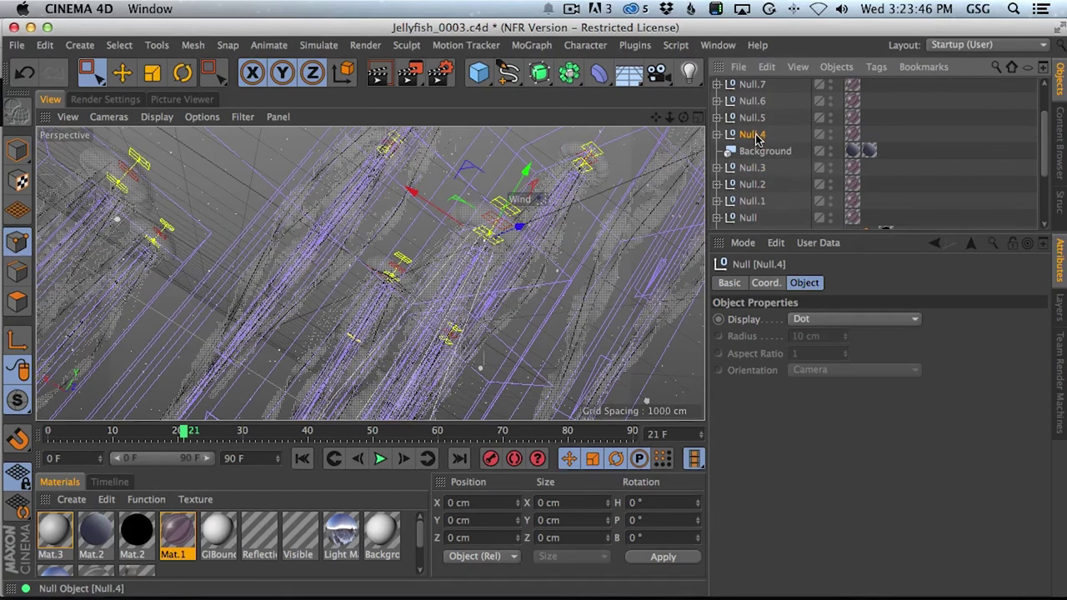
drag(1045, 134, 1047, 179)
click(756, 171)
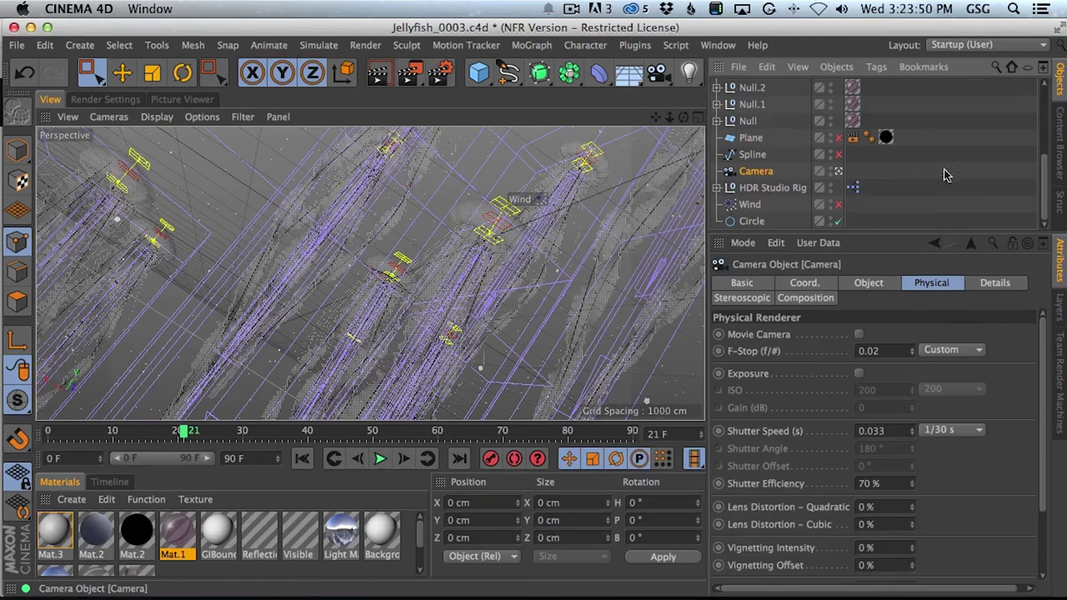
scroll(1046, 345, down, 3)
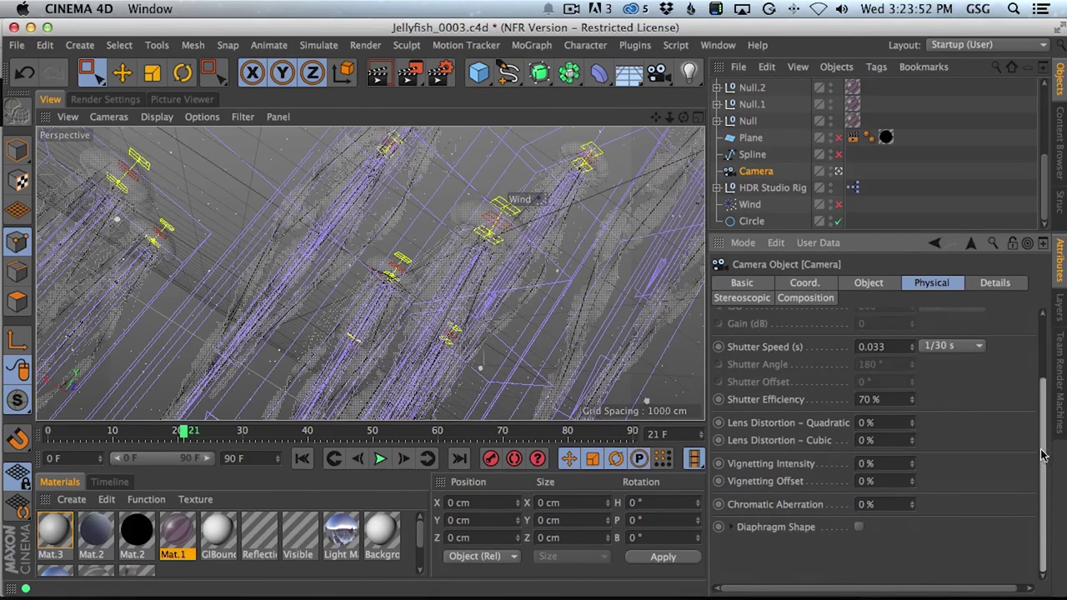
click(887, 285)
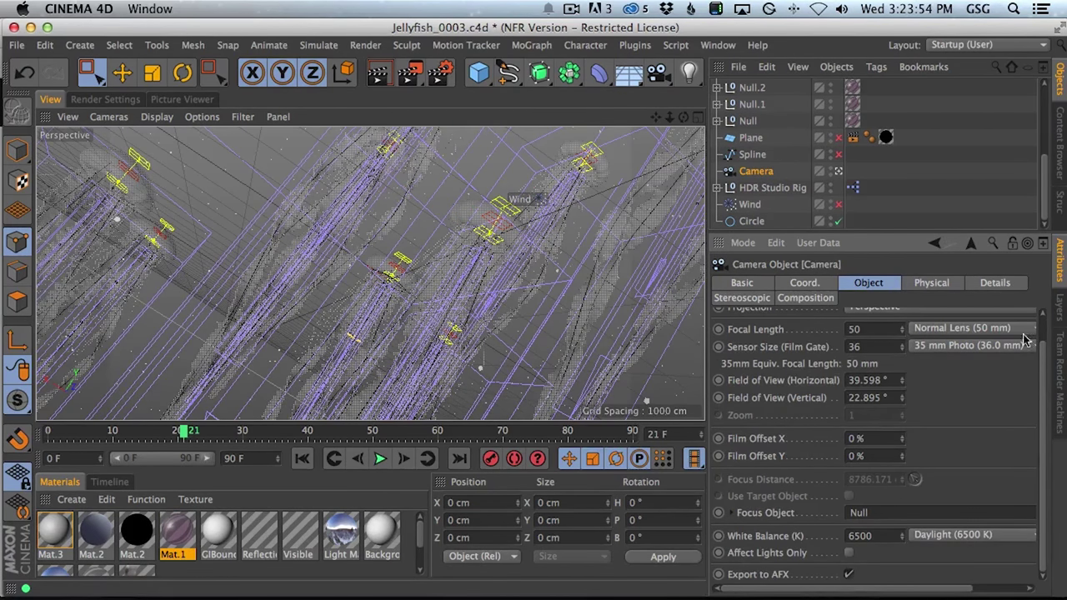
scroll(742, 154, up, 5)
drag(753, 187, 887, 517)
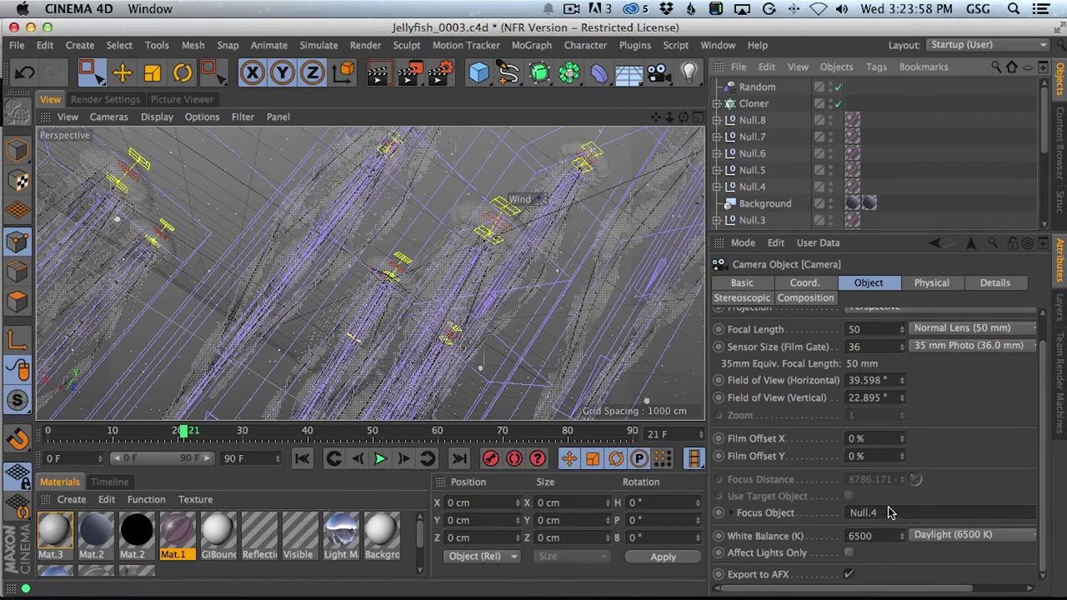
Check the last render, then reopen Mat.1 and load a Fresnel shader as its Transparency texture.
click(102, 100)
click(175, 99)
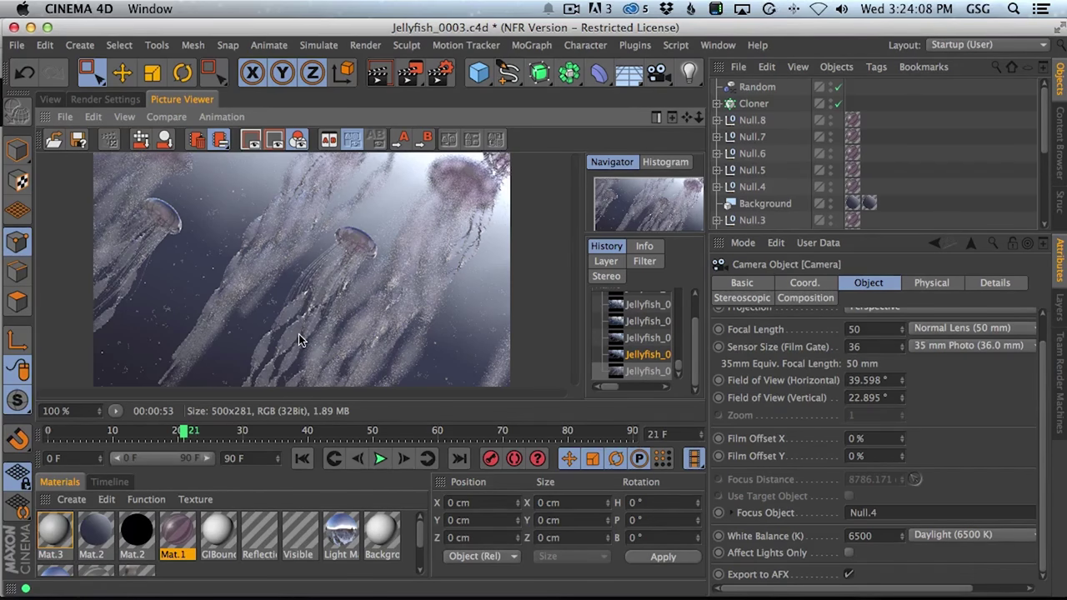
double_click(181, 533)
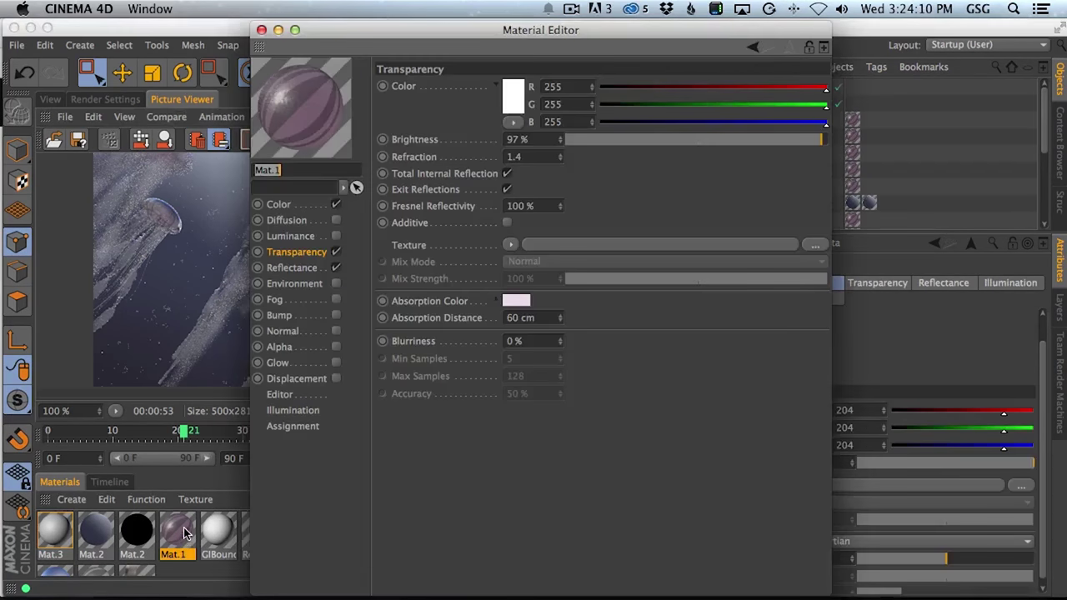
click(313, 254)
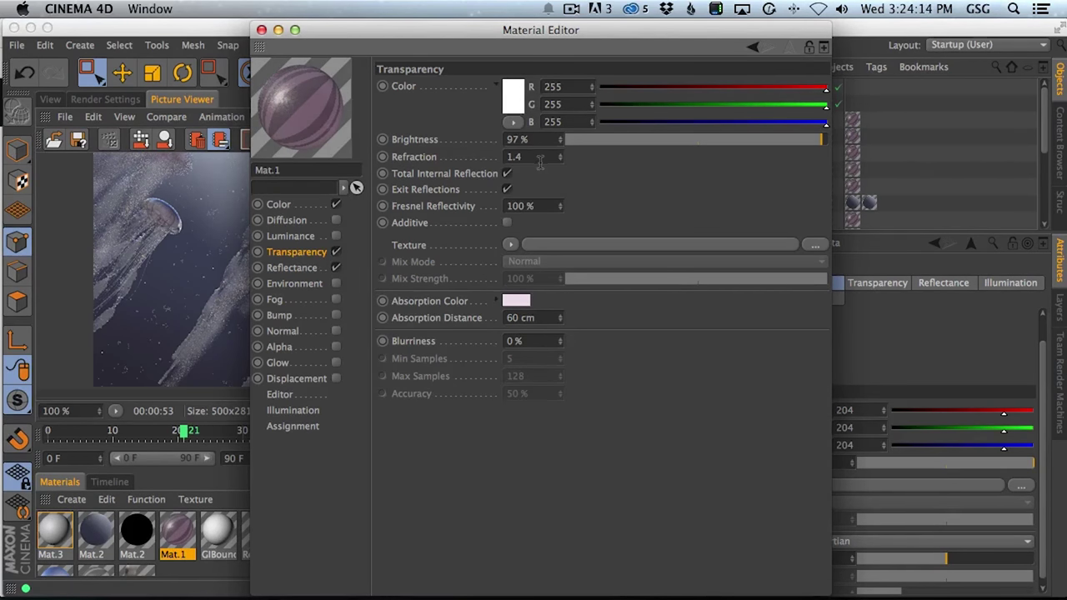
click(510, 246)
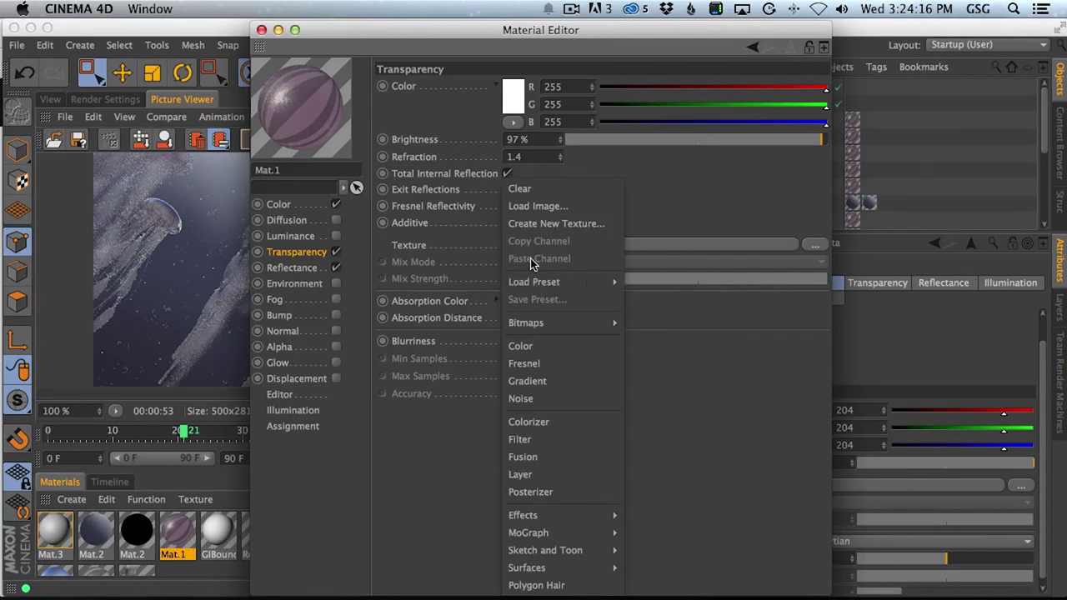
click(560, 362)
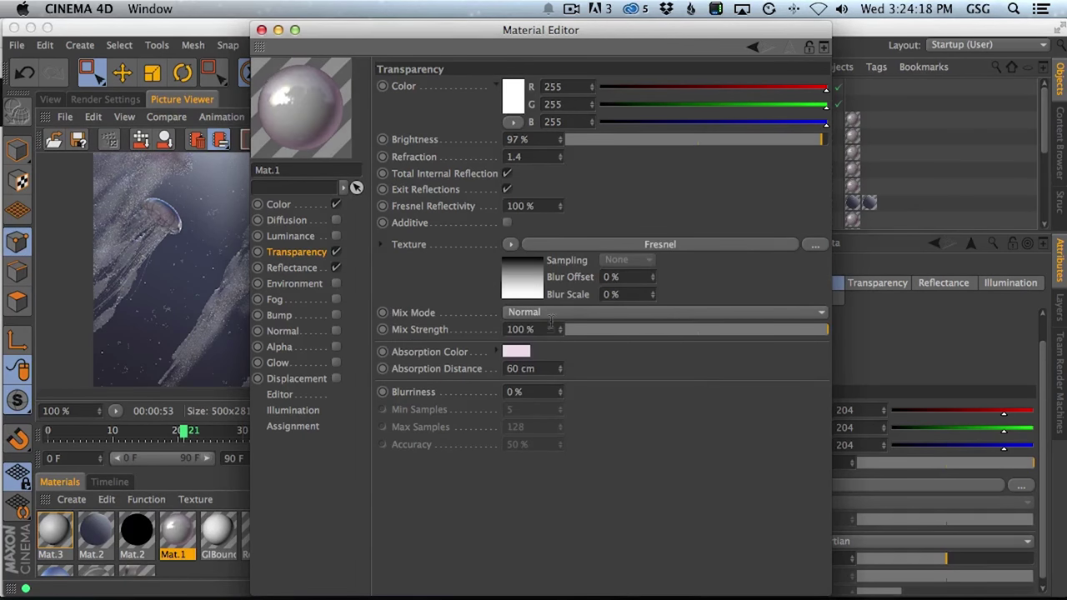
Open the Fresnel shader's settings, undo the stray gradient change and invert the gradient's knots.
click(565, 247)
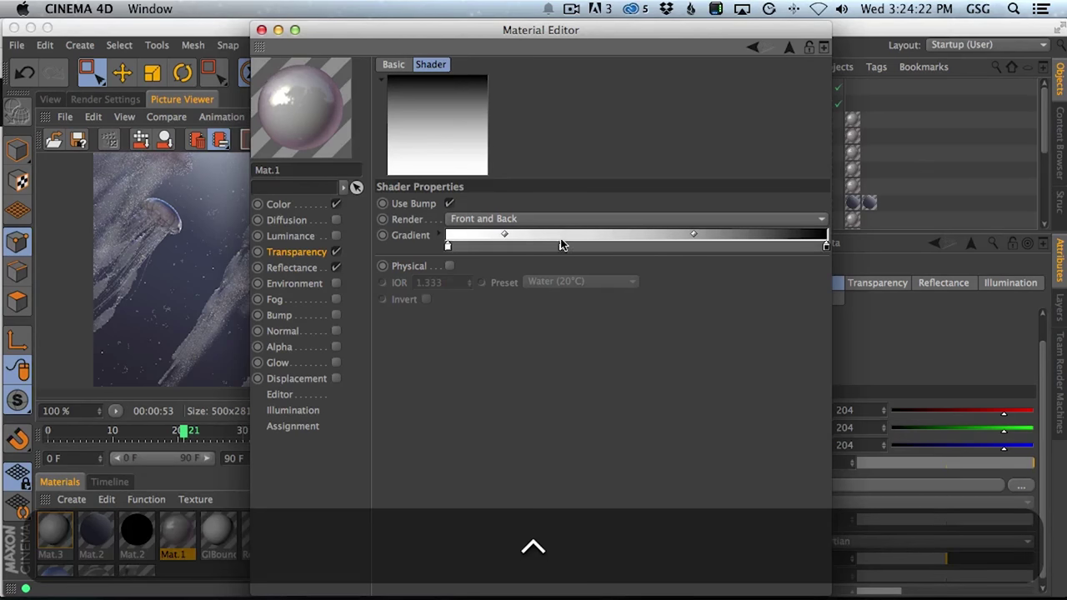
key(super+z)
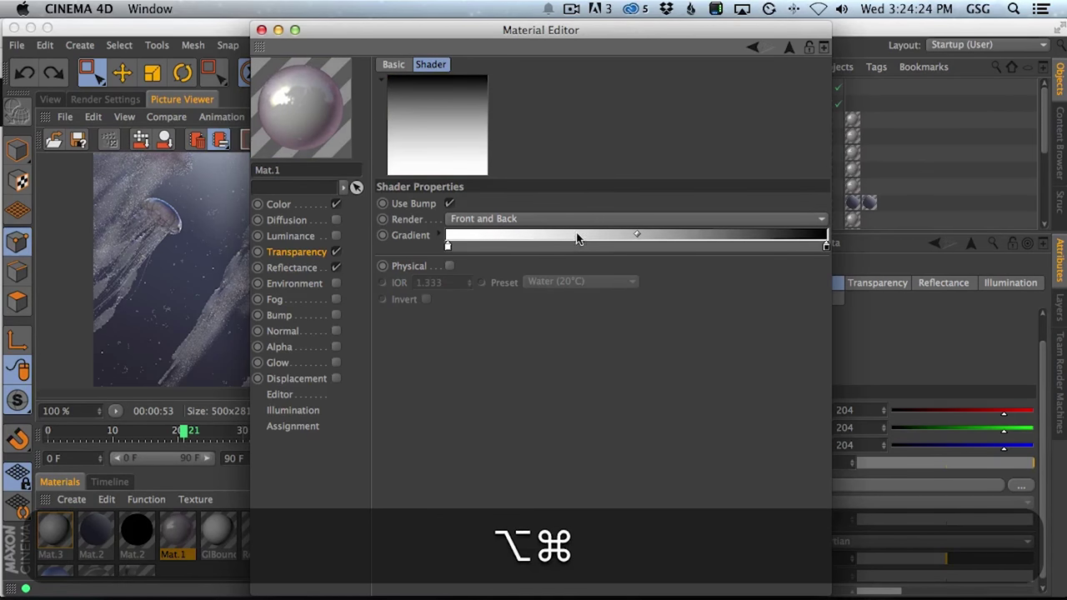
right_click(575, 236)
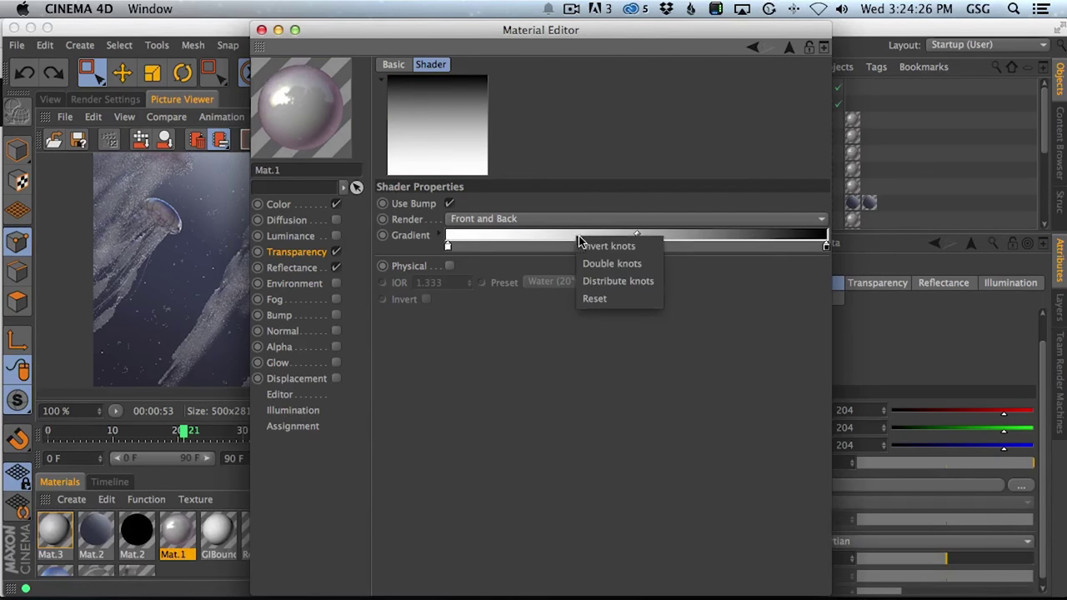
click(595, 244)
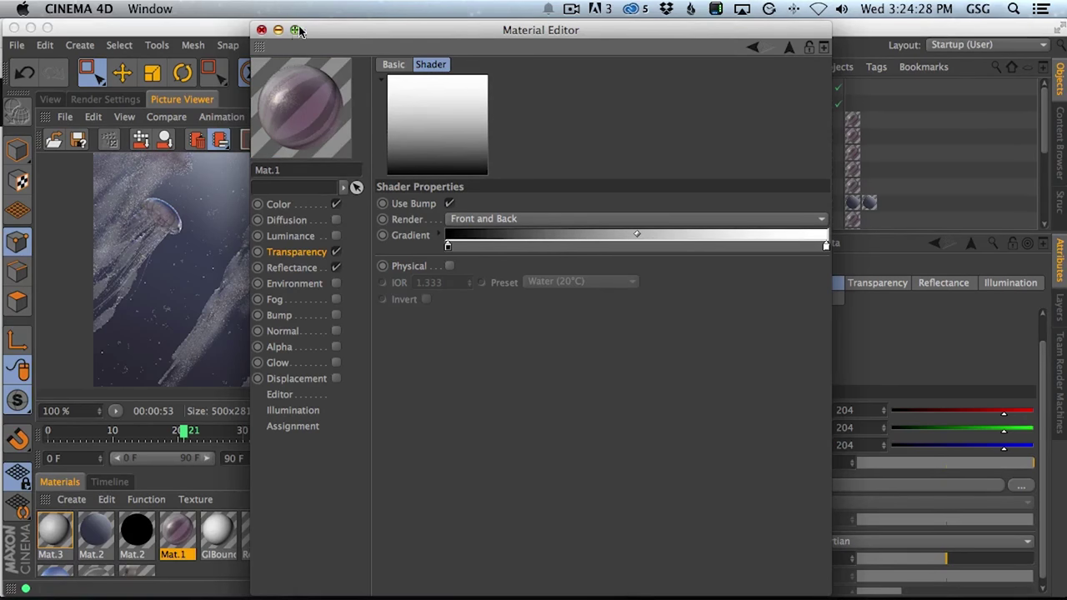
Darken Mat.1's Color channel to a muted purple with R 67, G 52 and B 63.
drag(329, 37, 442, 65)
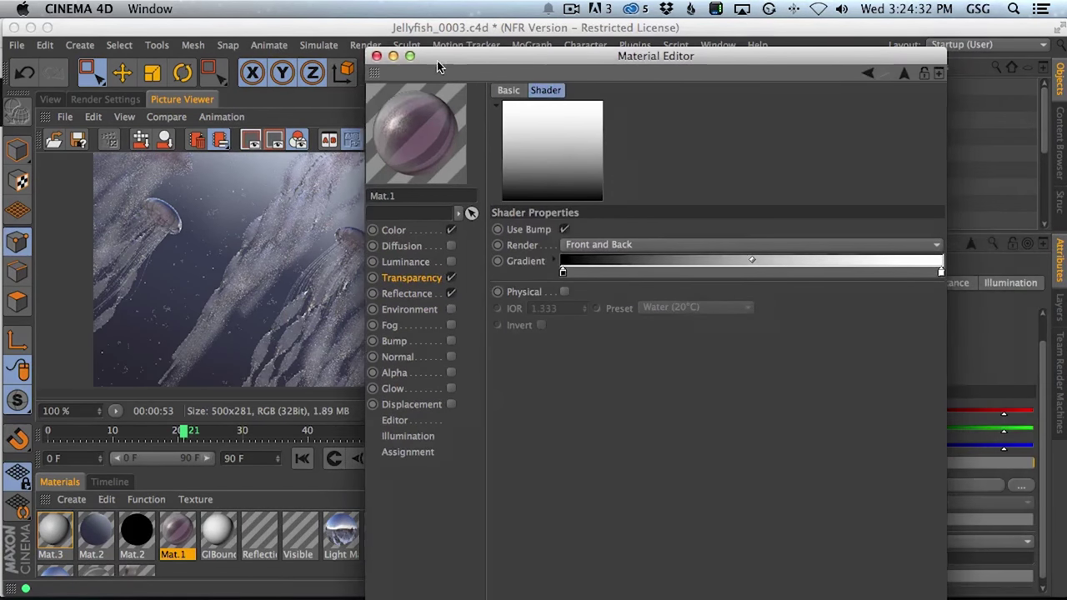
click(417, 230)
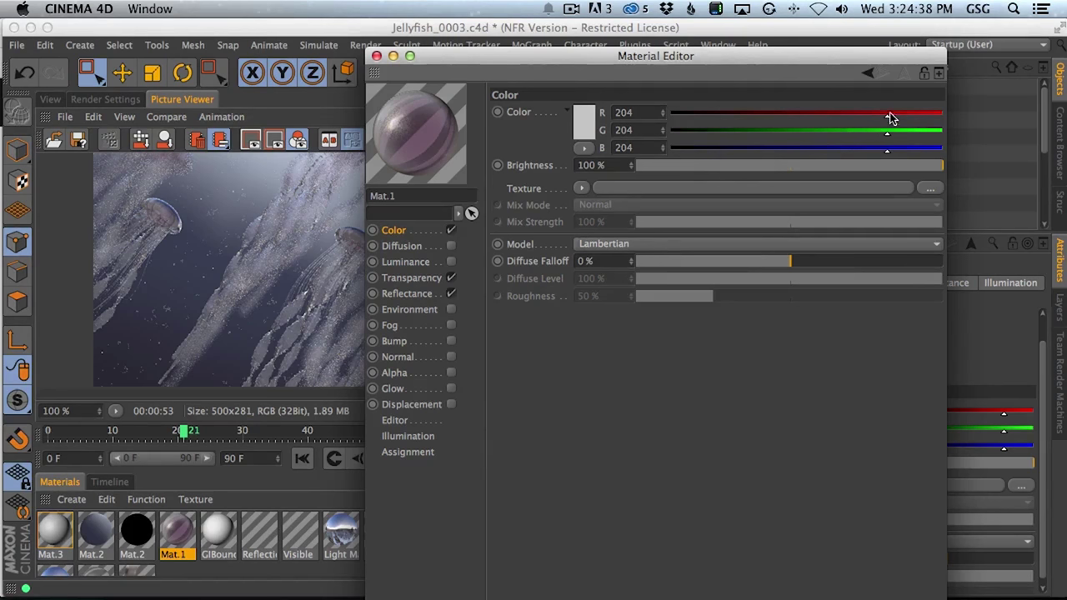
click(703, 148)
click(743, 113)
click(739, 130)
drag(740, 130, 770, 125)
drag(788, 149, 737, 153)
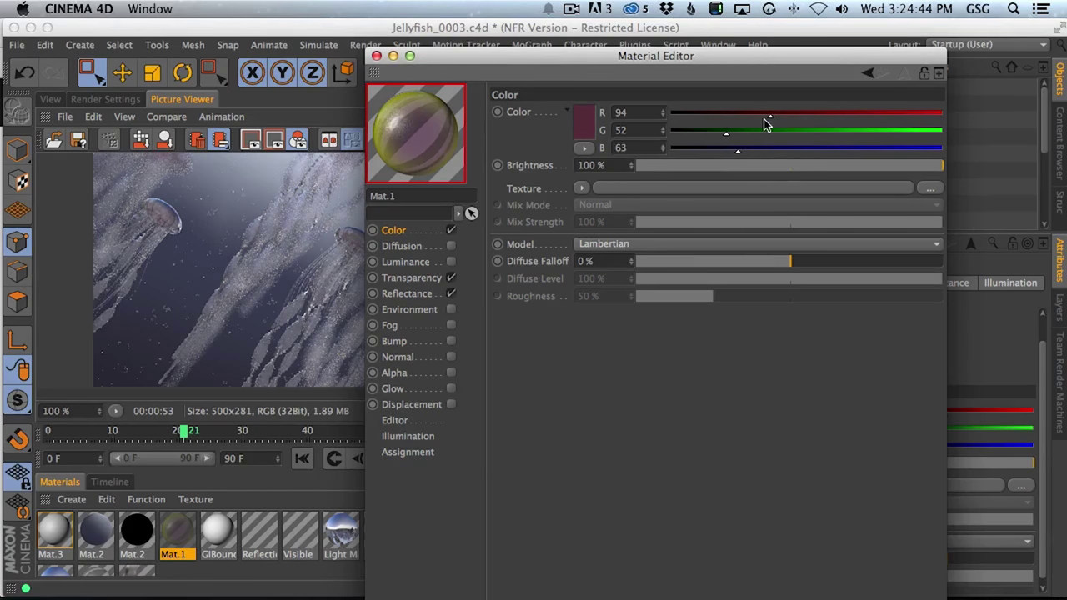
drag(770, 121, 741, 119)
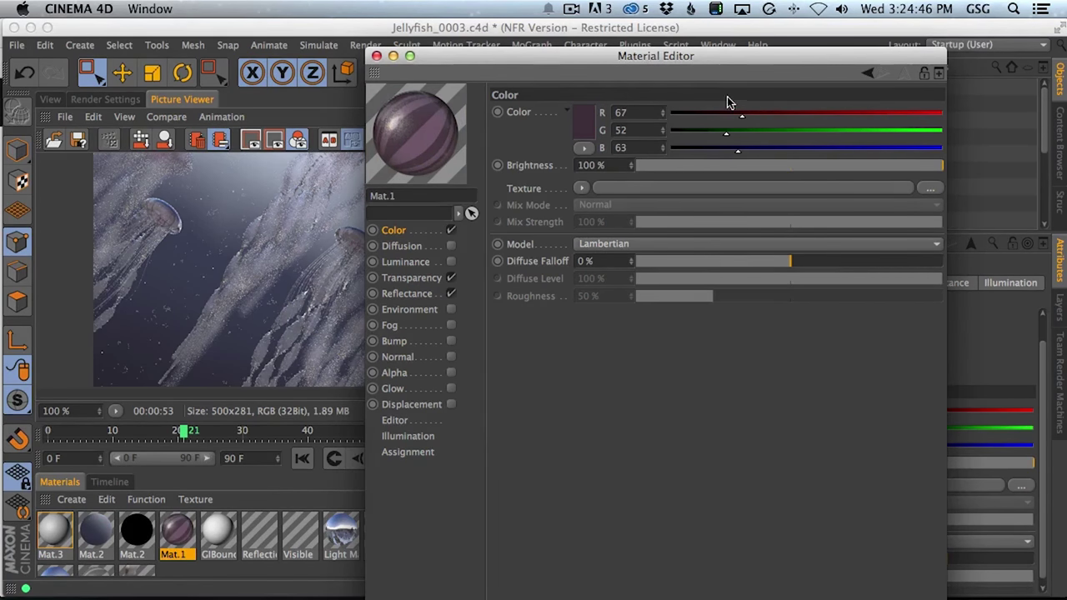
drag(707, 57, 738, 56)
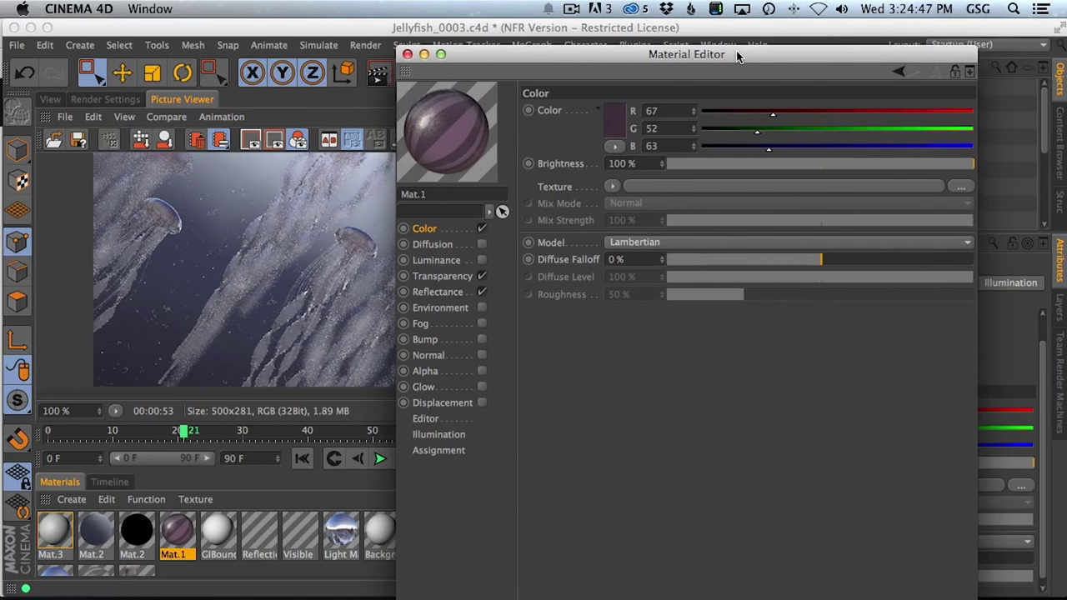
Enable Physical and Invert in Mat.1's transparency Fresnel shader and render the frame to the Picture Viewer.
click(438, 280)
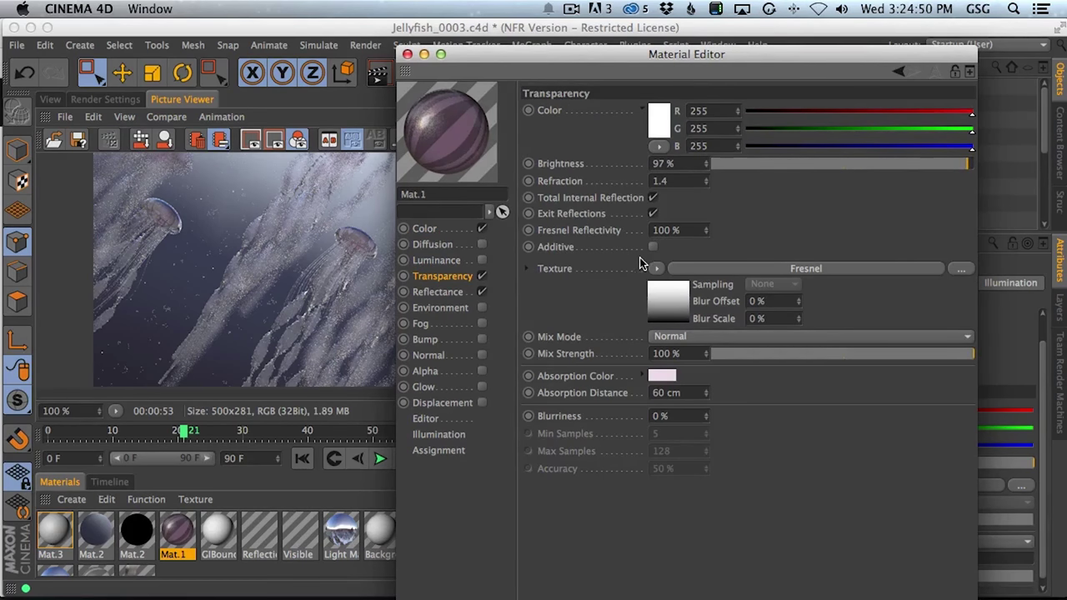
click(716, 264)
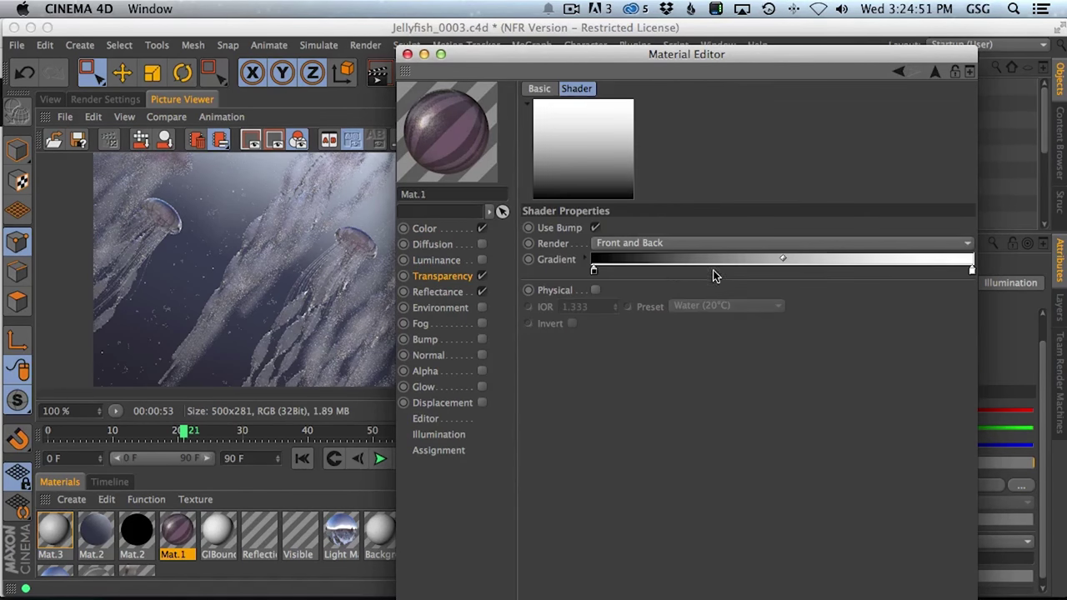
click(594, 290)
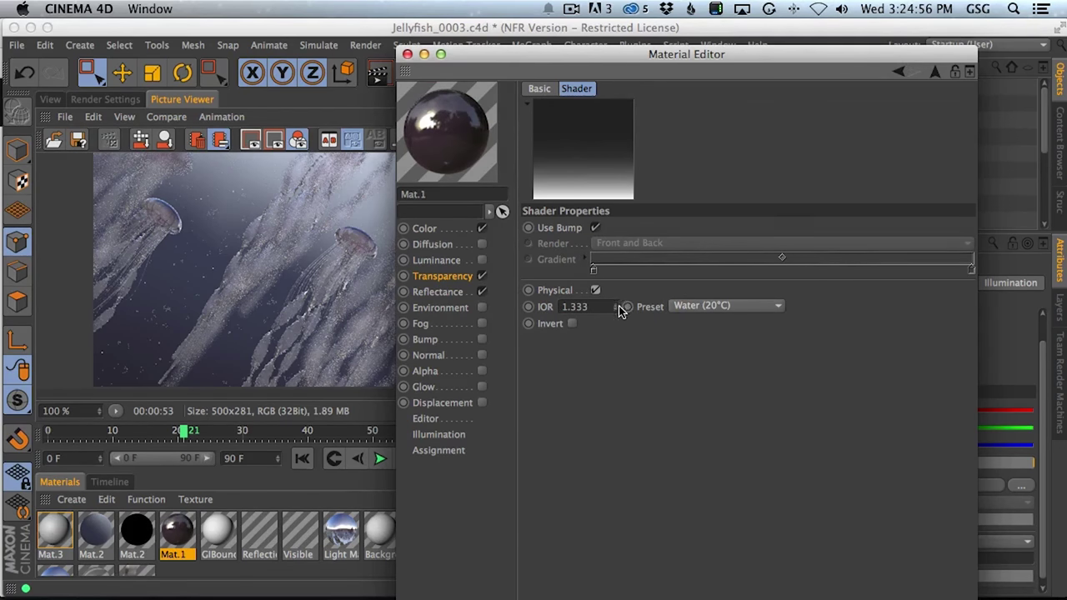
click(572, 324)
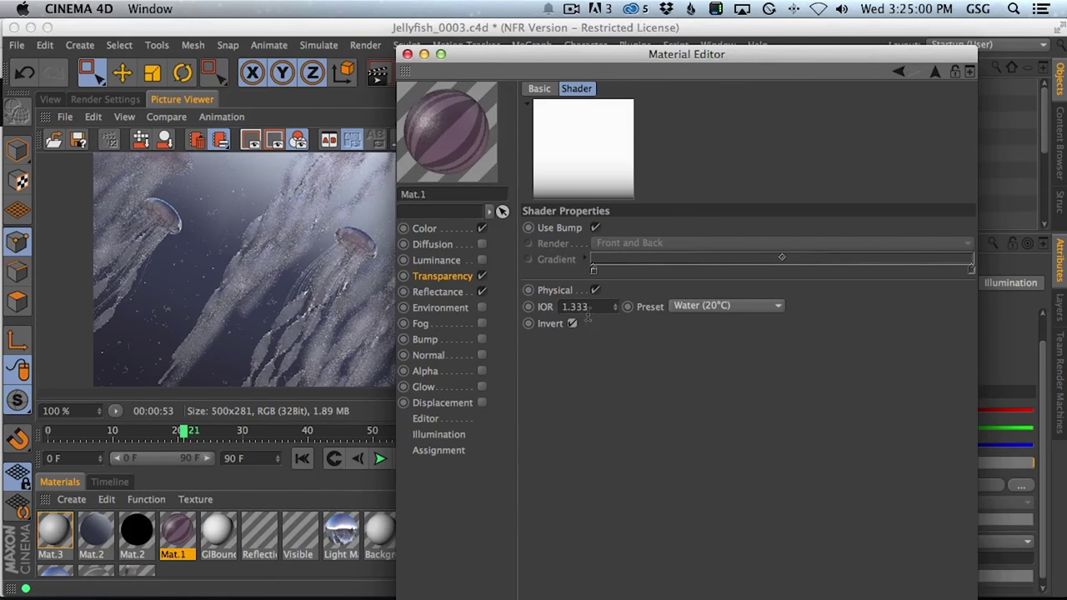
drag(574, 52, 711, 437)
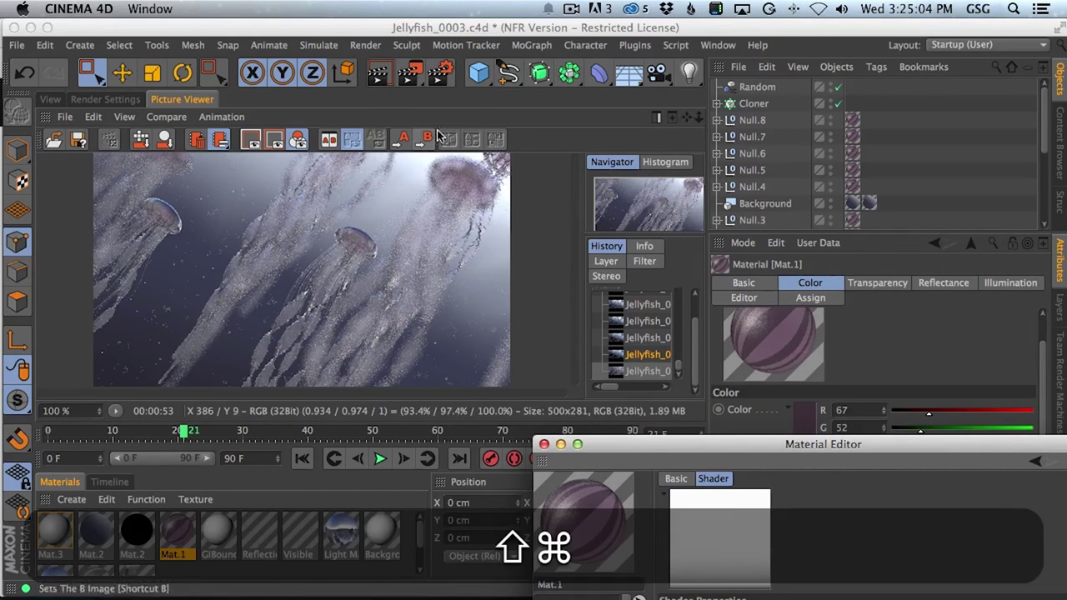
key(shift+super+r)
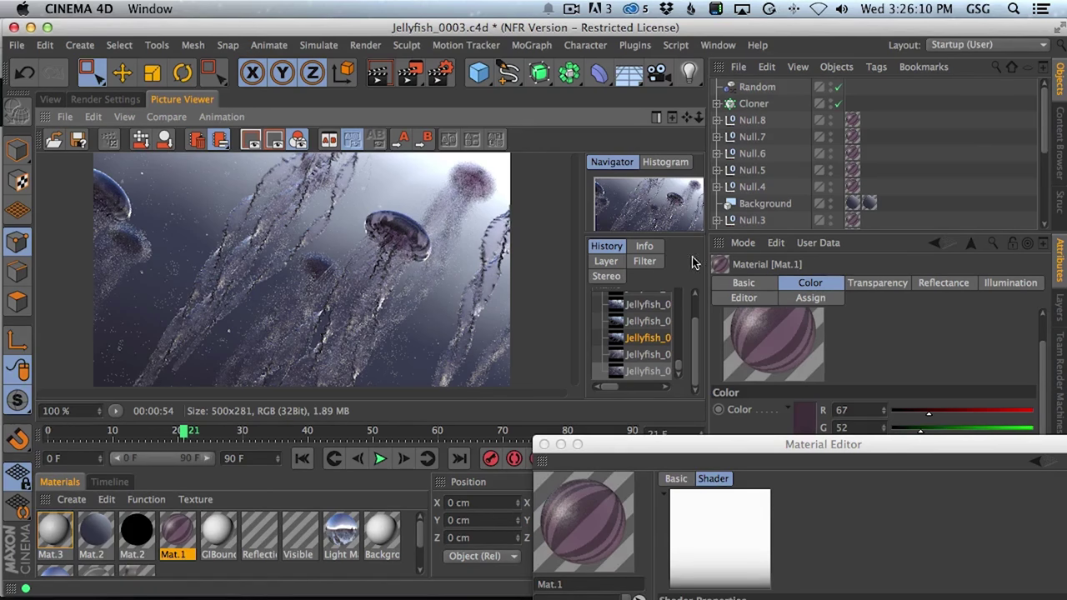
Widen the Picture Viewer's filter settings and set the render's Gamma to 1.12 and Exposure to 0.5.
click(646, 263)
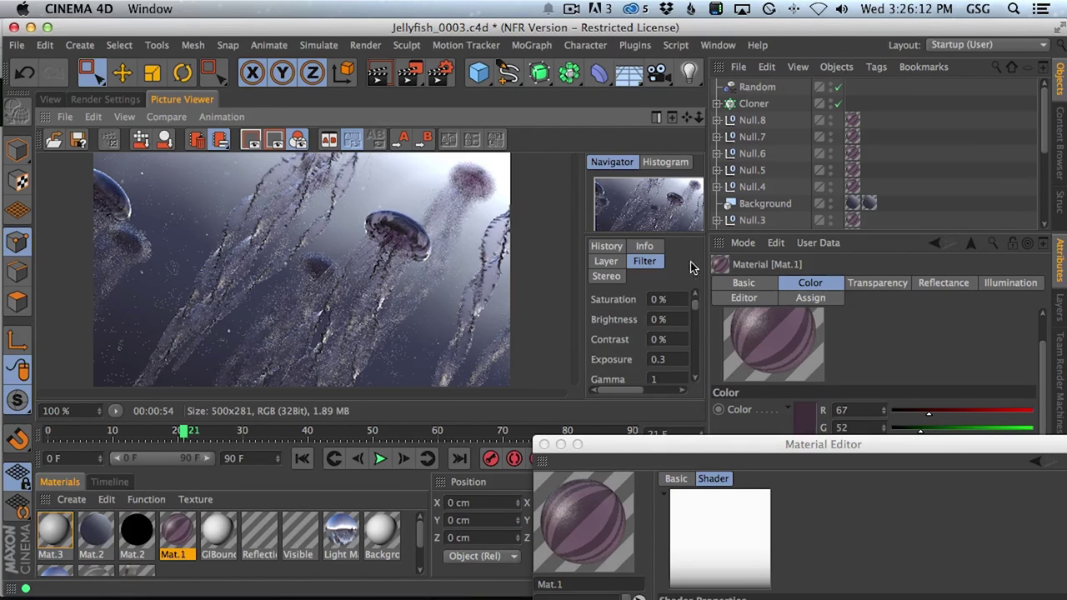
drag(584, 249, 469, 253)
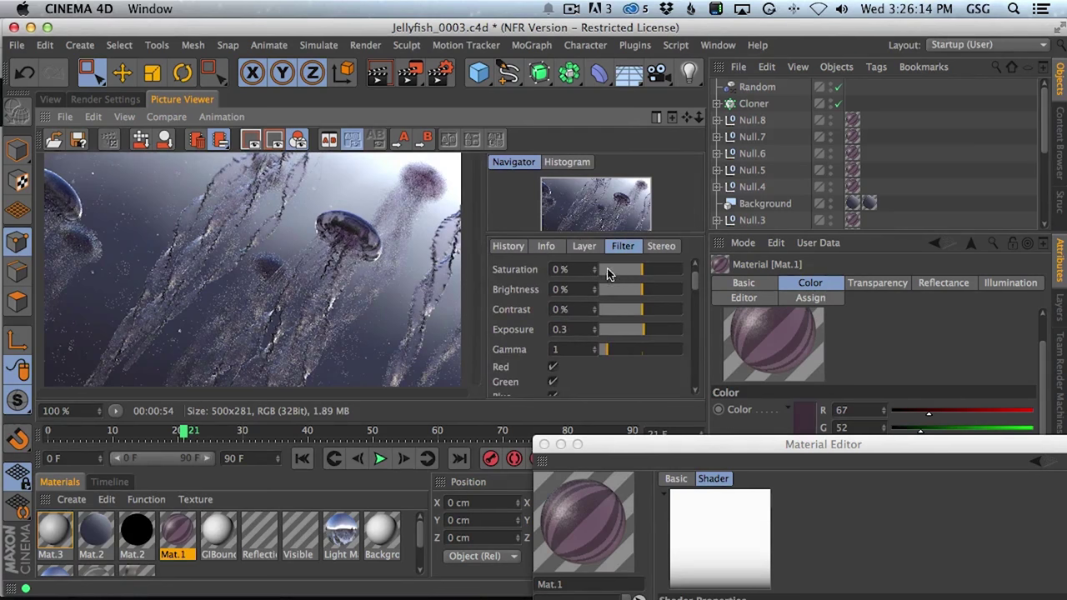
click(608, 351)
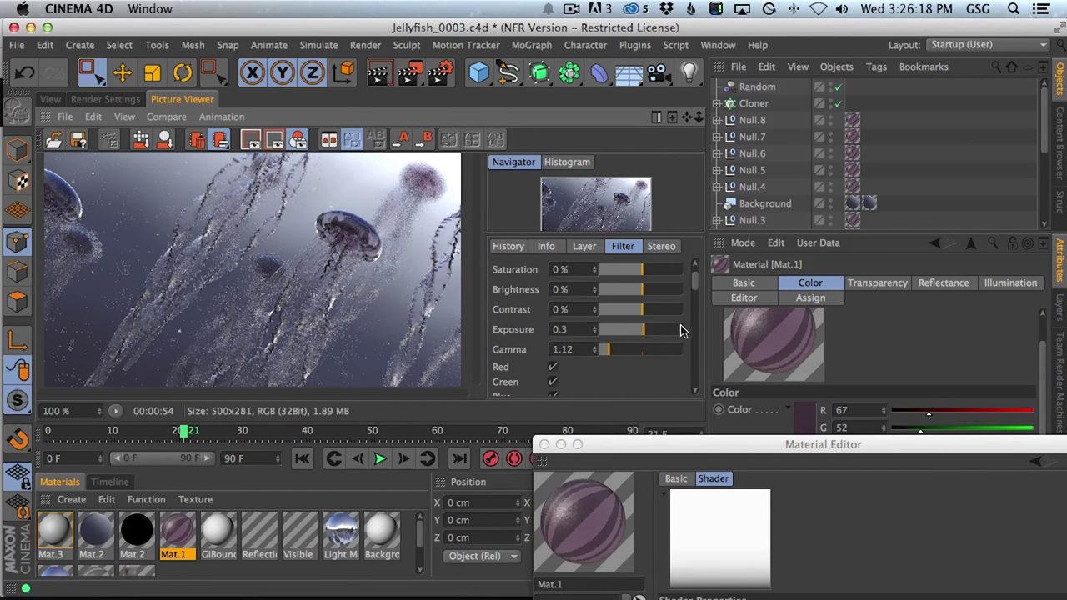
drag(643, 334, 645, 334)
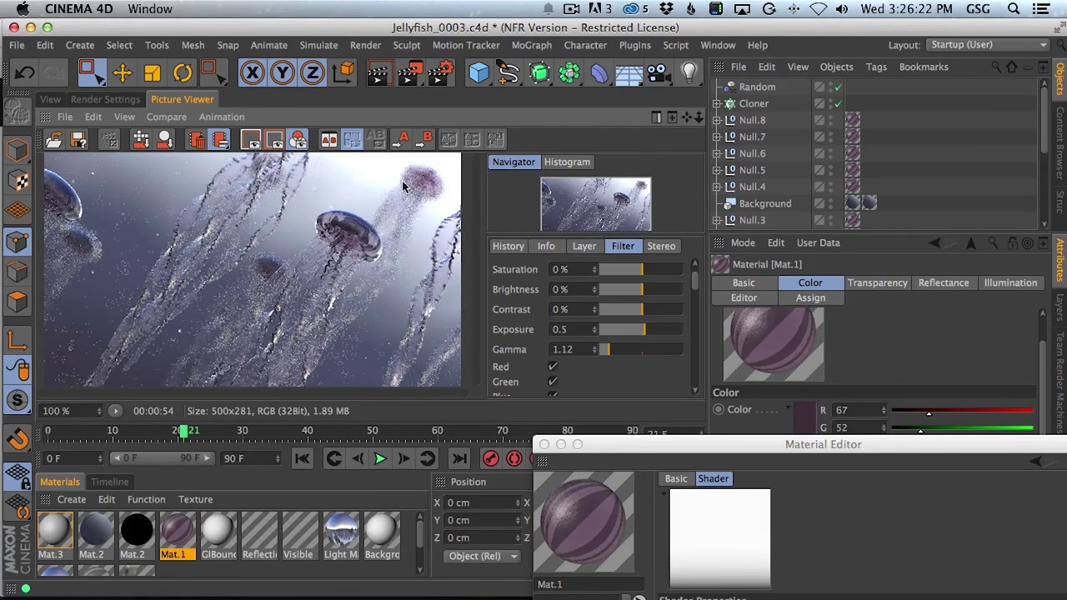
Toggle the image filter off and on repeatedly to compare the render with and without the correction.
scroll(688, 288, up, 2)
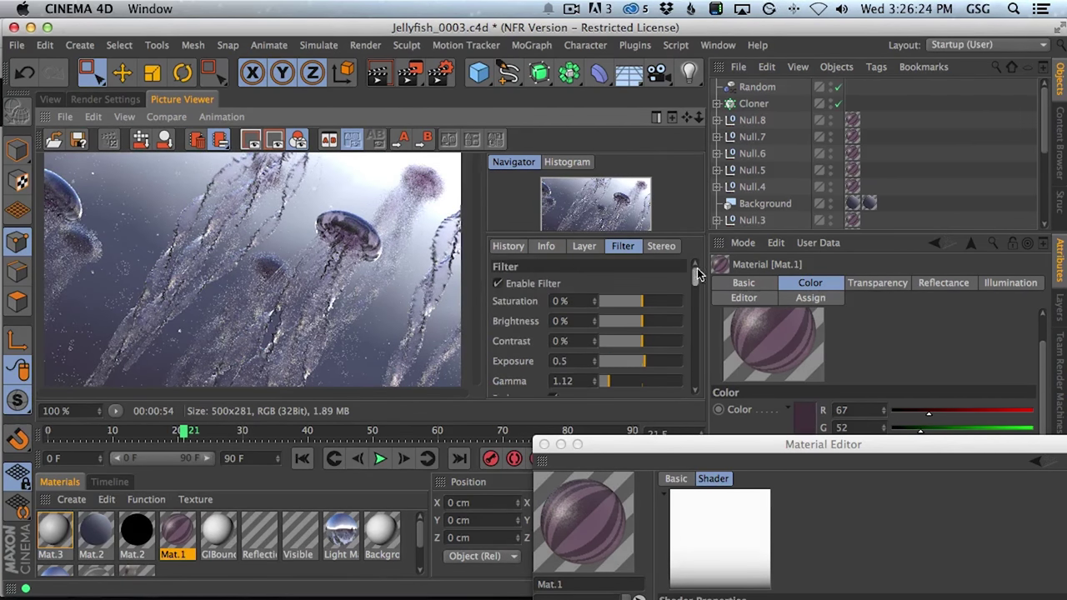
click(499, 284)
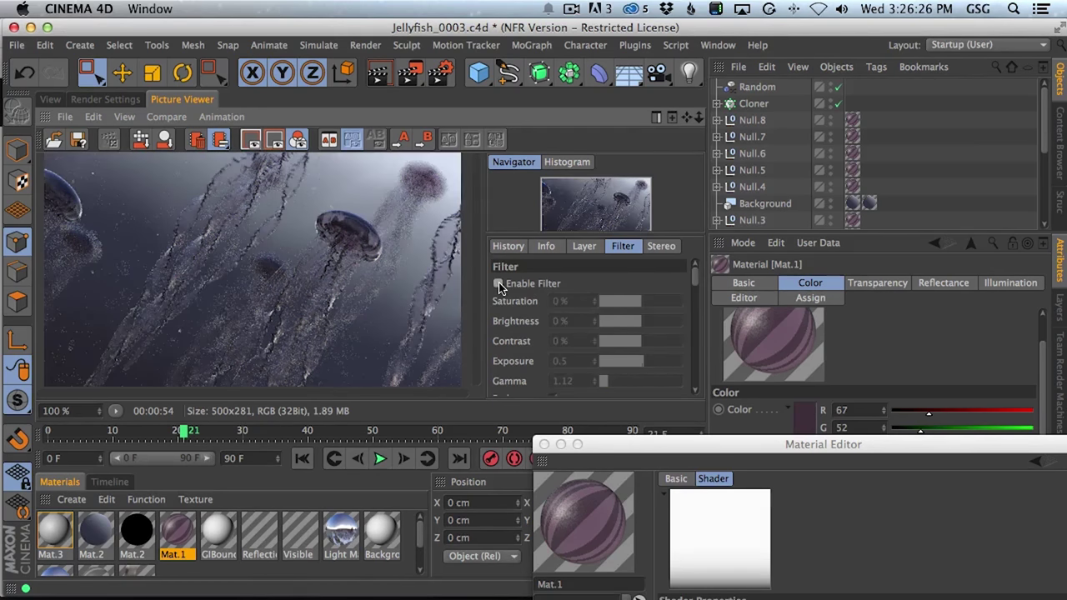
click(499, 284)
click(498, 284)
click(498, 284)
click(498, 284)
click(498, 285)
click(499, 284)
click(499, 284)
click(499, 284)
click(498, 284)
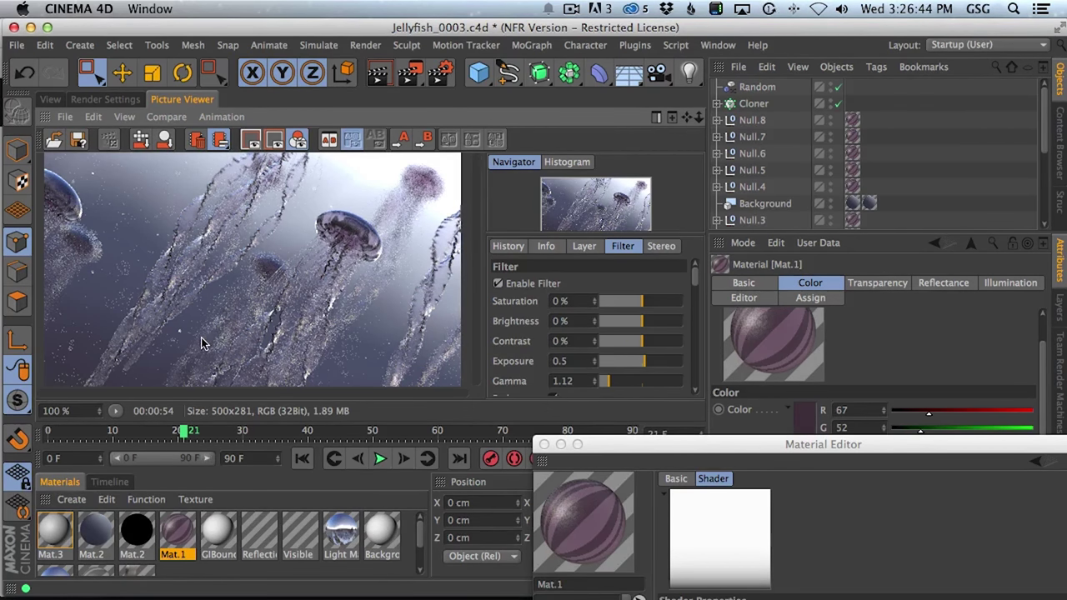
Return to the viewport and set the outer radius of the Cloner's second Disc to 8 cm.
click(53, 100)
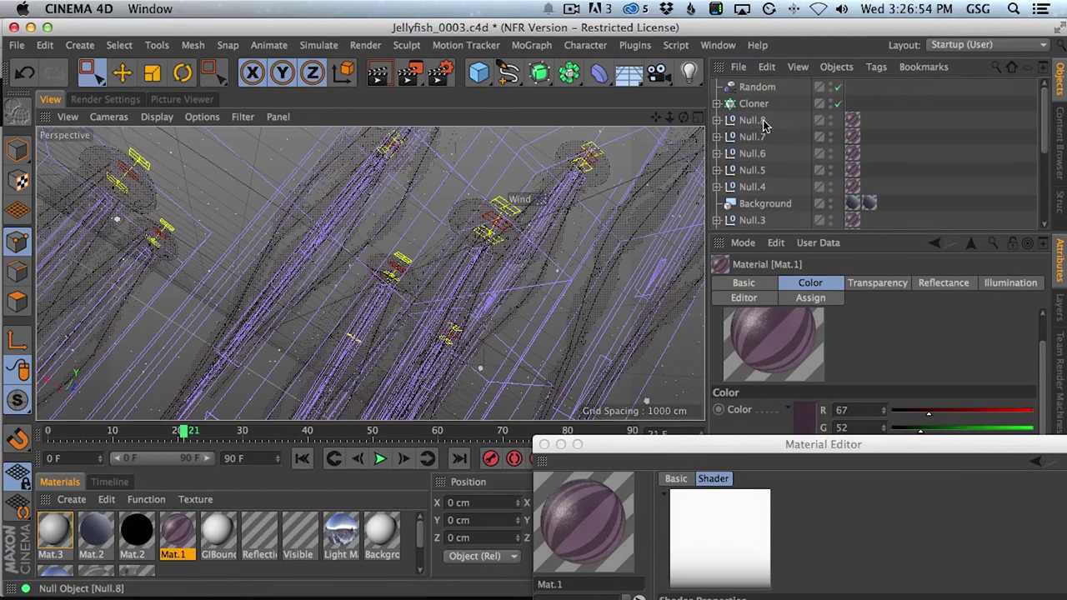
click(717, 104)
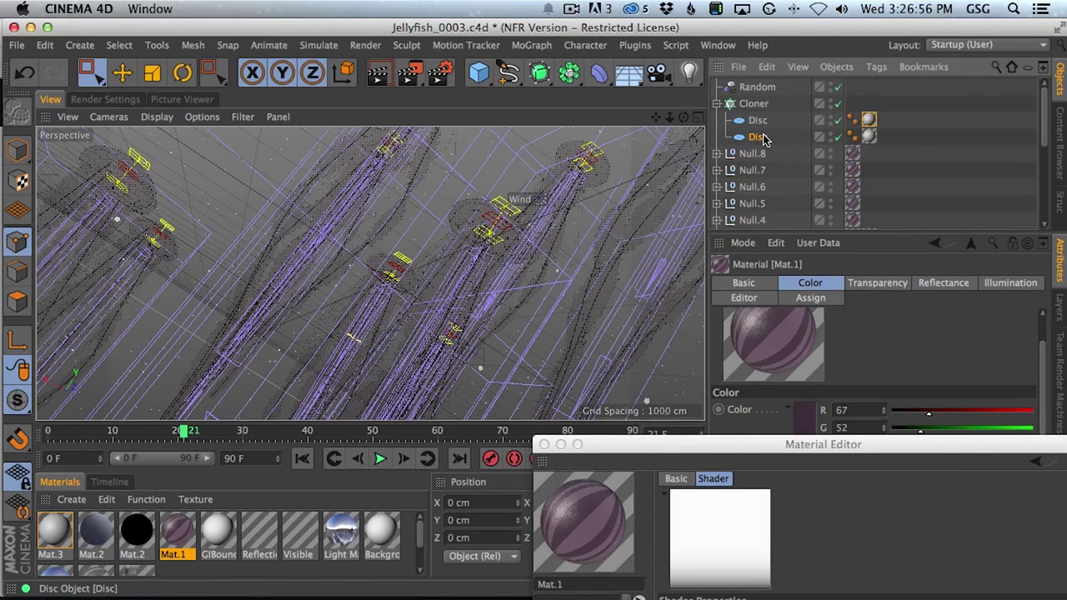
click(760, 137)
click(834, 338)
text(8)
key(Return)
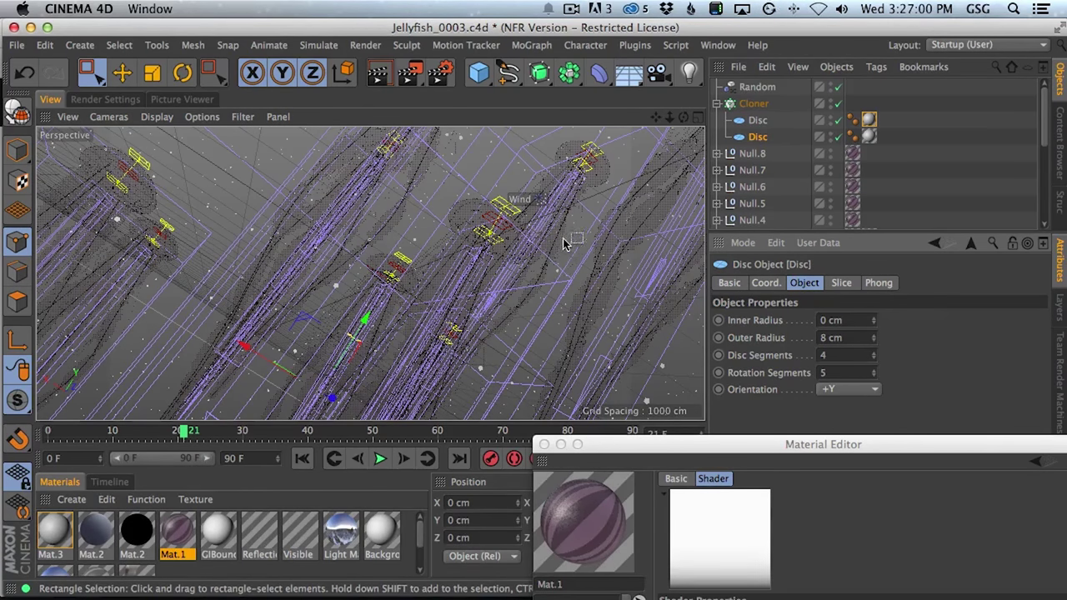
Set the Physical renderer's Sampling Subdivisions to 5 in the render settings.
click(105, 99)
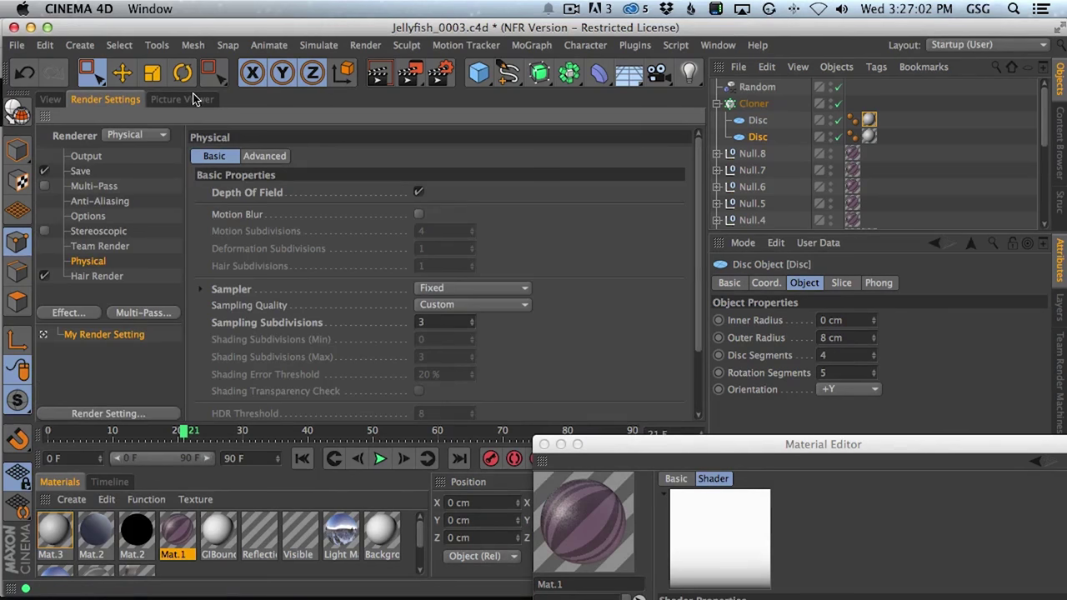
click(192, 99)
click(121, 99)
click(450, 324)
text(5)
key(Return)
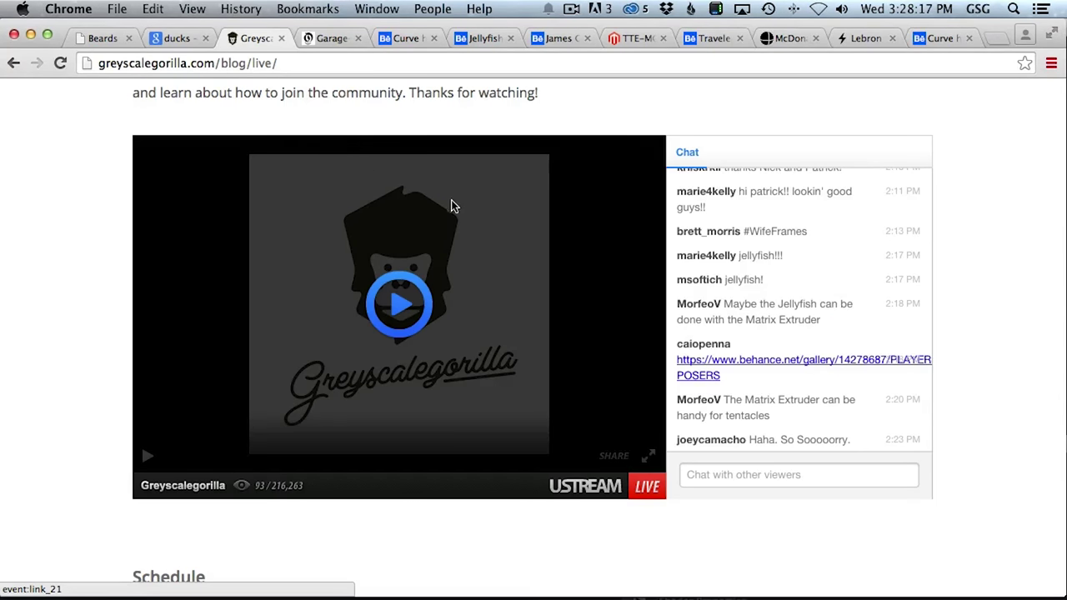
Switch from the web browser back to CINEMA 4D to check the render's progress.
key(super+Tab)
key(super+Tab)
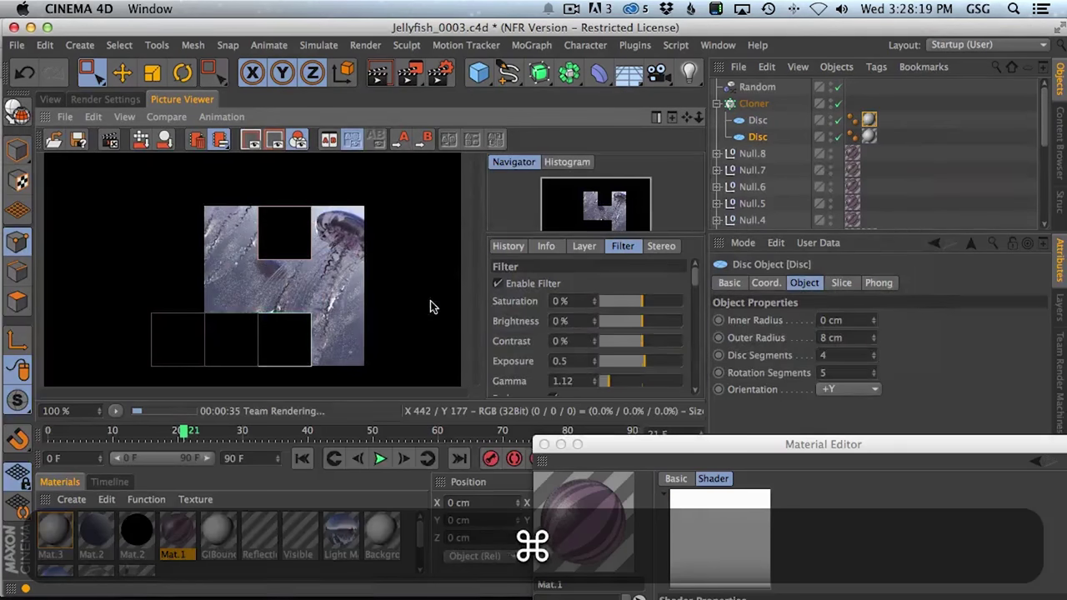